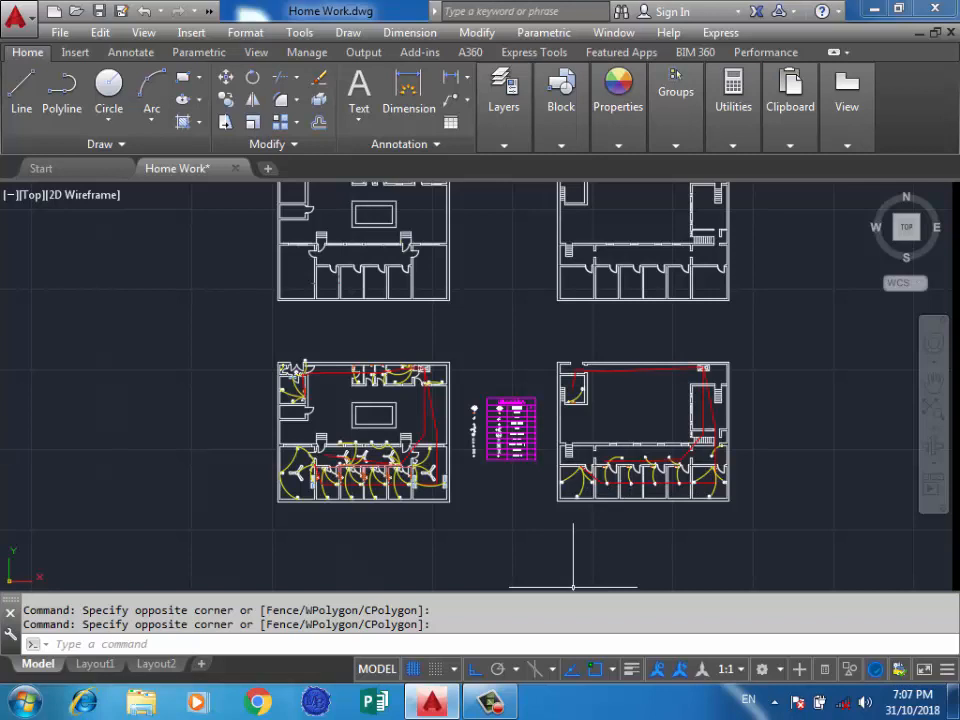
click(428, 525)
click(293, 561)
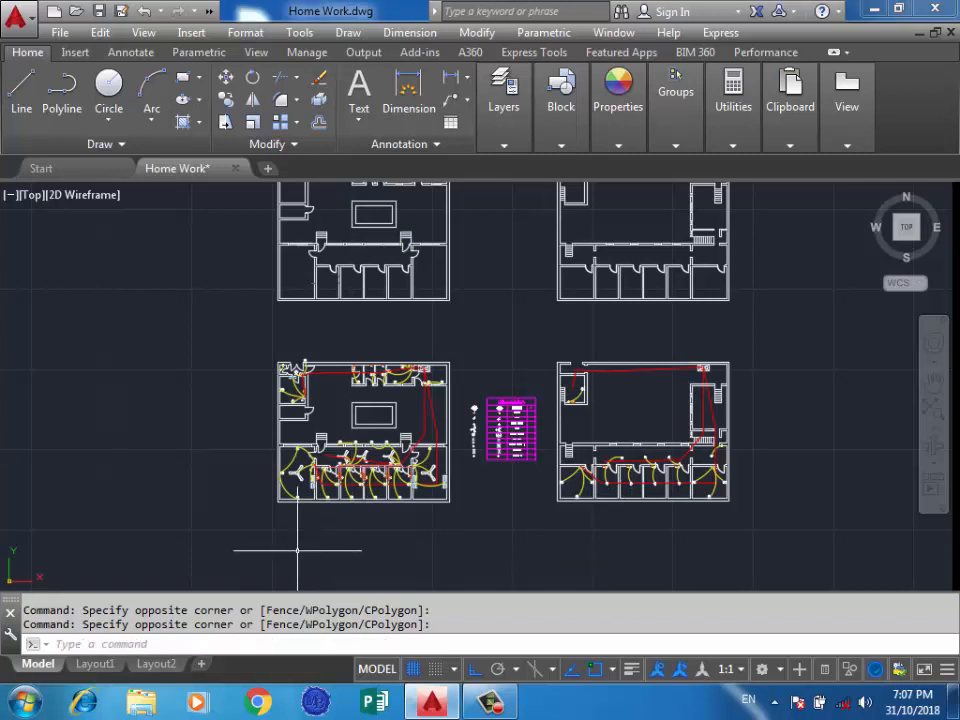
scroll(435, 541, down, 4)
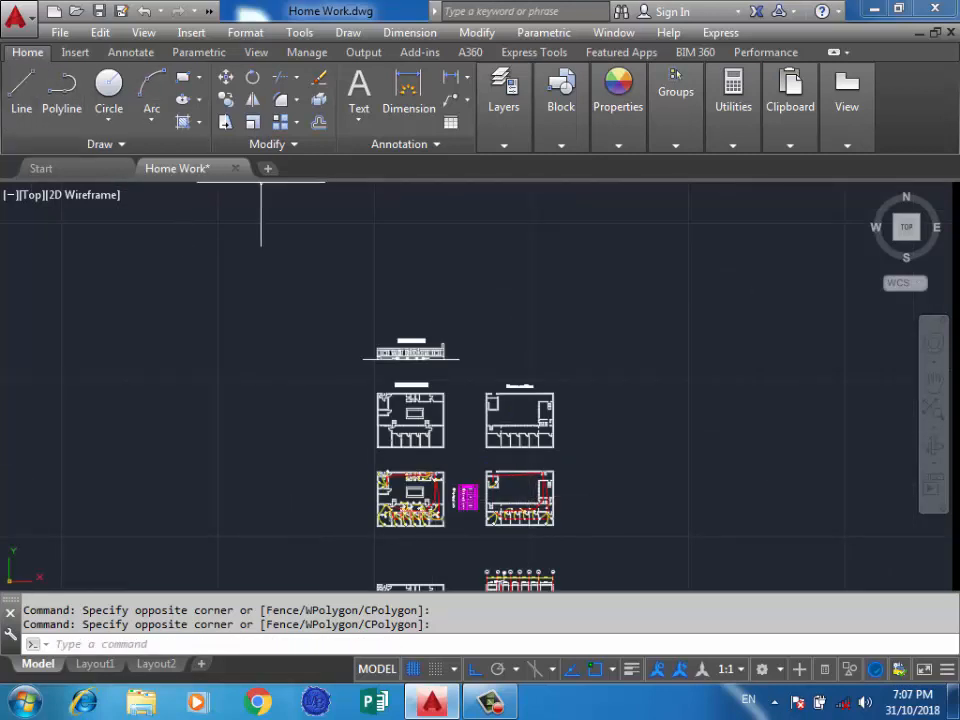
scroll(386, 280, down, 3)
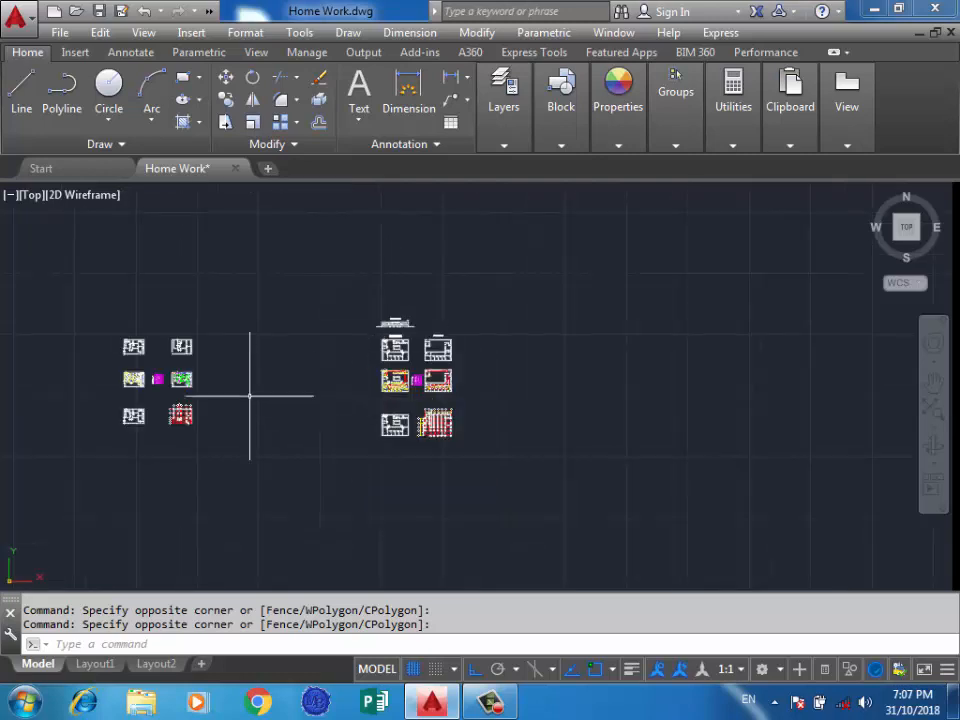
scroll(253, 388, up, 2)
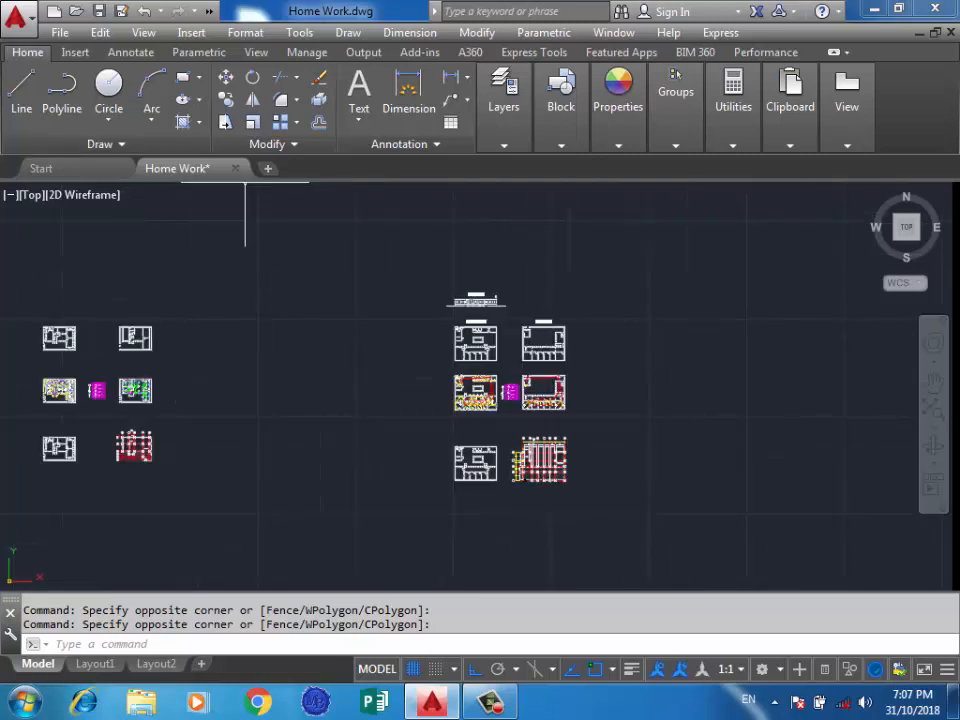
Save a copy of the drawing to the Desktop as Home Workg in AutoCAD 2013 Drawing format.
click(16, 17)
click(16, 17)
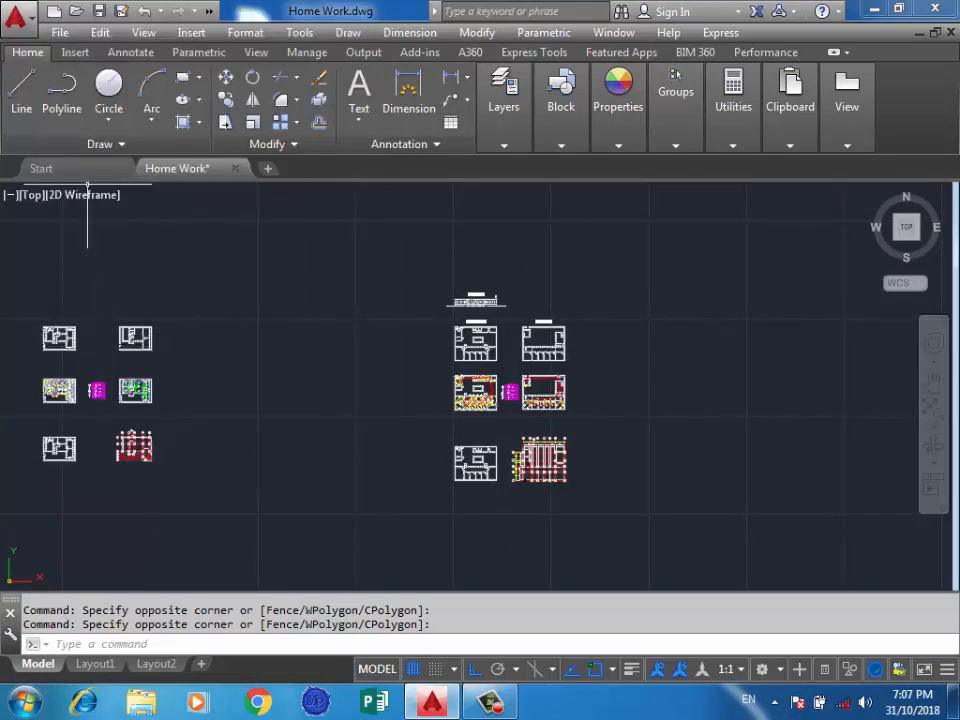
click(16, 17)
click(67, 238)
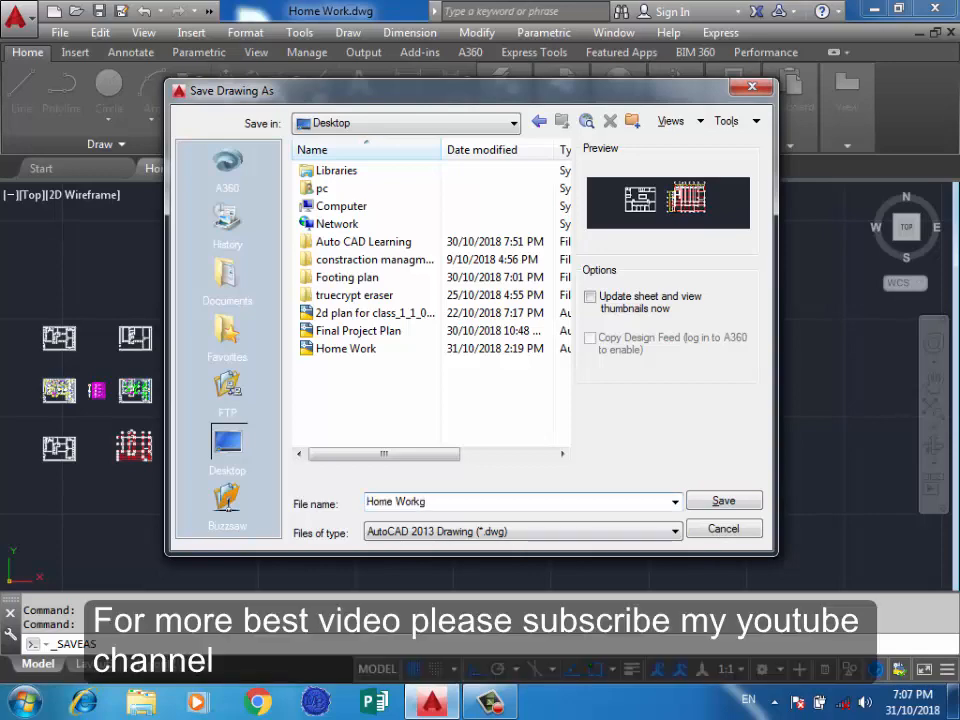
key(Return)
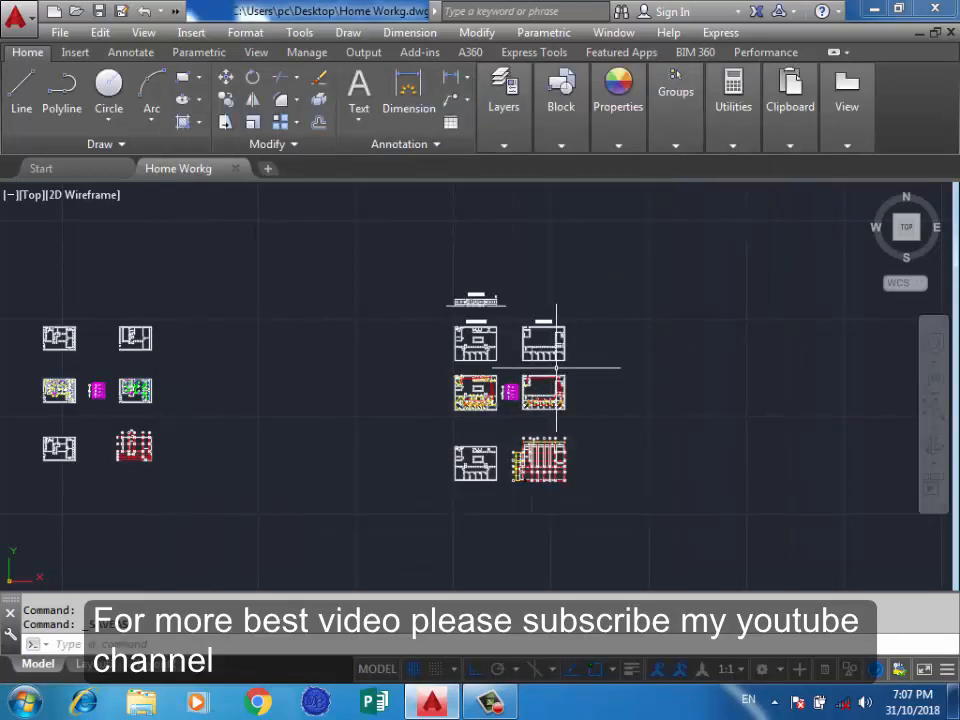
scroll(408, 406, up, 2)
scroll(729, 334, down, 2)
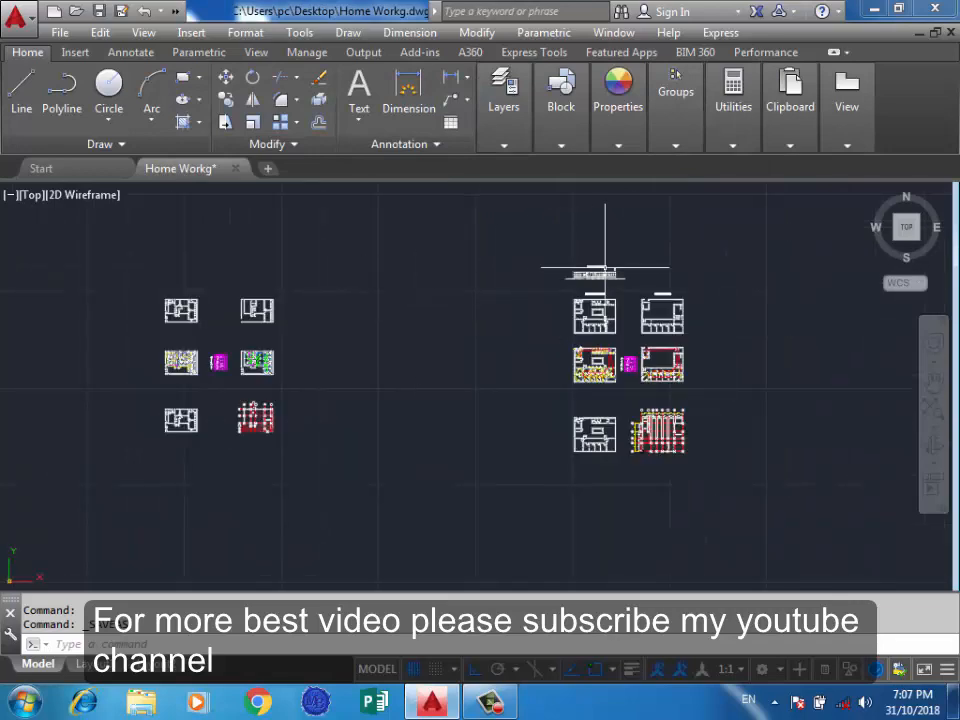
scroll(508, 300, up, 4)
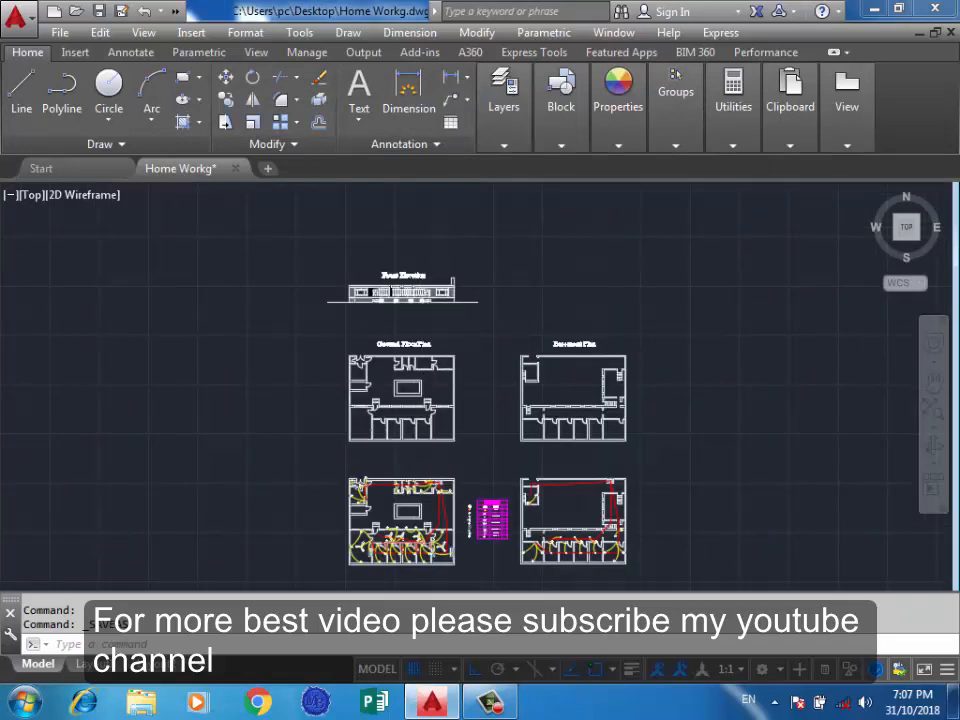
scroll(519, 356, up, 3)
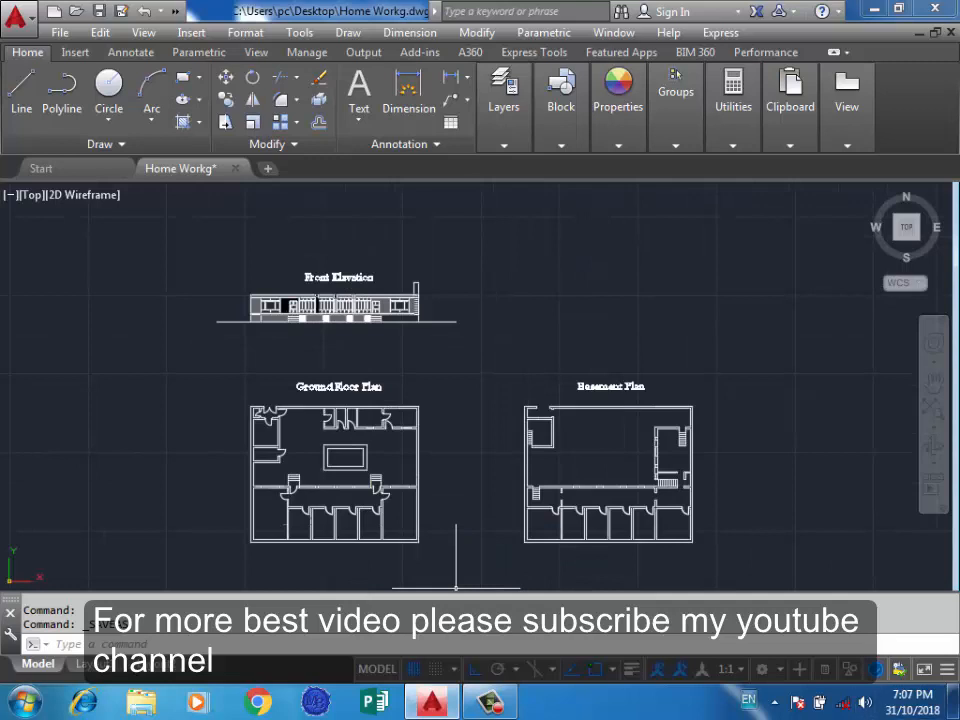
Customize the status bar to show Coordinates, Infer Constraints, Dynamic Input and Transparency.
click(947, 669)
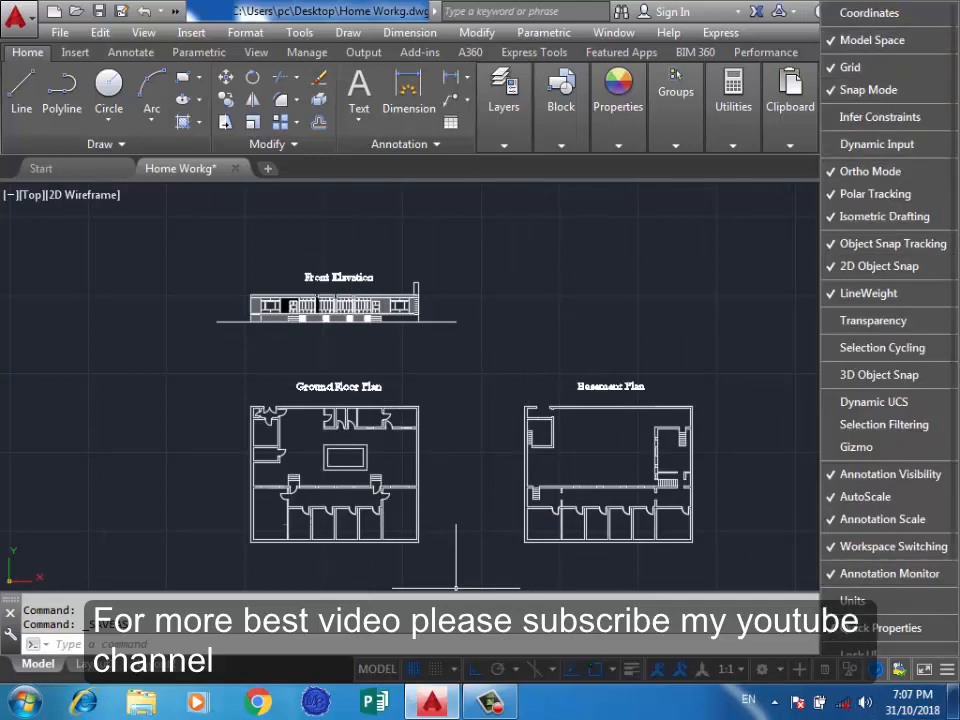
click(869, 13)
click(880, 117)
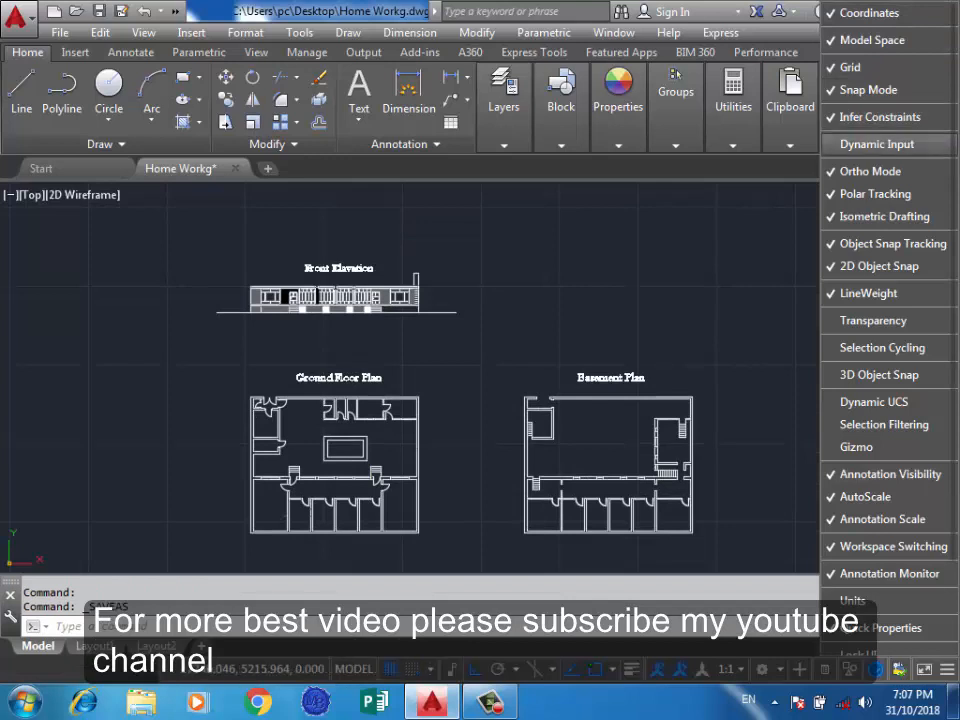
click(877, 144)
click(873, 320)
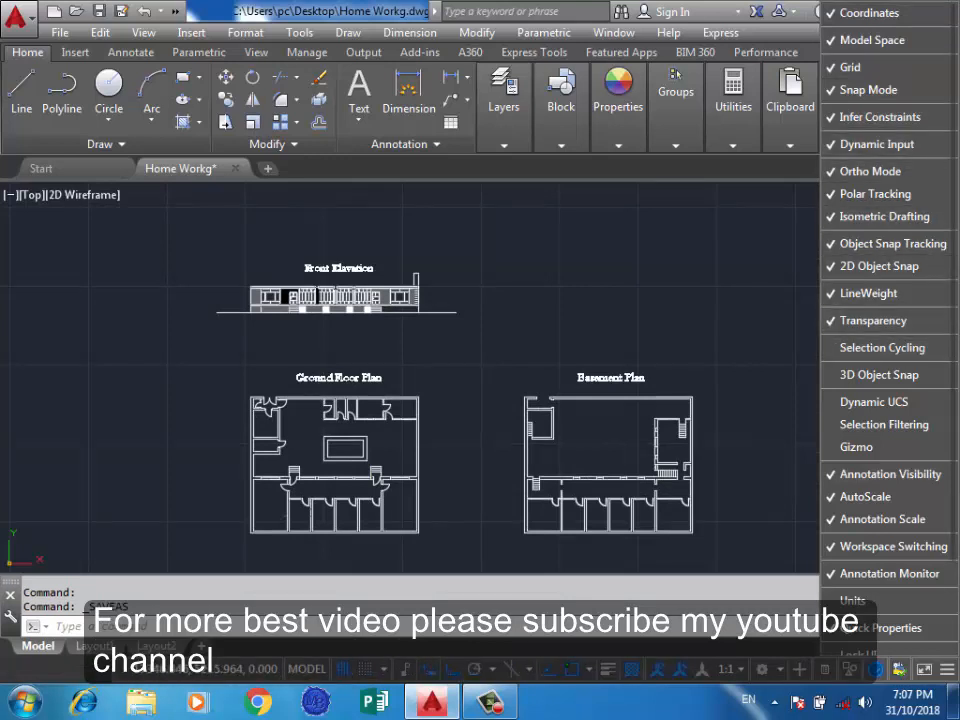
Add Selection Cycling, 3D Object Snap, Dynamic UCS, Selection Filtering, Gizmo and Units to the status bar.
click(882, 347)
click(879, 374)
click(874, 401)
click(884, 424)
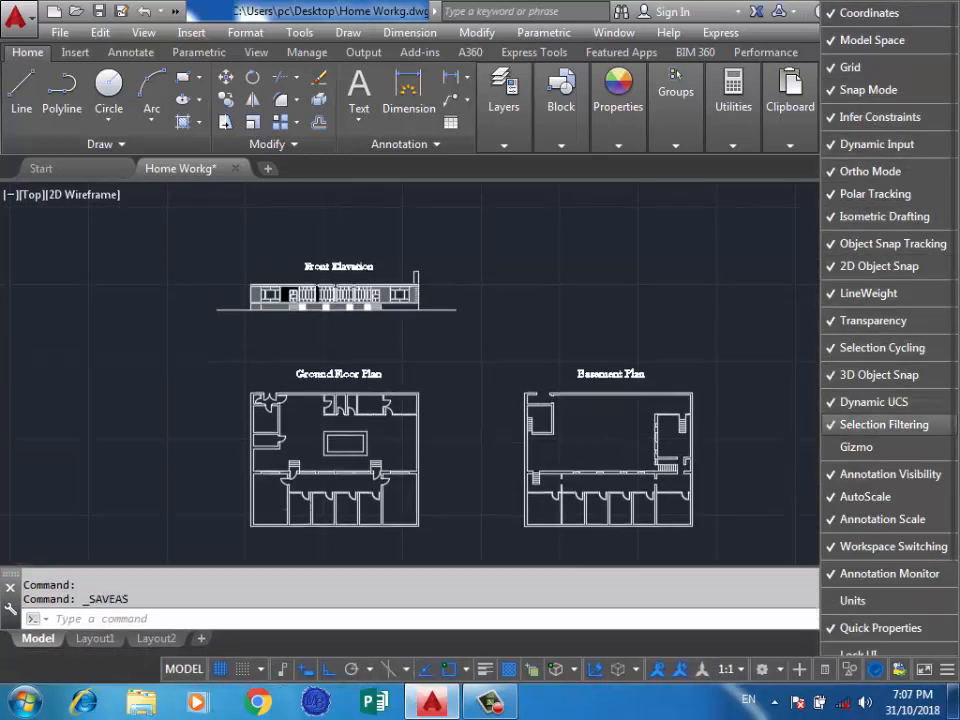
click(856, 447)
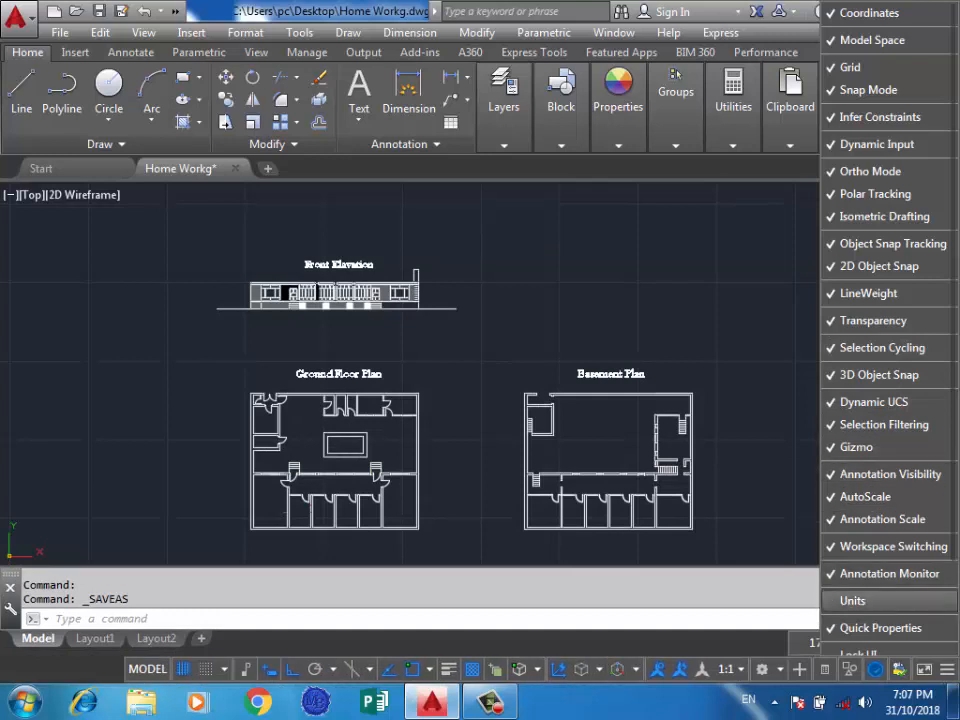
click(852, 600)
Add Lock UI to the status bar and close the customization list.
scroll(862, 519, down, 2)
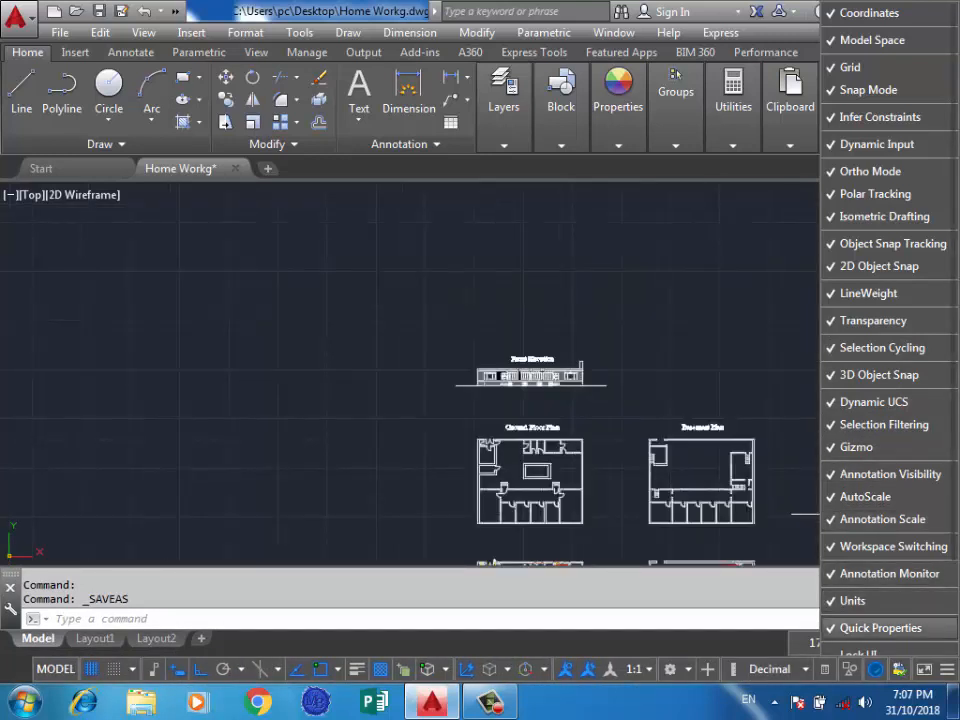
key(Escape)
click(947, 669)
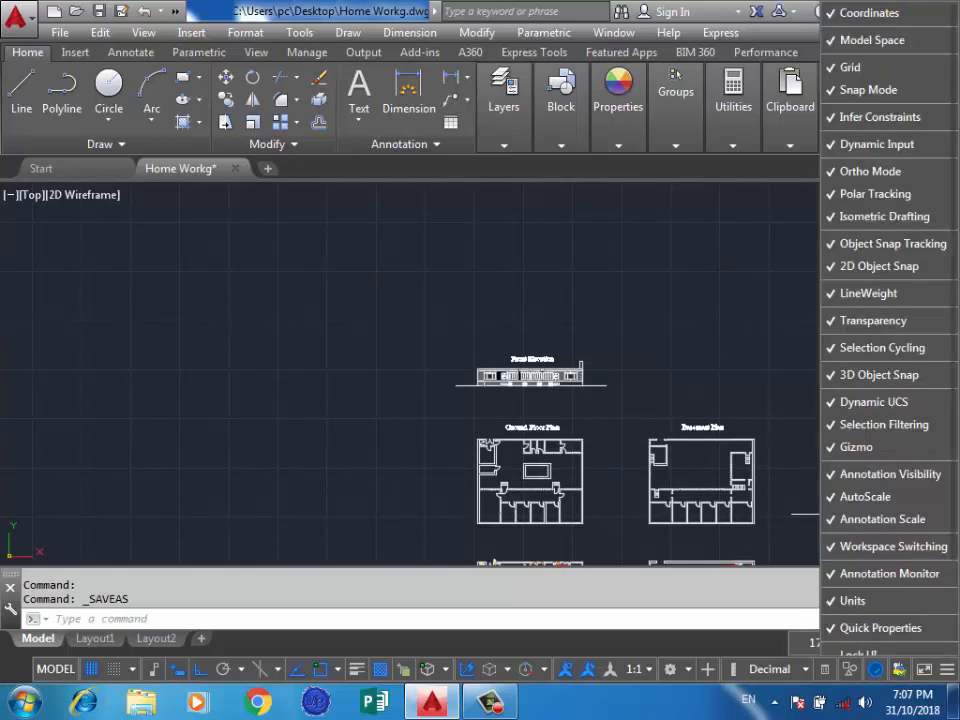
click(858, 652)
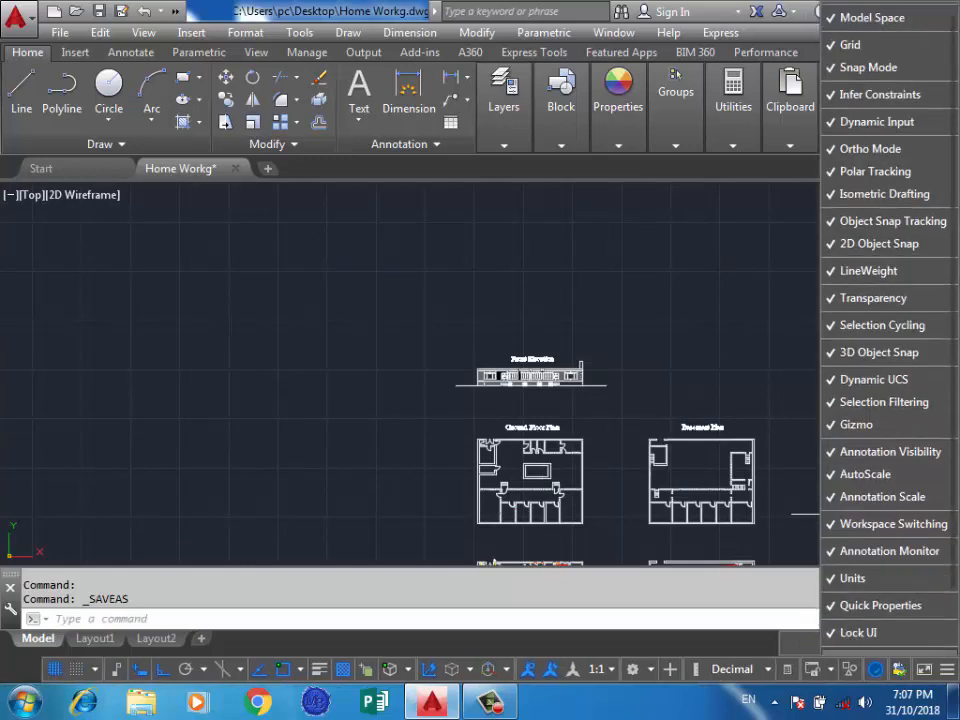
click(858, 634)
click(858, 632)
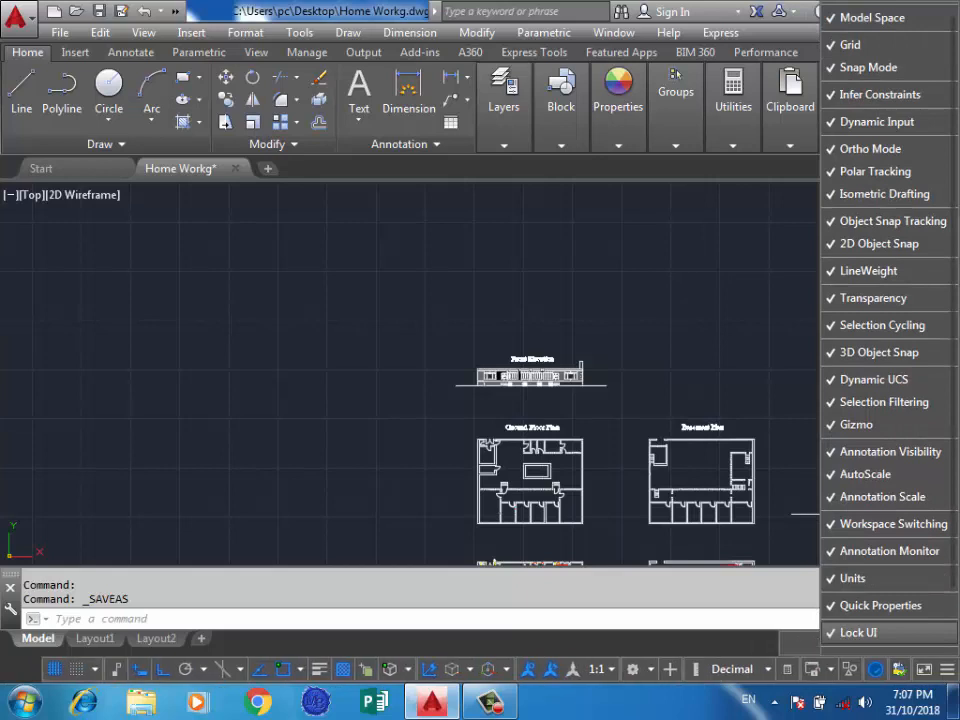
click(858, 632)
click(858, 632)
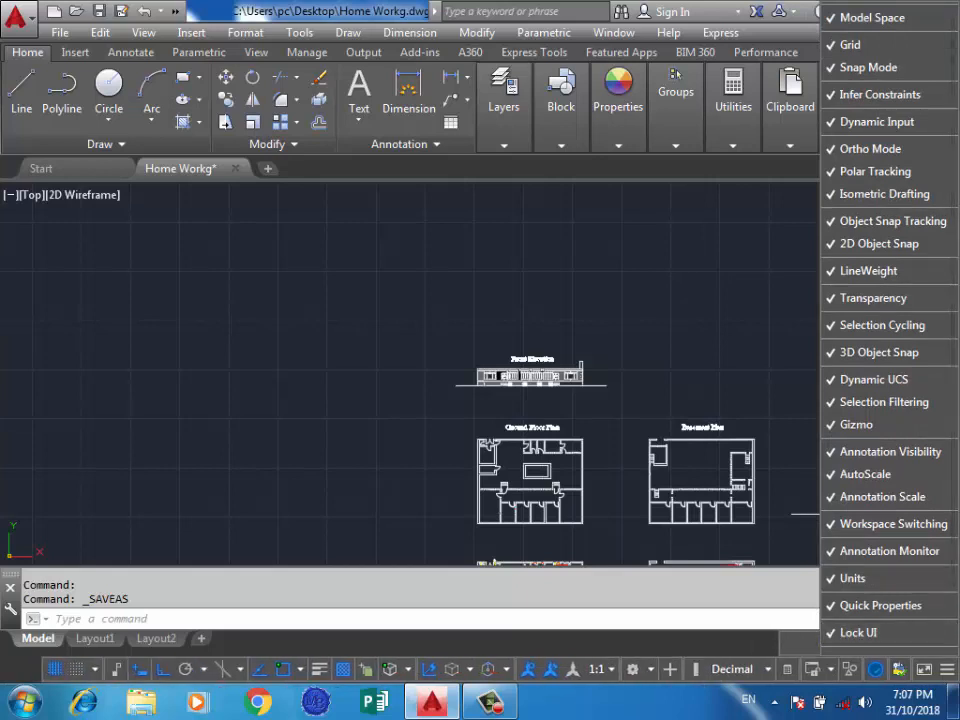
click(376, 255)
click(311, 304)
click(223, 392)
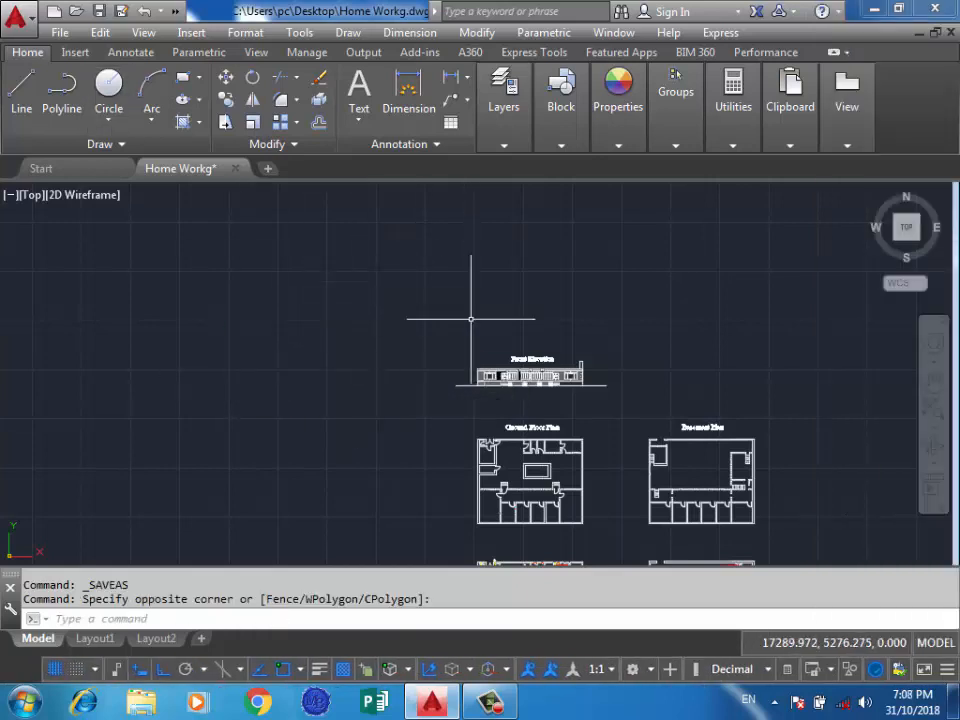
scroll(656, 289, down, 3)
scroll(223, 563, up, 3)
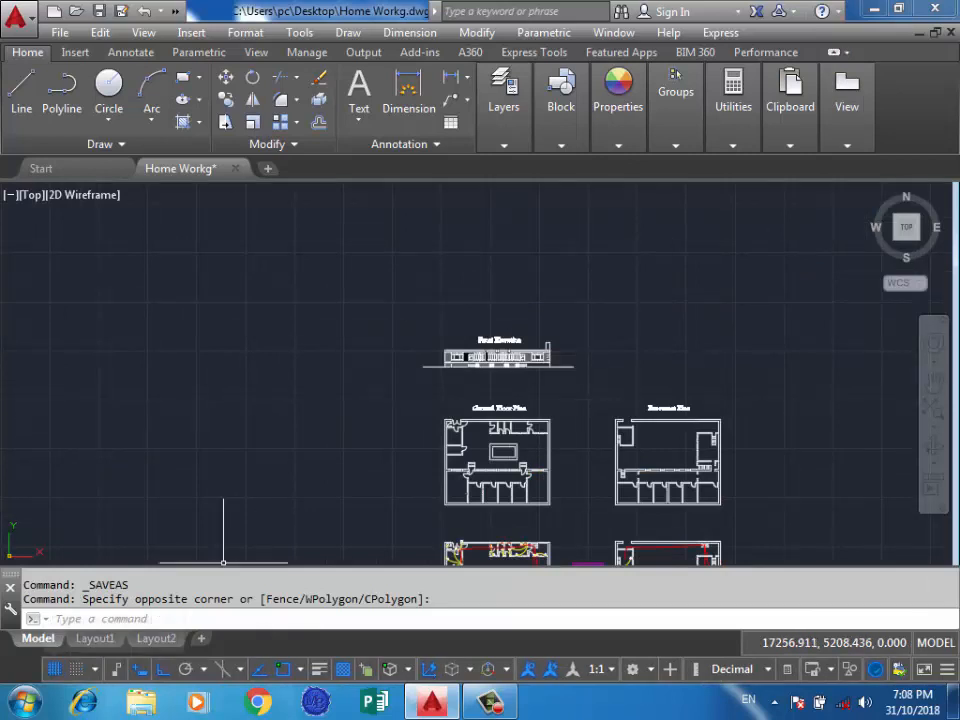
click(344, 258)
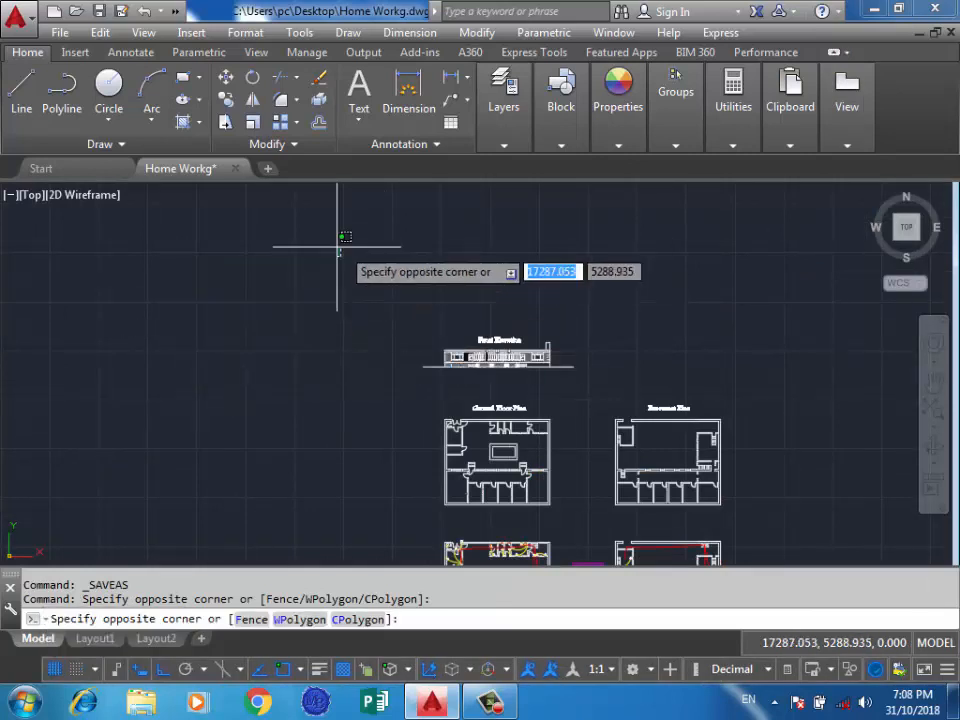
click(308, 264)
scroll(458, 249, up, 5)
scroll(574, 296, down, 3)
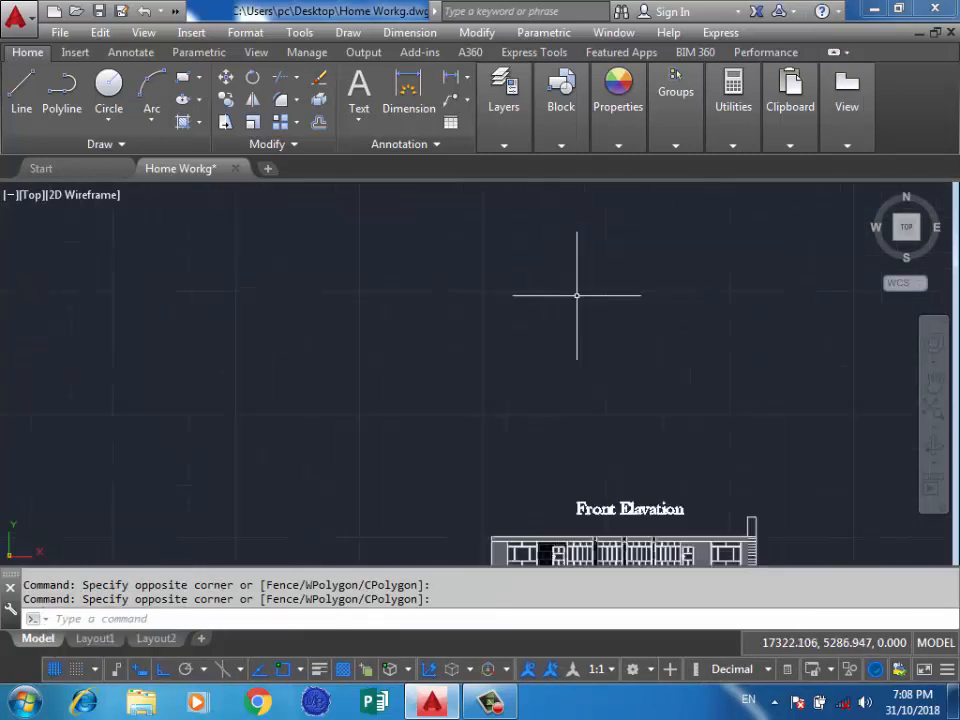
Turn the drawing grid off, view the front elevation without it, and turn the grid back on.
key(F7)
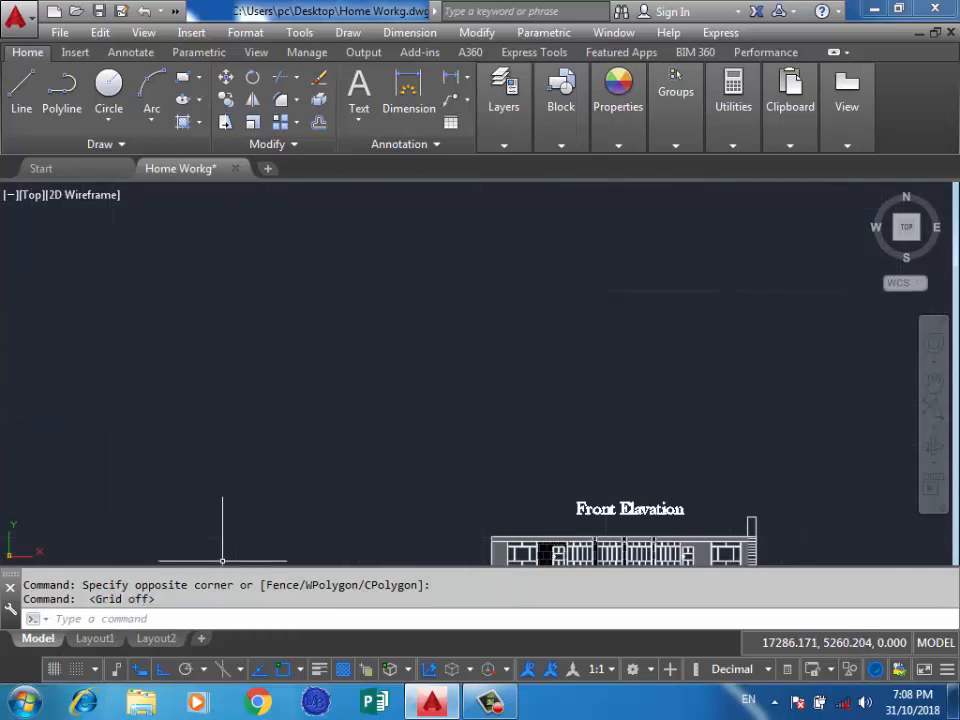
scroll(575, 420, down, 3)
scroll(640, 520, up, 3)
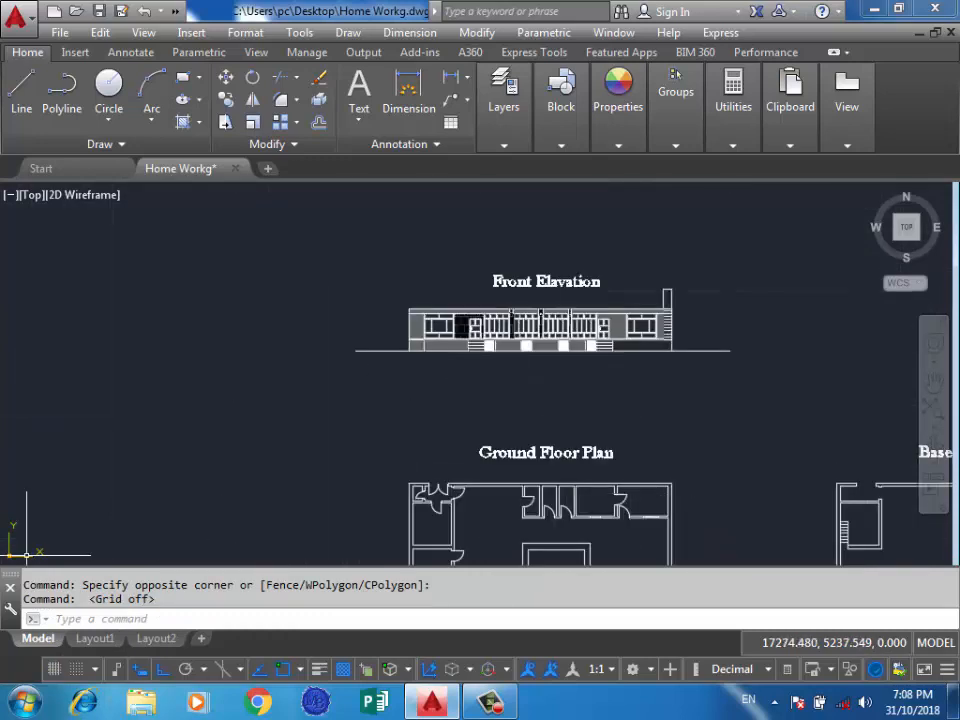
key(F7)
scroll(475, 450, down, 2)
scroll(520, 410, up, 2)
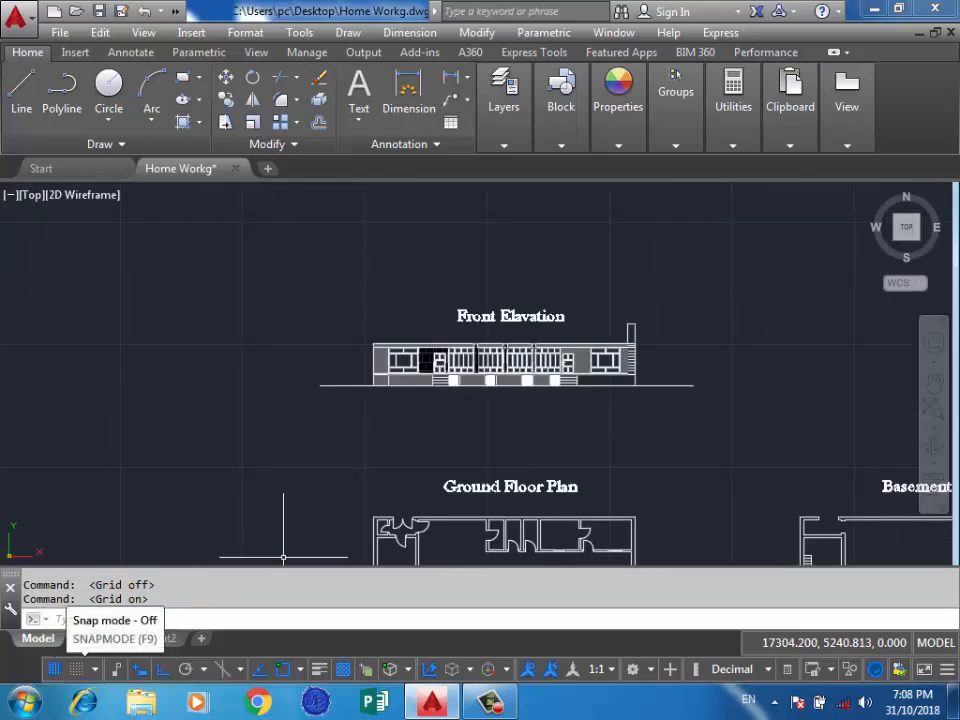
Turn on snap mode and set the grid to display as dots in 2D model space.
click(76, 669)
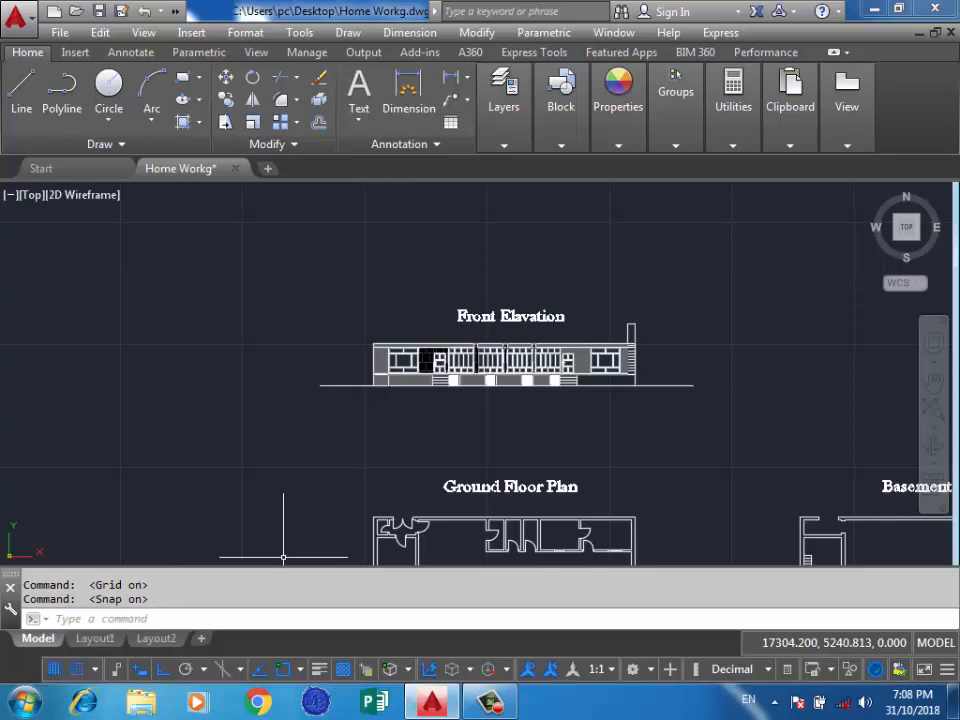
click(318, 420)
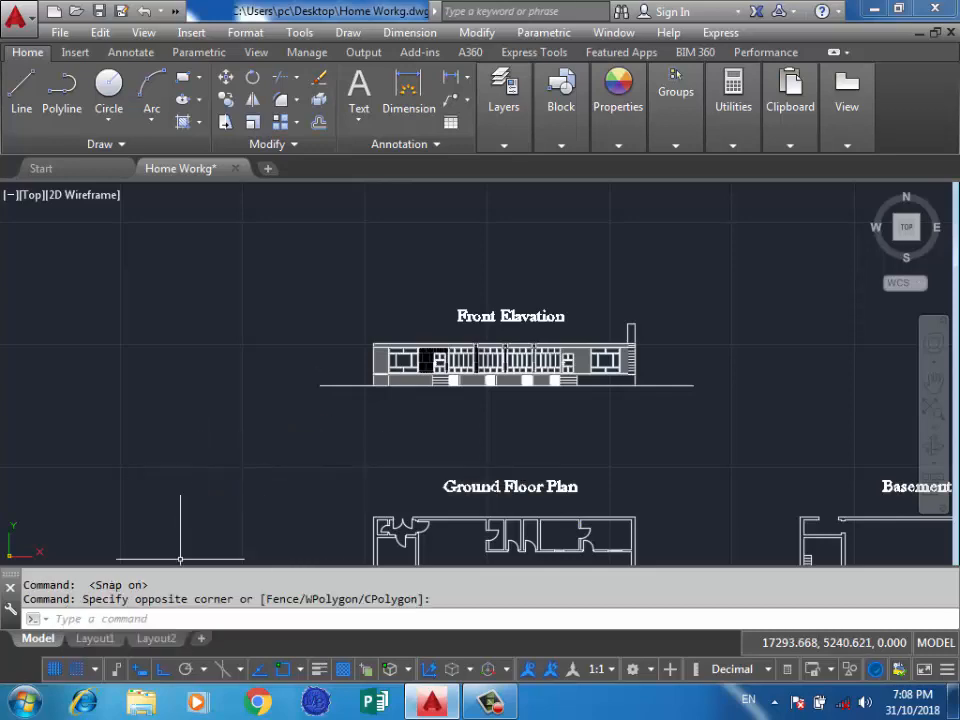
right_click(76, 669)
click(120, 643)
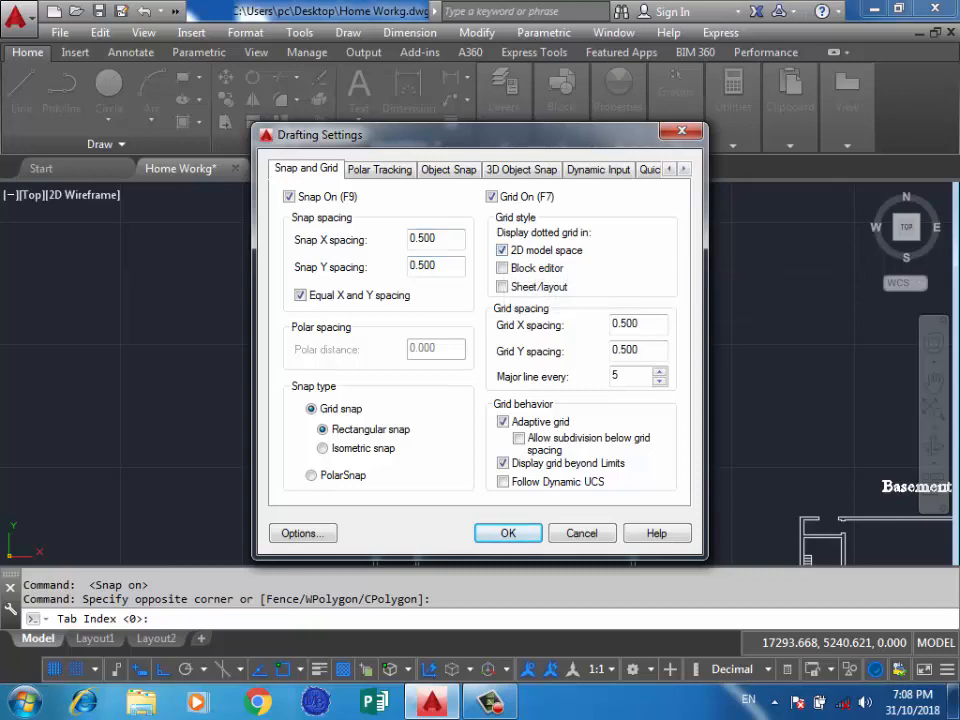
key(Return)
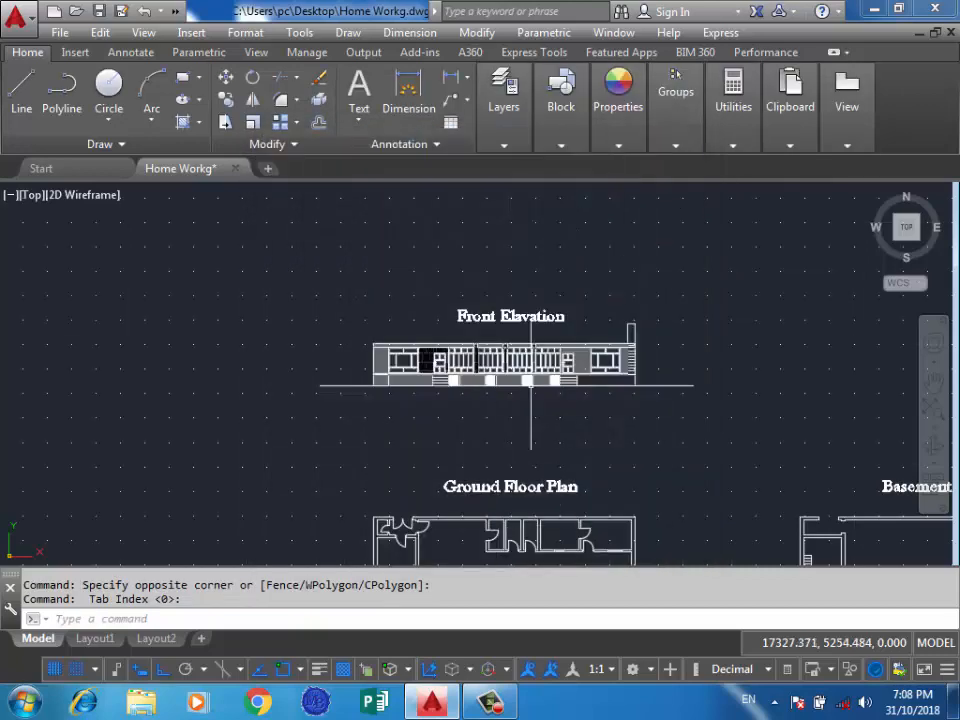
scroll(583, 240, down, 4)
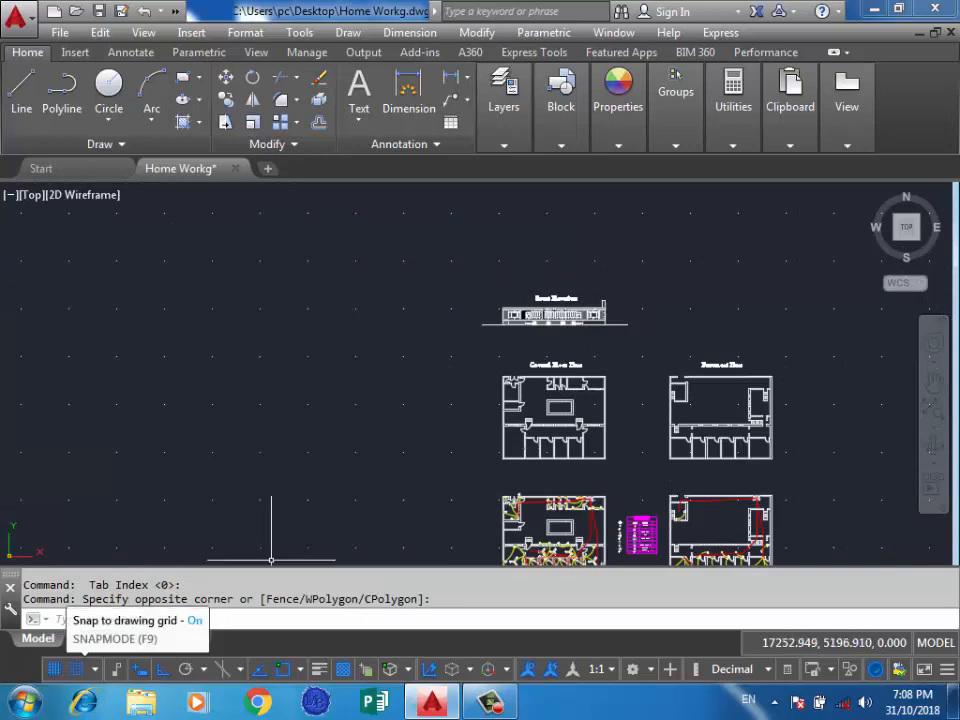
click(148, 352)
click(330, 409)
scroll(644, 221, up, 2)
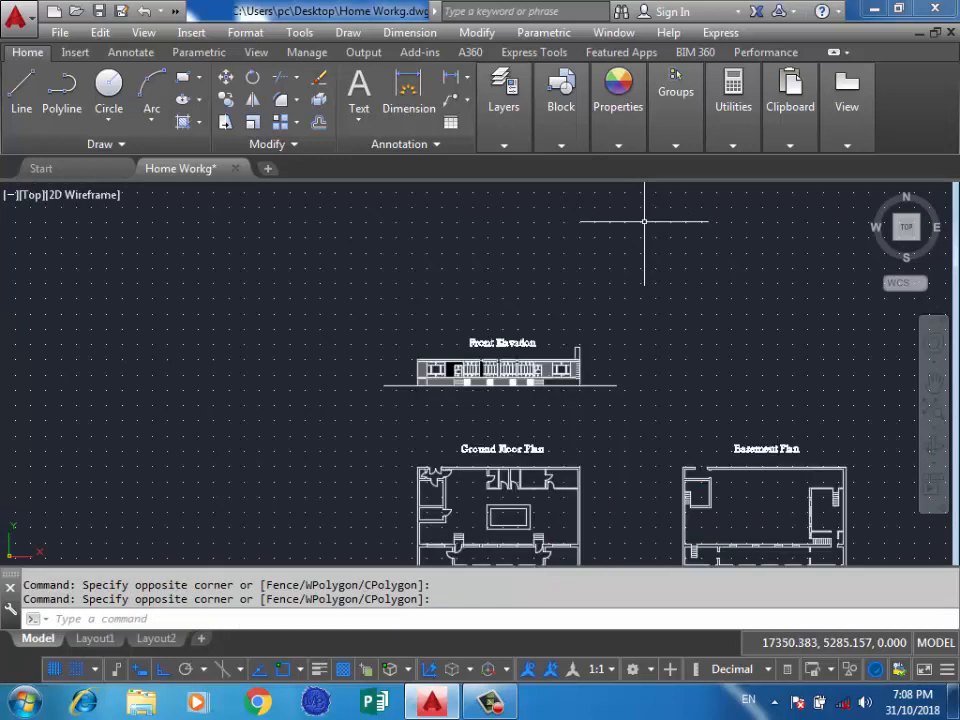
scroll(644, 221, up, 2)
scroll(424, 339, up, 4)
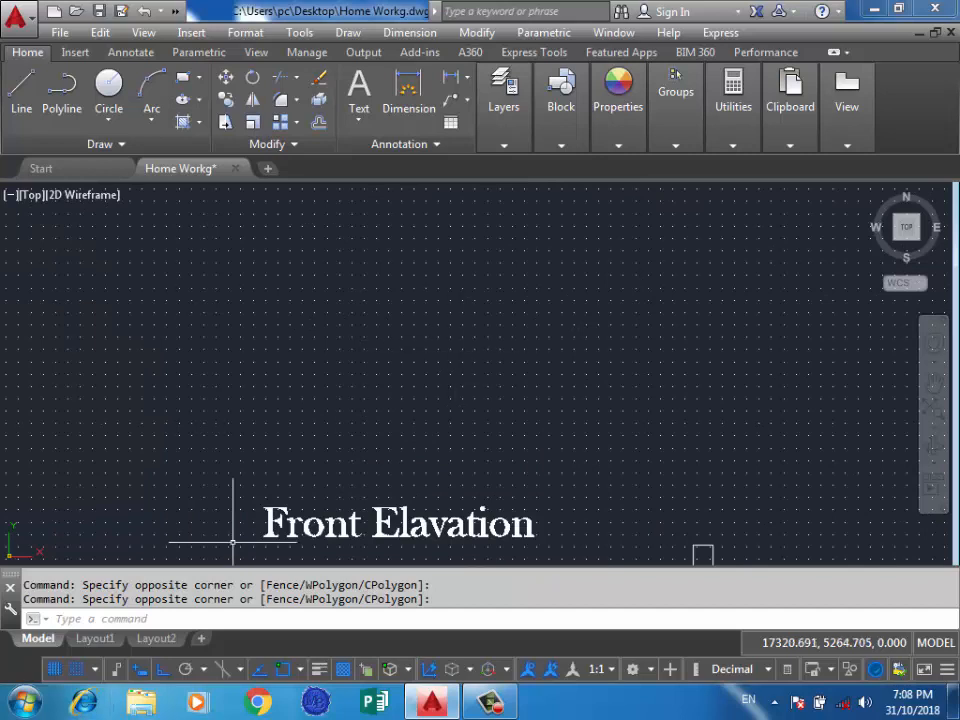
Set the grid snap type to Isometric snap and view the dotted isometric grid around the front elevation.
click(95, 669)
click(120, 641)
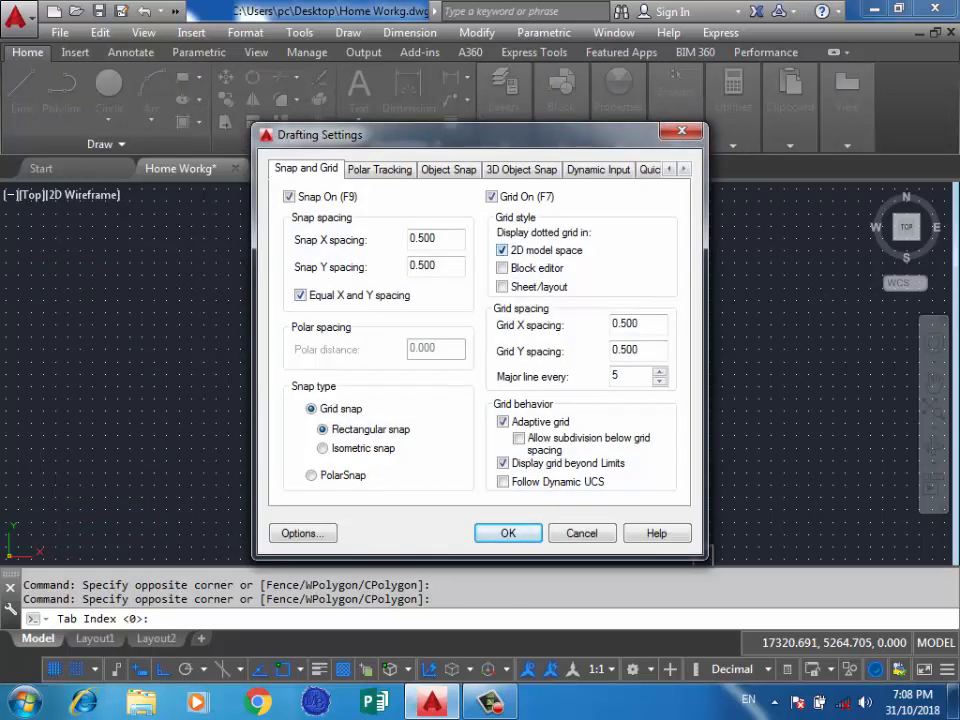
click(502, 250)
click(323, 448)
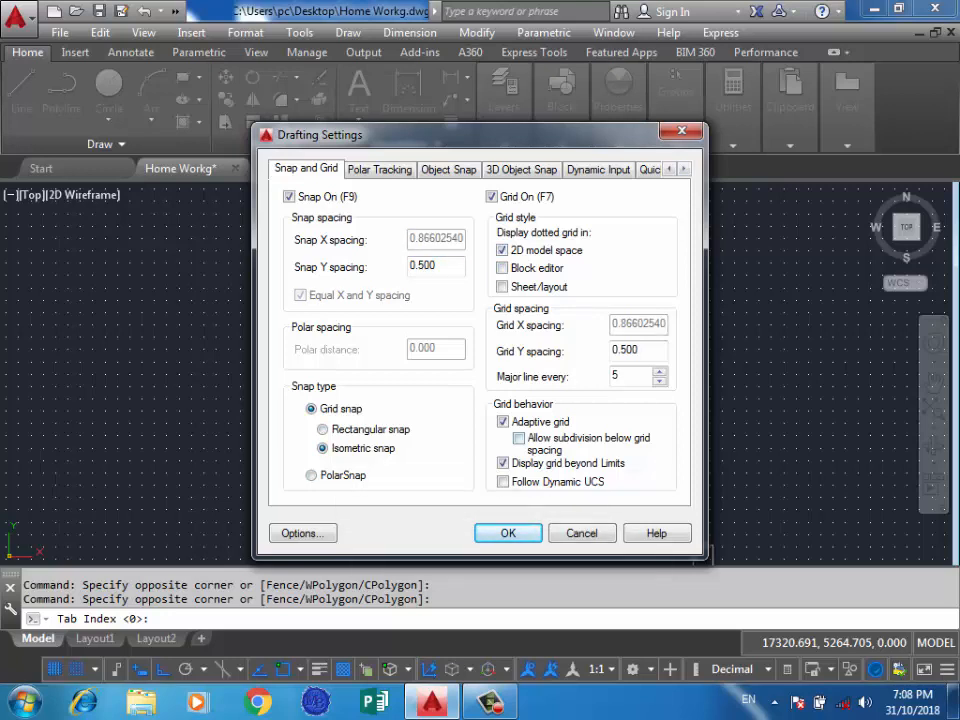
click(508, 533)
scroll(515, 403, down, 5)
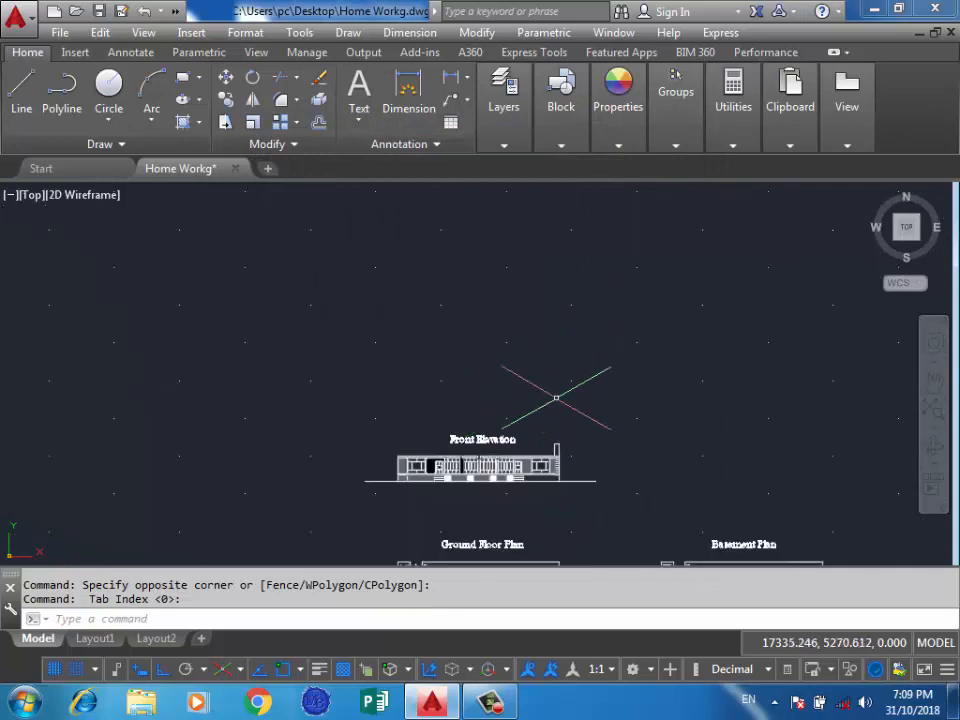
scroll(600, 338, up, 2)
click(579, 371)
click(439, 381)
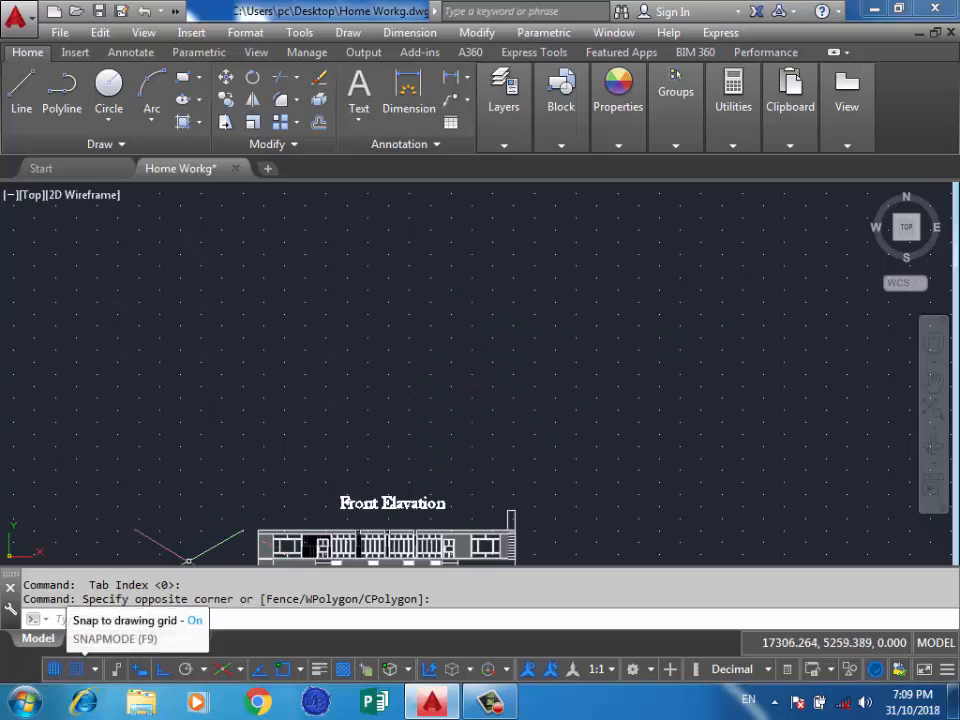
Turn off the dotted grid display in 2D model space so the grid shows as lines.
click(94, 668)
click(118, 643)
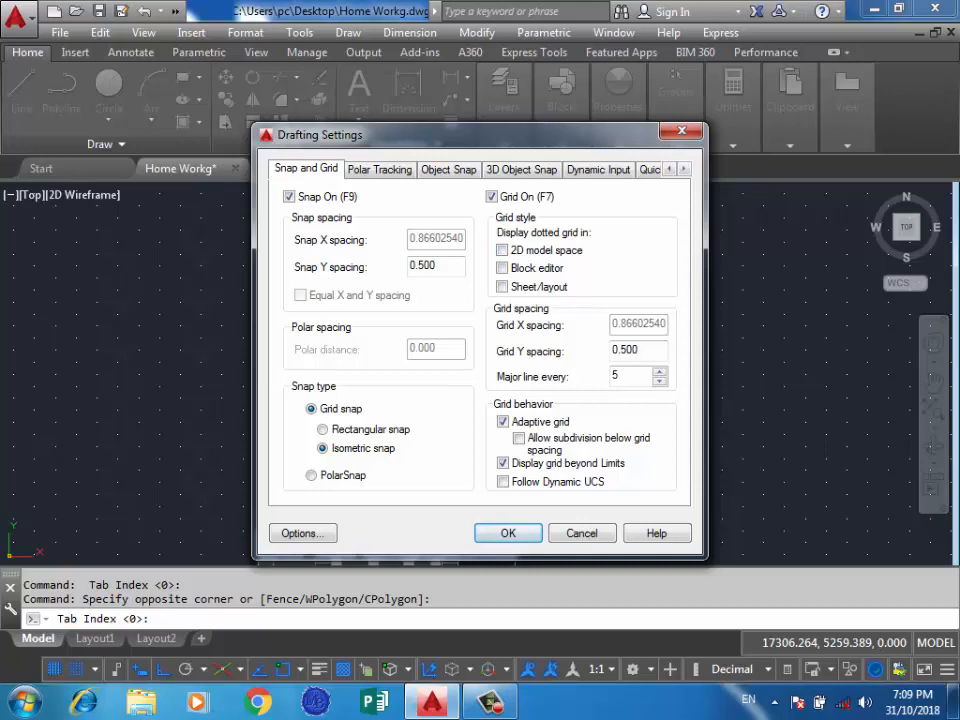
click(508, 534)
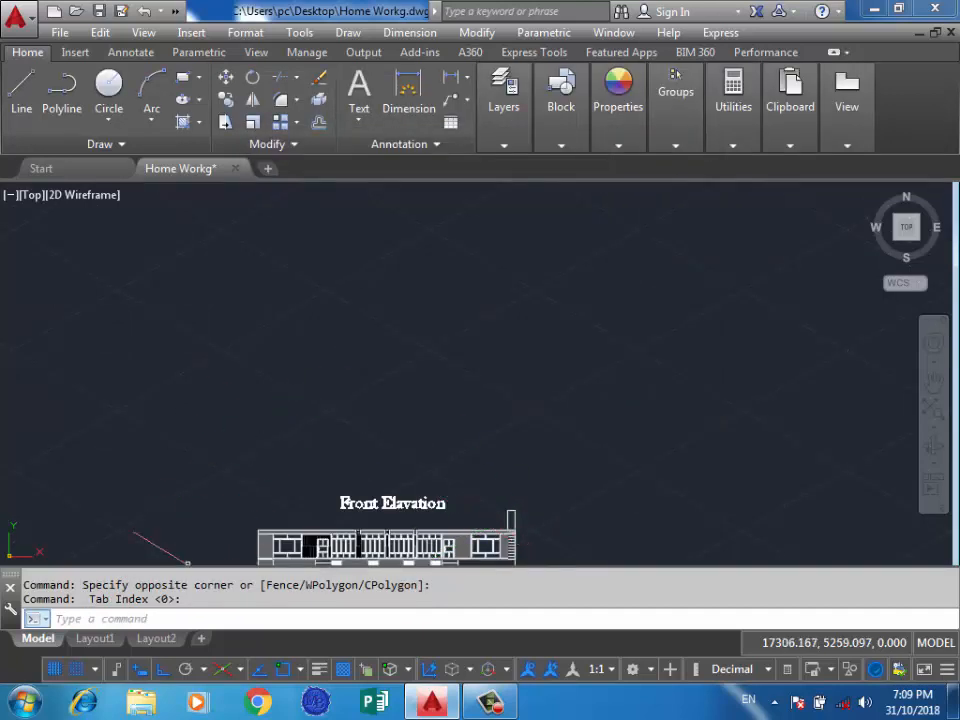
click(422, 281)
click(360, 328)
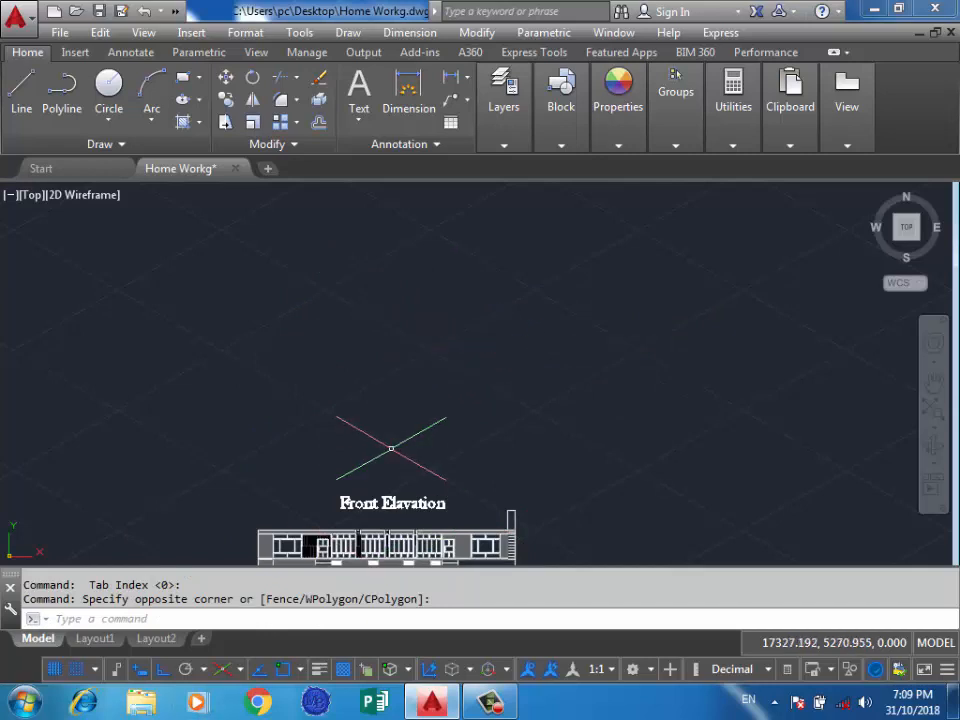
Toggle the drawing grid off and on again, and turn snap mode off.
click(54, 669)
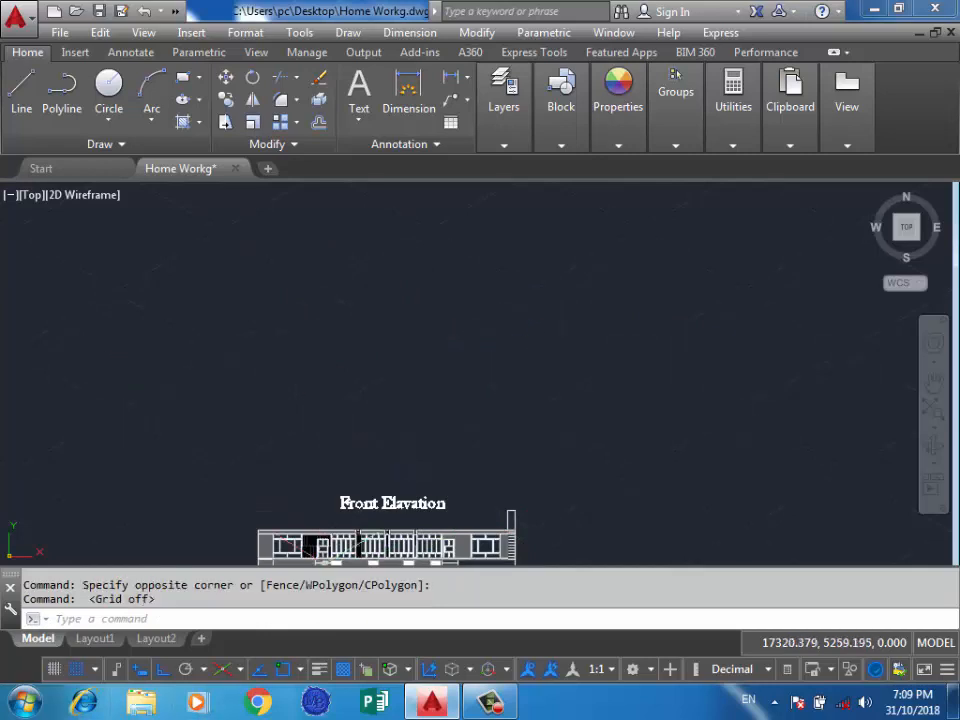
click(54, 669)
click(76, 669)
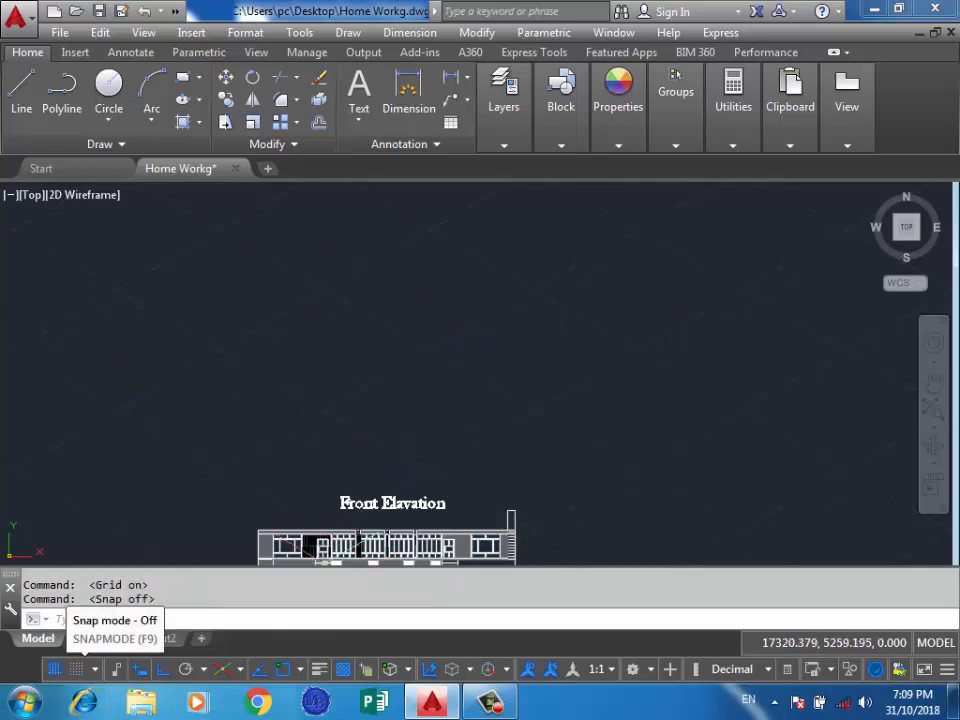
Set the grid snap type back to Rectangular snap in the drafting settings.
right_click(76, 669)
click(118, 641)
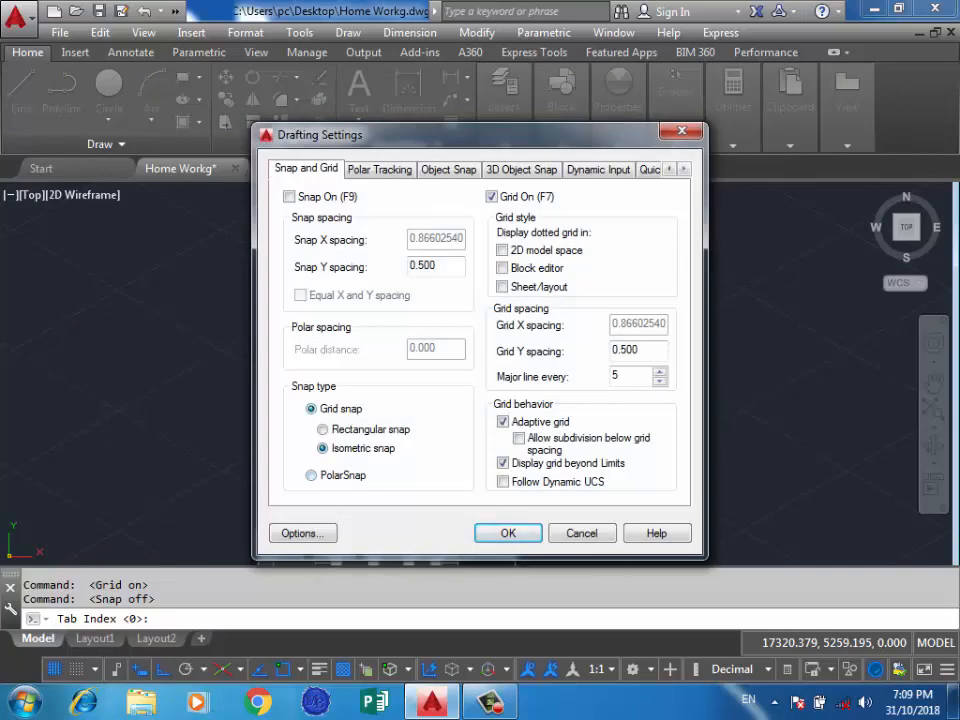
click(323, 430)
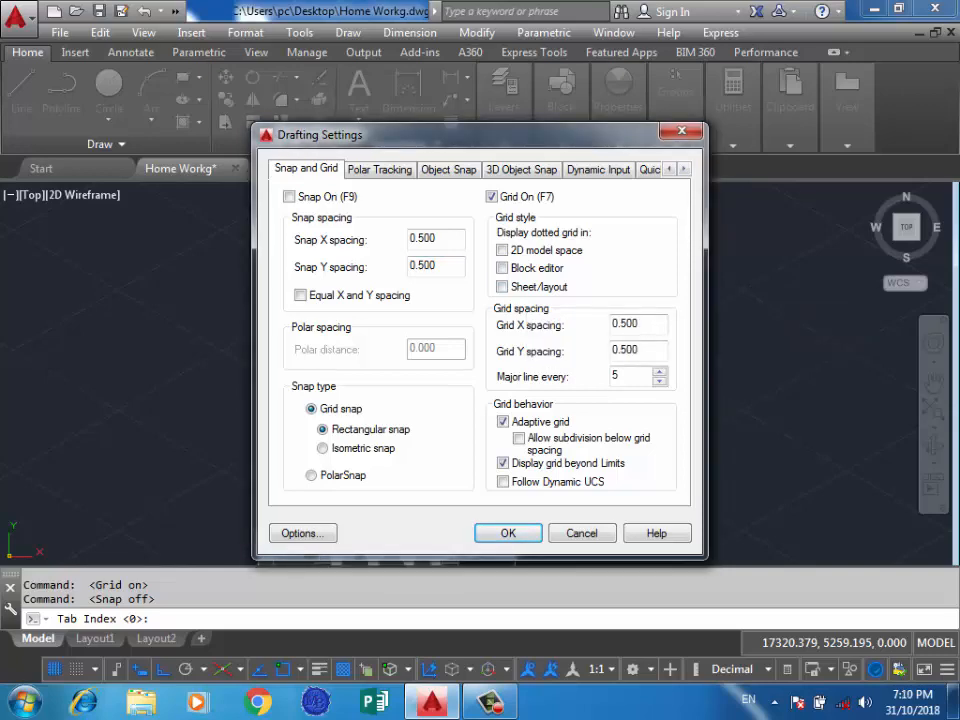
key(Return)
click(549, 326)
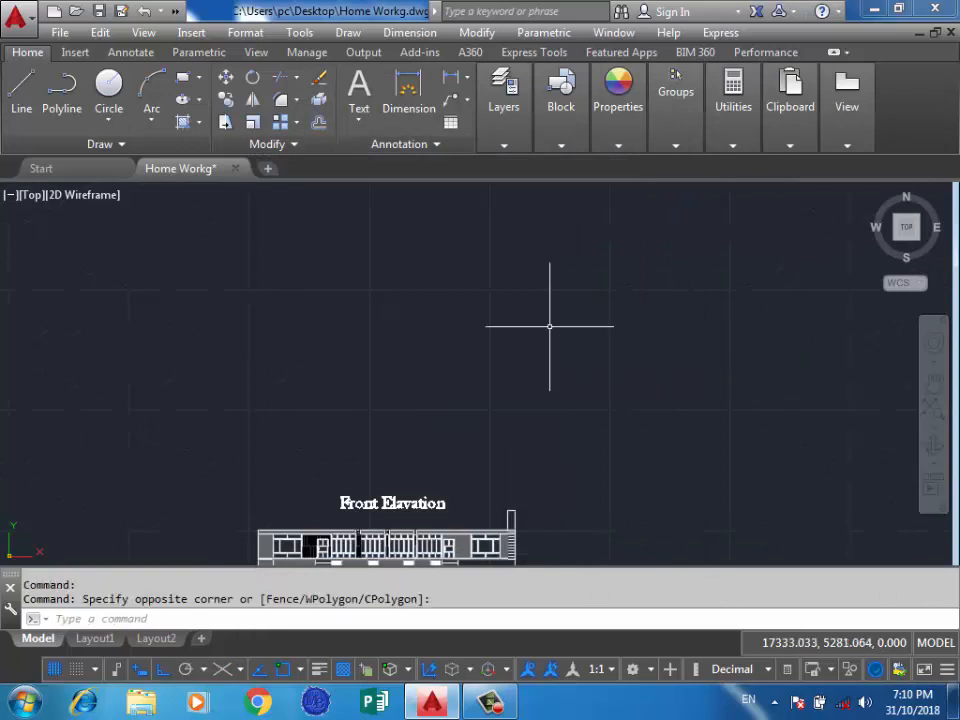
Examine the rectangular line grid around the front elevation and floor plans at different zoom levels.
scroll(510, 343, down, 2)
scroll(448, 354, up, 4)
scroll(377, 354, down, 4)
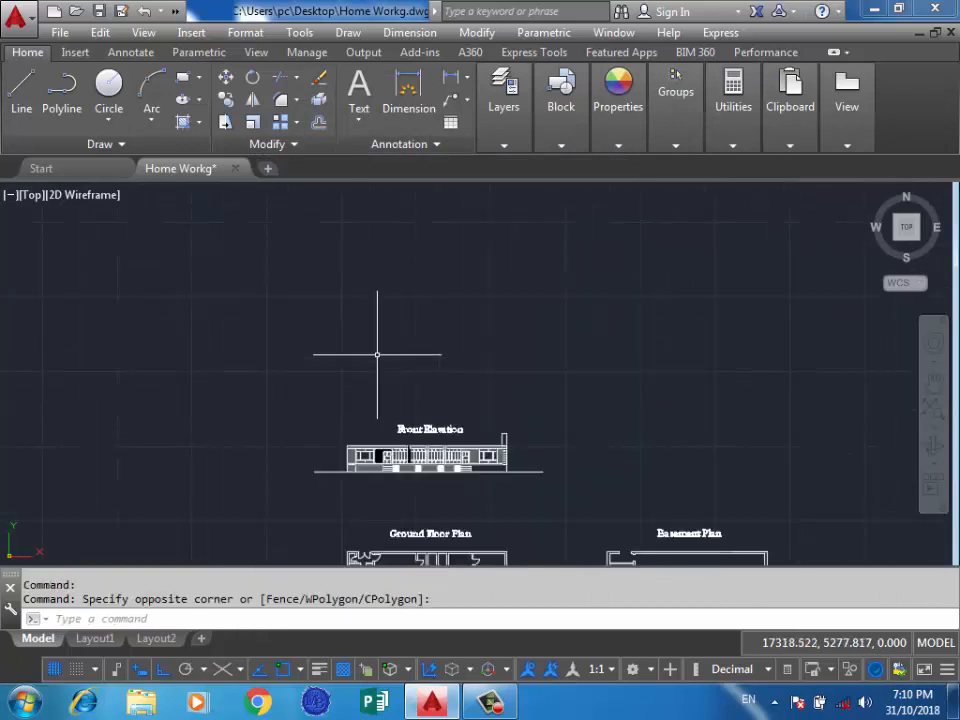
scroll(642, 390, up, 2)
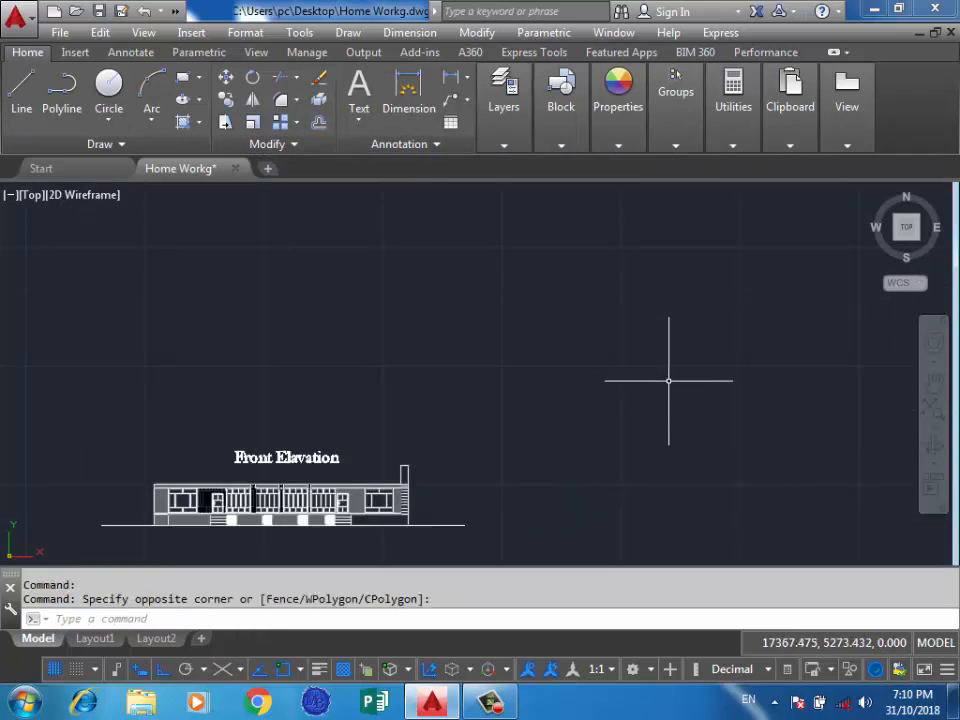
click(620, 246)
click(503, 358)
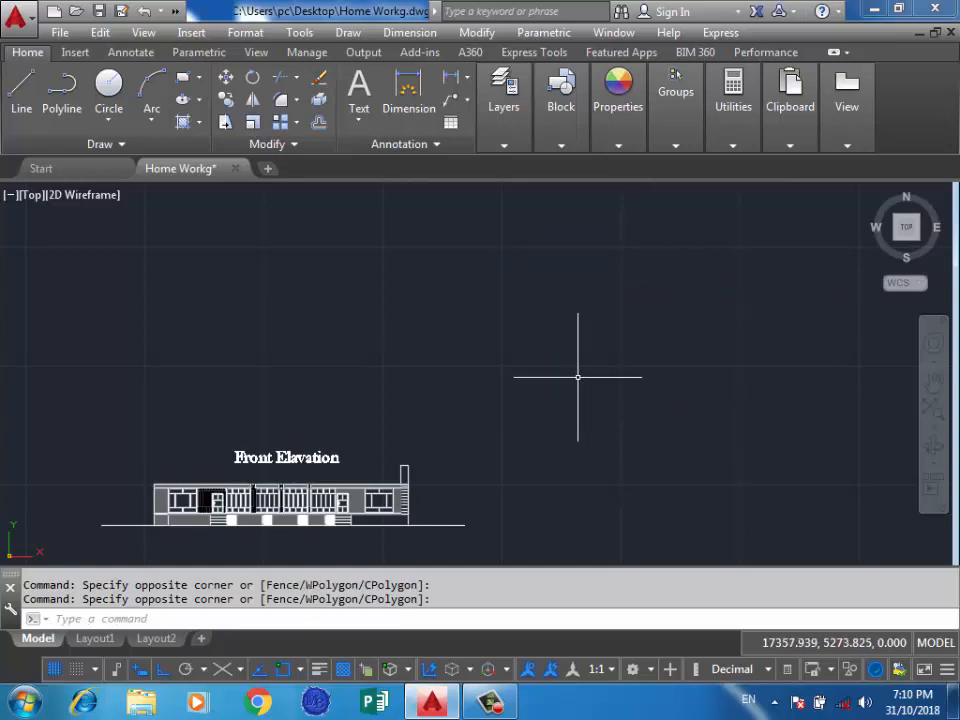
scroll(510, 374, up, 2)
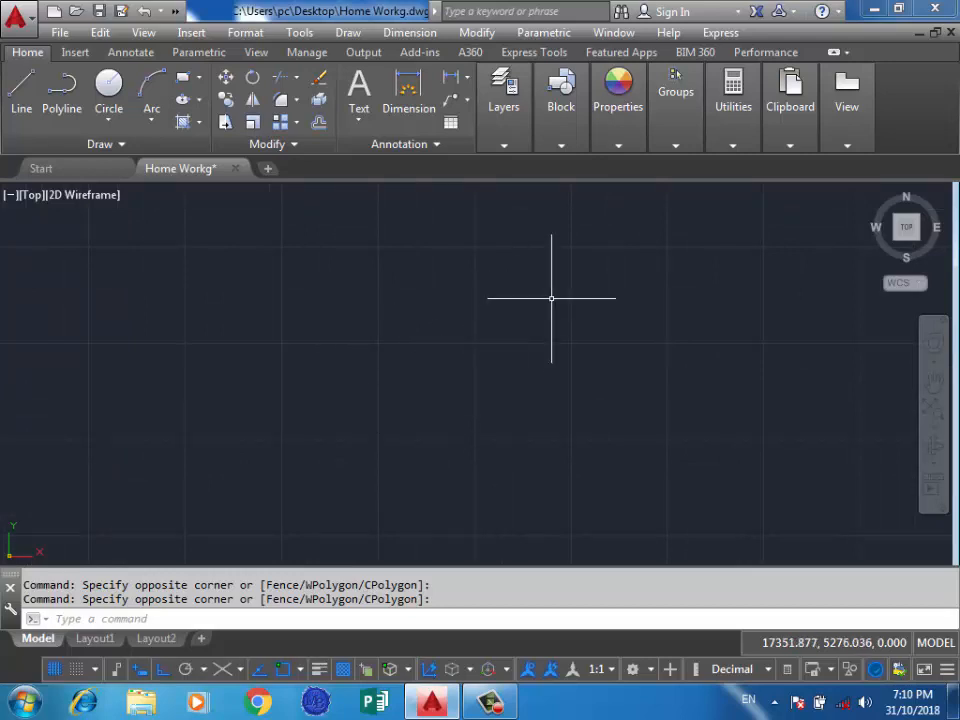
scroll(538, 347, down, 3)
scroll(173, 492, up, 1)
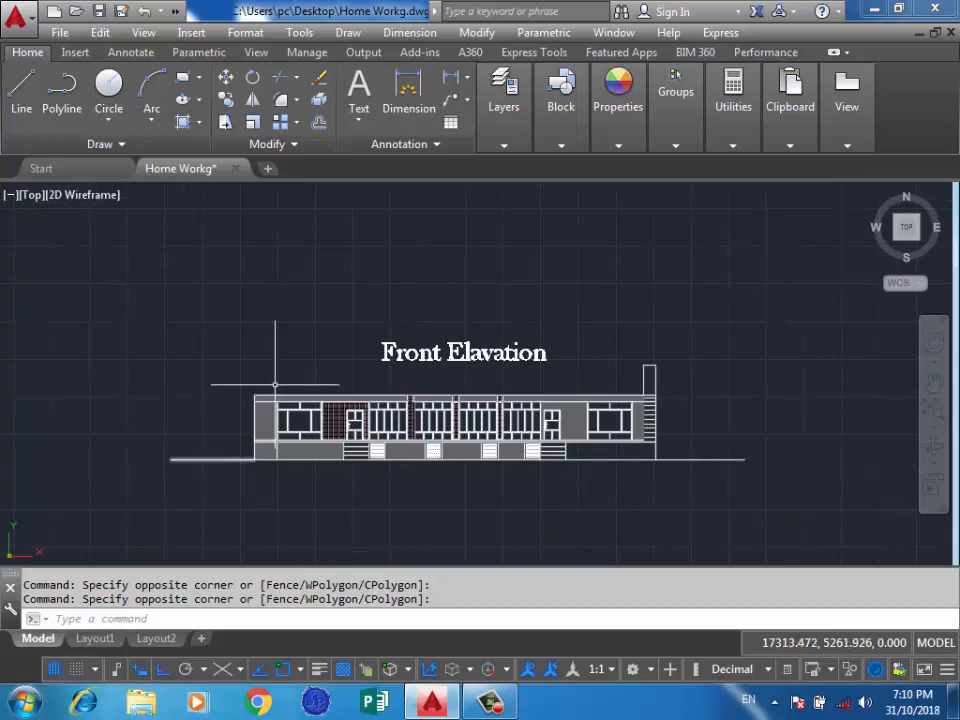
scroll(280, 390, down, 2)
scroll(390, 455, down, 2)
scroll(406, 472, up, 2)
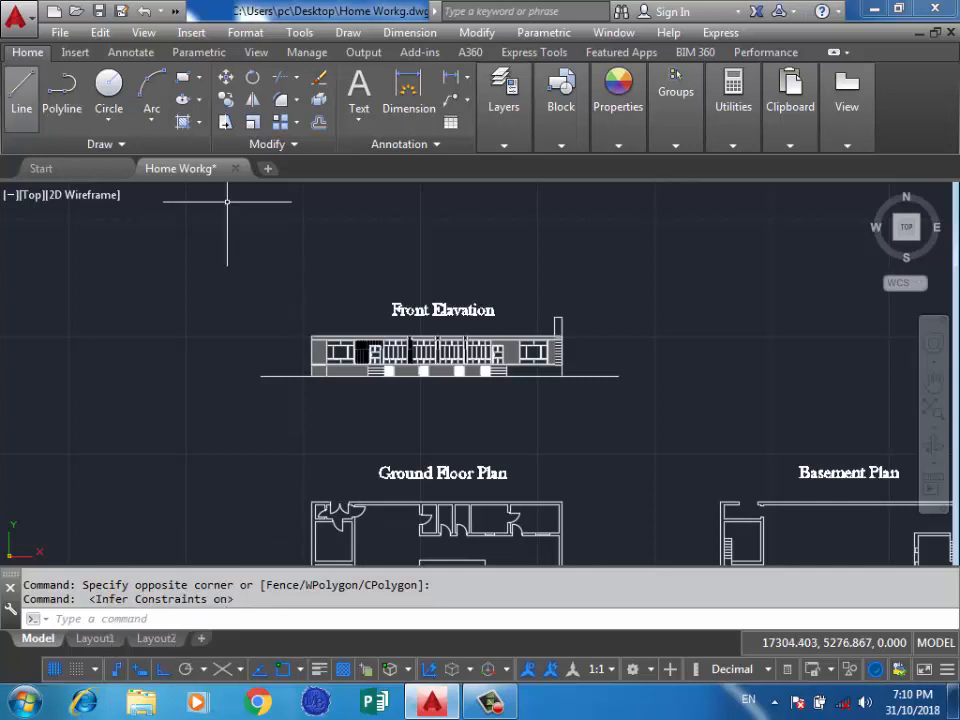
With inferred constraints on, draw a chain of connected horizontal and vertical lines above and to the right of the front elevation.
click(22, 90)
click(555, 219)
click(302, 219)
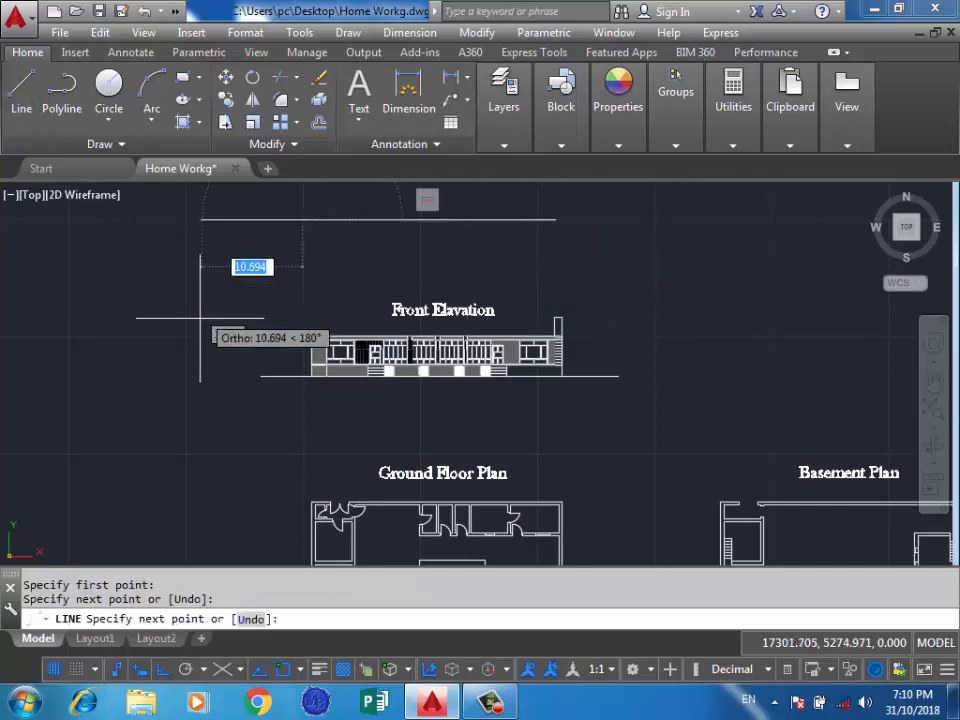
click(302, 285)
click(572, 282)
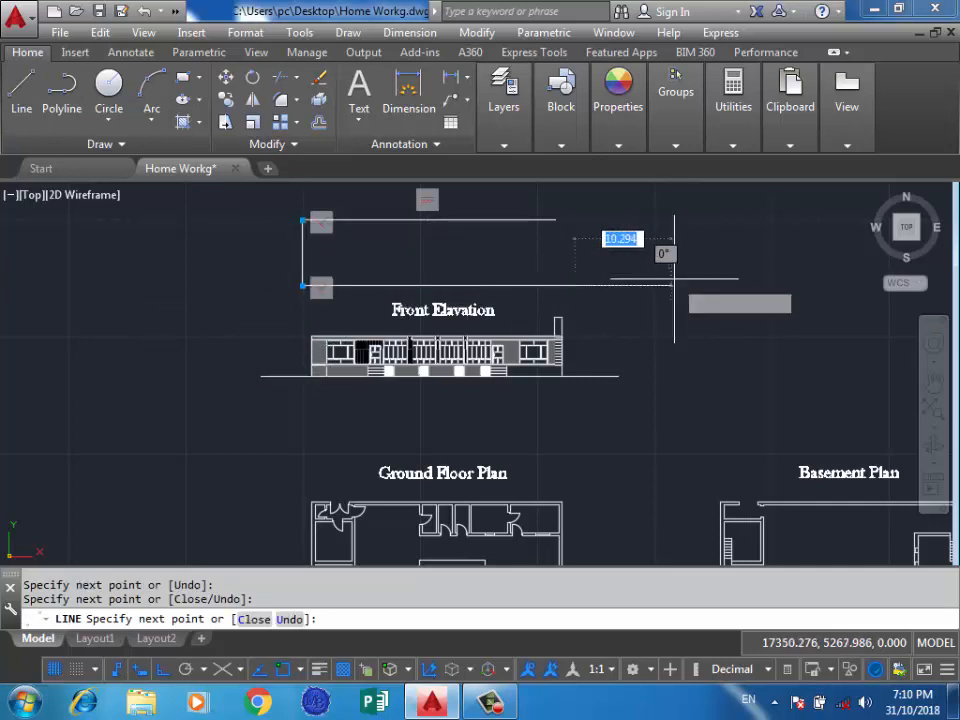
click(700, 318)
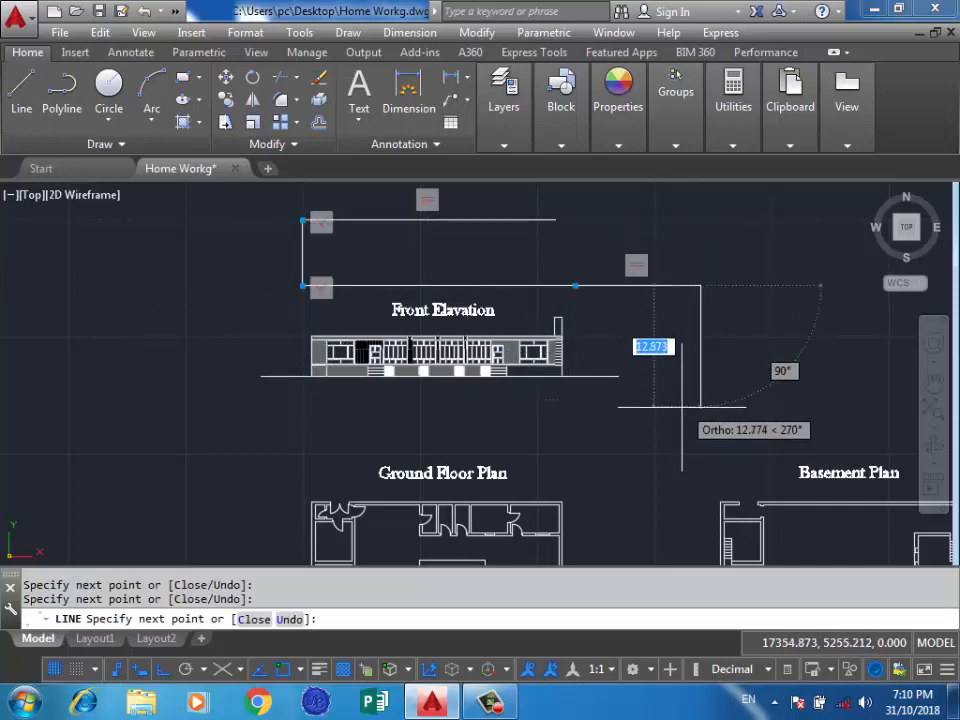
click(700, 407)
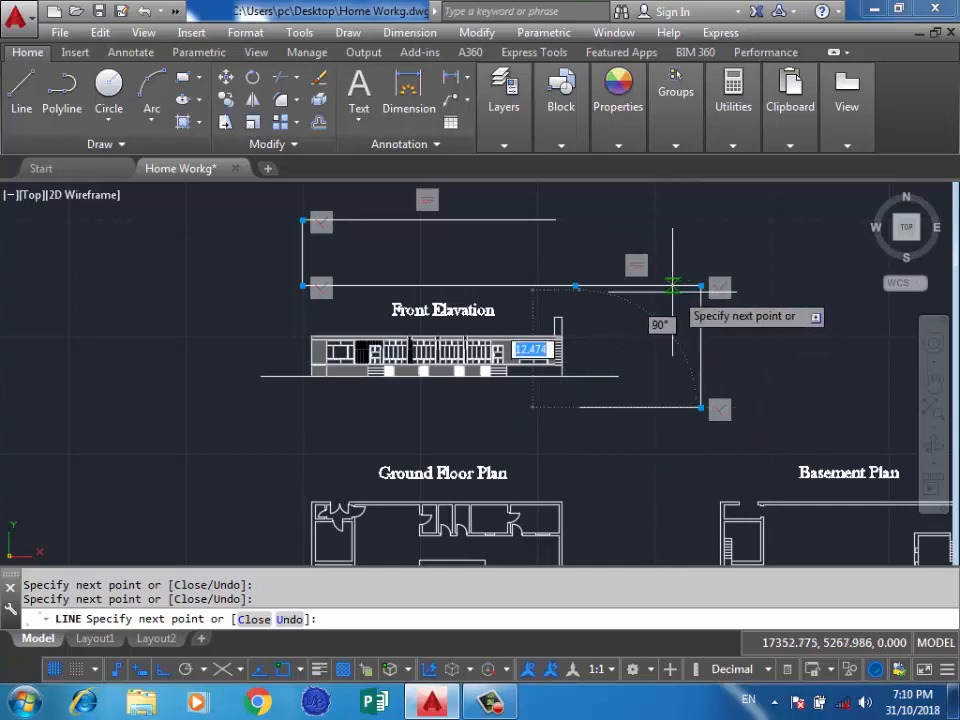
click(653, 406)
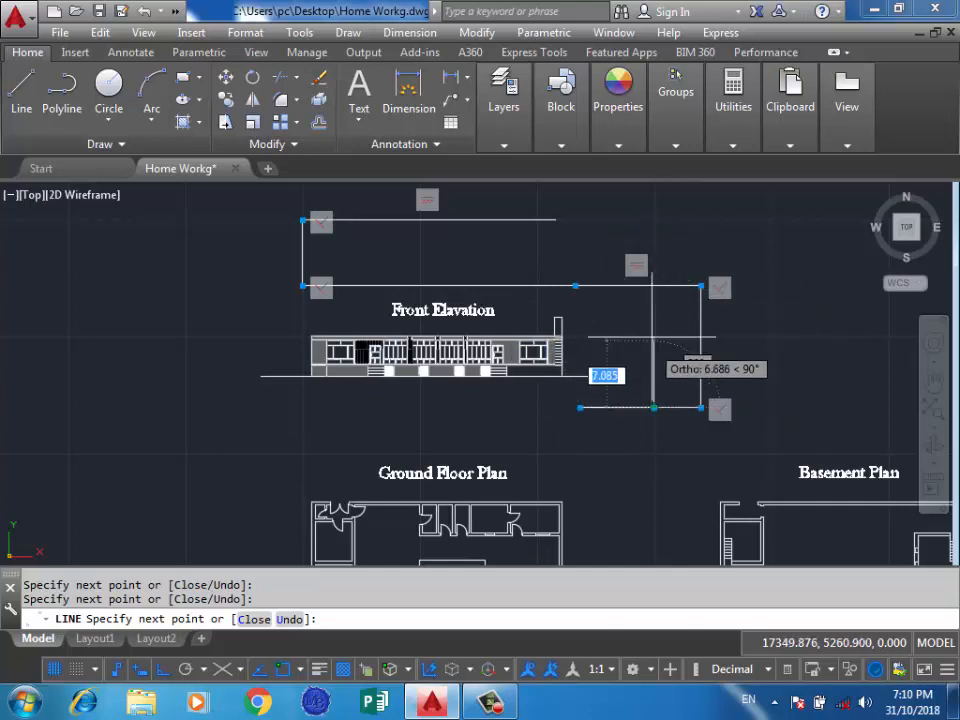
click(653, 287)
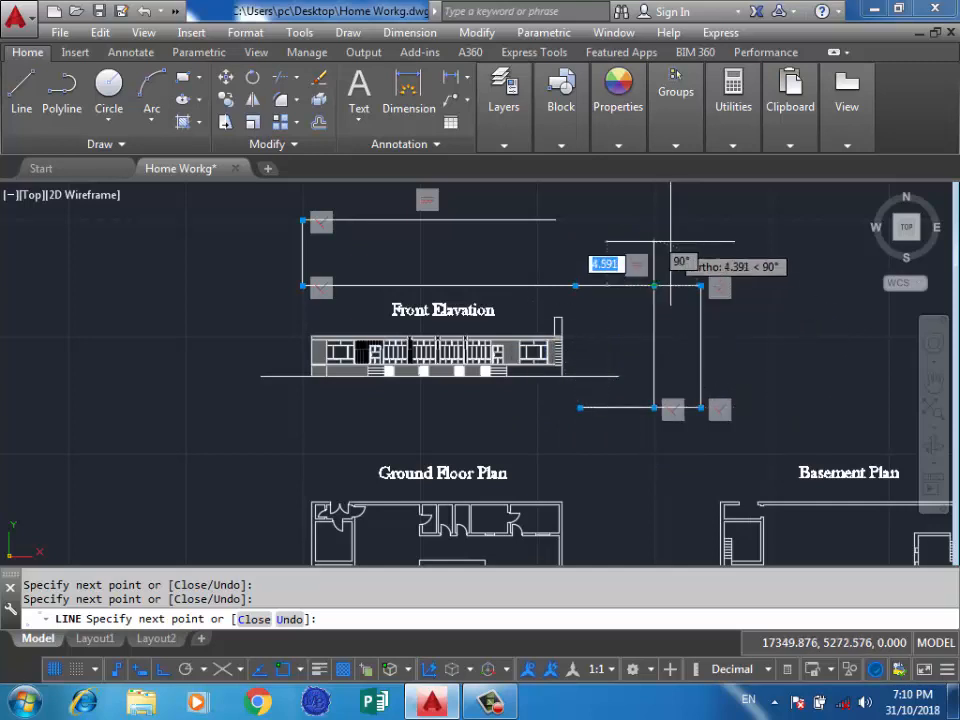
key(Return)
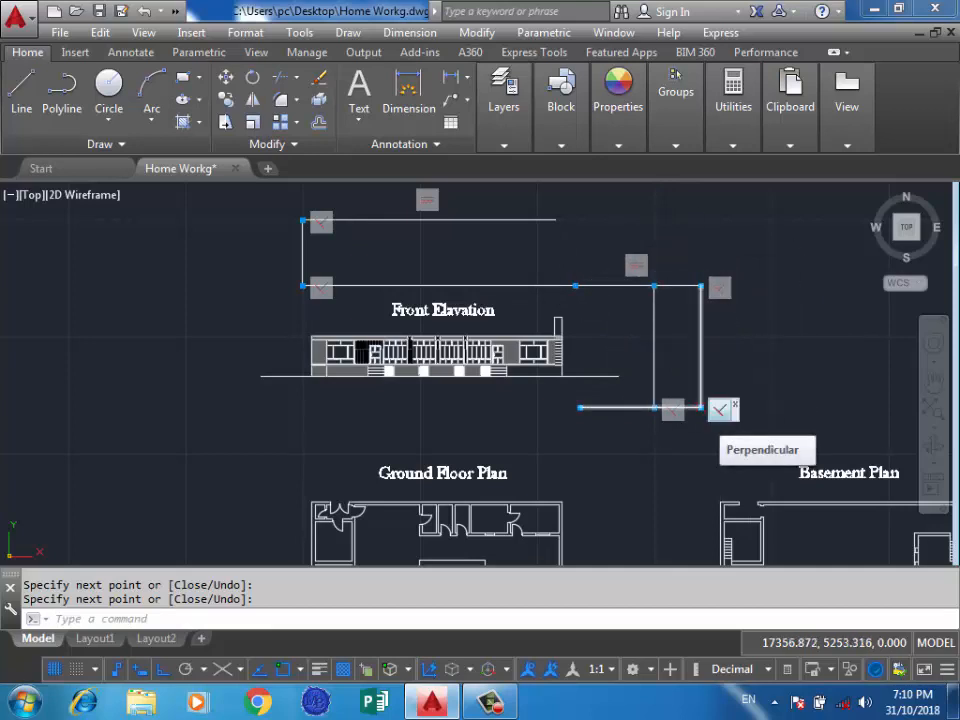
Hide constraint bars on the new lines' corners and turn off Infer Constraints.
click(735, 404)
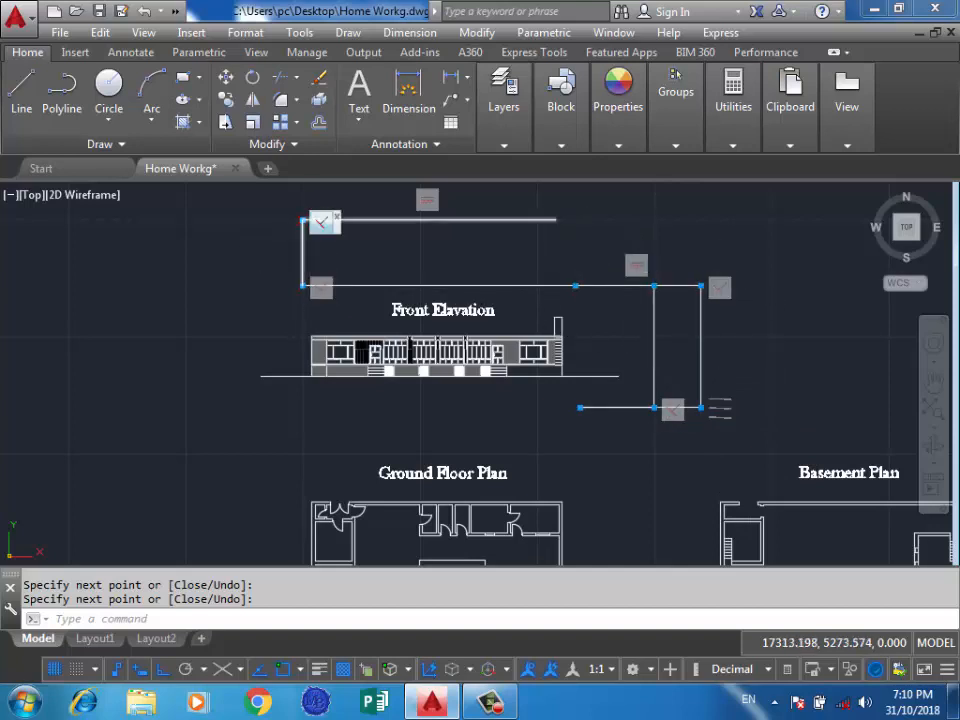
click(337, 215)
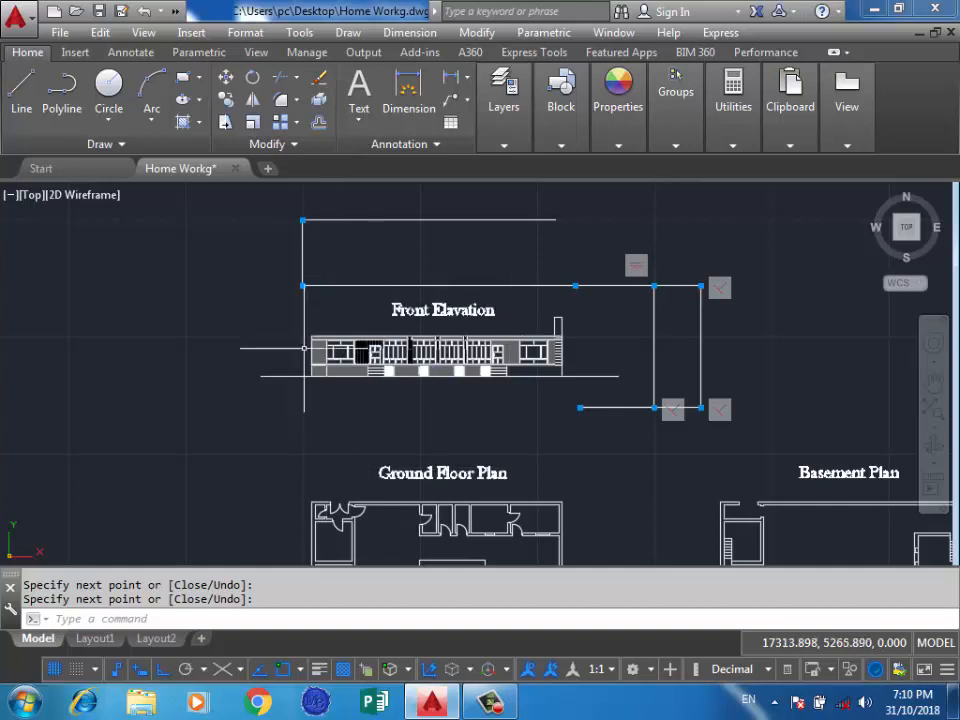
key(ctrl+shift+i)
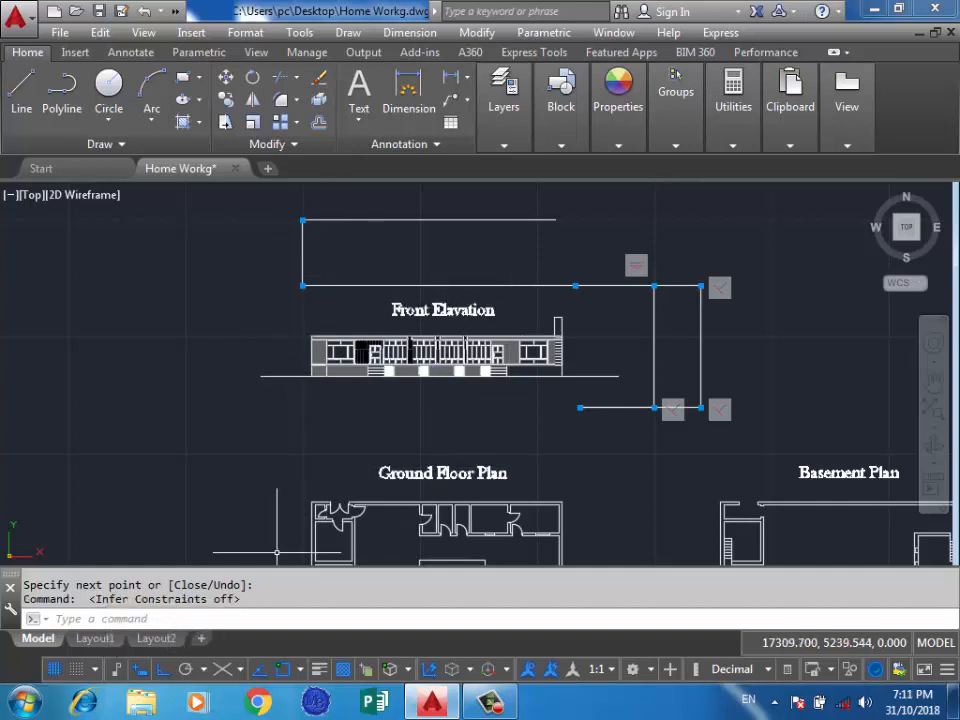
click(223, 252)
click(113, 341)
Draw a stepped line of two horizontal segments joined by a vertical one above the constrained lines.
scroll(316, 410, down, 2)
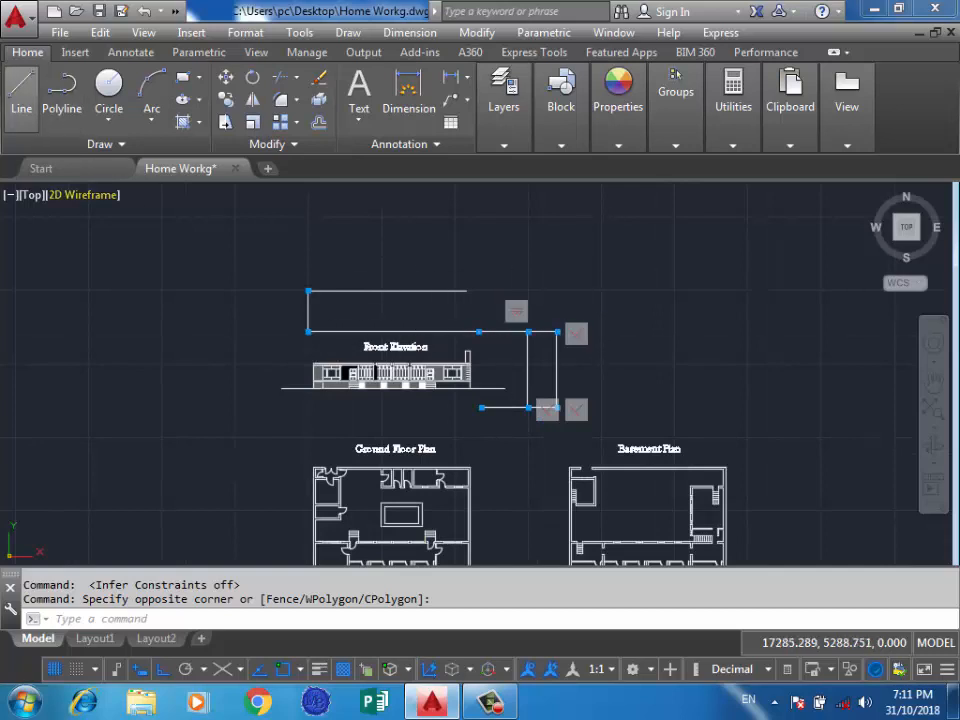
click(21, 85)
click(410, 215)
click(407, 255)
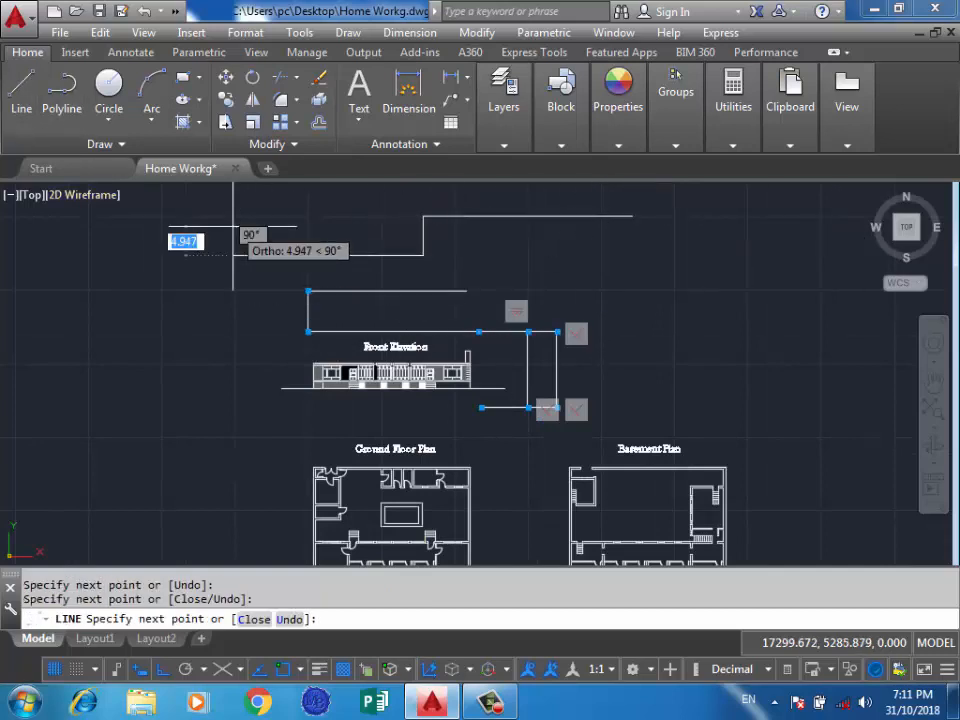
click(233, 255)
key(Return)
Erase all the test lines around the front elevation, including the leftover horizontal segment beside it.
click(668, 199)
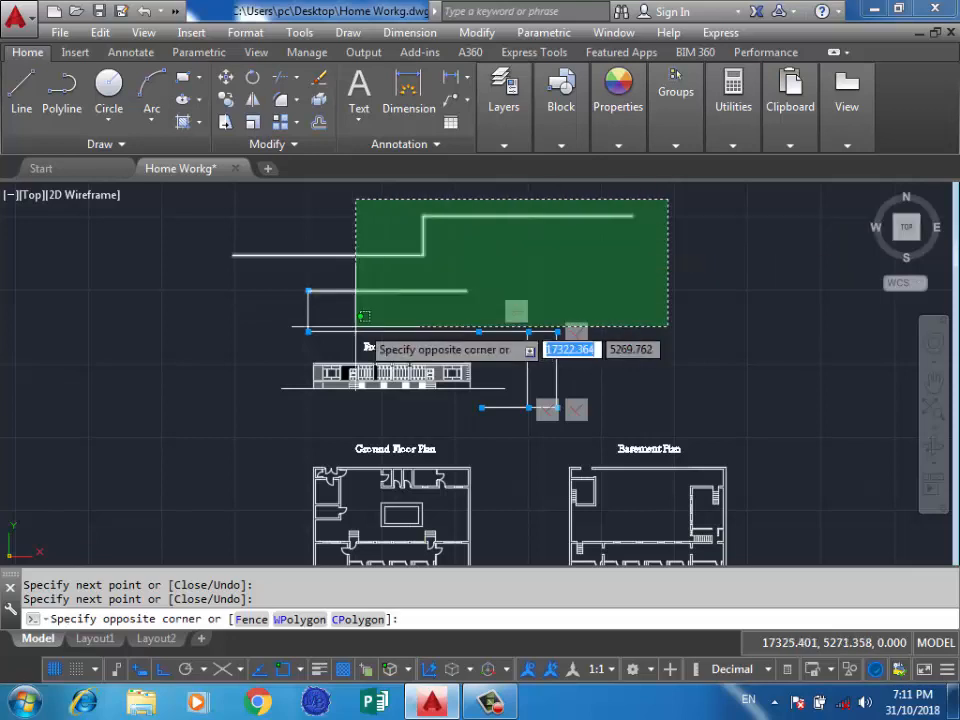
click(253, 336)
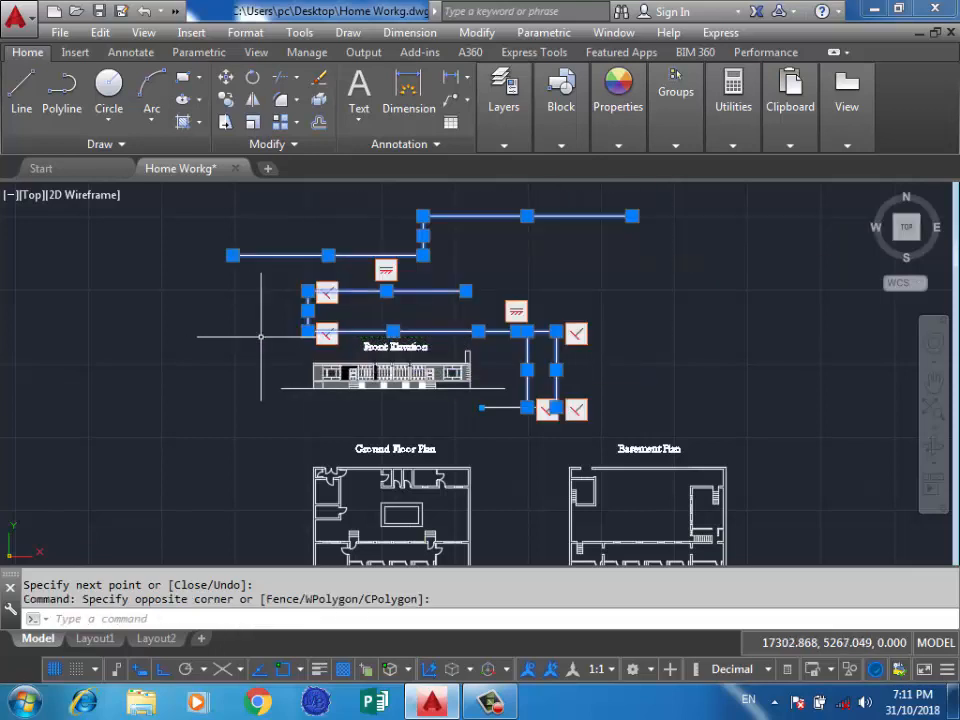
key(Delete)
click(594, 361)
click(542, 406)
key(Delete)
scroll(538, 406, up, 2)
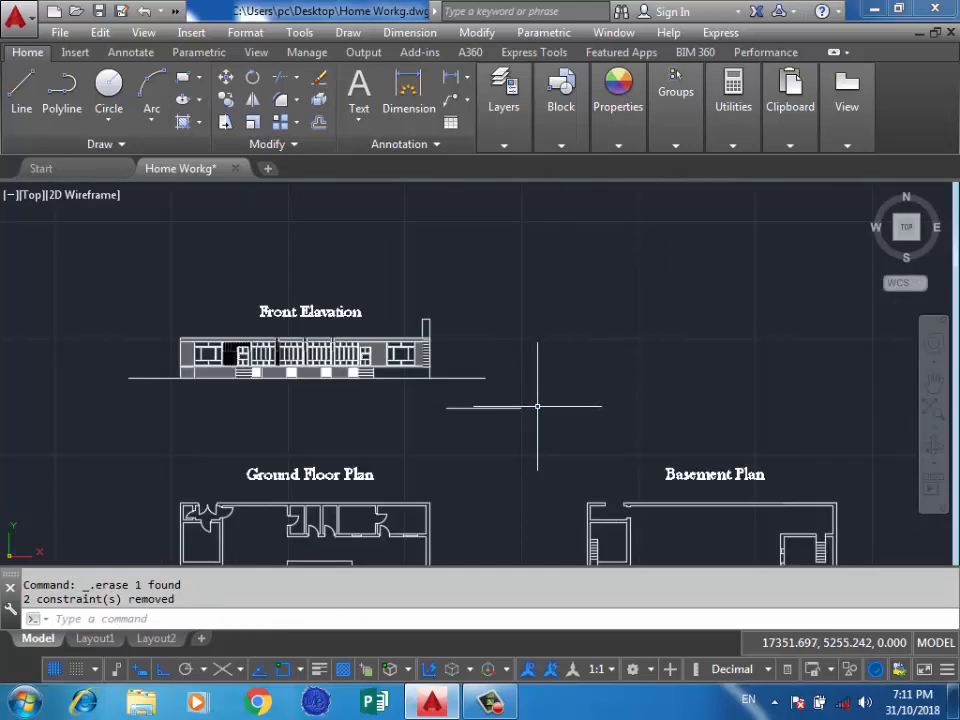
click(537, 406)
click(420, 433)
key(Delete)
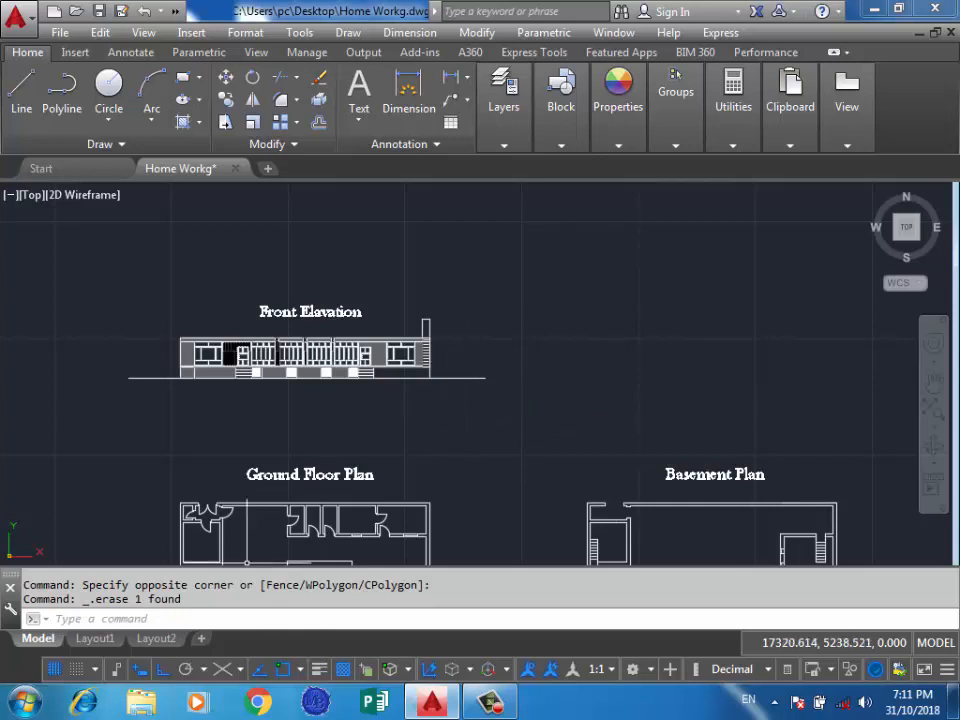
Switch Ortho mode off and back on.
click(163, 669)
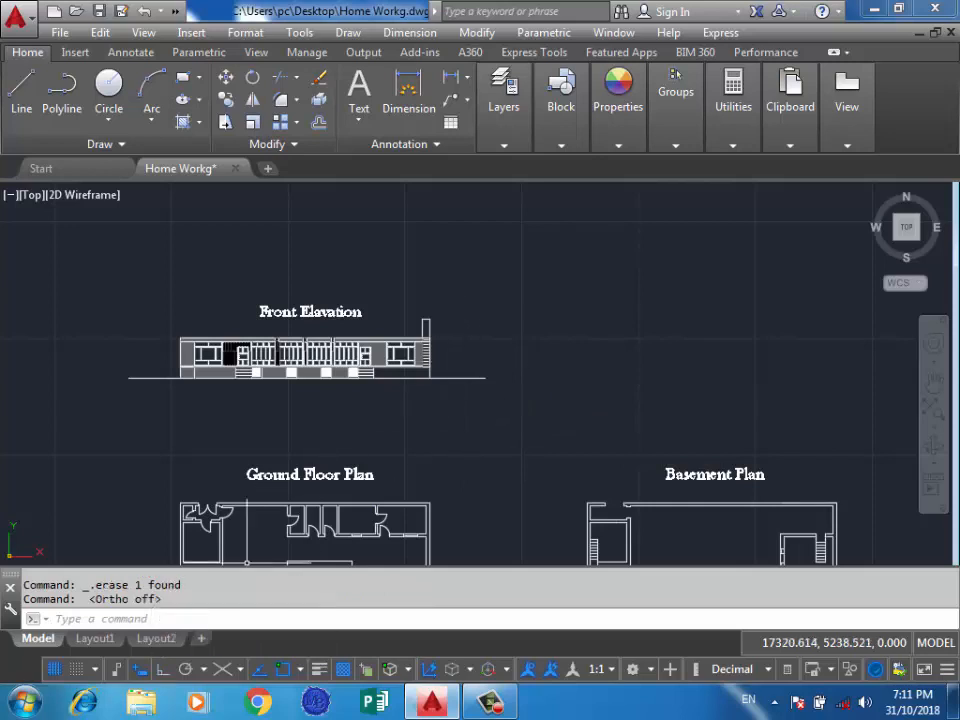
scroll(188, 558, down, 6)
click(551, 395)
click(258, 421)
scroll(366, 497, up, 3)
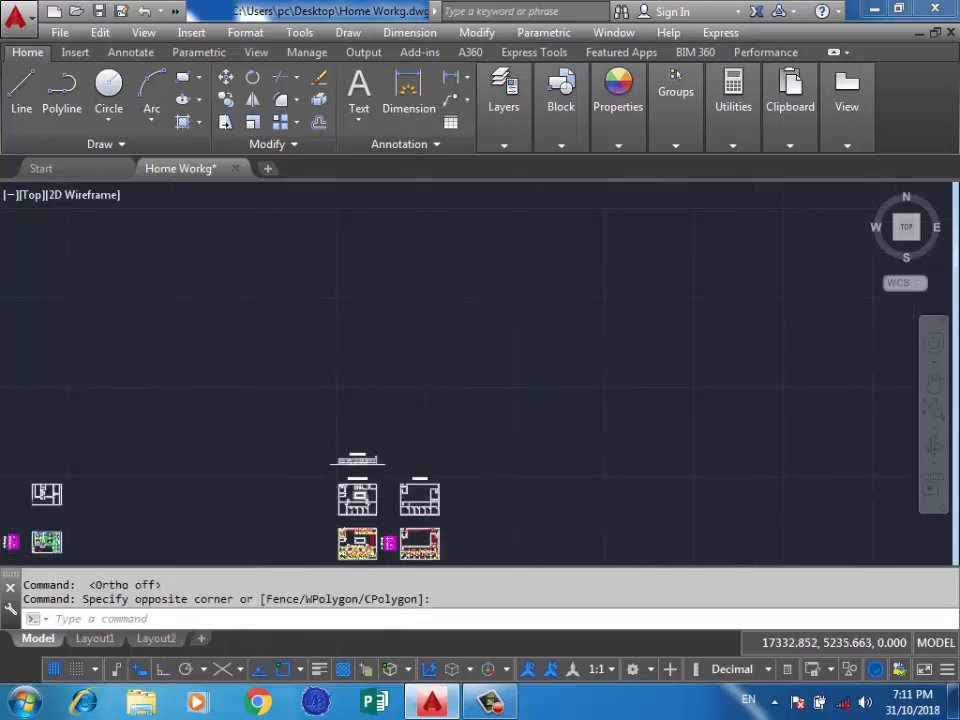
key(F8)
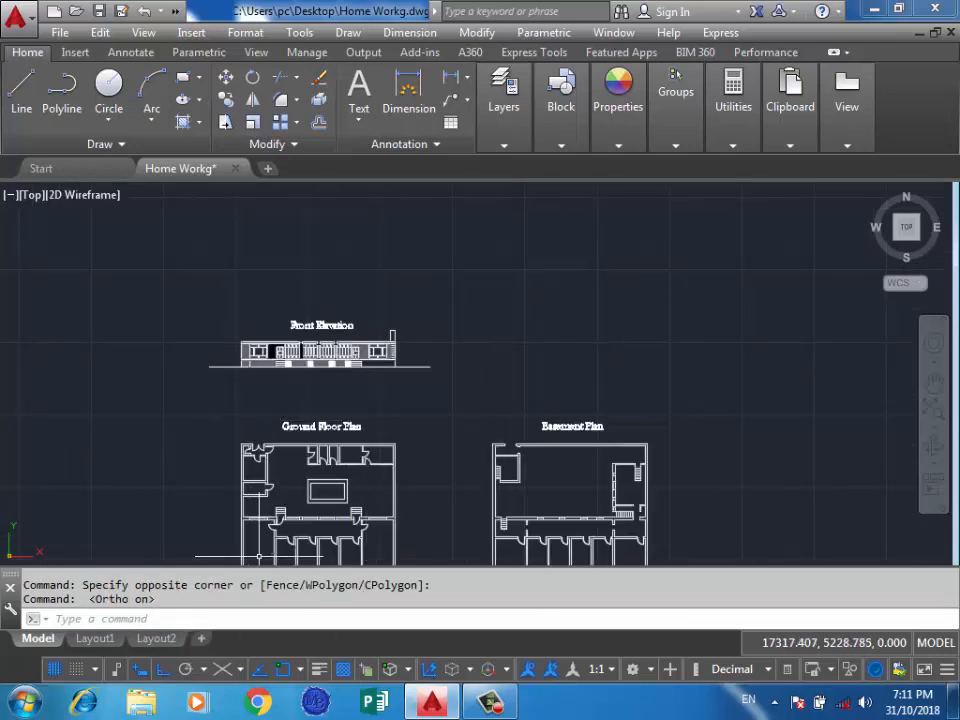
With Ortho mode on, draw a chain of horizontal and vertical lines above and to the right of the front elevation.
click(22, 92)
click(560, 240)
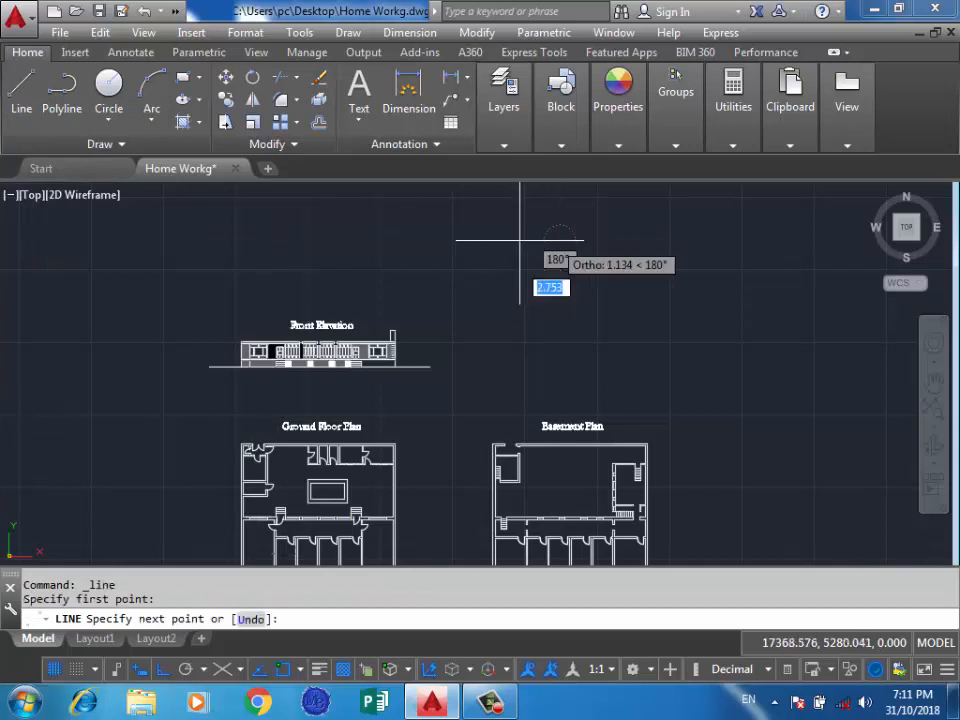
click(348, 248)
click(396, 286)
click(589, 302)
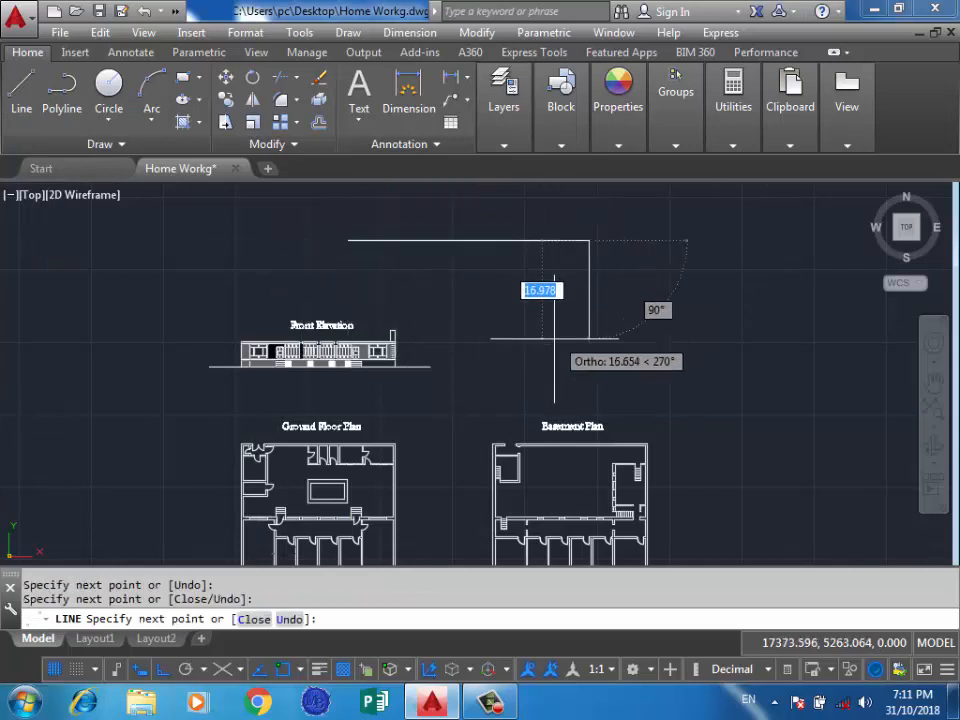
click(553, 338)
click(491, 300)
click(491, 193)
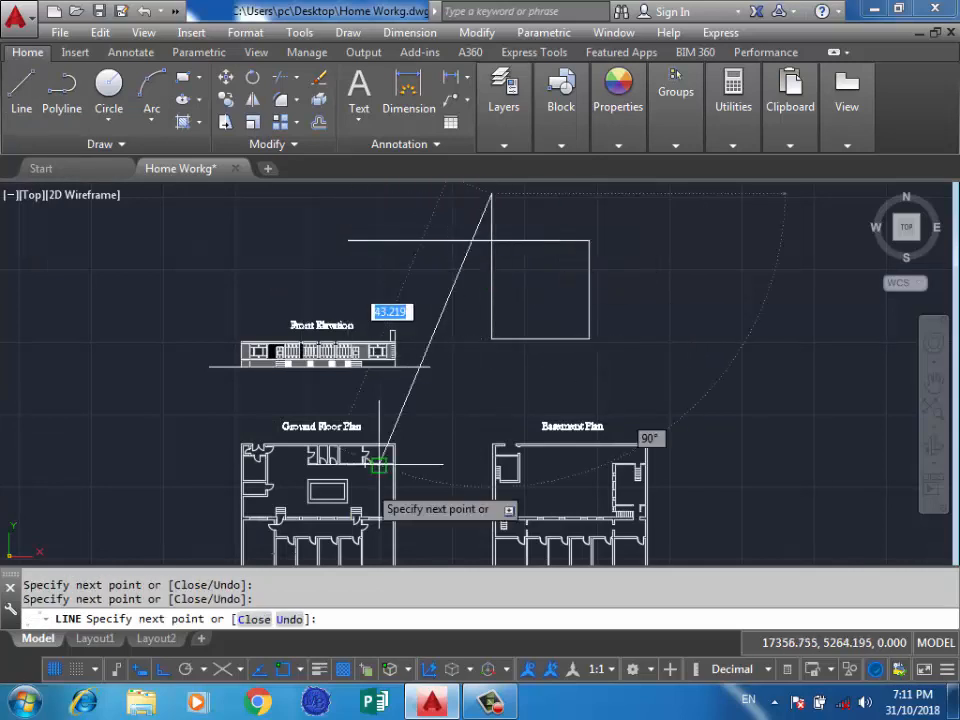
Turn Ortho mode off and continue the line chain with freely angled segments around the front elevation's upper area.
click(265, 207)
click(171, 282)
click(514, 328)
click(698, 283)
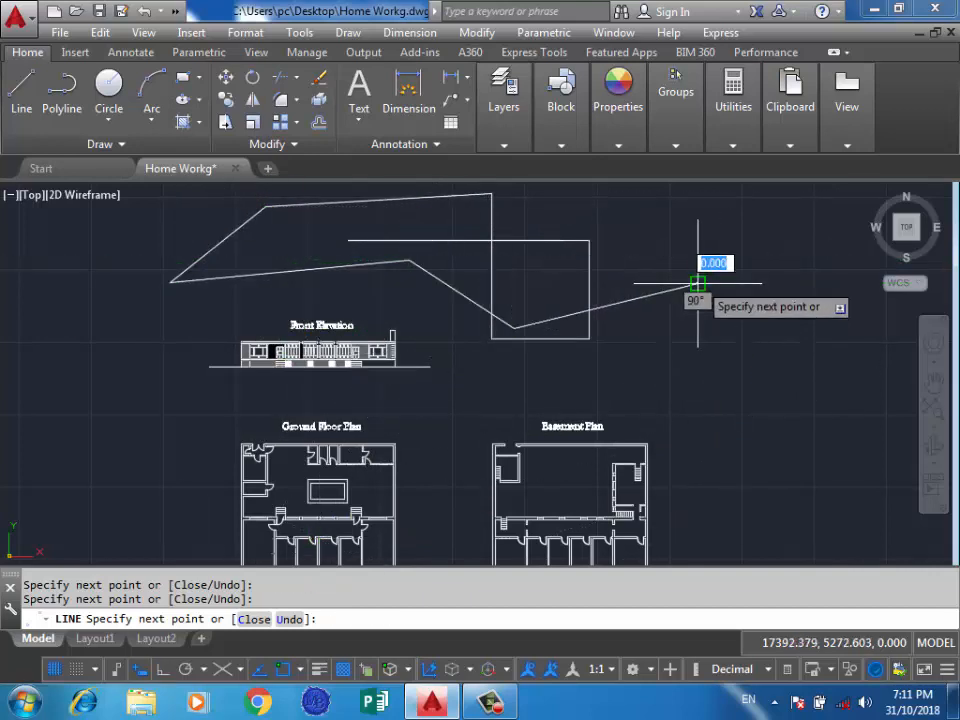
click(698, 255)
click(588, 267)
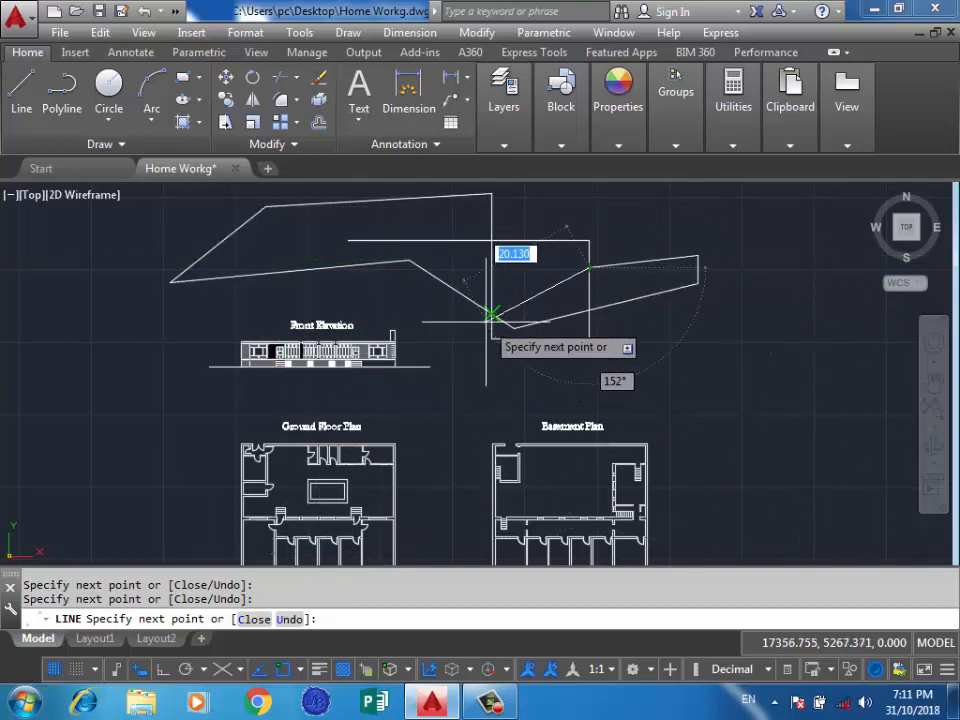
key(Return)
Draw a single horizontal line in the empty area to the right of the basement plans with Ortho mode on.
scroll(324, 341, down, 4)
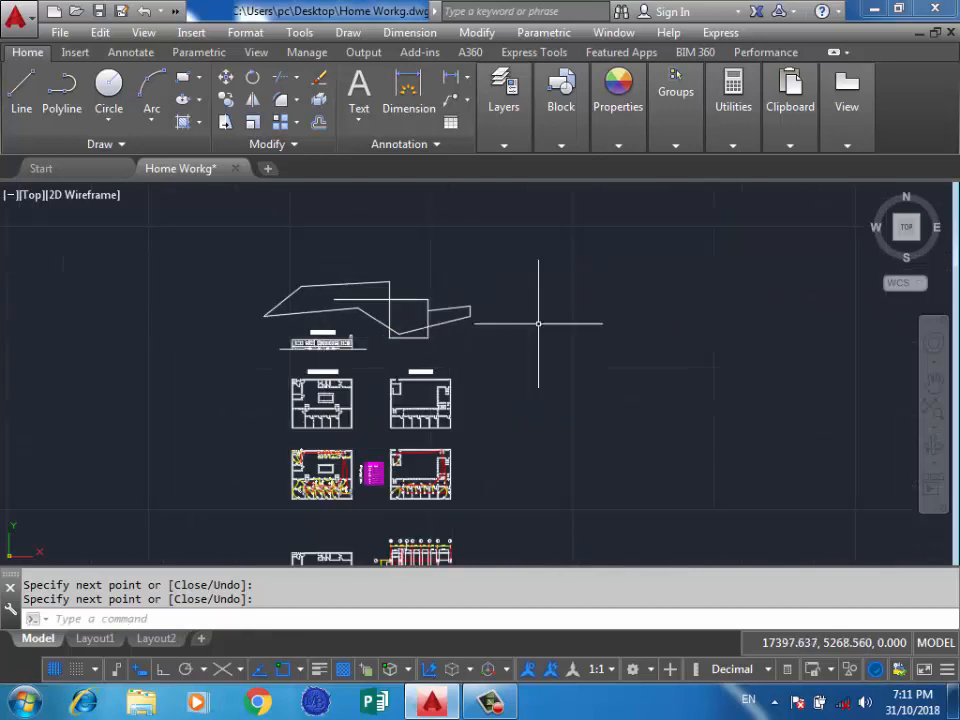
scroll(520, 470, up, 4)
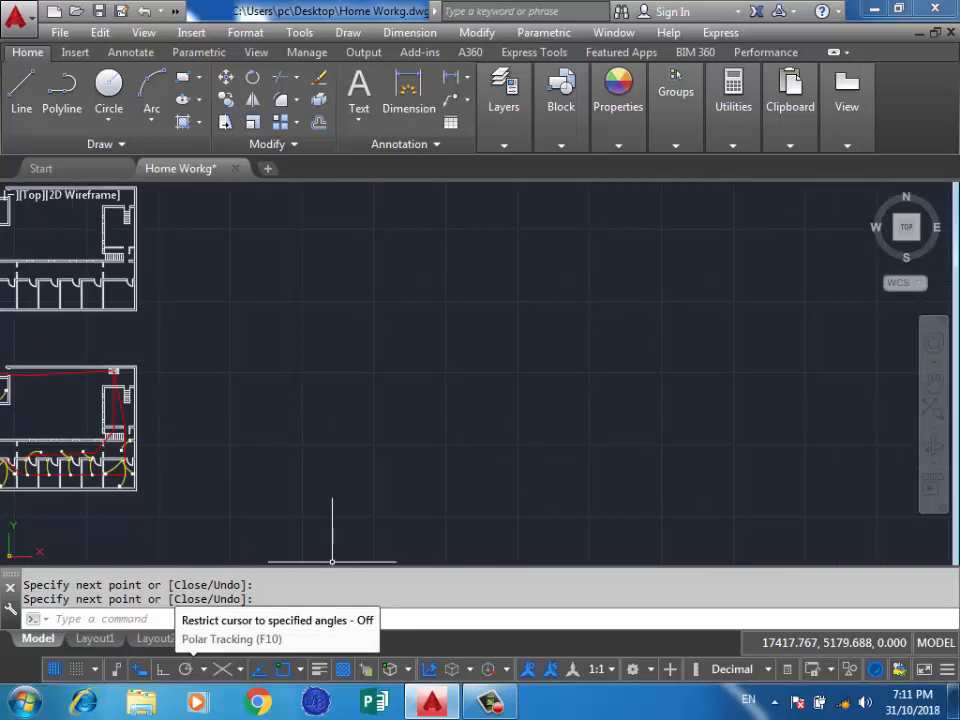
click(420, 381)
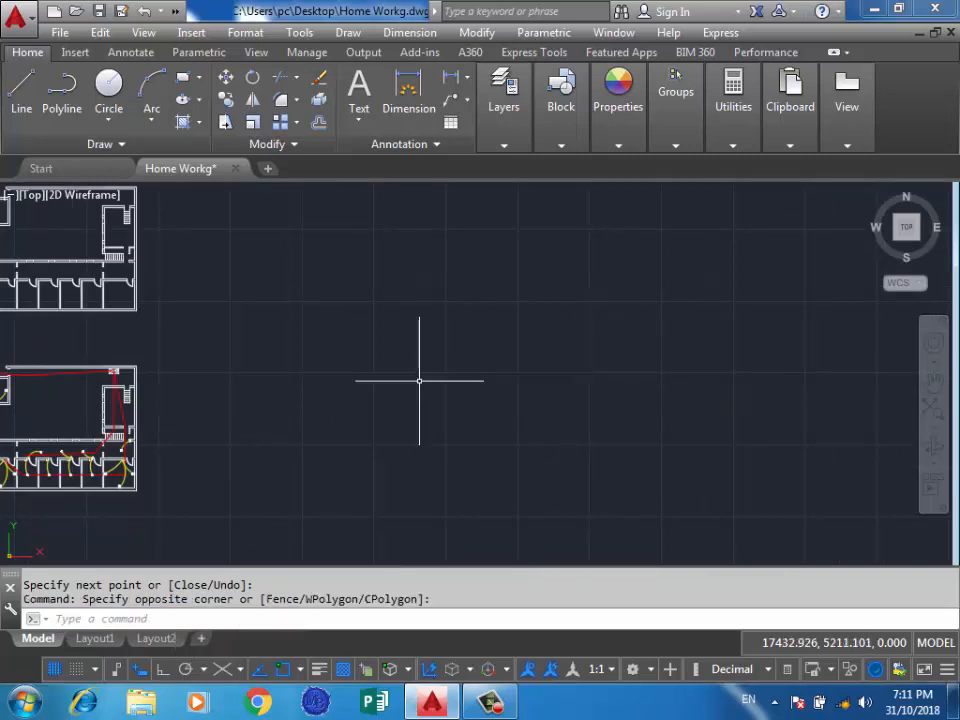
click(21, 88)
click(669, 356)
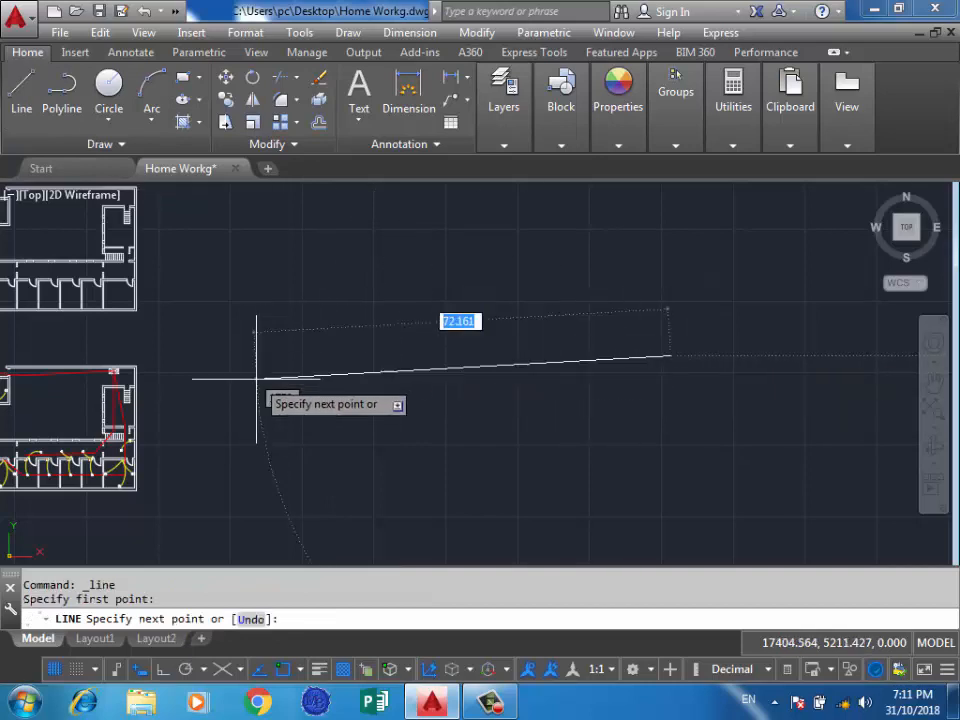
key(F8)
click(340, 356)
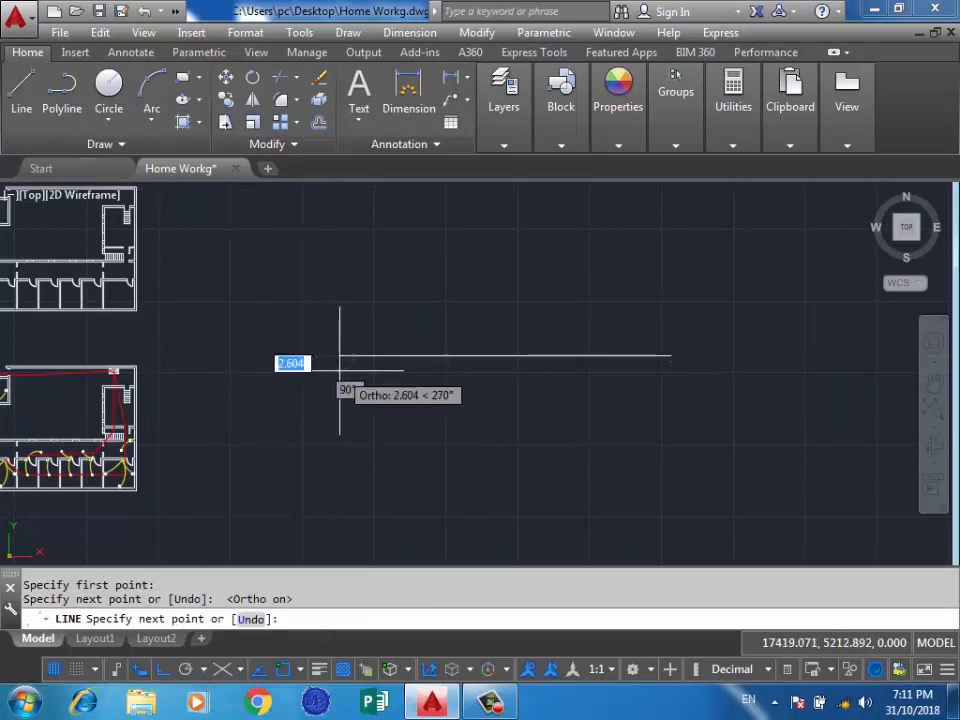
key(Return)
Start a line at the horizontal line's left end, replacing Ortho mode with polar tracking at 45° increments.
middle_drag(382, 291, 375, 381)
key(Return)
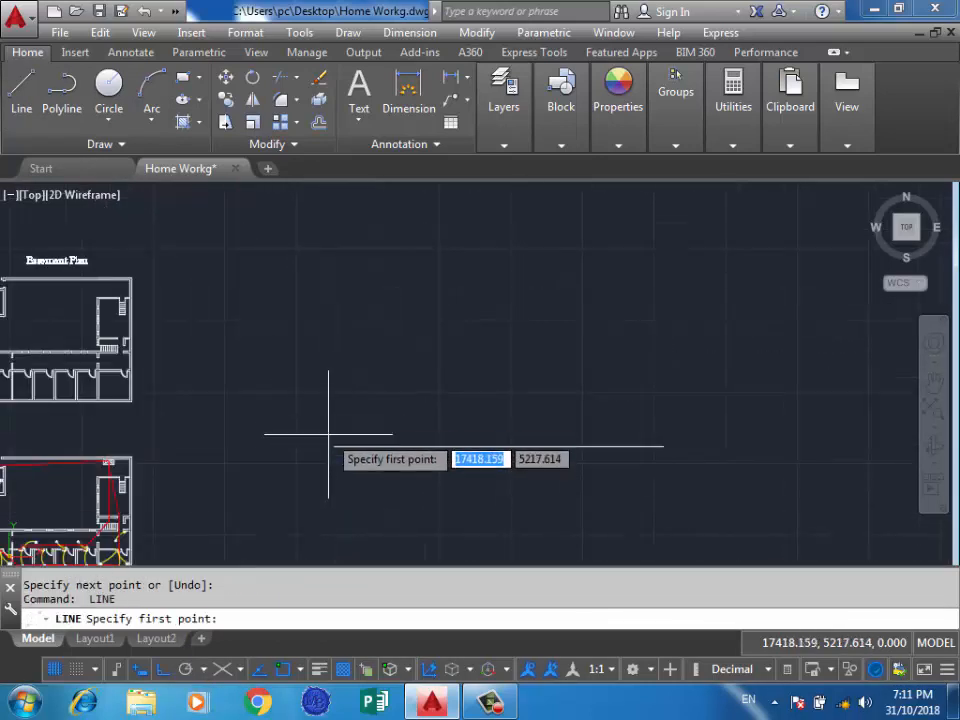
click(334, 446)
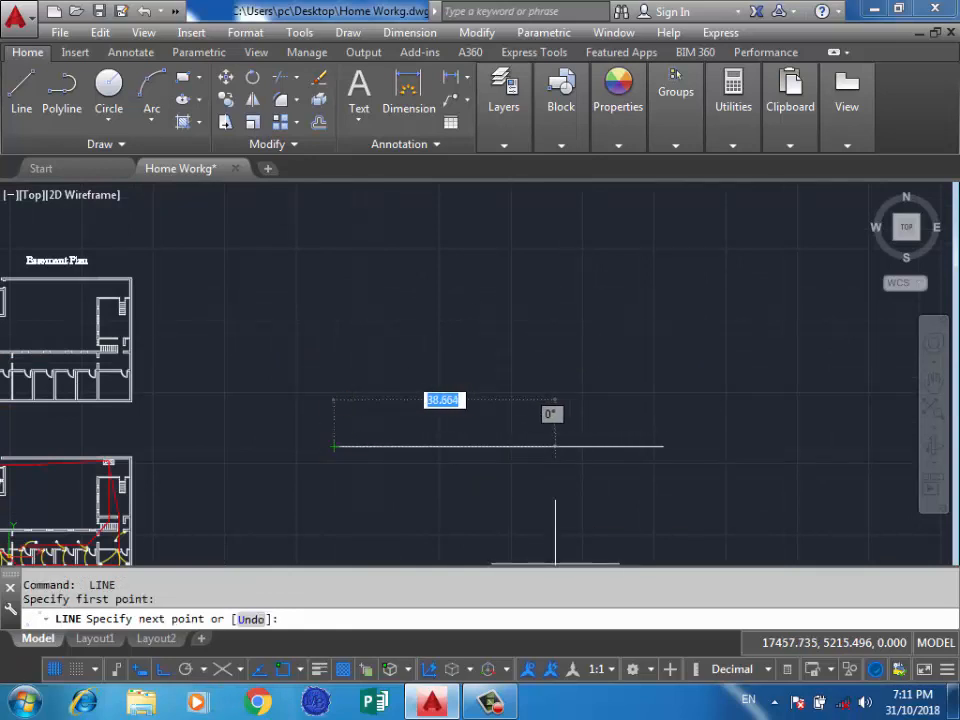
key(F8)
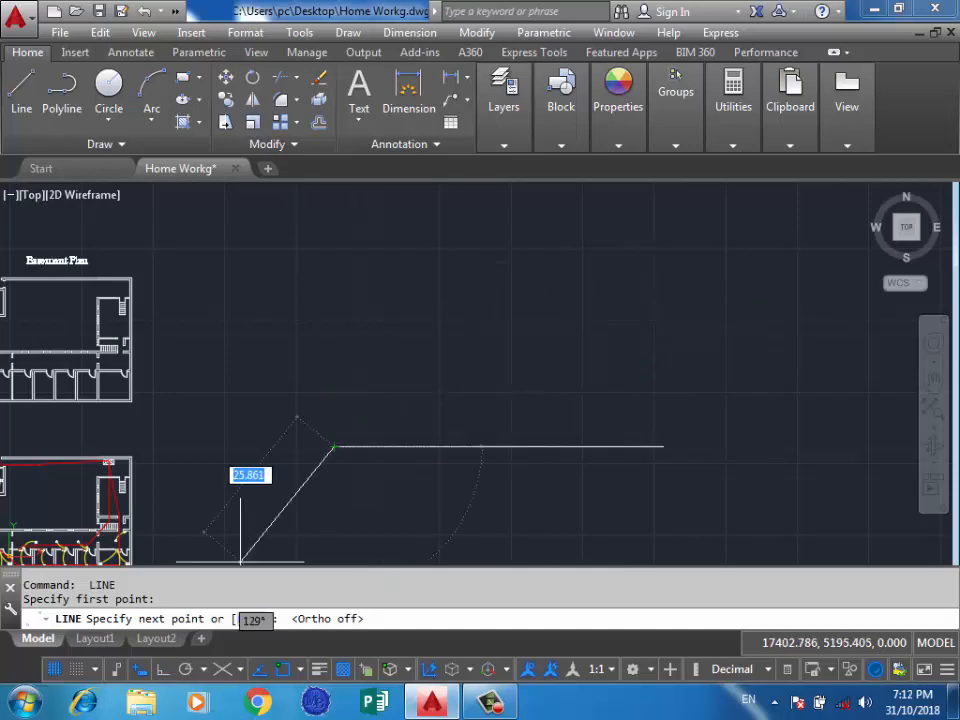
click(186, 669)
click(203, 669)
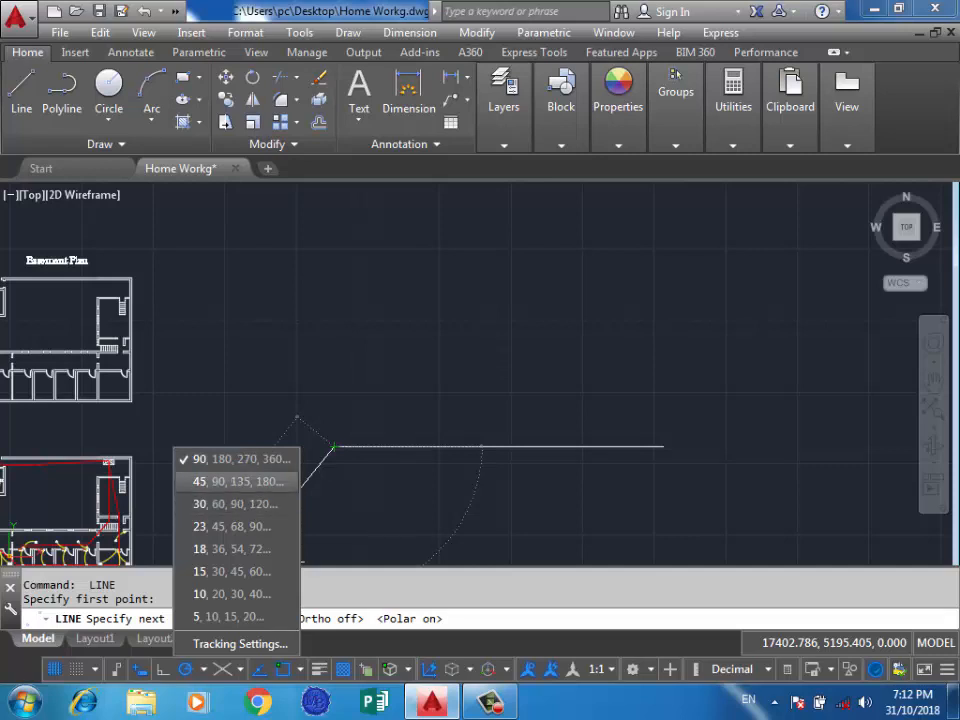
click(238, 481)
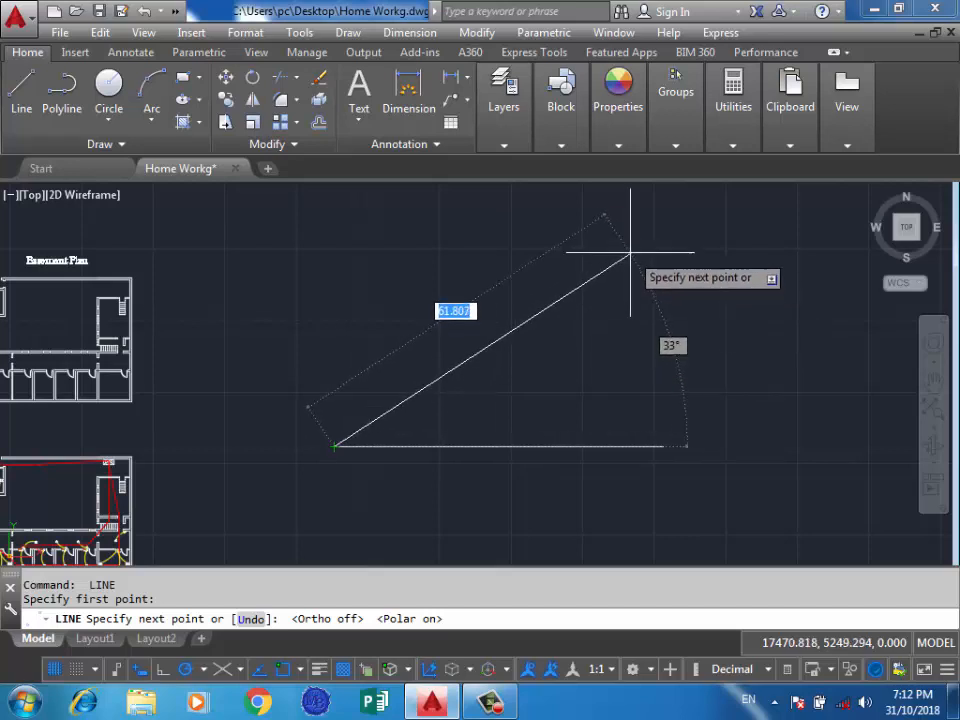
Finish the line as a 45° diagonal rising from the horizontal line's left end.
scroll(550, 515, down, 3)
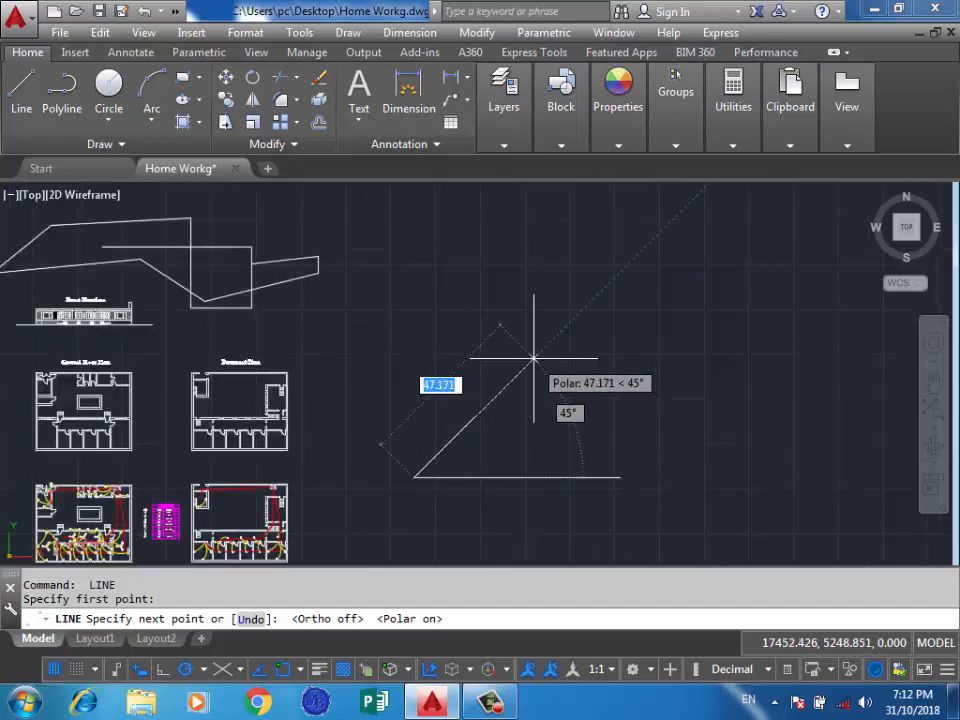
click(622, 269)
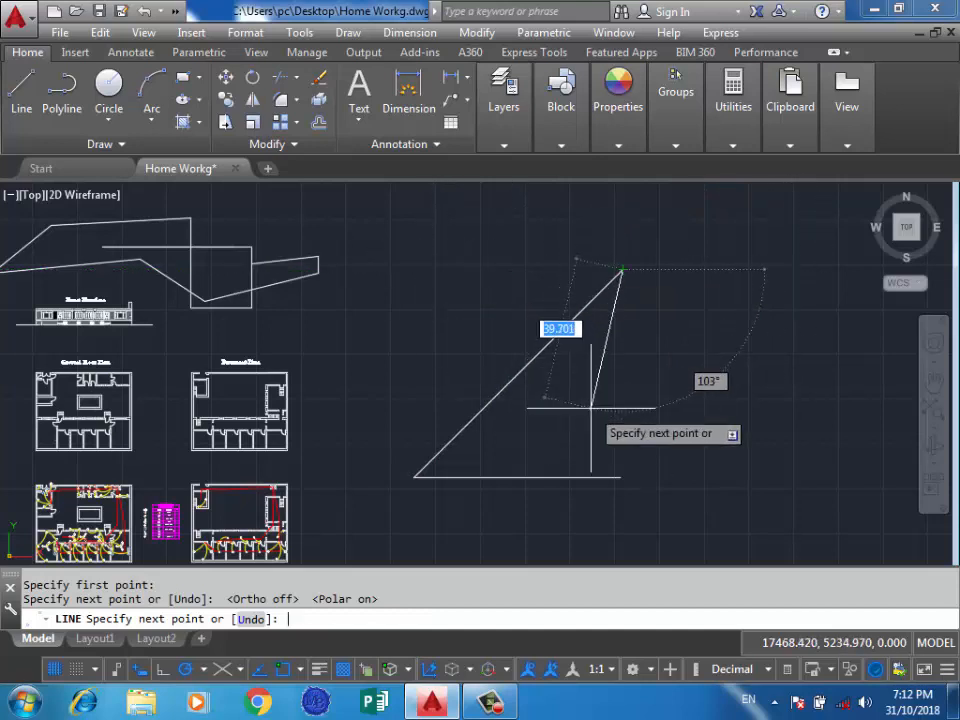
key(Escape)
scroll(407, 500, down, 2)
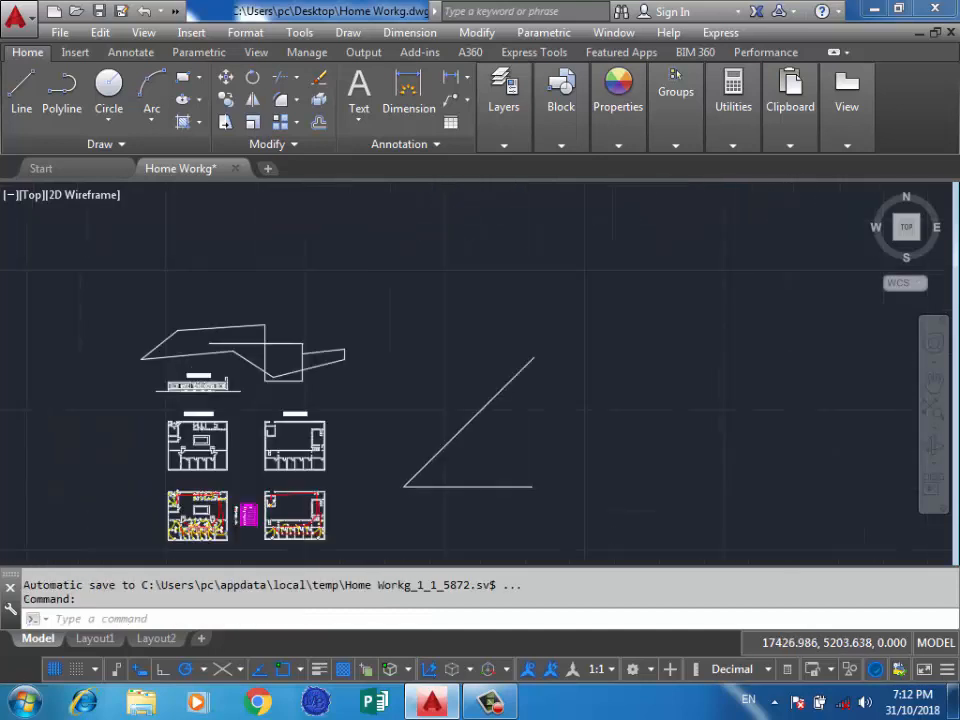
Draw a vertical 90° line and a 135° diagonal from the corner shared by the horizontal and 45° lines.
scroll(425, 515, up, 2)
key(Return)
click(391, 469)
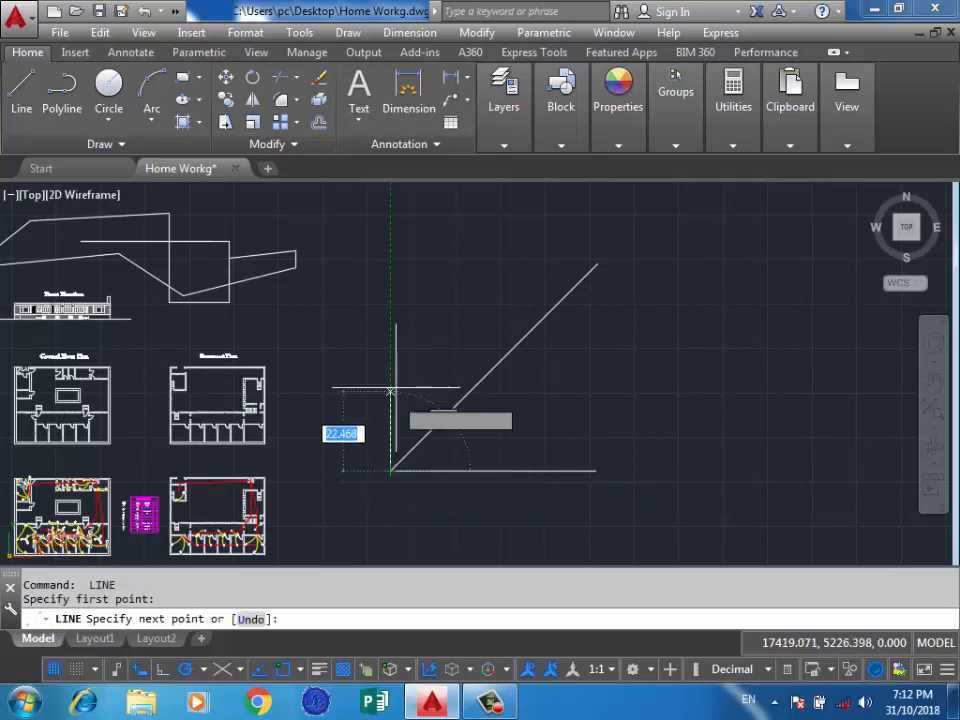
click(391, 325)
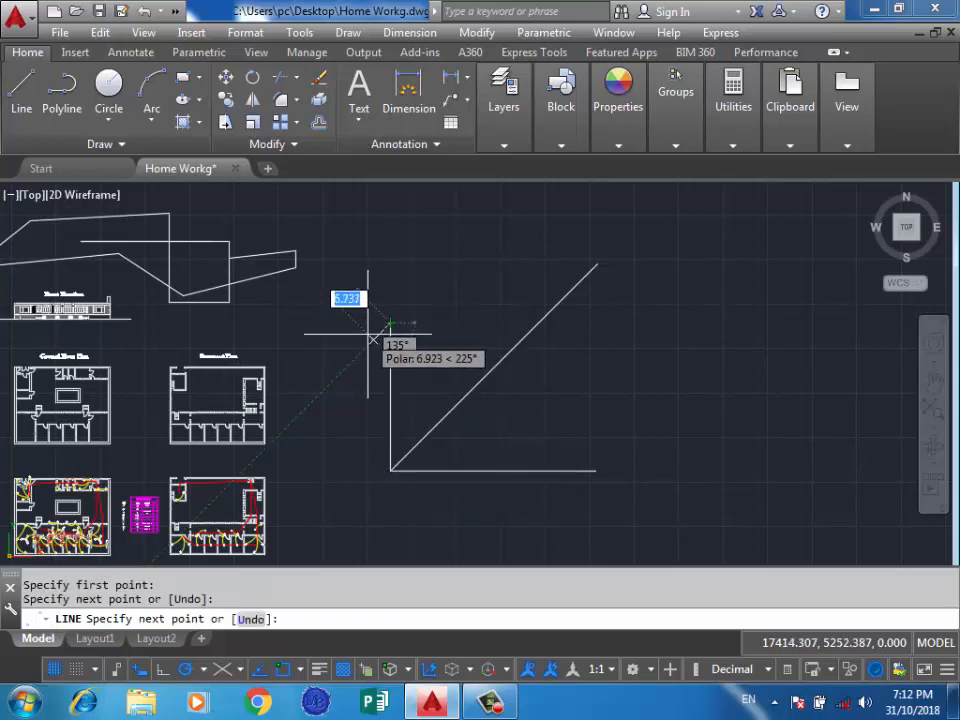
key(Return)
key(Return)
click(391, 469)
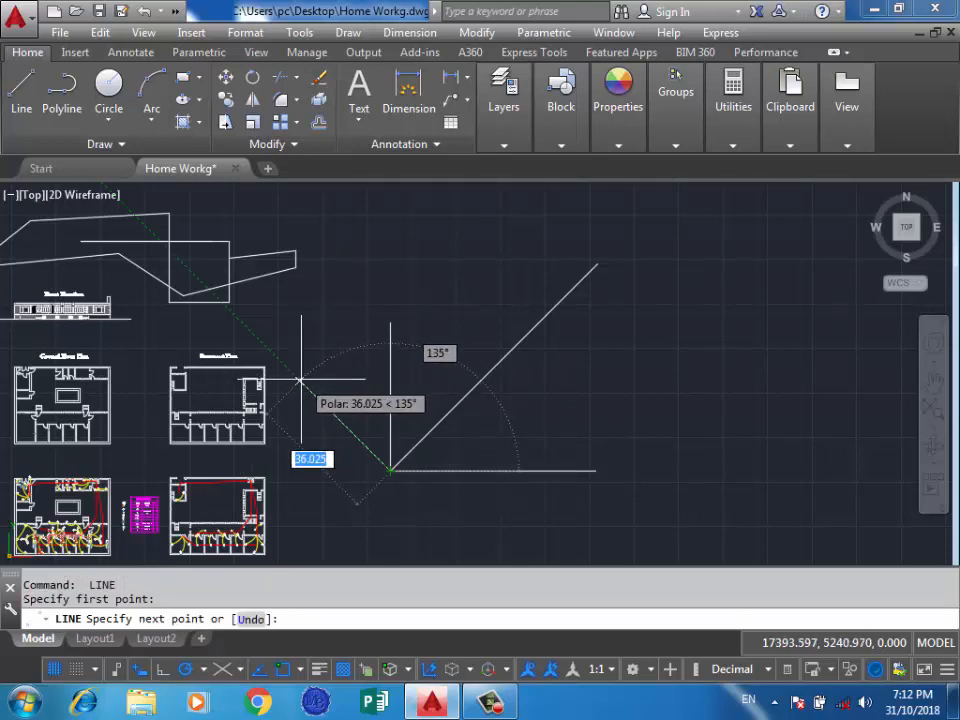
click(259, 341)
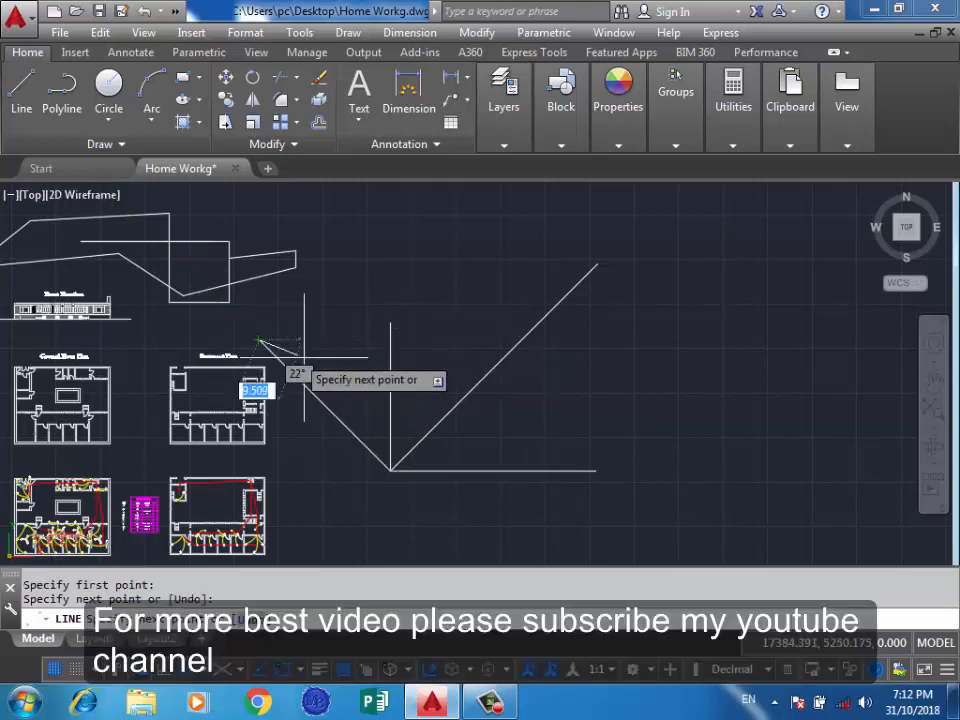
scroll(419, 380, down, 4)
key(Return)
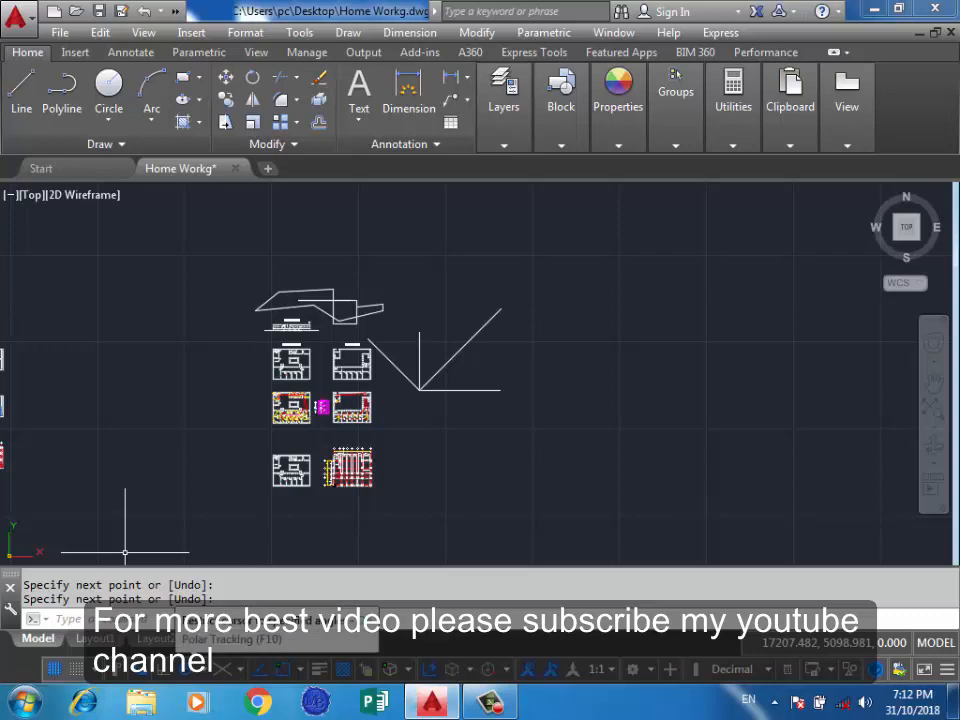
Set the polar tracking angle increment to 5°.
click(199, 669)
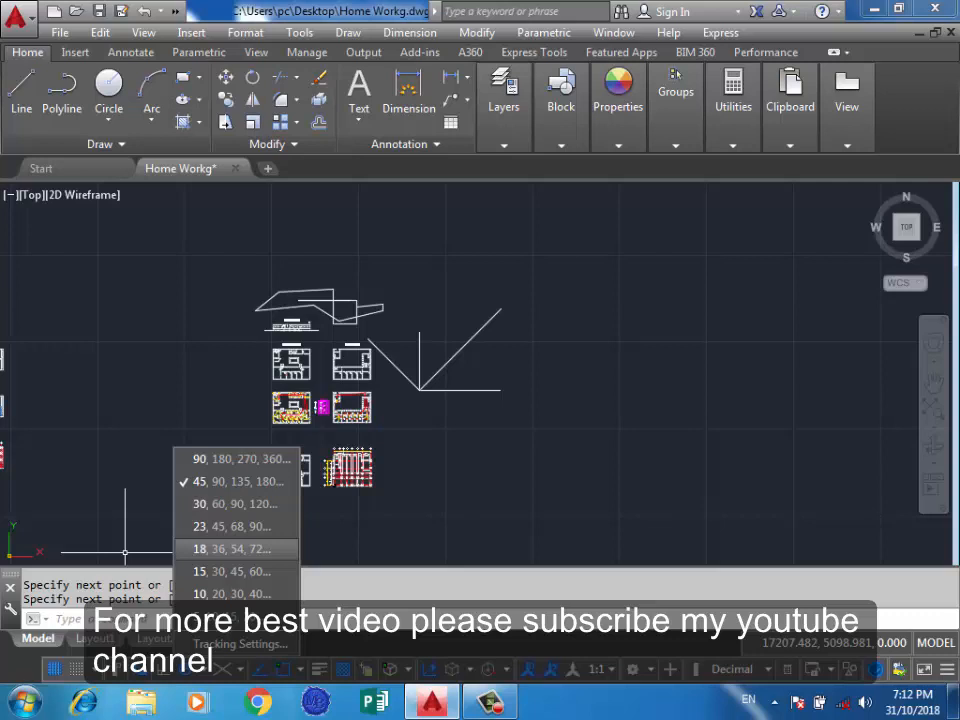
click(240, 644)
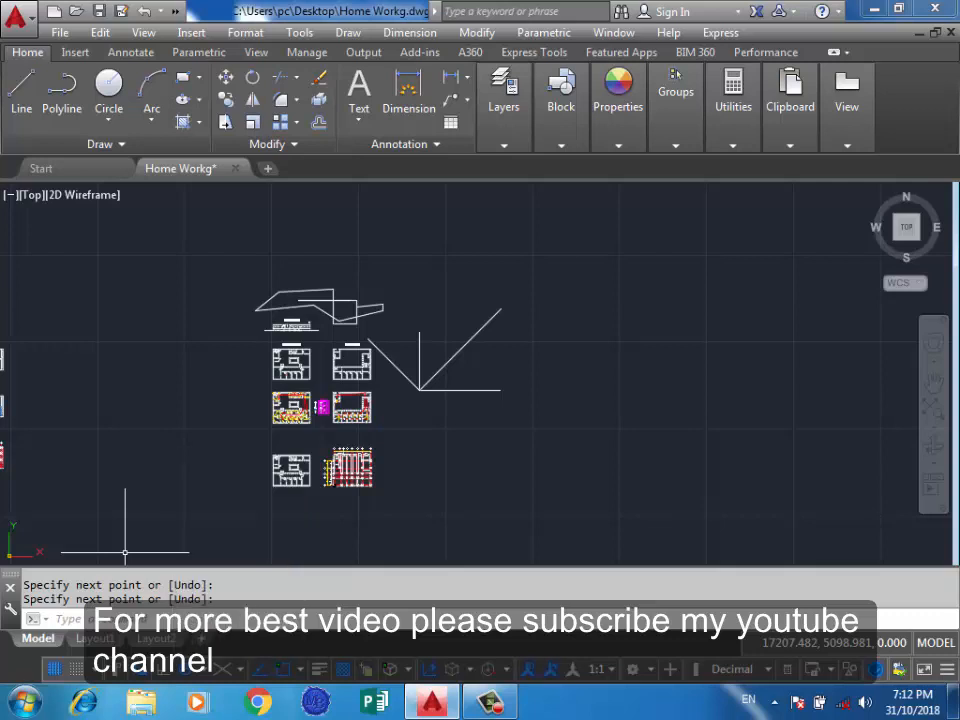
click(686, 380)
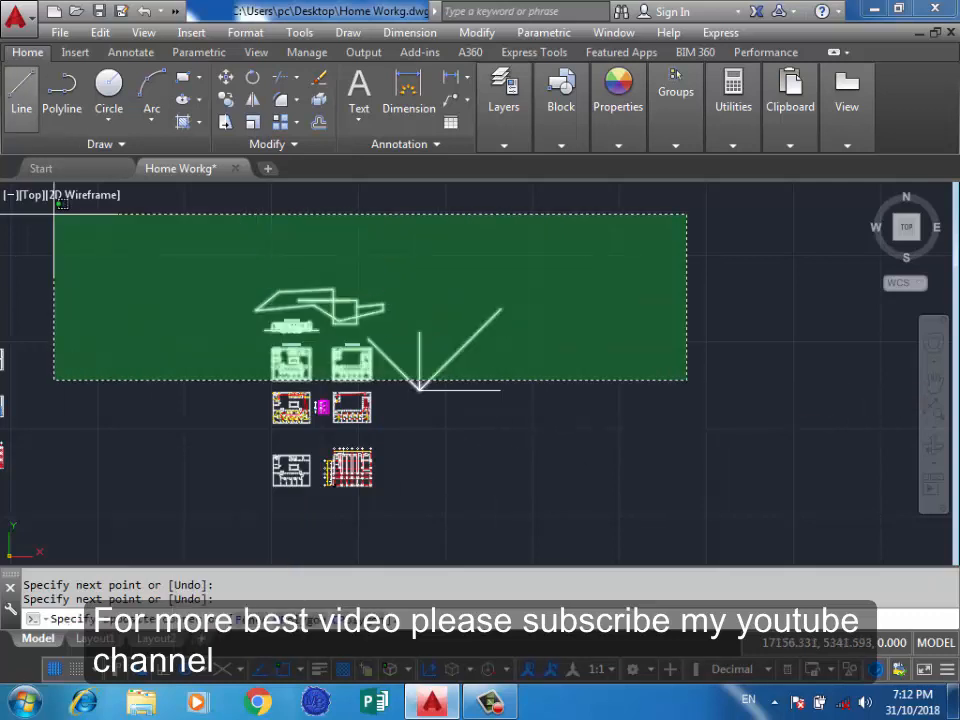
Draw another horizontal line to the right of the fan of angled lines.
click(21, 85)
click(634, 408)
scroll(647, 403, up, 3)
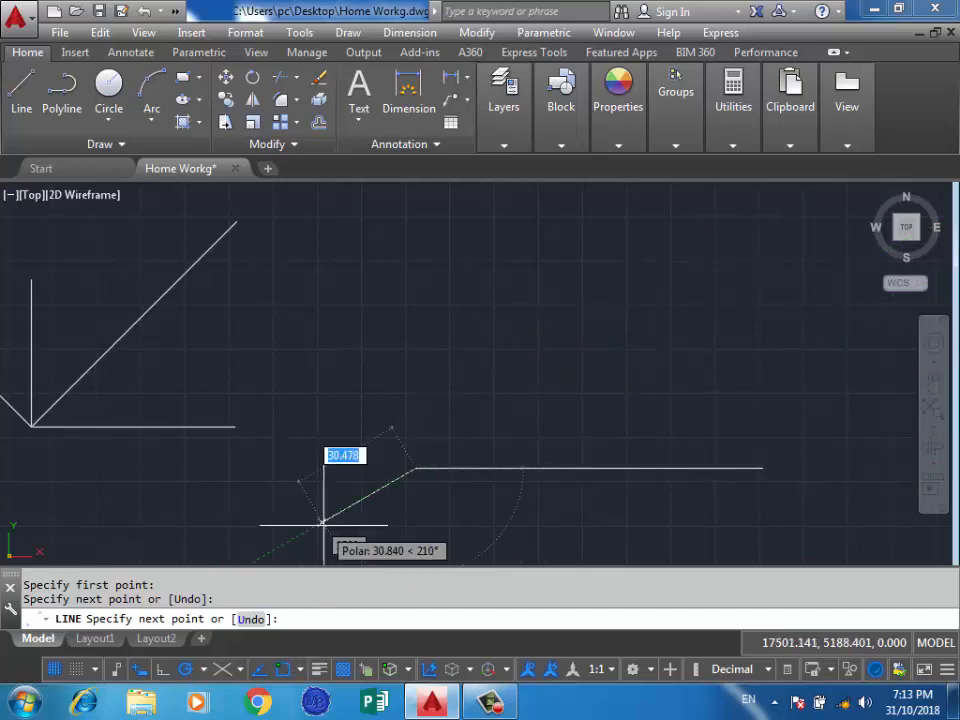
key(Return)
key(Return)
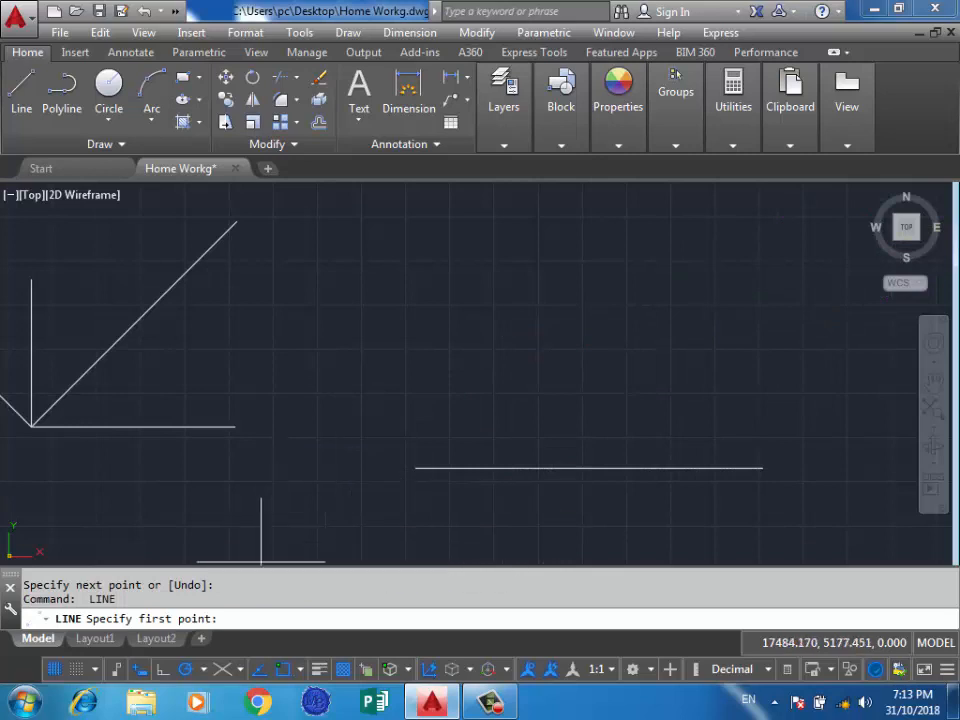
Add 16° as an enabled additional angle in the polar tracking settings.
click(203, 669)
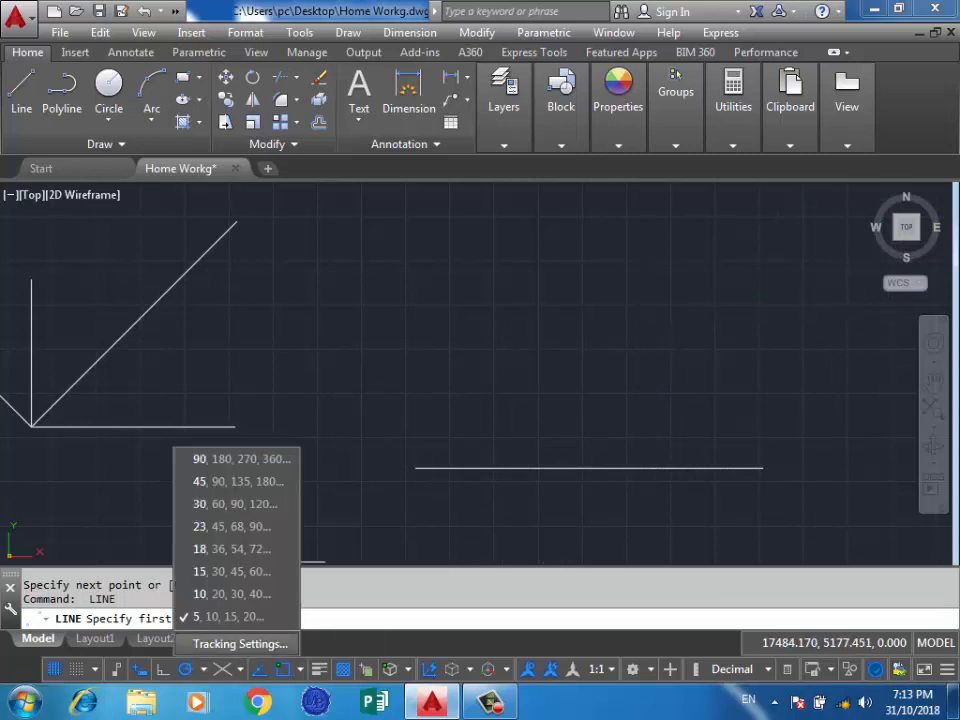
click(240, 643)
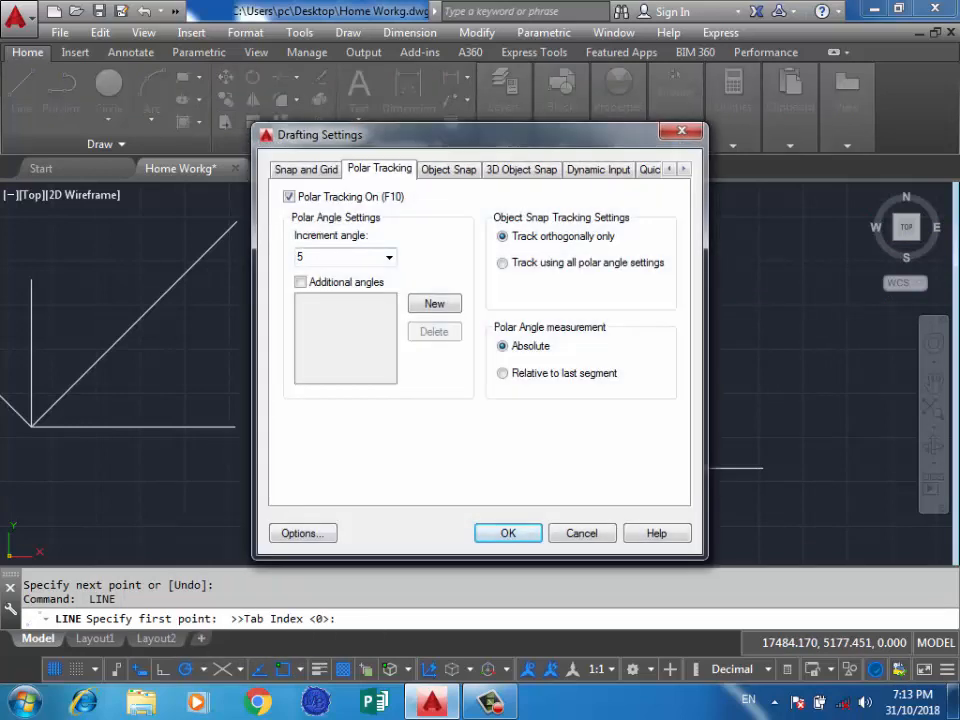
click(389, 257)
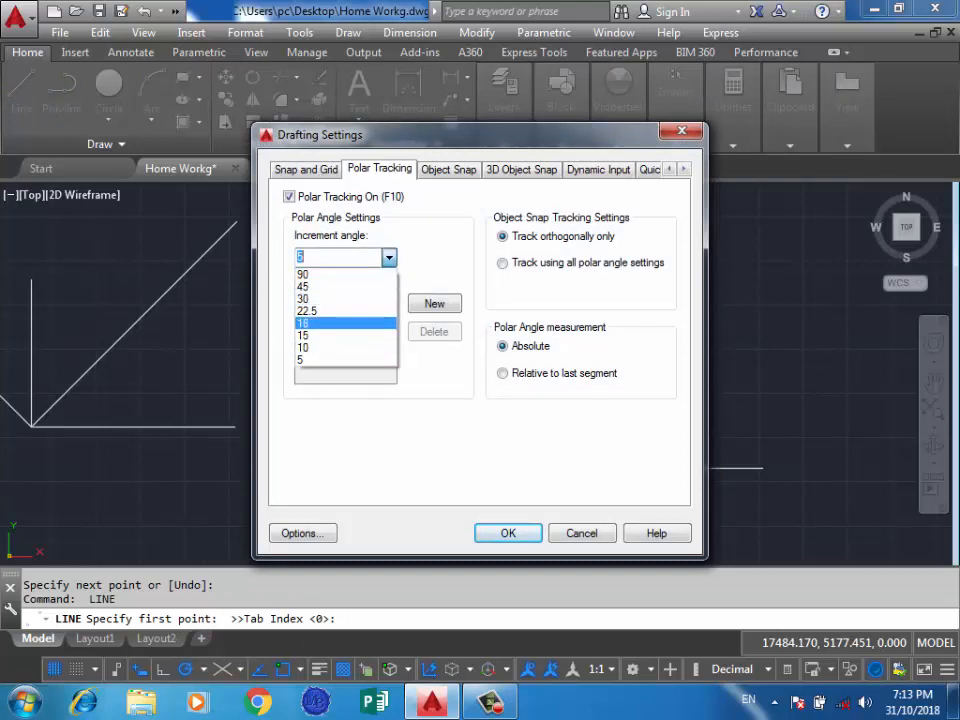
click(276, 214)
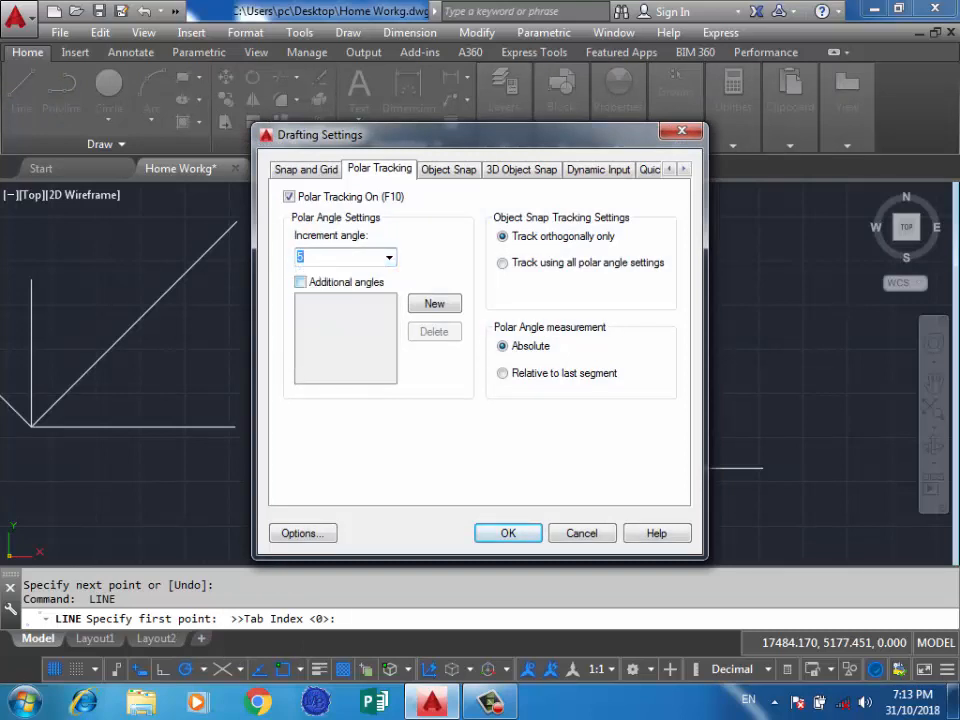
click(434, 303)
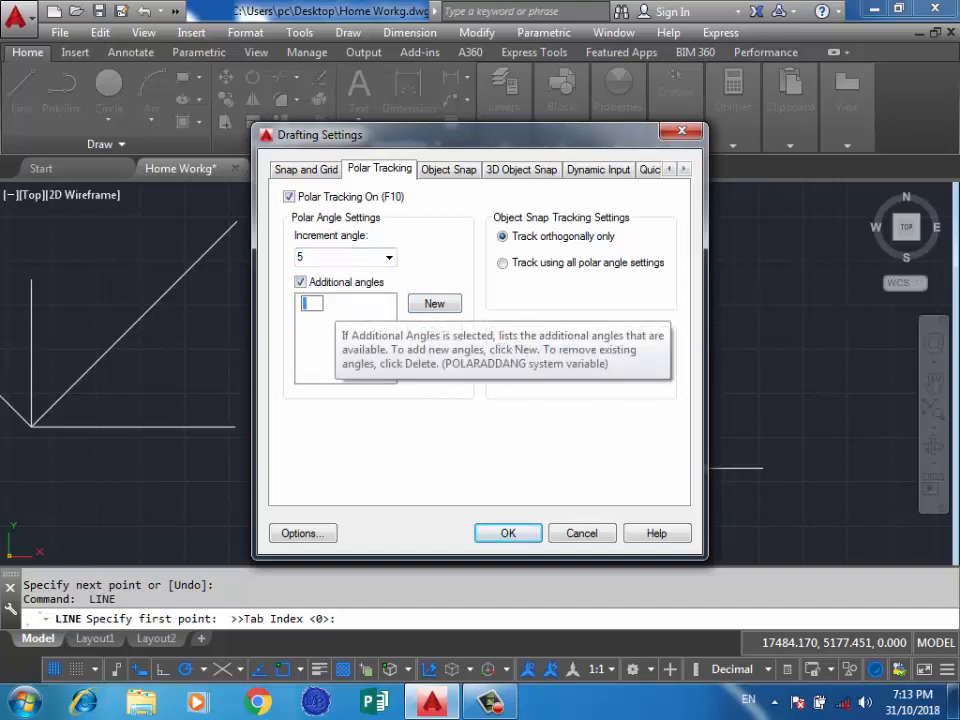
text(16)
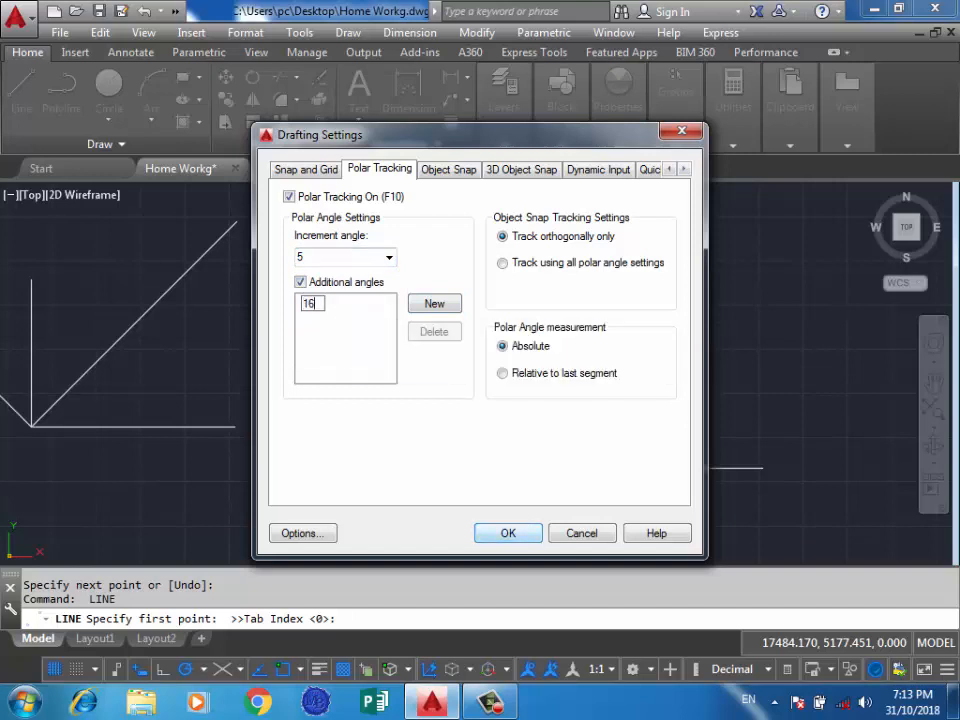
click(508, 533)
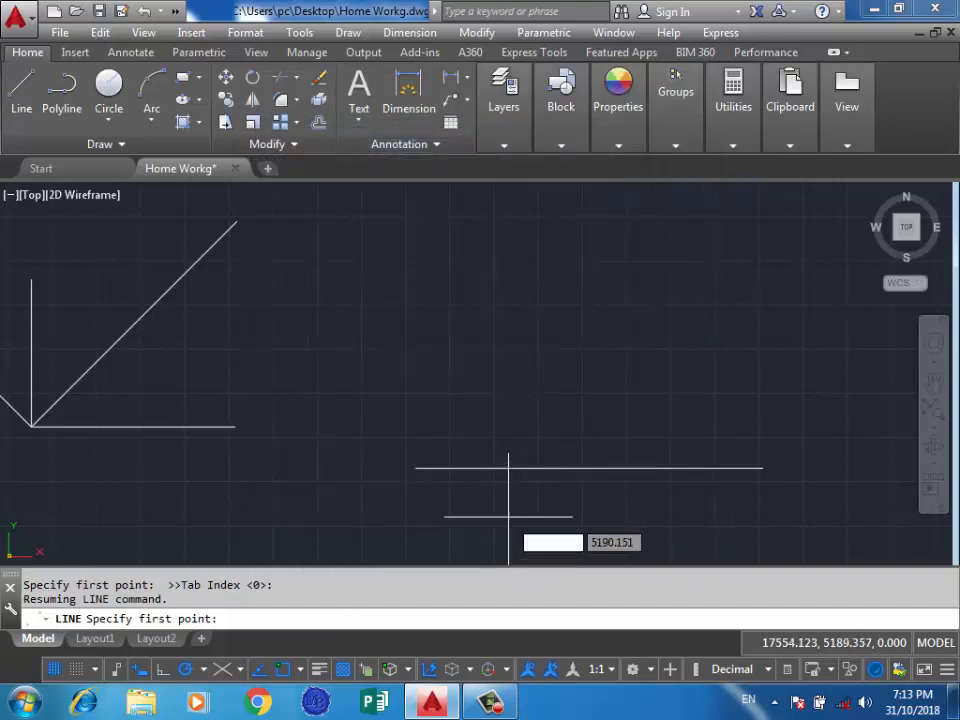
Draw a line about 94 units long at 16° from the left end of the newest horizontal line.
click(416, 468)
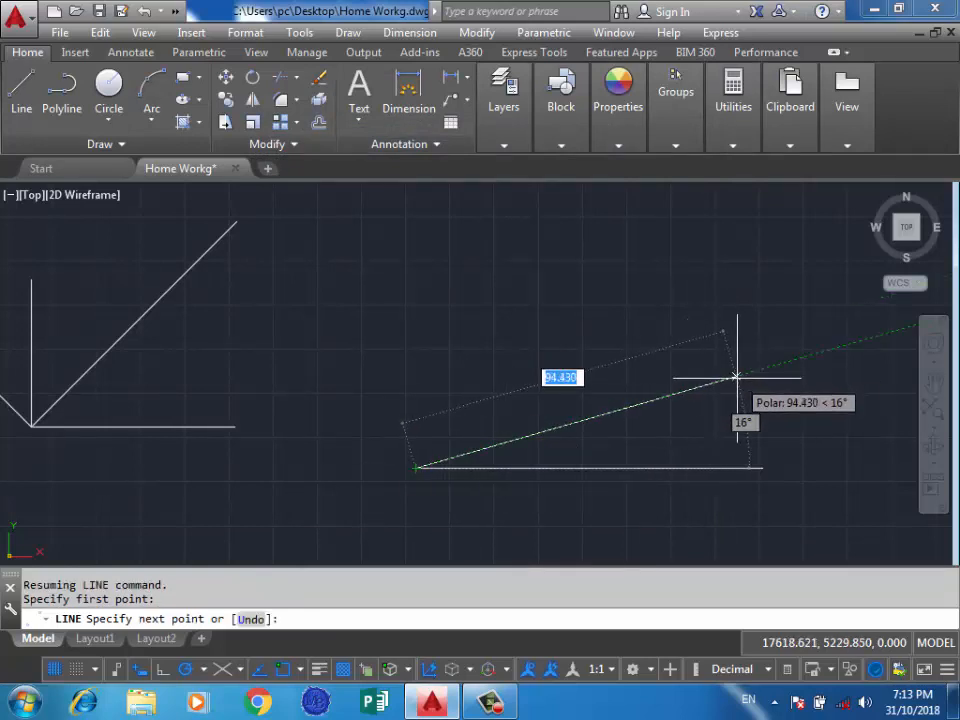
click(736, 377)
key(Return)
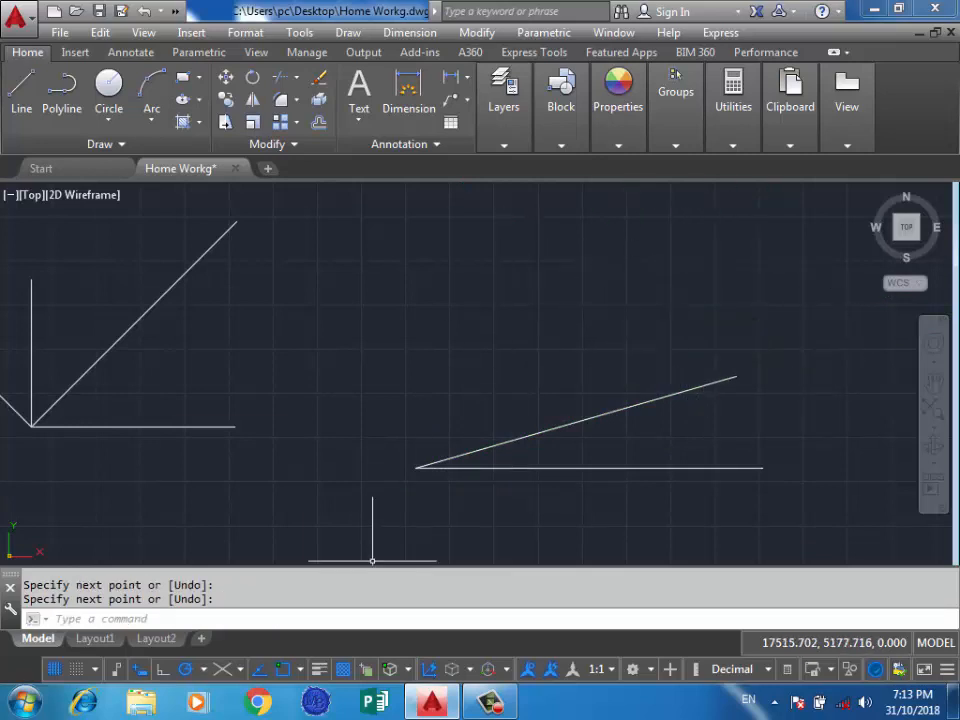
Set the polar tracking increment to 45°, and switch polar tracking off and back on.
click(203, 669)
click(286, 431)
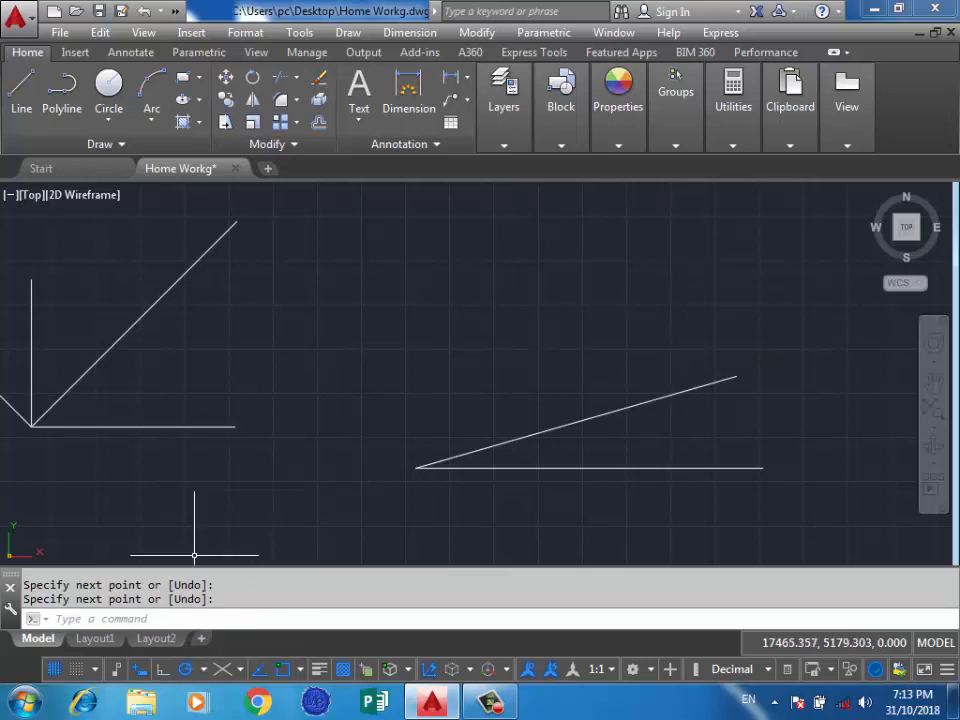
click(203, 669)
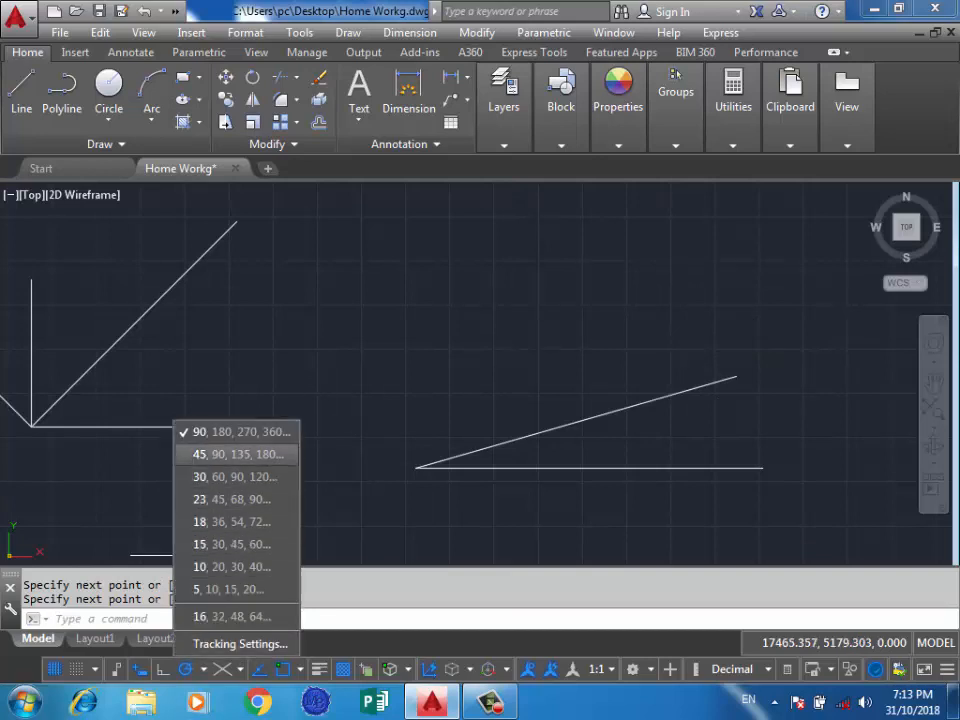
click(238, 454)
scroll(441, 428, down, 5)
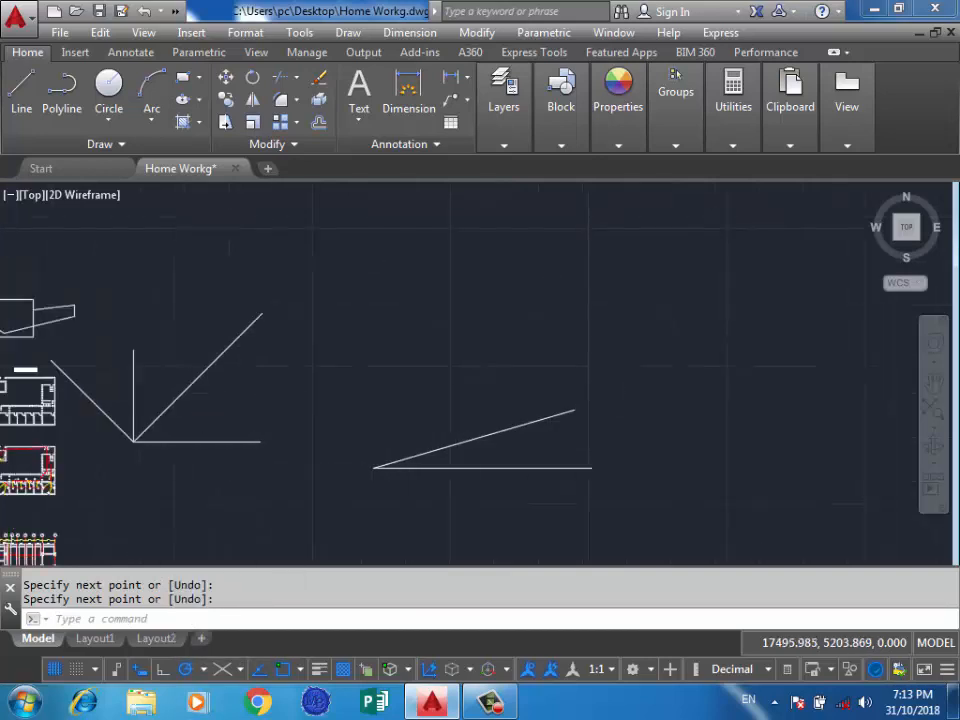
scroll(314, 330, up, 2)
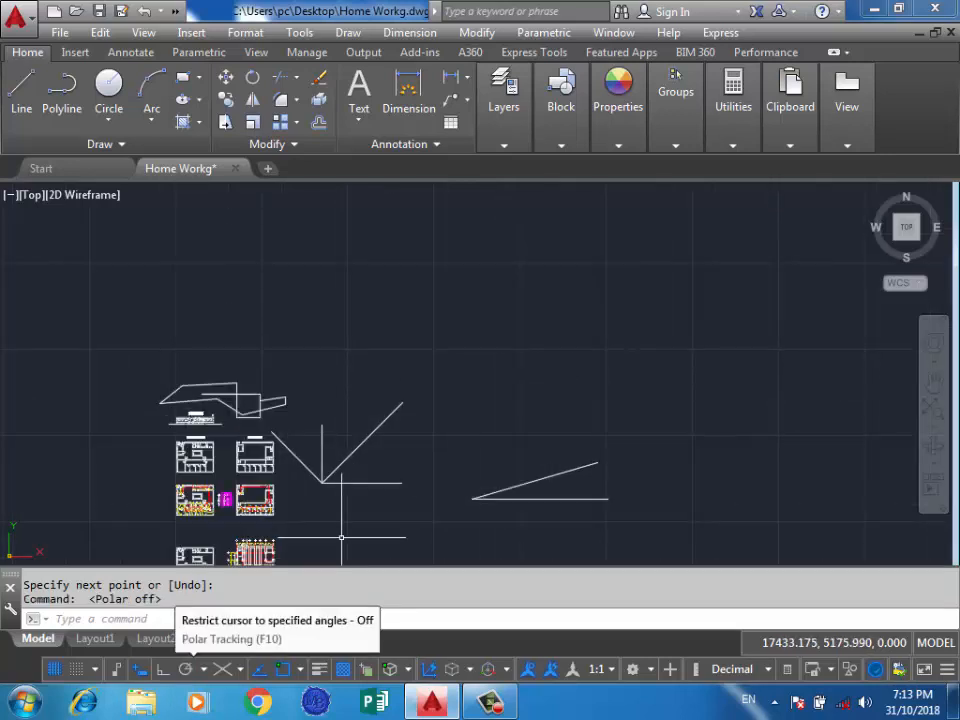
click(185, 669)
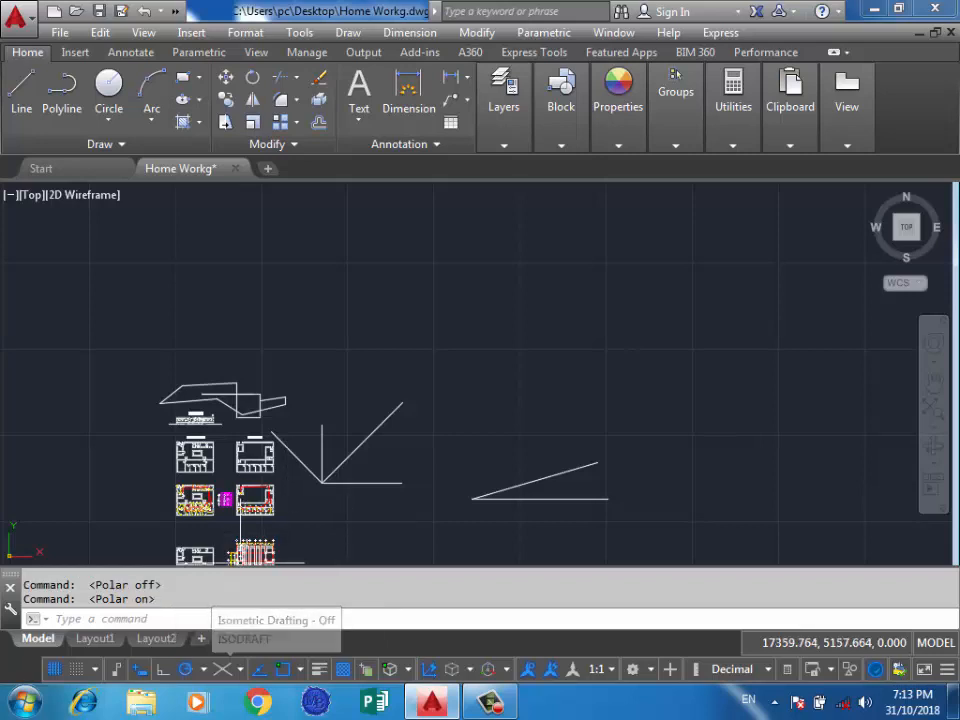
Turn on isometric drafting with isoplane Left.
click(240, 669)
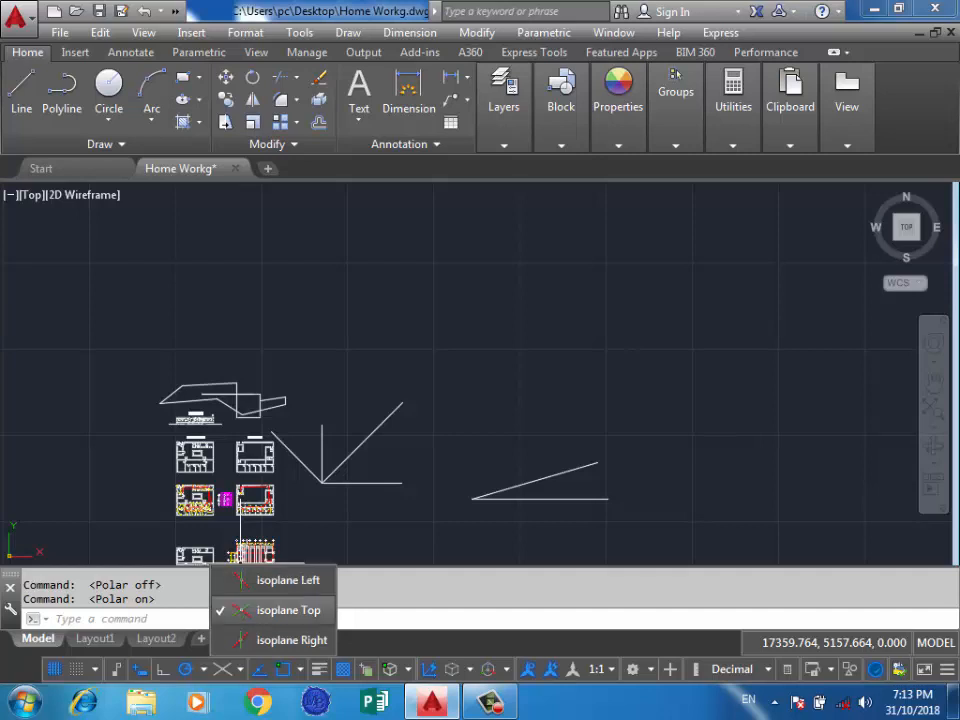
click(397, 331)
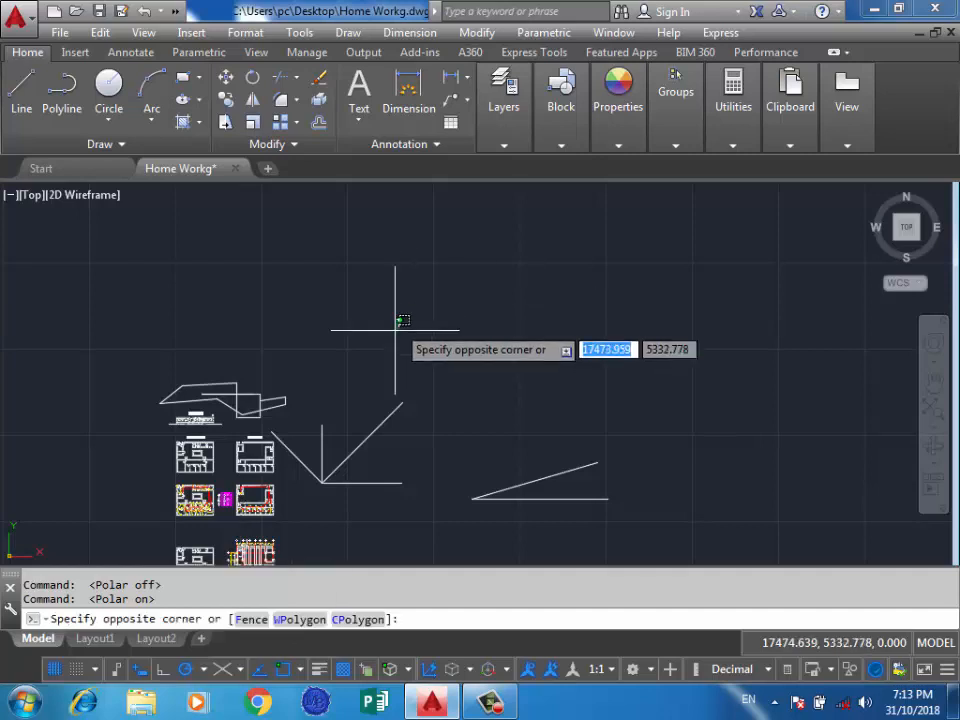
click(238, 669)
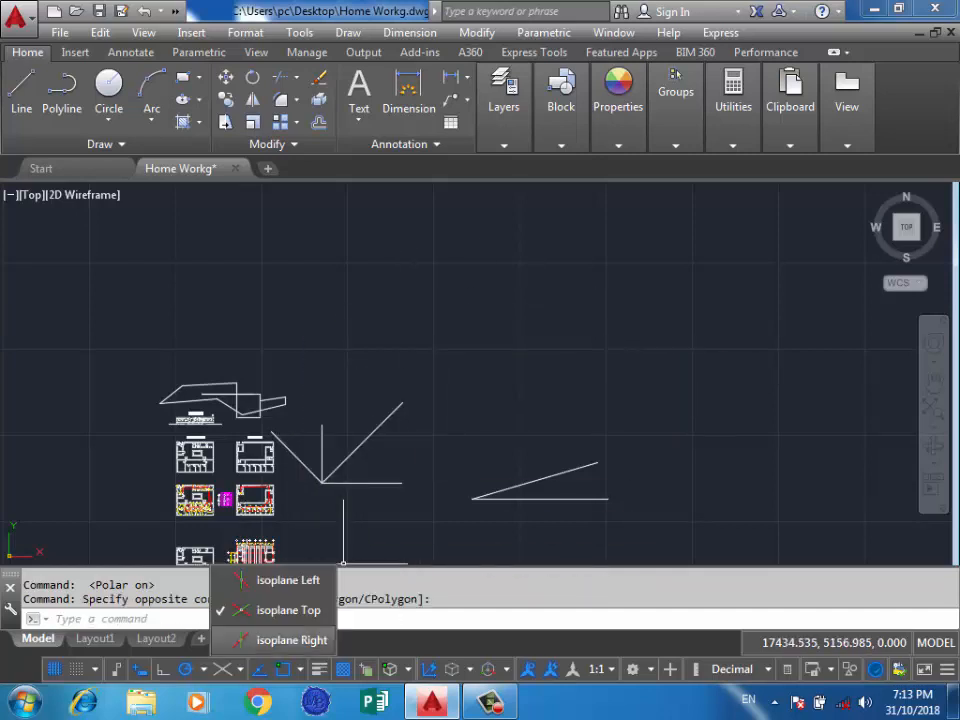
click(280, 579)
scroll(471, 372, down, 5)
scroll(422, 430, down, 5)
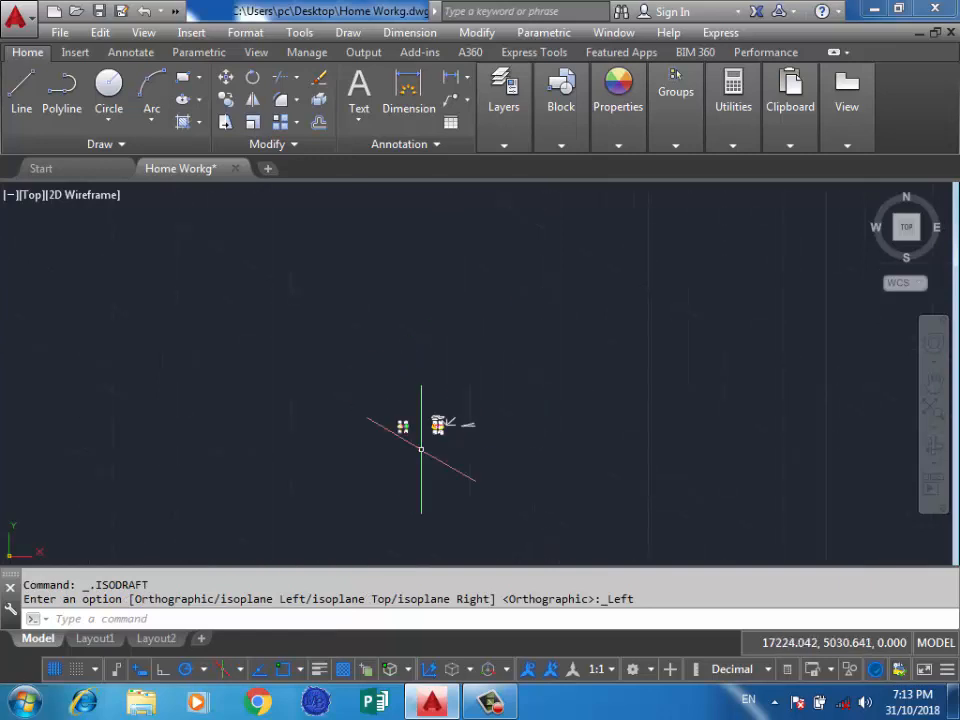
scroll(550, 310, up, 2)
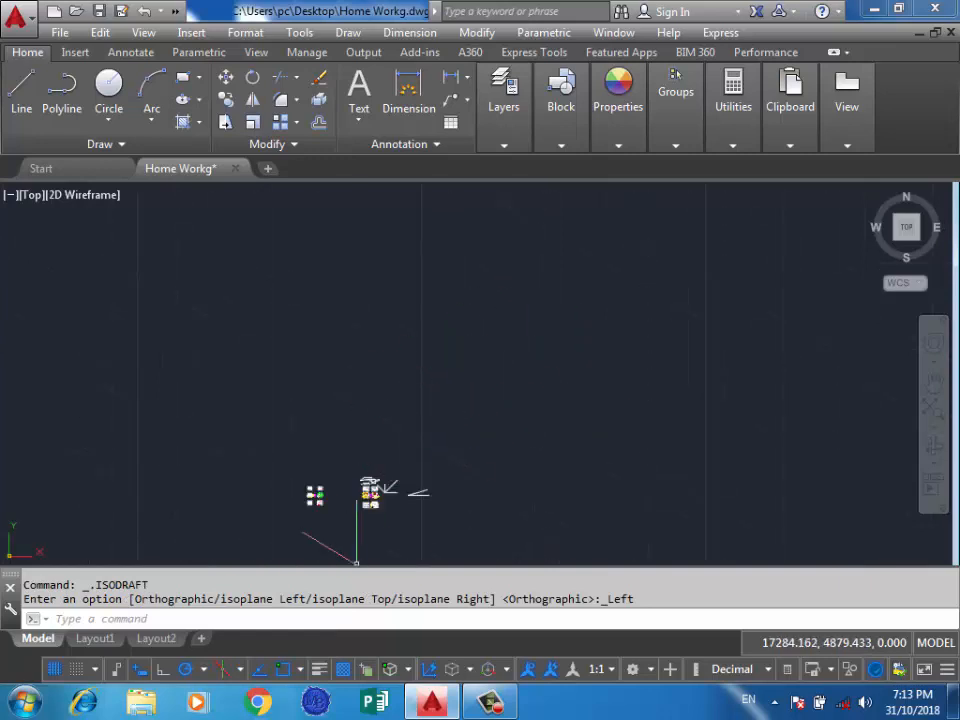
Switch the isometric drafting plane to isoplane Right, followed by isoplane Top.
click(238, 669)
click(280, 639)
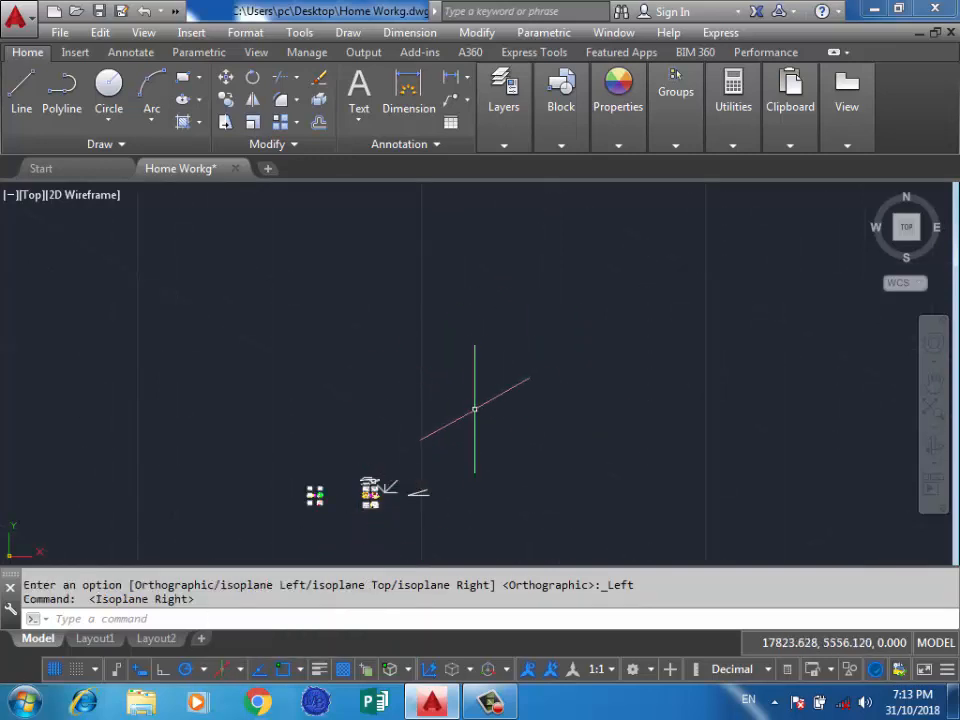
scroll(478, 405, down, 3)
click(238, 669)
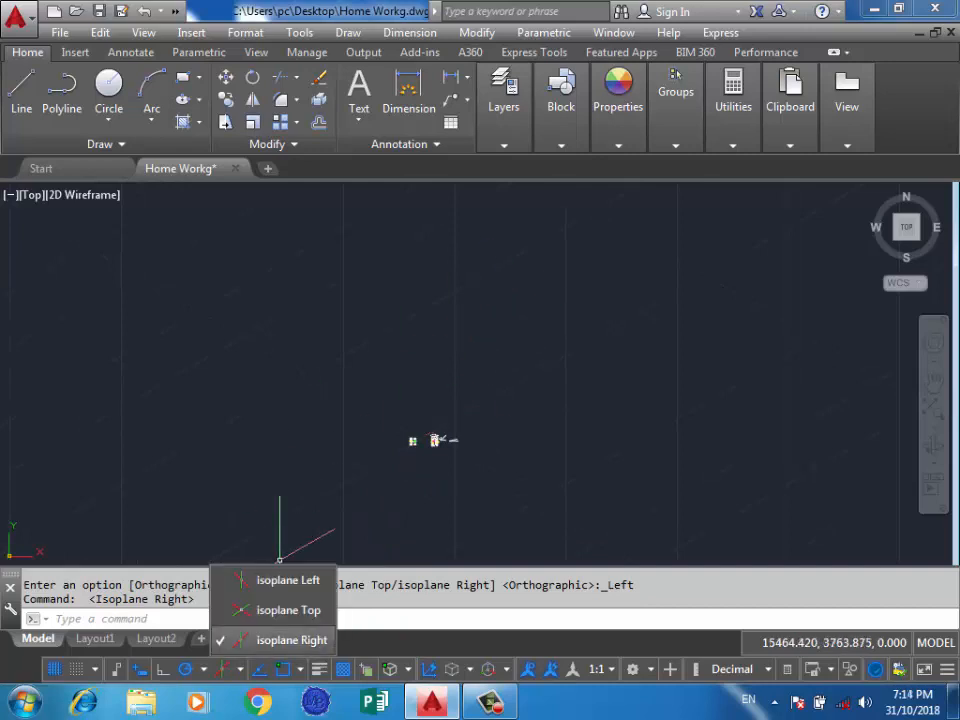
click(270, 609)
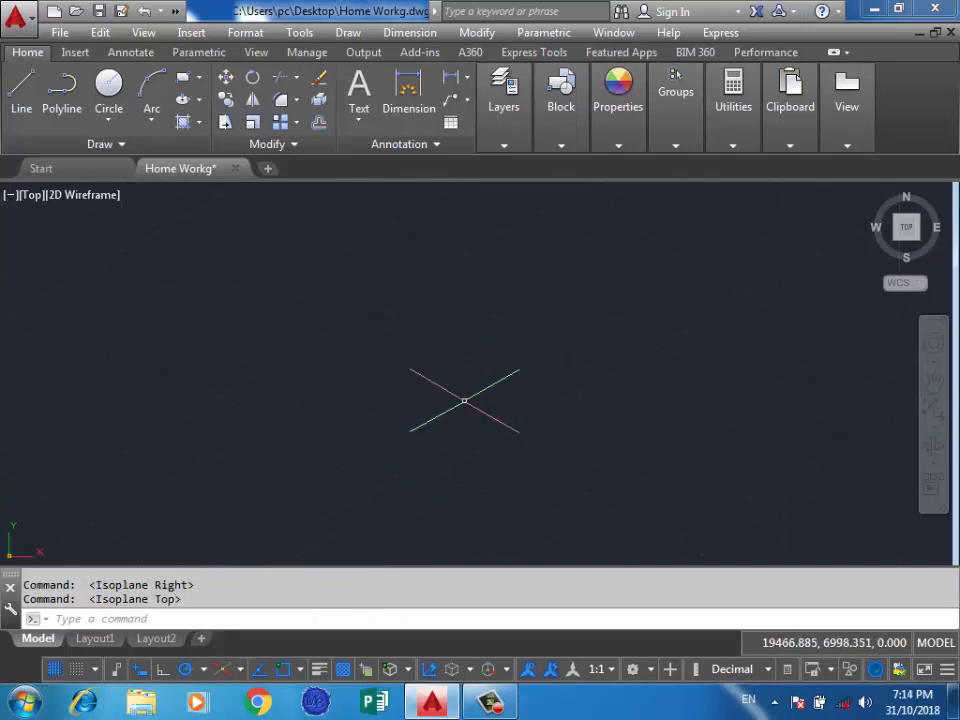
Draw a closed four-line rhombus on the top isoplane in the empty area, its lower-left side about 1684 units long.
click(21, 90)
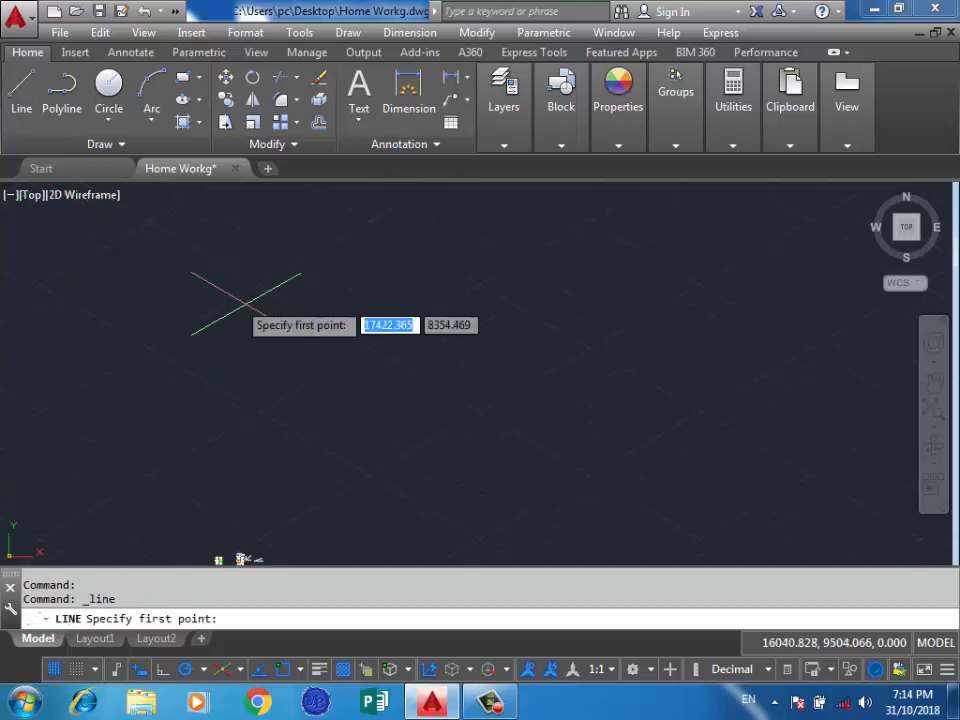
click(374, 475)
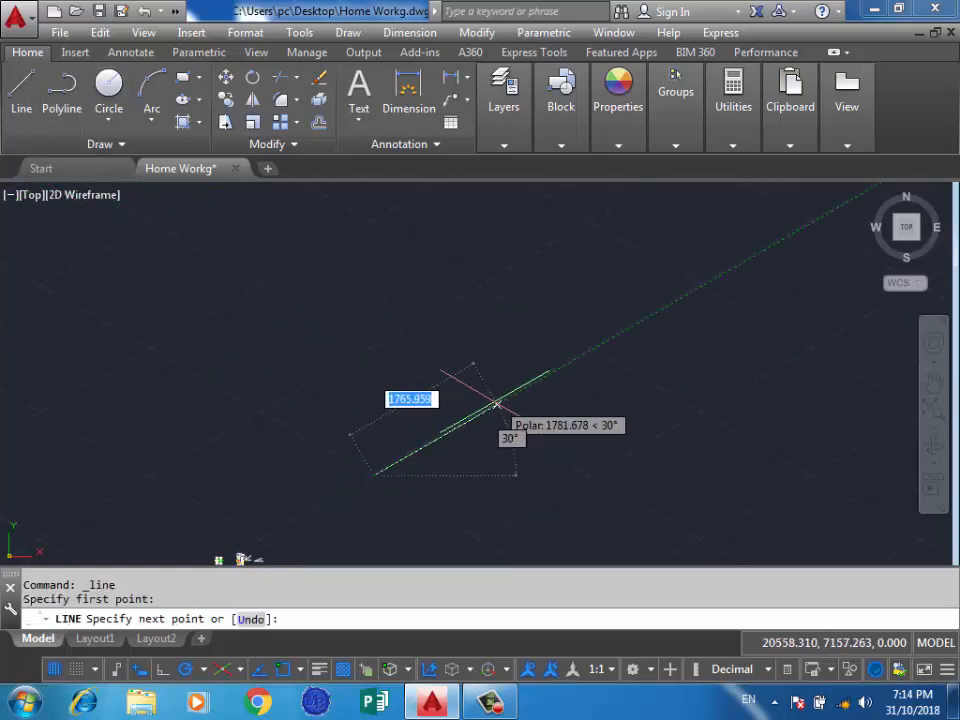
click(481, 412)
click(365, 345)
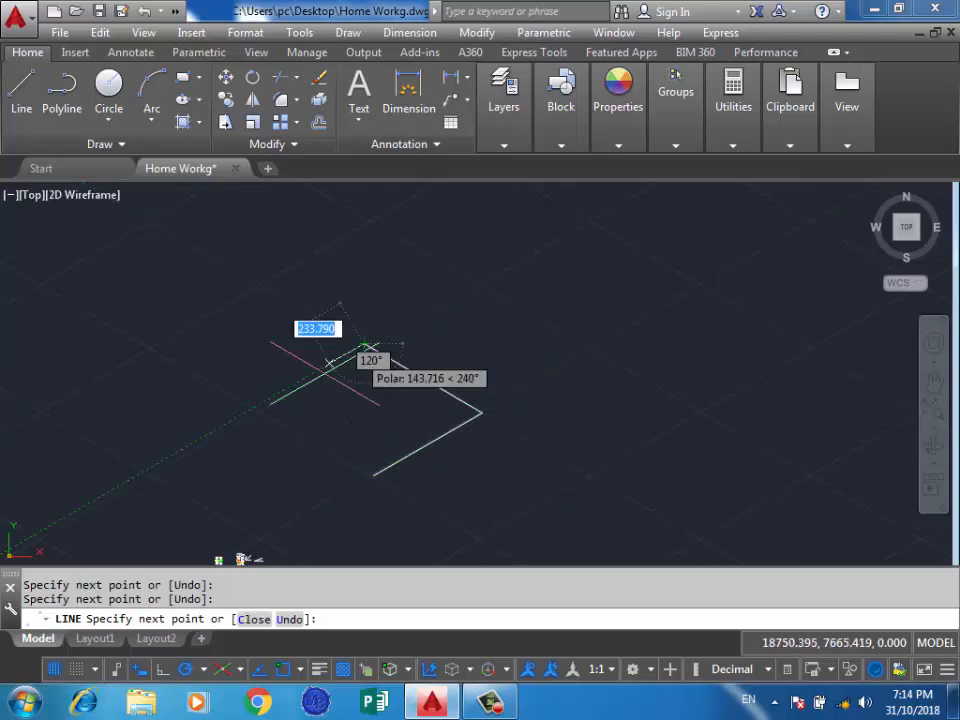
click(256, 406)
click(374, 475)
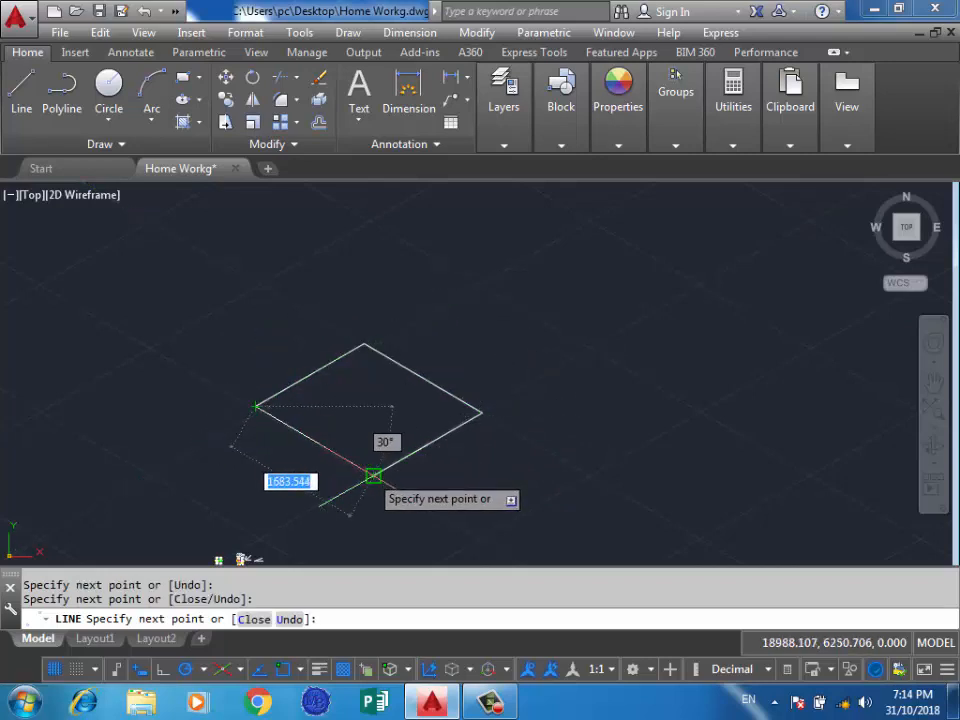
key(Return)
key(Return)
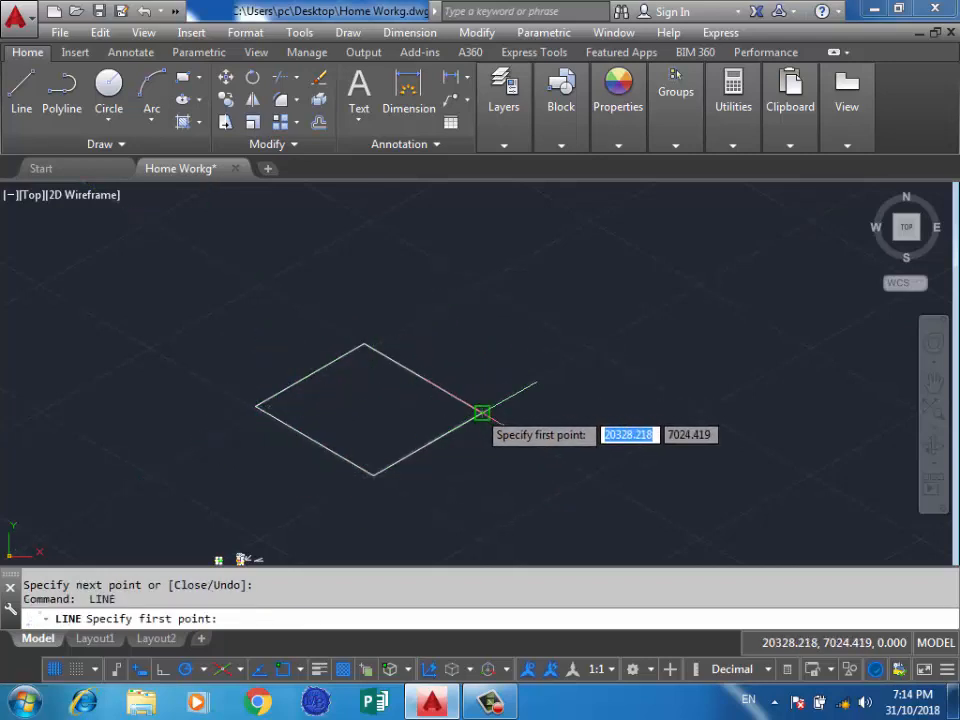
Draw a vertical line 1200 units long upward from the rhombus's right corner.
click(481, 412)
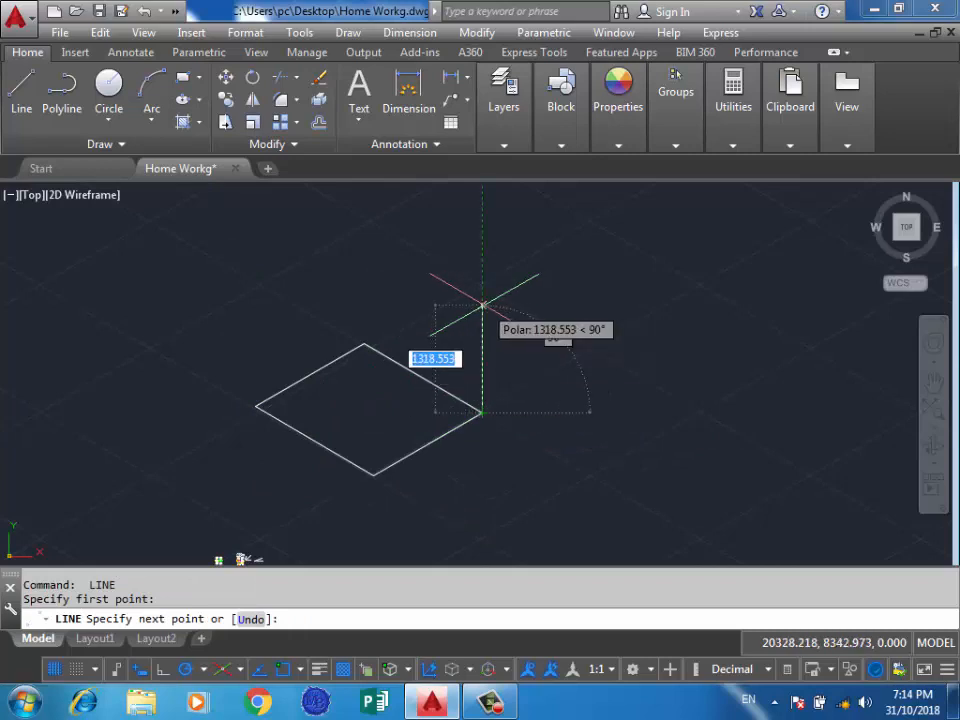
text(1)
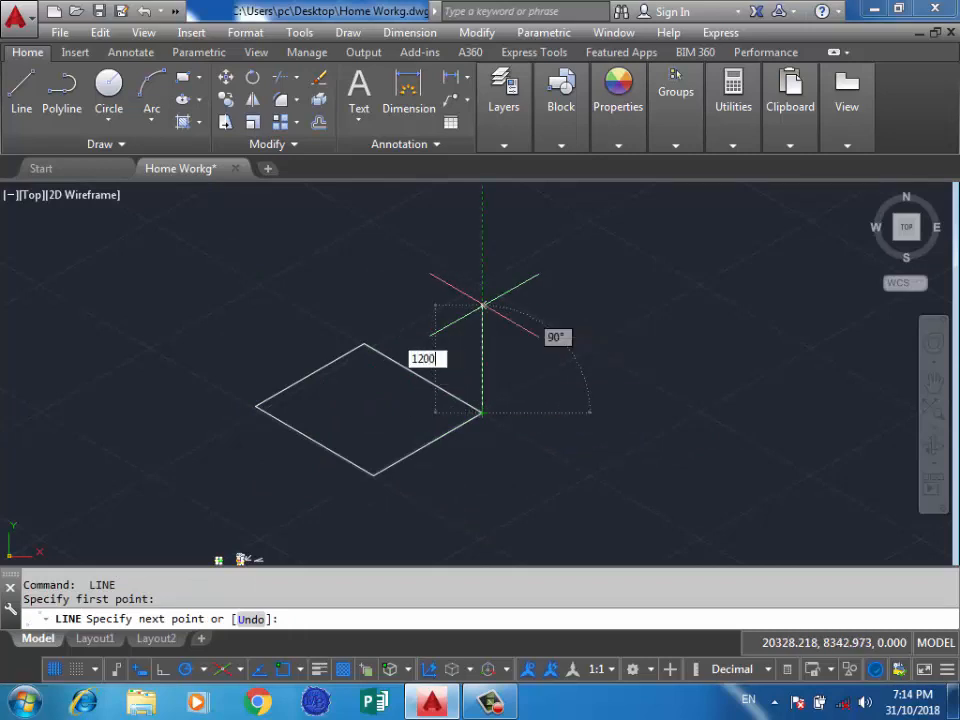
text(200)
key(Return)
key(Return)
key(Return)
Draw a vertical line 1200 units long upward from the rhombus's top corner.
click(364, 344)
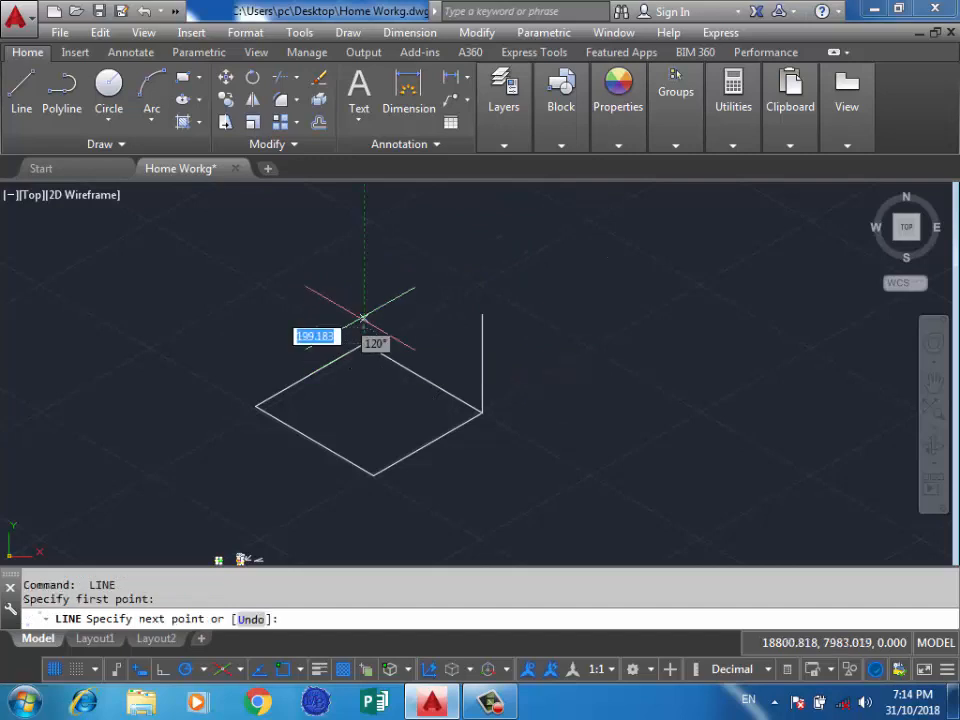
text(1200)
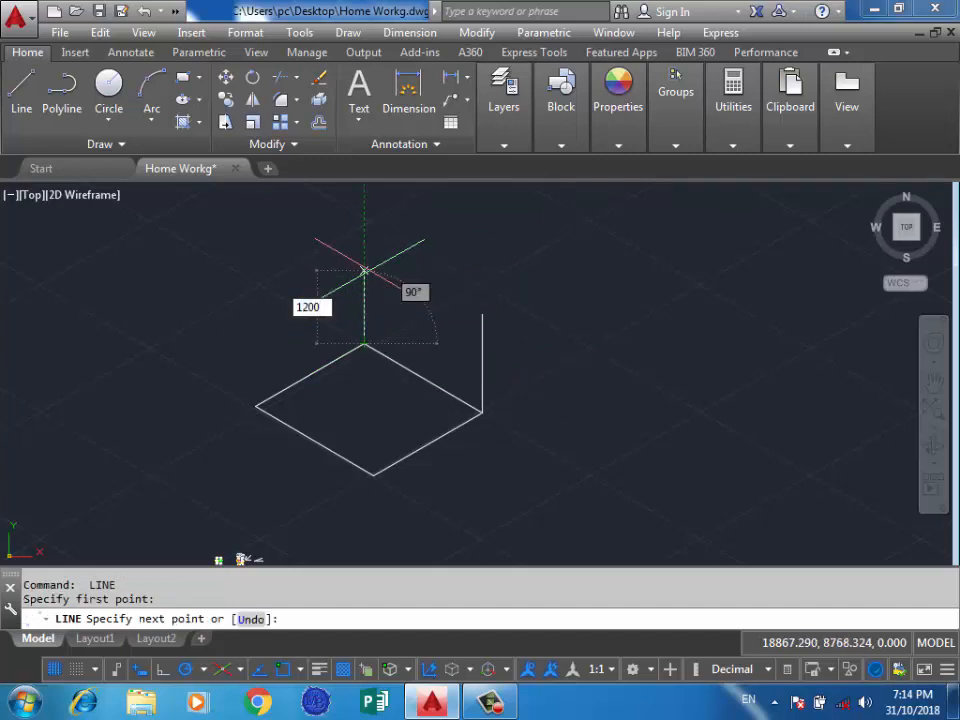
key(Return)
key(Escape)
Try to draw a 1200-unit vertical line from the rhombus's left corner, and delete that line.
key(Return)
click(256, 406)
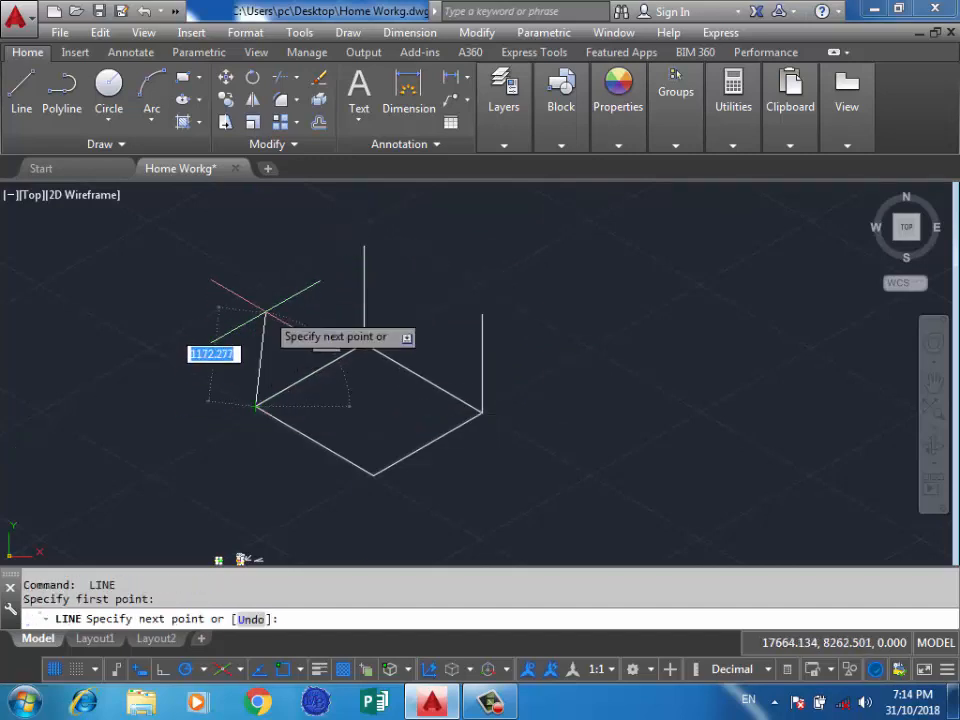
text(1200)
key(Return)
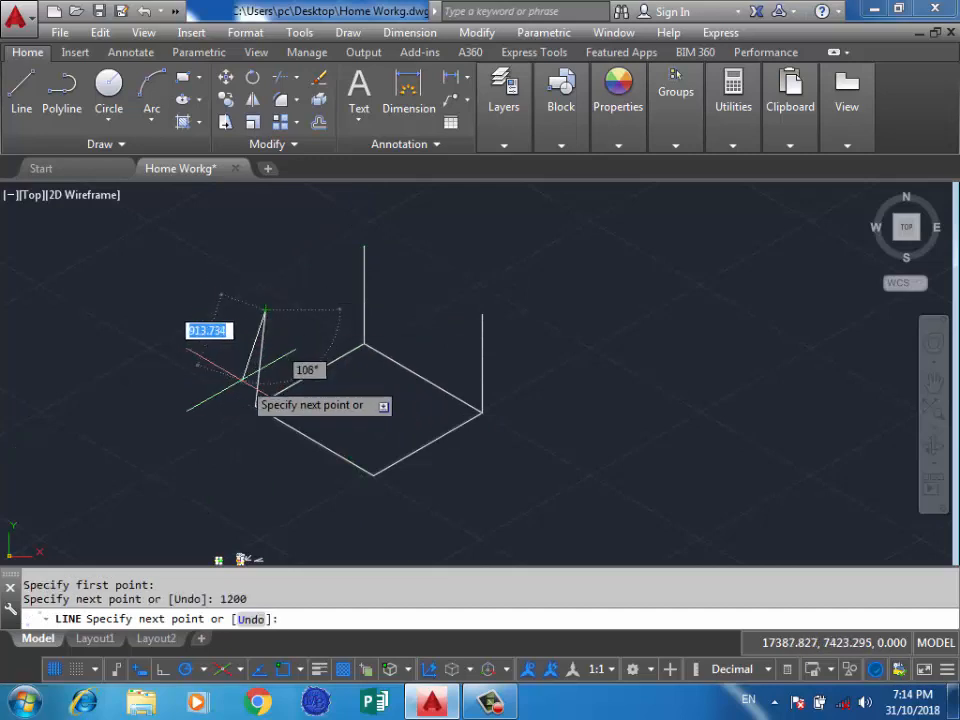
key(Escape)
click(288, 316)
click(257, 324)
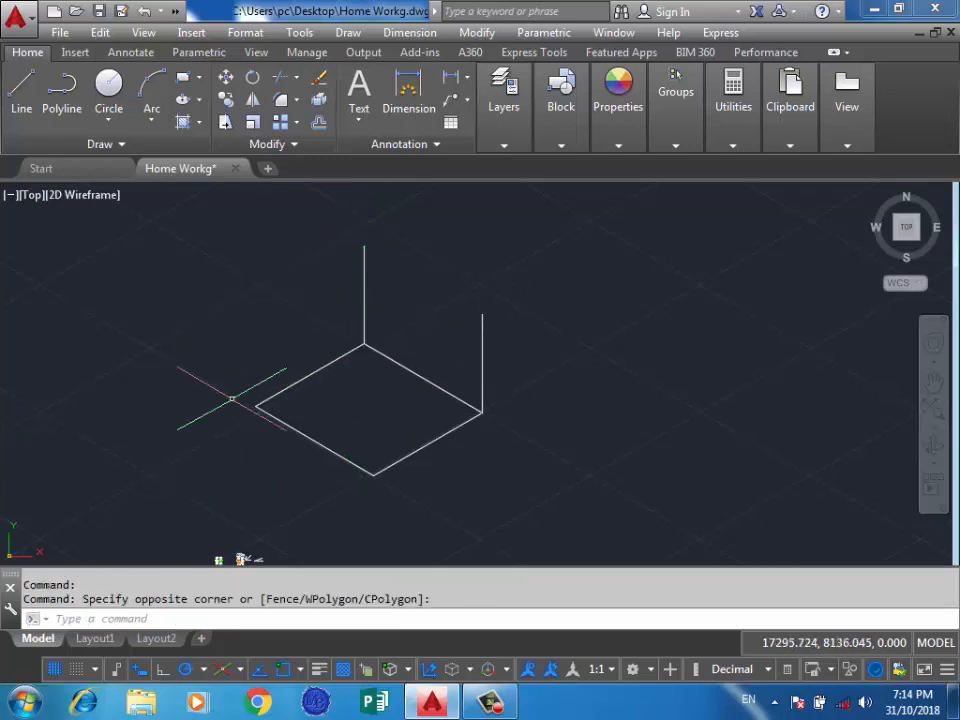
Draw a vertical line 1200 units long upward from the rhombus's left corner.
key(Delete)
click(21, 90)
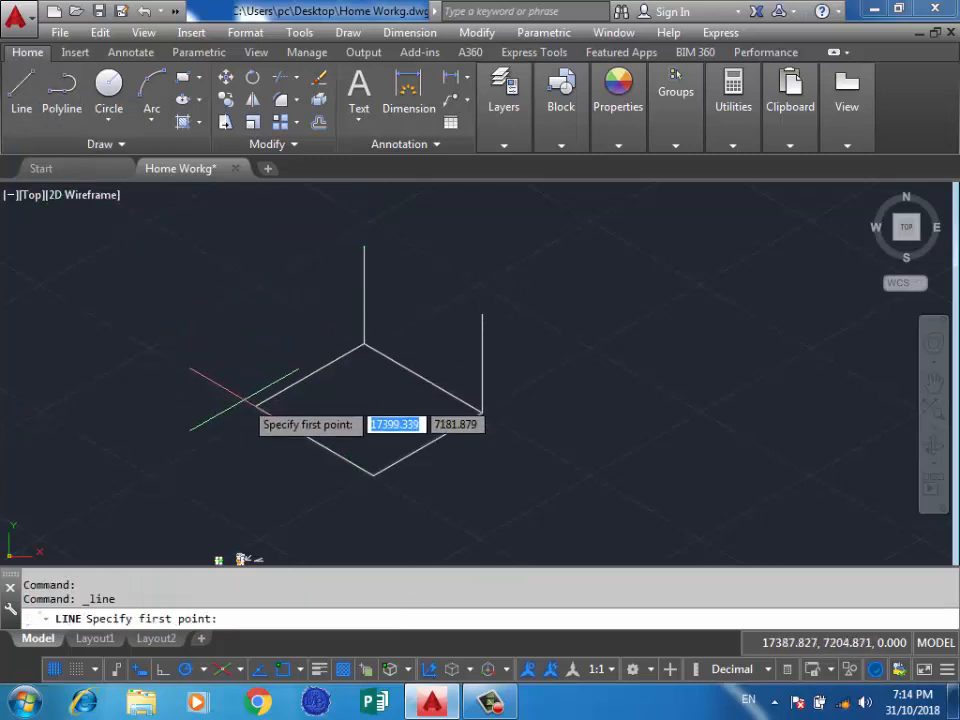
click(256, 406)
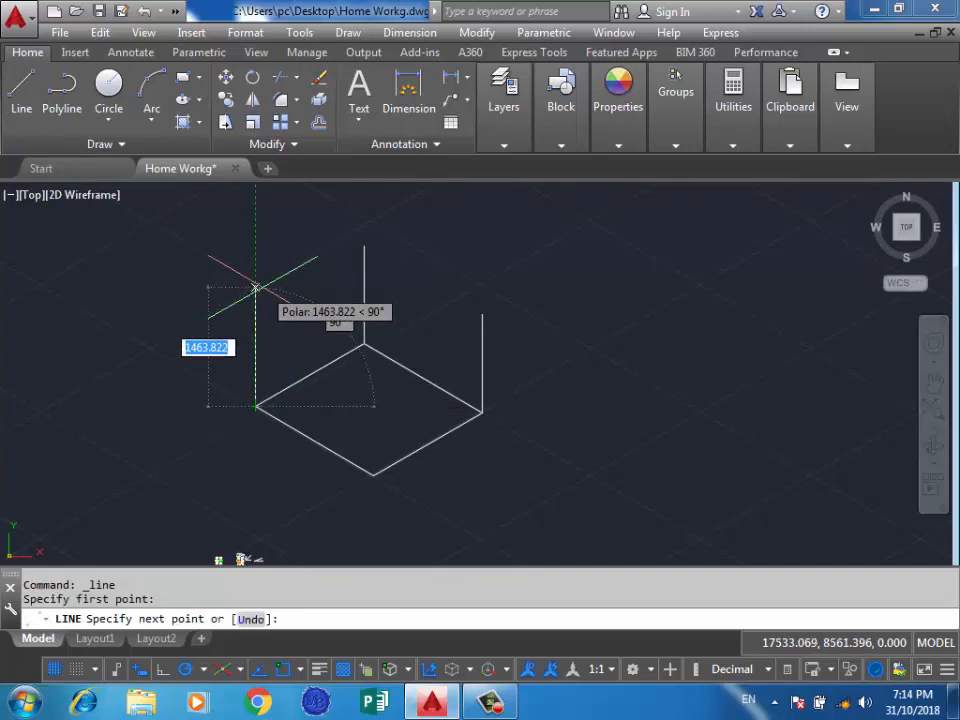
text(1200)
key(Return)
Draw a vertical line 1200 units long upward from the rhombus's bottom corner.
key(Return)
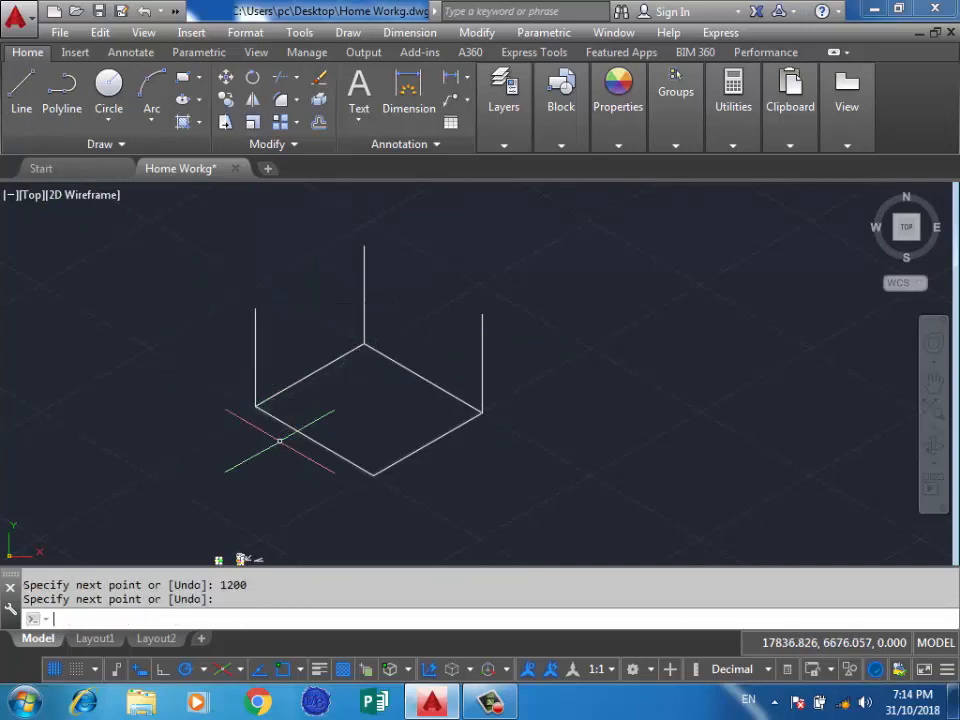
key(Return)
click(373, 476)
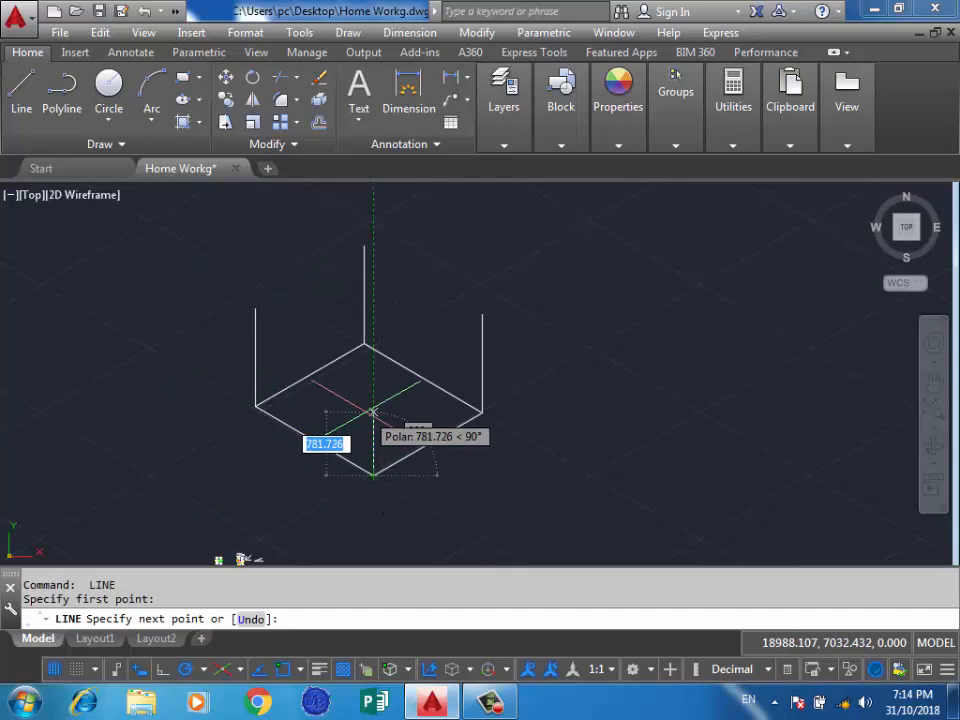
text(1200)
key(Return)
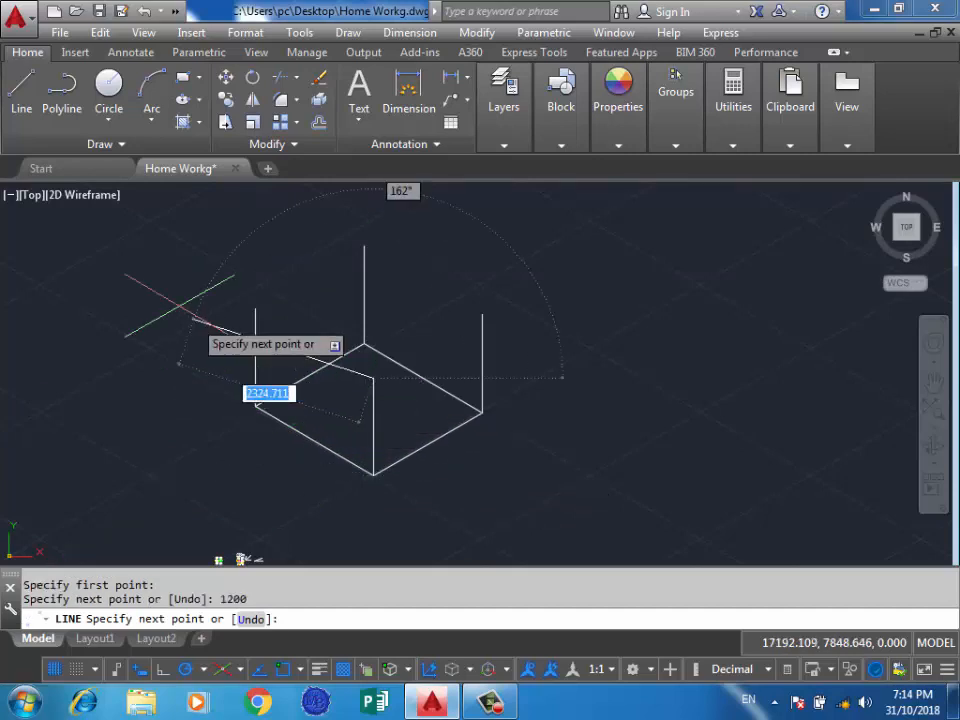
Continue the line through the upper ends of the left, back and right verticals and back to the front one, closing the box's top face.
click(255, 309)
click(364, 247)
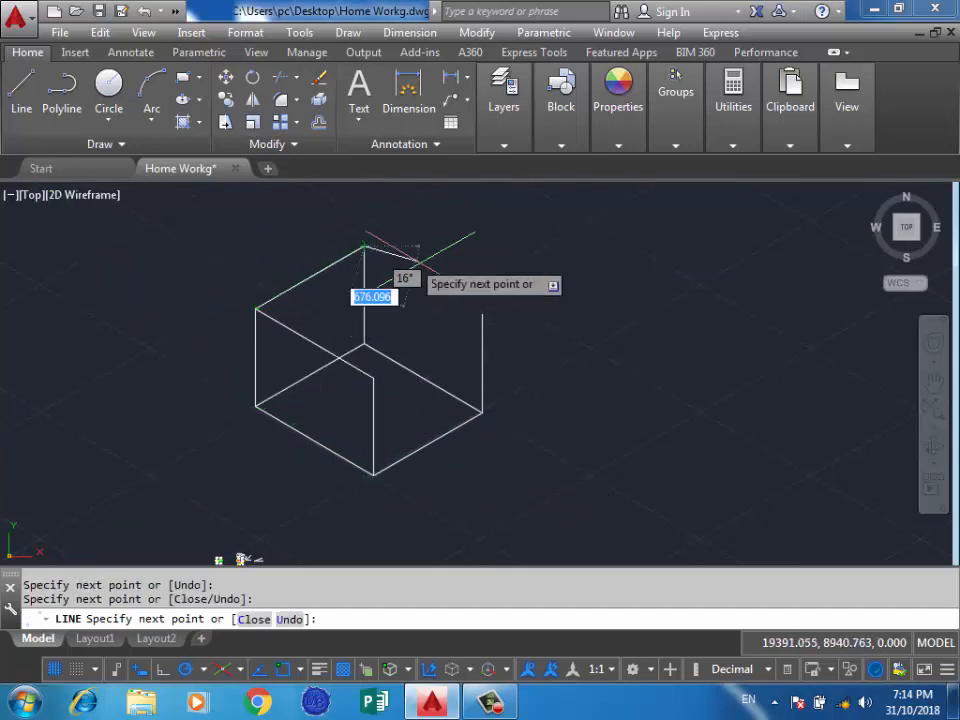
click(482, 315)
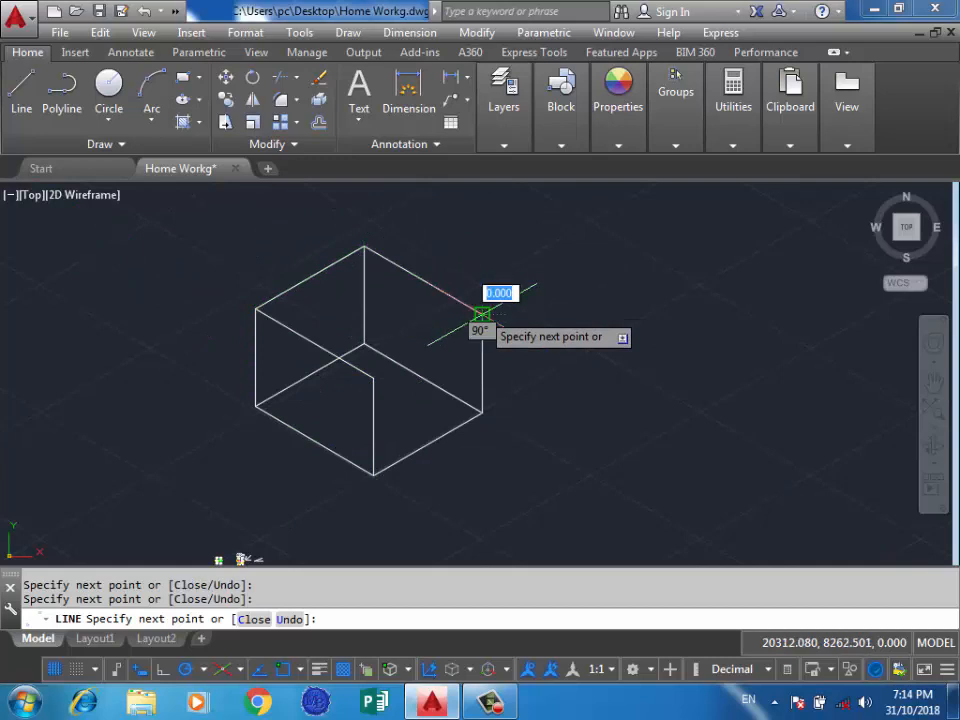
click(373, 377)
key(Return)
Examine the finished isometric box up close and orbit the model in 3D to a tilted front view.
scroll(392, 400, down, 4)
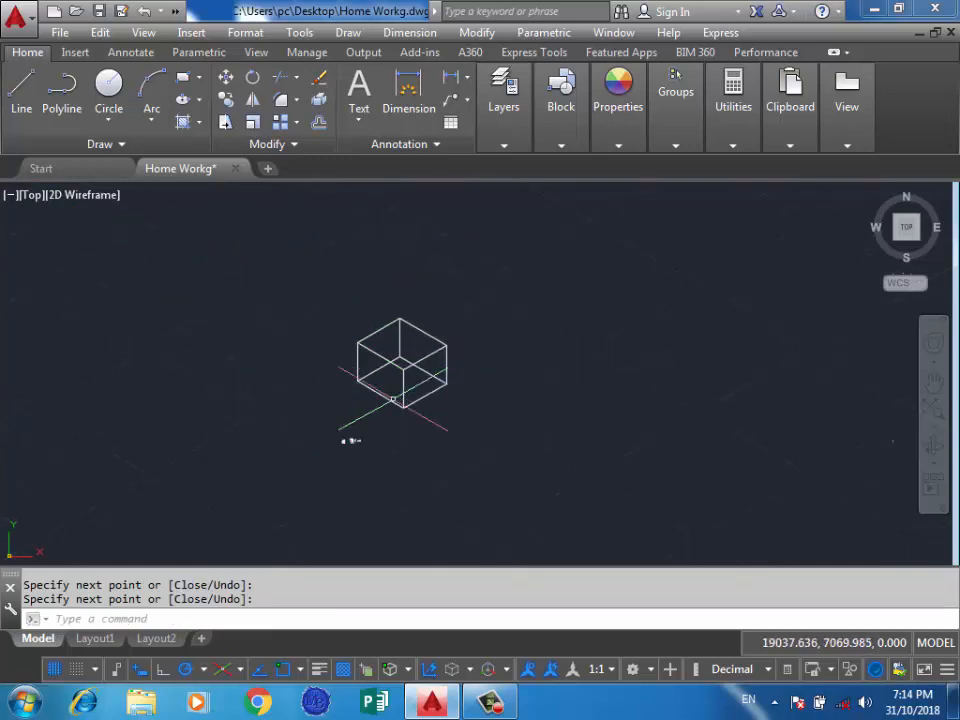
scroll(352, 367, up, 4)
scroll(435, 363, down, 2)
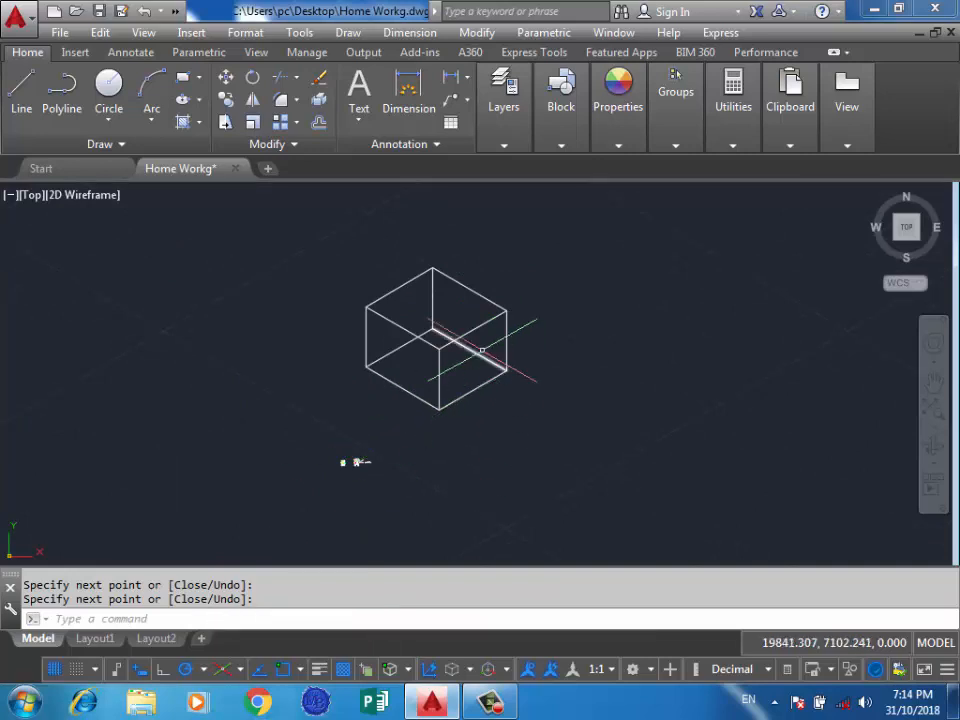
scroll(475, 338, up, 4)
scroll(430, 412, down, 2)
scroll(402, 305, up, 2)
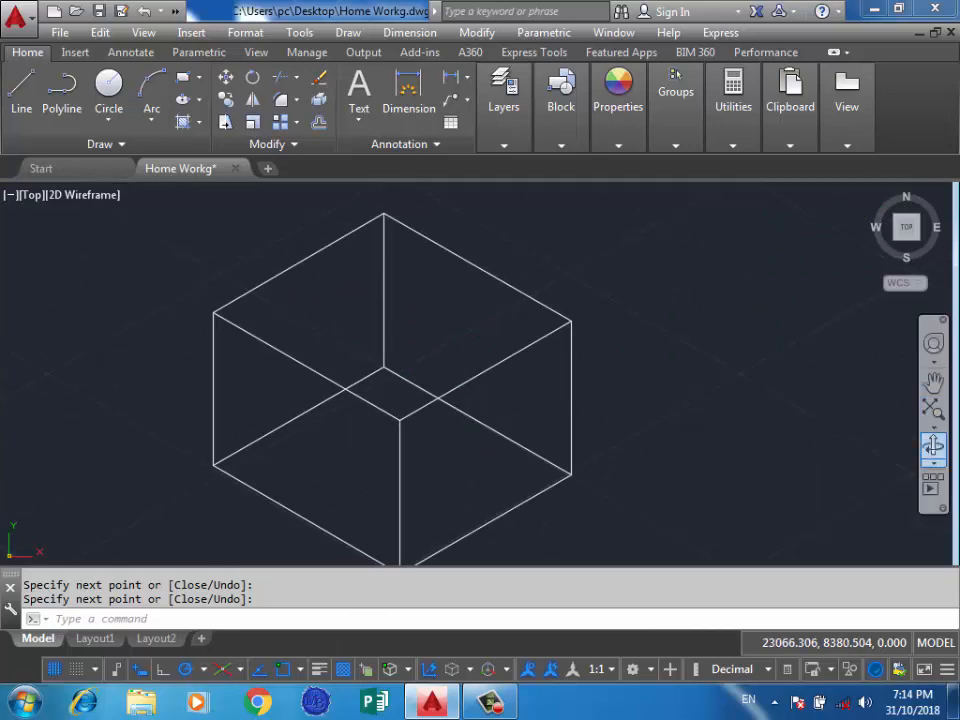
click(933, 446)
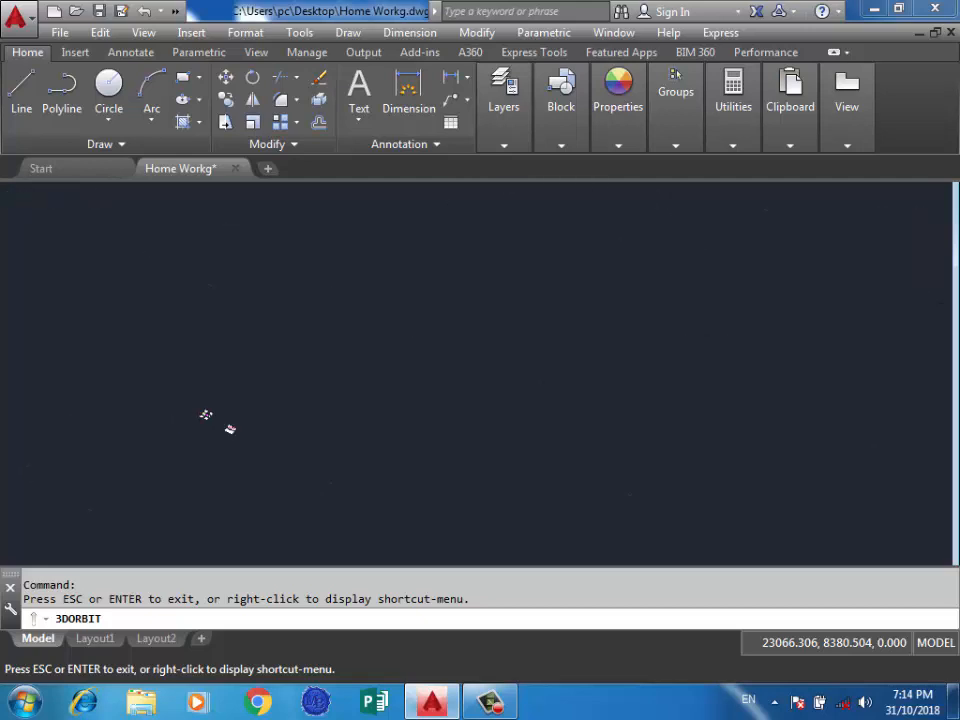
drag(502, 398, 515, 324)
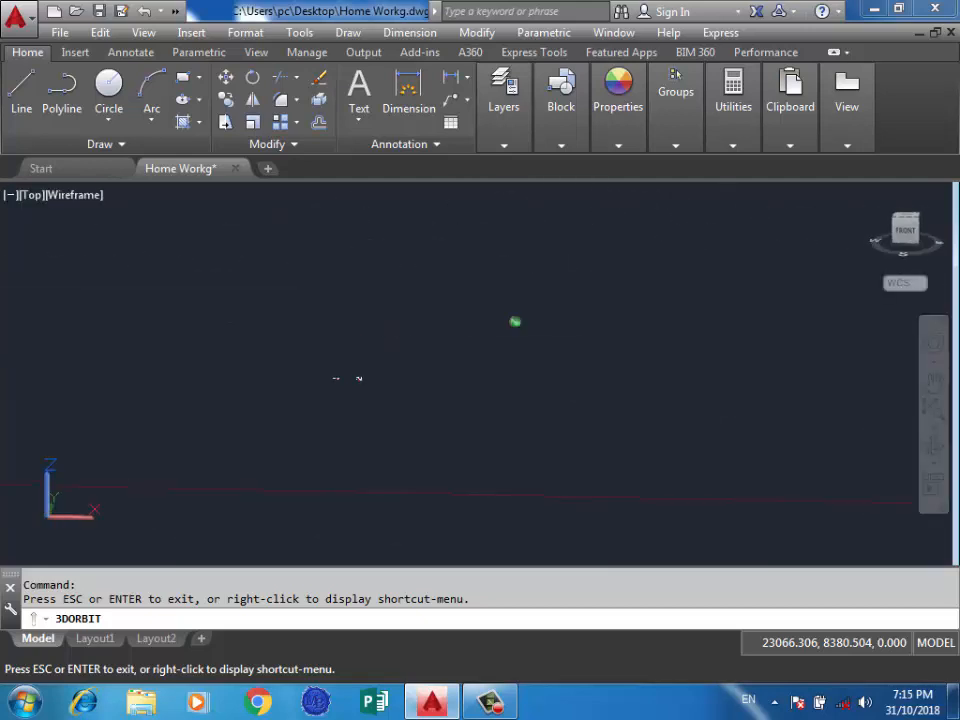
drag(270, 377, 150, 528)
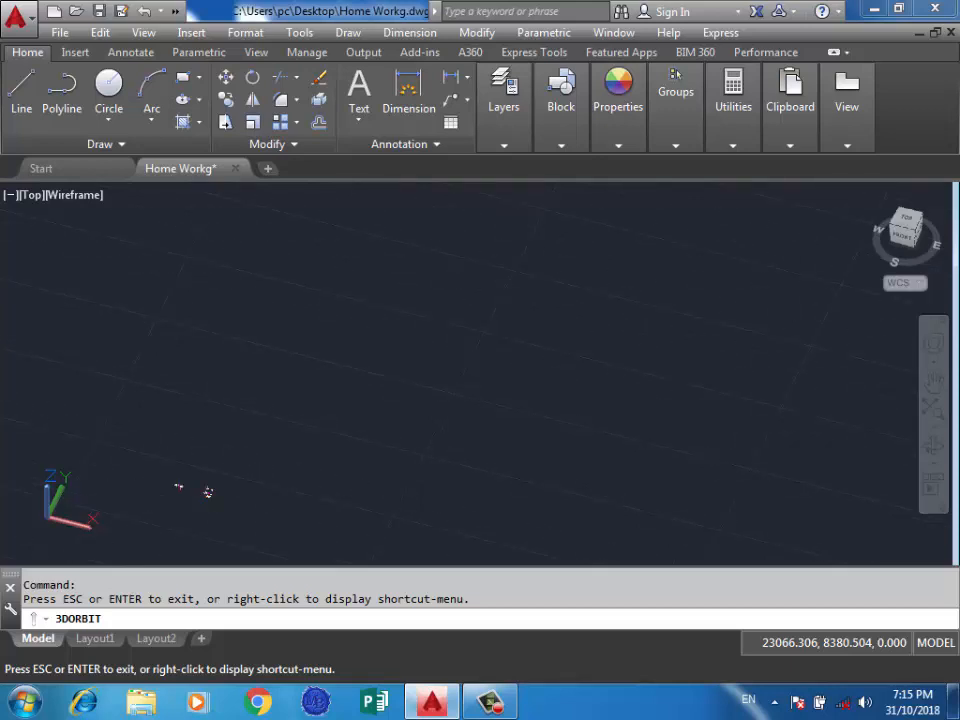
drag(257, 468, 199, 510)
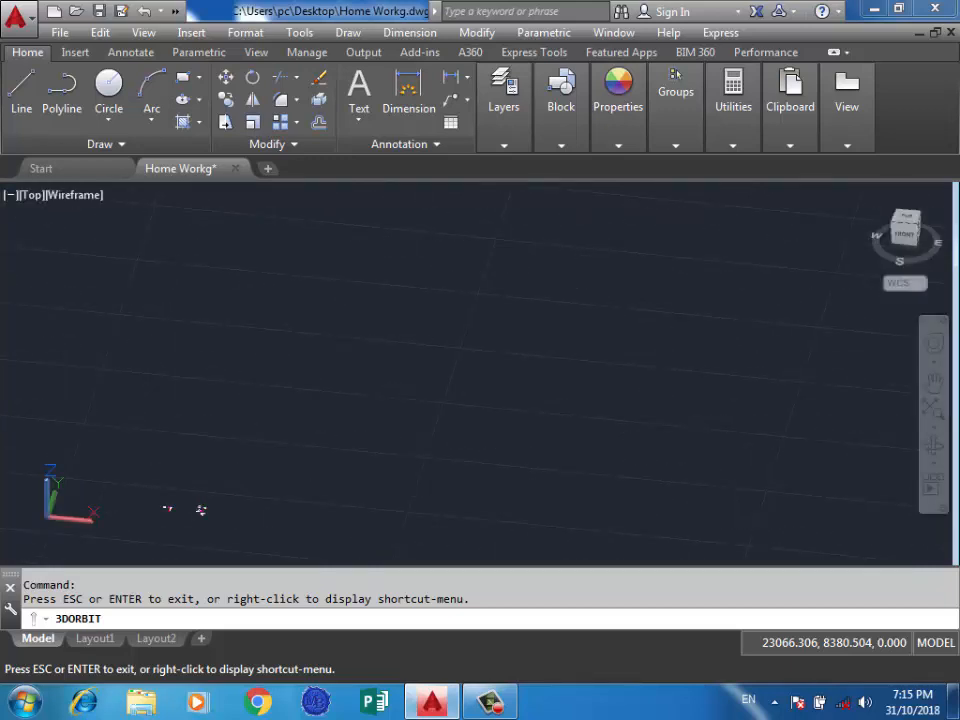
key(Escape)
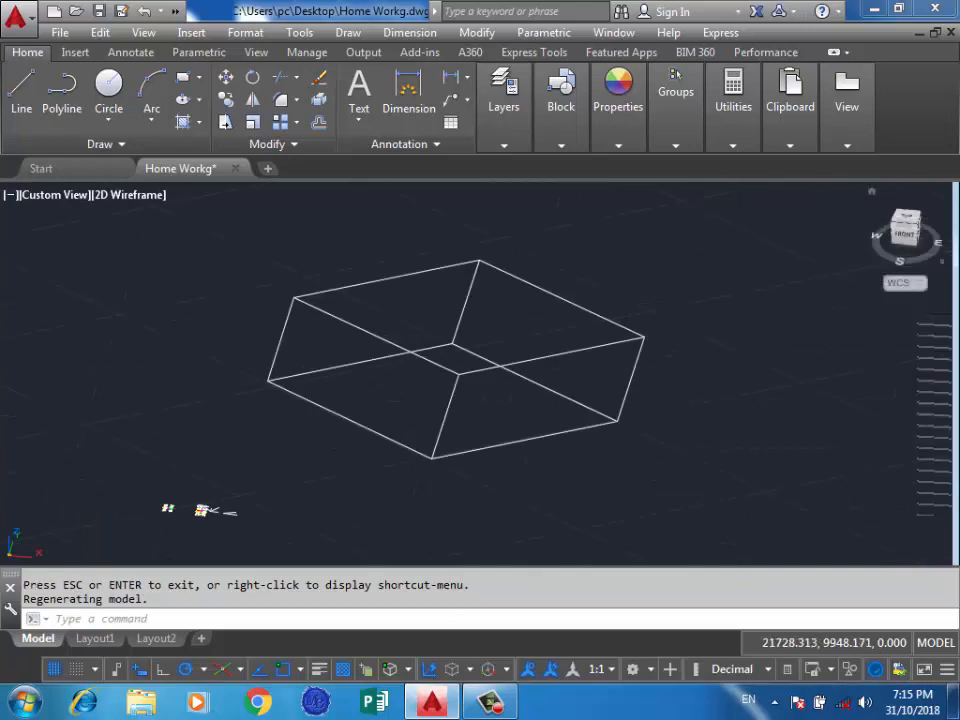
Return to the Top view and inspect the isometric box and the drawings around it.
click(907, 216)
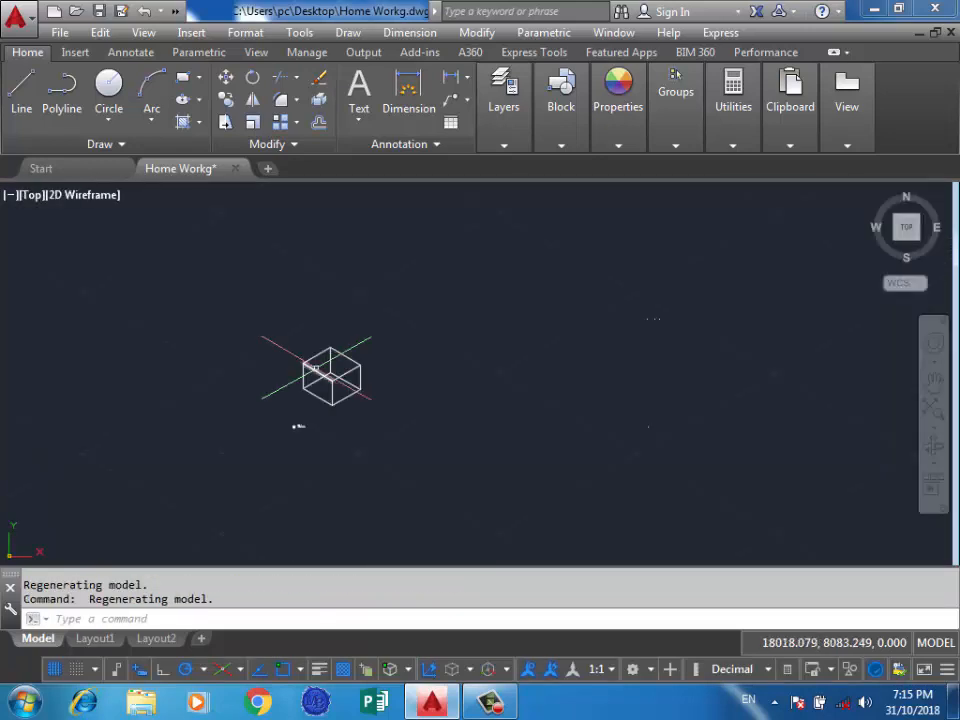
scroll(326, 397, up, 10)
scroll(323, 425, down, 6)
scroll(305, 350, up, 2)
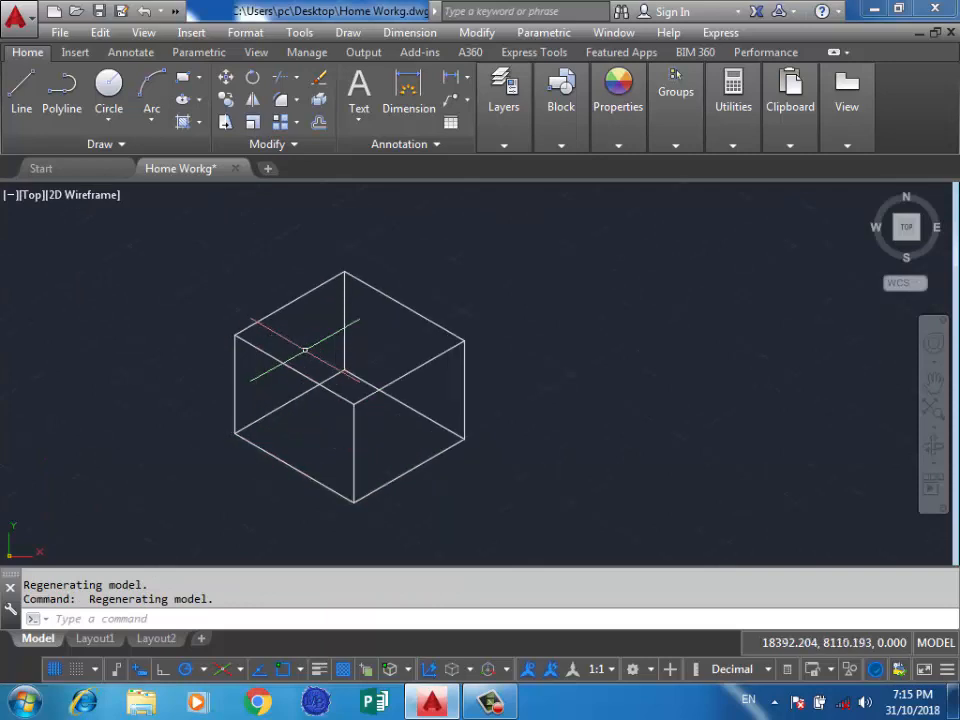
scroll(450, 340, down, 2)
scroll(306, 500, up, 4)
scroll(315, 495, down, 2)
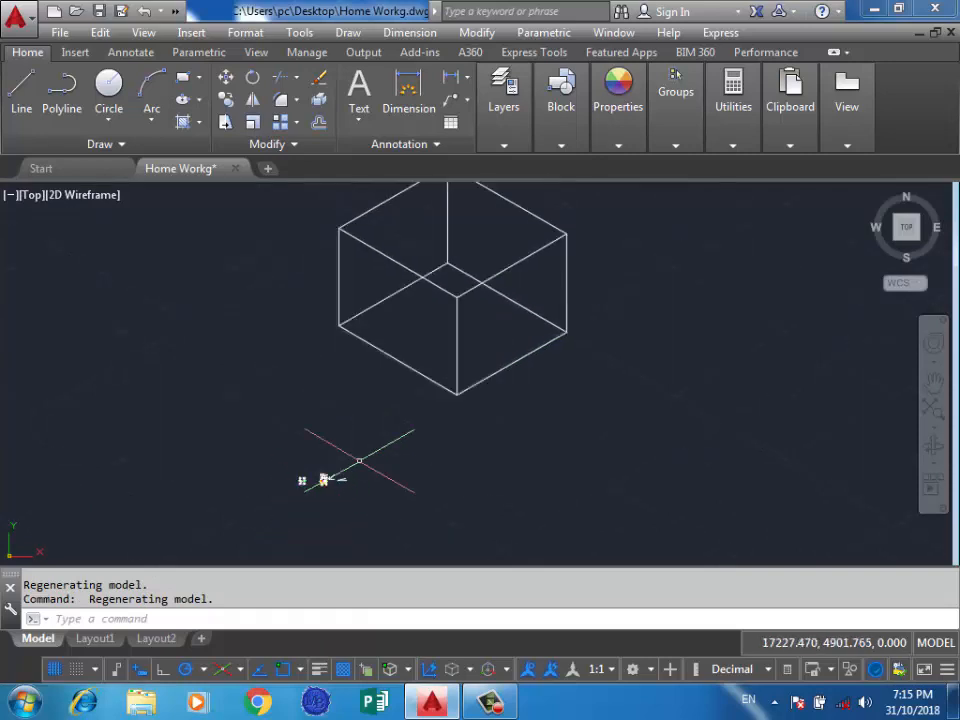
scroll(349, 446, down, 3)
Erase the whole isometric box and the stray vertical line left in its place.
click(496, 288)
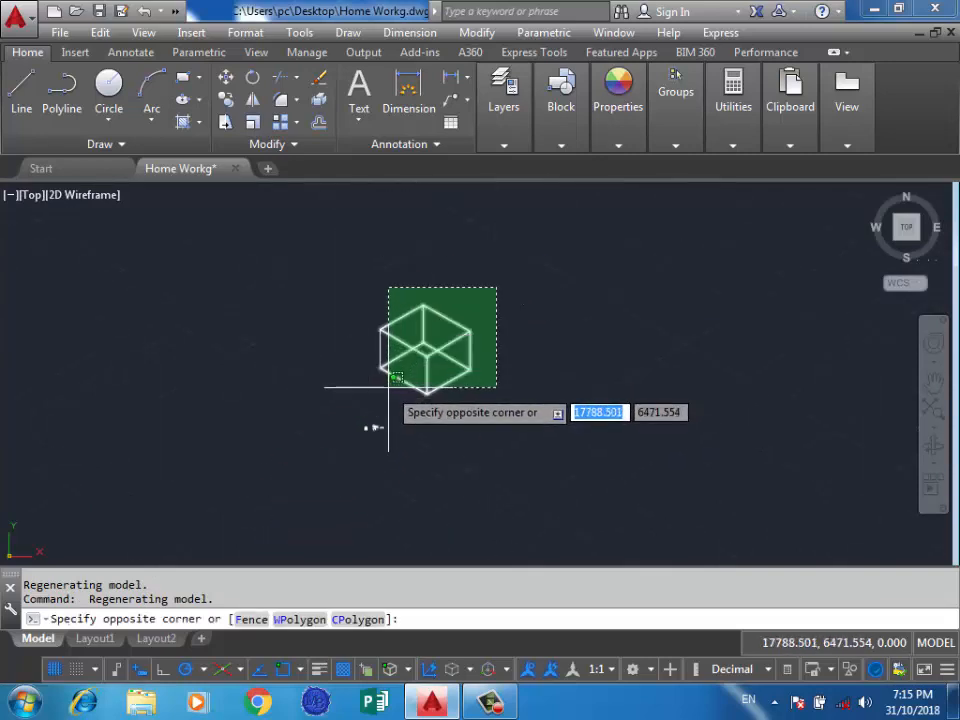
click(389, 385)
key(Delete)
scroll(366, 358, up, 4)
click(424, 336)
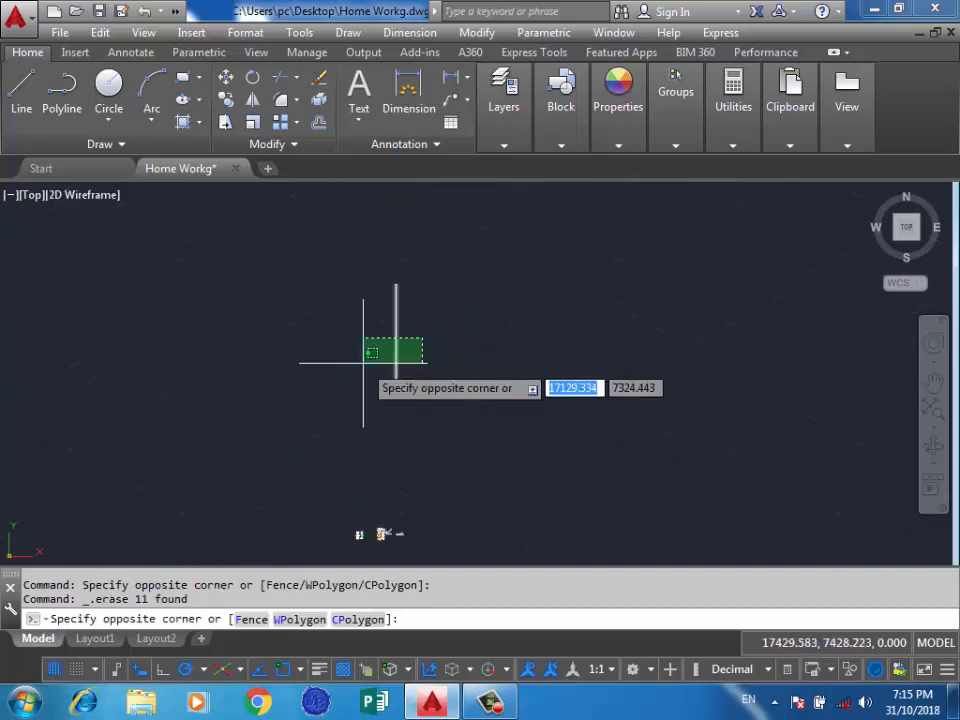
click(362, 362)
key(Delete)
Turn off isometric drafting so that the crosshair and grid are orthographic.
scroll(370, 427, up, 5)
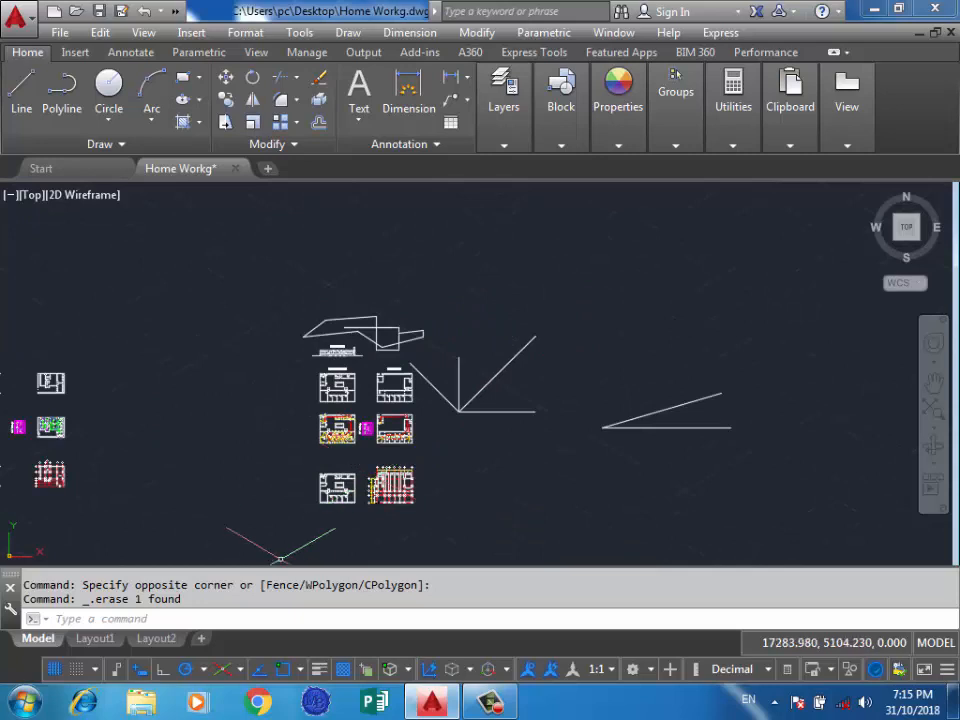
click(222, 669)
click(240, 669)
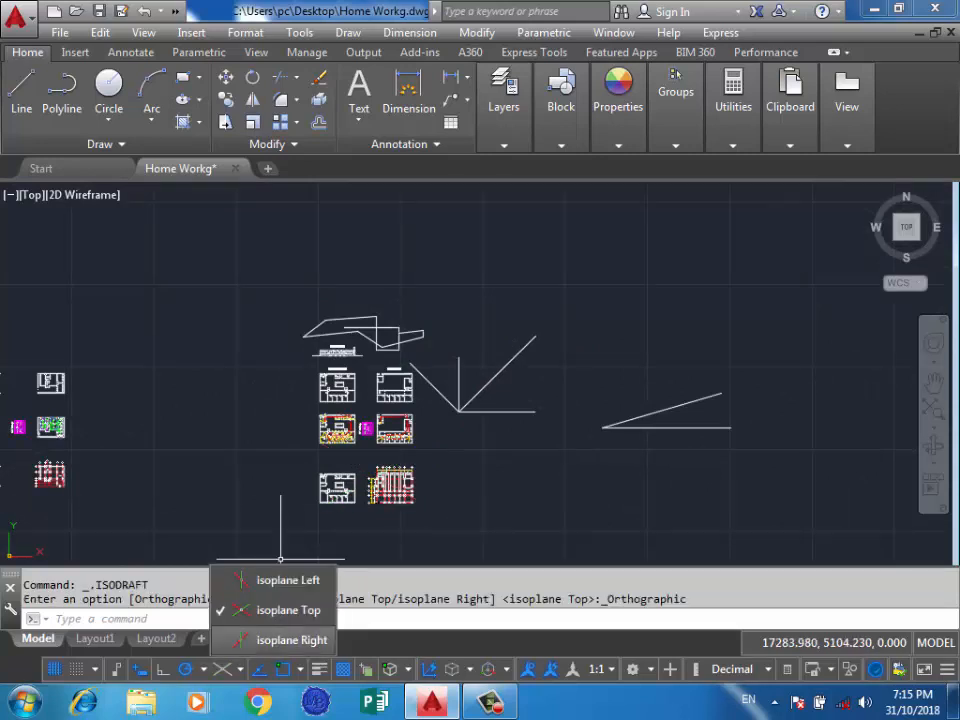
click(280, 559)
click(440, 284)
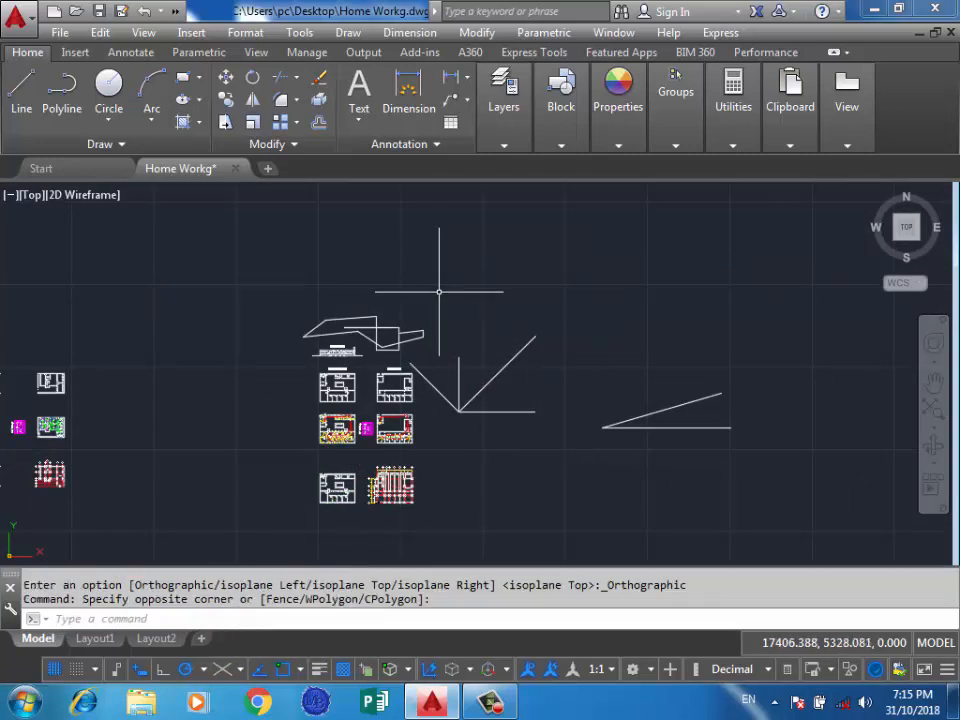
scroll(439, 292, down, 2)
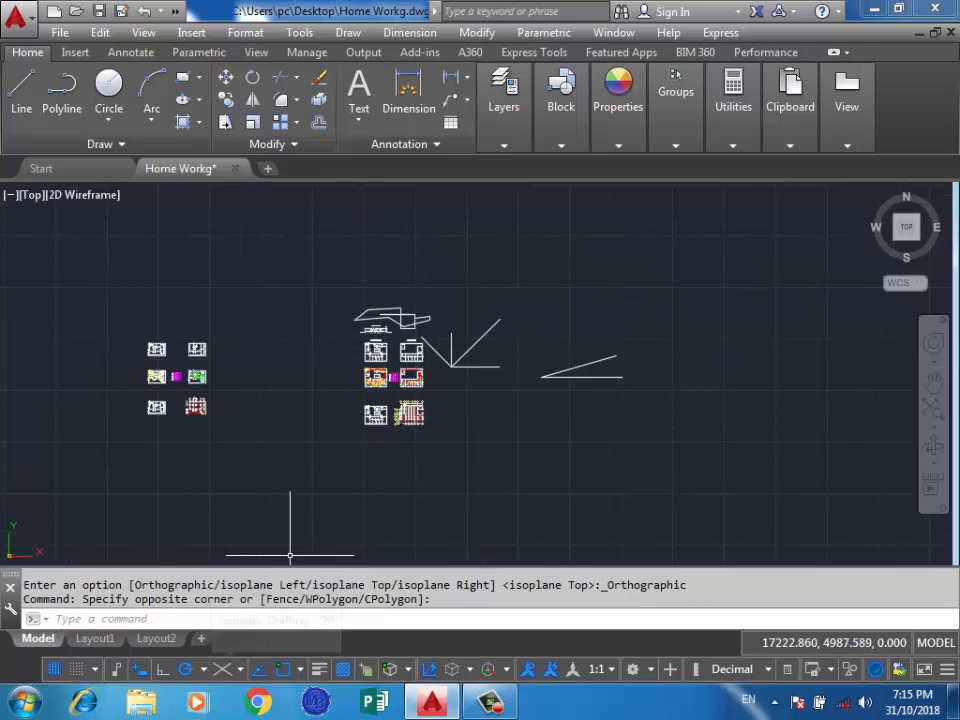
Toggle isometric drafting on and off twice to compare the top isoplane crosshair and grid with the orthographic ones.
click(222, 669)
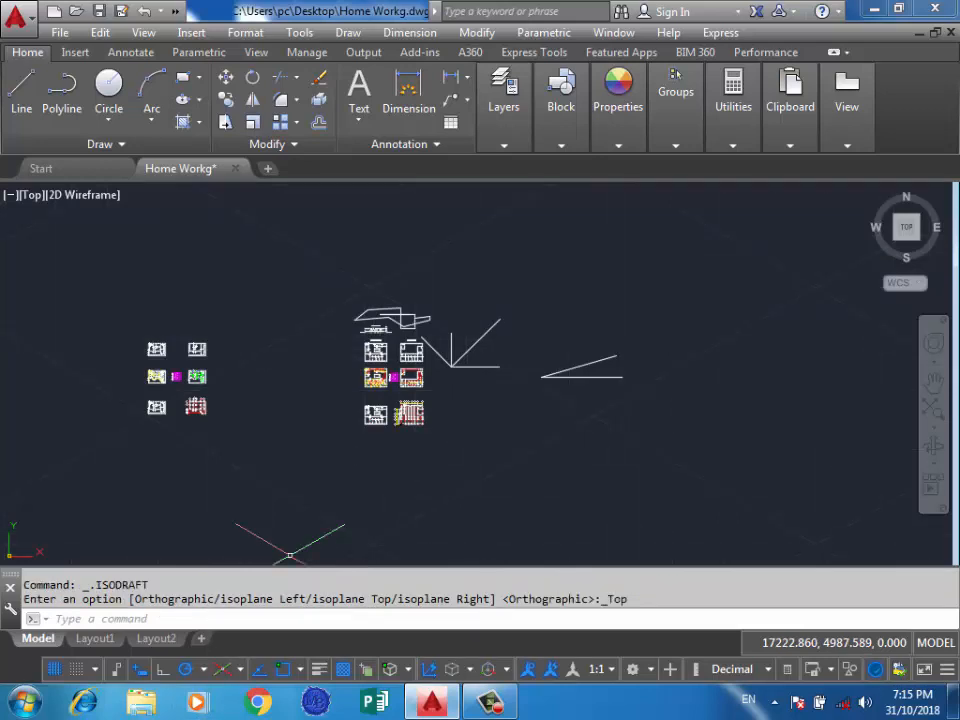
click(222, 669)
click(222, 669)
click(222, 669)
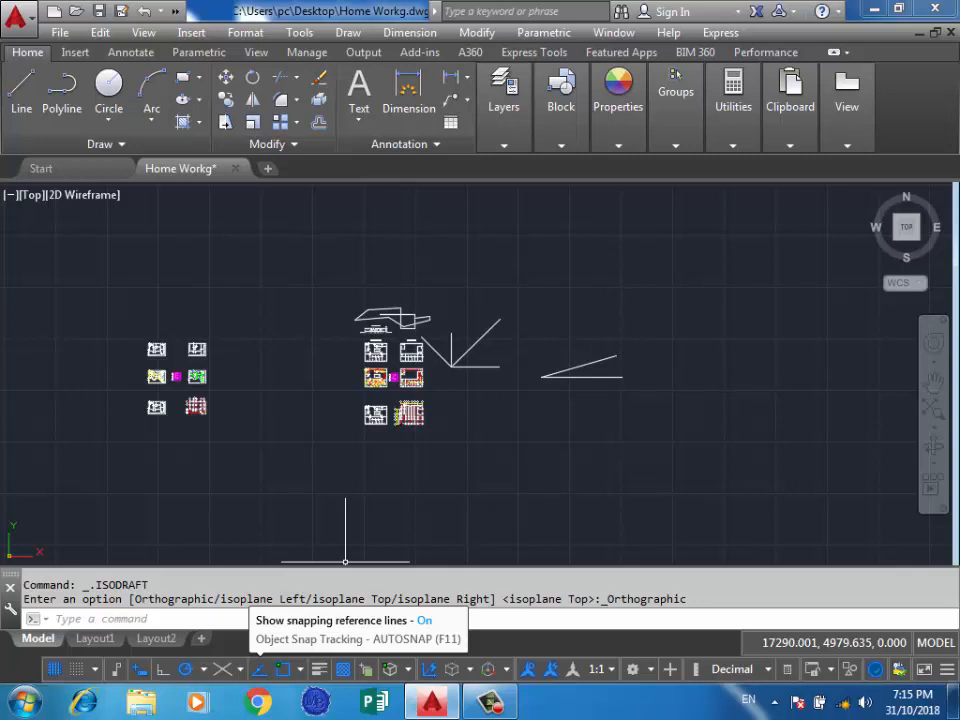
click(317, 428)
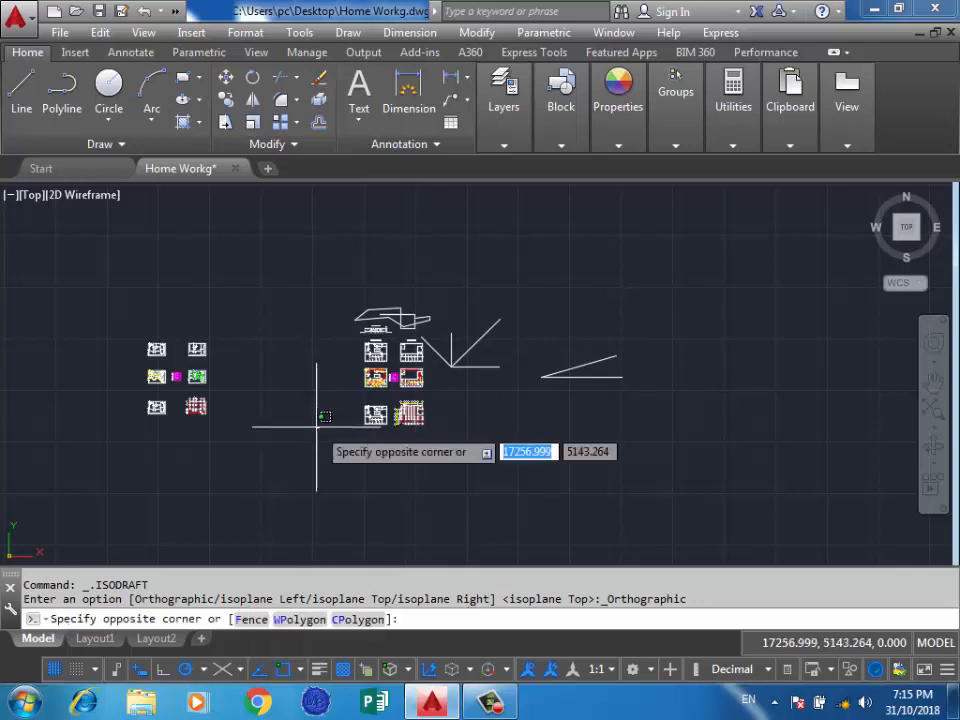
click(316, 427)
Turn off polar tracking and object snap tracking.
click(185, 669)
scroll(352, 477, down, 2)
scroll(350, 474, down, 1)
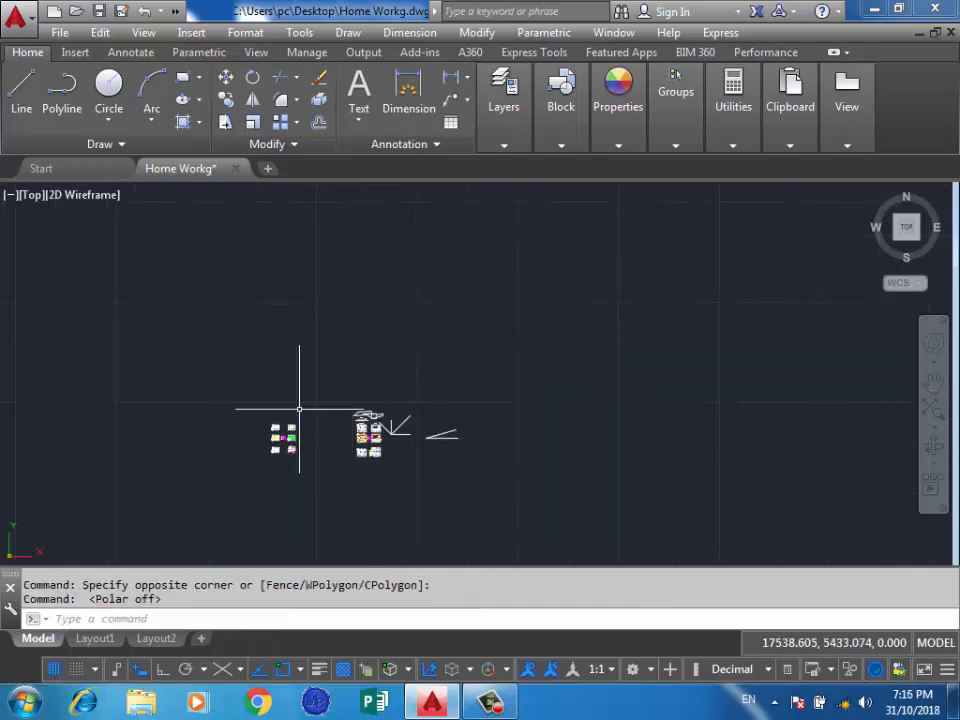
key(F11)
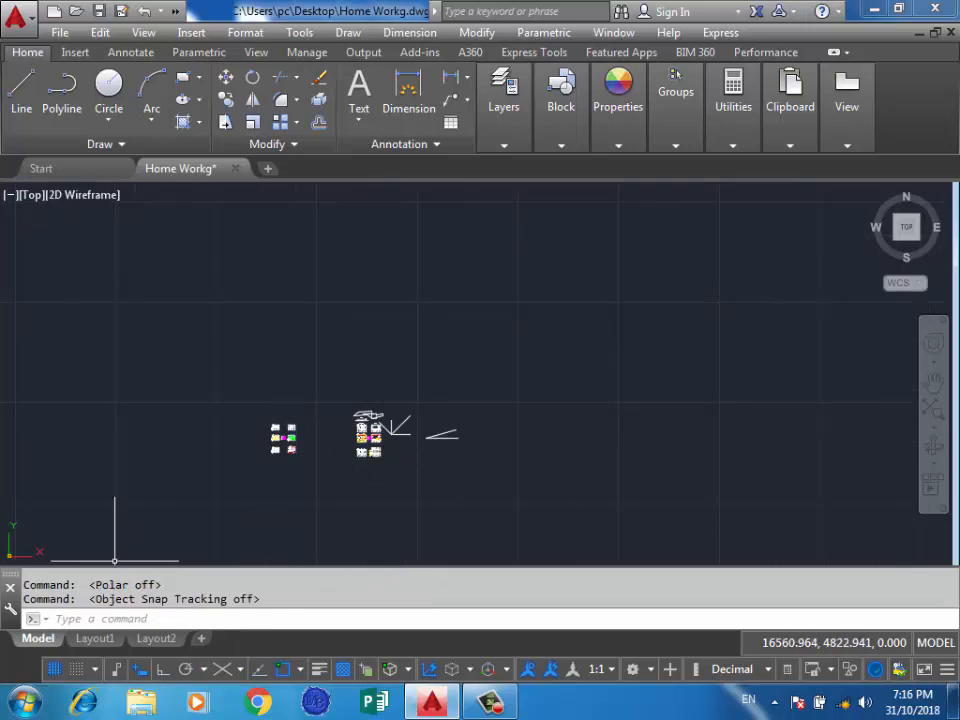
Draw a horizontal line leftward in the empty area above the drawings, turning on Ortho mode to keep it straight.
click(21, 85)
scroll(512, 332, up, 2)
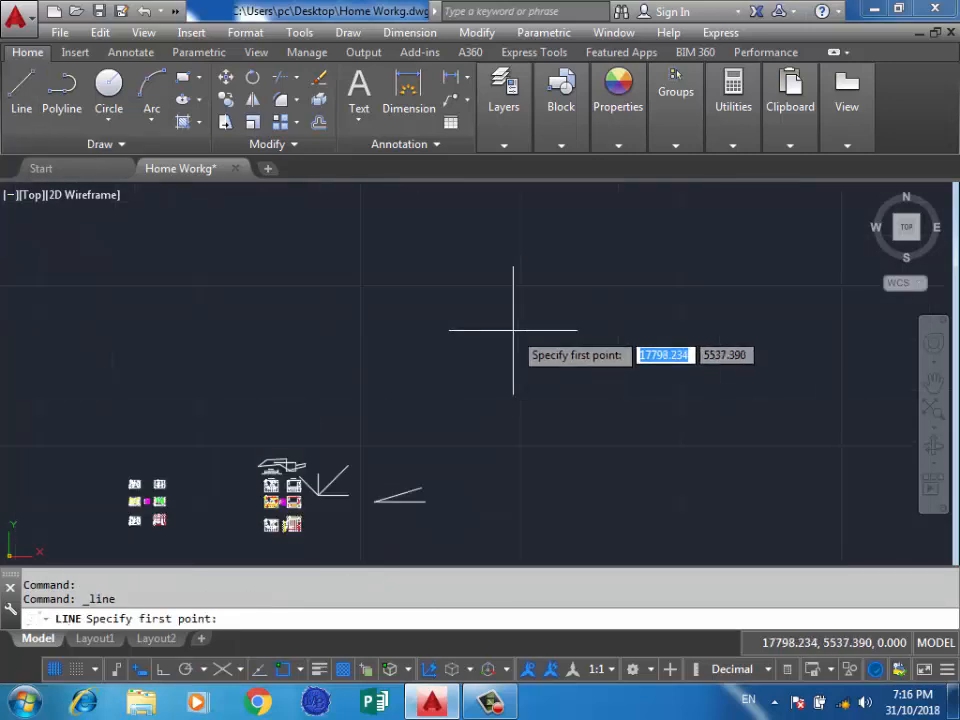
click(606, 305)
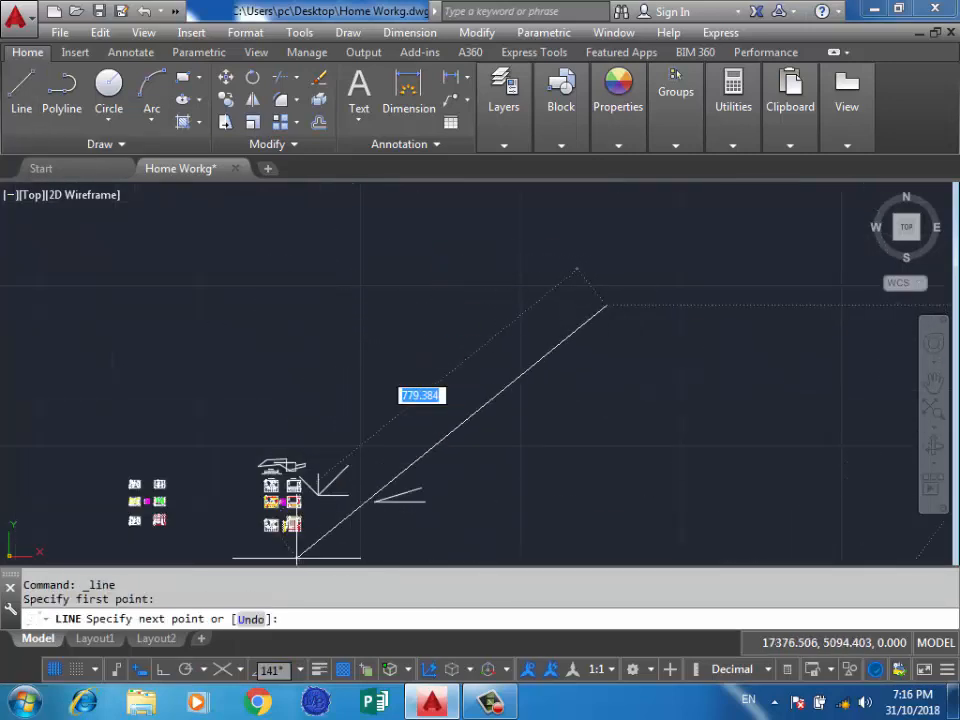
click(162, 669)
click(343, 345)
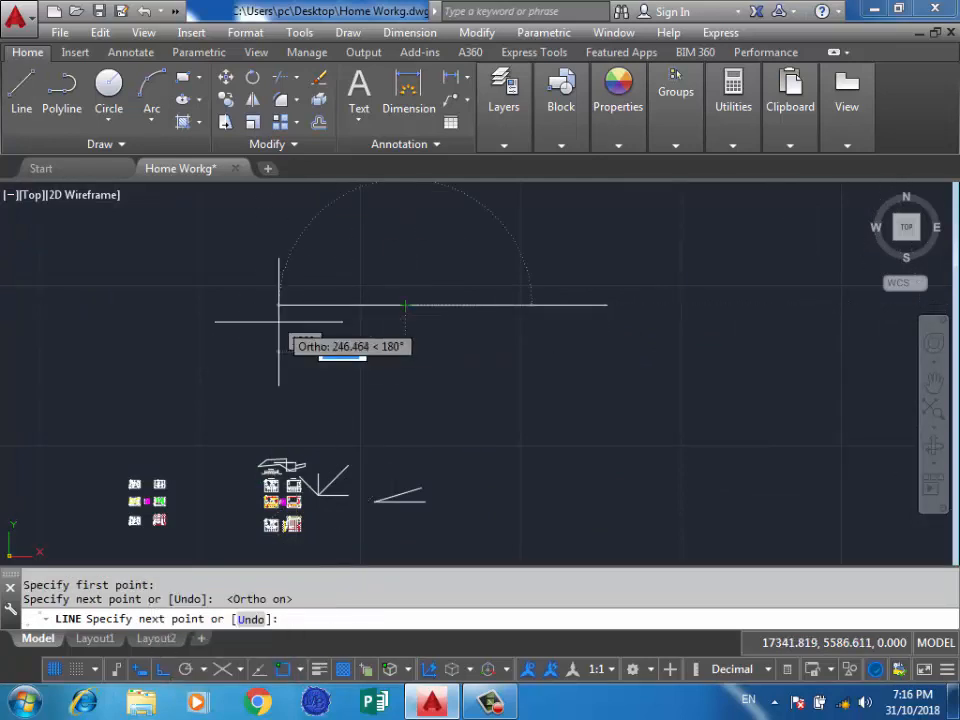
key(Return)
key(Return)
Start a line at the left end of the horizontal line, turn on object snap tracking, and end it without a second point.
click(405, 305)
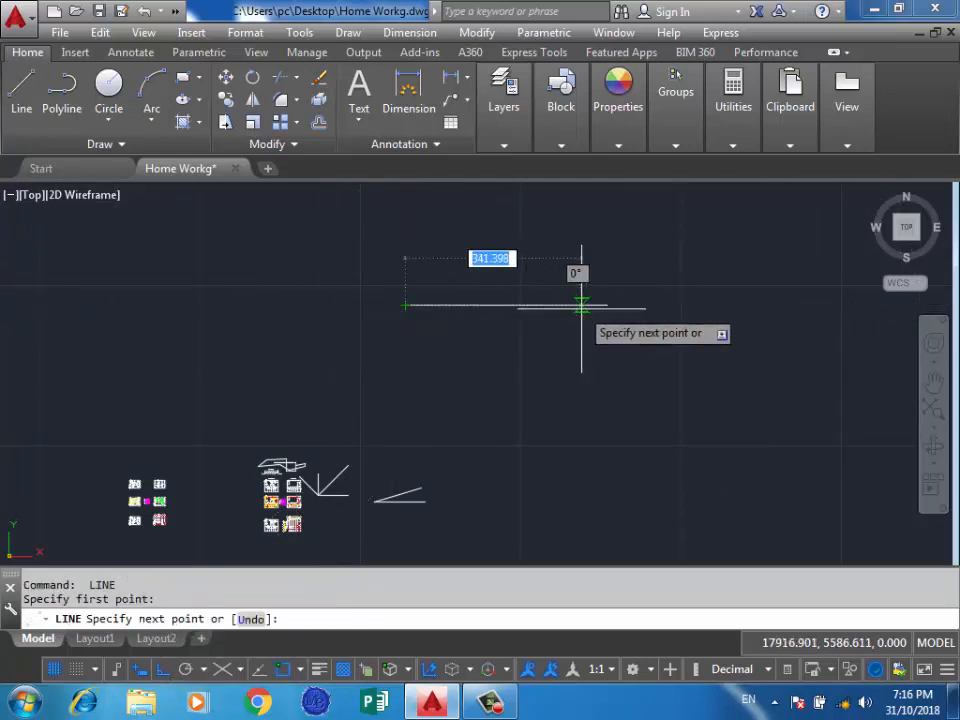
scroll(390, 335, up, 3)
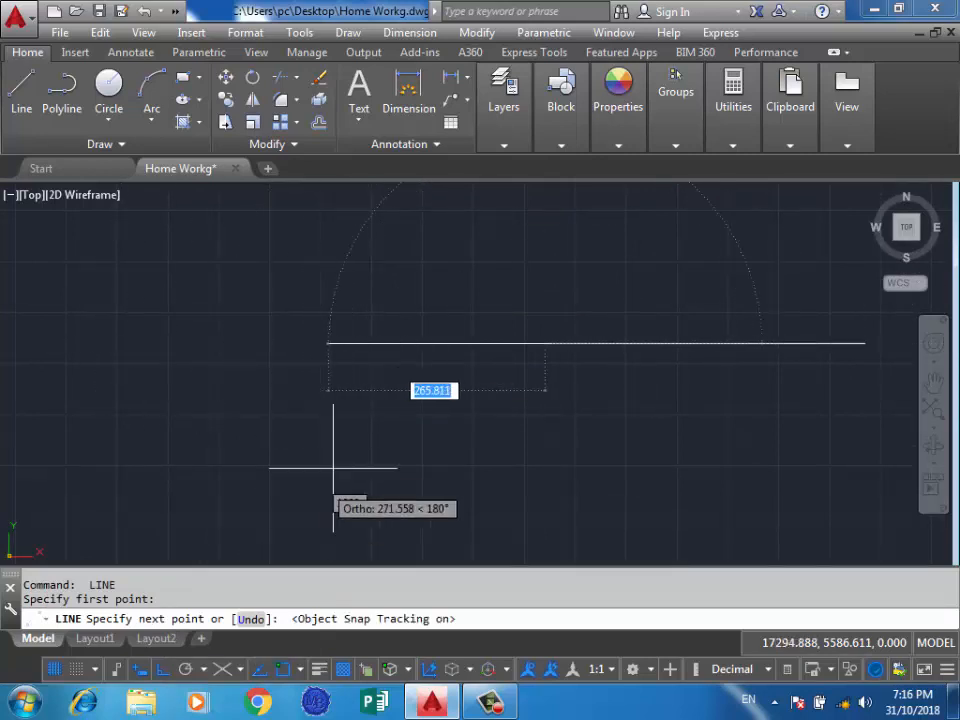
scroll(506, 368, down, 6)
scroll(530, 322, up, 3)
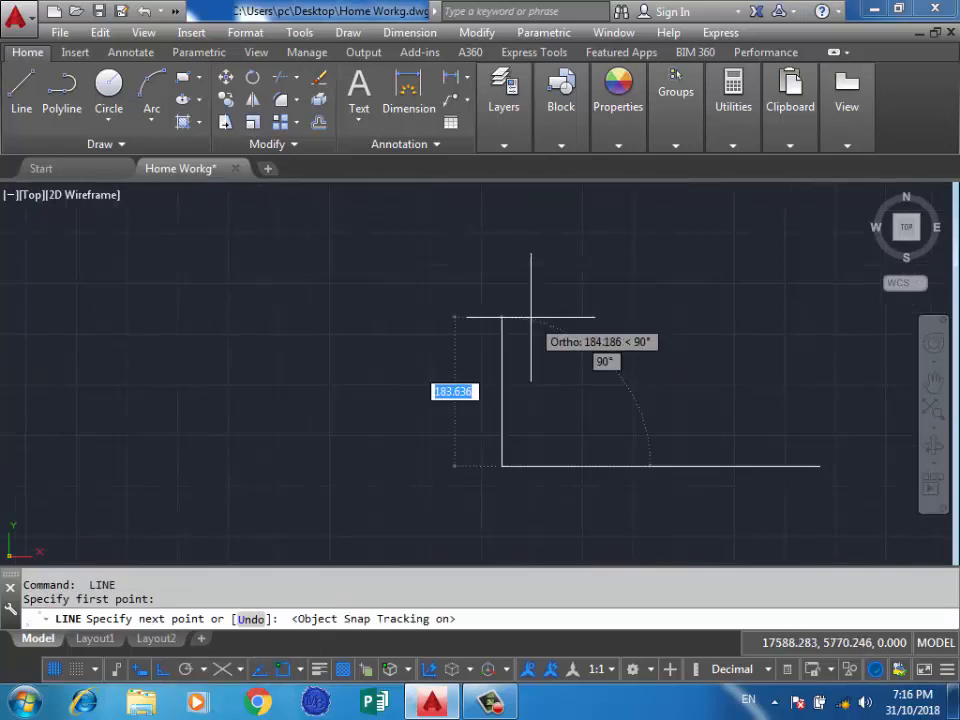
key(Return)
key(Return)
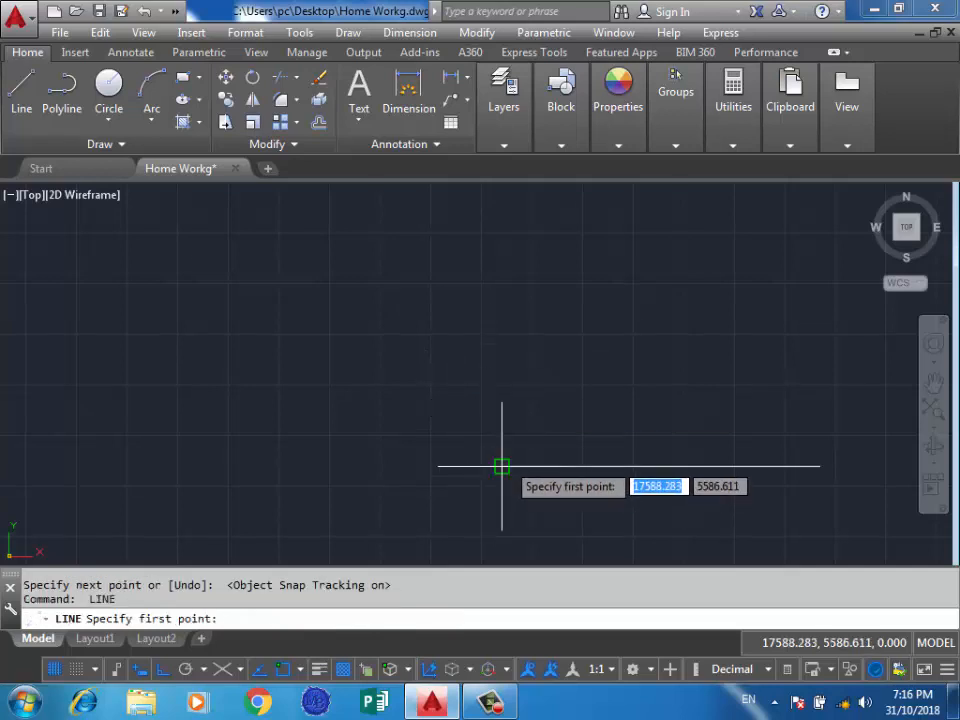
Draw a vertical line about 164 units long from a point tracked above the horizontal line's left end down to that endpoint.
click(502, 332)
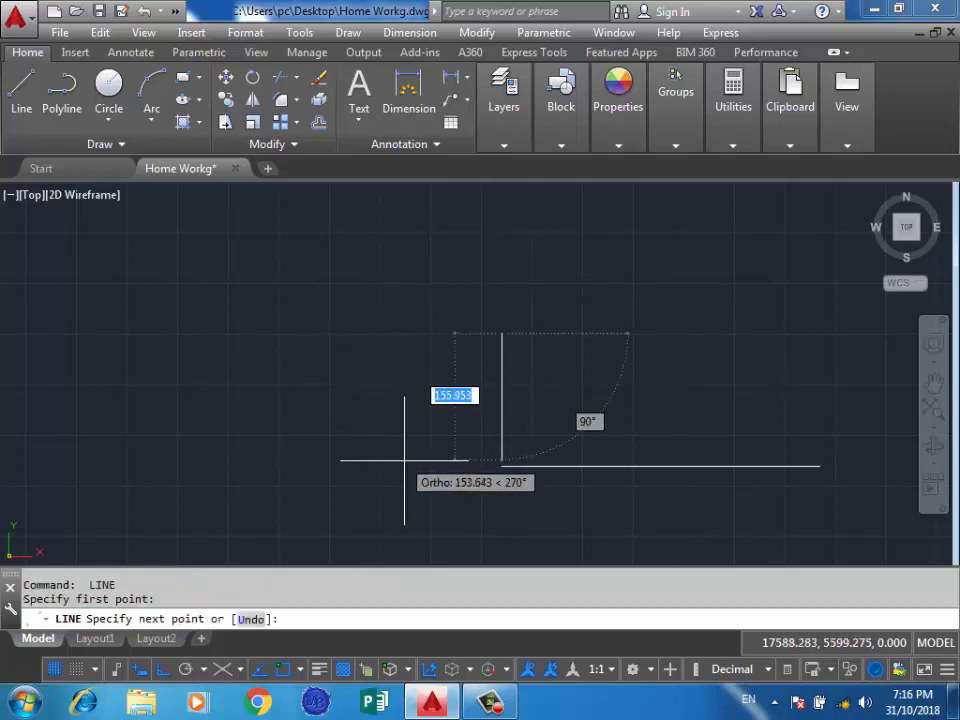
click(502, 465)
key(Return)
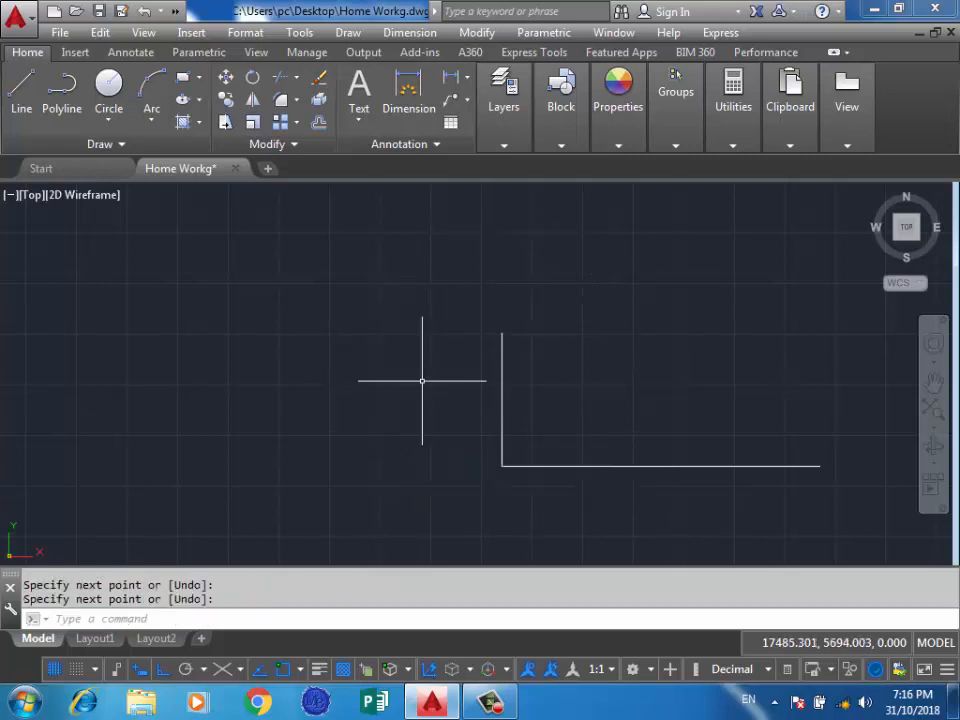
key(Return)
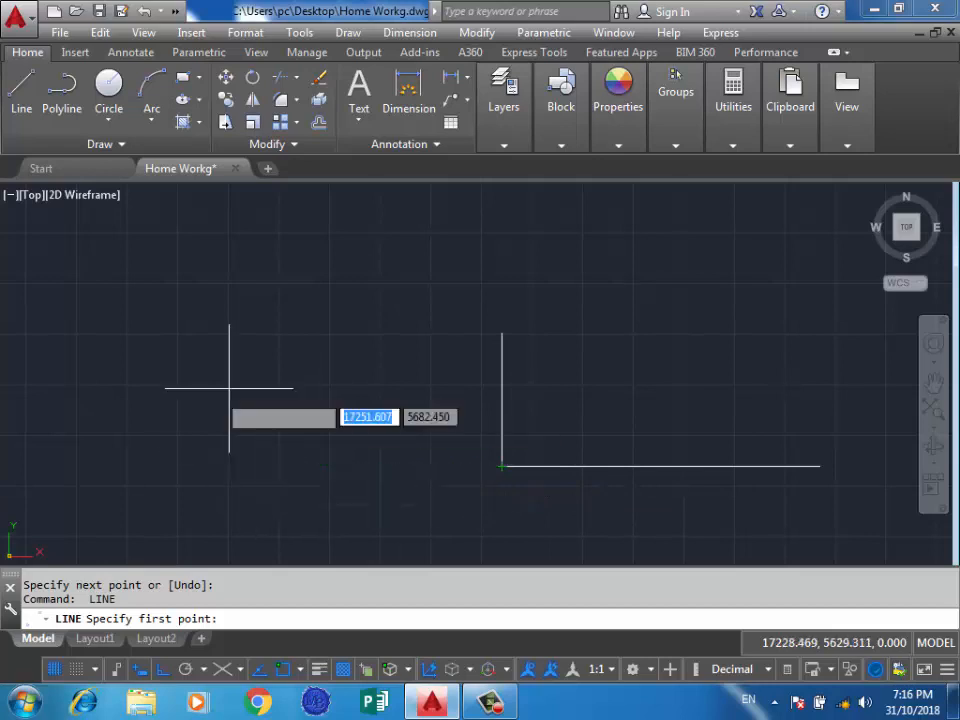
key(Return)
scroll(164, 400, down, 2)
key(Escape)
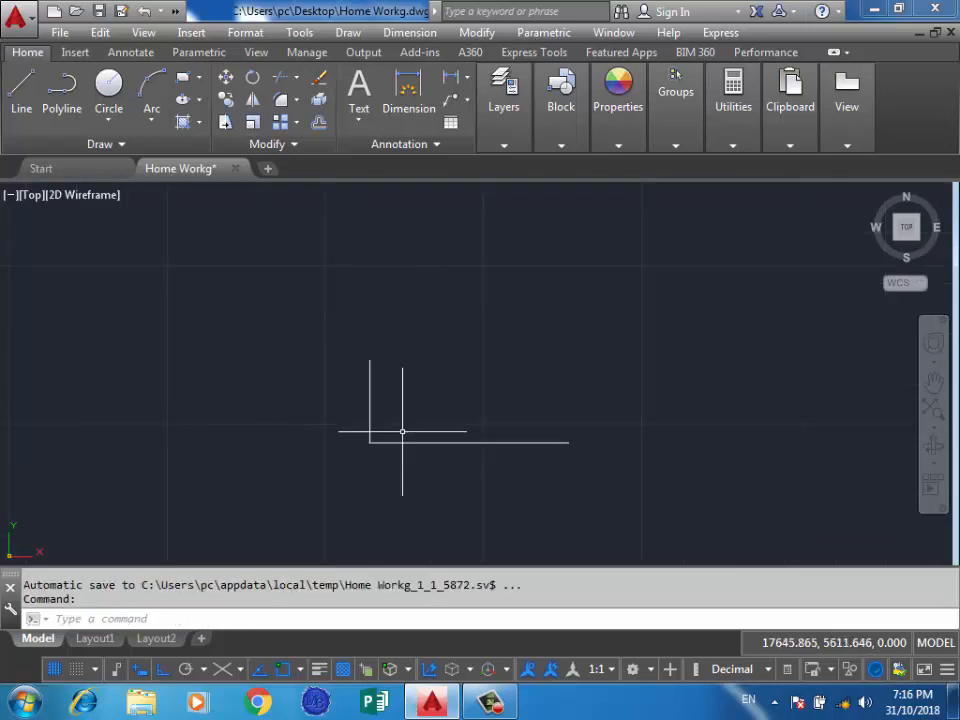
scroll(402, 431, up, 3)
scroll(219, 465, down, 2)
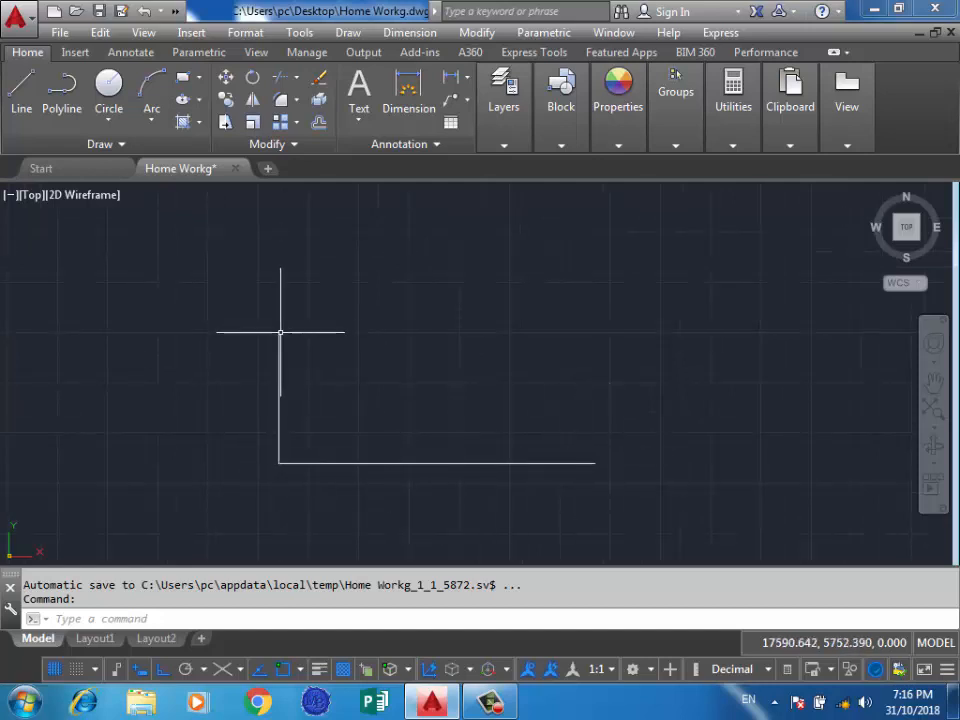
Complete the rectangle's right and upper sides with lines, finding the missing corner by tracking from both free line ends.
click(21, 85)
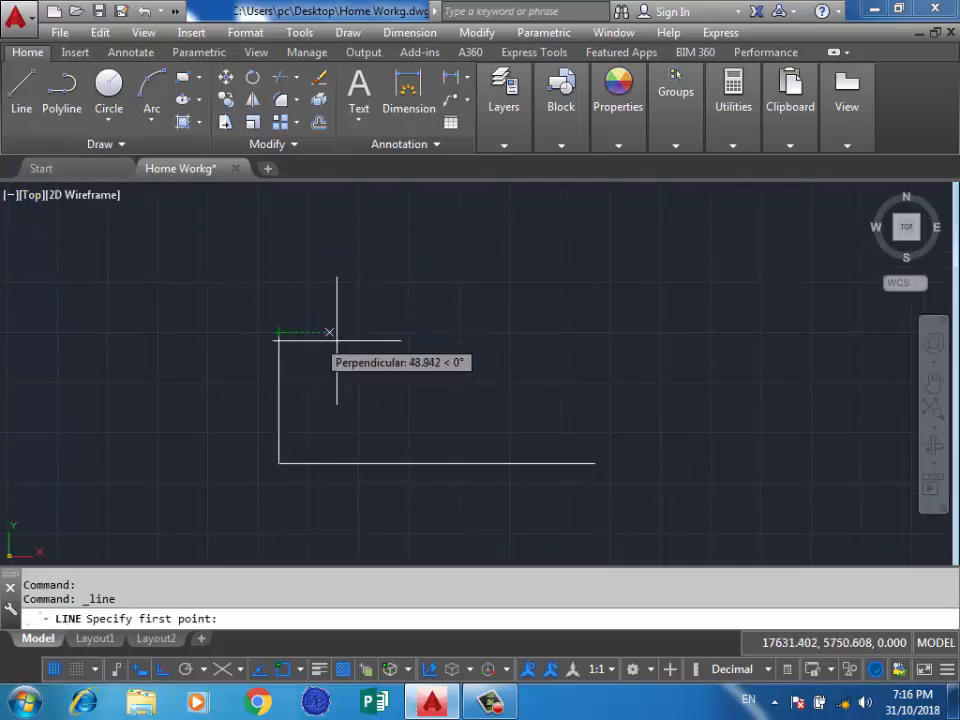
click(595, 333)
click(595, 462)
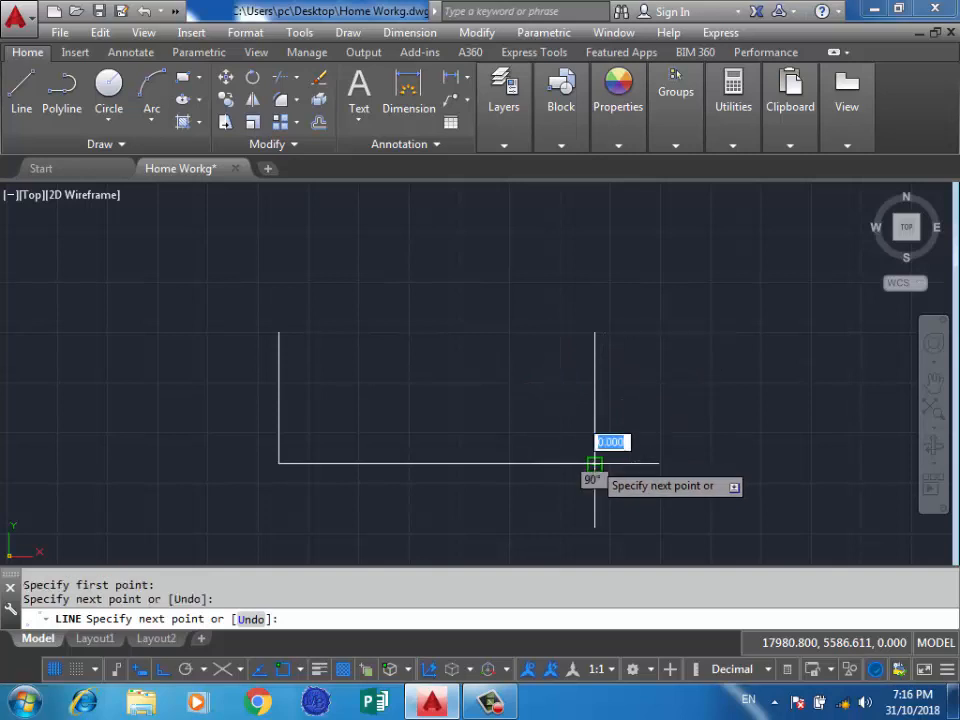
click(595, 333)
click(279, 333)
key(Return)
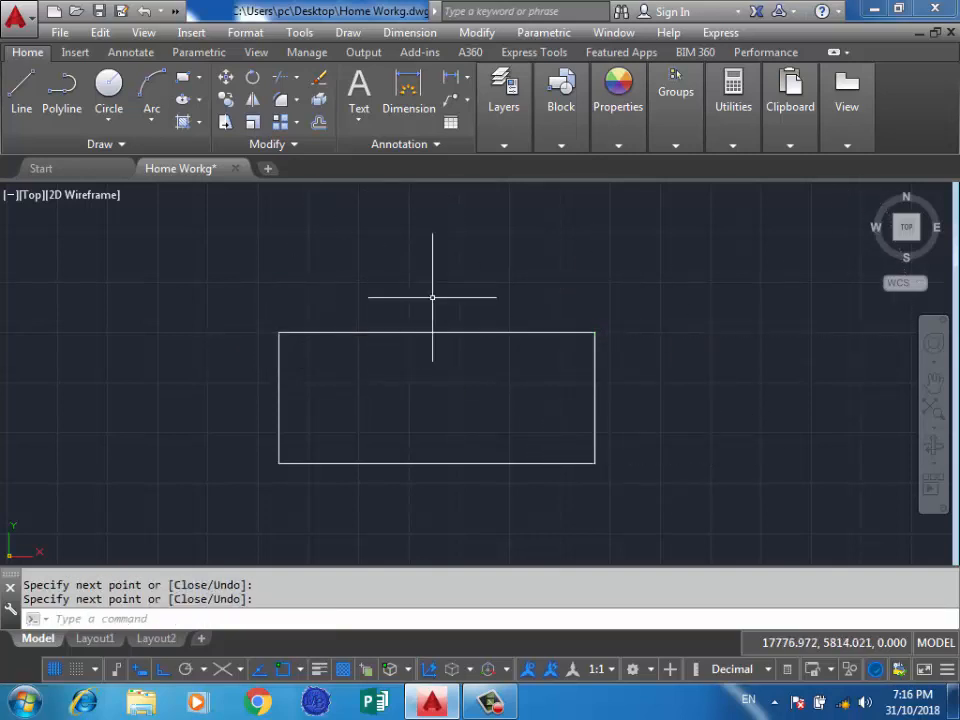
Turn off object snap tracking.
key(F11)
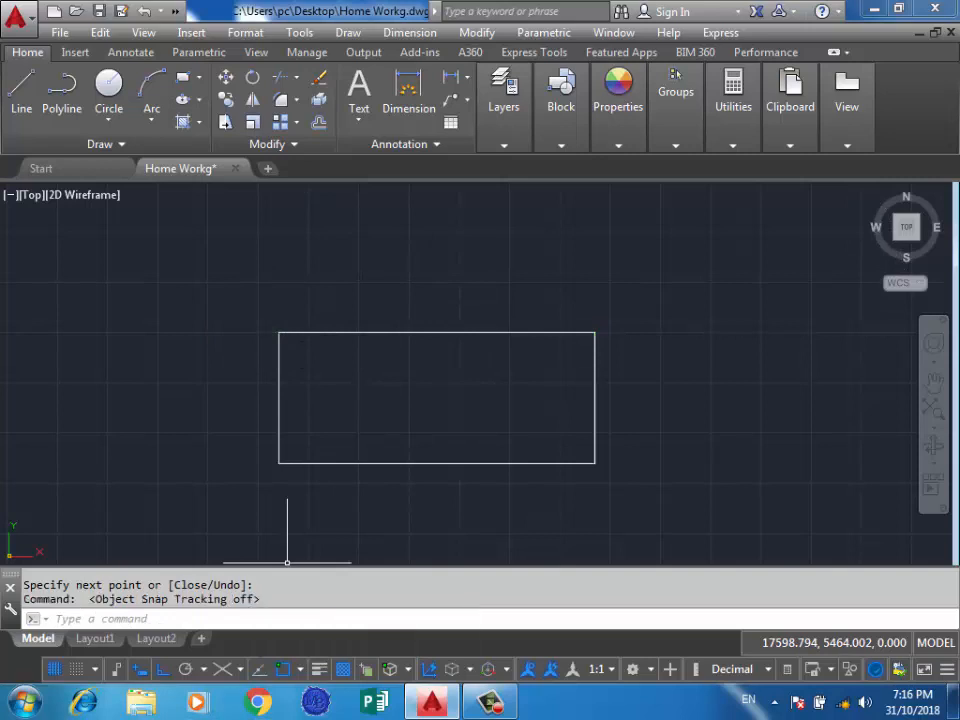
scroll(444, 444, down, 4)
scroll(433, 446, up, 4)
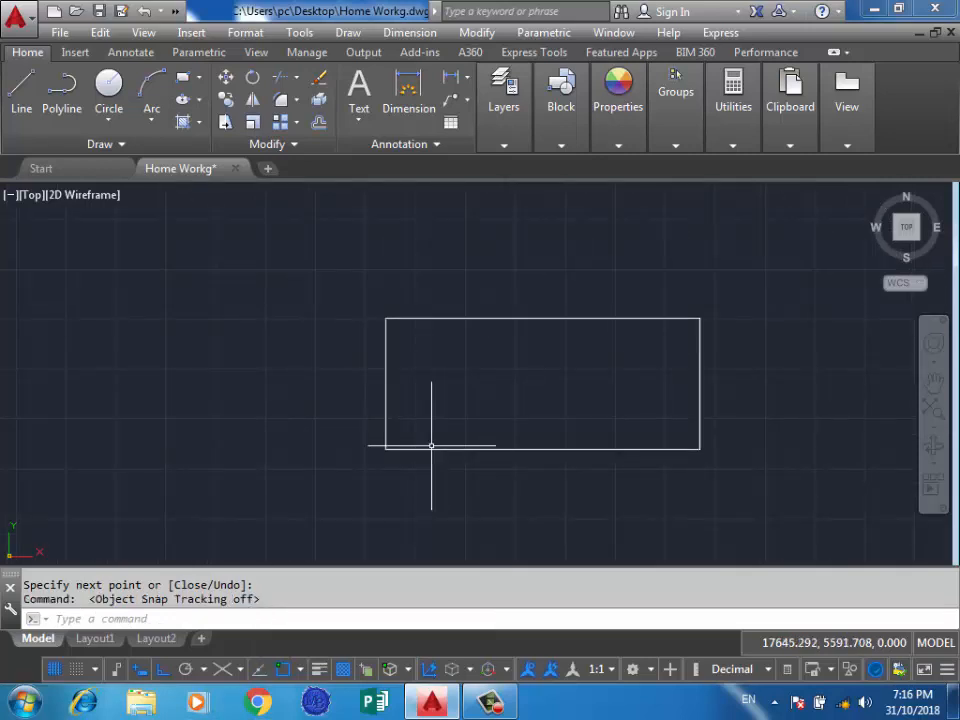
scroll(466, 449, down, 2)
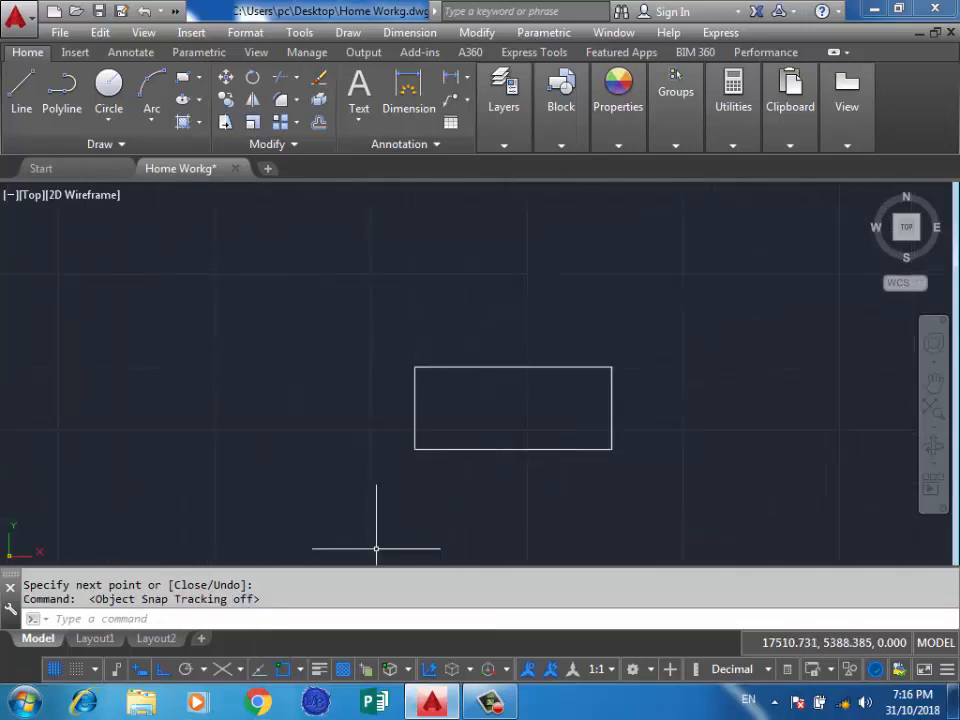
Review the list of running object snap modes, then close it and view the rectangle's upper edge.
shift+right_click(270, 546)
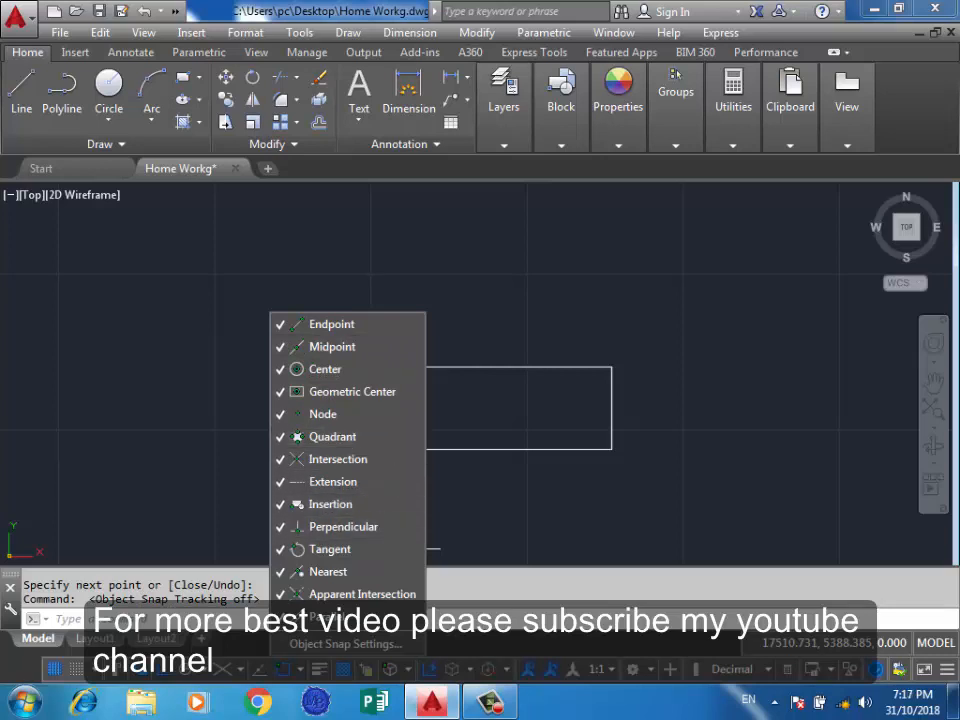
click(472, 307)
click(509, 333)
scroll(597, 366, up, 3)
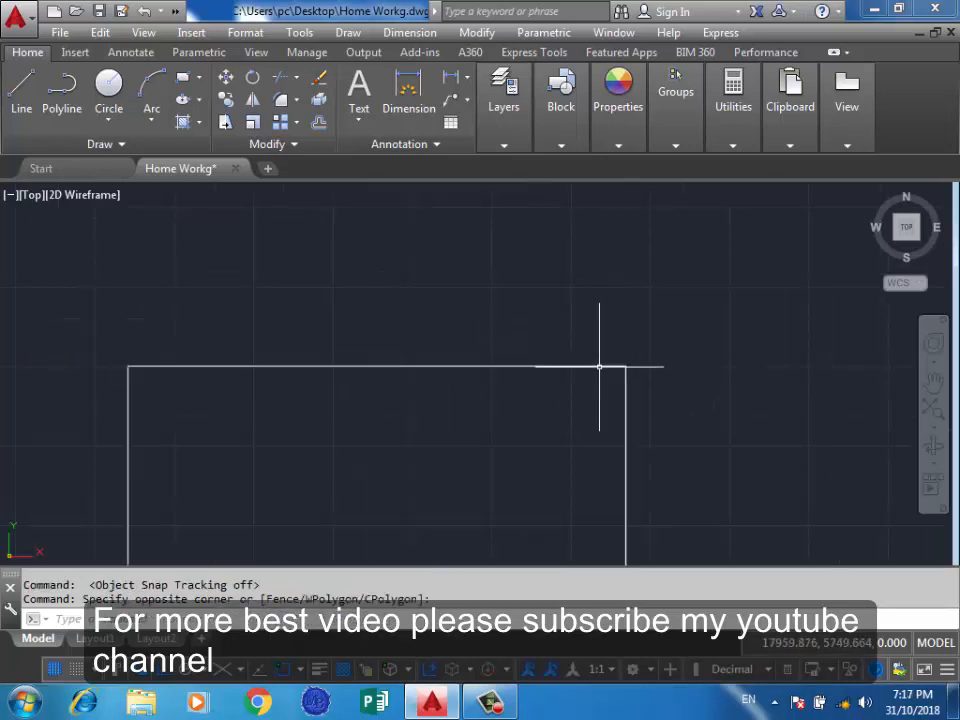
scroll(731, 349, down, 2)
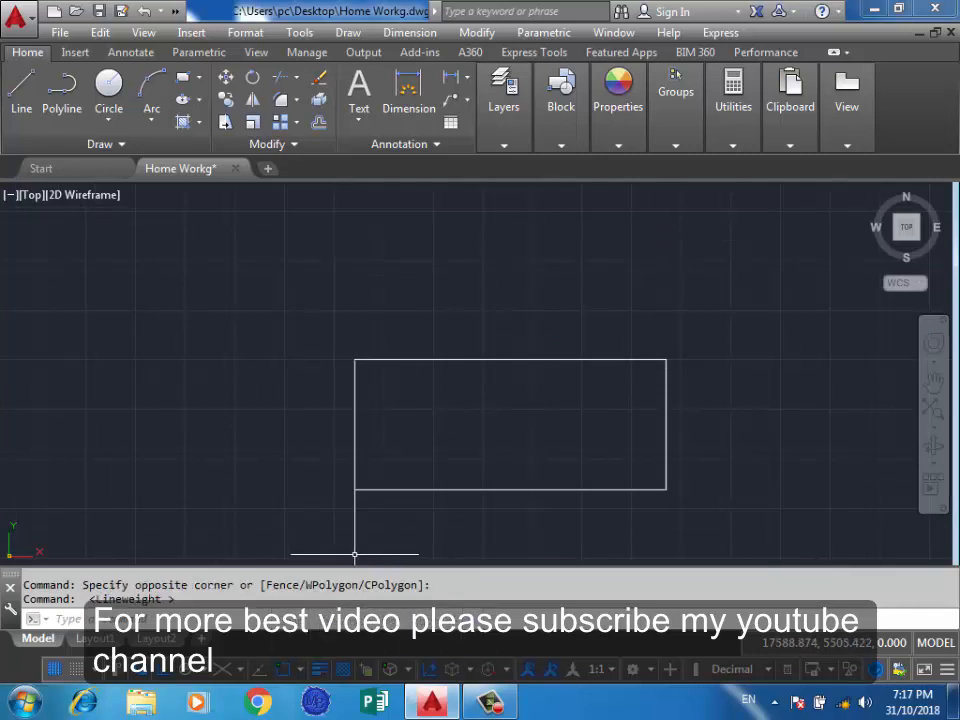
Clear all the running object snap modes and enable only Endpoint.
click(300, 669)
click(333, 324)
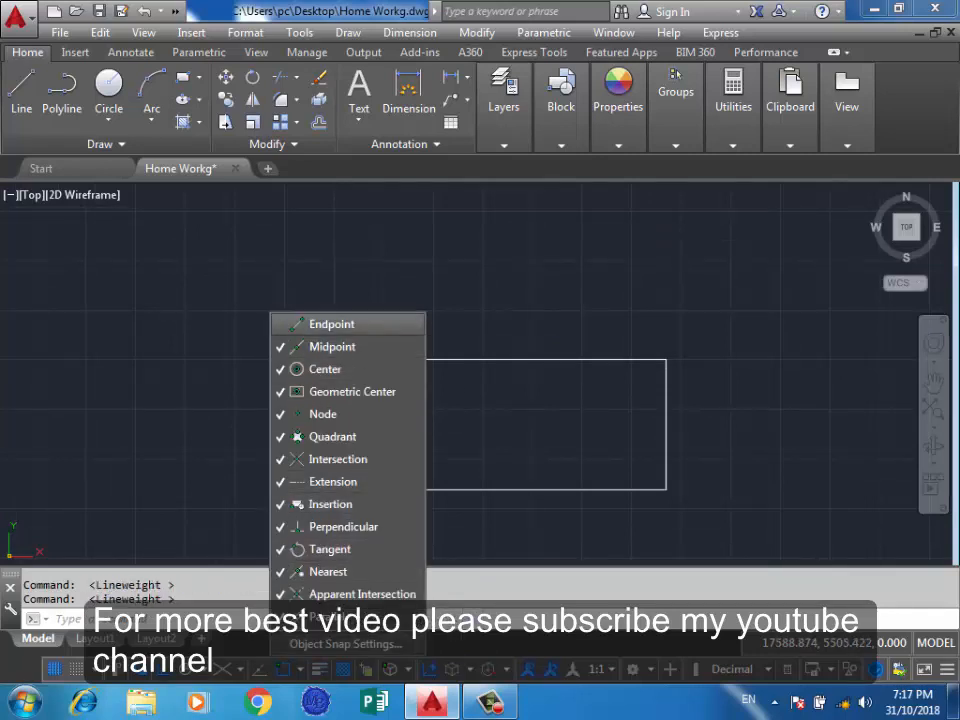
click(333, 347)
click(325, 369)
click(352, 391)
click(323, 414)
click(332, 436)
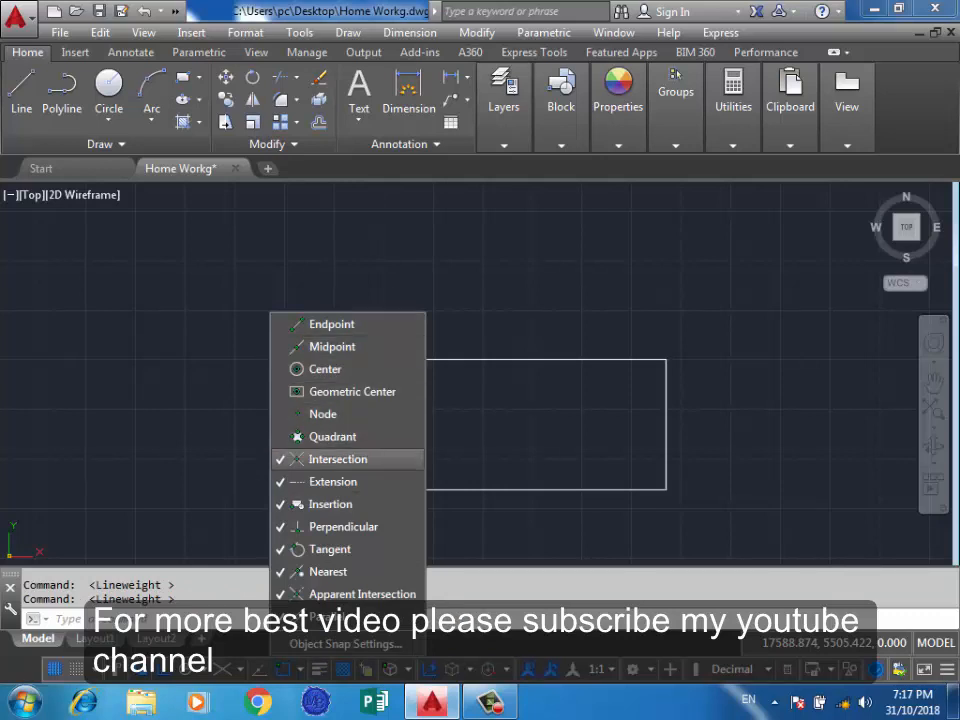
click(338, 459)
click(330, 504)
click(343, 526)
click(330, 549)
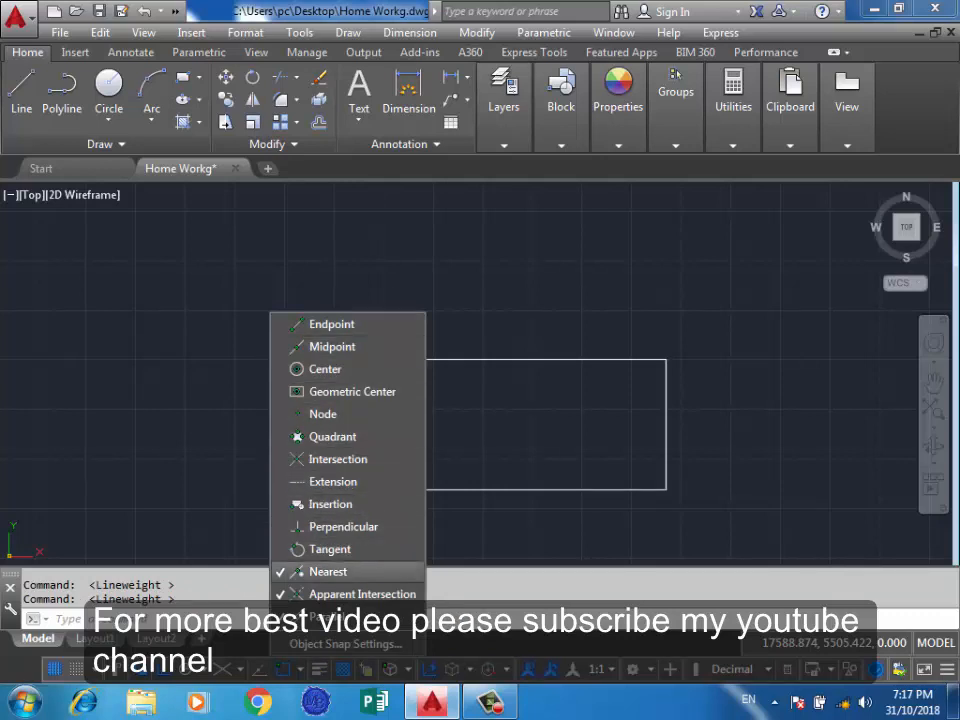
click(328, 571)
click(362, 594)
click(327, 617)
click(331, 324)
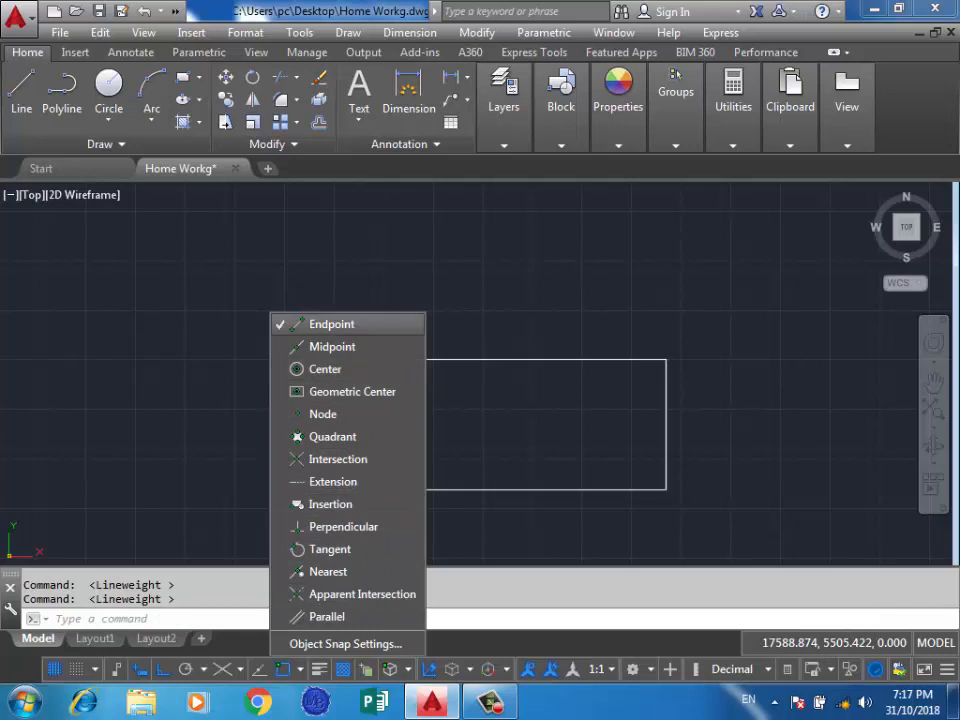
Draw a line from the rectangle's upper-left corner to its lower-left corner by snapping to the endpoints.
click(21, 95)
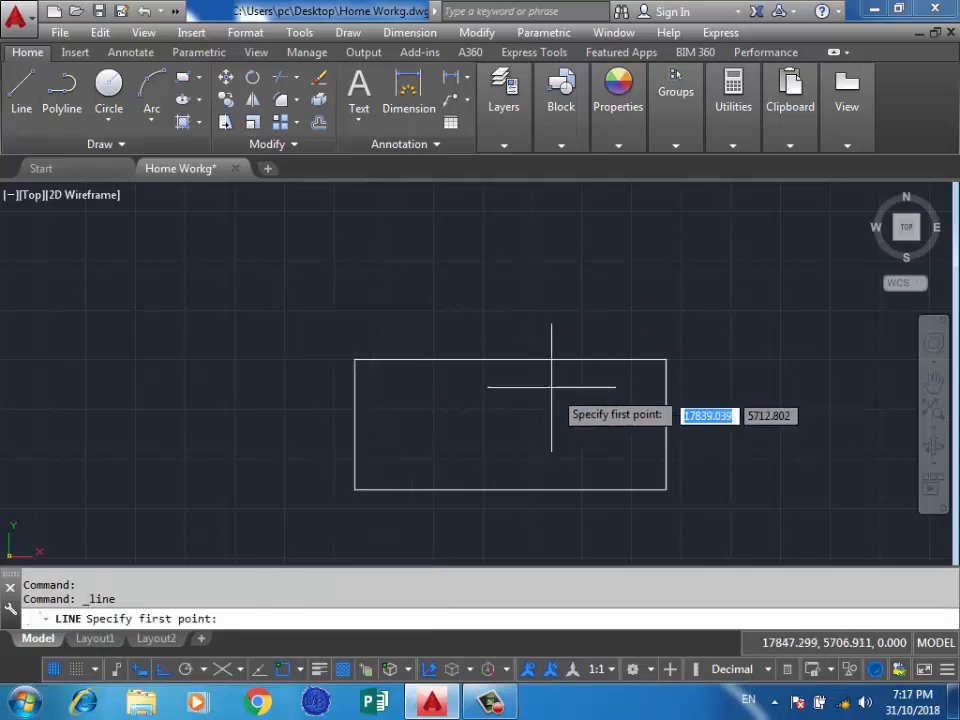
click(354, 359)
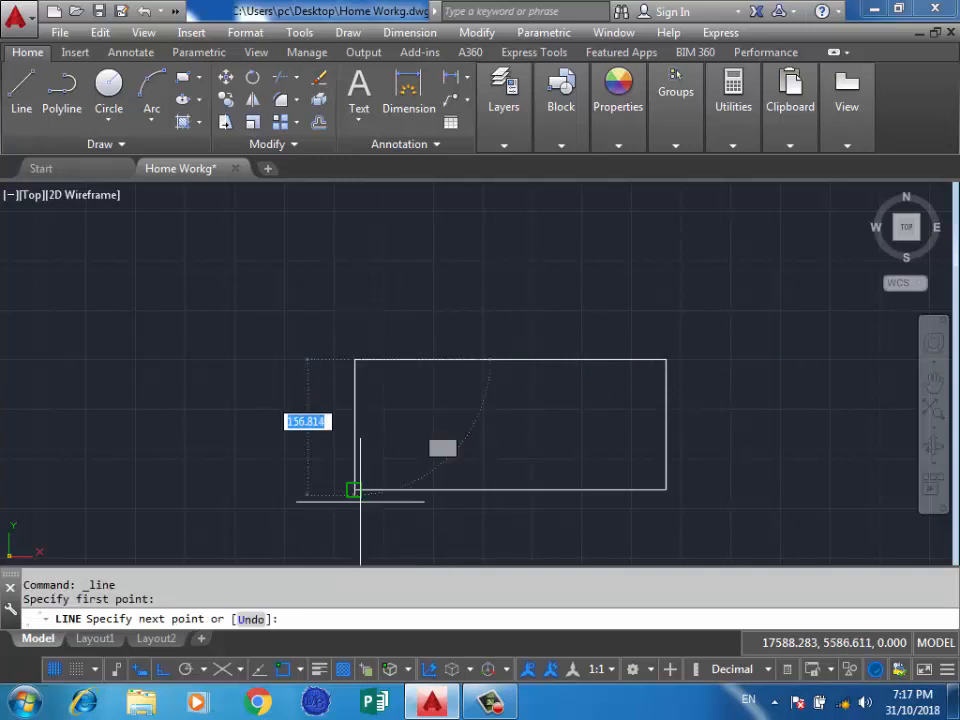
click(354, 489)
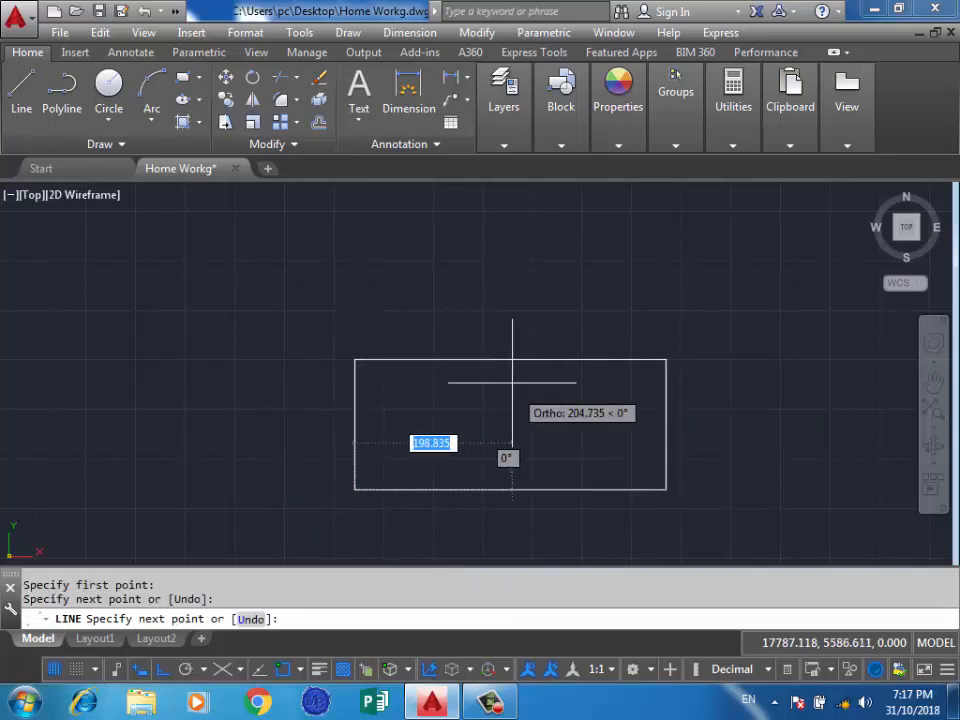
Enable the Midpoint snap and continue the line through the midpoints of the rectangle's lower, upper, right and left sides.
click(296, 669)
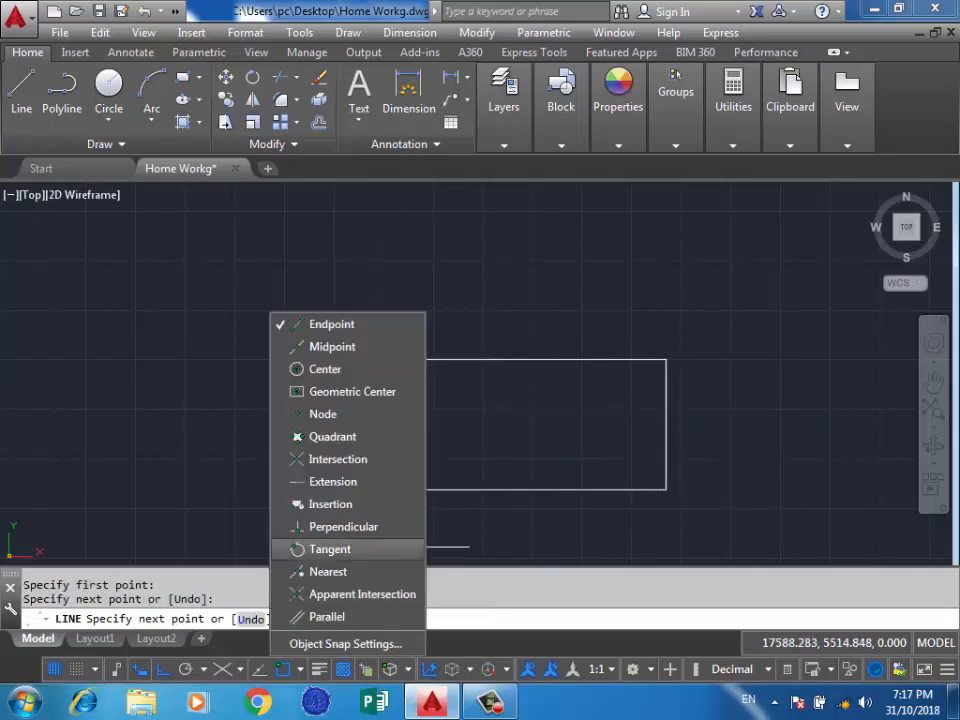
click(332, 346)
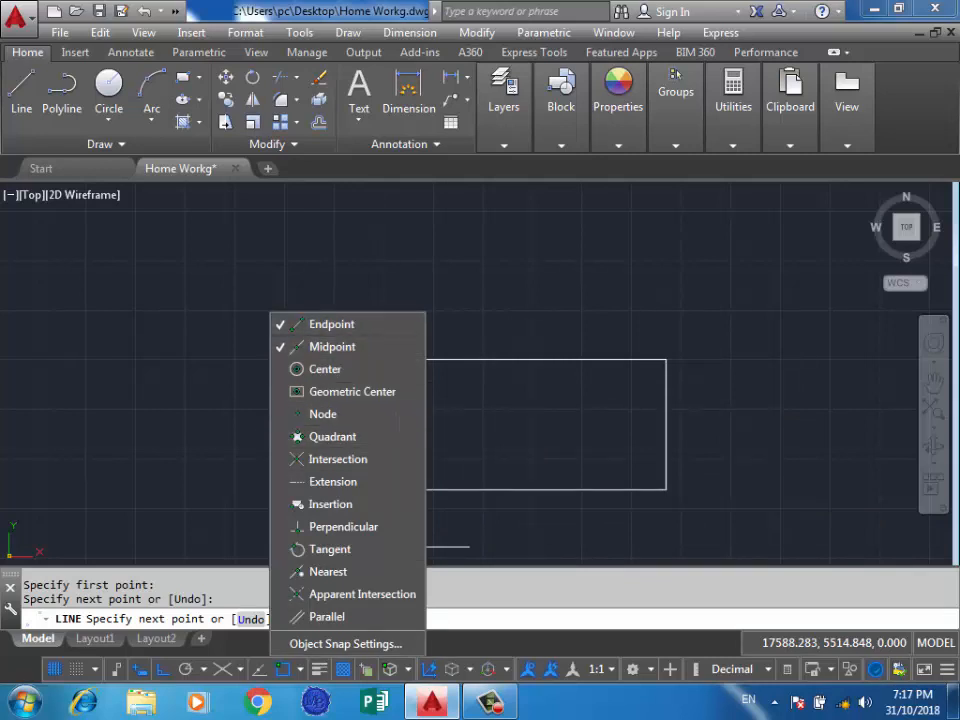
click(500, 485)
click(510, 490)
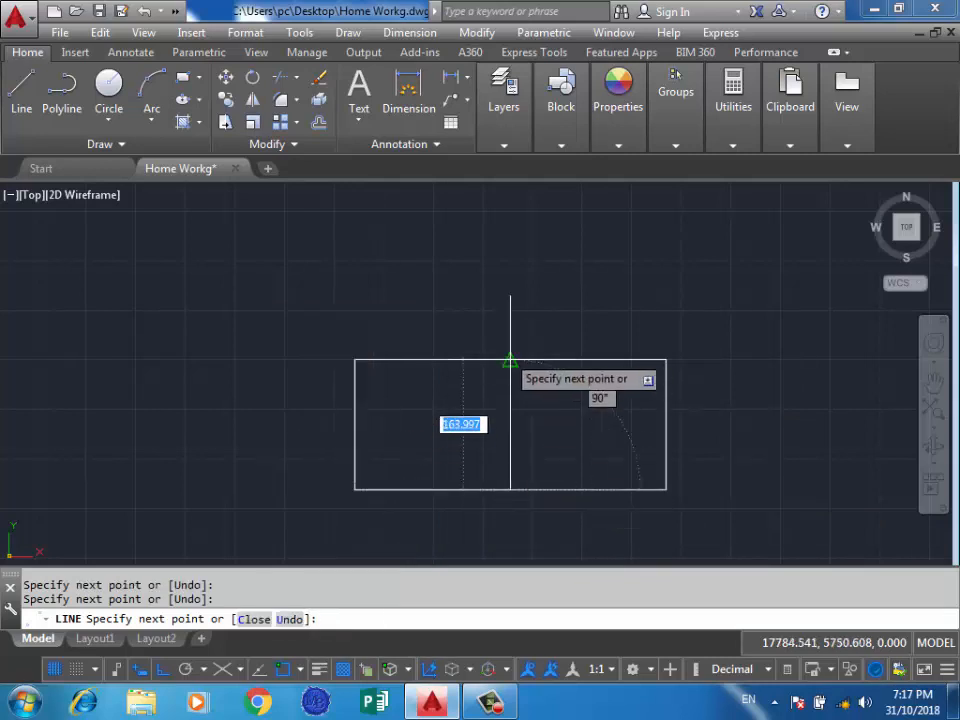
click(510, 360)
click(666, 424)
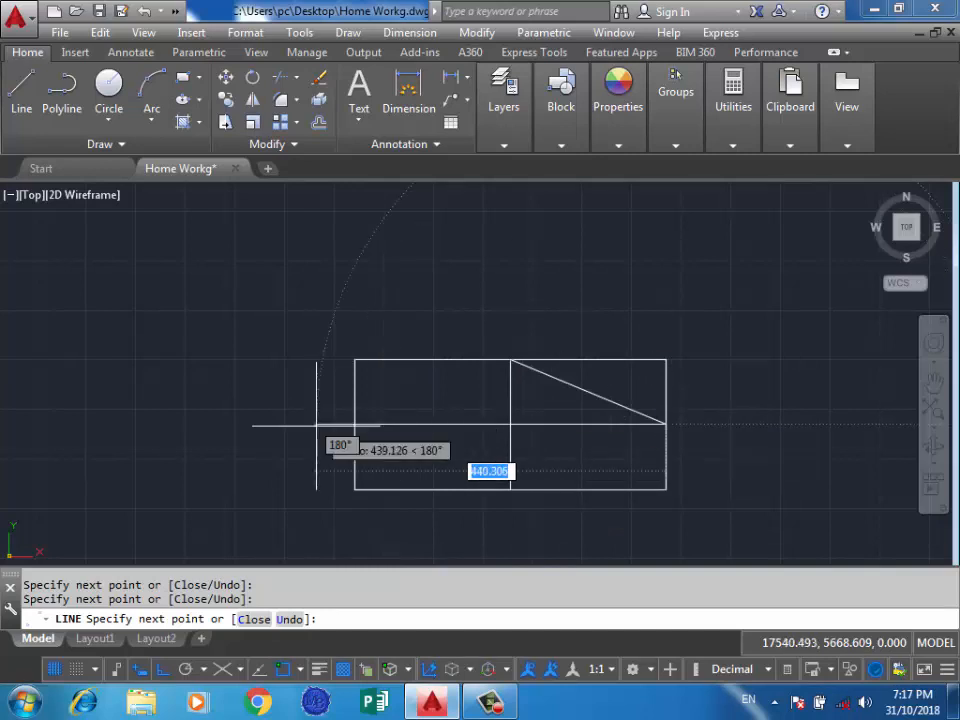
click(355, 424)
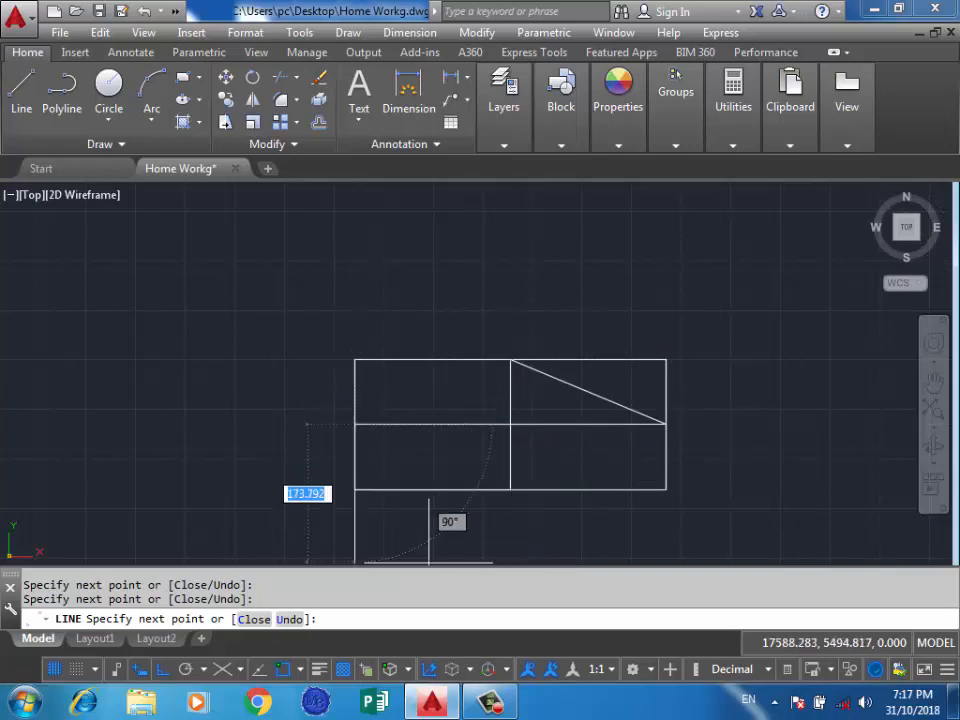
Enable the Center and Quadrant object snaps and draw a circle in the empty area above the rectangle.
shift+right_click(272, 545)
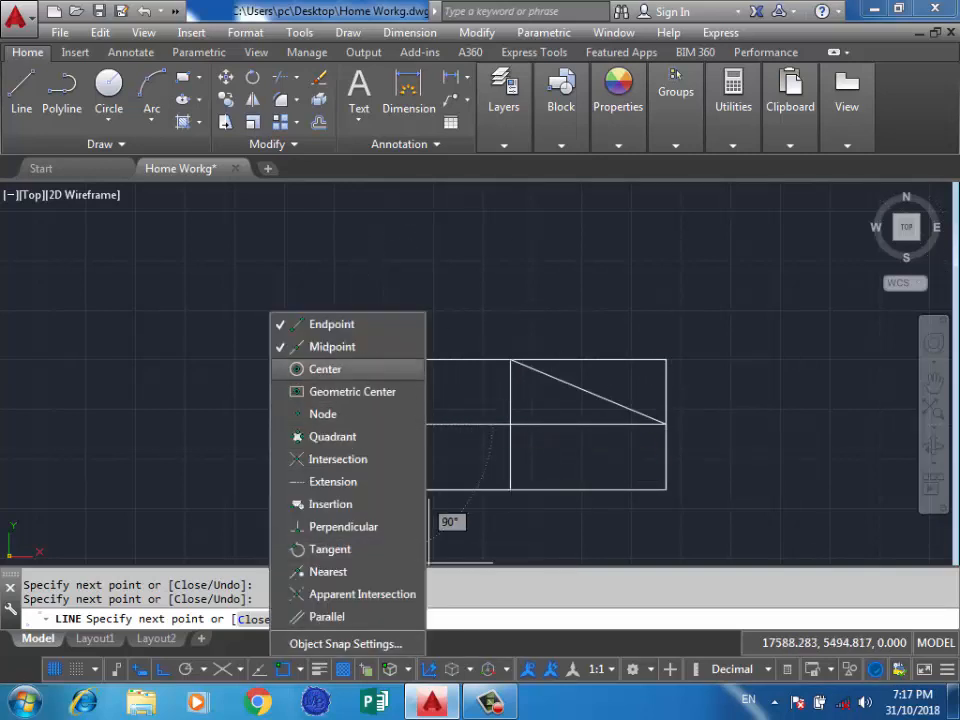
click(332, 437)
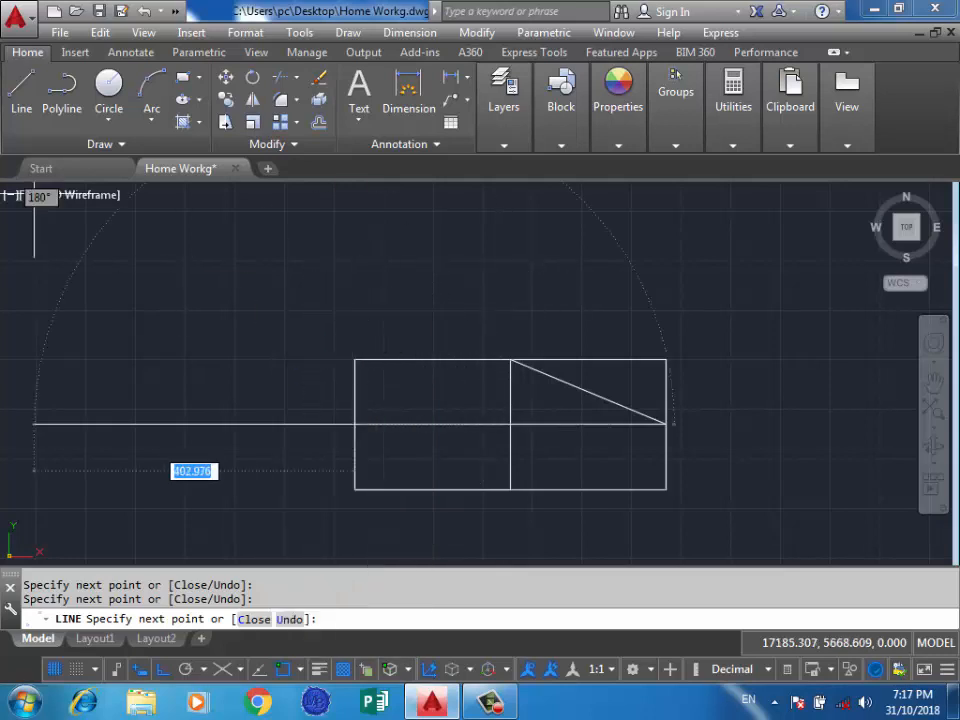
click(109, 86)
scroll(227, 406, down, 4)
scroll(363, 273, up, 2)
click(403, 282)
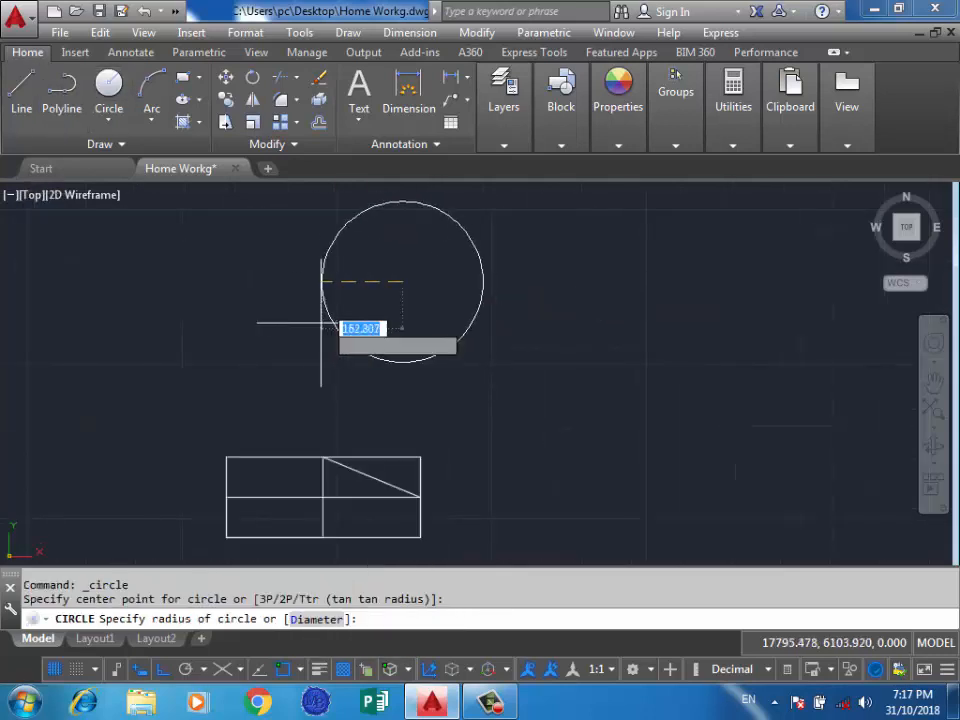
click(304, 337)
scroll(335, 332, down, 2)
scroll(429, 386, up, 2)
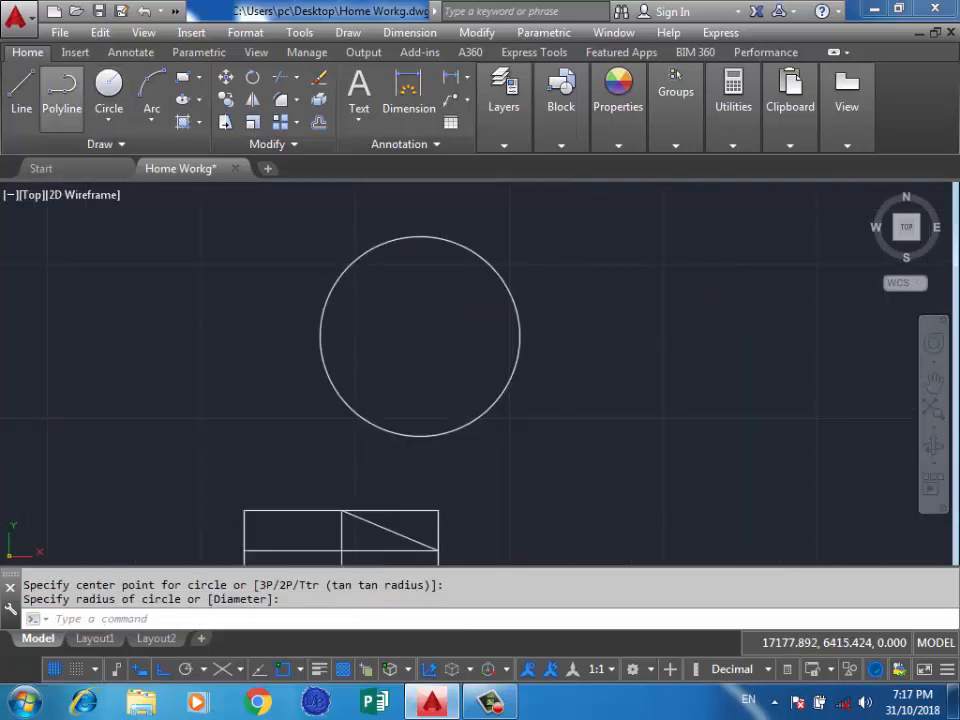
Turn off the Center object snap and try starting a line from the rectangle's left-side midpoint.
click(21, 86)
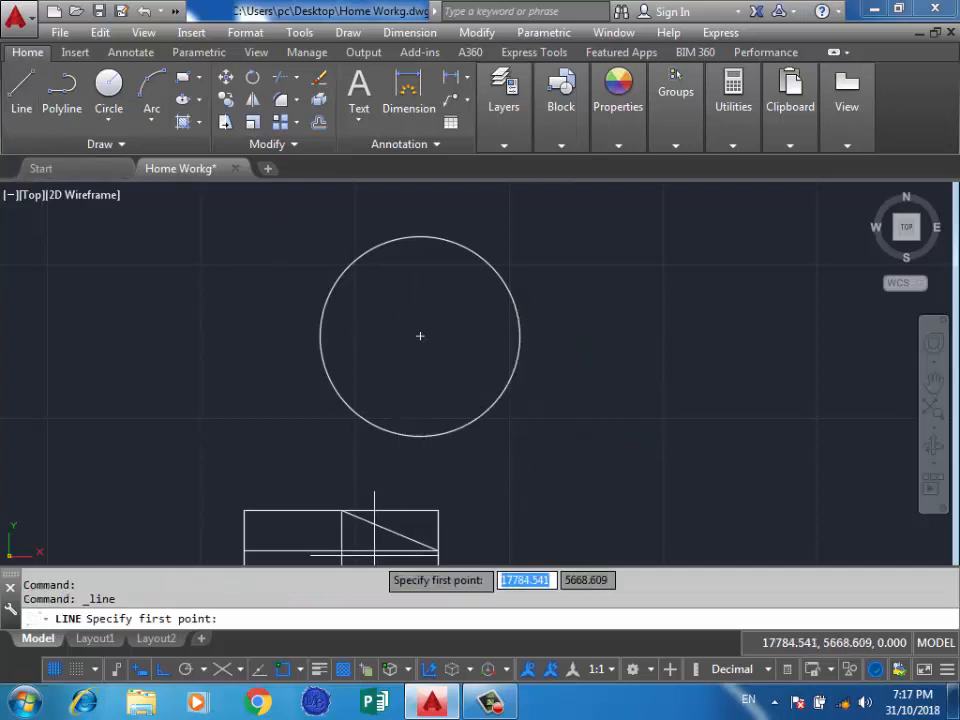
click(300, 669)
click(326, 369)
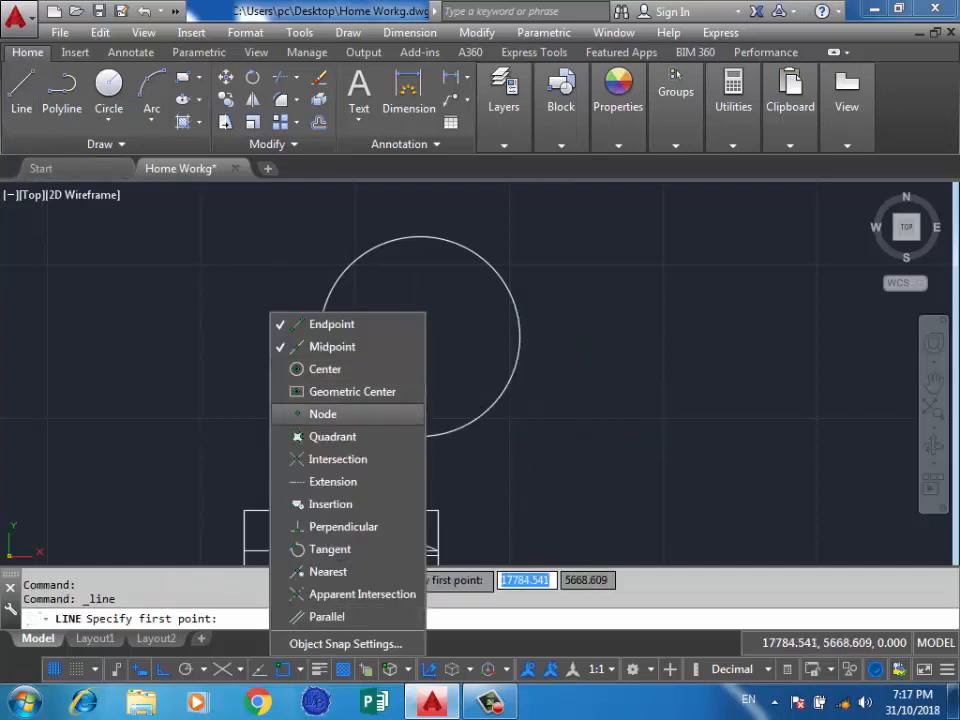
click(721, 400)
click(244, 550)
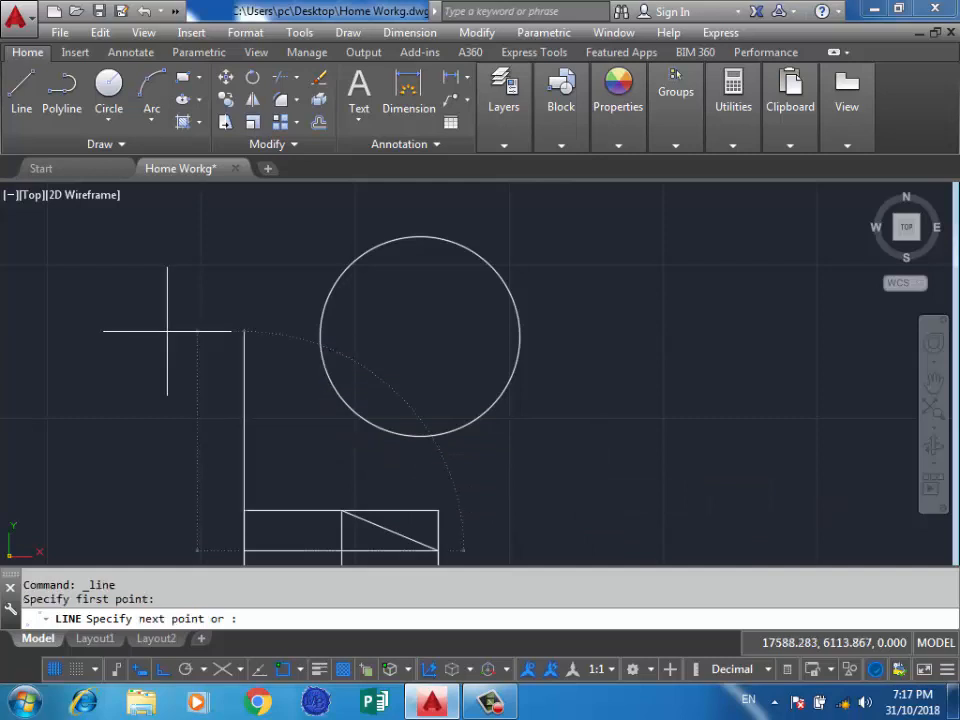
key(Return)
key(Return)
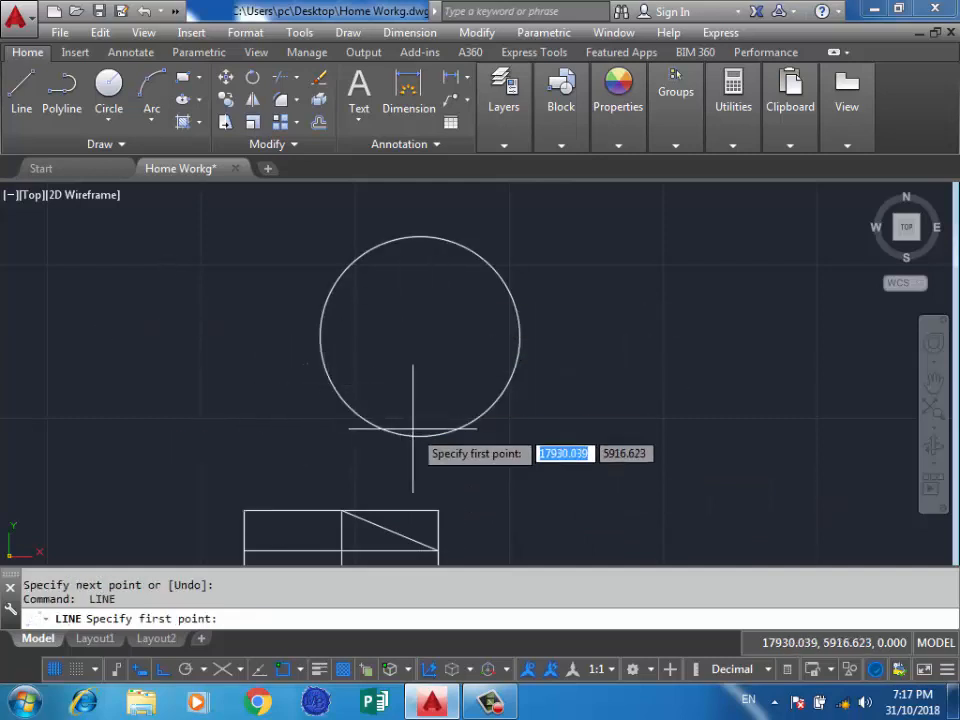
Enable the Center object snap and draw a line from the rectangle's left-side midpoint to the circle's center and straight up past the circle.
scroll(419, 375, down, 3)
scroll(521, 343, up, 5)
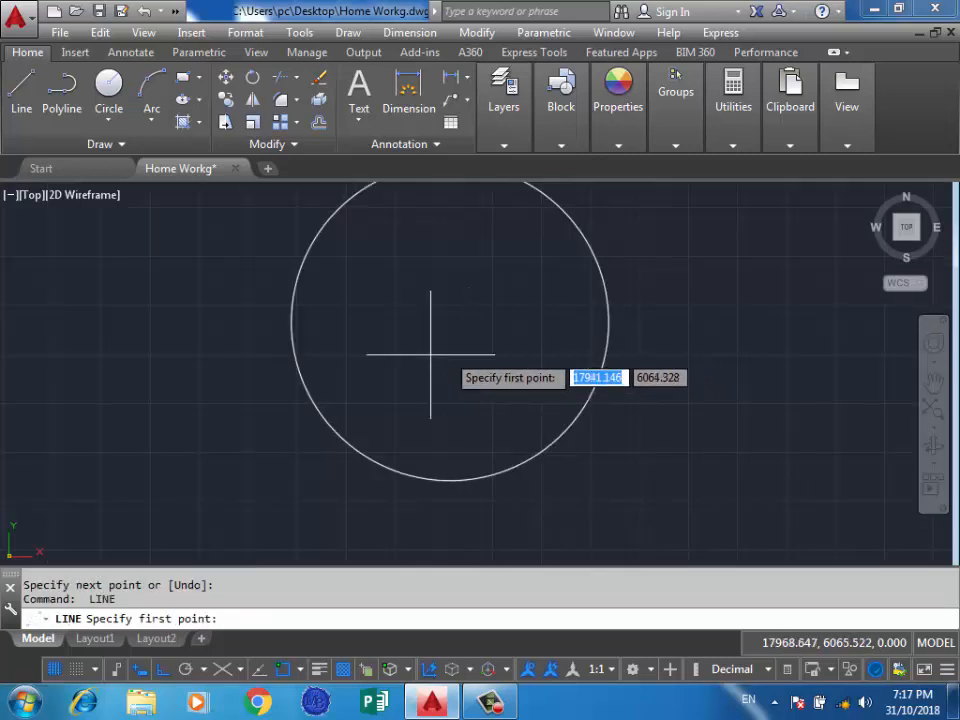
scroll(435, 354, down, 4)
scroll(451, 440, down, 2)
scroll(486, 396, up, 3)
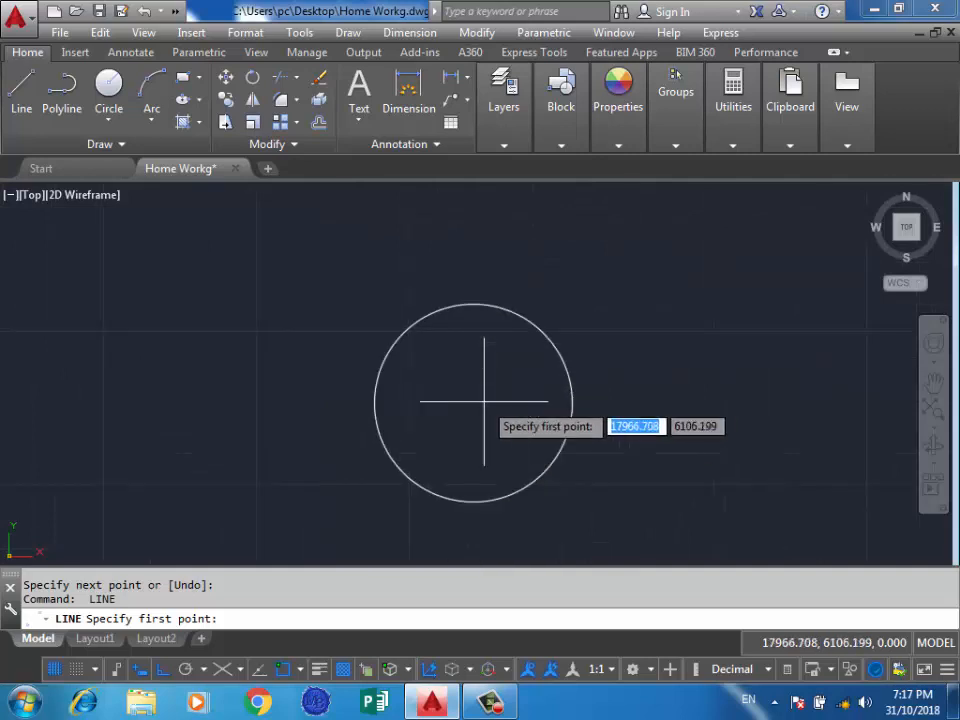
click(298, 669)
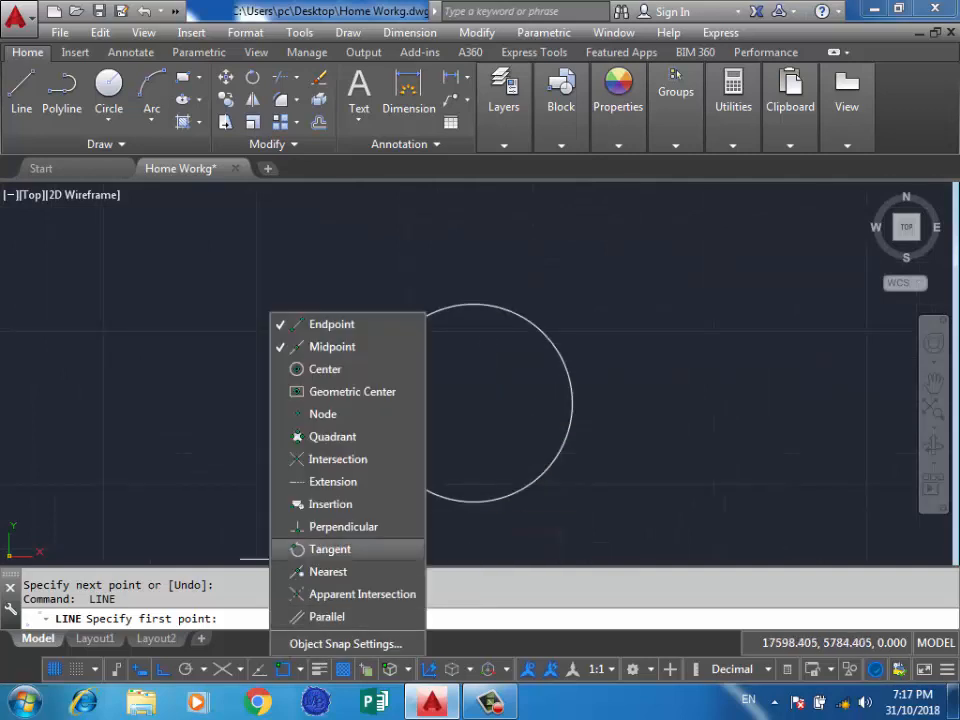
click(325, 369)
click(650, 390)
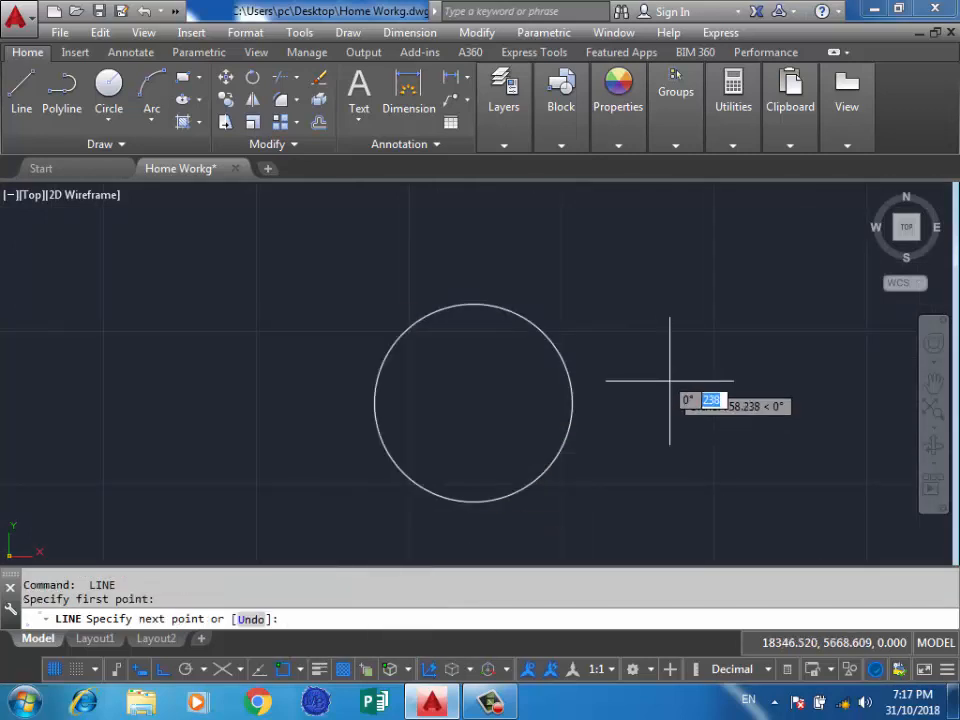
click(473, 403)
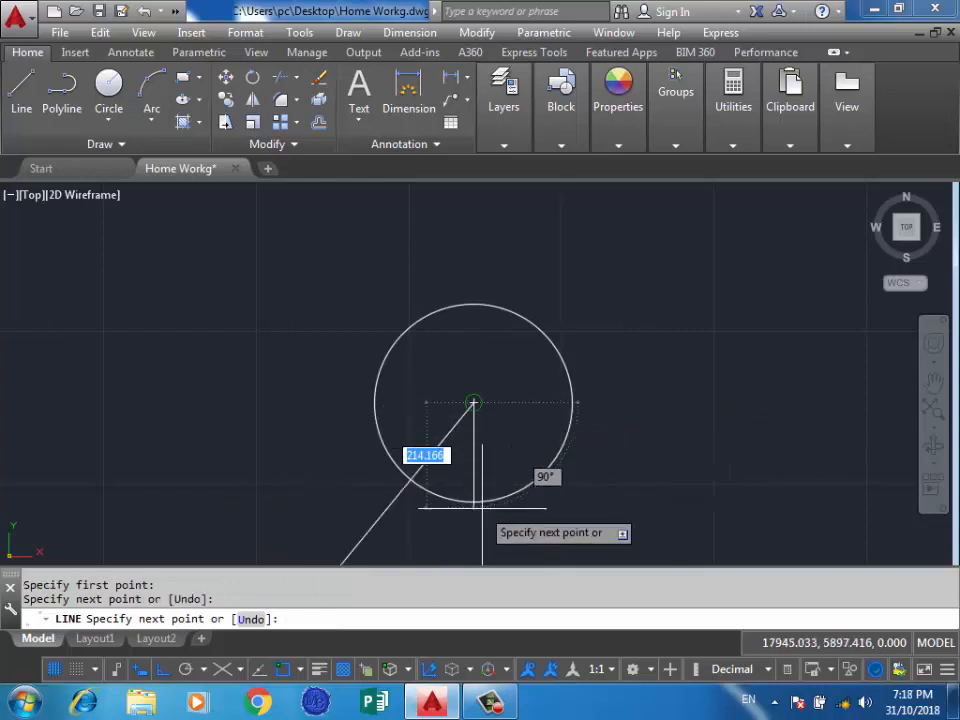
click(463, 244)
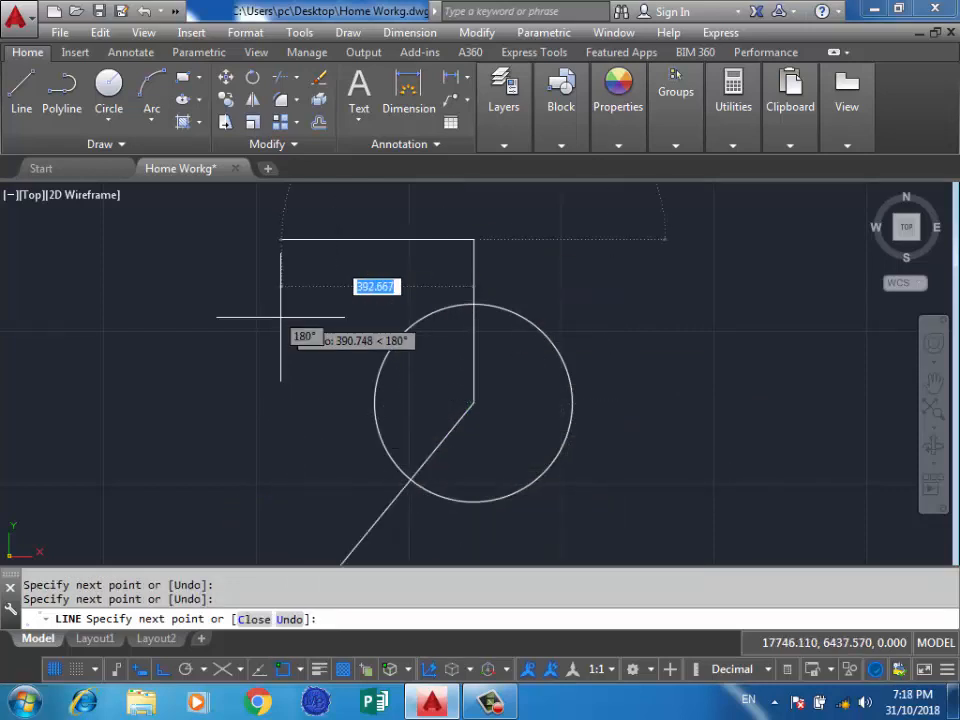
key(Escape)
Draw a small, nearly square rectangle in the empty area to the left of the circle.
scroll(390, 310, down, 4)
scroll(395, 330, up, 2)
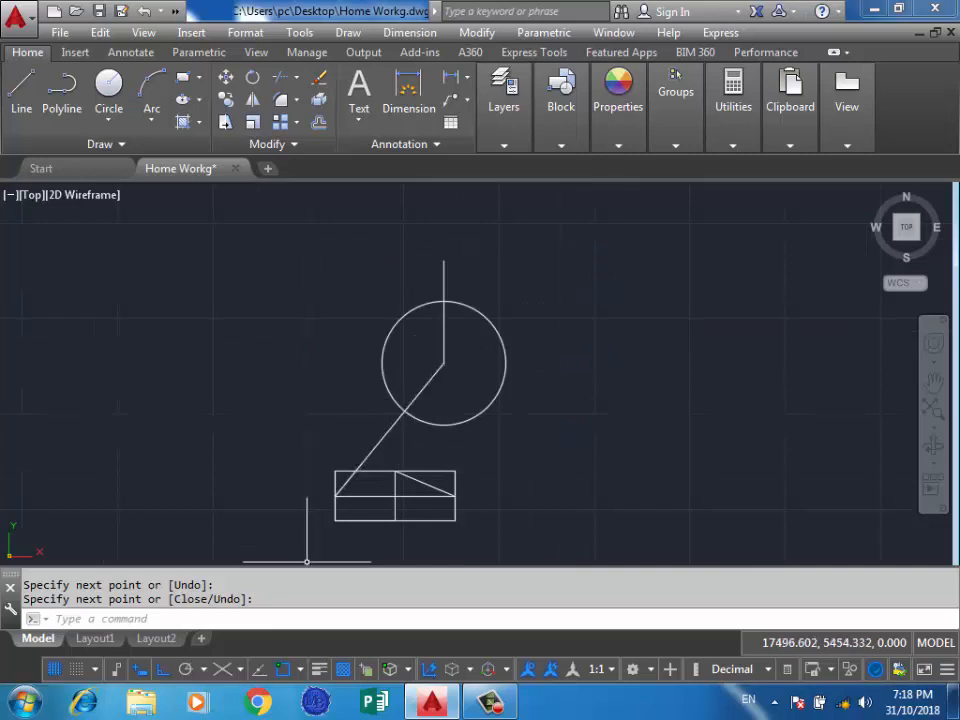
click(299, 669)
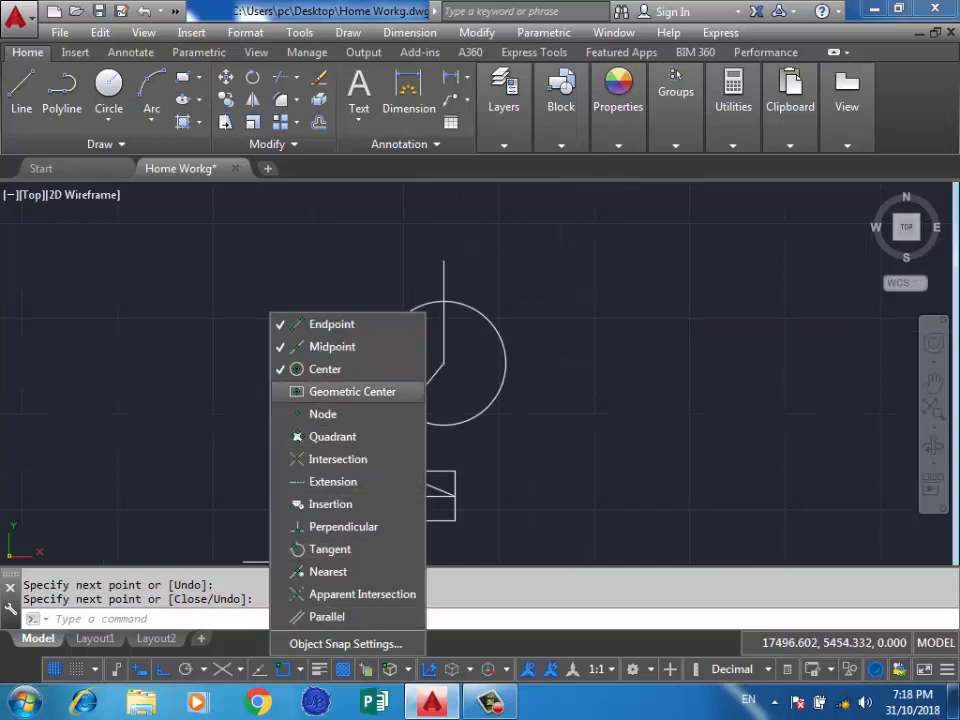
click(149, 277)
click(104, 317)
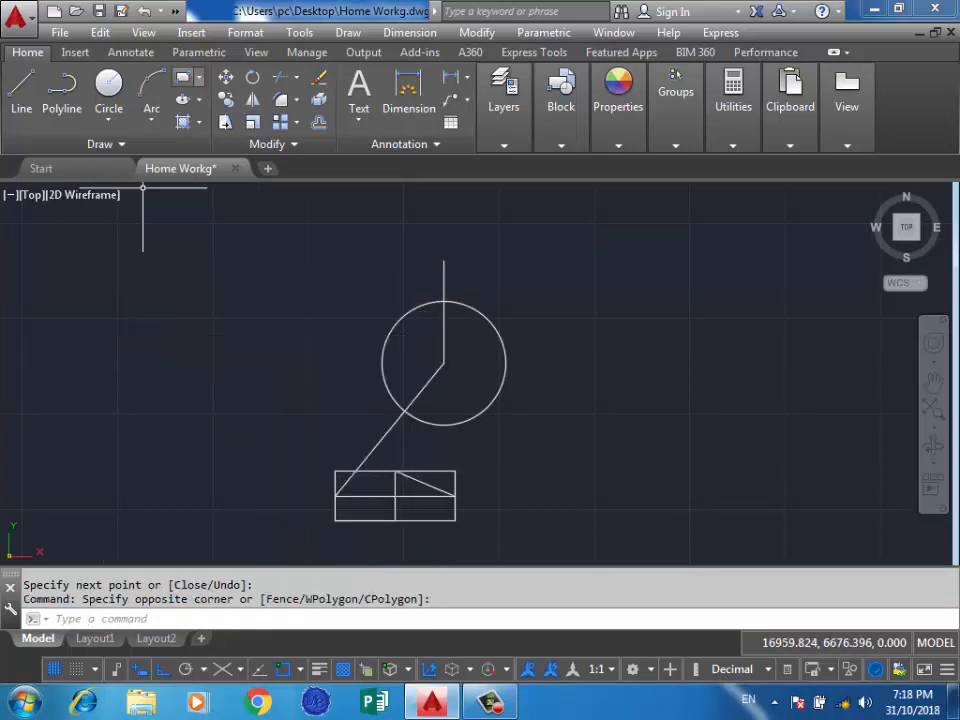
click(183, 77)
click(252, 303)
click(168, 383)
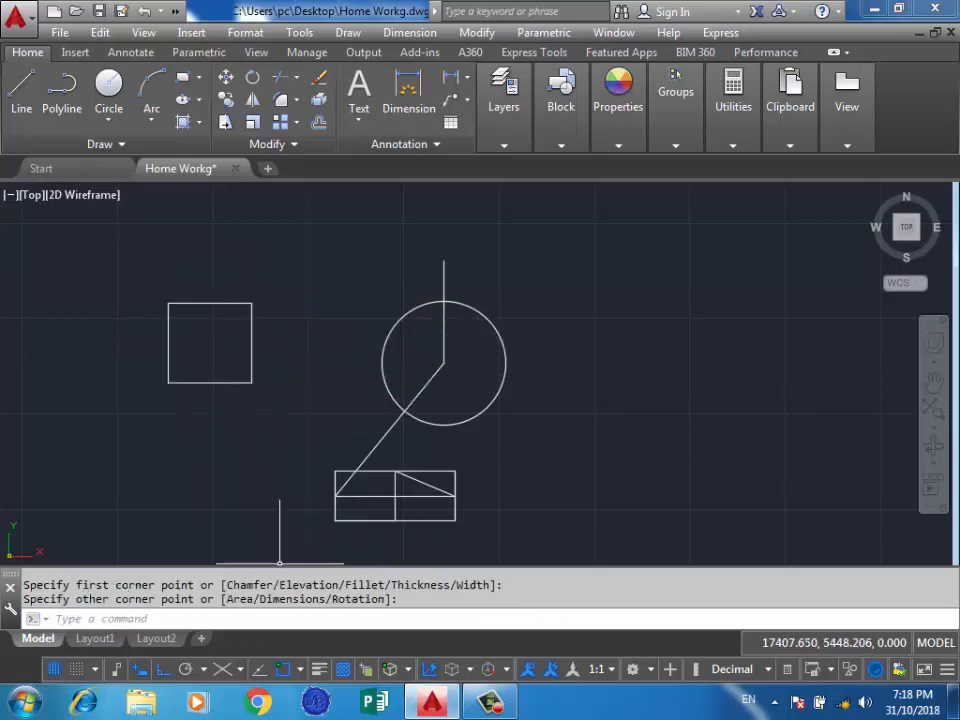
Enable the Geometric Center snap and draw a larger rectangle up and left from the small rectangle's geometric center.
click(299, 669)
click(352, 391)
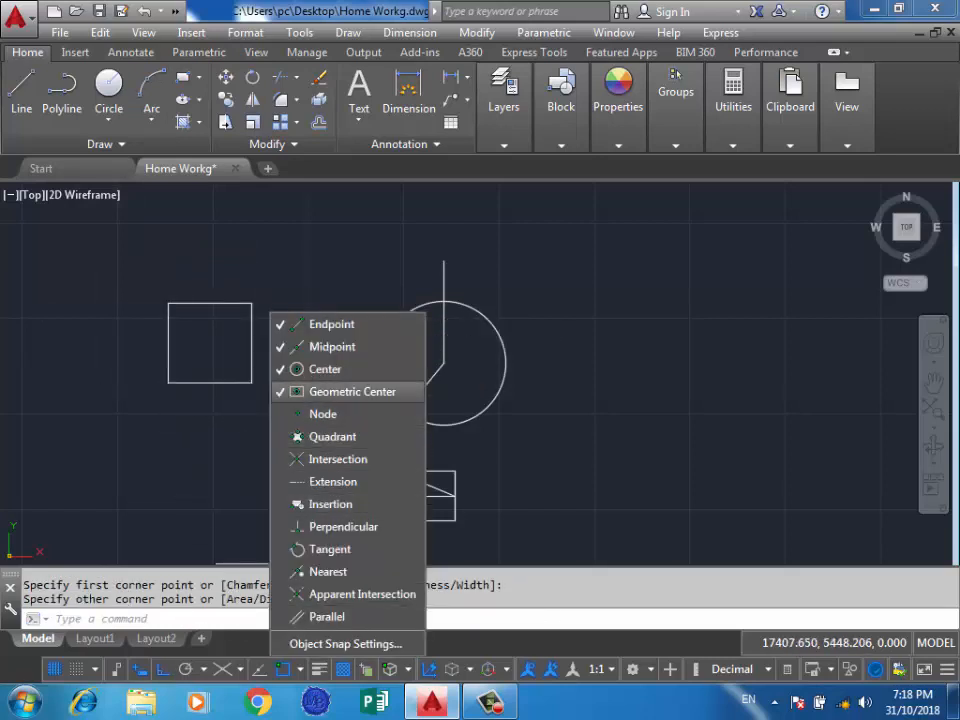
key(Return)
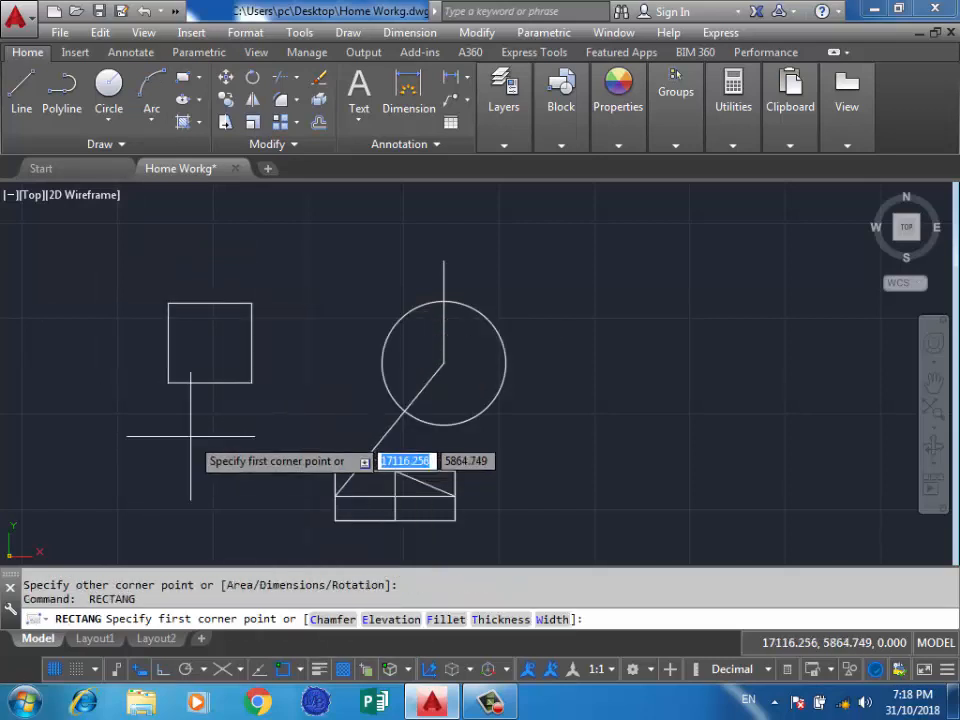
click(210, 343)
scroll(600, 320, down, 2)
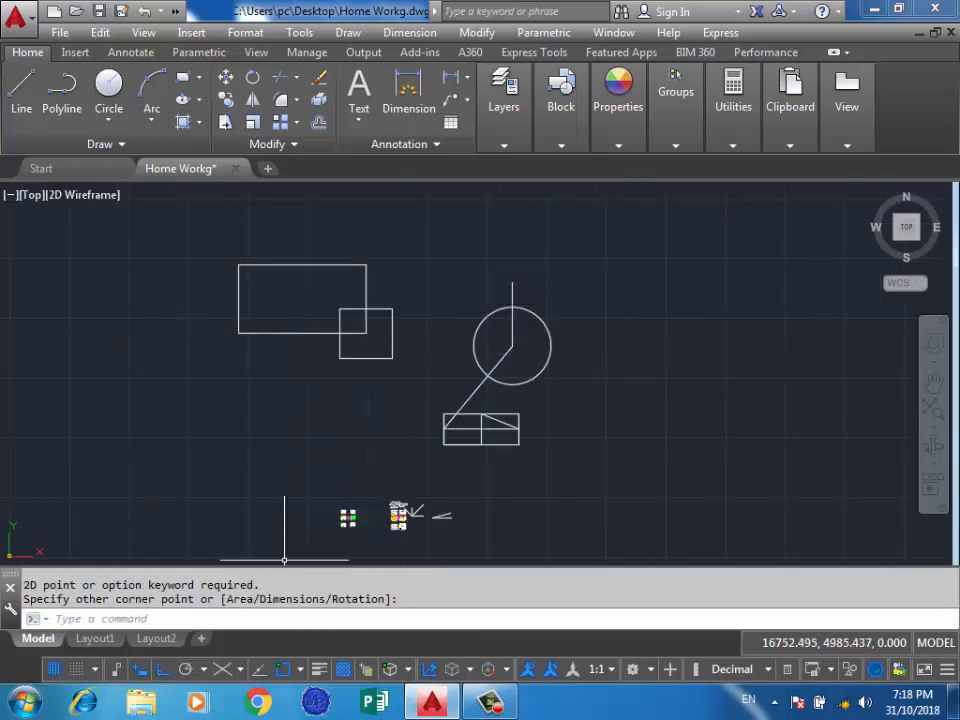
Enable all the object snap modes in the drafting settings.
click(299, 669)
click(345, 643)
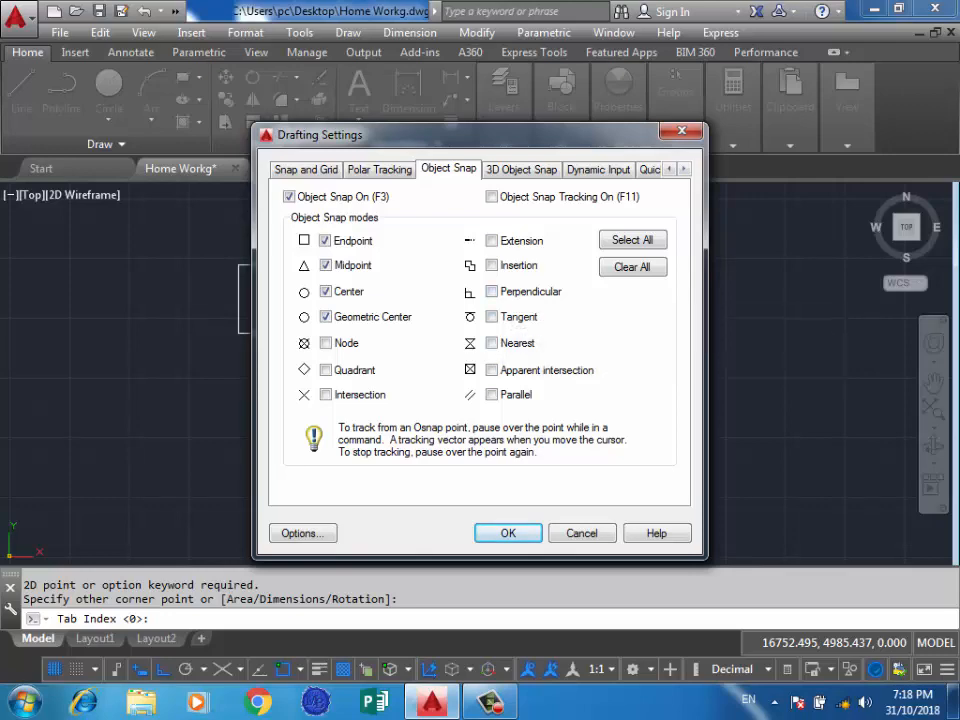
click(632, 240)
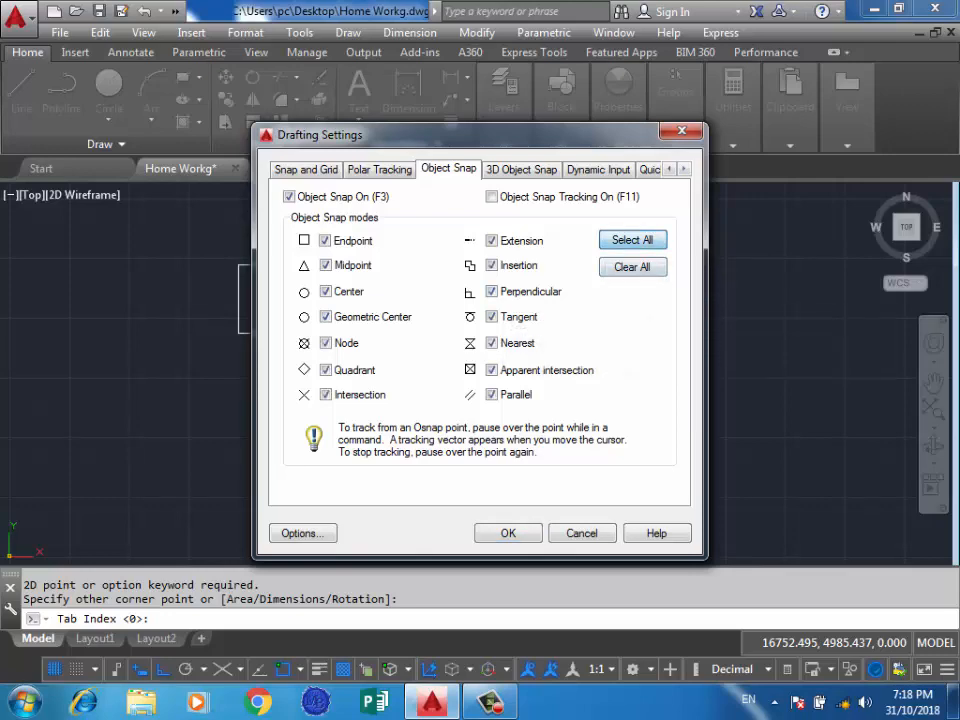
click(508, 533)
Draw a line from the larger rectangle's upper-right corner through its upper midpoint, geometric center, left midpoint and lower-left corner to its lower midpoint.
scroll(307, 268, up, 2)
scroll(484, 372, down, 2)
scroll(369, 300, up, 2)
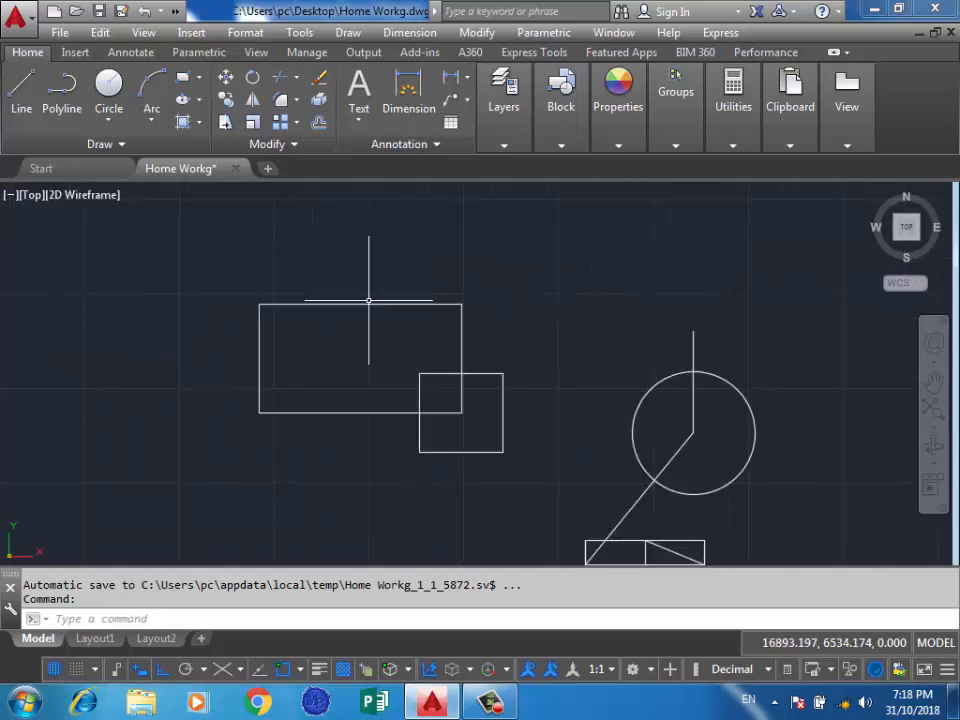
click(21, 90)
click(461, 304)
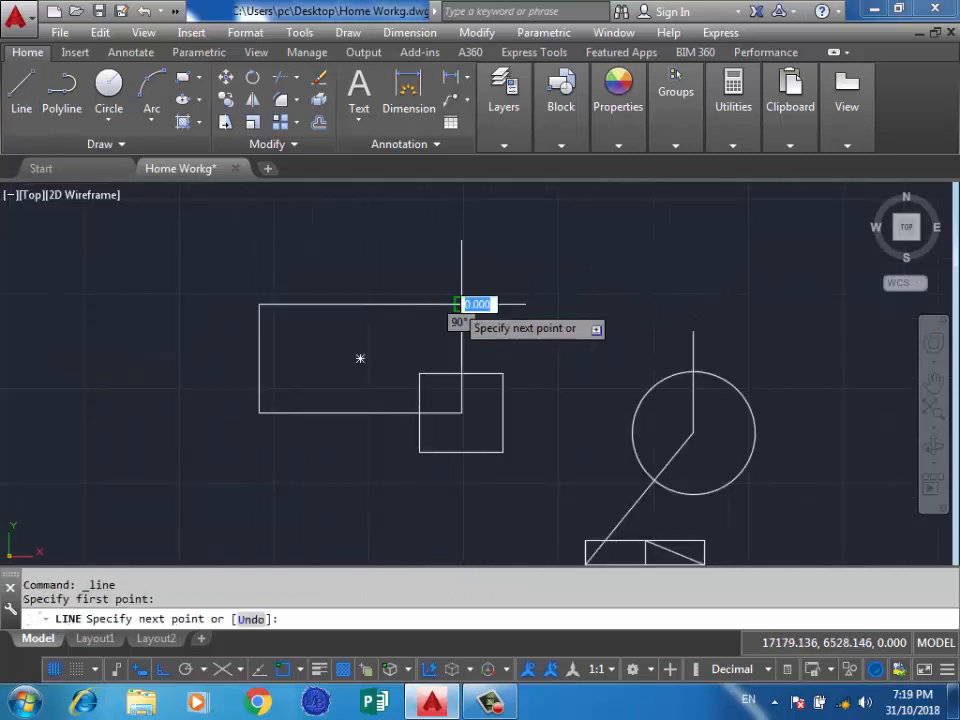
click(360, 304)
click(360, 358)
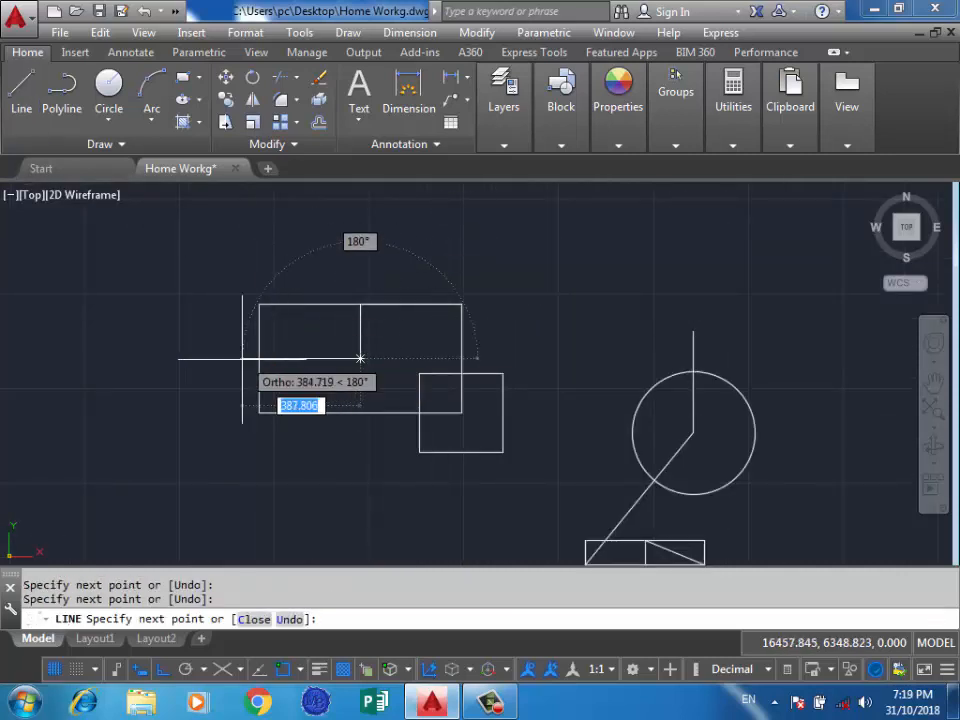
click(259, 358)
click(259, 412)
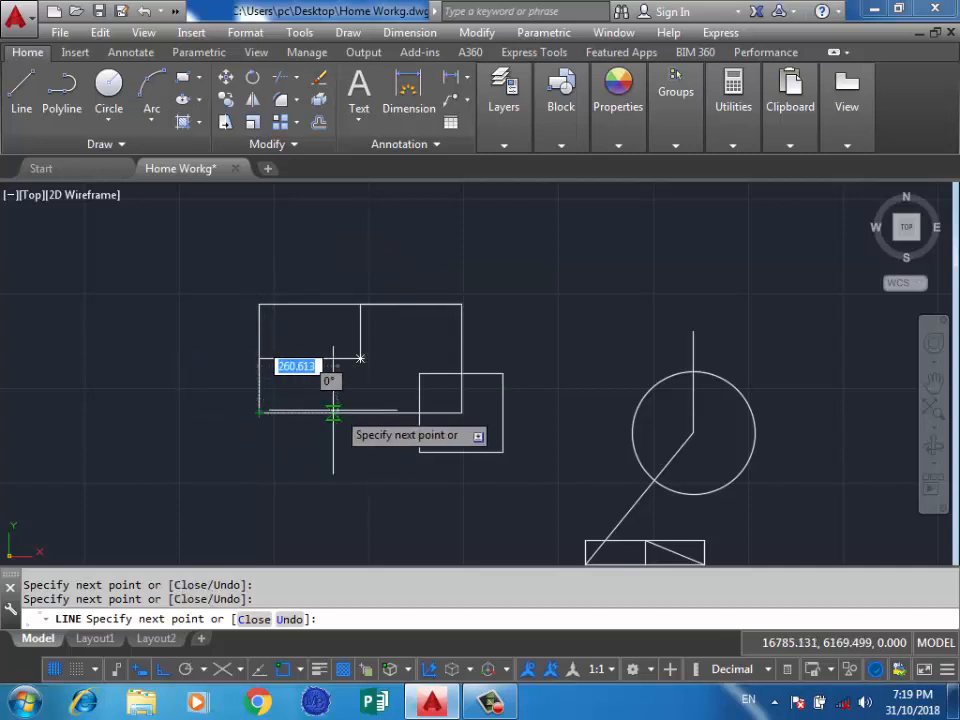
click(360, 412)
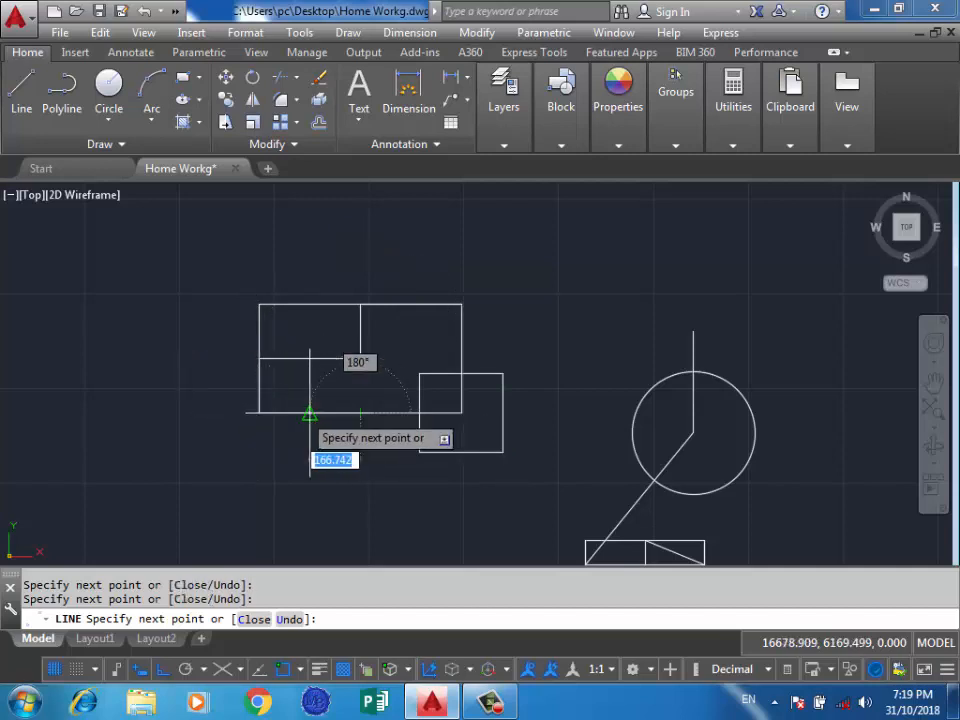
Continue the line through midpoints along the lower edge and up to the horizontal inner line, ending it there.
scroll(355, 410, up, 4)
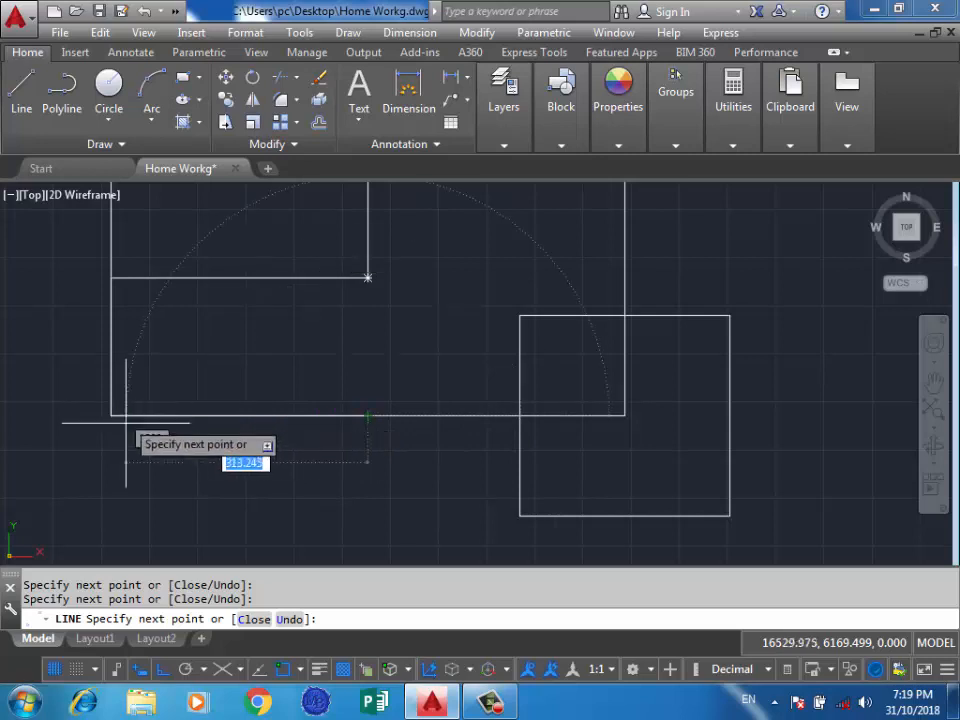
click(239, 415)
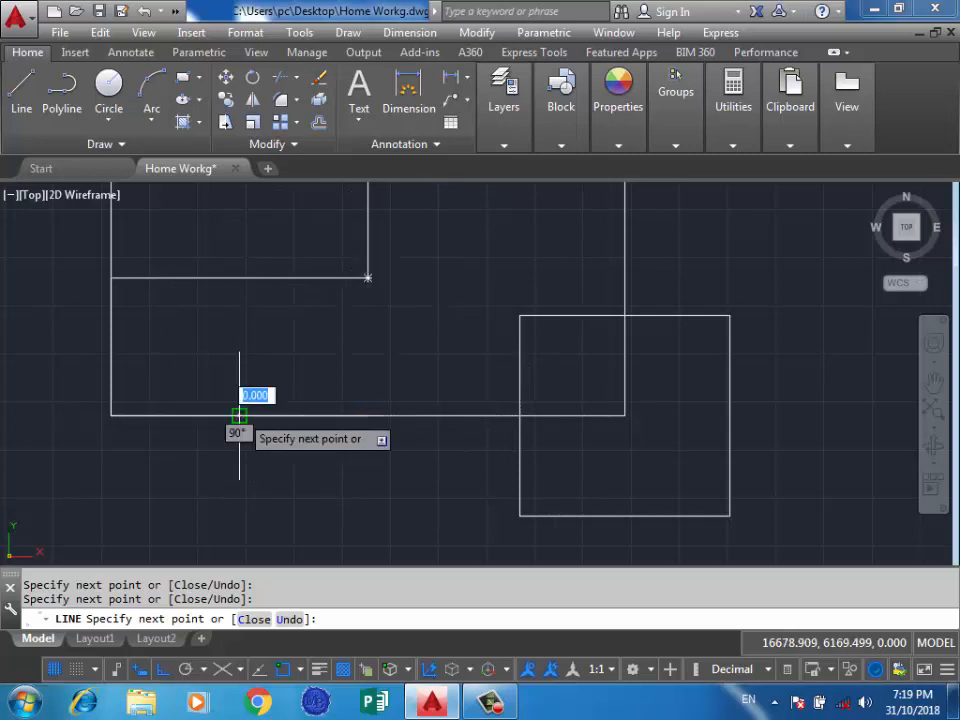
click(303, 415)
click(303, 278)
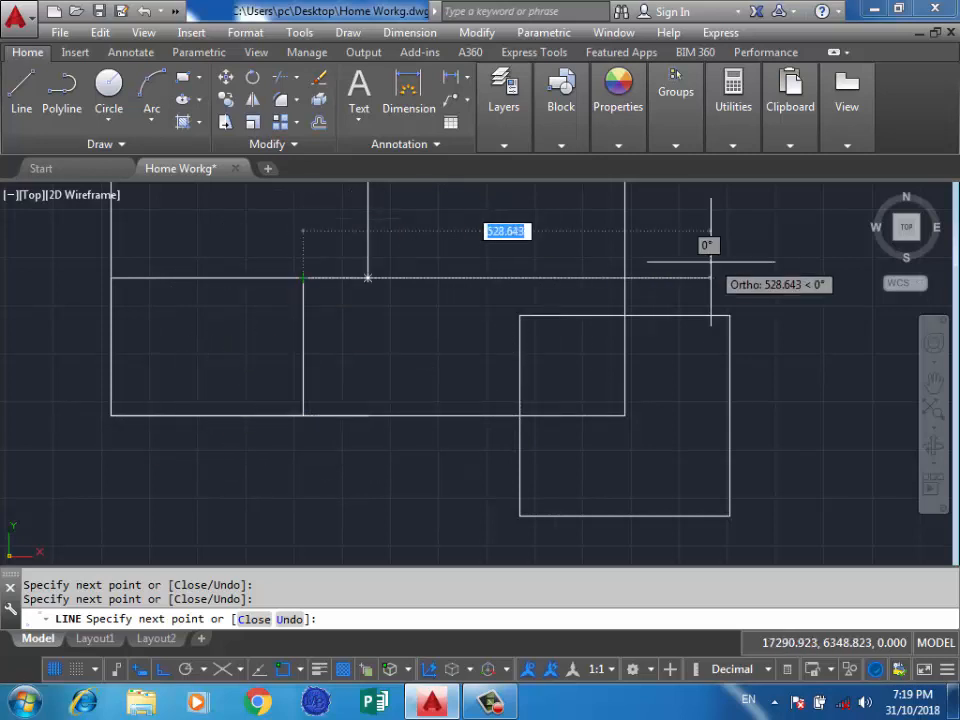
key(Escape)
Toggle object snap off and back on.
scroll(620, 325, down, 4)
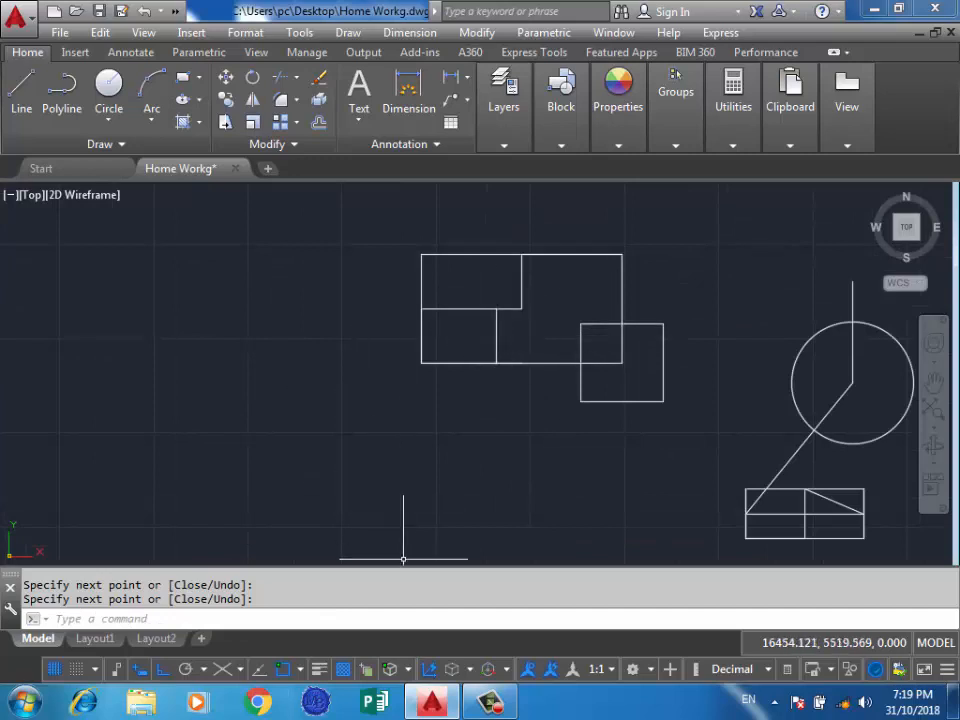
key(F3)
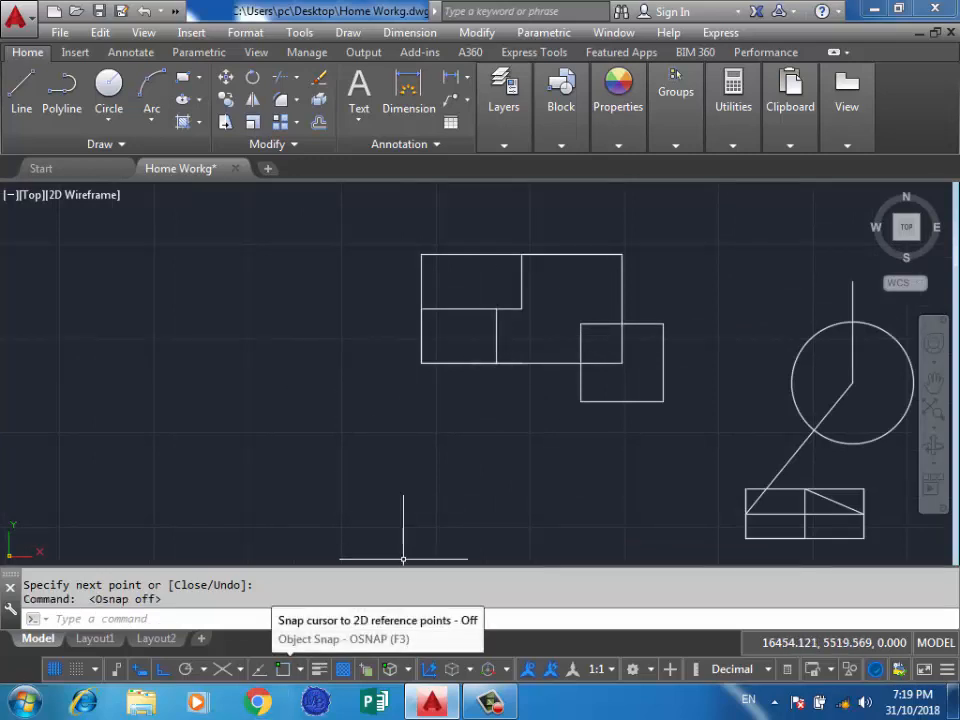
click(284, 669)
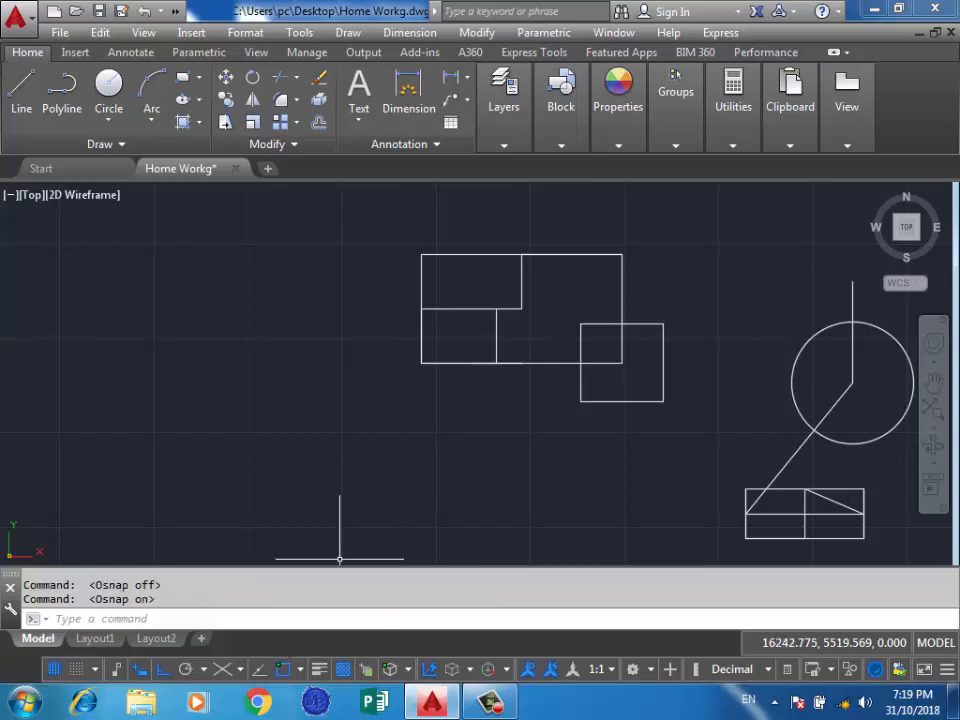
click(317, 450)
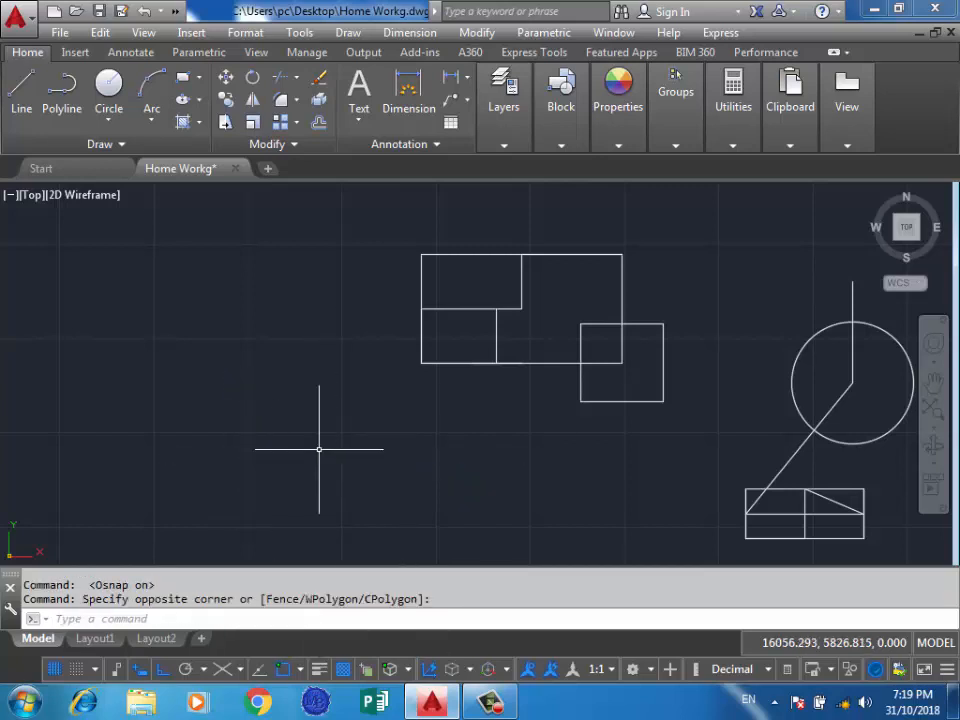
Set the lineweight of the two overlapping rectangles and their inner lines to 0.30 mm.
scroll(320, 450, down, 3)
scroll(396, 414, up, 3)
click(628, 215)
click(212, 471)
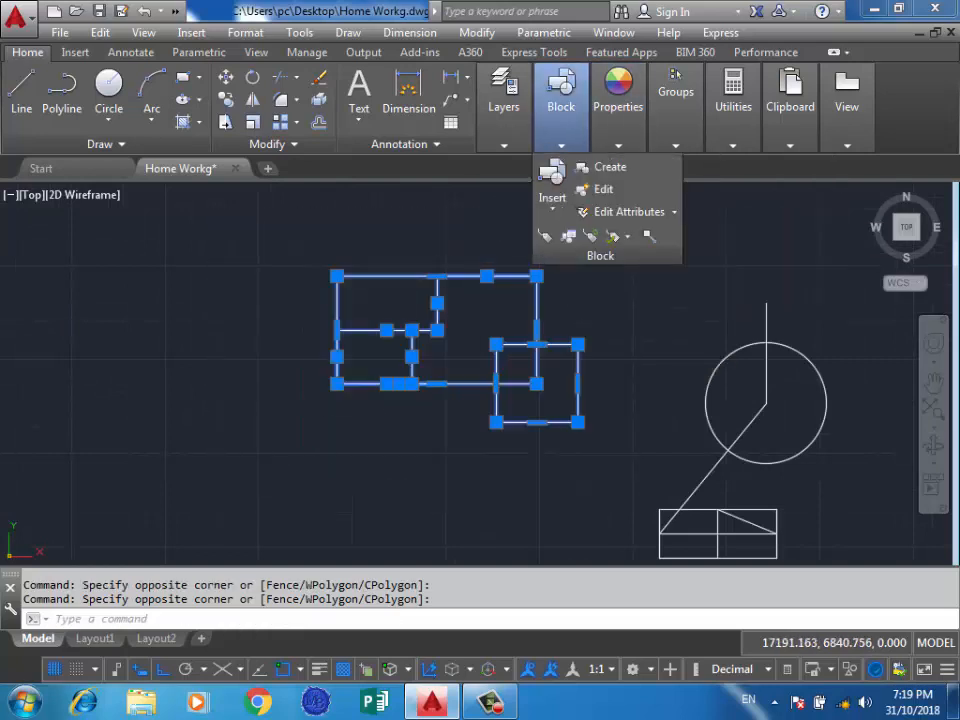
mouse_move(618, 140)
click(770, 211)
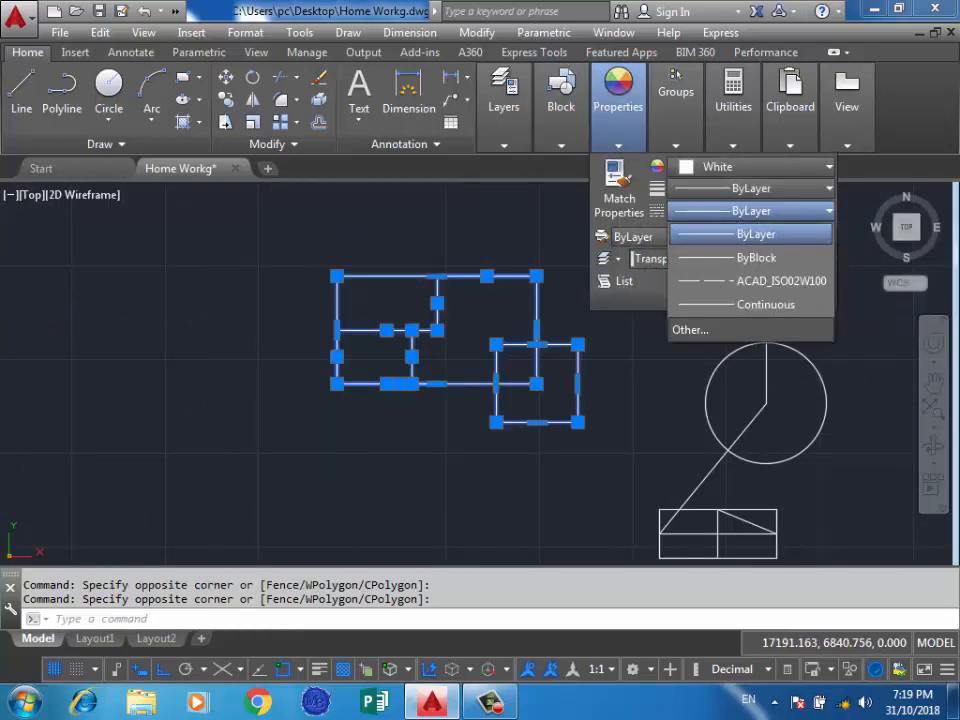
click(770, 189)
click(750, 188)
scroll(707, 300, down, 2)
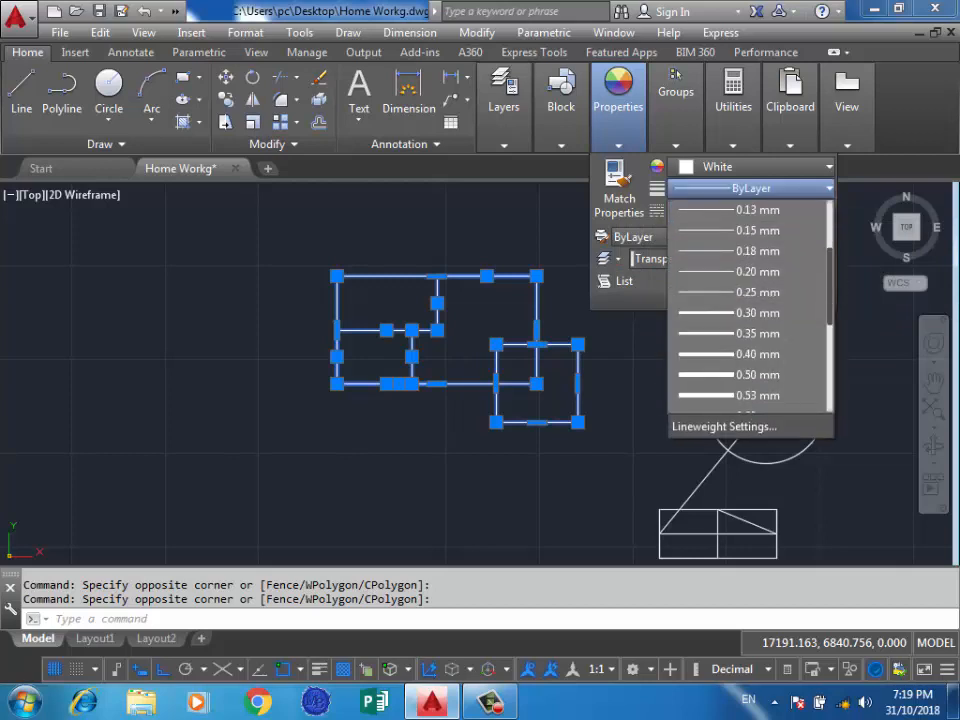
click(707, 311)
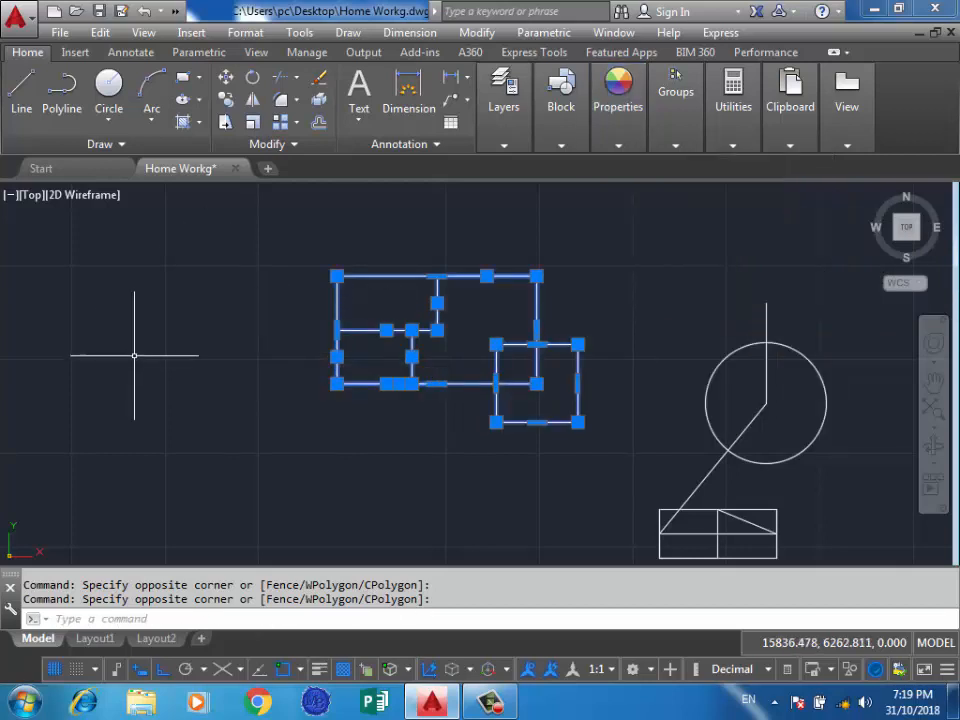
Turn lineweight display on to view the overlapping rectangles with their assigned lineweight, and turn it back off.
key(Escape)
scroll(364, 320, down, 4)
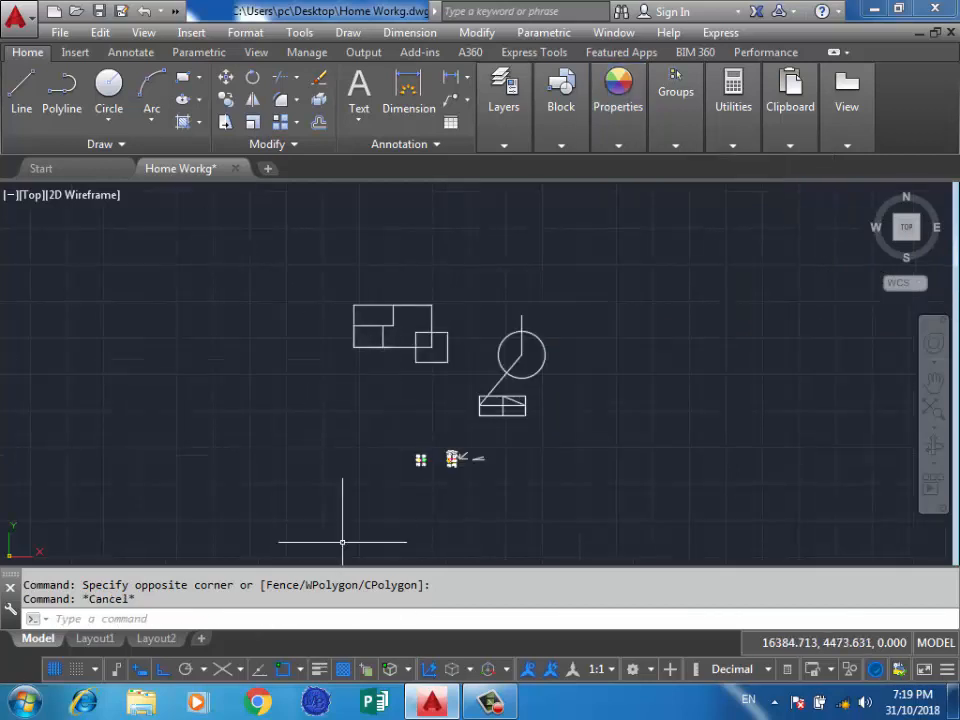
scroll(355, 317, up, 2)
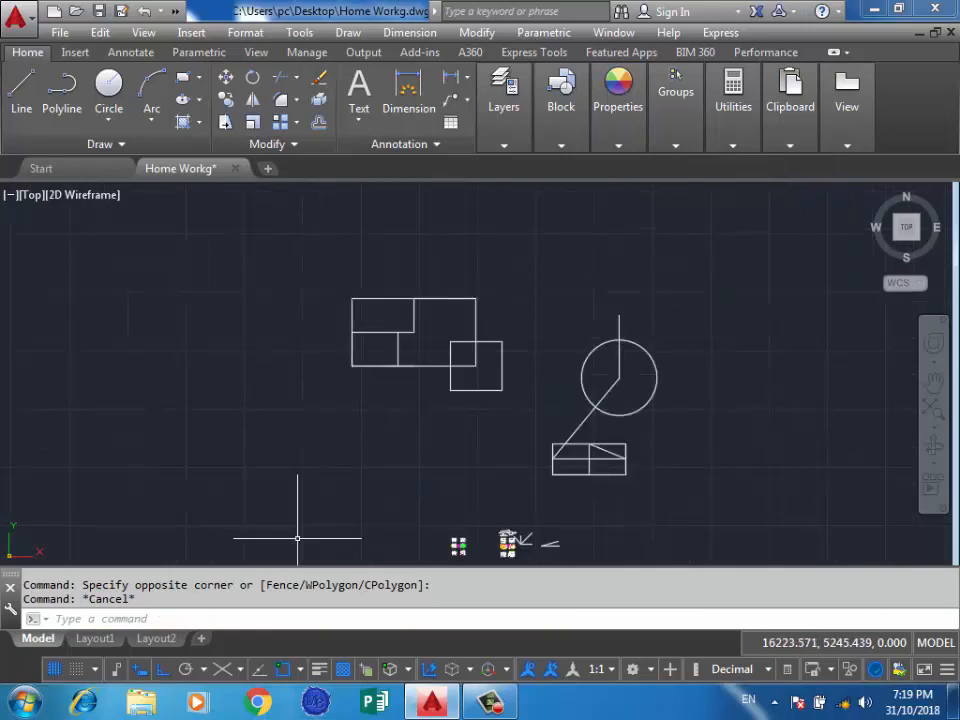
click(319, 669)
click(469, 316)
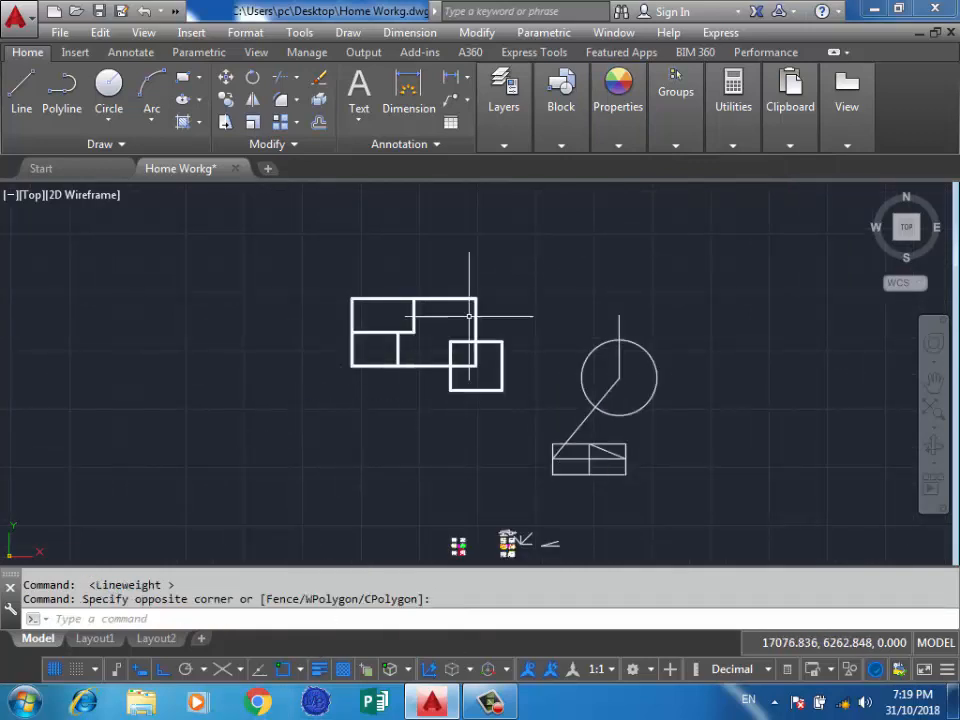
click(319, 669)
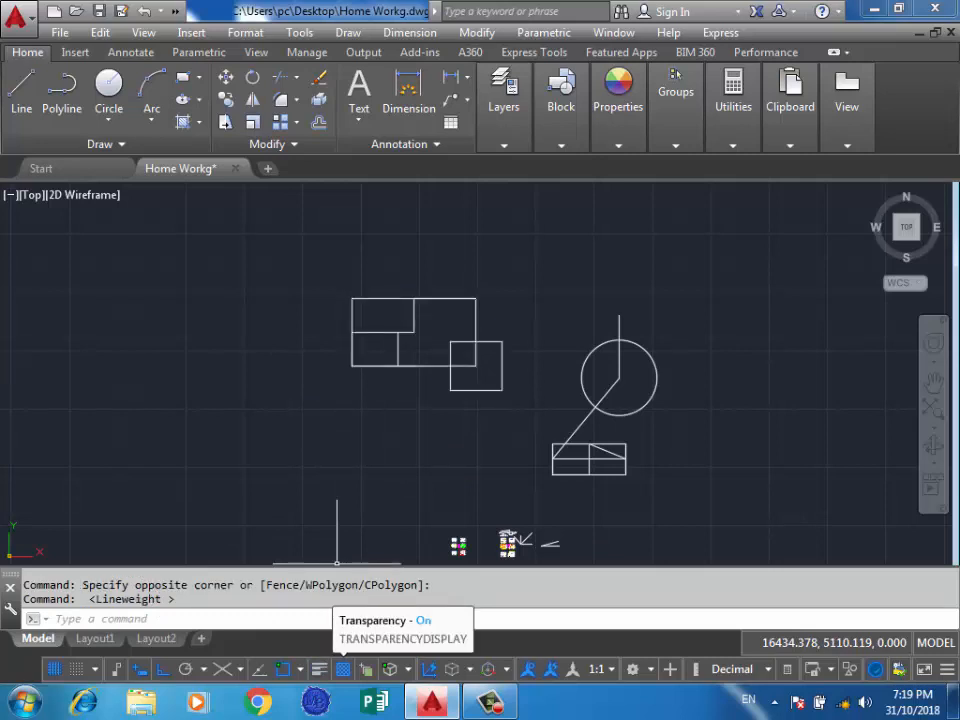
Increase the object transparency of the two overlapping rectangles and their inner lines, and clear the selection.
click(354, 478)
click(291, 487)
click(529, 251)
click(326, 413)
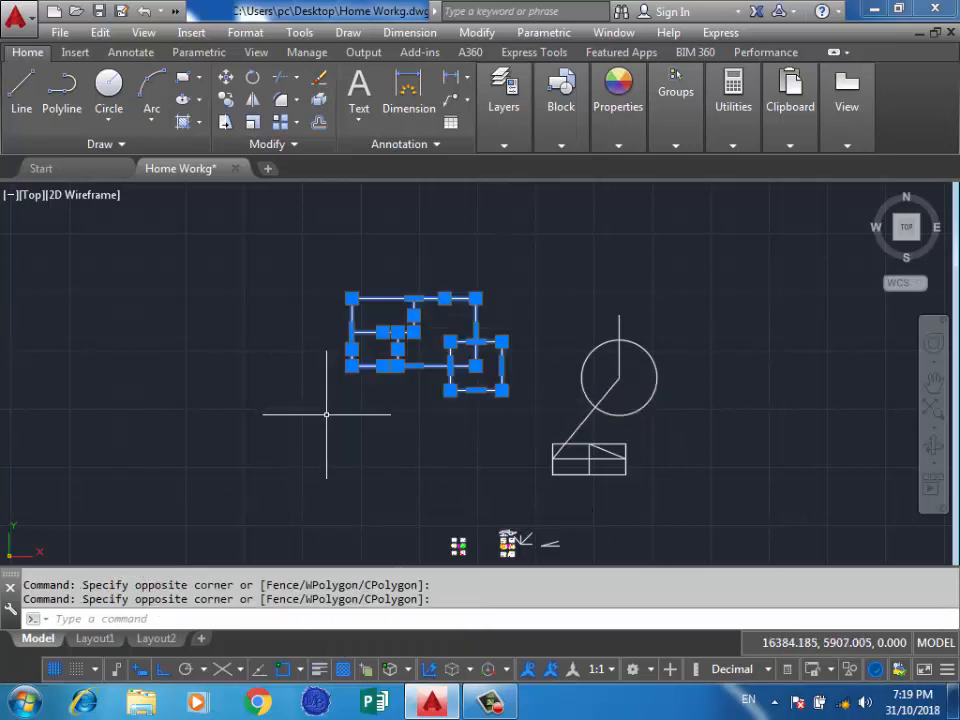
click(618, 110)
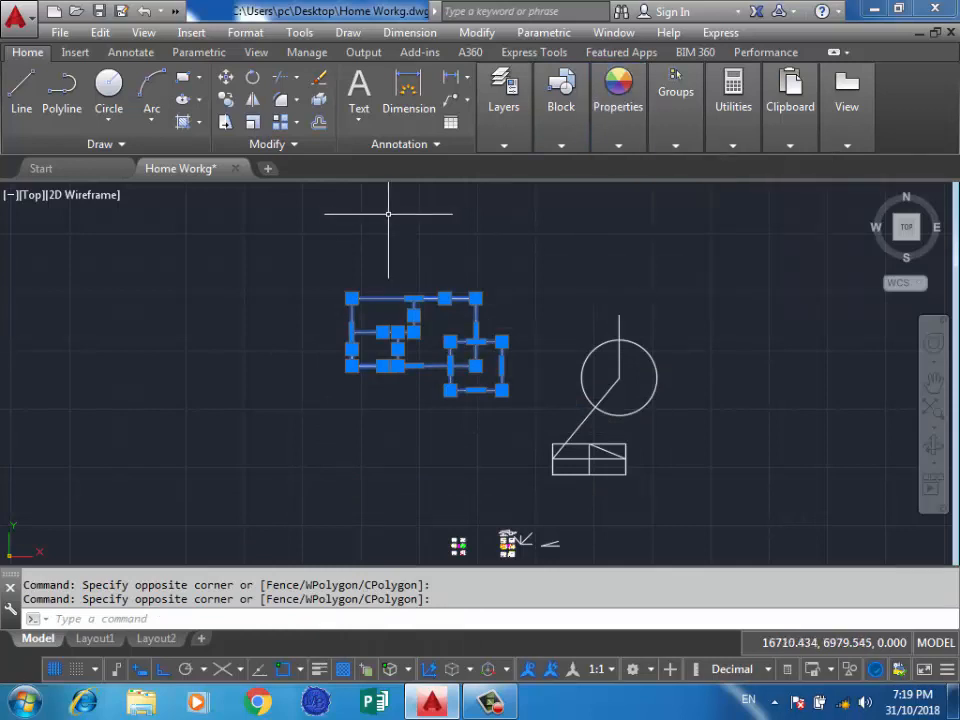
key(Escape)
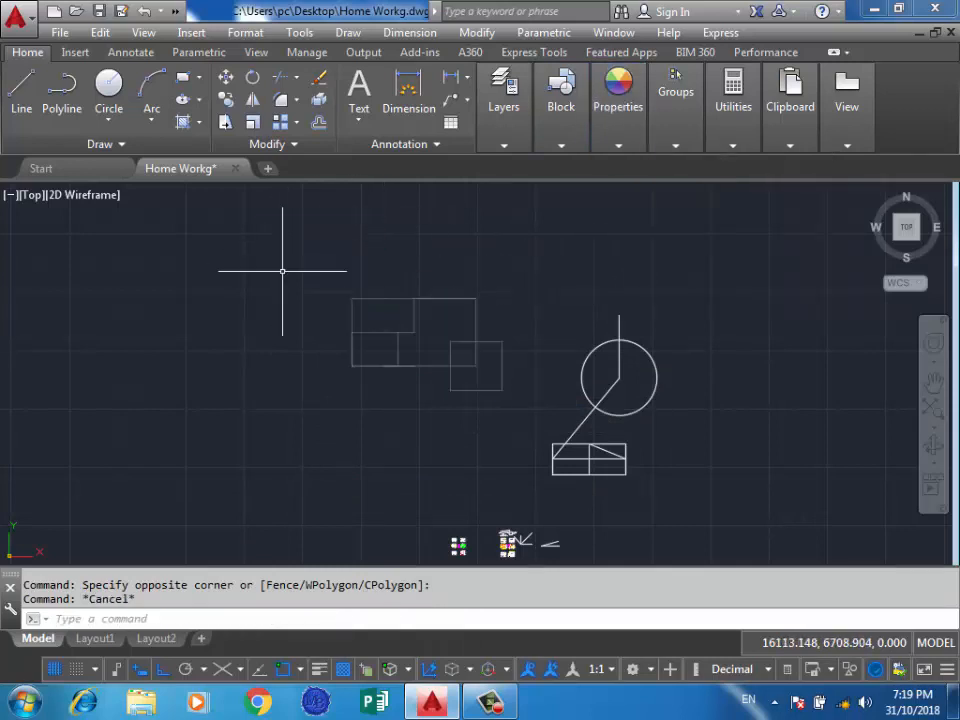
Turn transparency display off and back on to compare how the overlapping rectangles appear.
scroll(380, 355, up, 2)
click(257, 311)
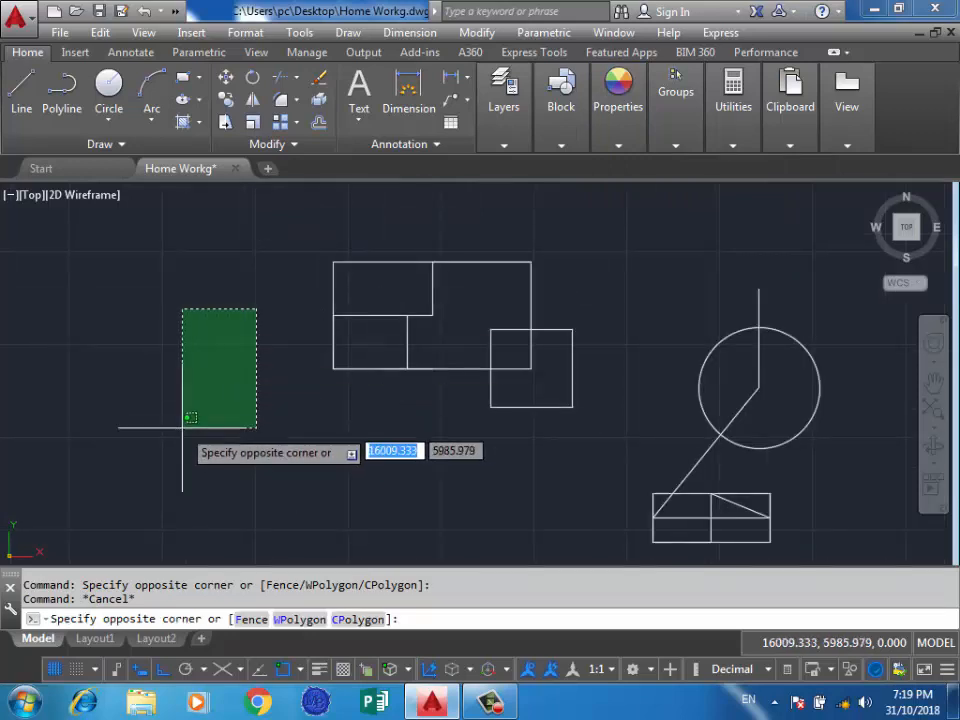
click(182, 429)
scroll(508, 308, down, 2)
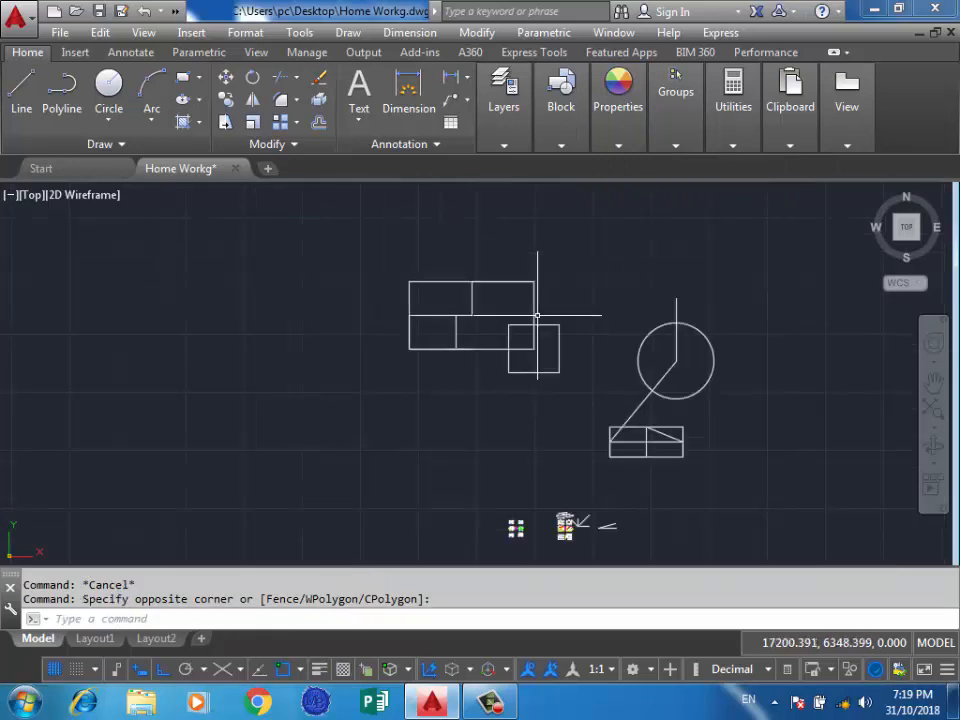
scroll(535, 288, up, 2)
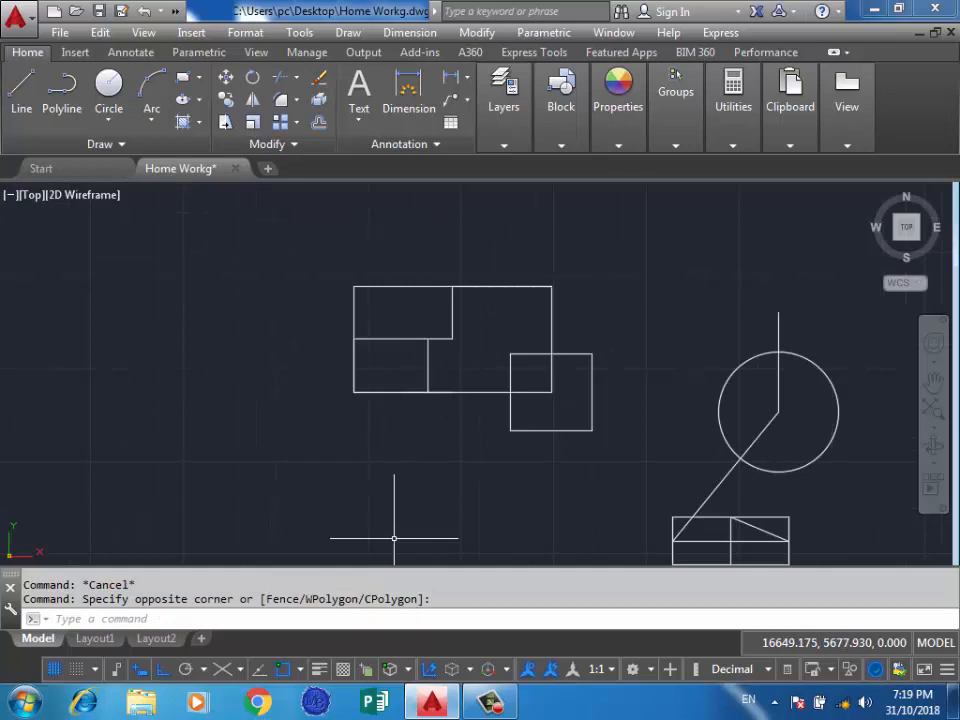
click(343, 669)
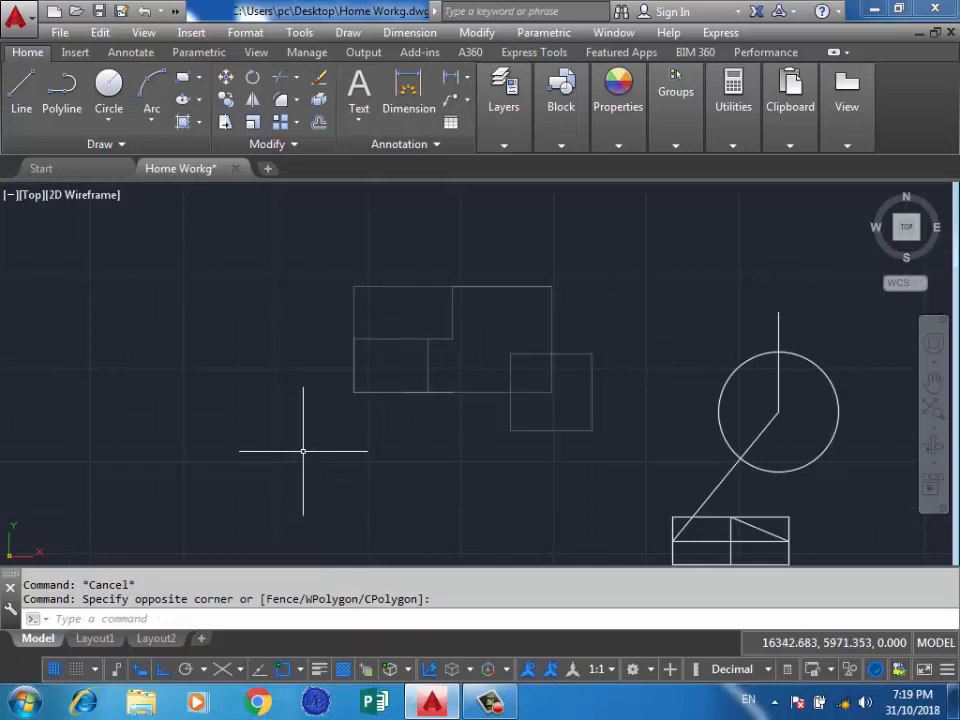
scroll(492, 356, up, 2)
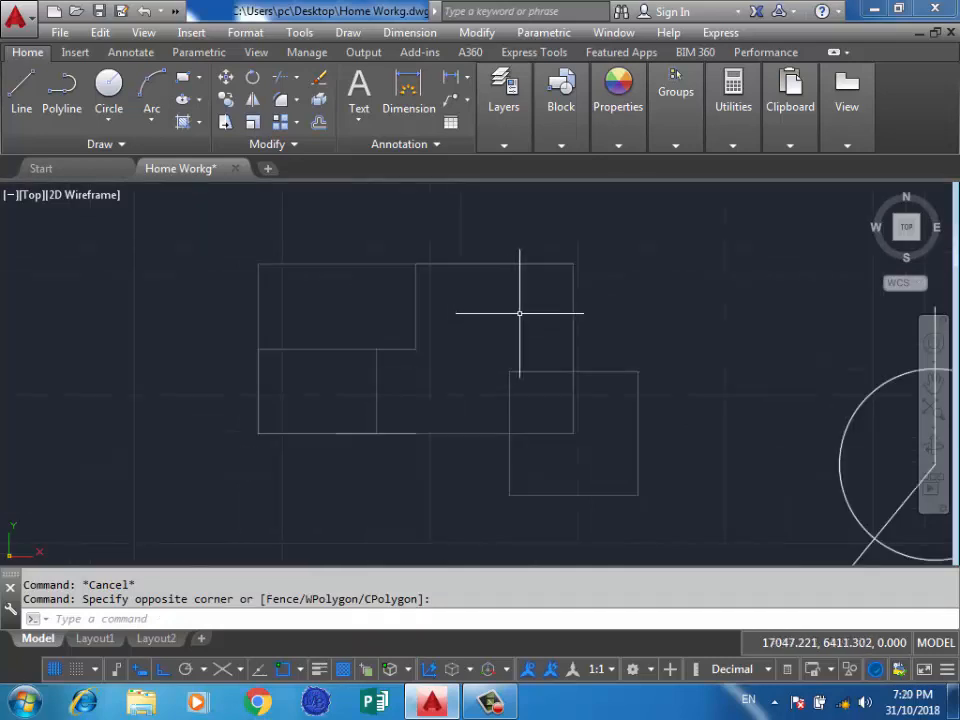
Lower the object transparency of the two overlapping rectangles and their inner lines to make them opaque again.
click(618, 145)
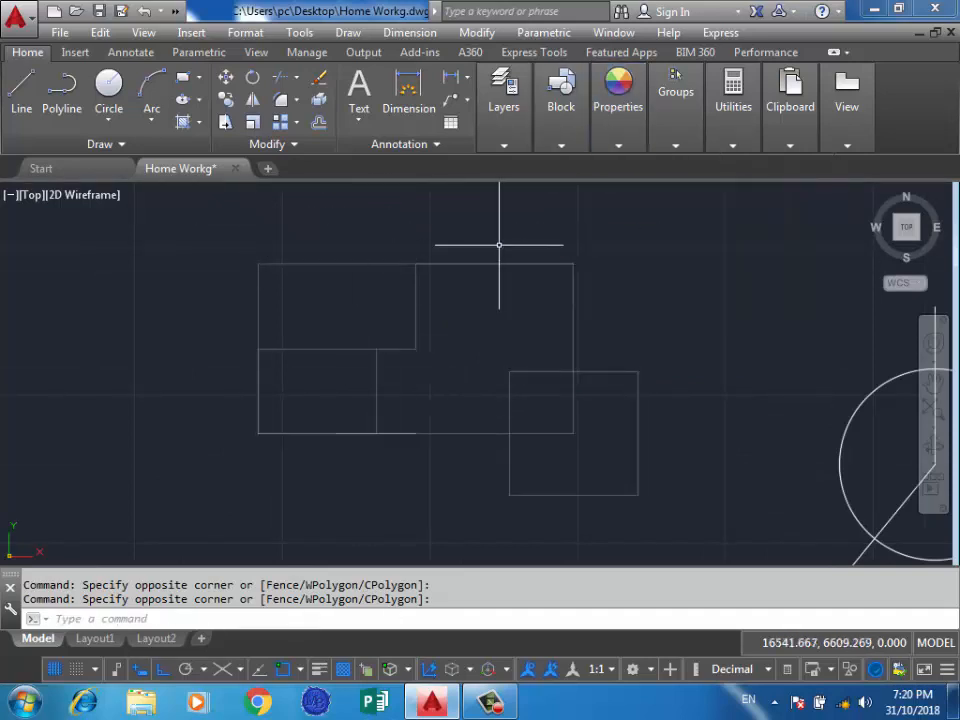
click(681, 210)
click(184, 527)
click(618, 145)
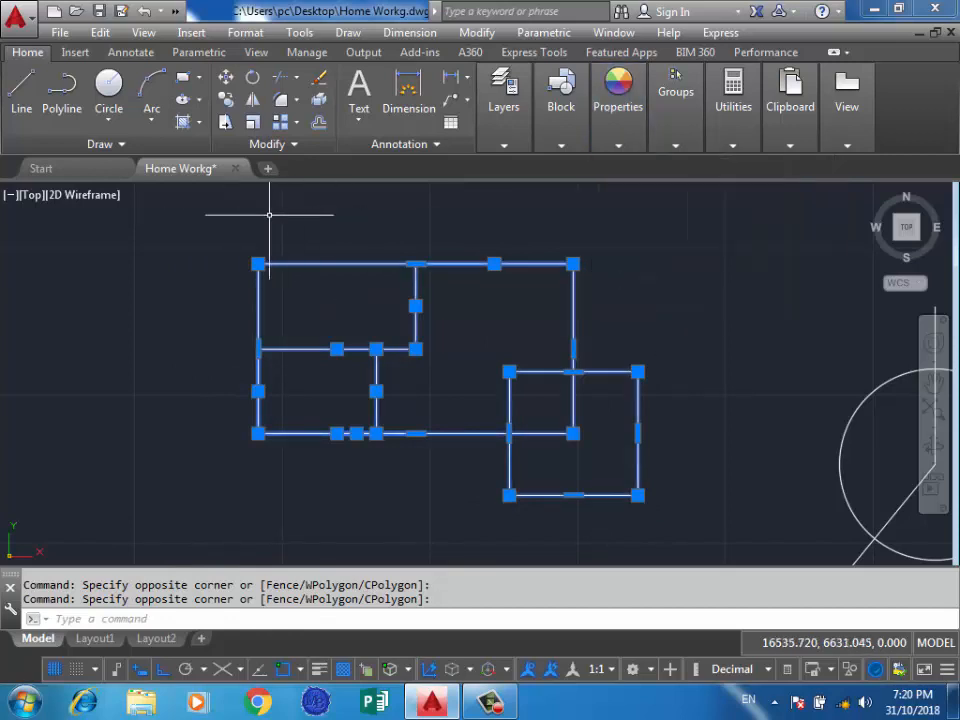
key(Escape)
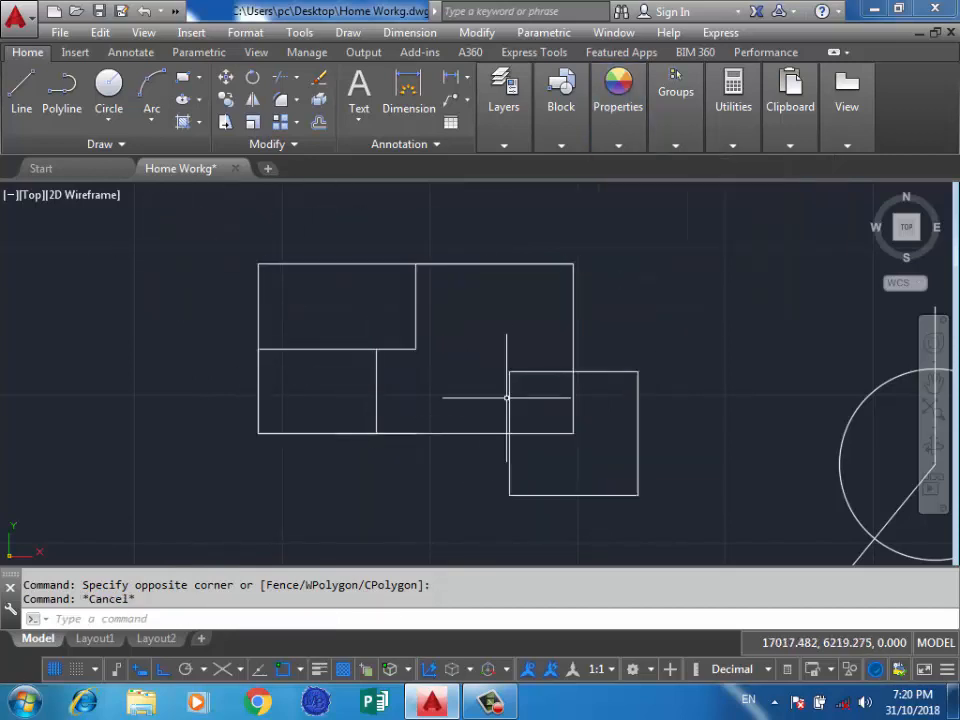
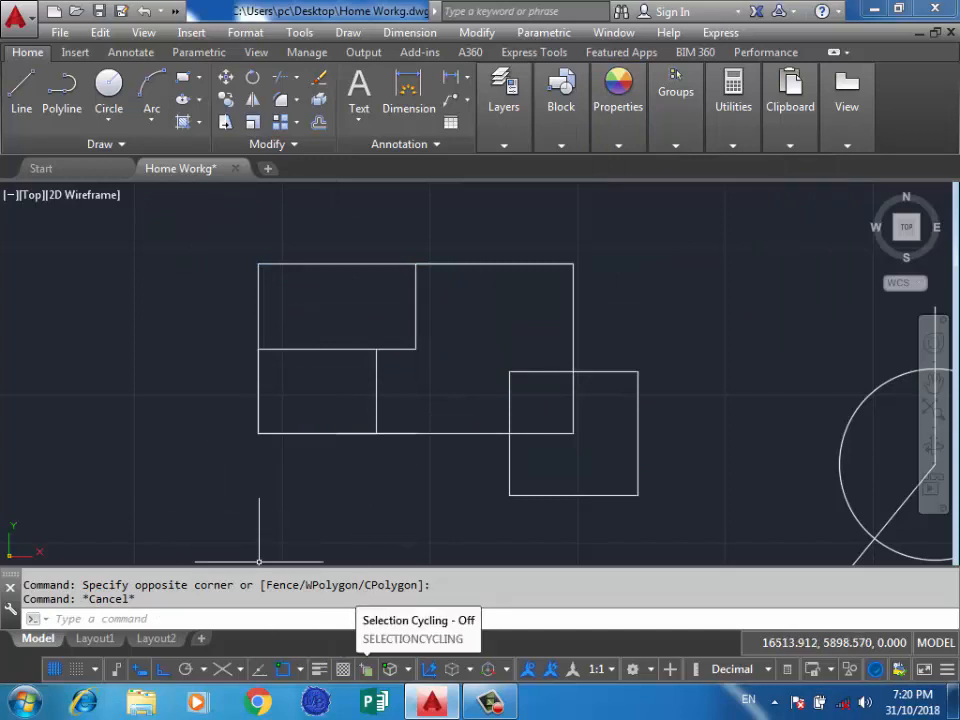
Draw overlapping line segments along the top edge of the large rectangle, starting from where the inner vertical line meets it.
click(392, 489)
scroll(392, 489, down, 5)
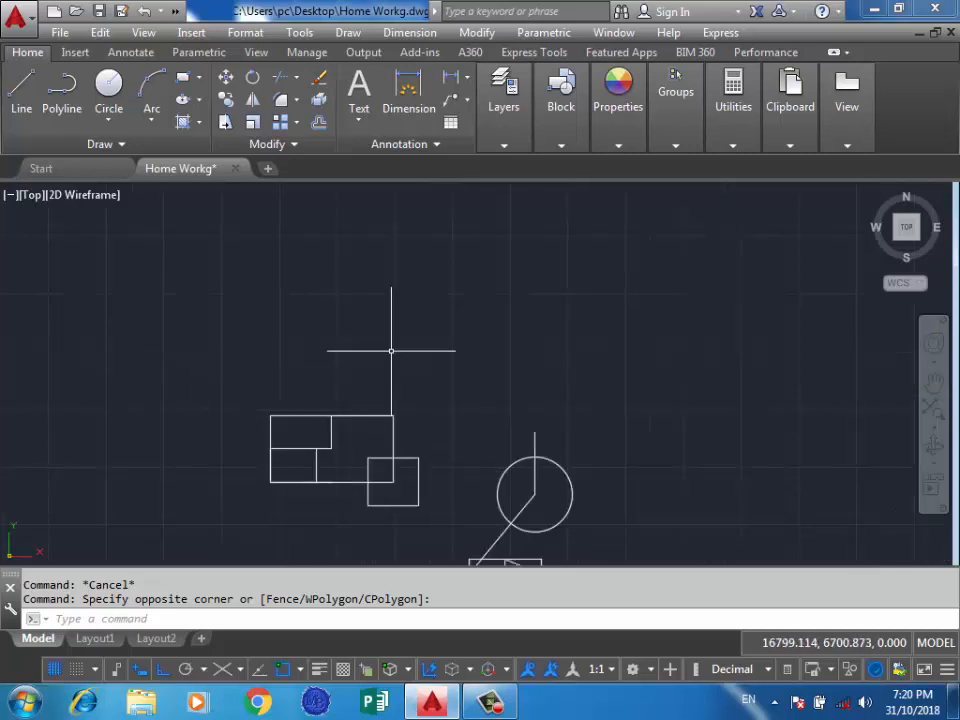
scroll(340, 345, down, 2)
scroll(358, 343, up, 7)
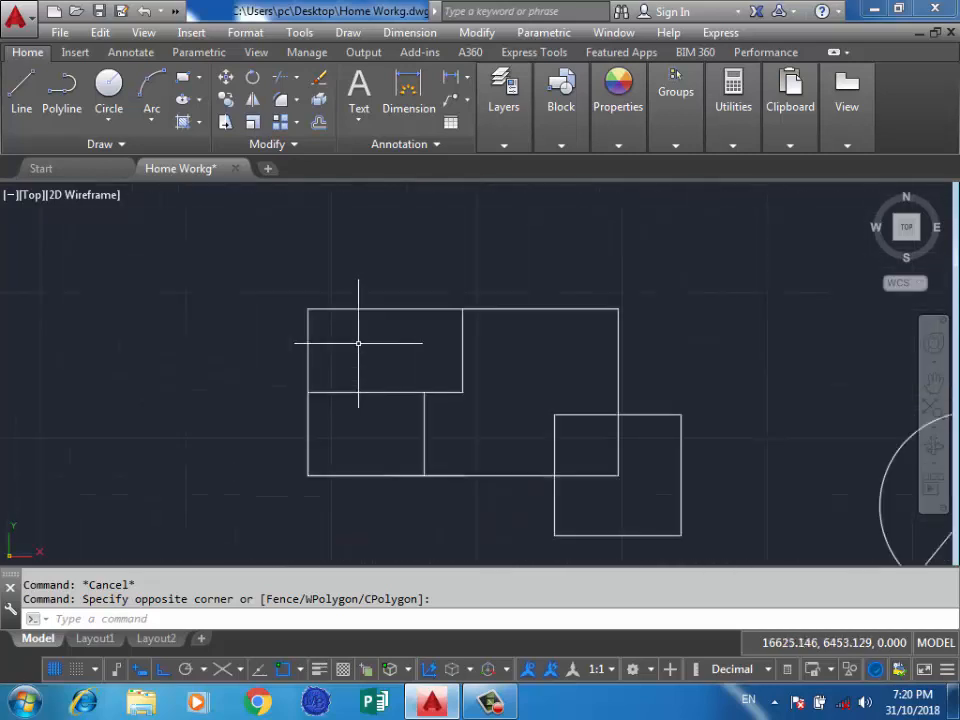
click(21, 88)
scroll(482, 332, up, 2)
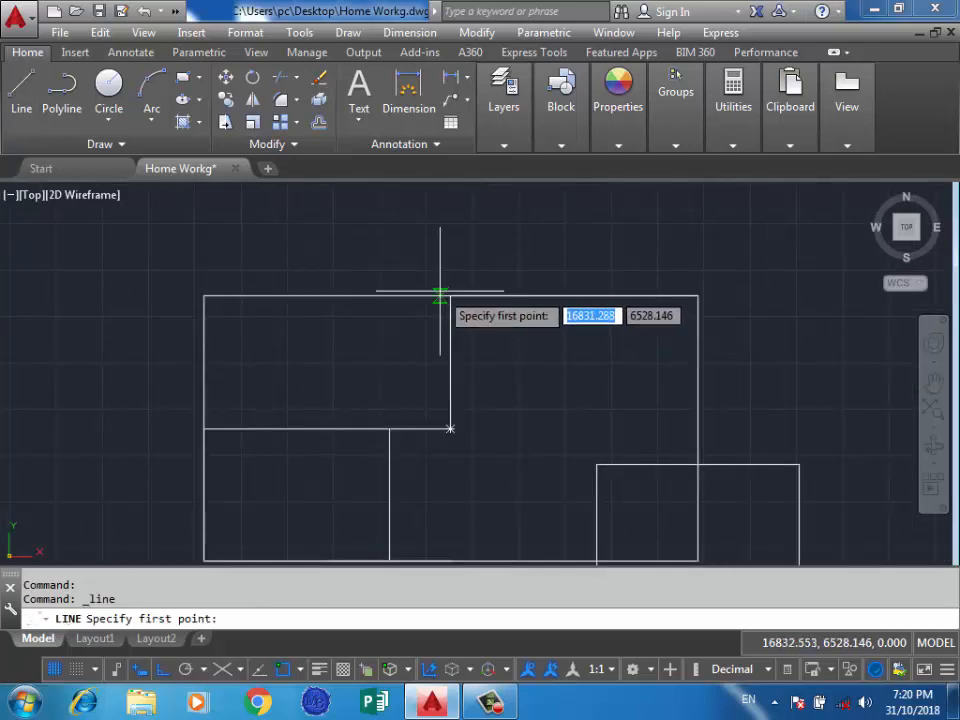
click(450, 295)
click(563, 295)
click(264, 296)
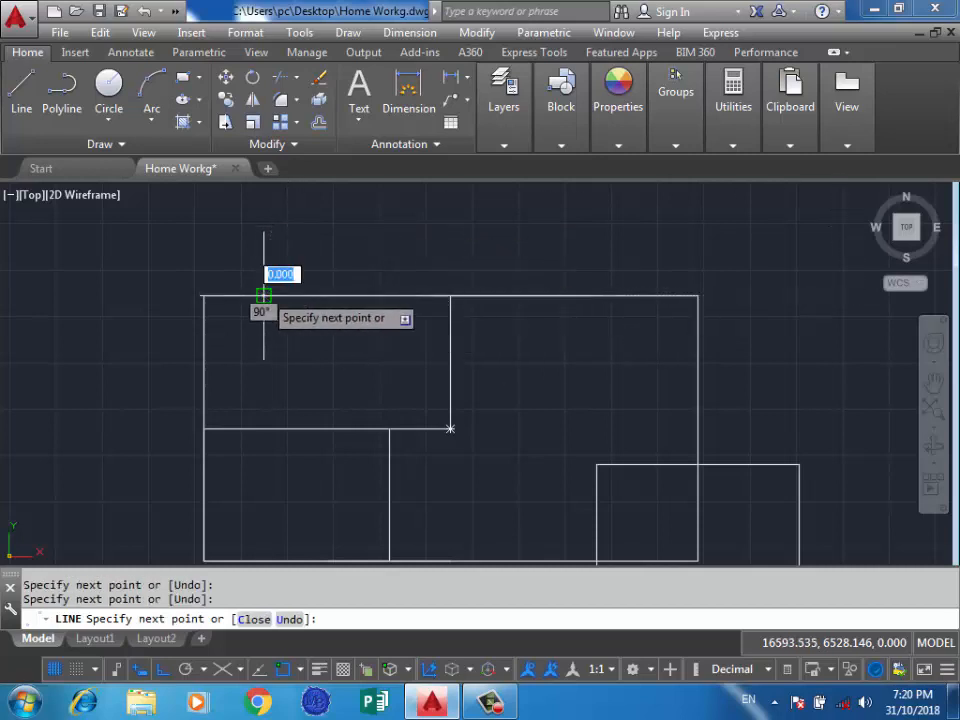
key(Return)
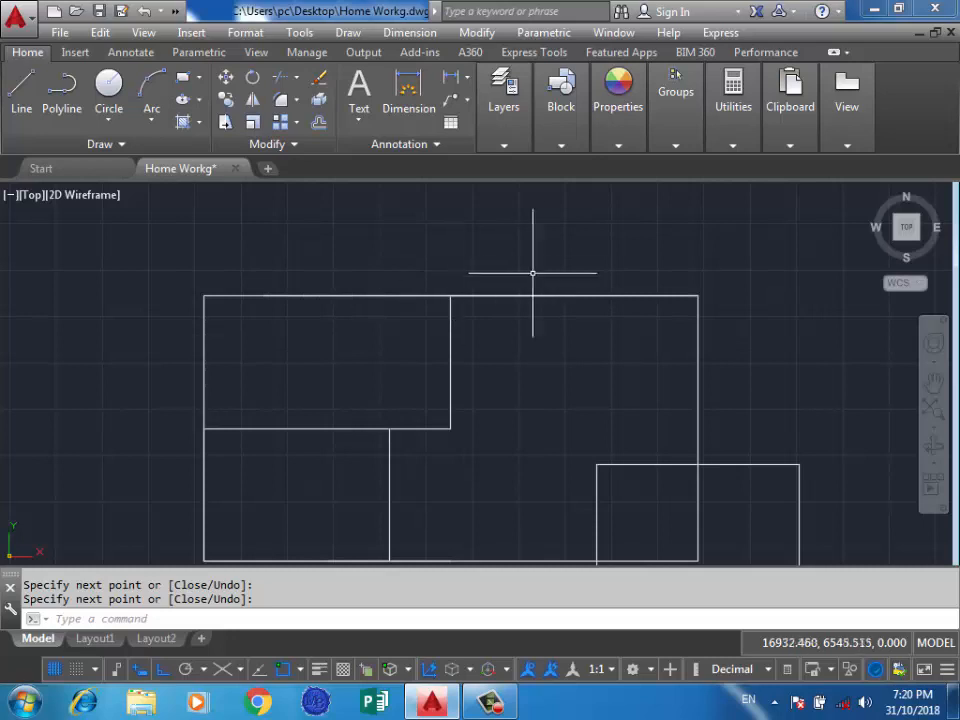
Select a line on the large rectangle's top edge with selection cycling off, and clear the selection.
scroll(534, 277, up, 2)
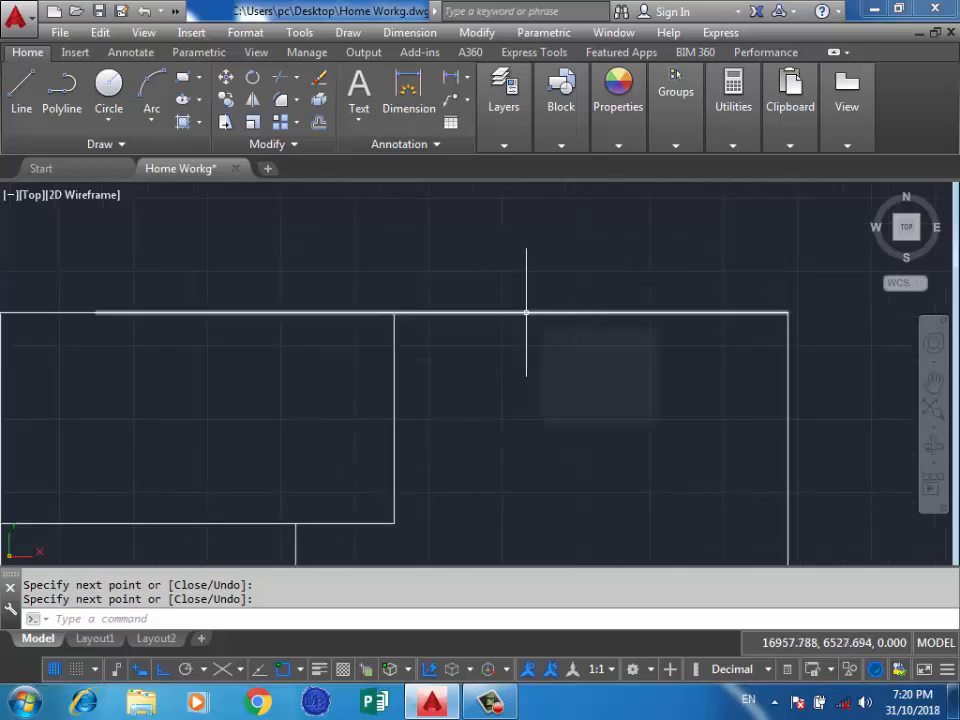
click(526, 313)
scroll(575, 335, down, 2)
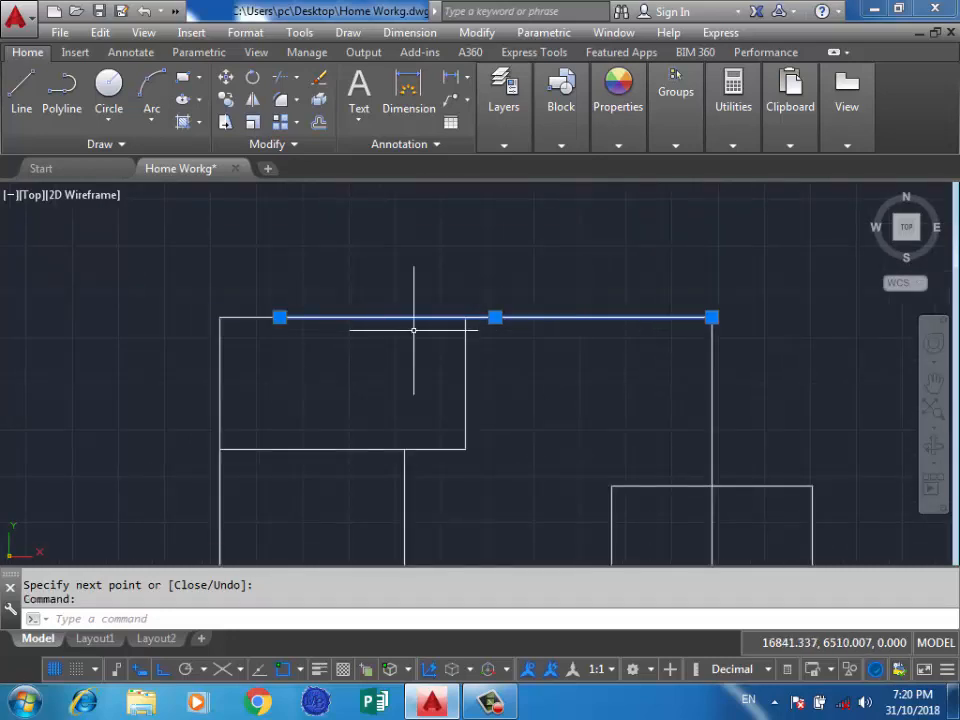
key(Escape)
scroll(478, 313, up, 2)
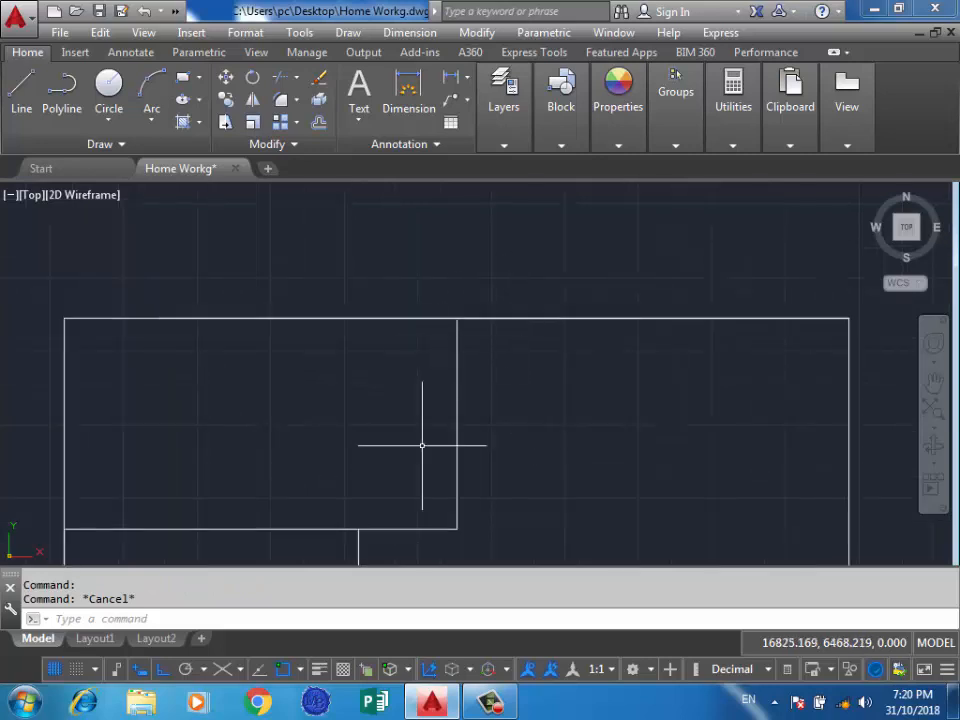
Turn on selection cycling, choose the short overlapping line on the large rectangle's top edge from the candidates, and delete it.
key(ctrl+w)
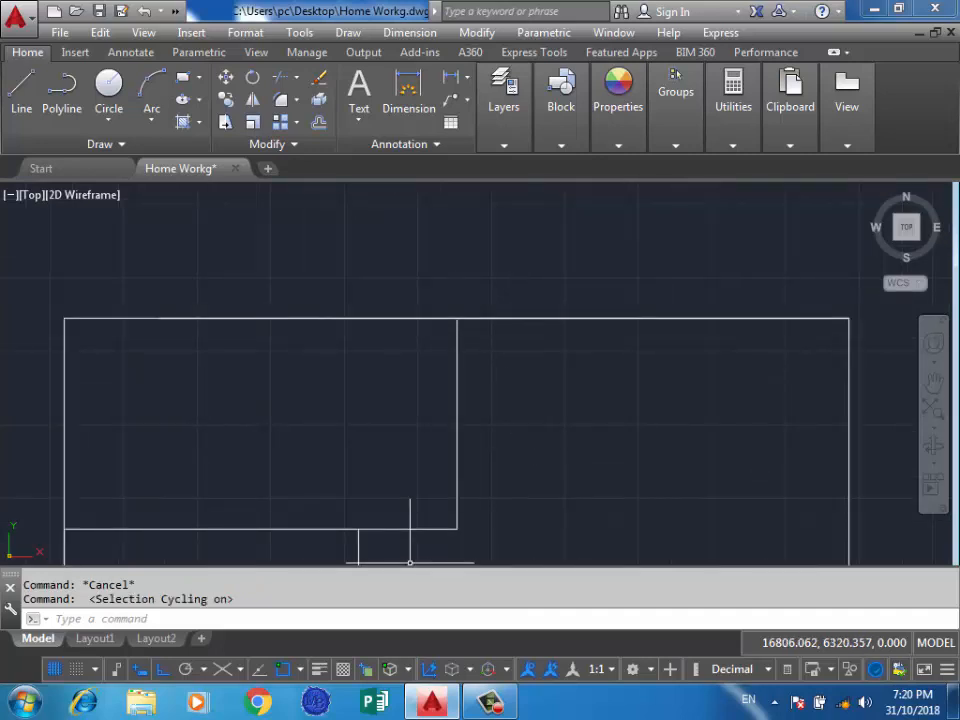
click(541, 318)
scroll(665, 411, down, 2)
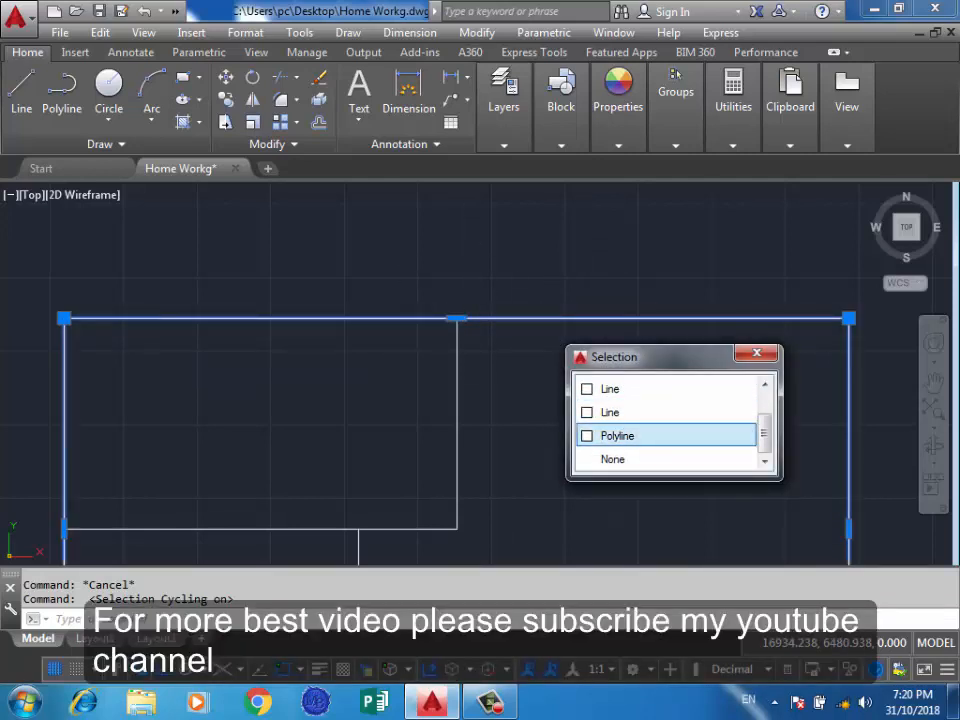
scroll(665, 411, up, 3)
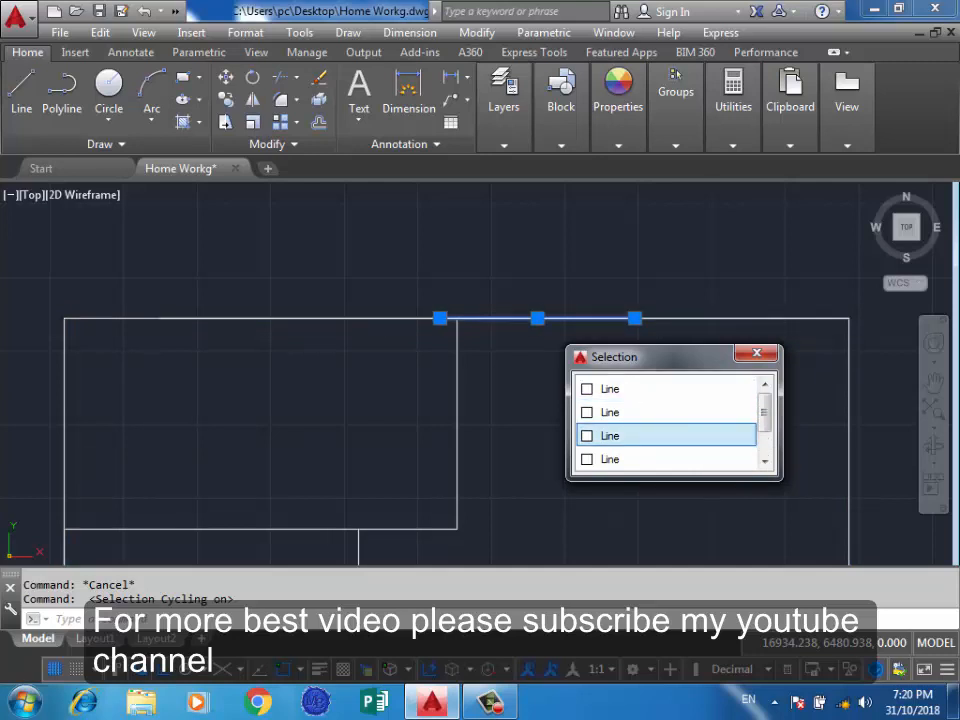
click(605, 436)
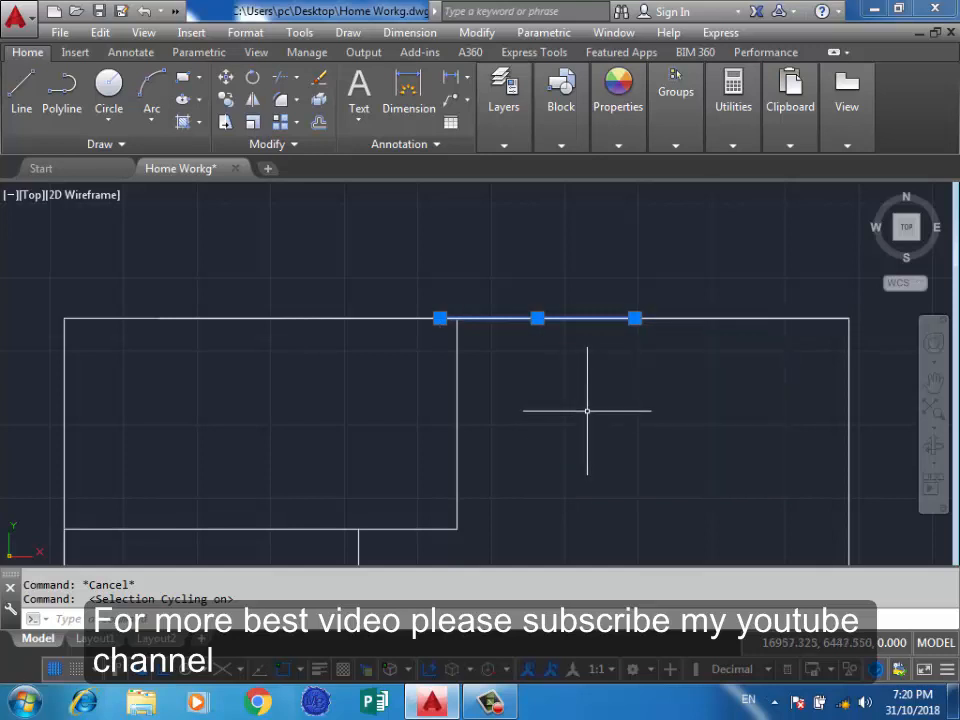
key(Delete)
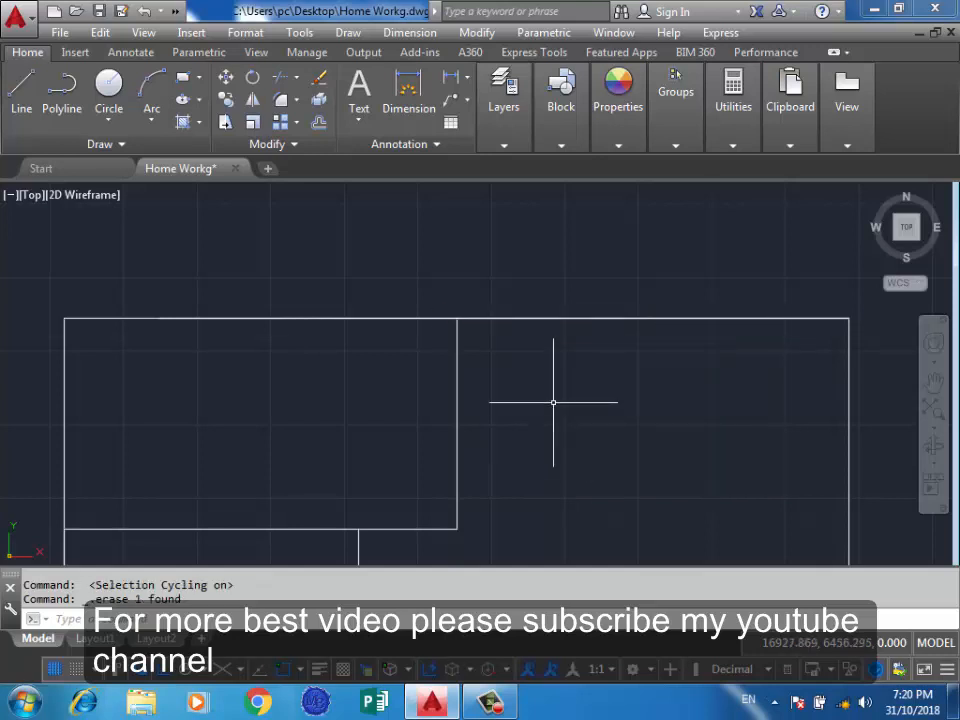
Turn selection cycling off, and review the 3D object snap modes in the drafting settings, accepting them.
scroll(577, 398, down, 4)
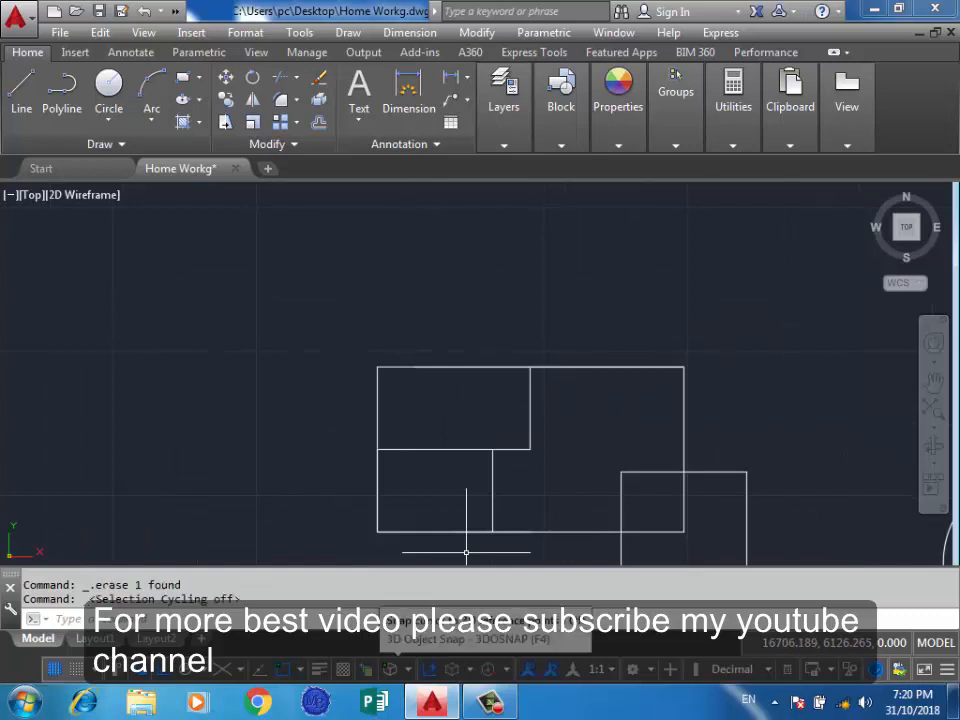
click(404, 669)
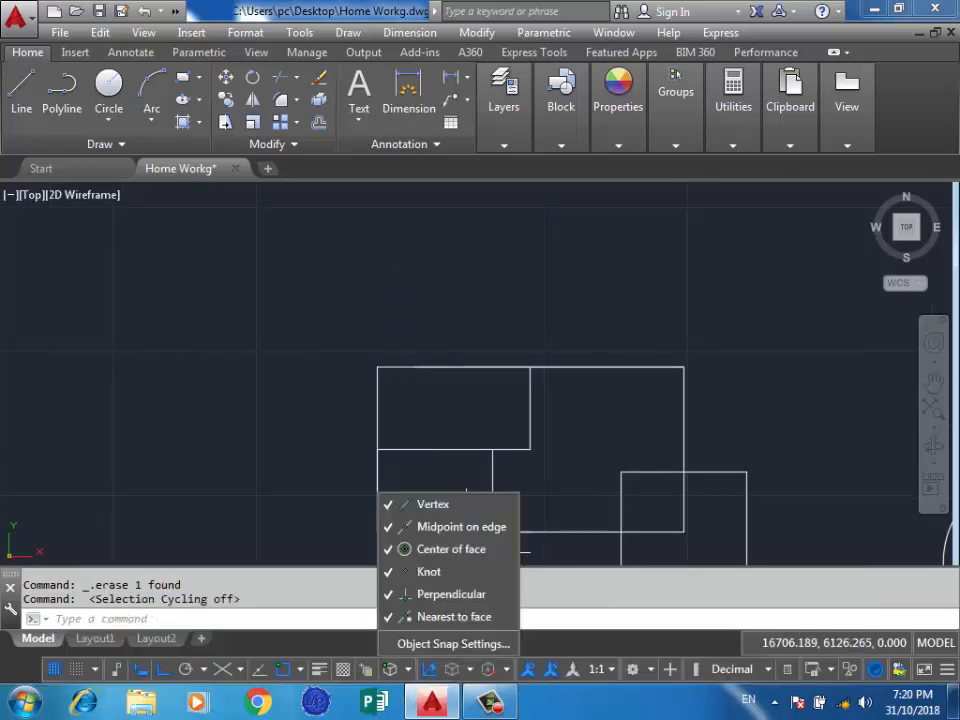
click(453, 643)
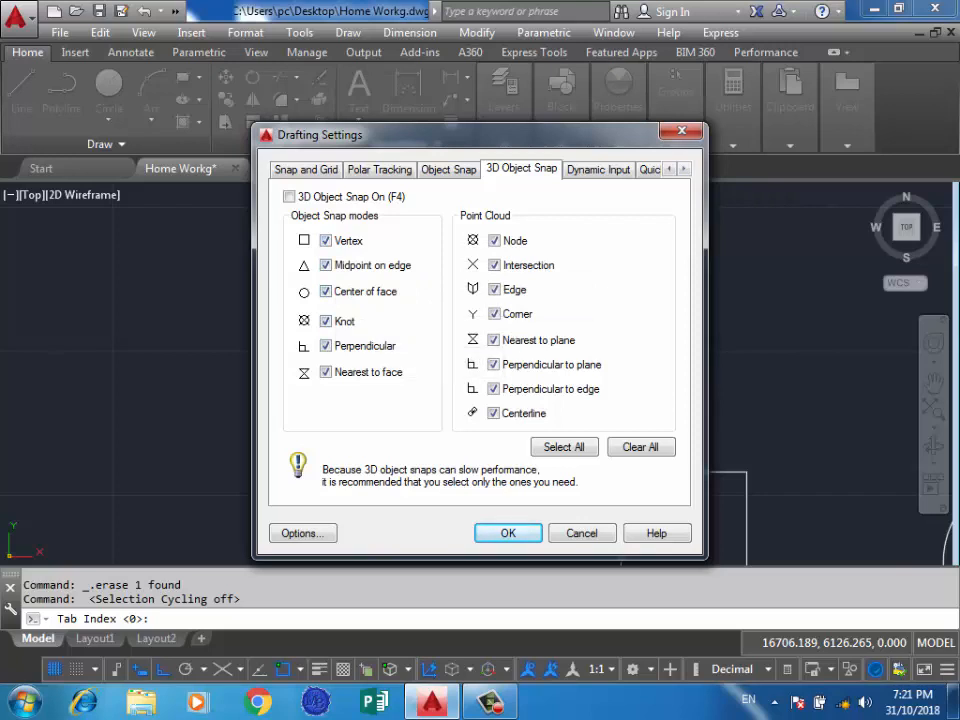
click(508, 533)
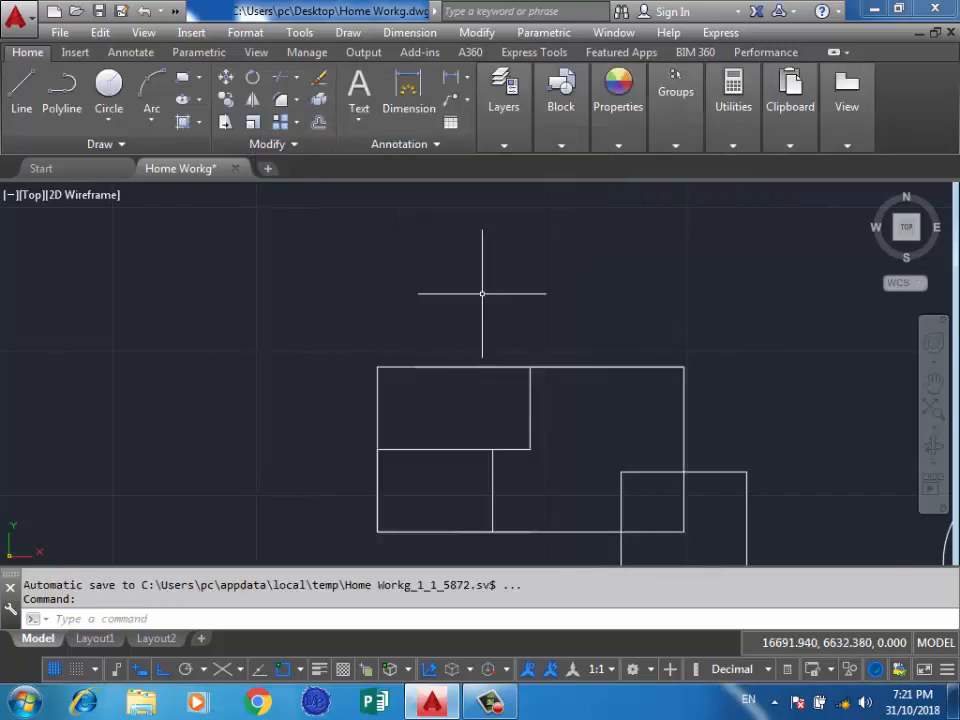
click(482, 293)
click(329, 301)
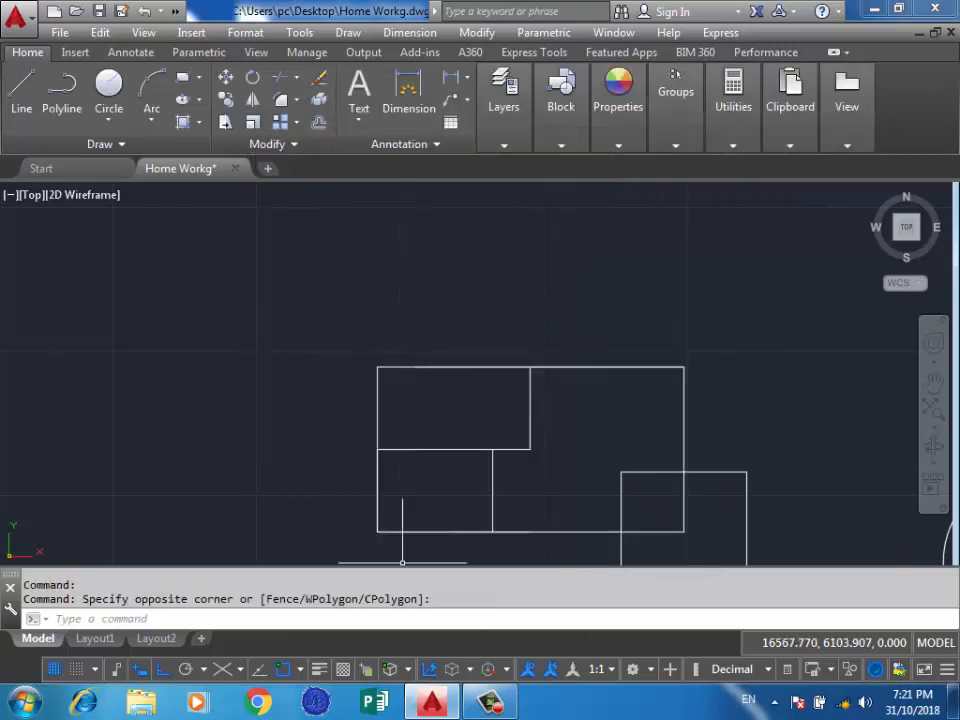
Turn 3D object snap on and draw a solid box about 242 units deep in the empty area beside the large rectangle.
key(F4)
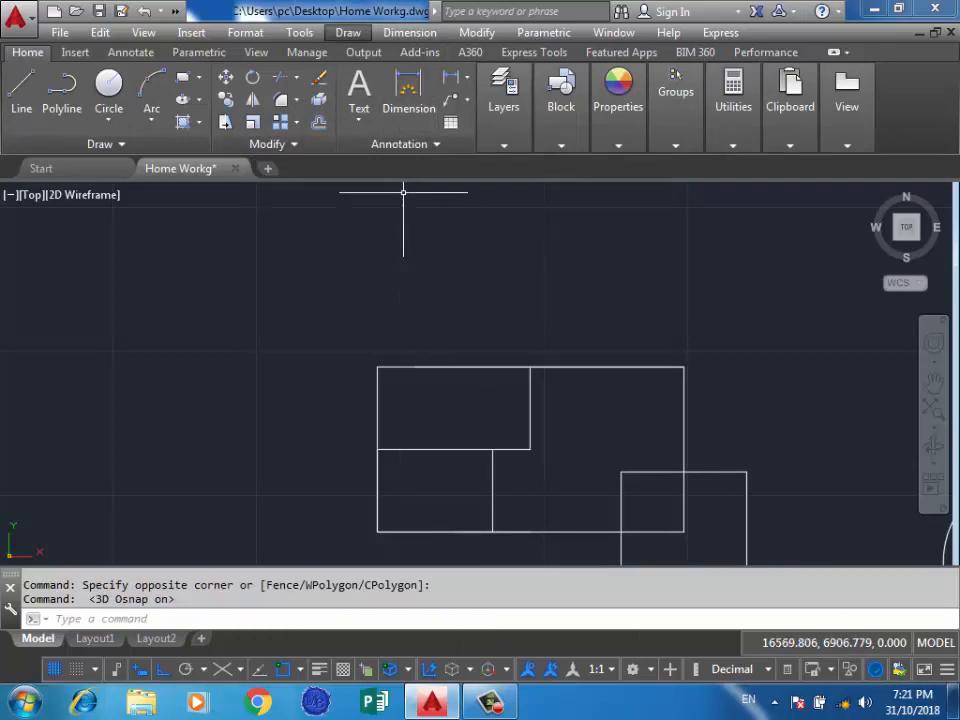
click(348, 32)
mouse_move(420, 55)
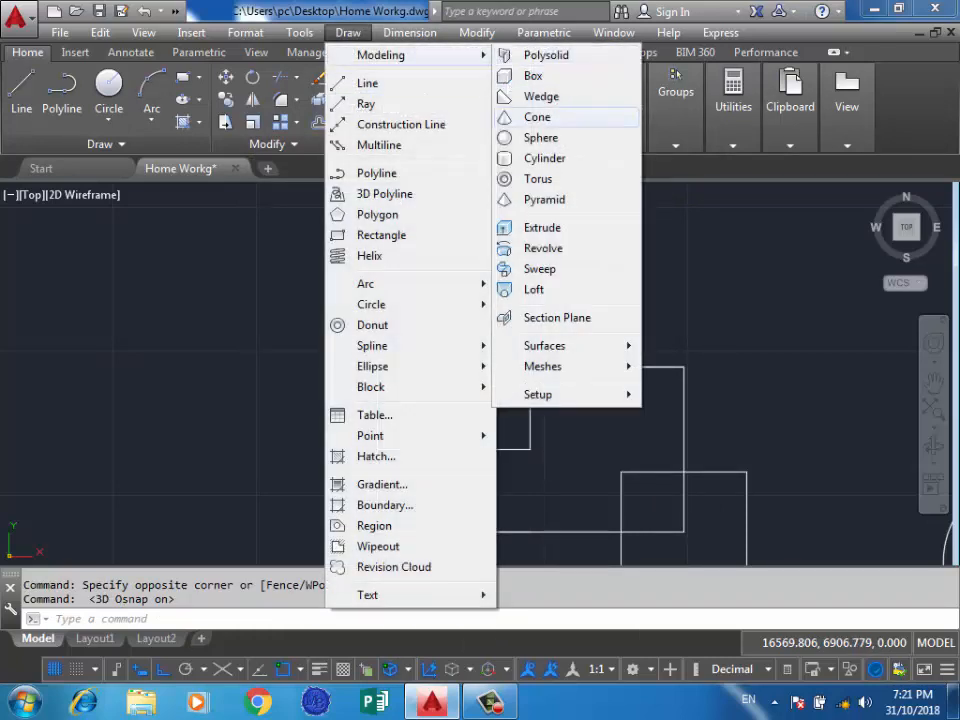
click(533, 75)
click(302, 236)
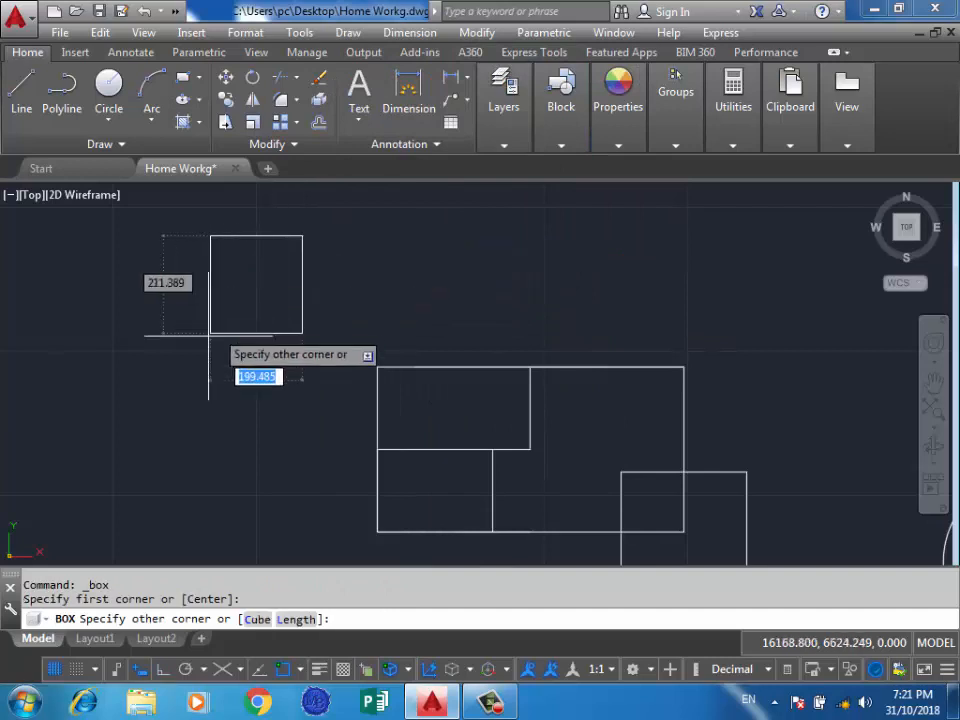
click(162, 347)
click(113, 253)
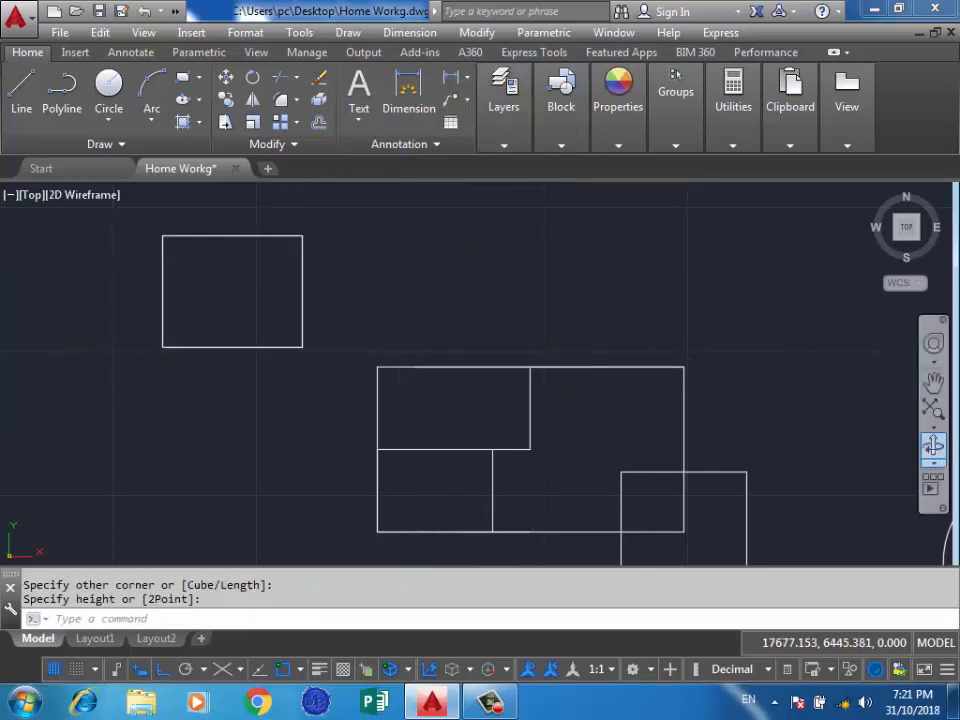
Limit the 3D object snap modes to Vertex by disabling midpoint on edge, center of face, knot, perpendicular and nearest to face.
click(933, 446)
drag(400, 520, 478, 345)
scroll(478, 345, down, 1)
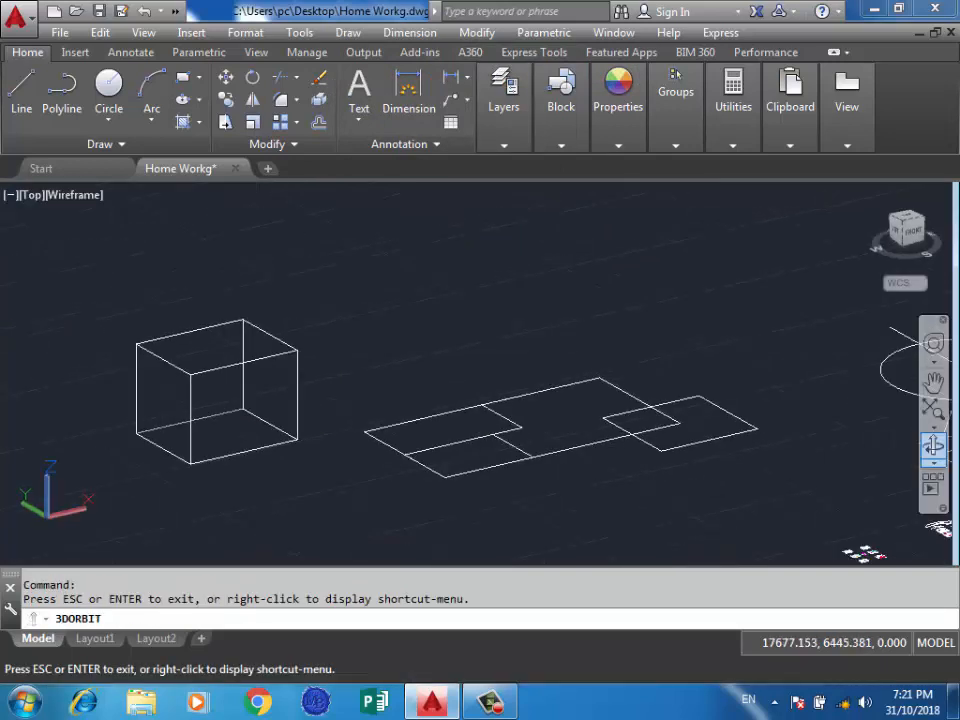
scroll(120, 413, up, 4)
key(Escape)
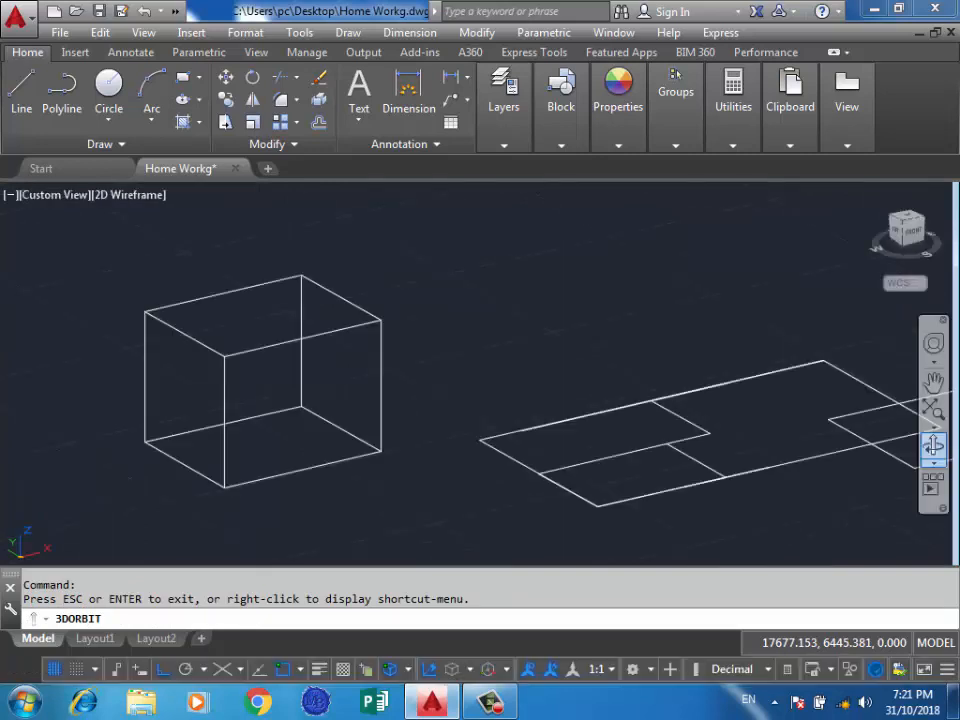
click(21, 90)
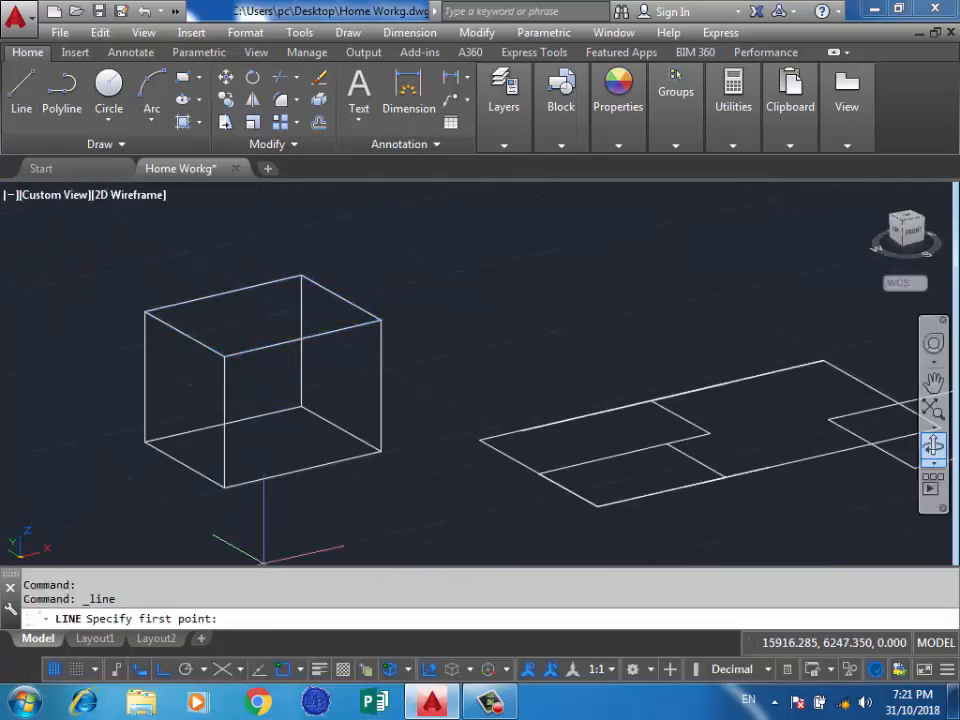
click(407, 669)
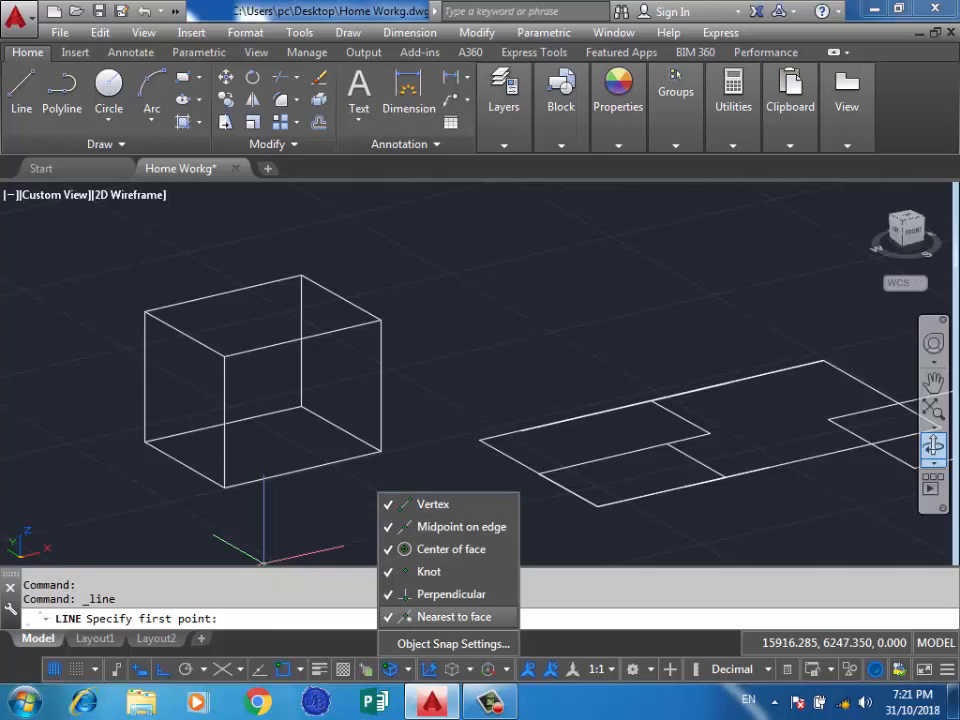
click(450, 594)
click(430, 571)
click(450, 549)
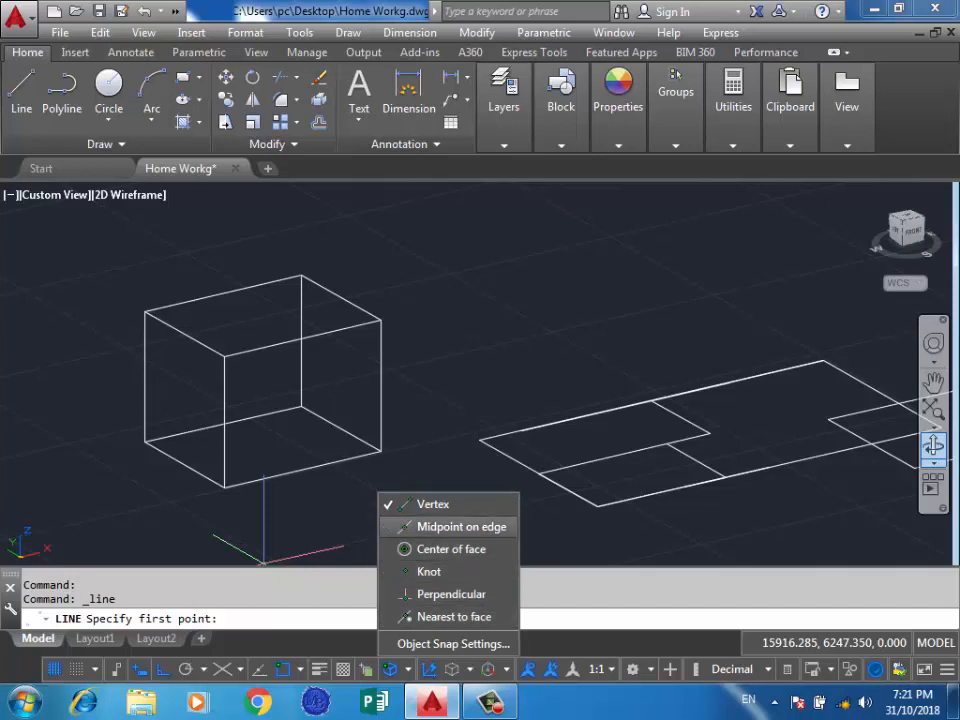
click(460, 526)
click(461, 309)
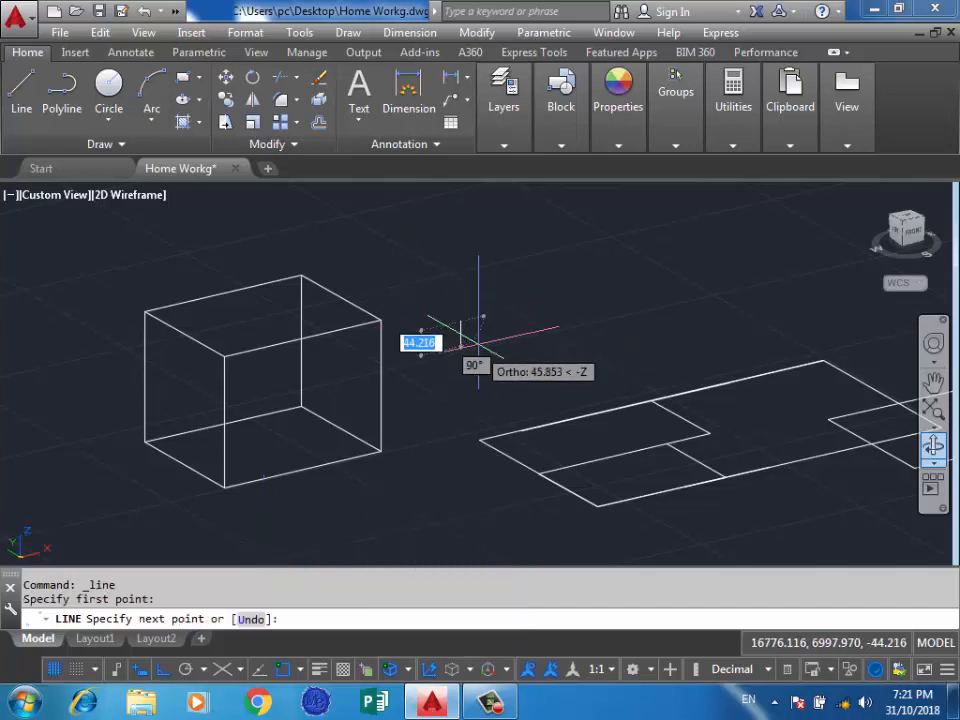
key(Escape)
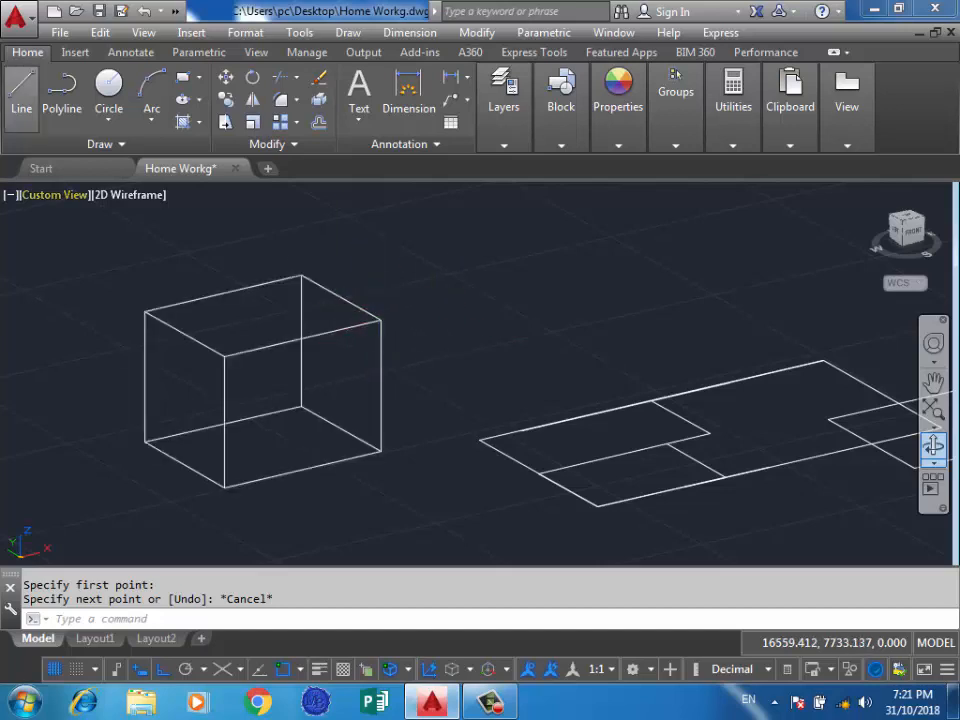
Draw a line along a short upper edge of the box by snapping to its two end vertices.
click(21, 88)
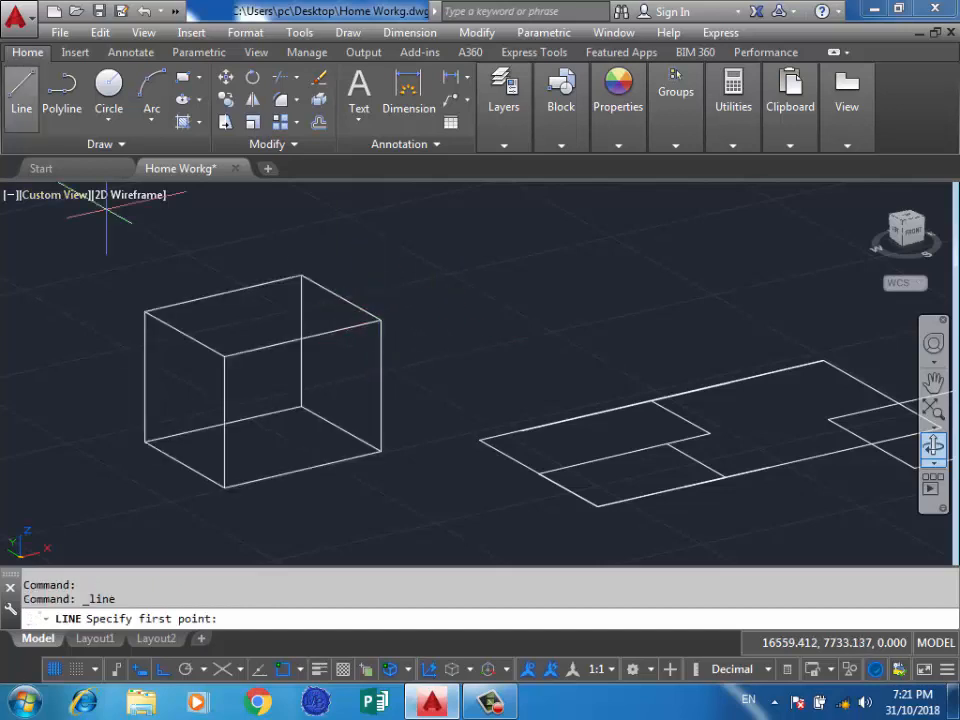
click(224, 354)
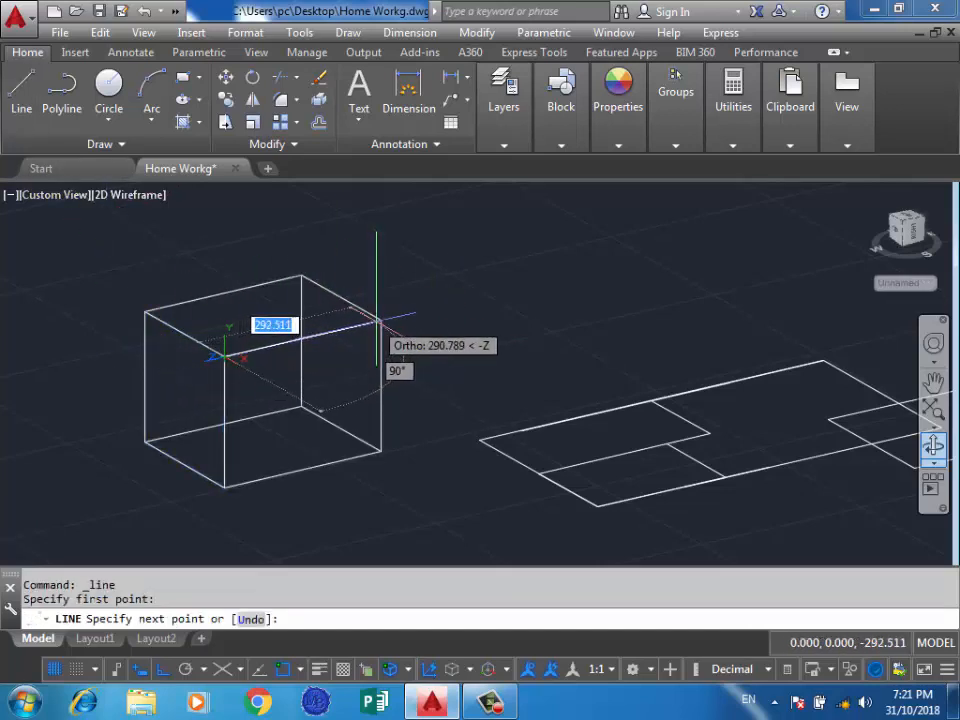
click(145, 311)
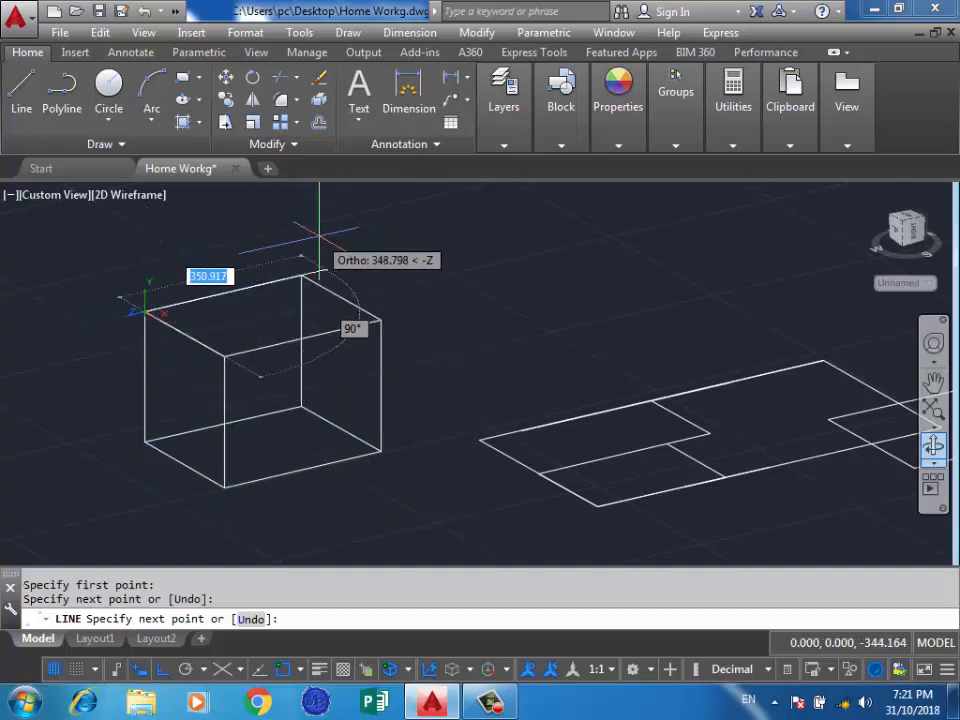
key(Return)
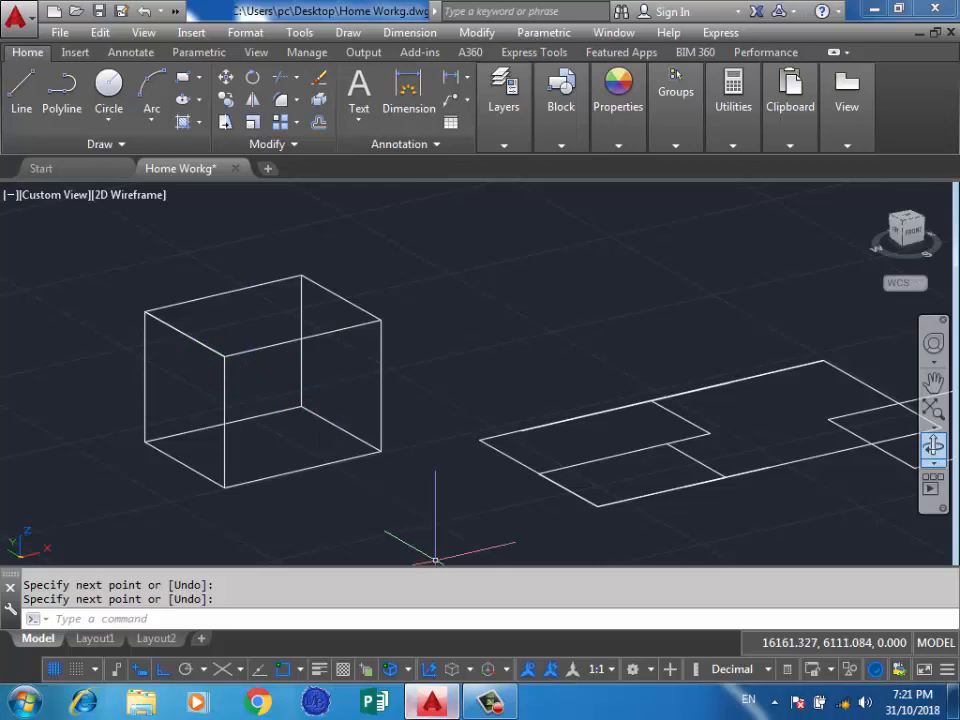
Enable all 3D object snap modes and point cloud snaps in the drafting settings.
click(390, 669)
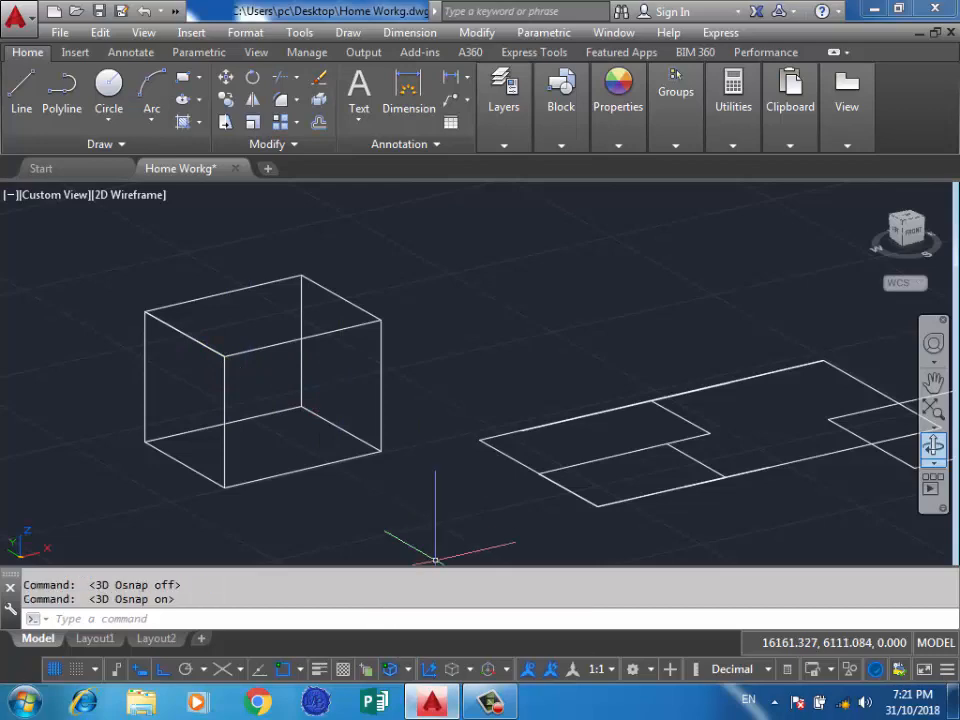
click(403, 669)
click(444, 641)
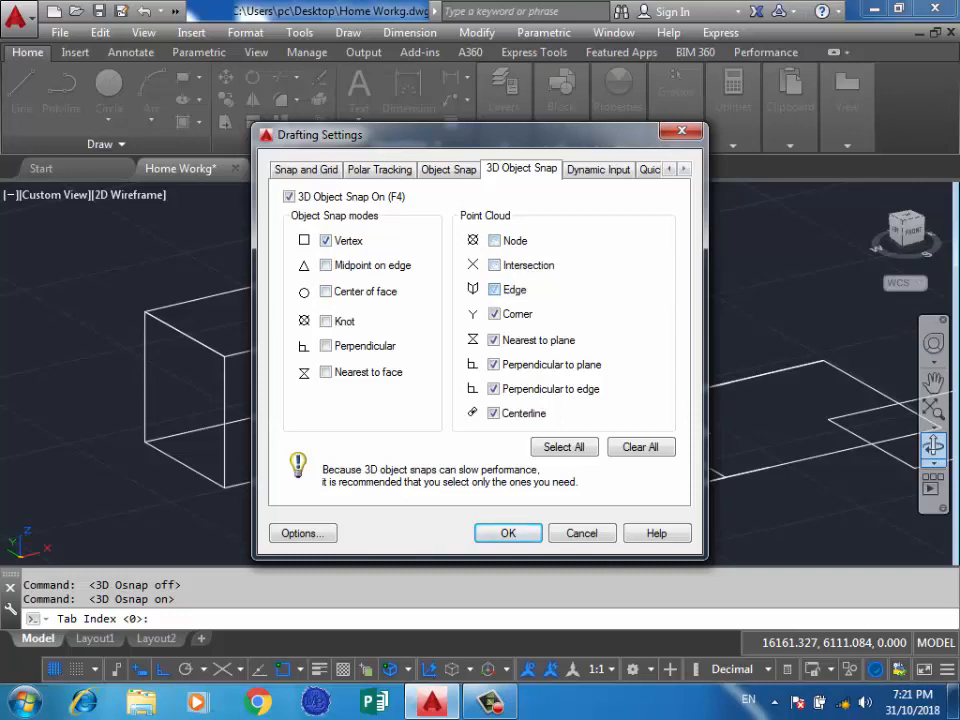
click(564, 447)
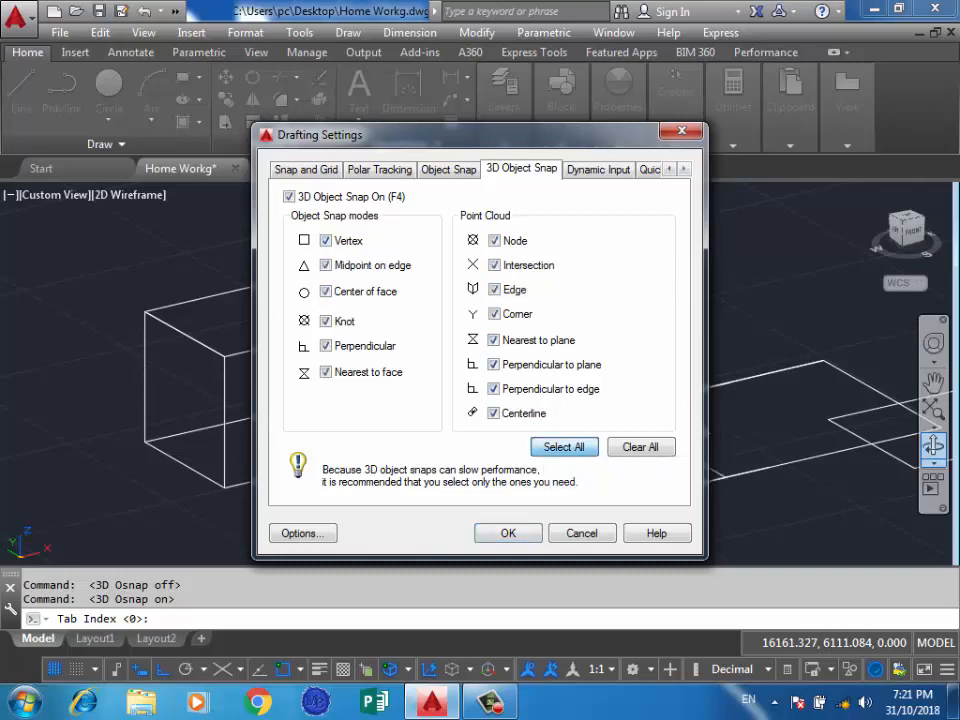
click(508, 533)
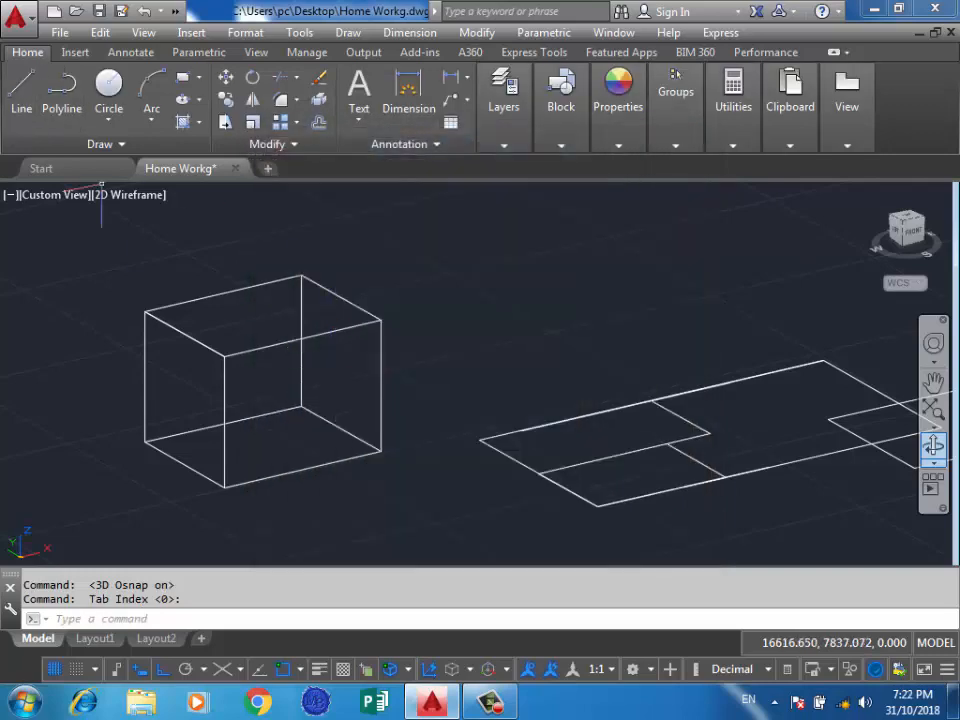
Draw a line along the box's long front upper edge by snapping to its end vertices.
click(21, 90)
click(379, 320)
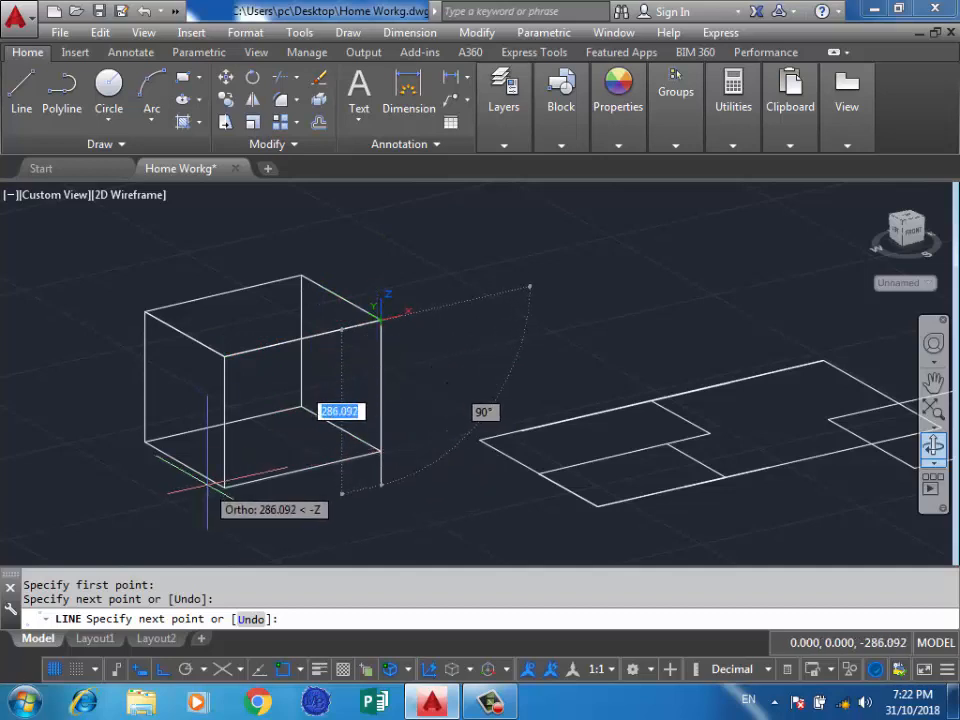
scroll(372, 455, up, 3)
scroll(340, 400, down, 2)
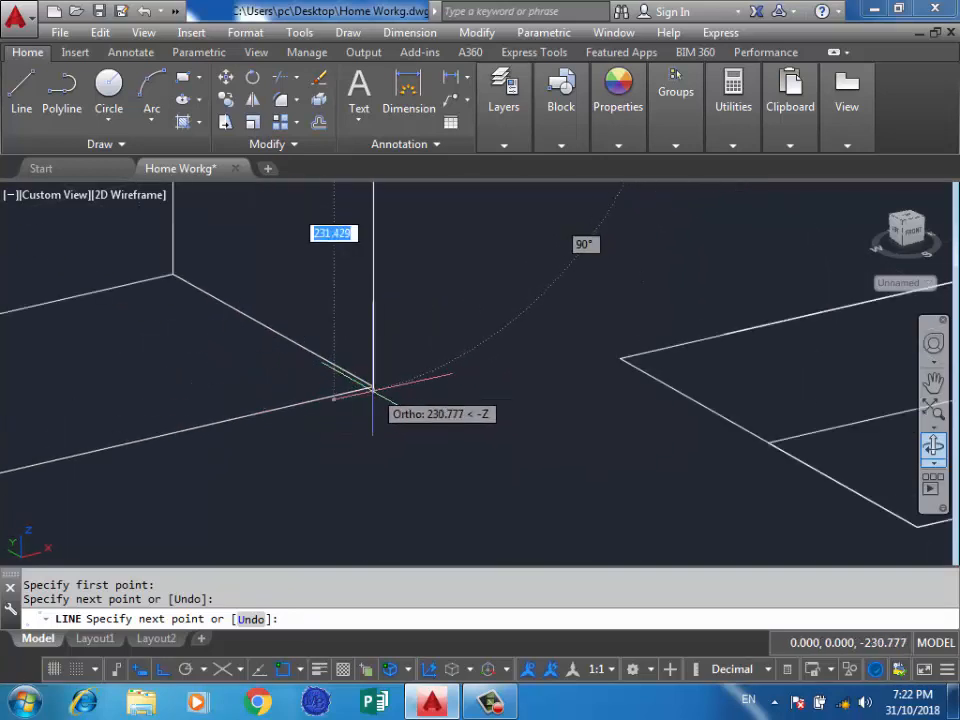
scroll(354, 368, down, 2)
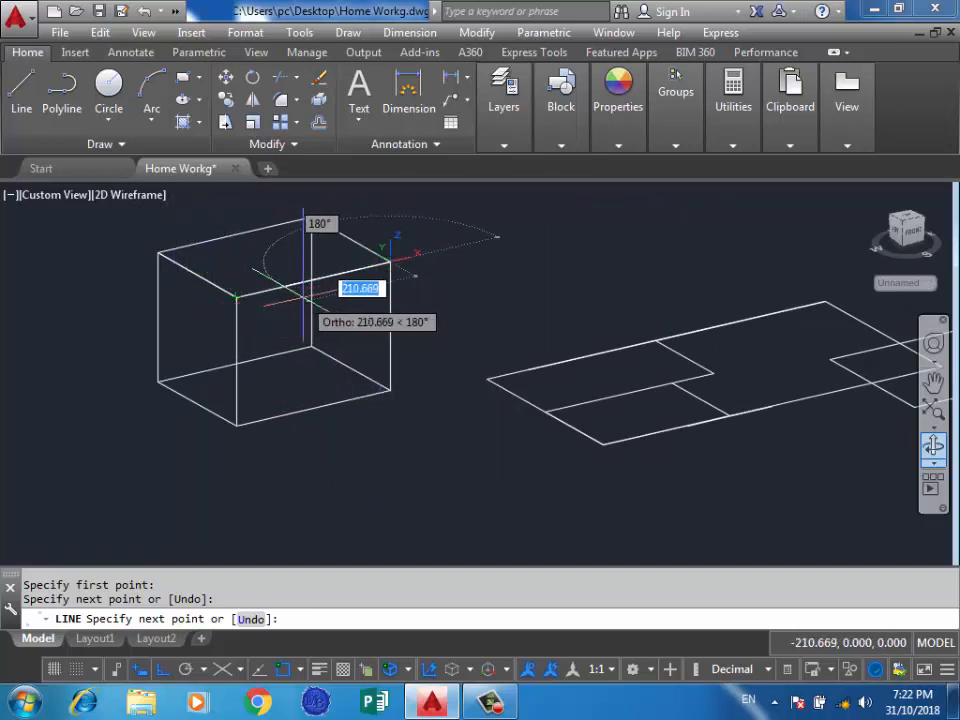
key(Return)
key(Return)
Draw a vertical line along the box edge from its lower vertex up to the end of the previous line.
click(390, 389)
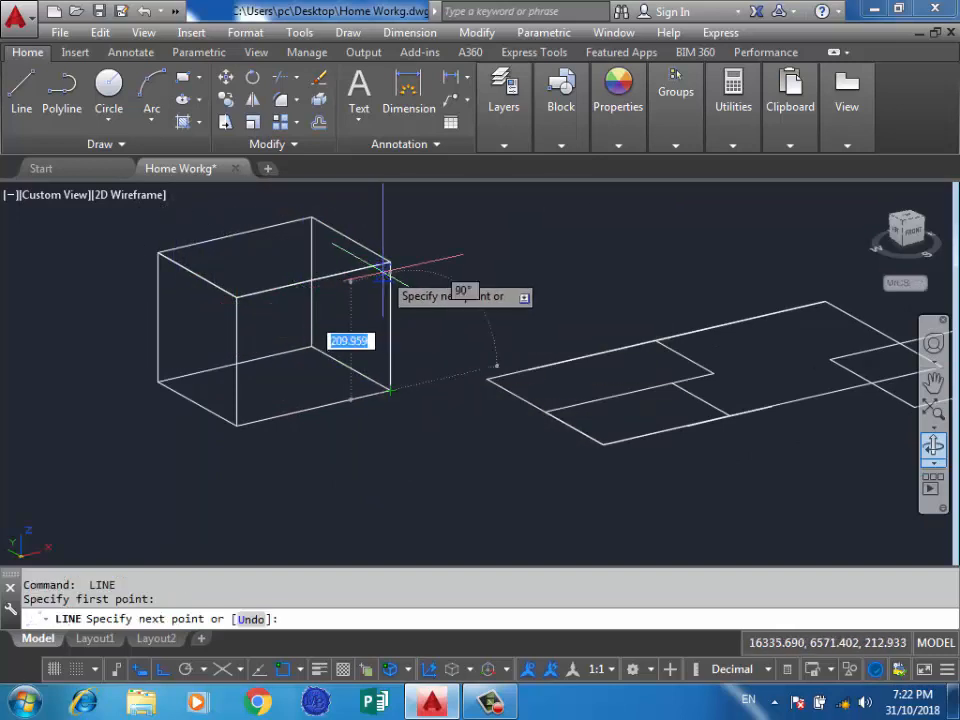
click(402, 260)
key(Return)
scroll(676, 275, down, 5)
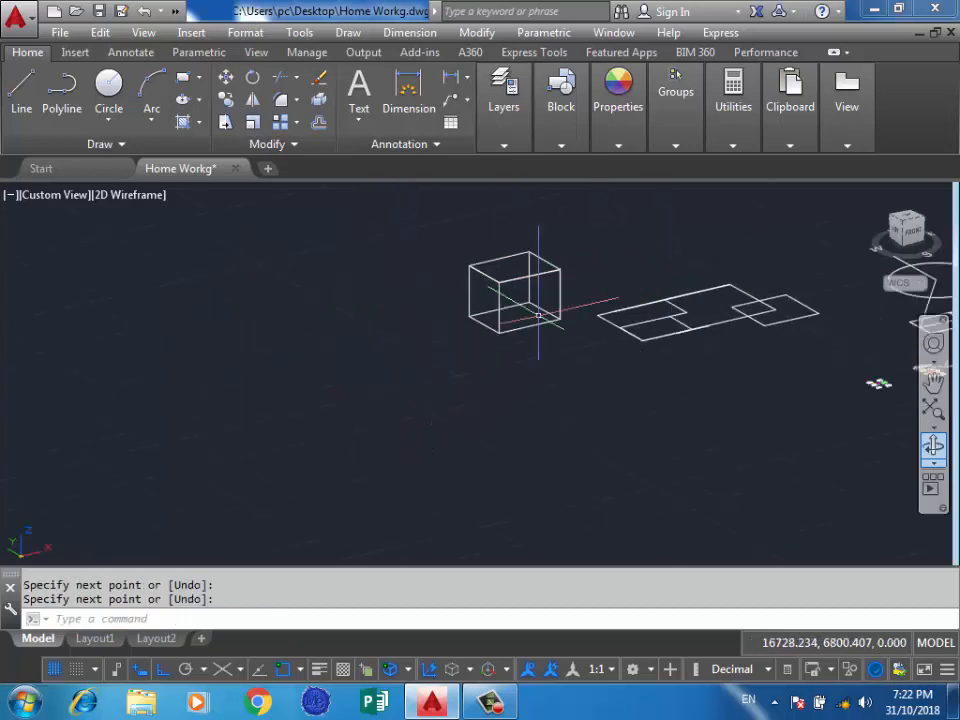
scroll(597, 259, up, 5)
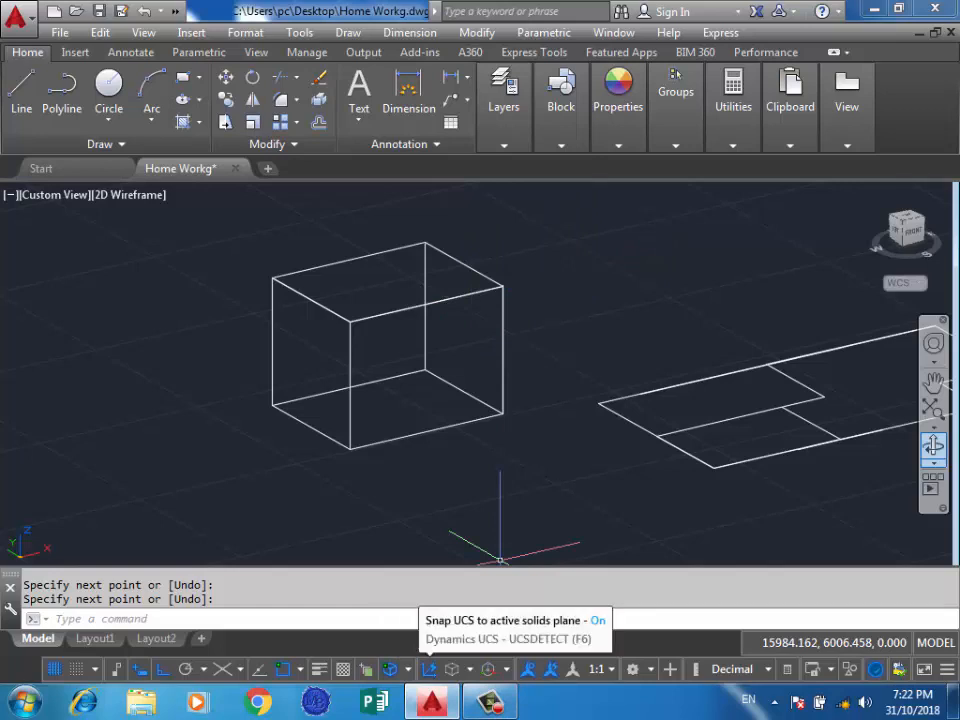
Turn dynamic UCS off and open the subobject selection filter options.
click(428, 669)
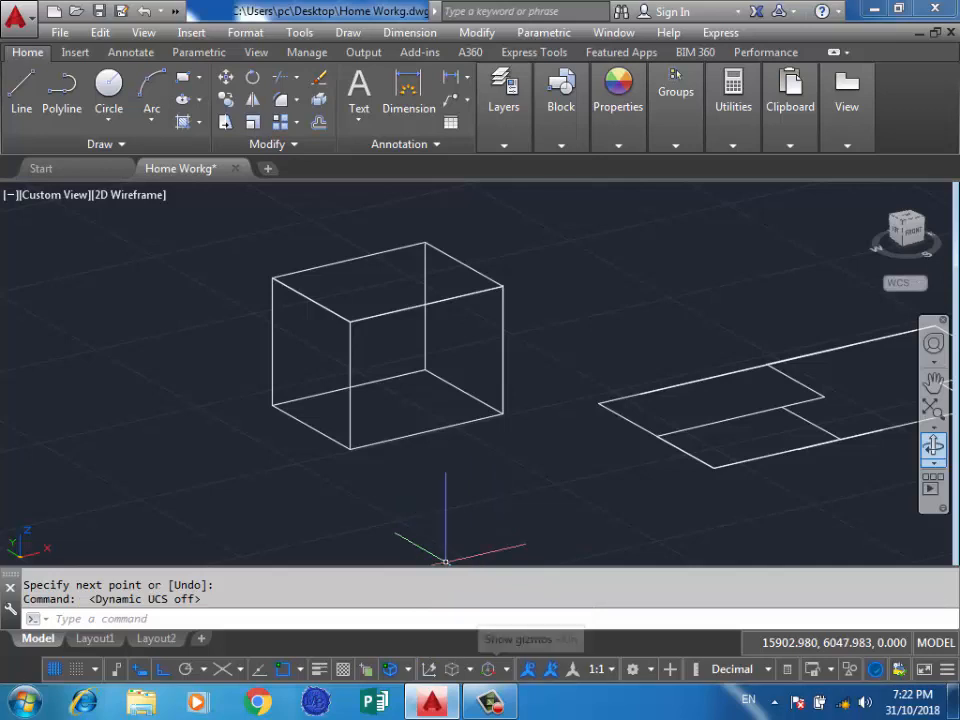
click(466, 669)
click(364, 485)
Try to select the box's corners and upper edge with selection windows and single picks, and clear the selection.
click(268, 506)
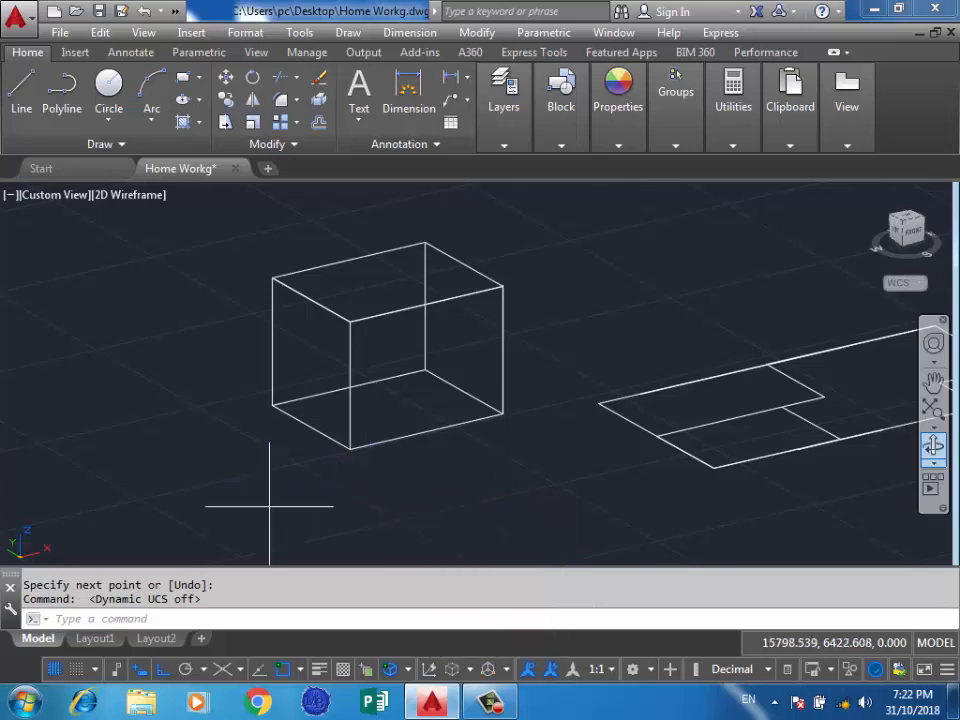
click(490, 512)
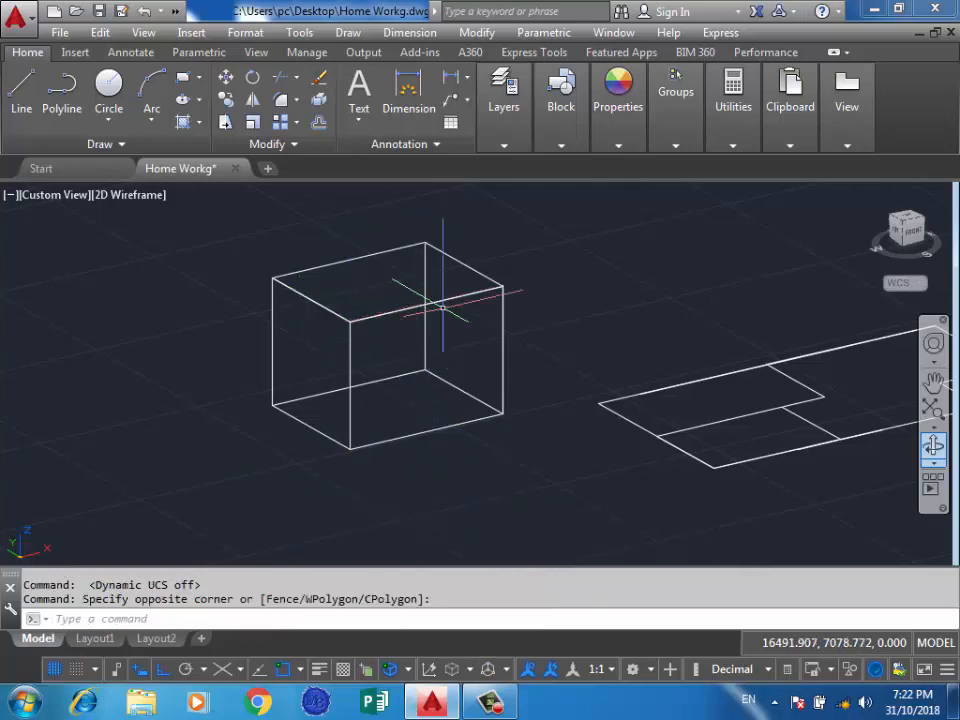
shift+middle_drag(443, 328, 475, 297)
click(551, 251)
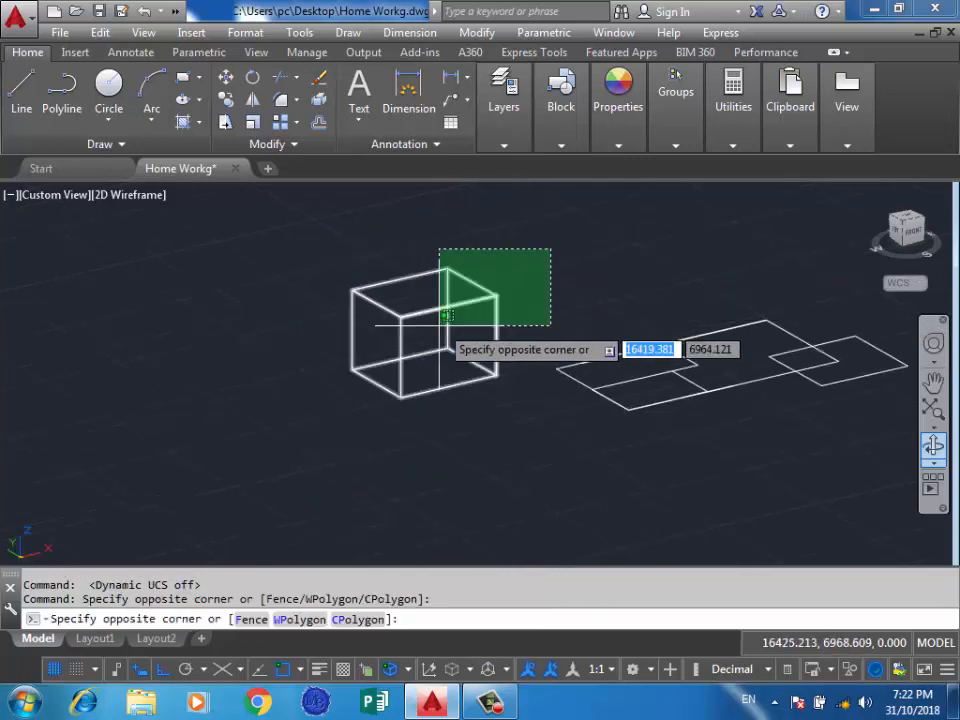
click(432, 322)
shift+middle_drag(458, 328, 323, 352)
click(301, 321)
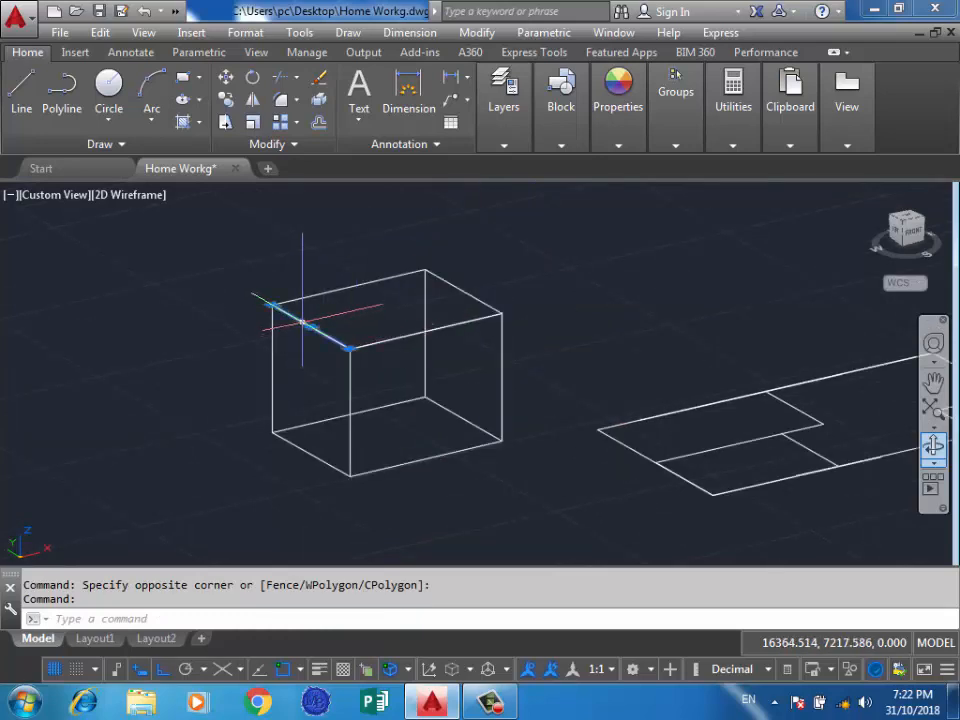
key(Escape)
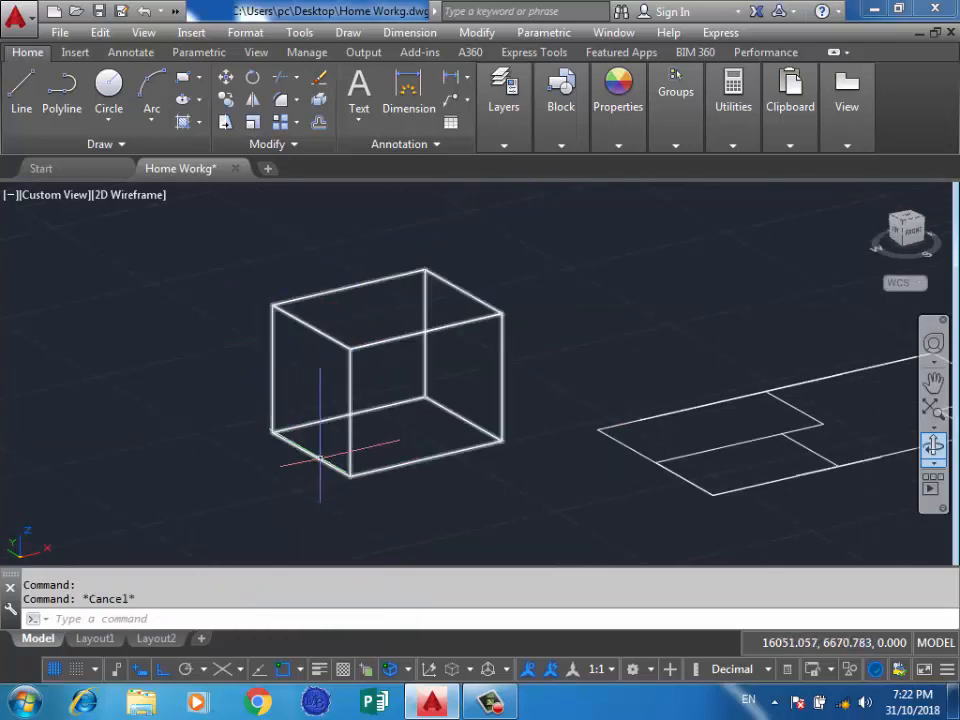
Move the solid box about 581 units in the negative X direction, away from the lines traced on its edges.
click(272, 337)
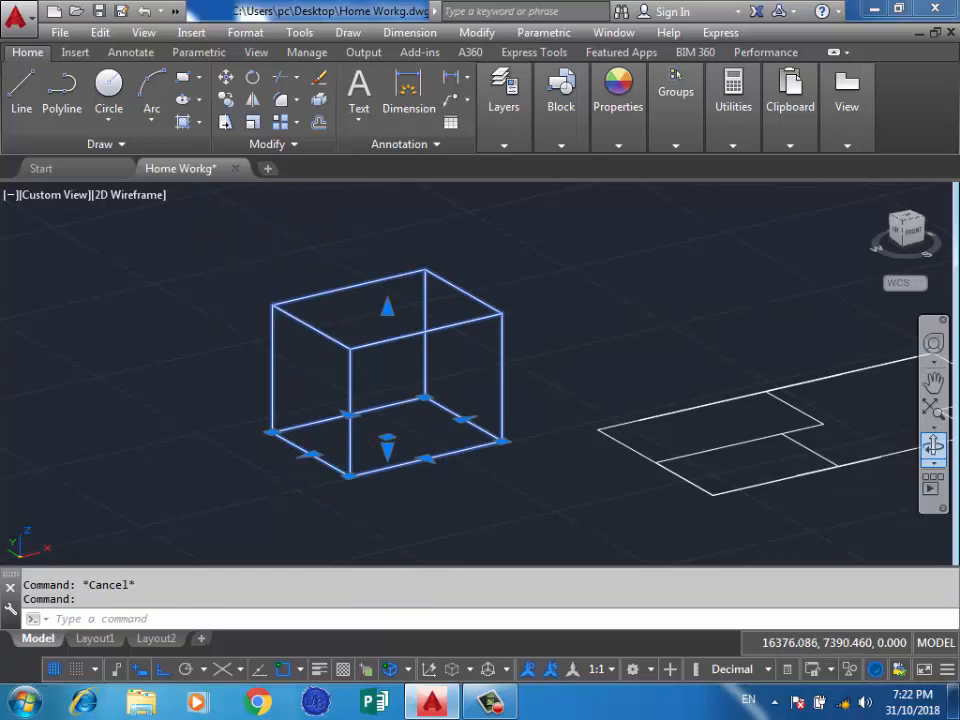
text(M)
key(Return)
click(349, 470)
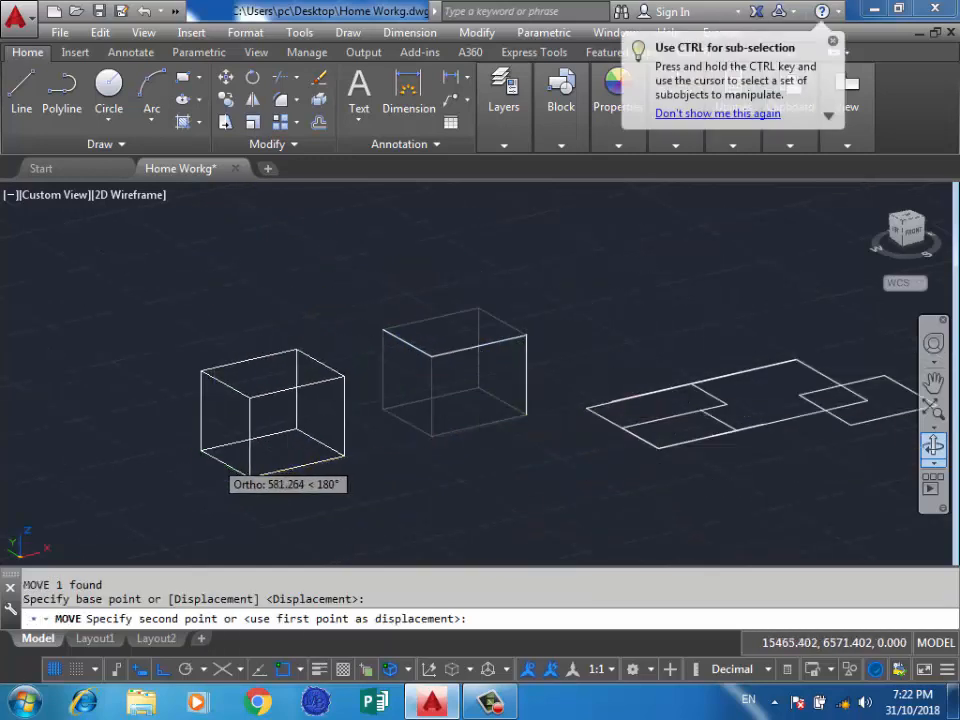
click(283, 474)
scroll(185, 474, up, 2)
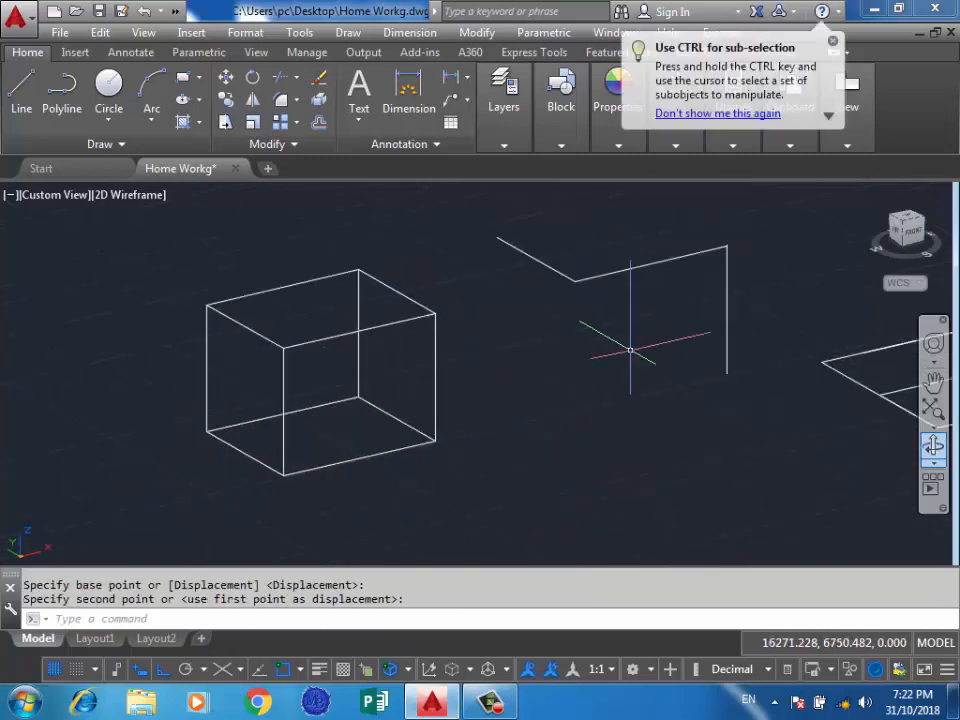
Review the subobject filter options, try to pick the box's front upper vertex, and clear the selection.
click(469, 669)
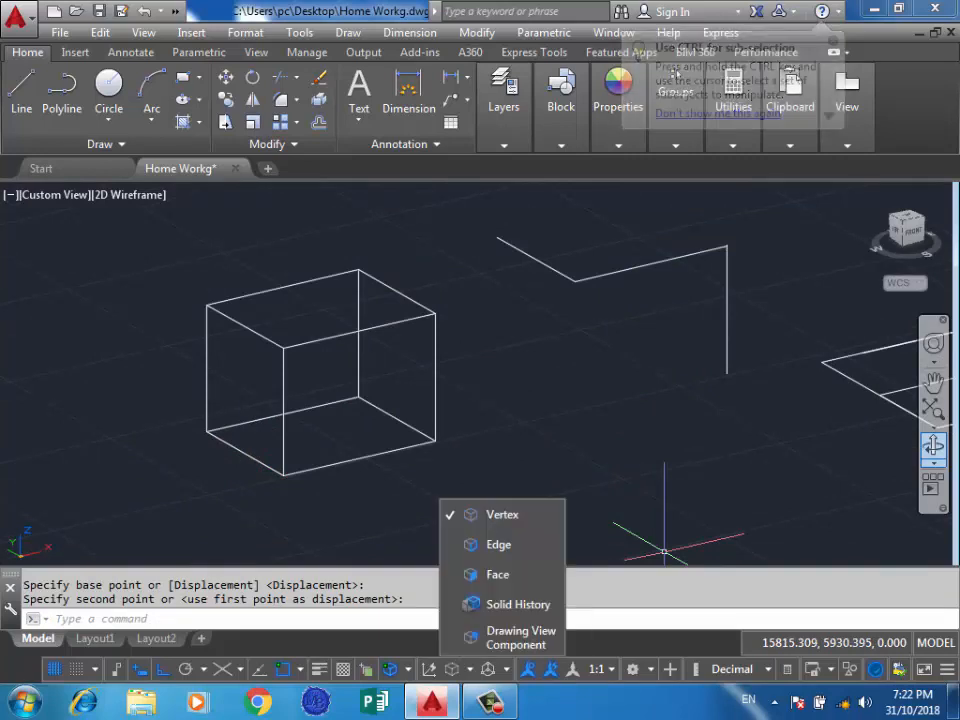
click(664, 551)
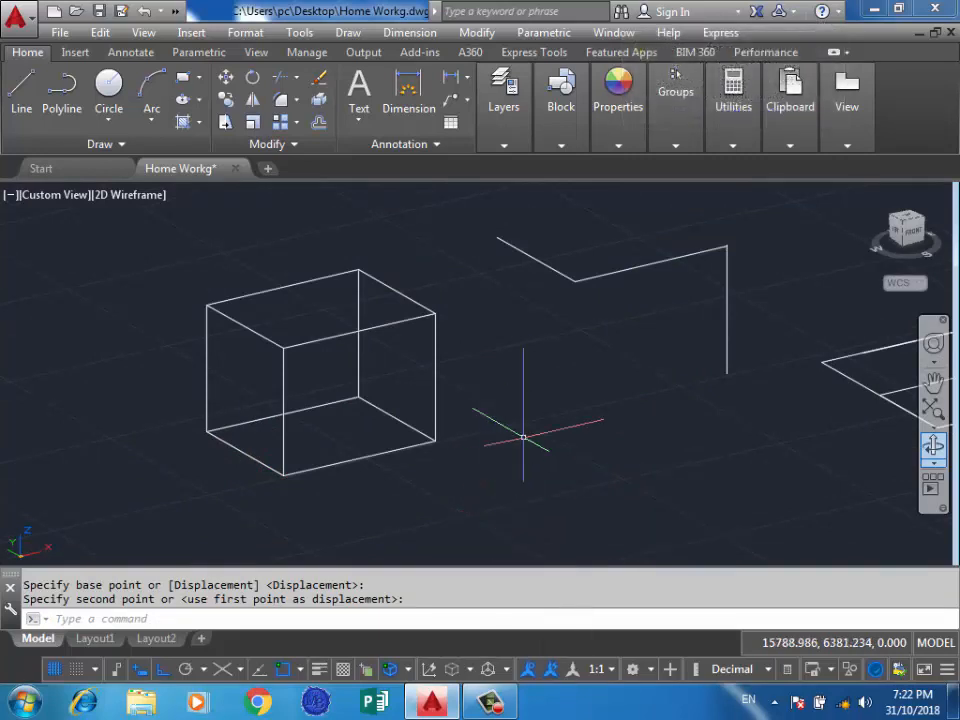
click(449, 296)
click(377, 356)
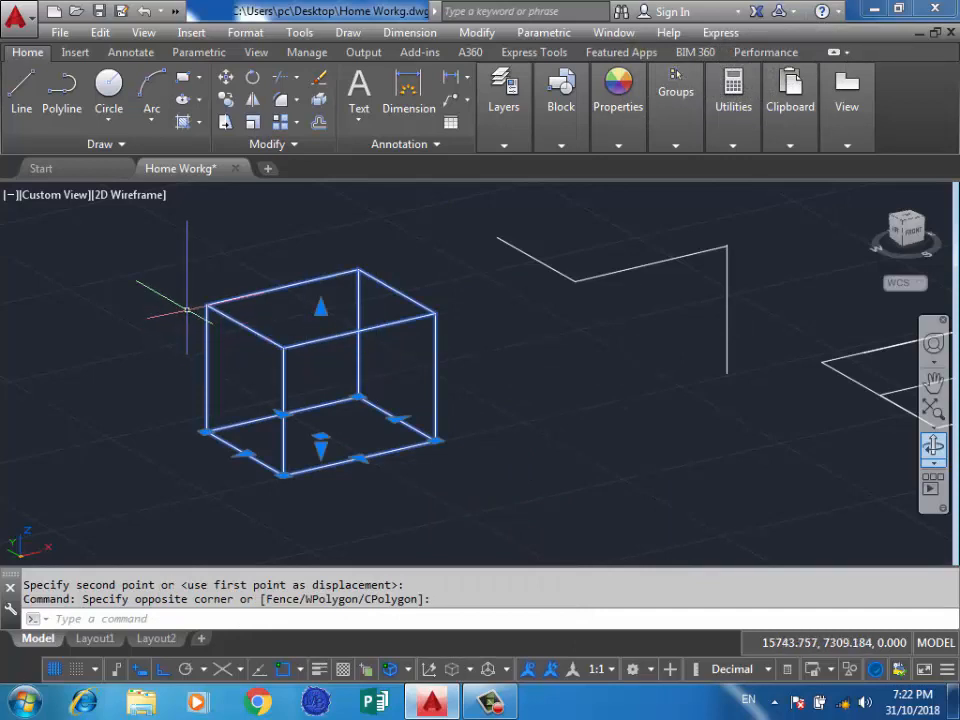
key(Escape)
scroll(285, 343, up, 5)
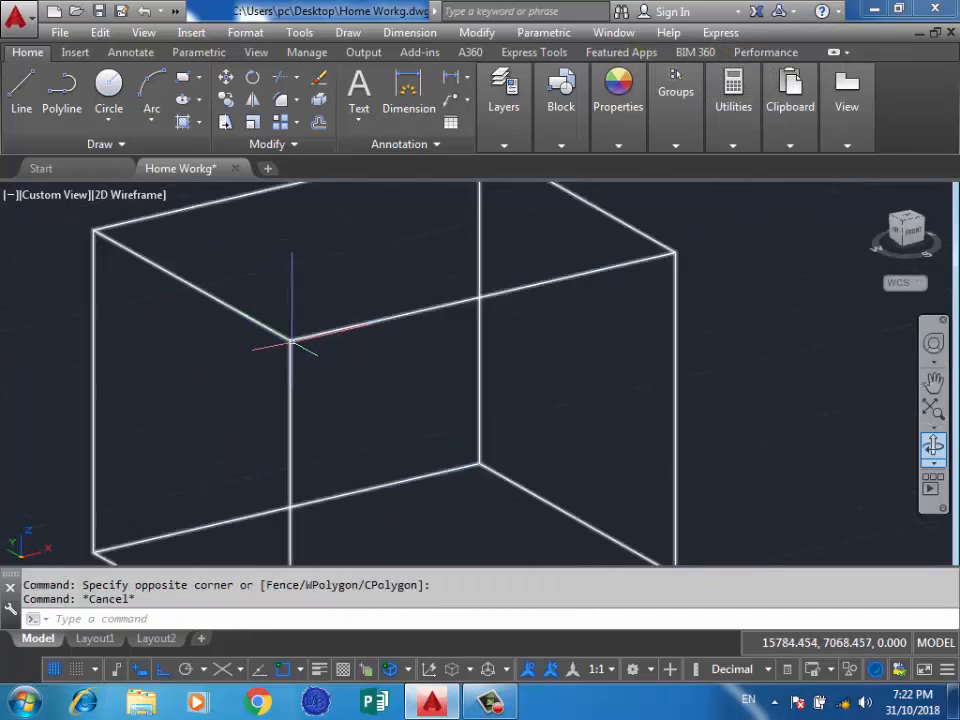
click(291, 343)
key(Escape)
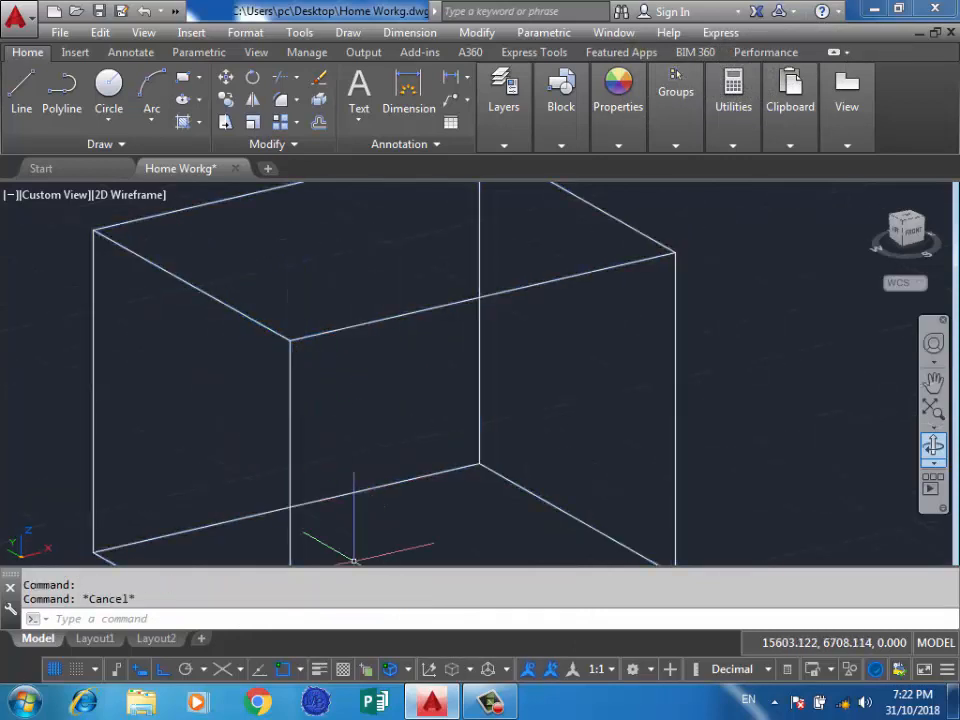
Select the box's four upper vertices as subobjects, and clear the selection.
scroll(374, 453, down, 2)
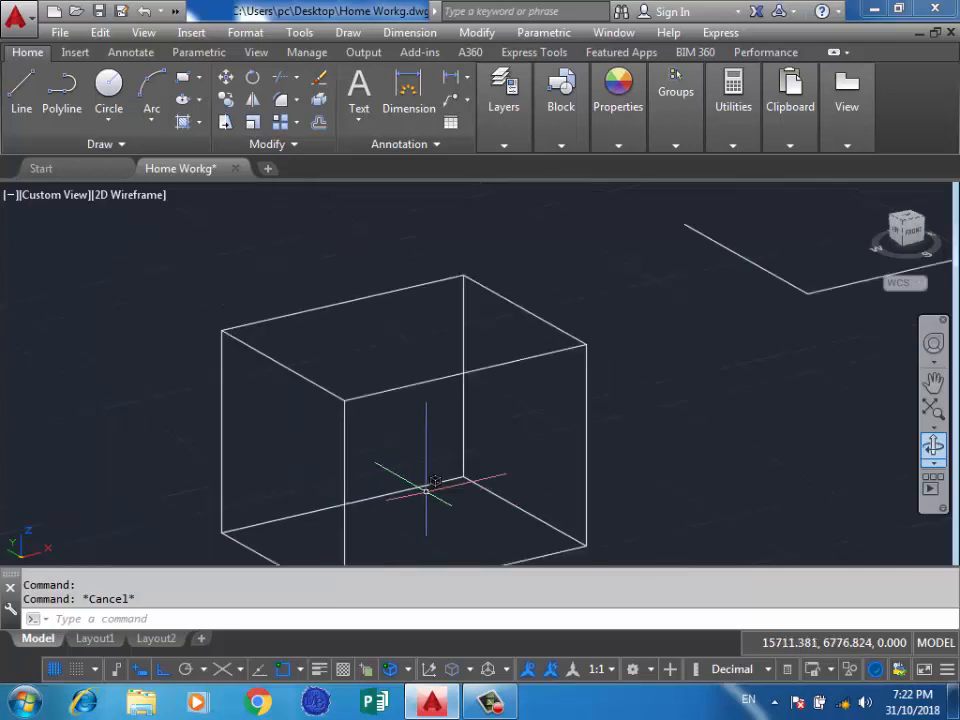
ctrl+click(344, 399)
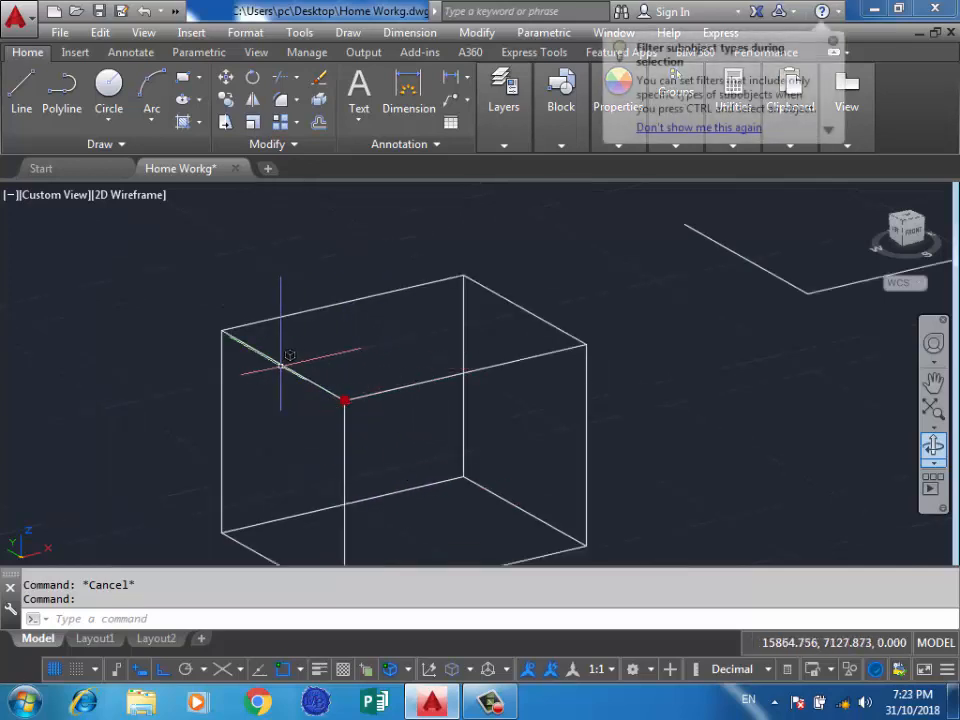
ctrl+click(221, 331)
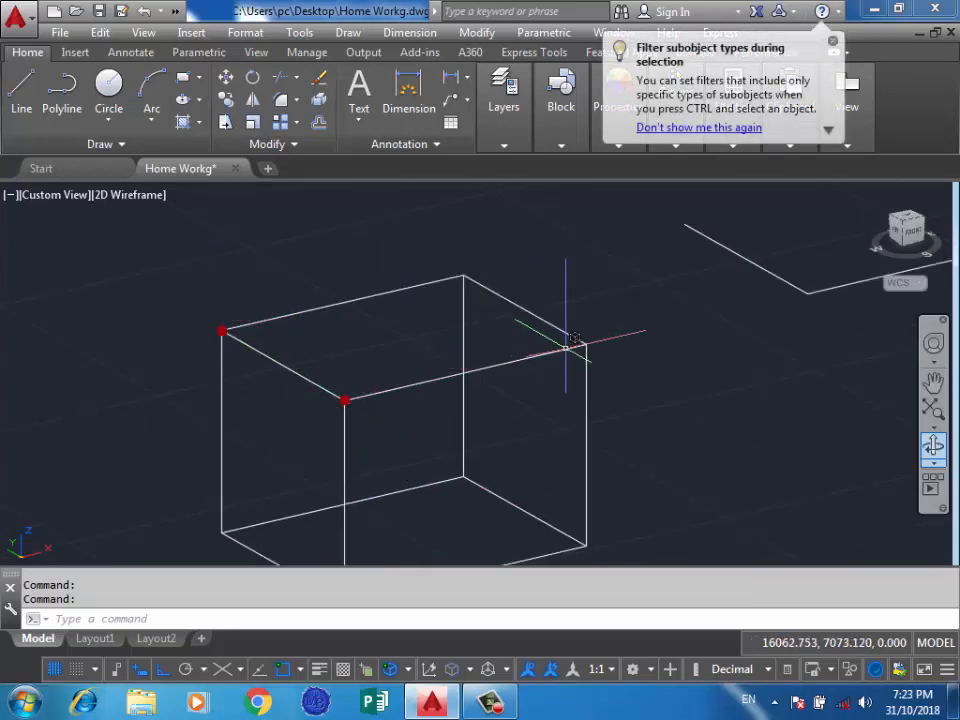
click(618, 312)
ctrl+click(553, 360)
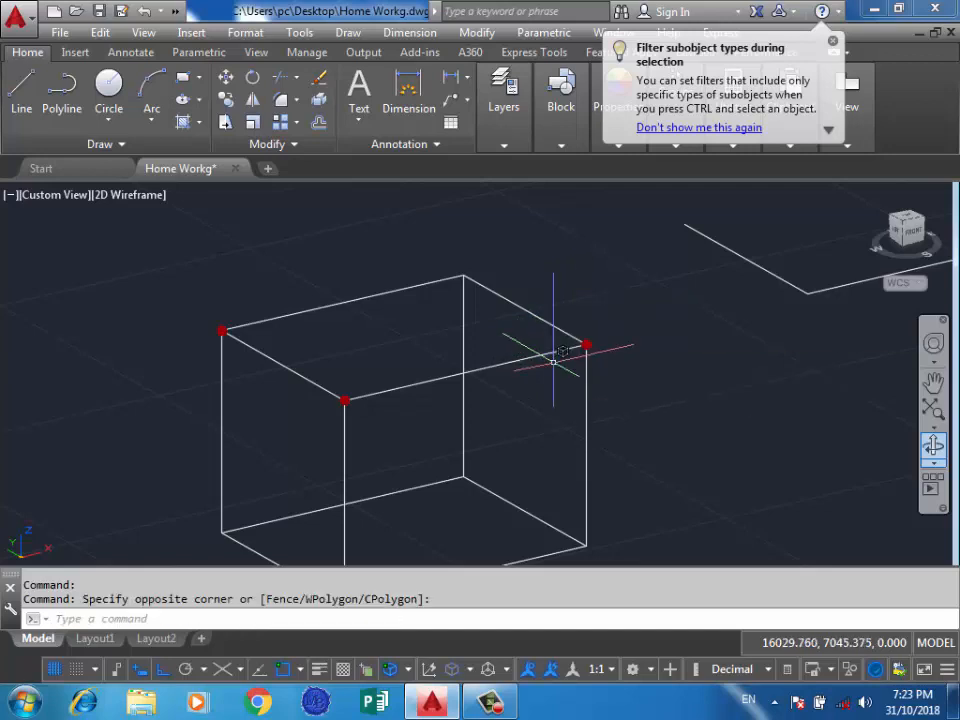
click(495, 248)
ctrl+click(148, 531)
scroll(458, 290, down, 2)
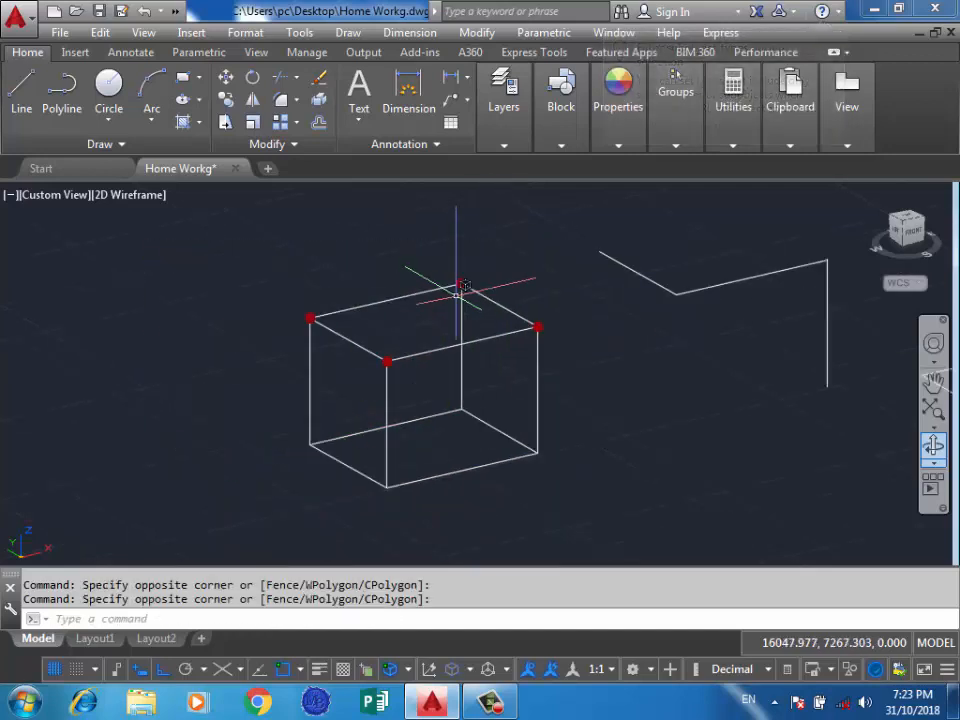
key(Escape)
Select the box's four upper vertices with a crossing window and move them about 300 units along Y, and then back toward the base.
ctrl+click(574, 268)
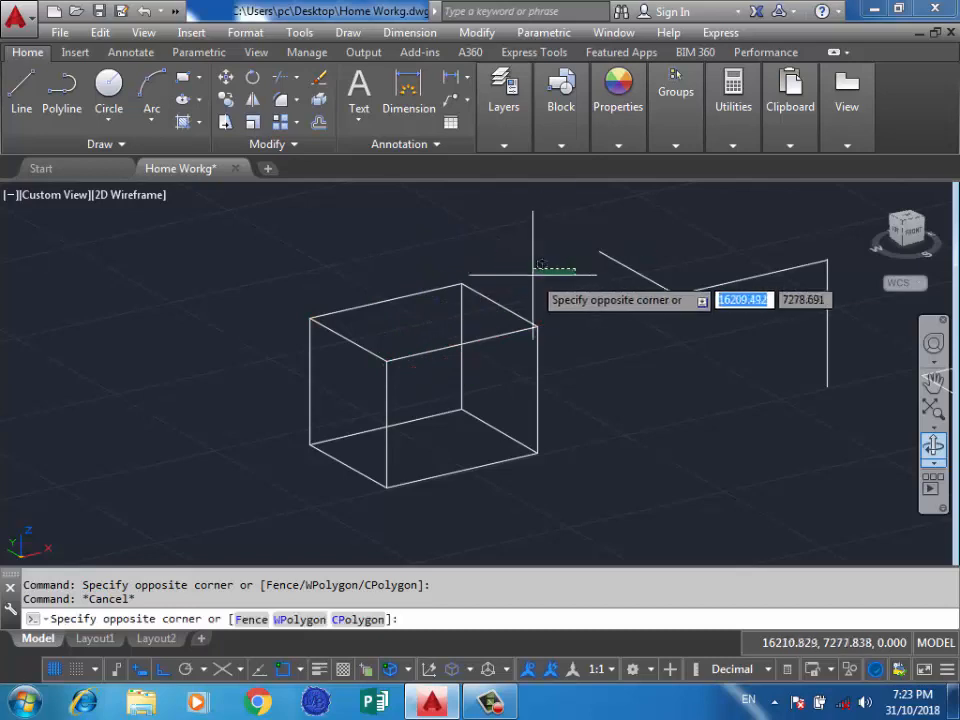
ctrl+click(310, 390)
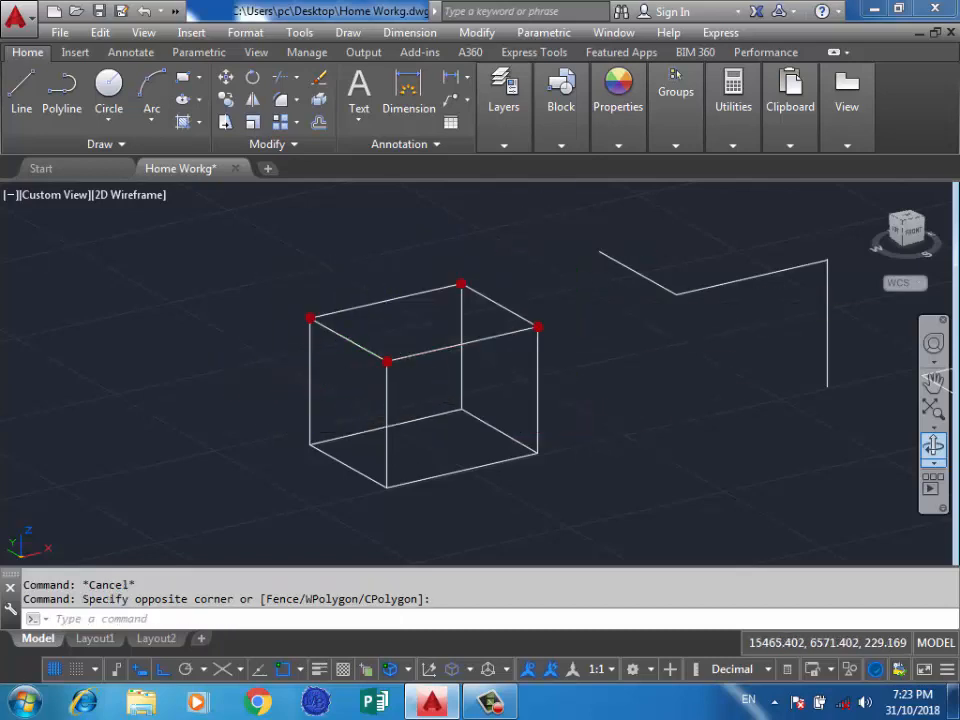
click(461, 284)
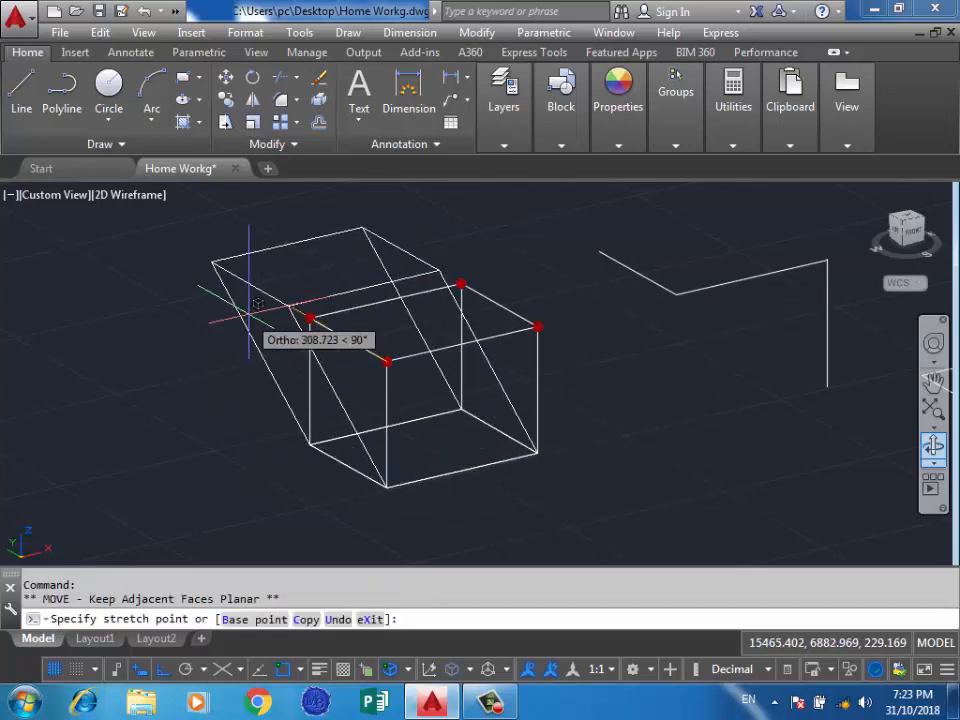
click(249, 320)
click(293, 308)
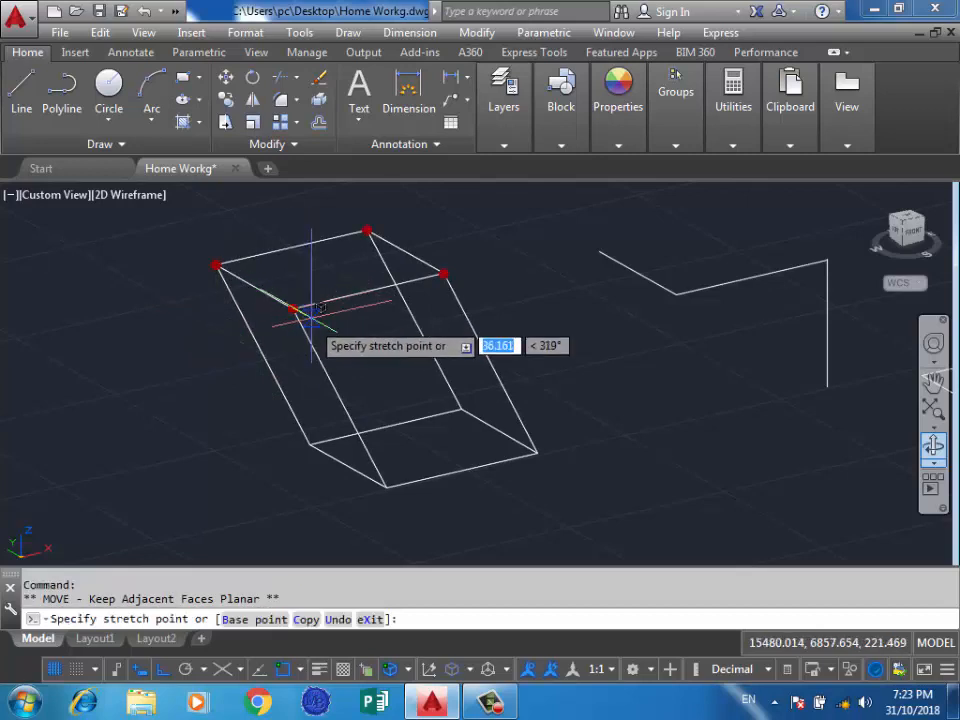
click(333, 390)
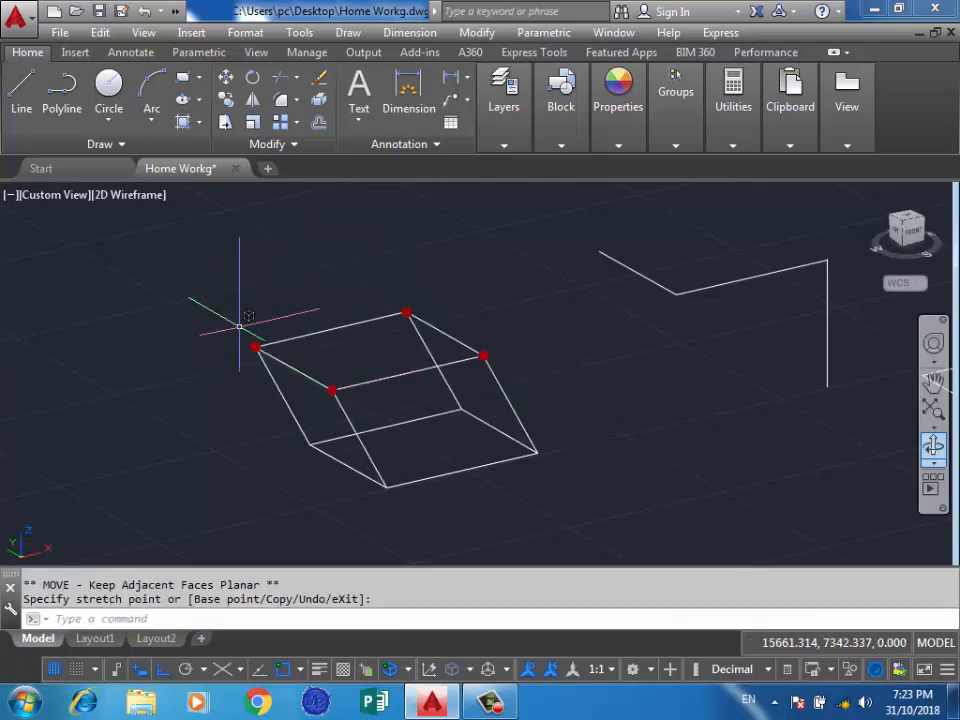
Set the subobject selection filter to Edge and select the edges at the box's right end with a crossing window.
click(470, 669)
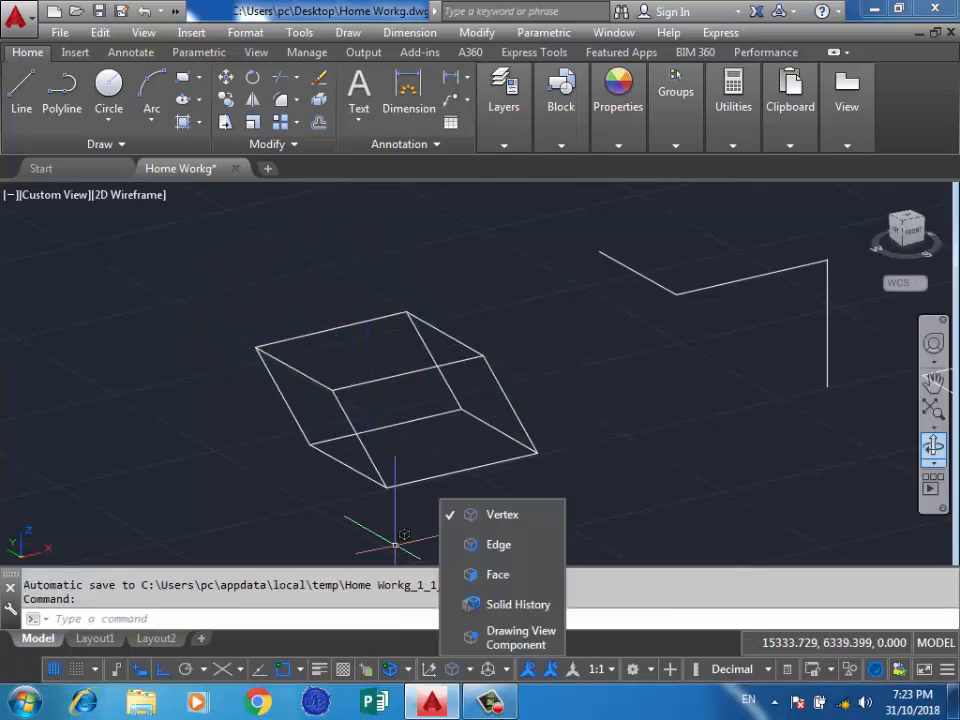
click(473, 544)
click(502, 313)
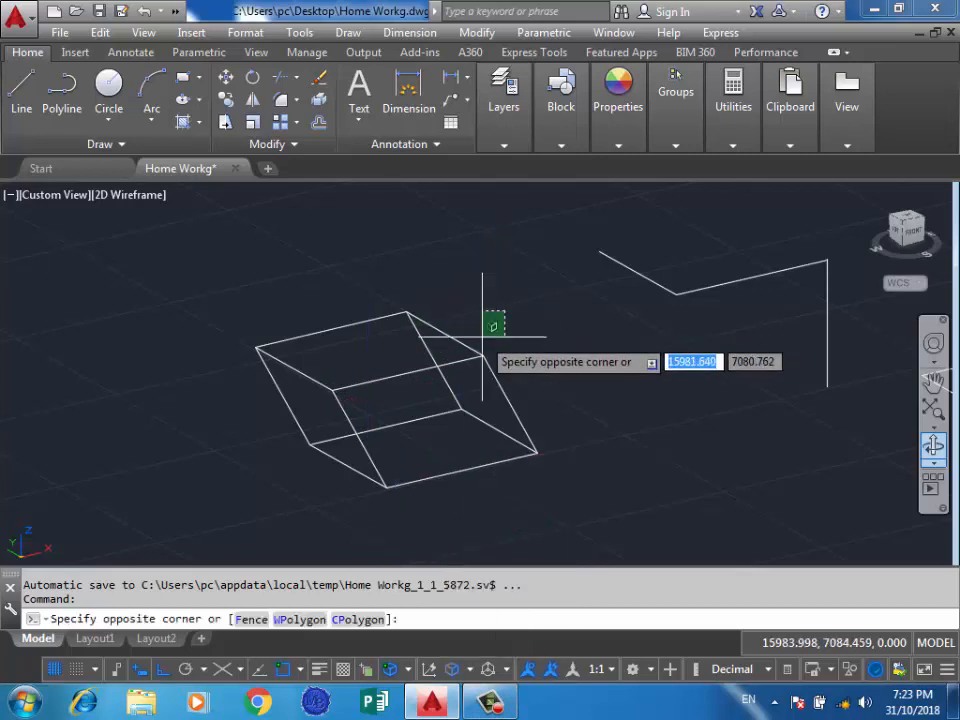
click(507, 303)
click(514, 319)
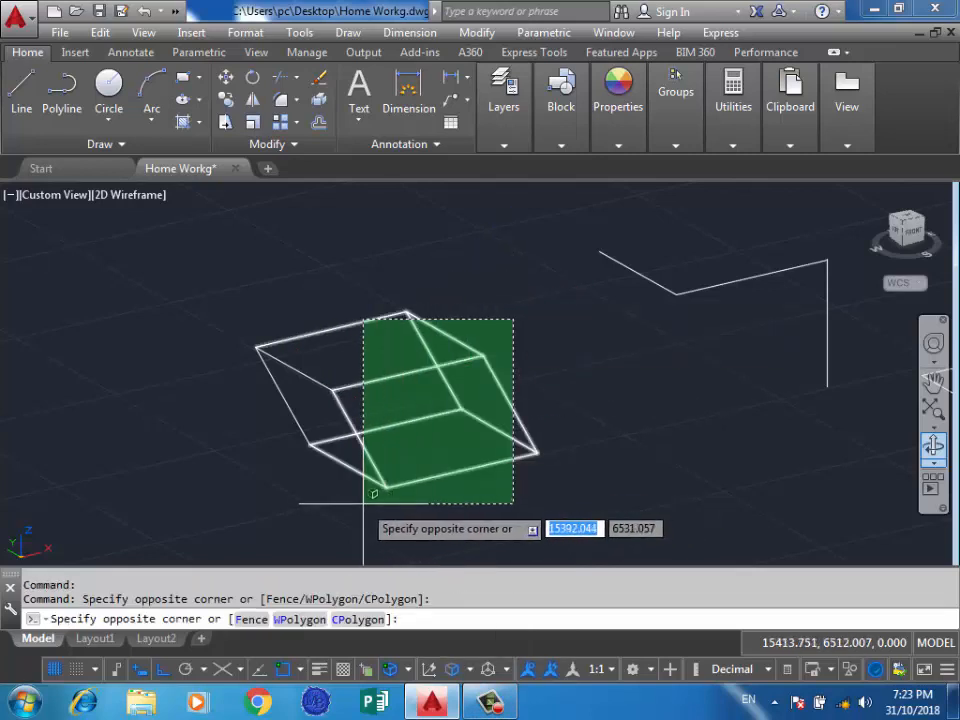
click(490, 496)
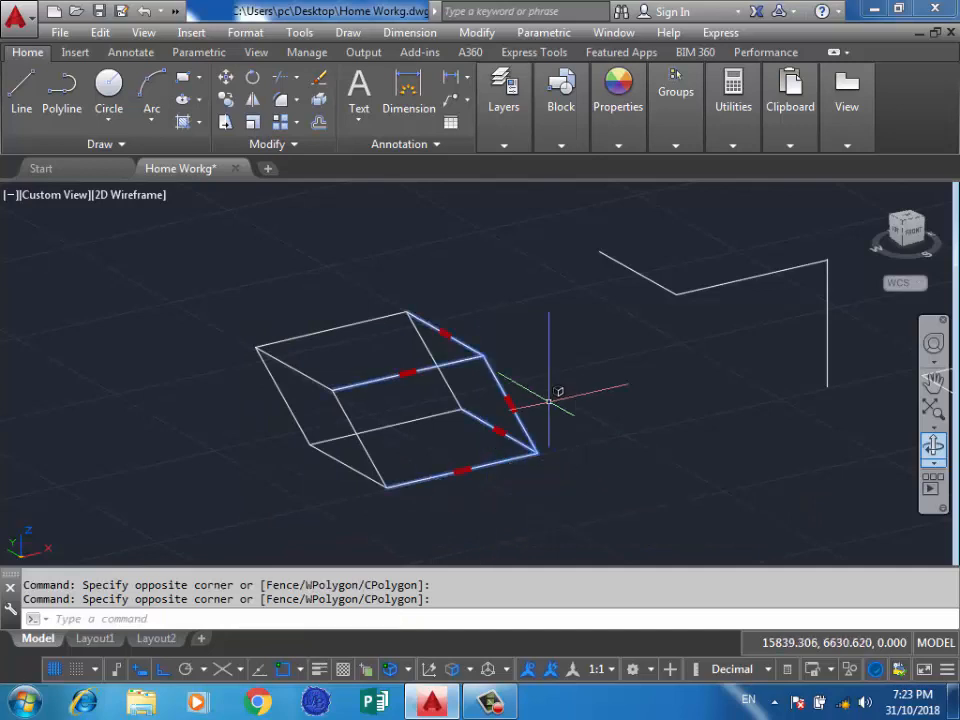
Stretch the box by its edge grips: the end outward along X, the front toward negative Y, and the end partway back along X.
click(512, 405)
click(595, 373)
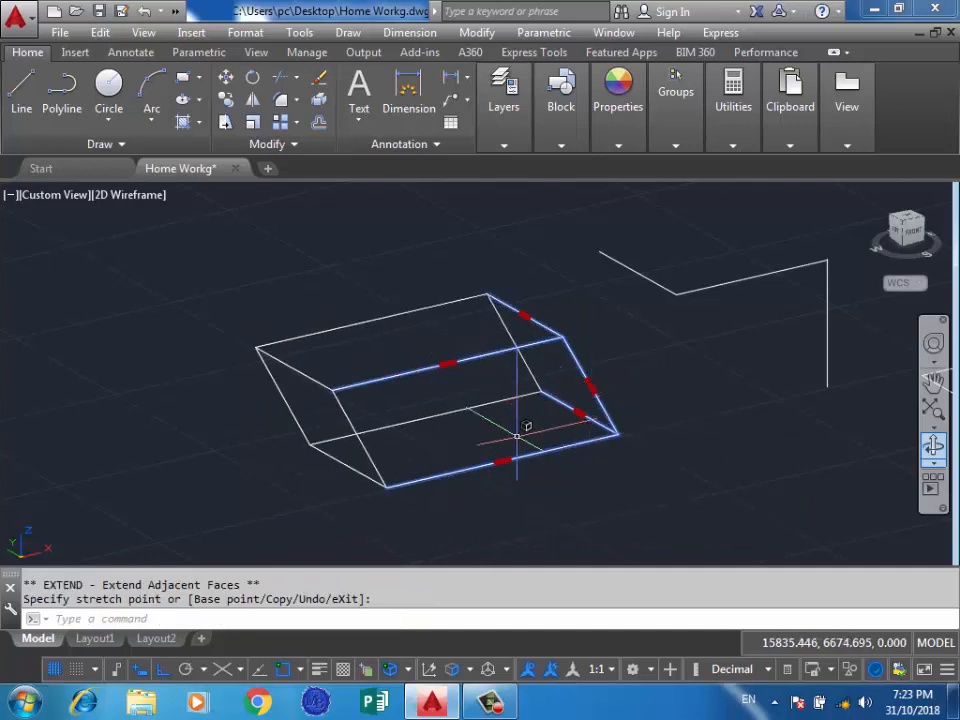
click(447, 363)
click(540, 413)
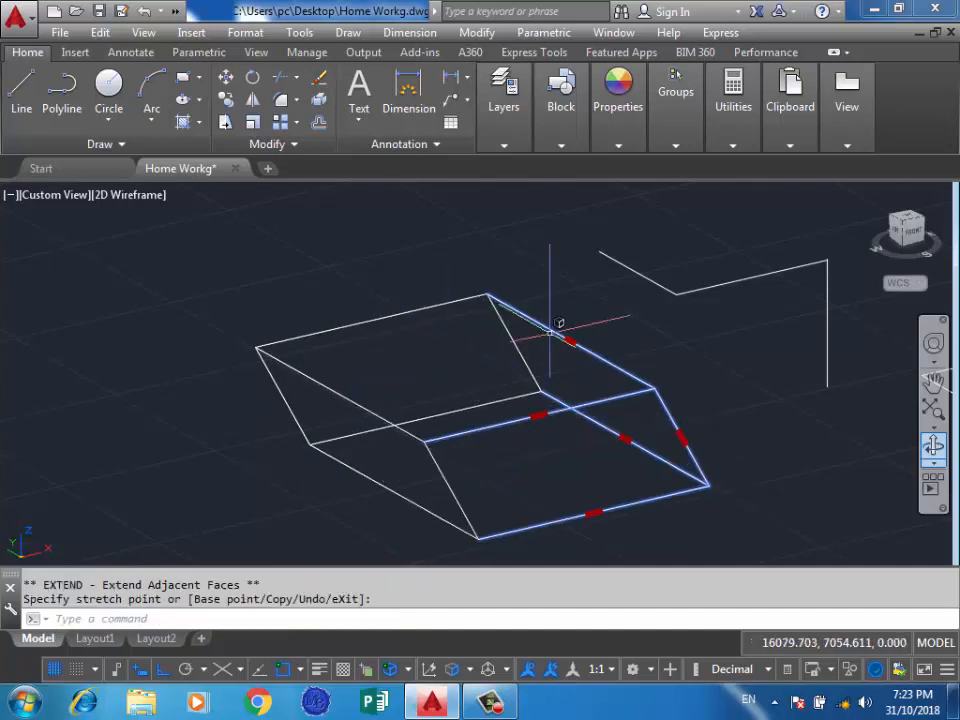
click(570, 341)
click(362, 412)
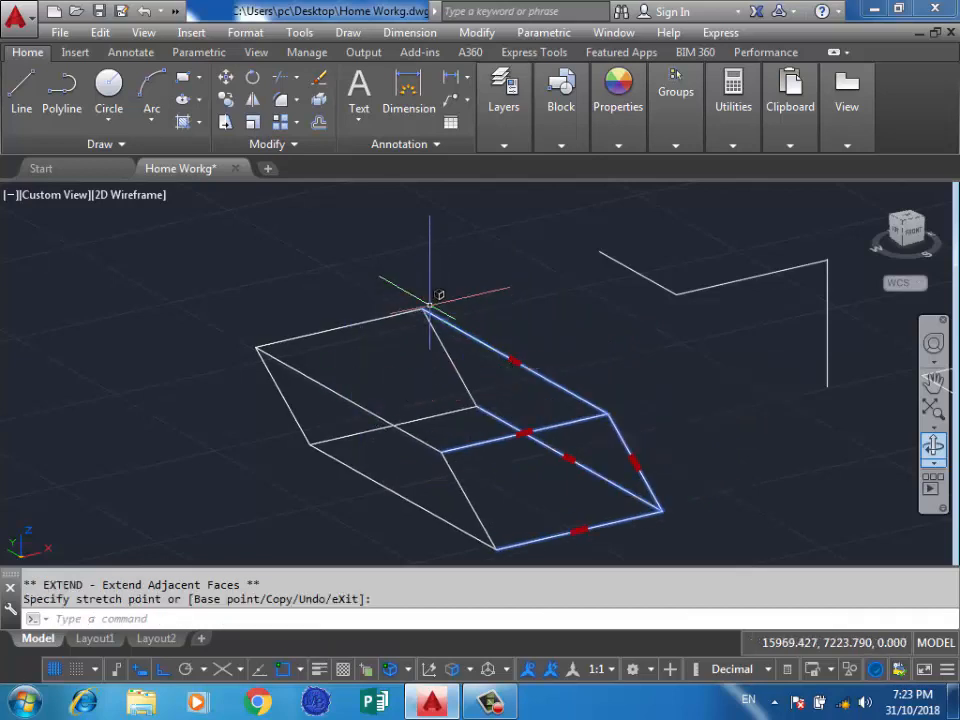
Set the subobject selection filter to Face and select the box's top, front and left end faces, clearing the earlier selection.
click(455, 669)
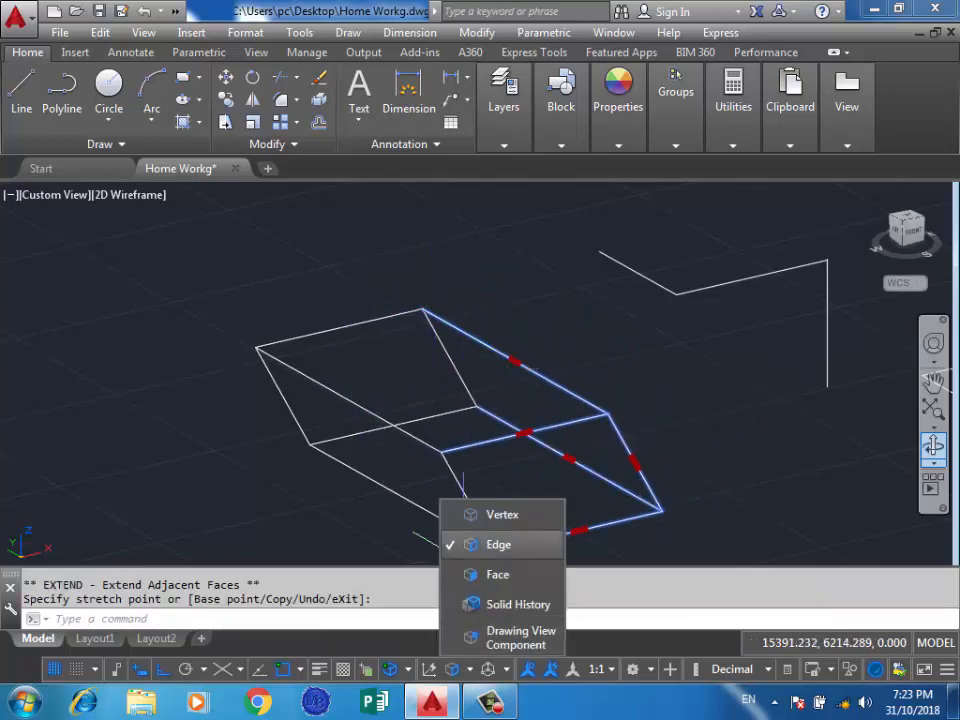
click(497, 574)
click(438, 390)
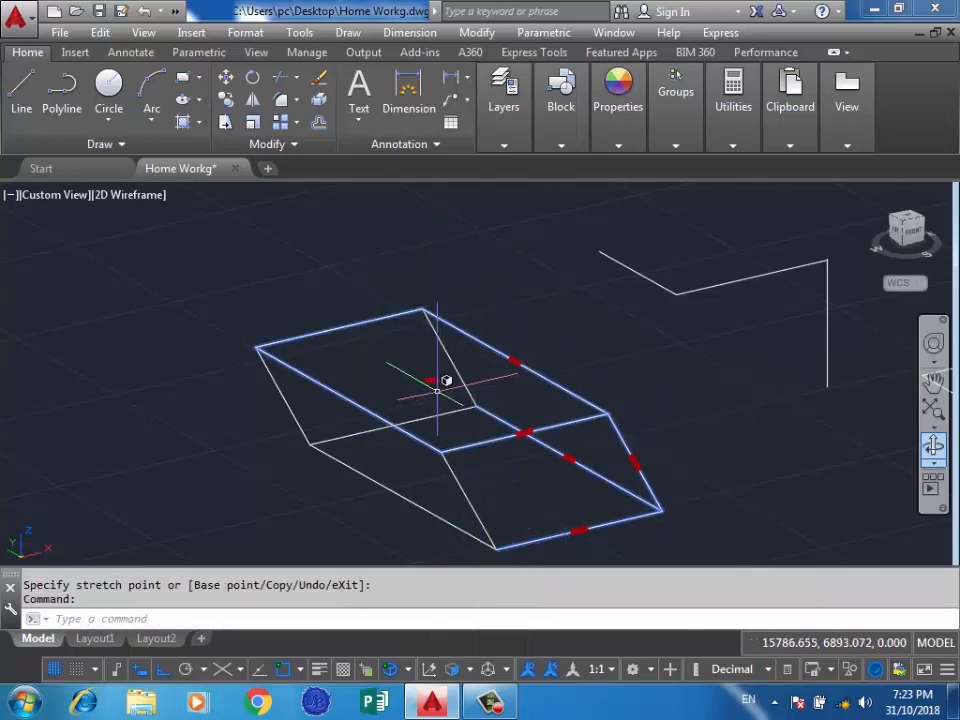
click(372, 441)
key(Escape)
click(407, 392)
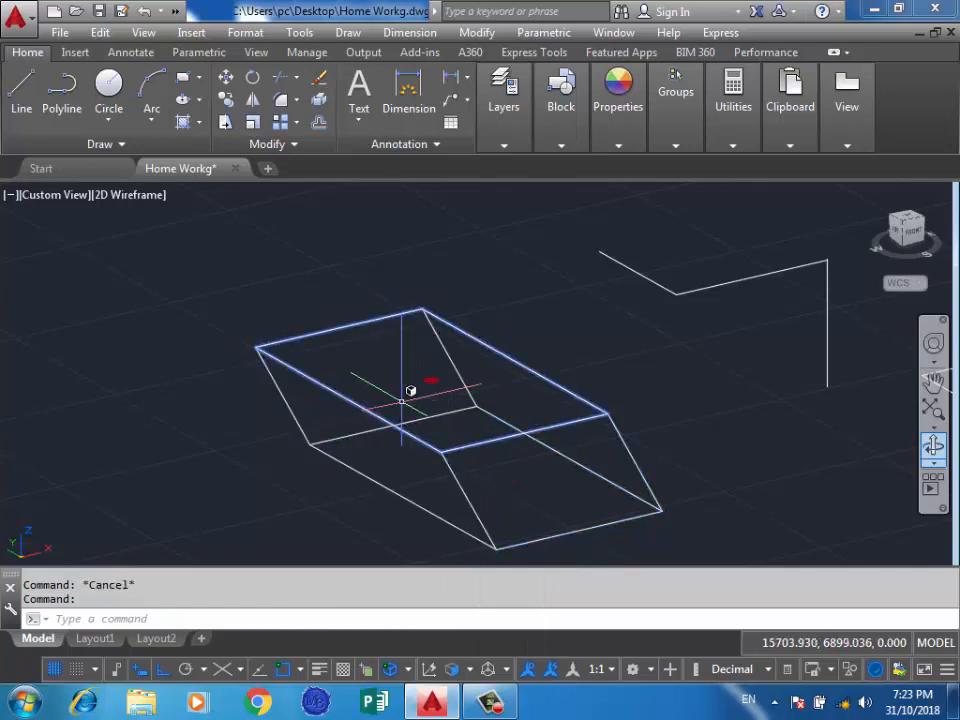
click(489, 459)
click(404, 446)
Stretch the box by the grips of its selected faces to enlarge it, and clear the selection.
click(431, 380)
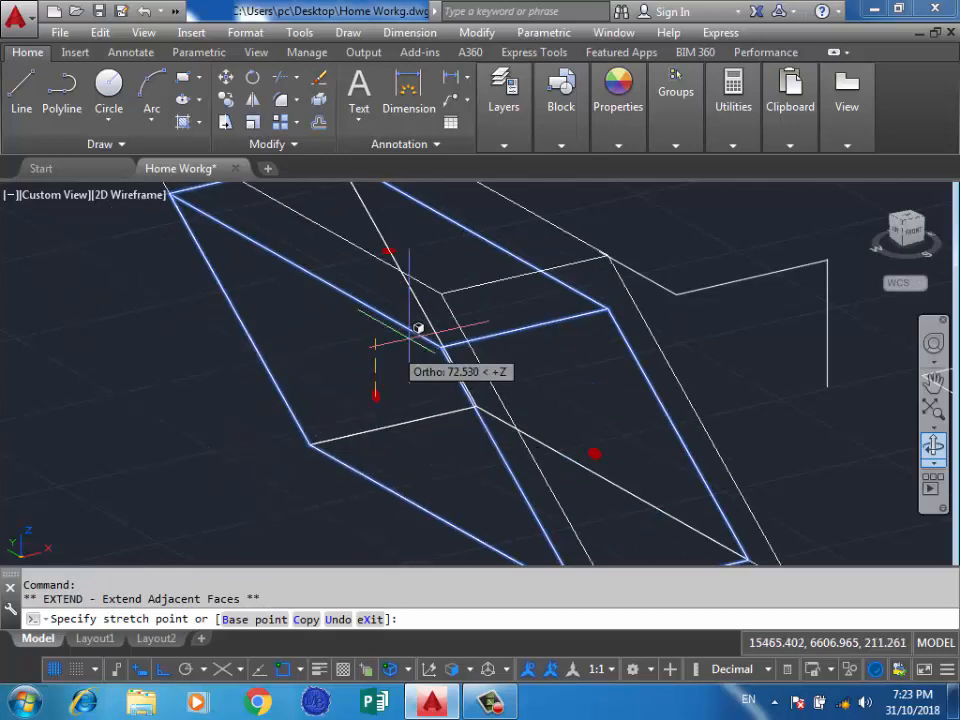
scroll(321, 411, down, 5)
click(306, 386)
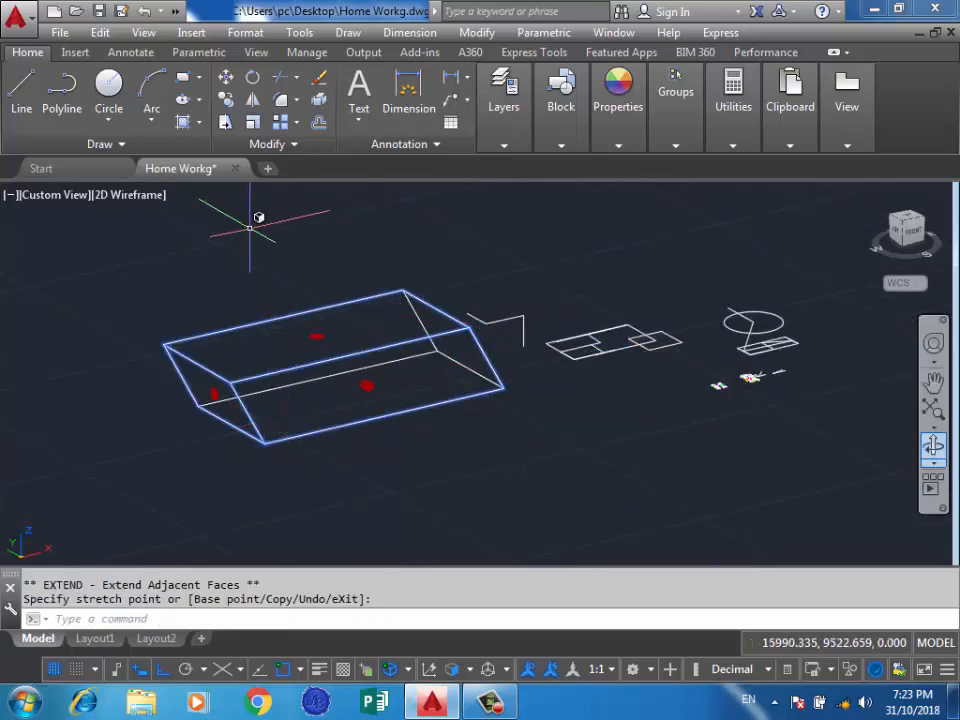
key(Escape)
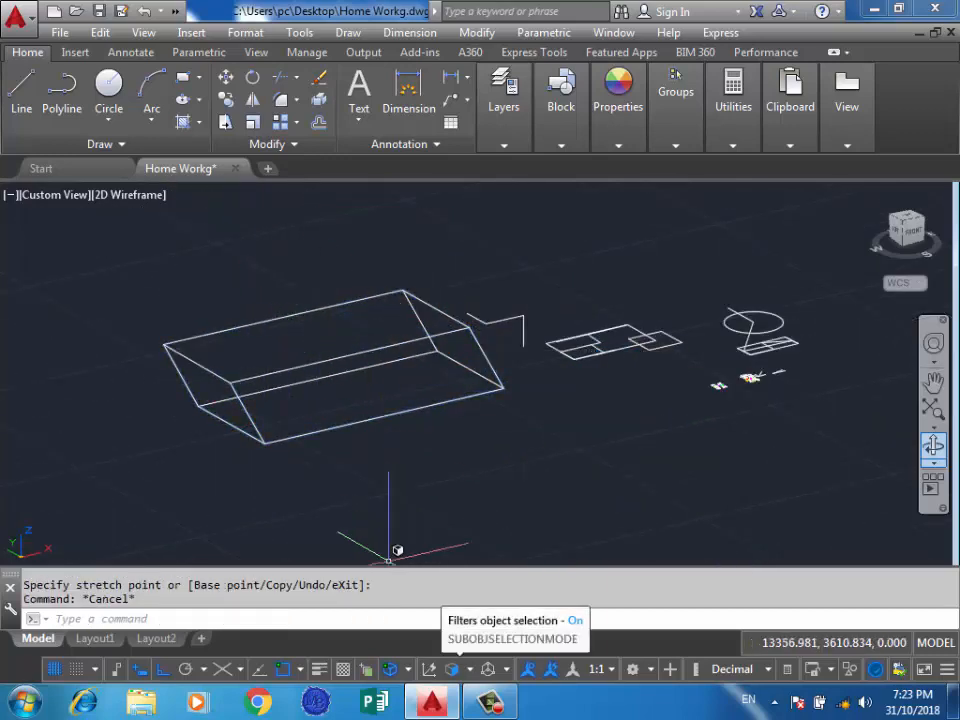
Try the Drawing View Component filter, select the box's faces with a crossing window, and clear the selection.
click(469, 669)
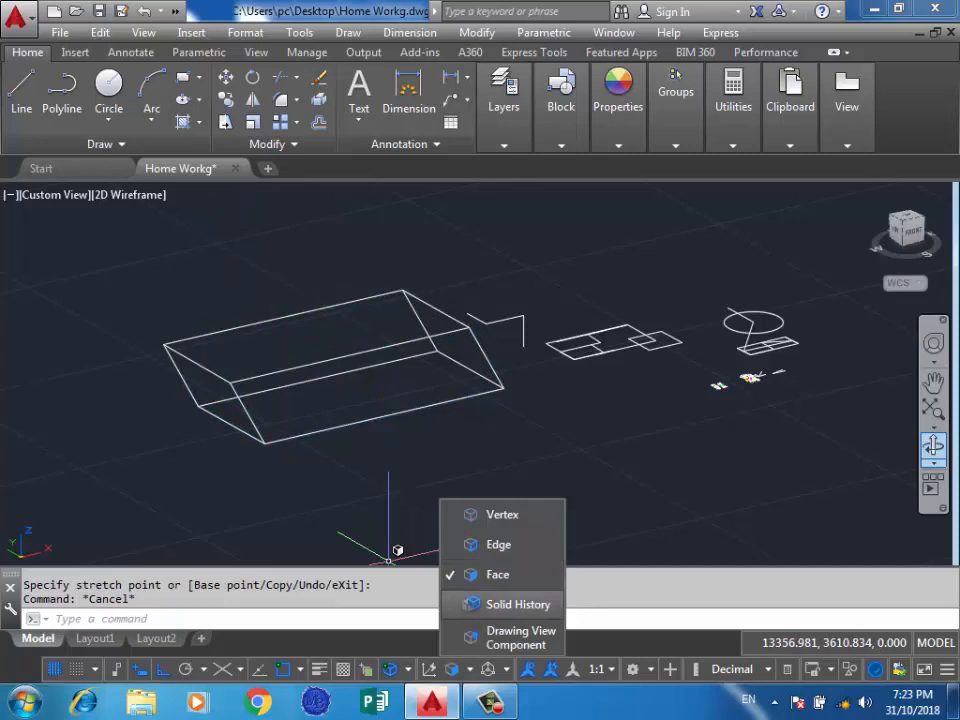
click(518, 637)
click(428, 256)
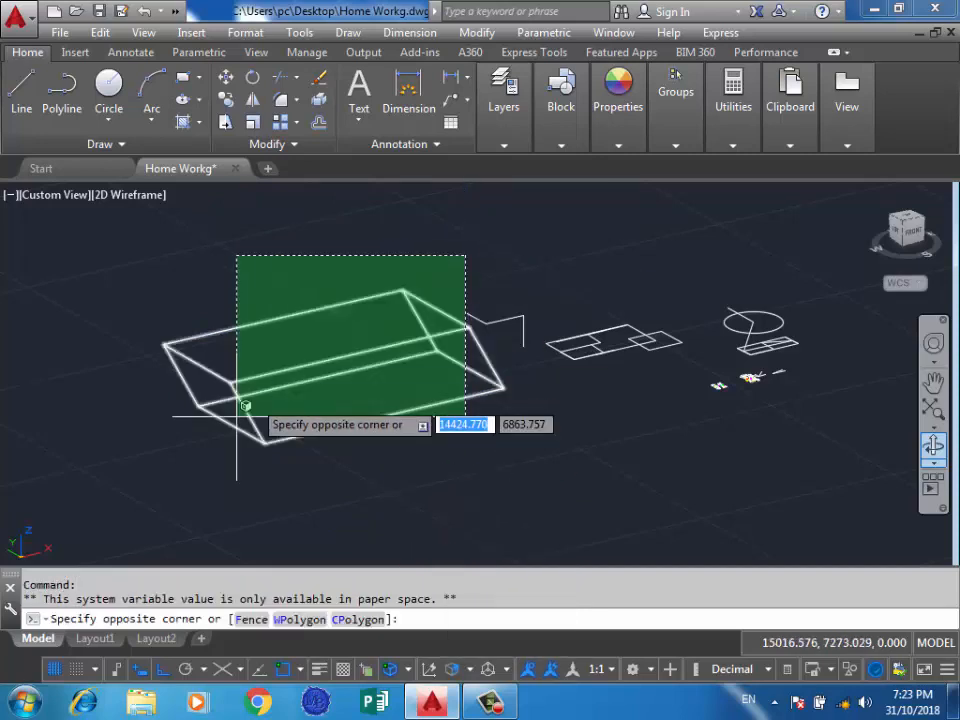
click(180, 415)
key(Escape)
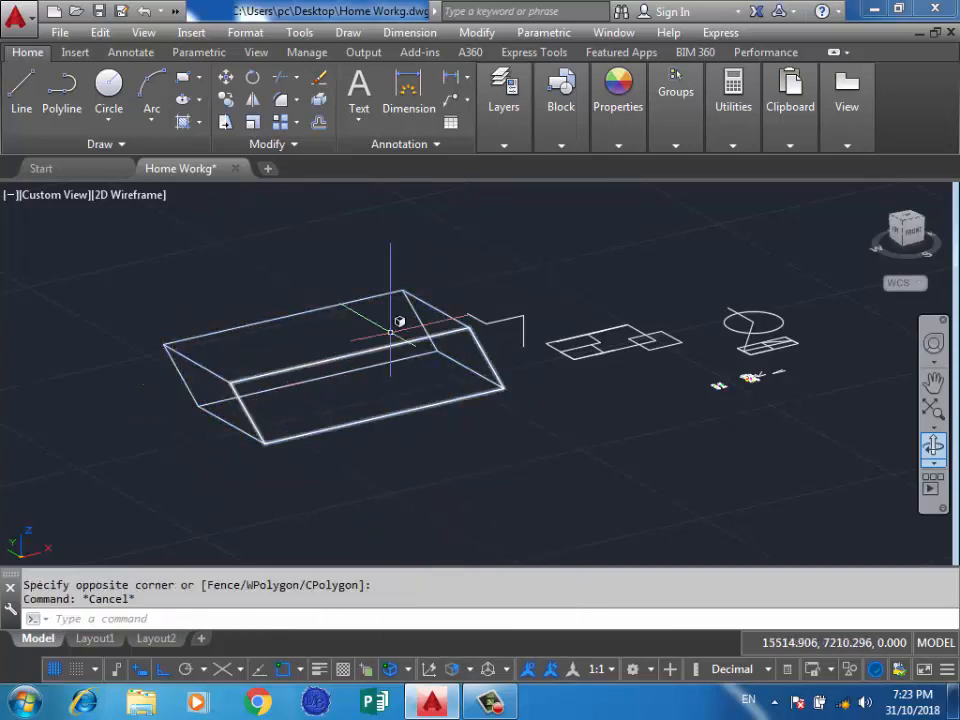
Review the available gizmo options and close the list without choosing one.
scroll(380, 300, up, 3)
scroll(520, 285, down, 3)
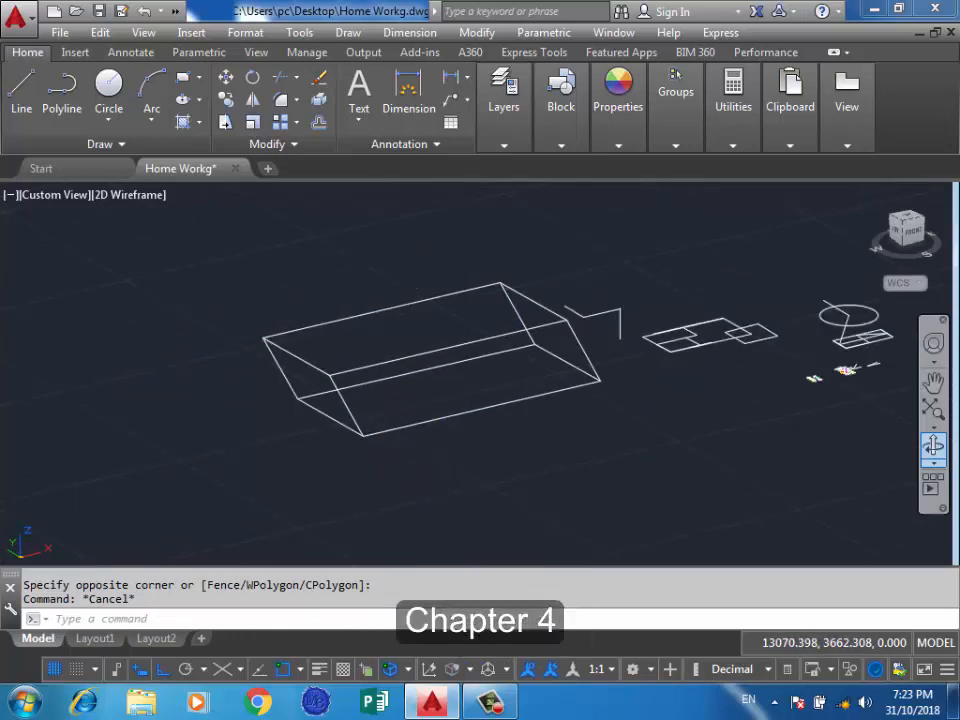
click(508, 507)
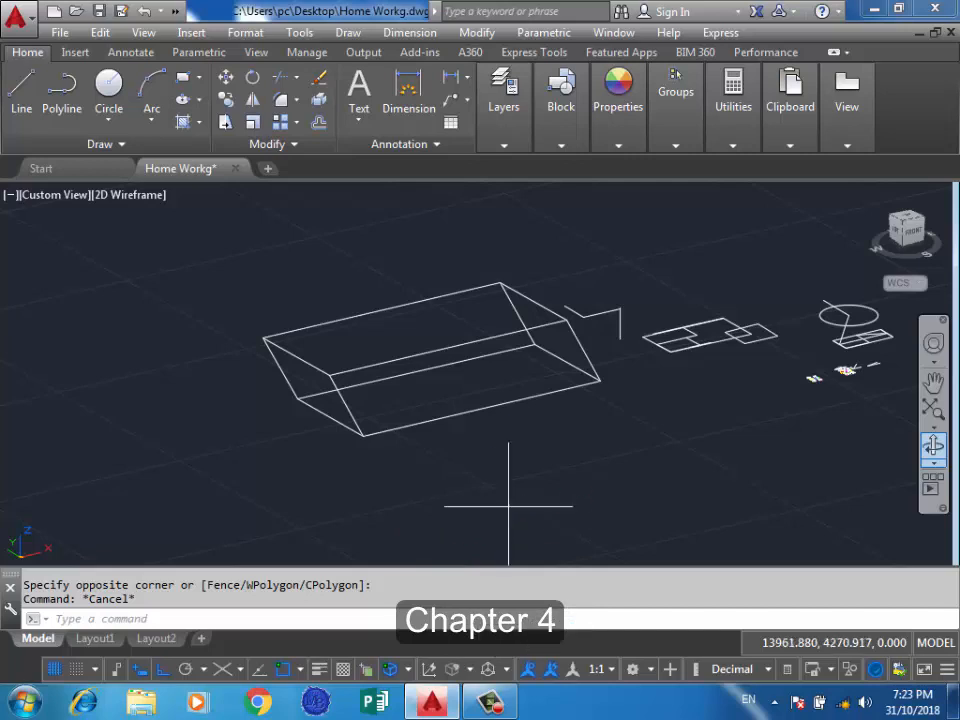
click(432, 484)
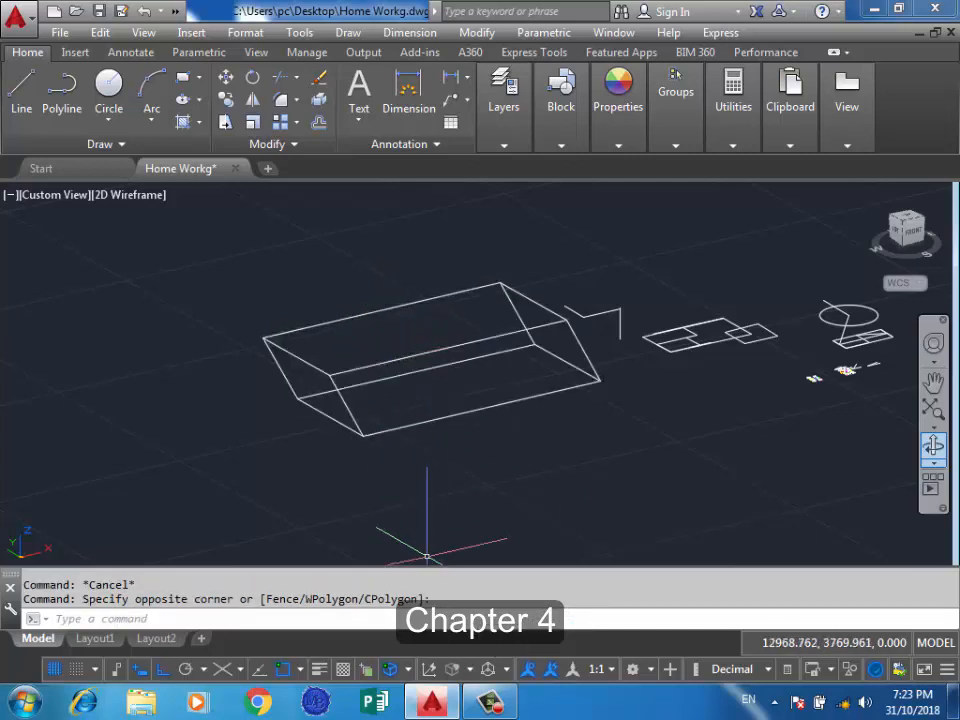
click(490, 669)
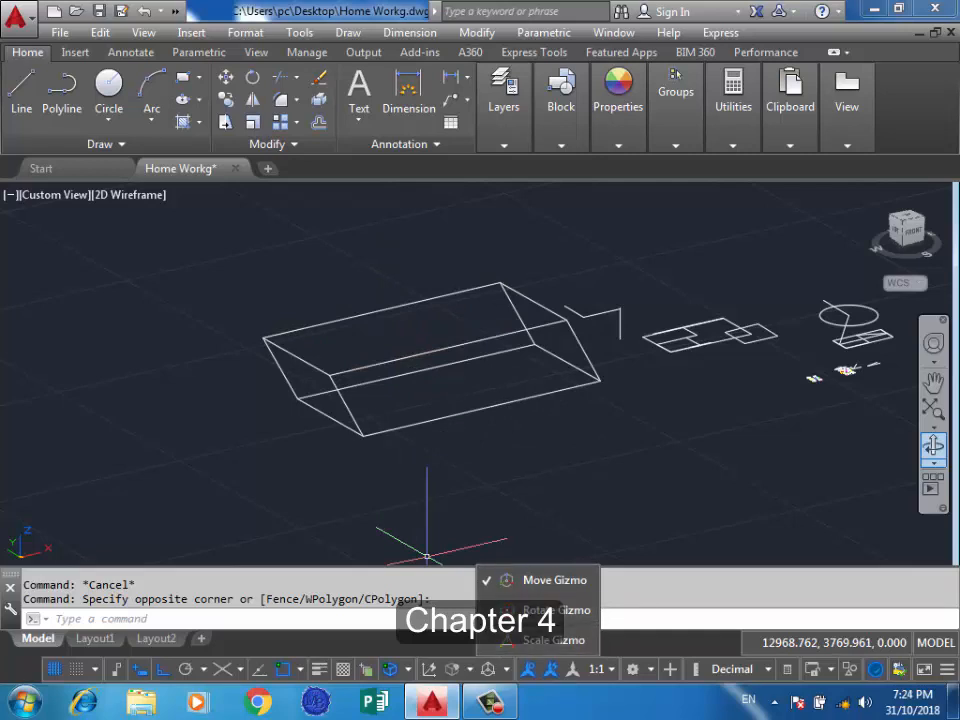
click(603, 490)
click(474, 521)
click(359, 518)
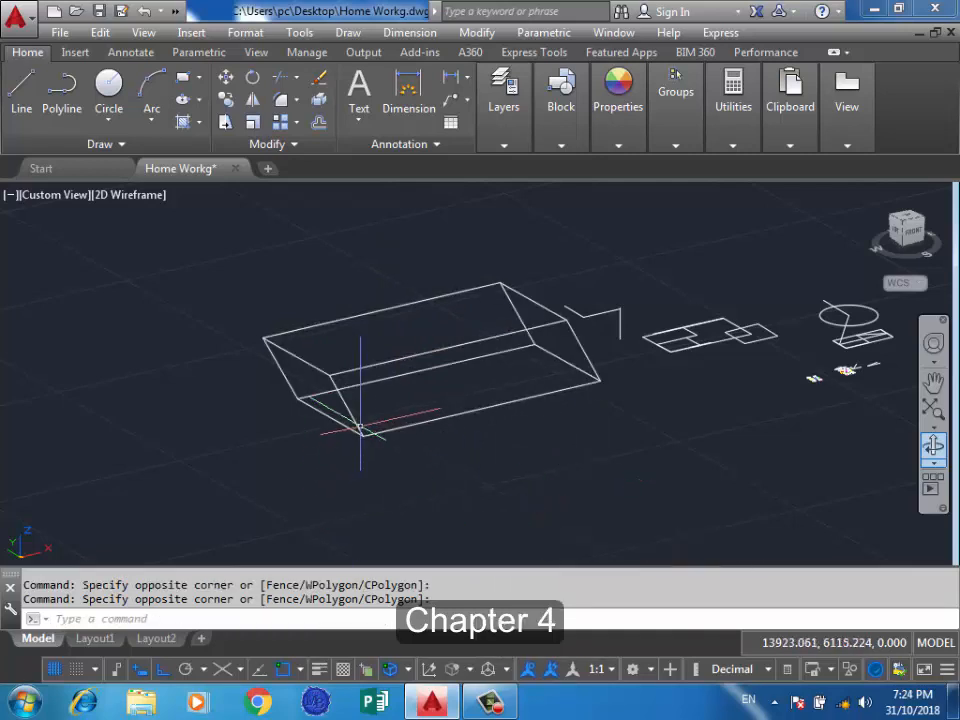
Select the whole solid box and move it by its base grip in the negative X direction.
click(355, 424)
click(432, 380)
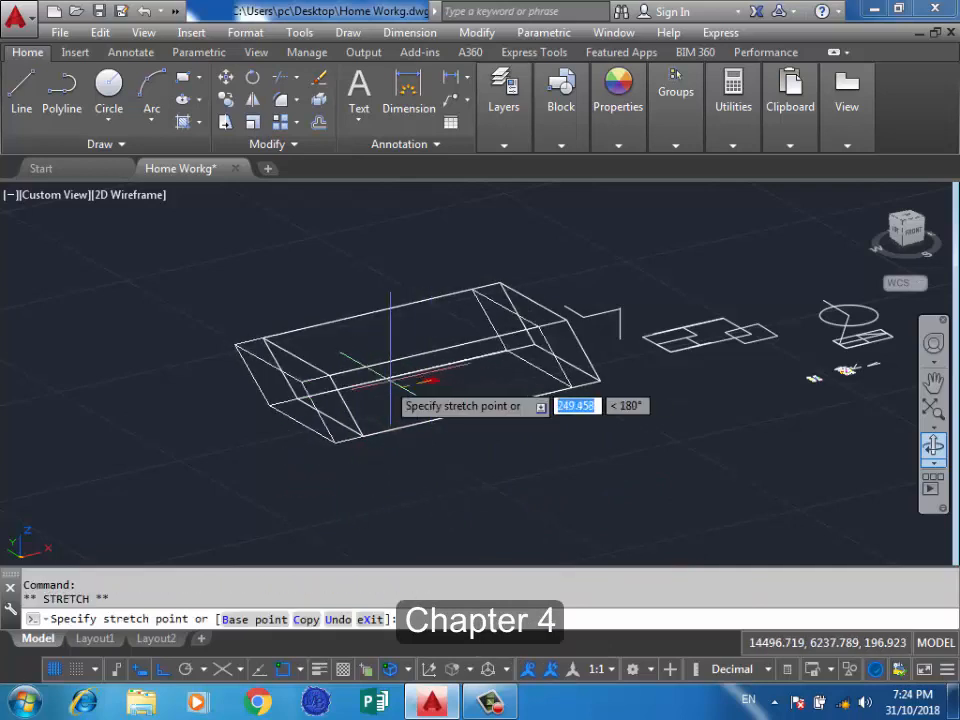
scroll(410, 375, down, 3)
scroll(318, 420, up, 4)
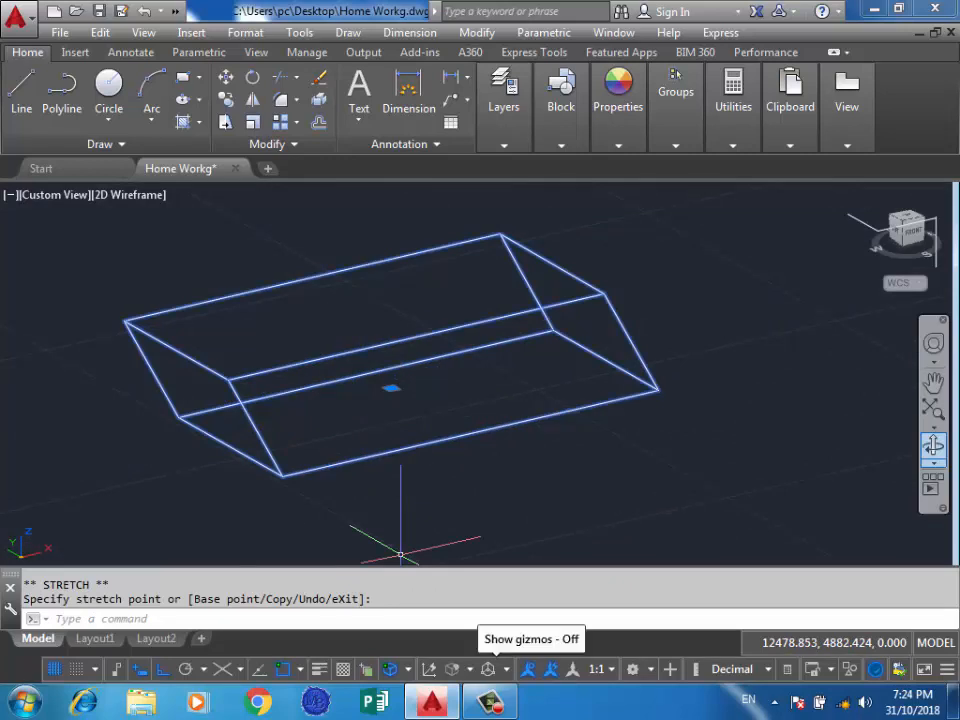
Turn on the Move Gizmo, select the box twice with a crossing window, and clear the selection each time.
click(499, 669)
click(553, 581)
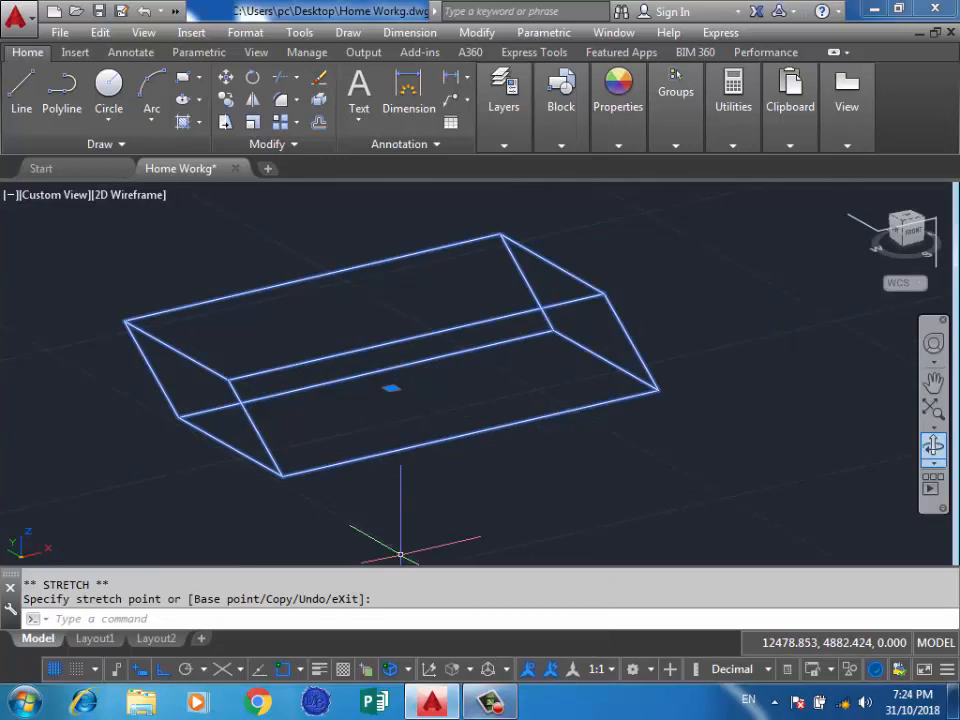
click(451, 400)
click(309, 318)
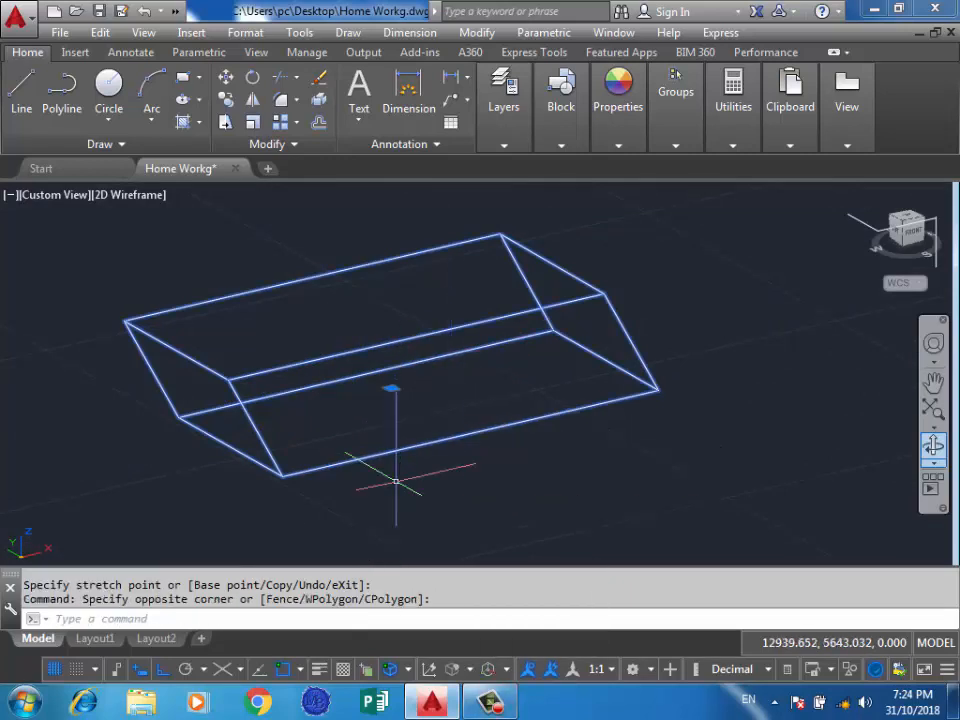
key(Escape)
click(446, 285)
click(386, 332)
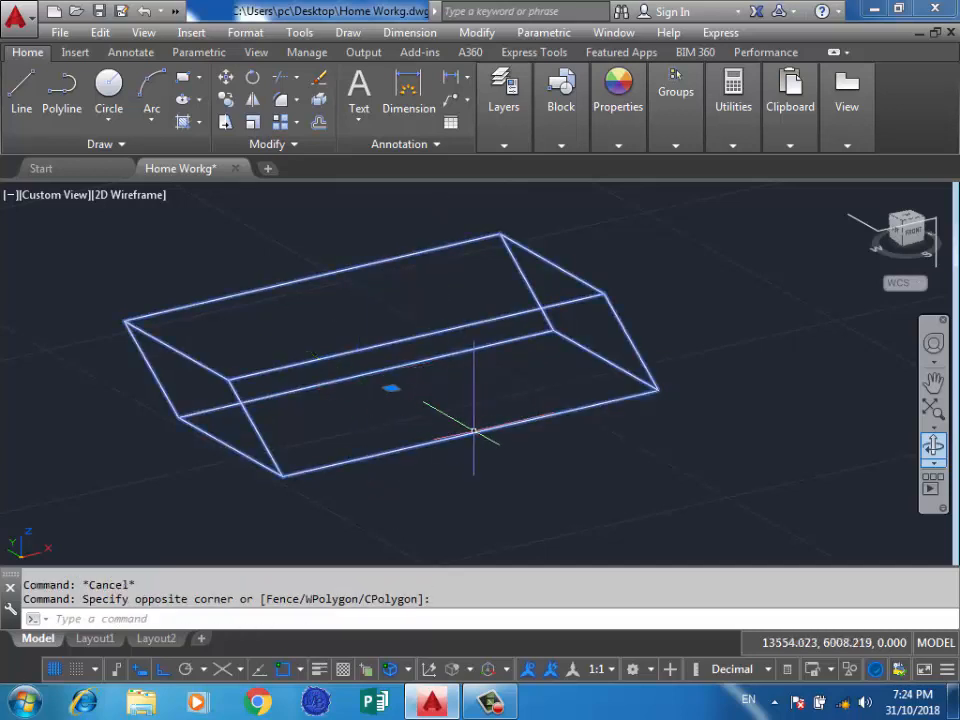
key(Escape)
Select the solid box and move it by its base grip, first along negative Y and then along negative X.
scroll(533, 401, down, 2)
scroll(533, 401, down, 2)
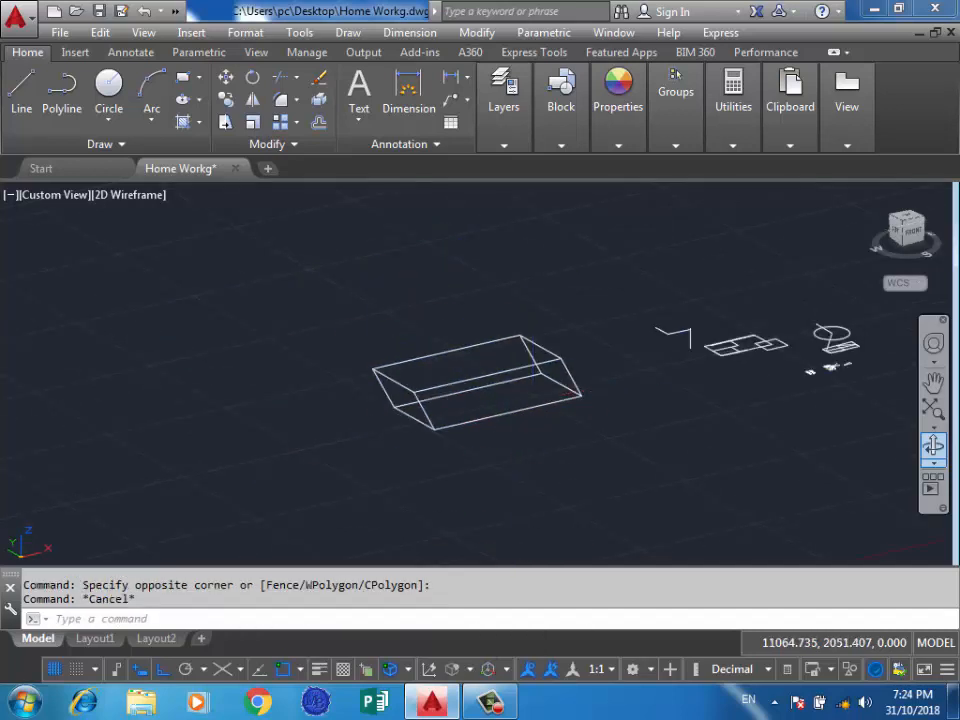
click(485, 377)
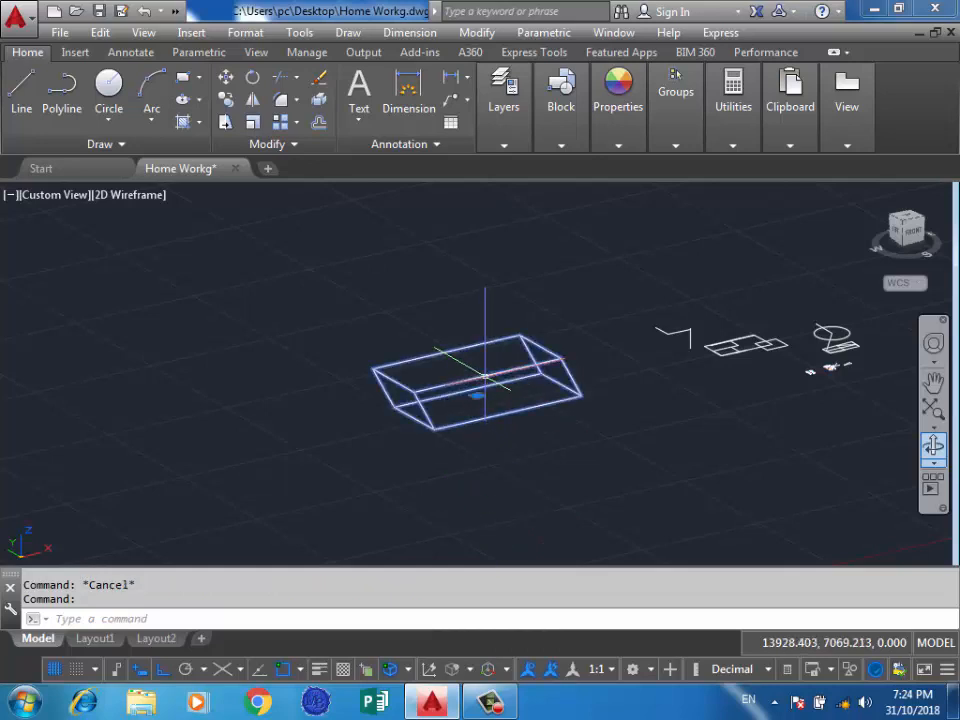
click(477, 395)
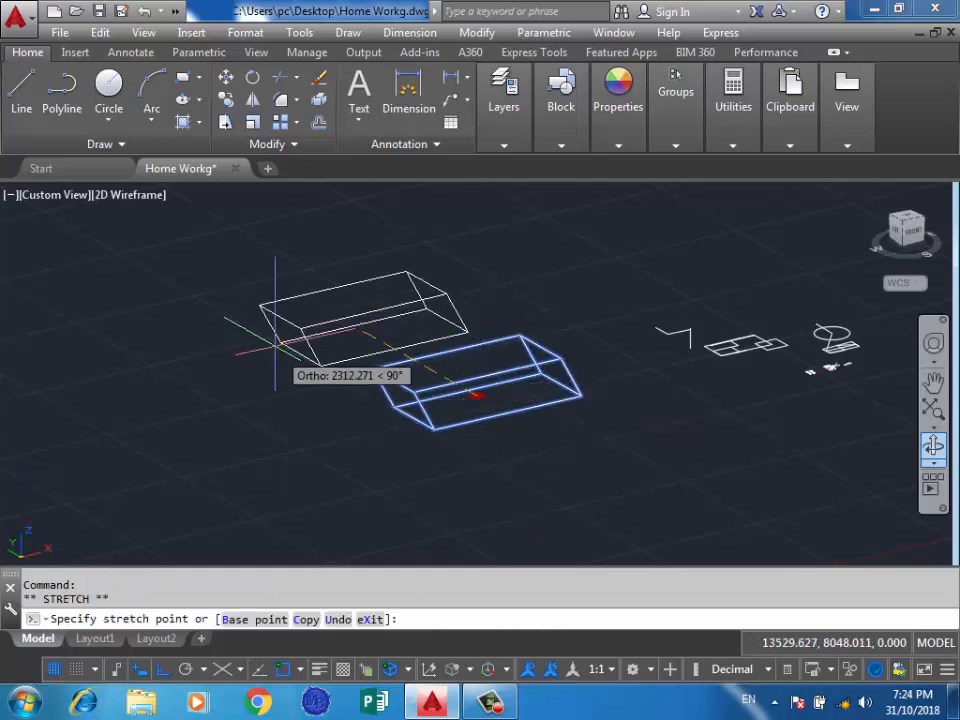
click(460, 395)
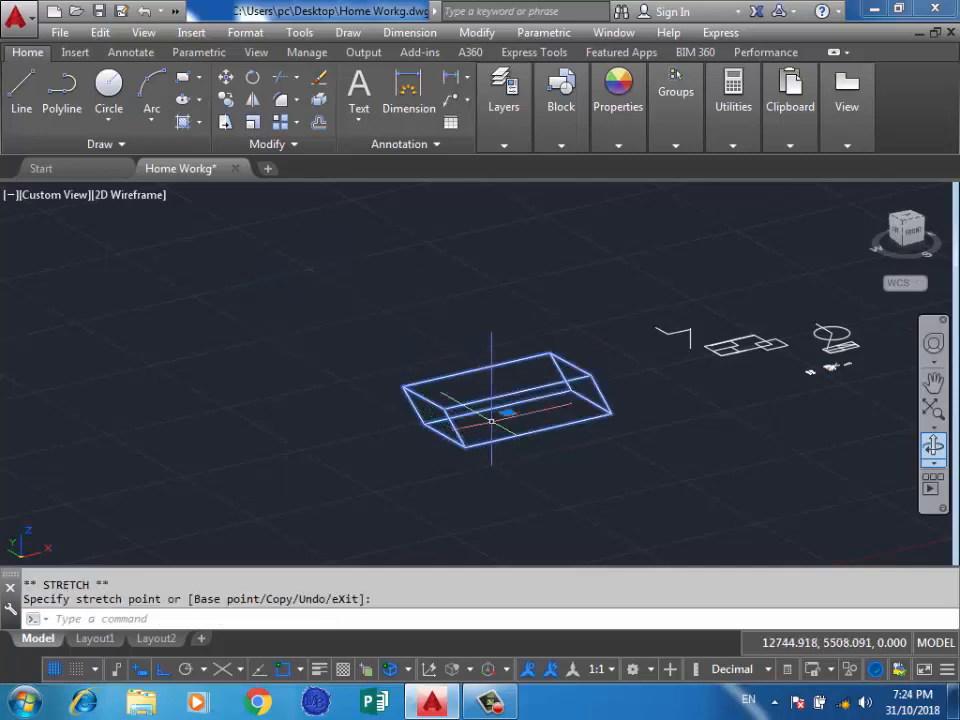
click(497, 385)
click(497, 386)
click(507, 413)
click(374, 452)
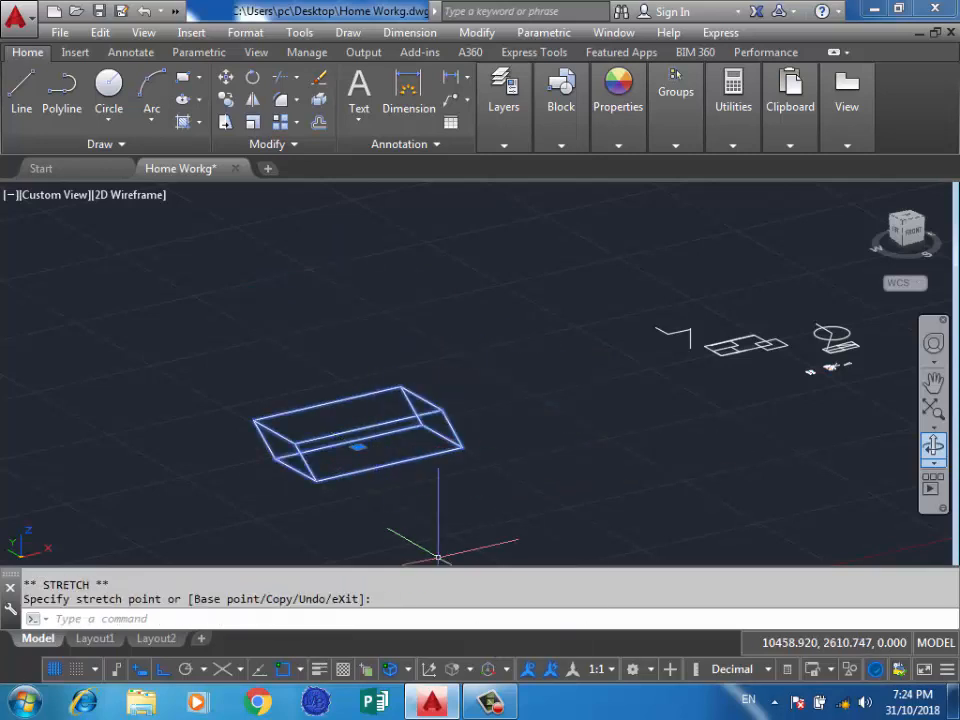
Switch the gizmo type to Rotate Gizmo, reselect the box with a crossing window, and clear the selection.
click(507, 669)
click(556, 610)
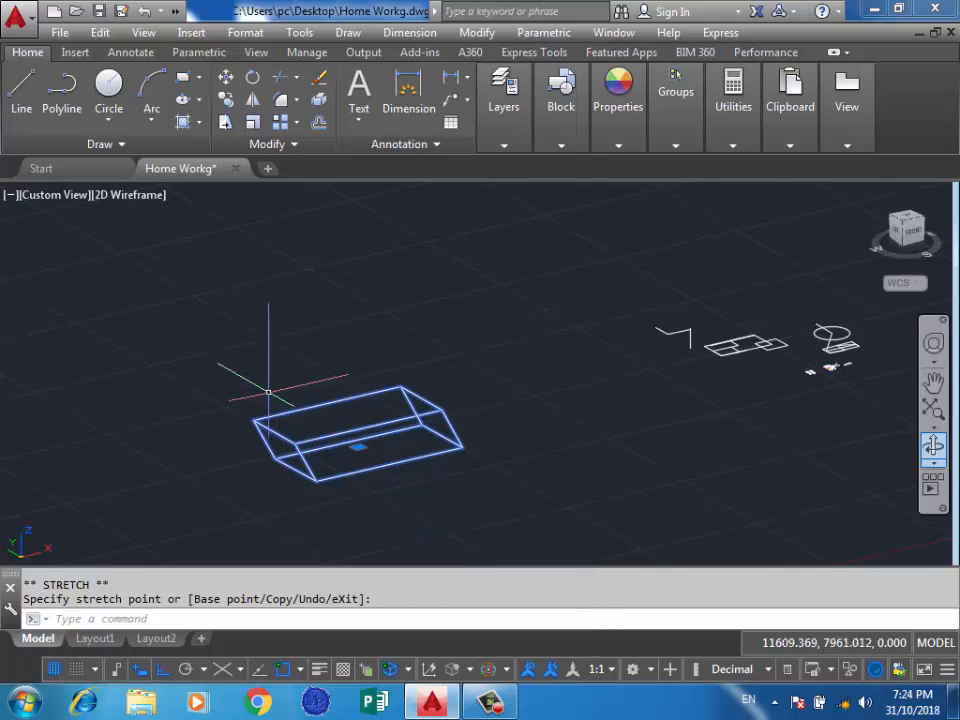
key(Escape)
click(377, 390)
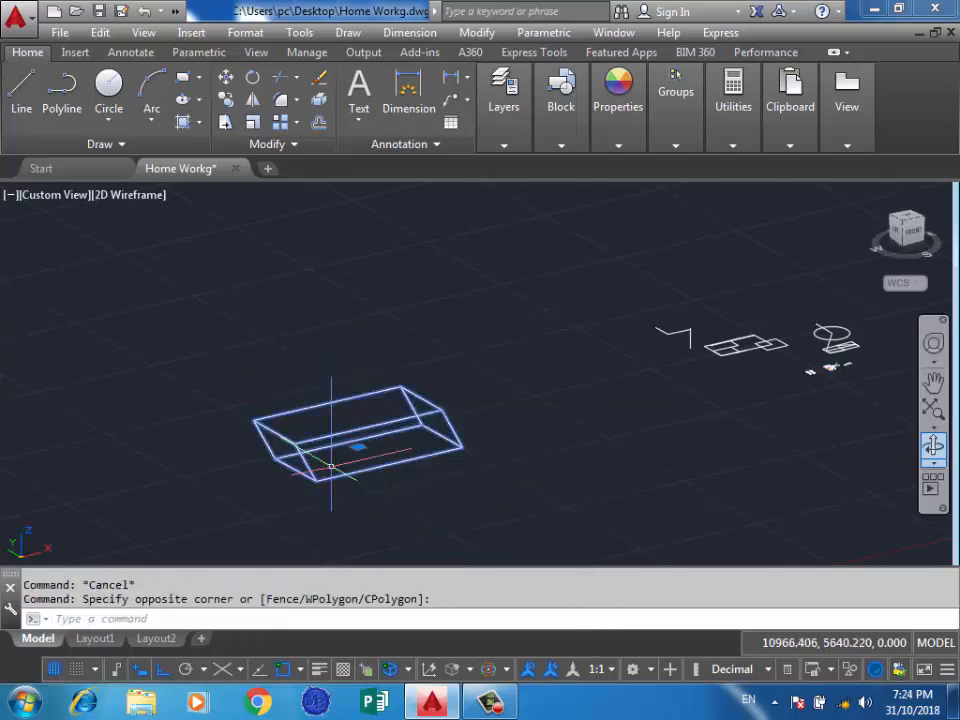
key(Escape)
key(Escape)
middle_drag(504, 324, 483, 359)
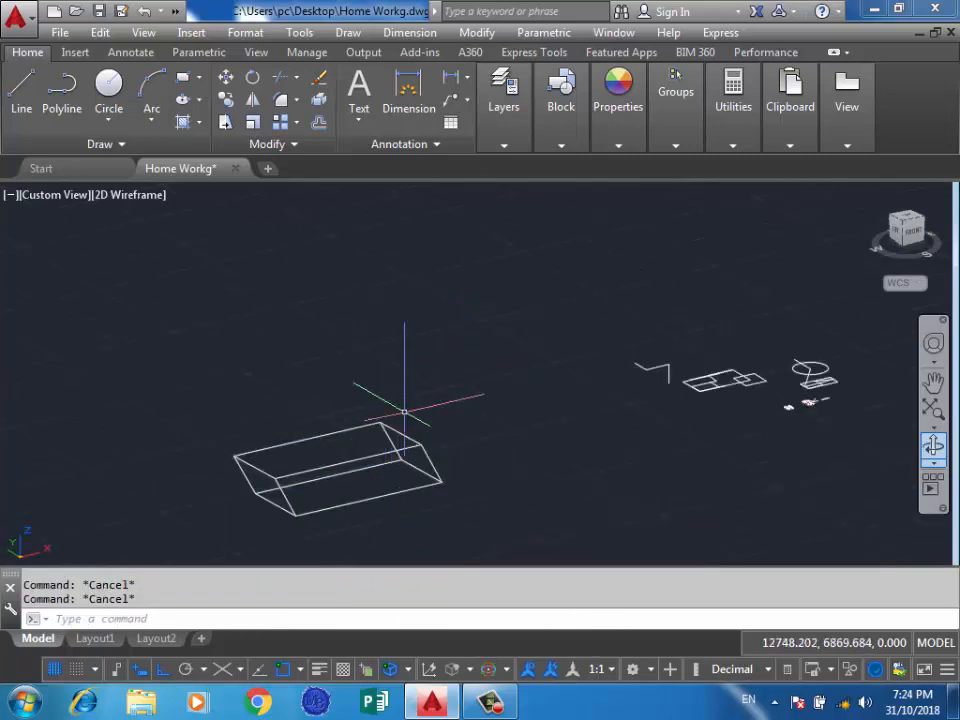
click(334, 485)
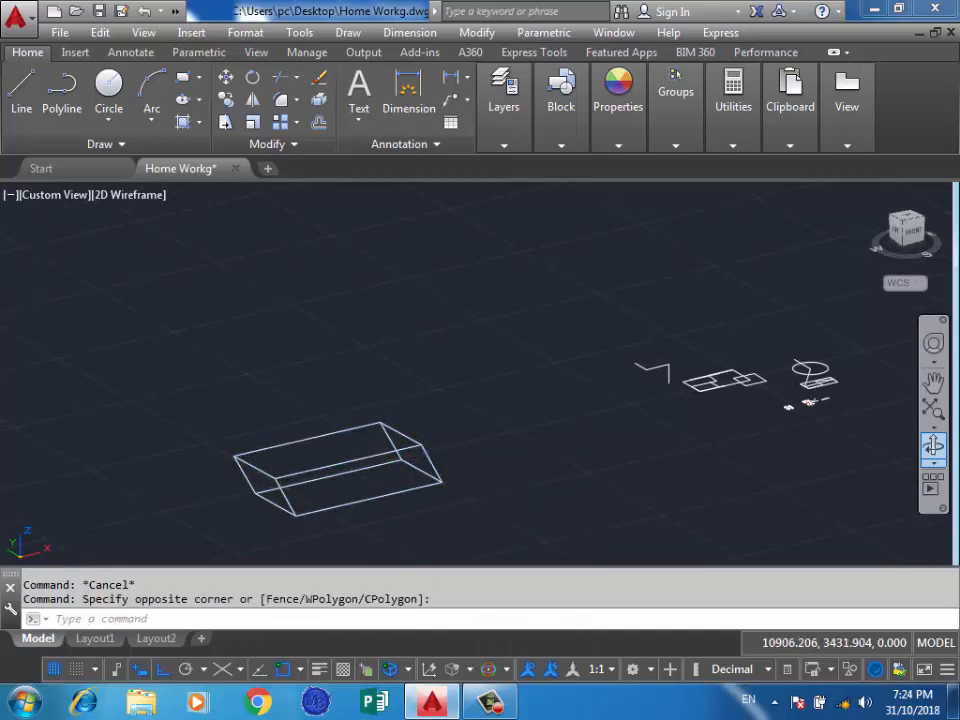
Choose the Rotate Gizmo again, select the slanted solid, and clear the selection.
click(507, 669)
click(556, 611)
click(332, 481)
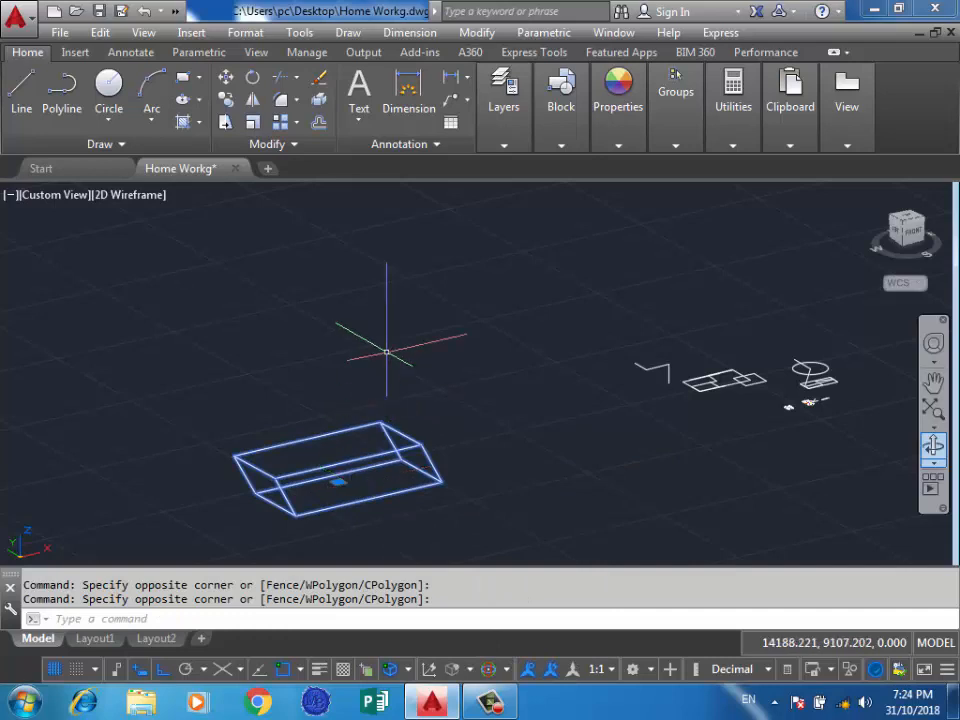
key(Escape)
Draw a new solid box behind the slanted solid by picking two base corners and a height.
click(348, 32)
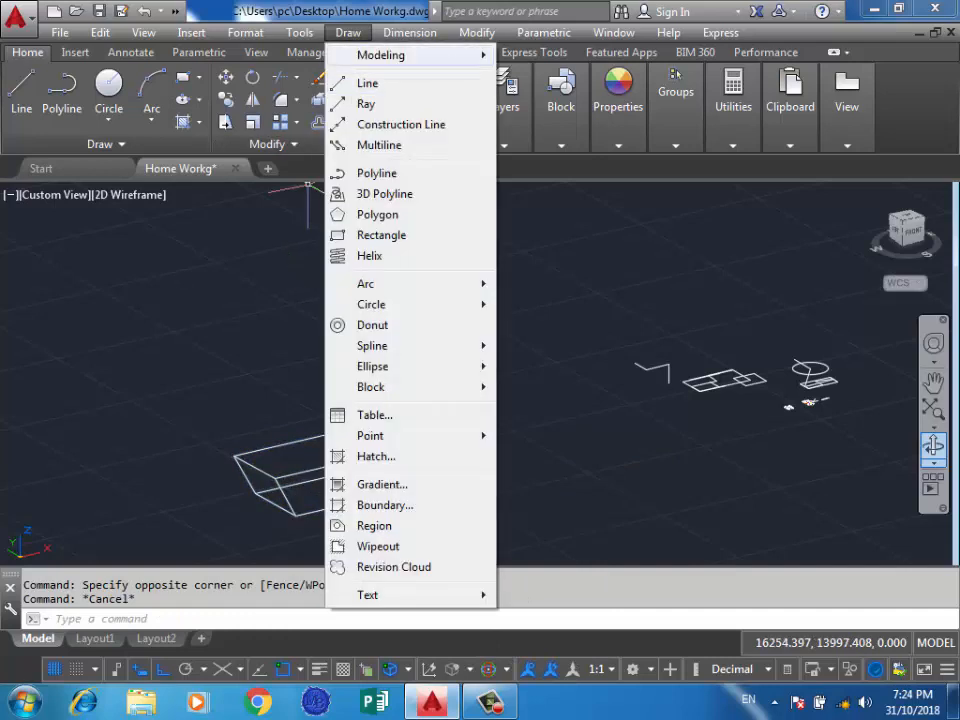
mouse_move(380, 55)
click(533, 75)
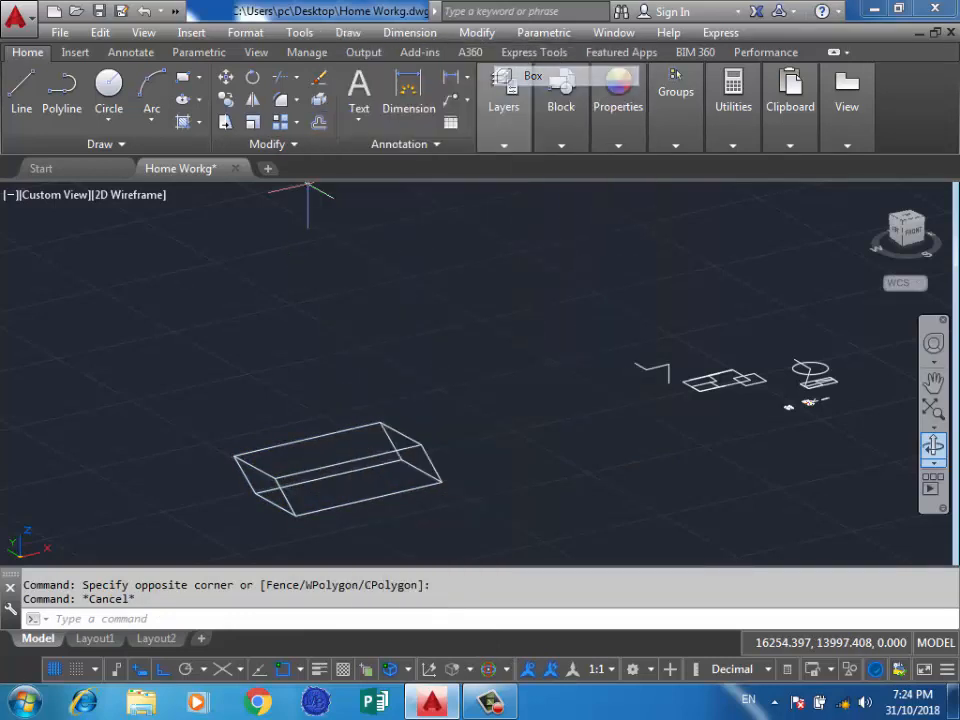
click(458, 353)
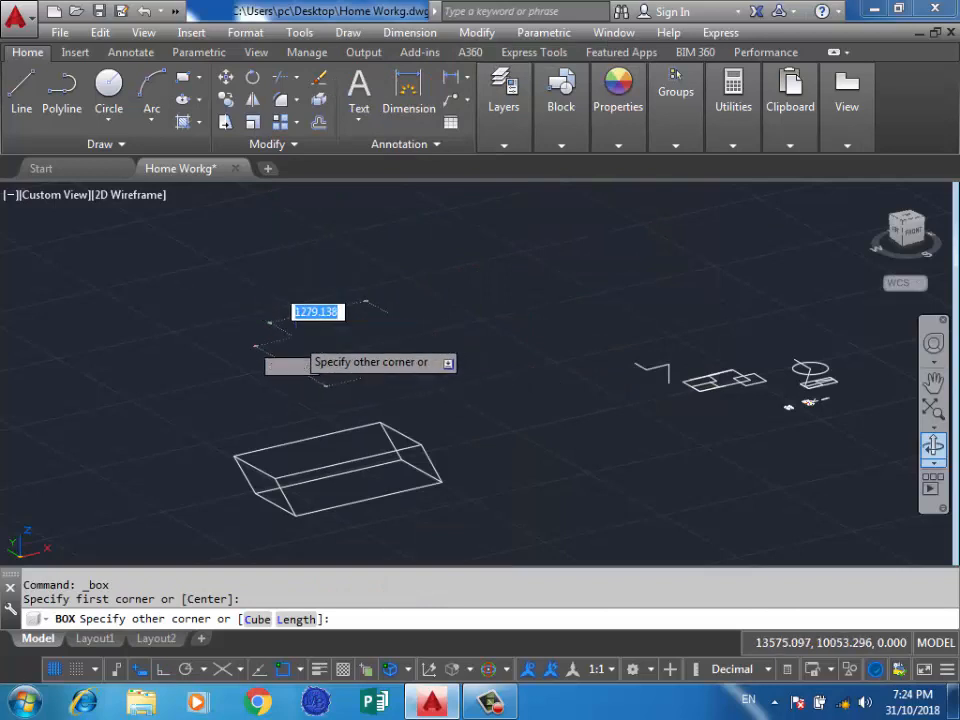
click(300, 338)
click(309, 294)
Select the new box with a crossing window, clear the selection, and choose the Rotate Gizmo again.
scroll(339, 224, up, 2)
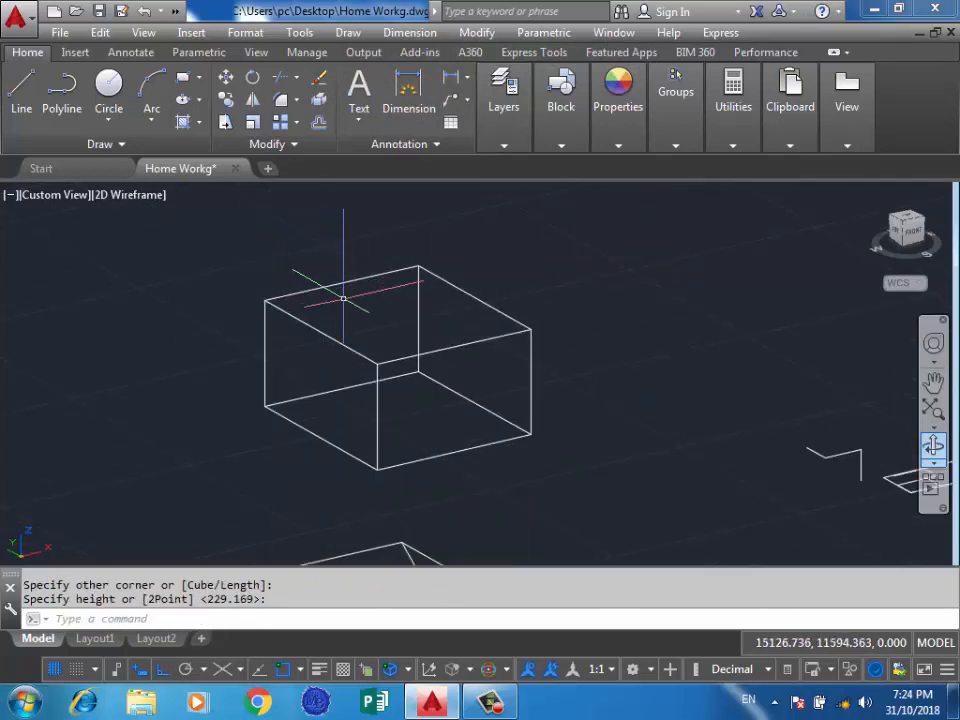
click(363, 318)
click(285, 369)
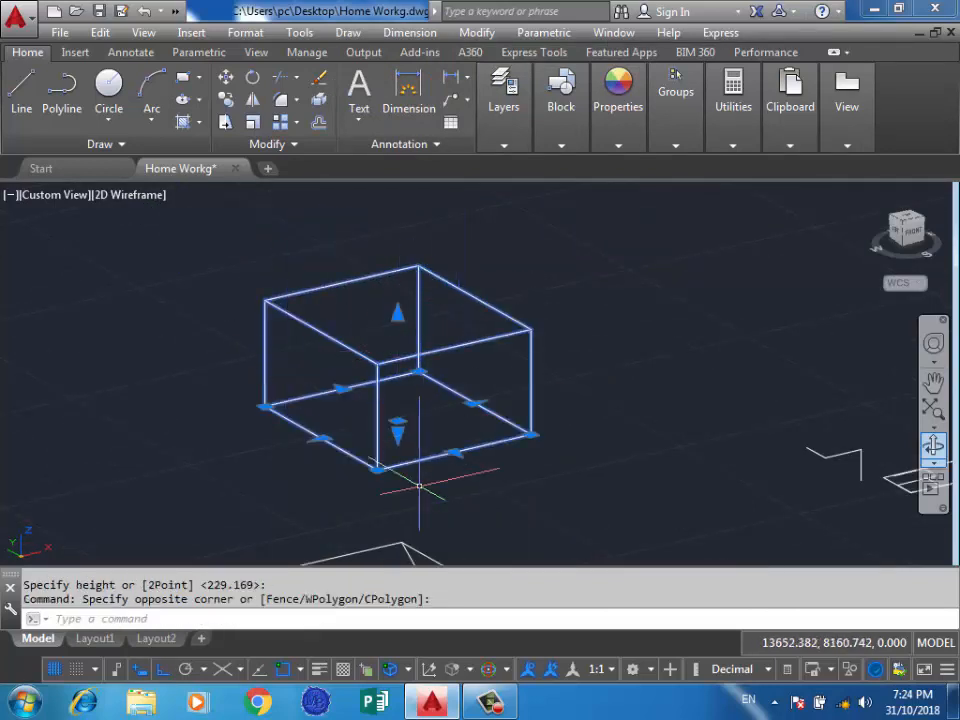
key(Escape)
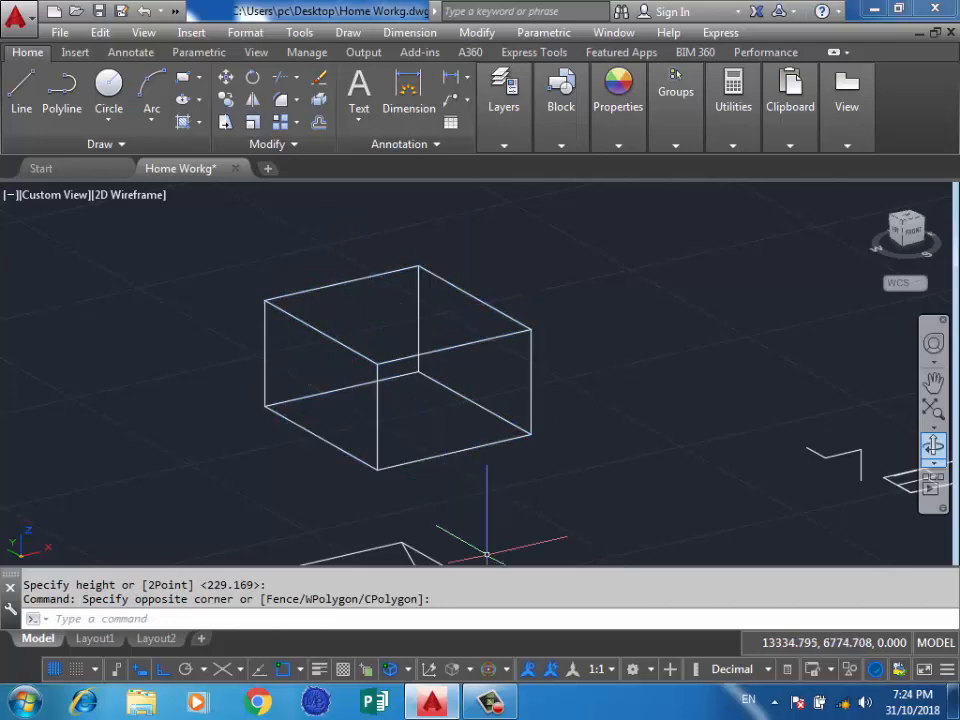
click(507, 669)
click(556, 610)
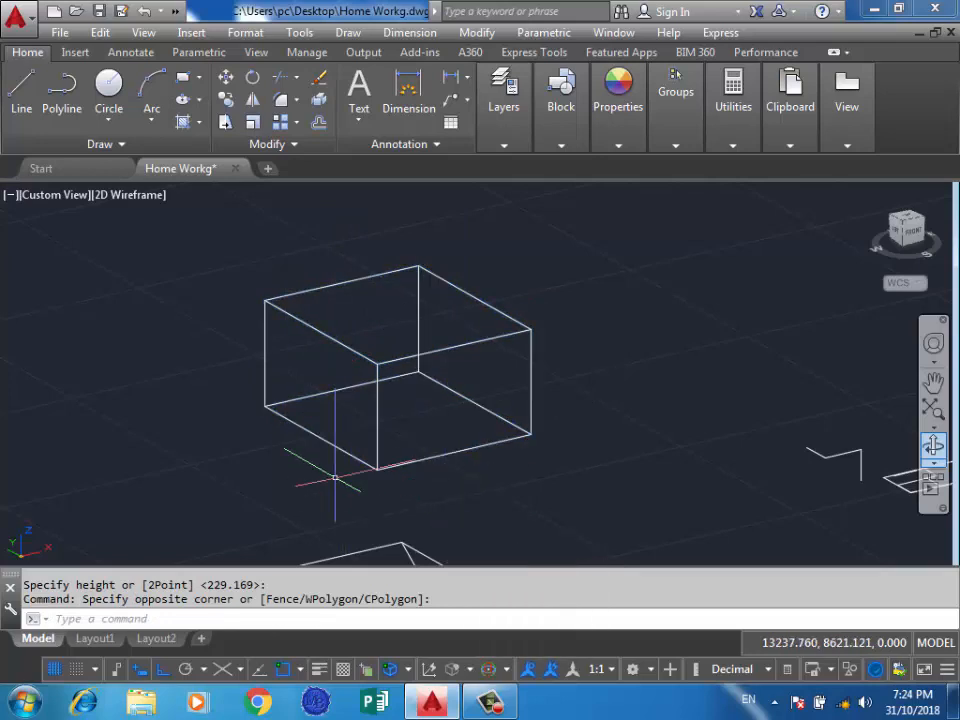
key(Escape)
Select the new box with a crossing window and stretch it taller by its top height grip.
scroll(335, 480, down, 6)
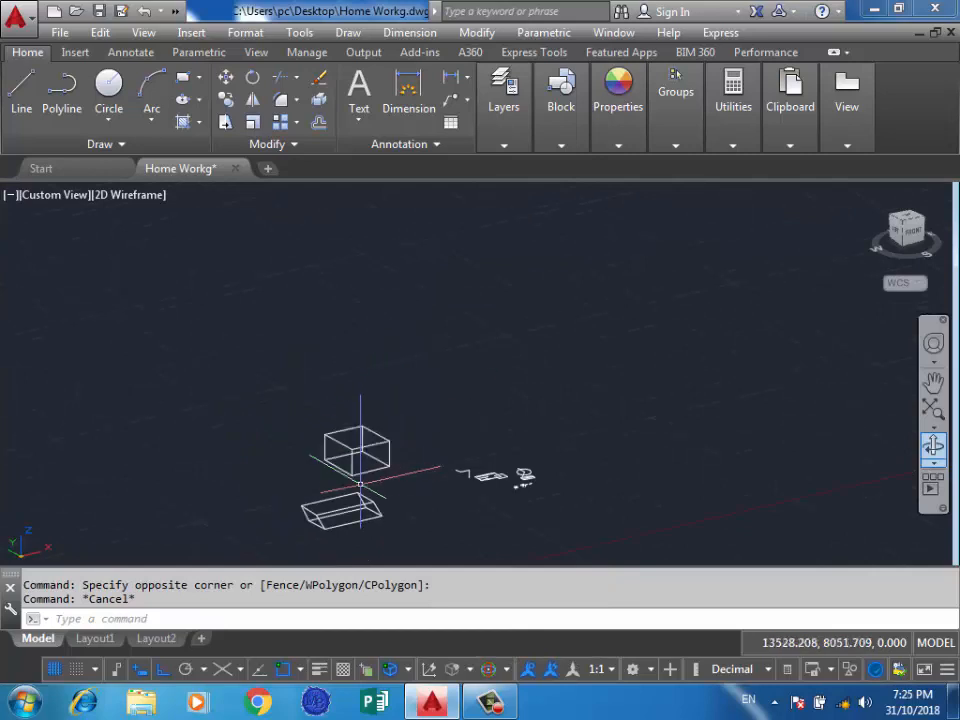
scroll(360, 484, up, 5)
click(399, 325)
click(418, 307)
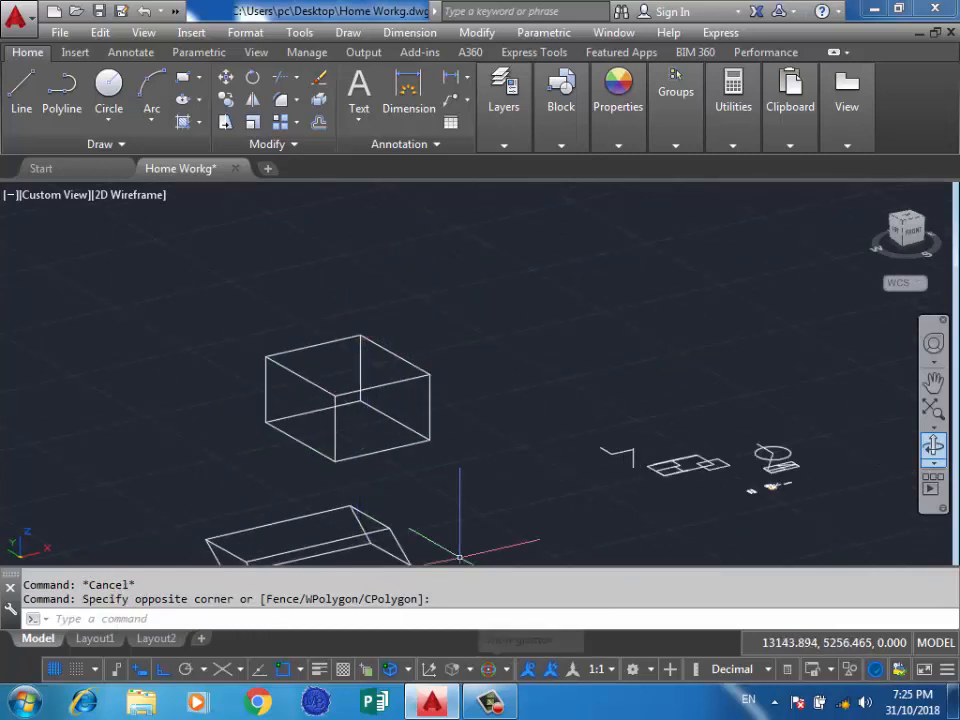
click(420, 317)
click(334, 396)
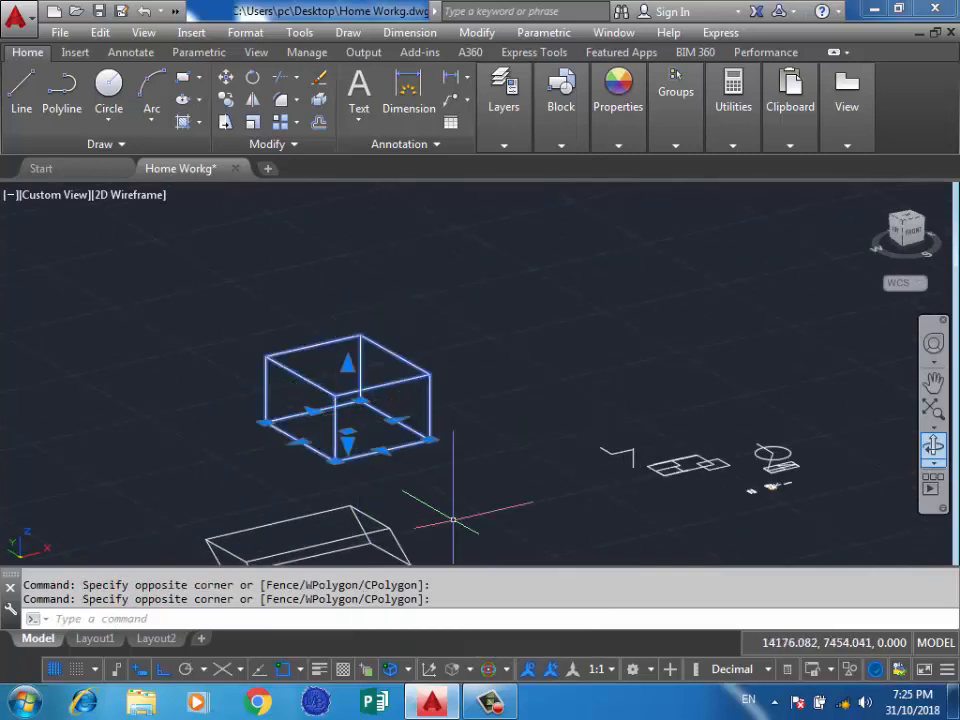
click(348, 364)
click(350, 272)
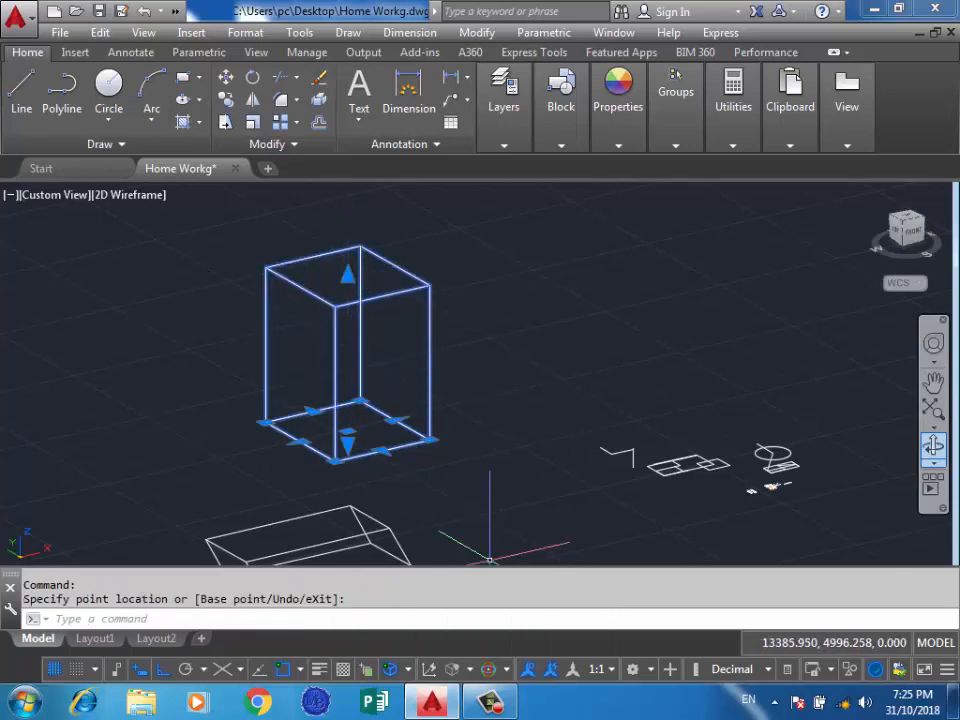
Turn off 3D object snap, clear the selection, and reselect the tall box with a crossing window.
click(390, 669)
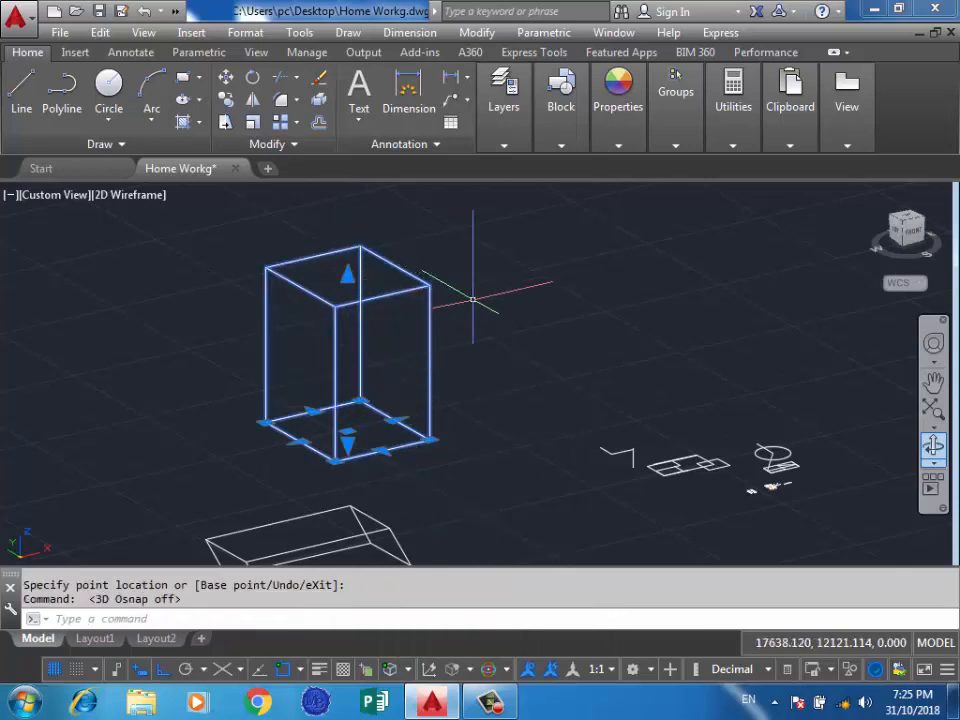
key(Escape)
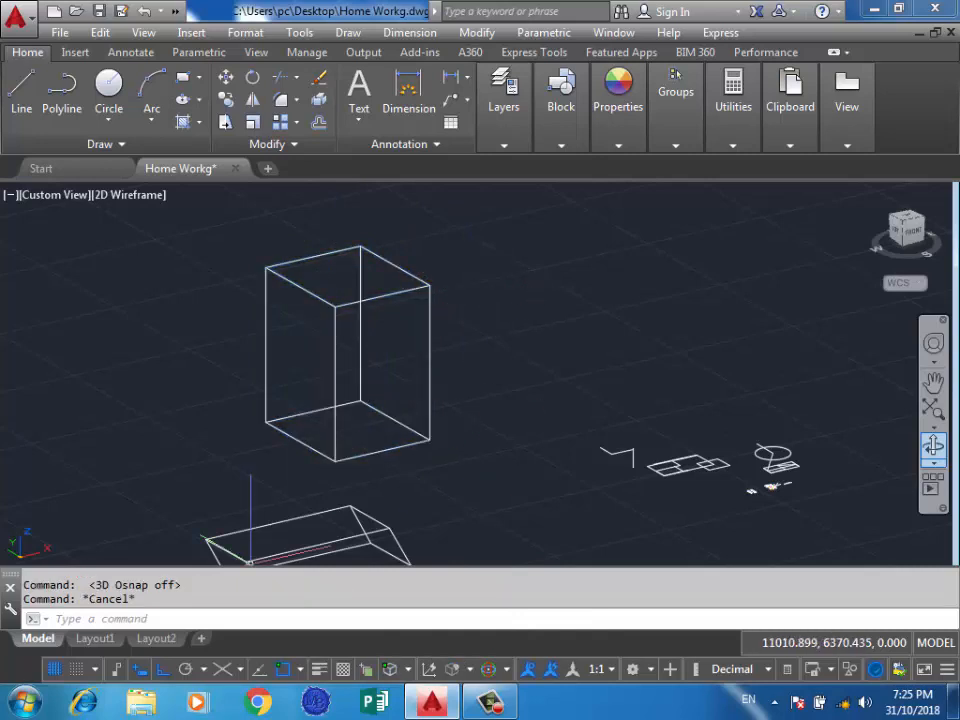
scroll(514, 525, down, 2)
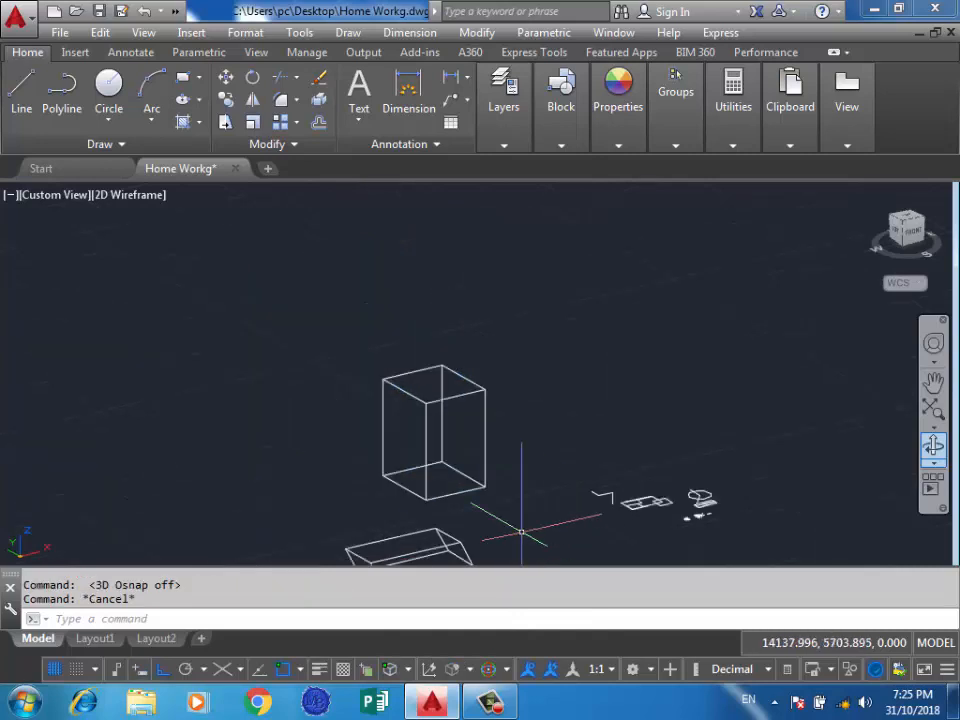
scroll(515, 440, up, 2)
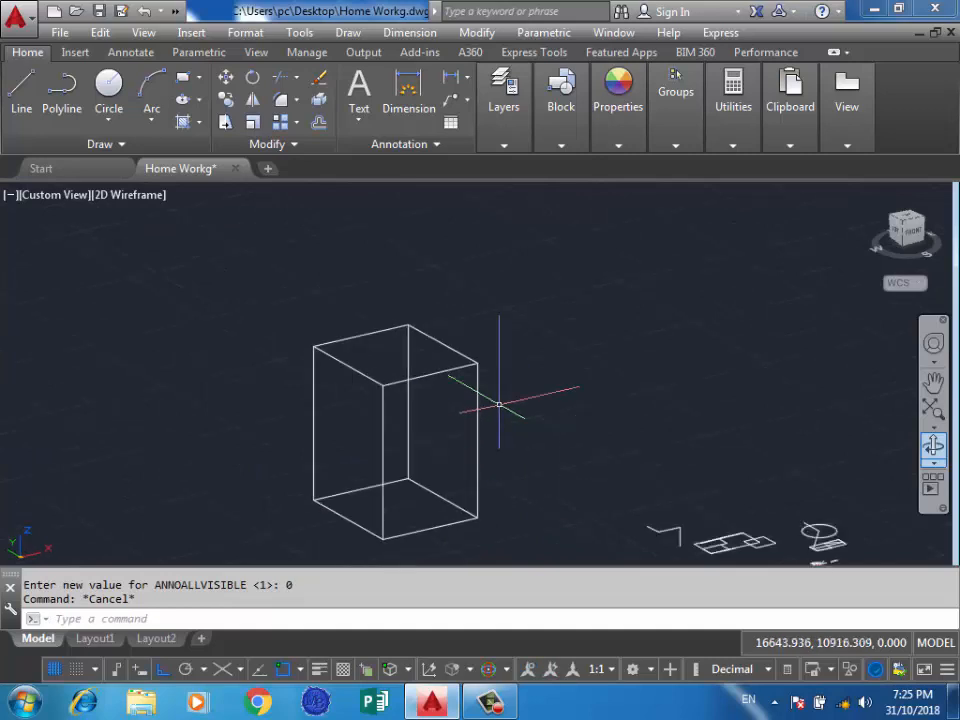
click(501, 313)
click(326, 381)
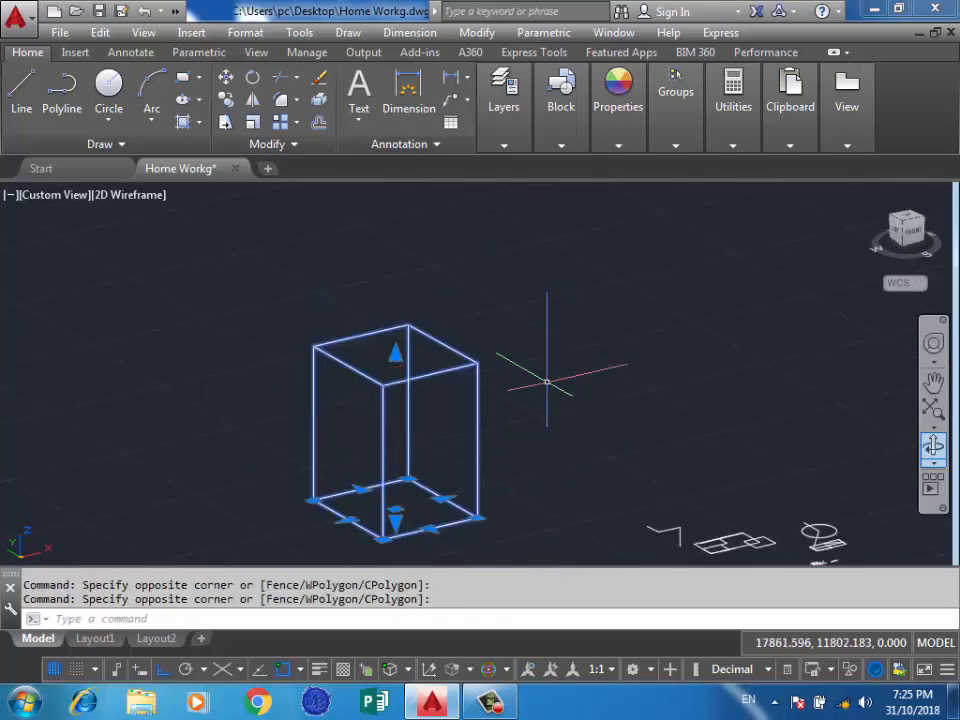
Change the viewport's visual style to Shaded and clear the selection.
click(100, 32)
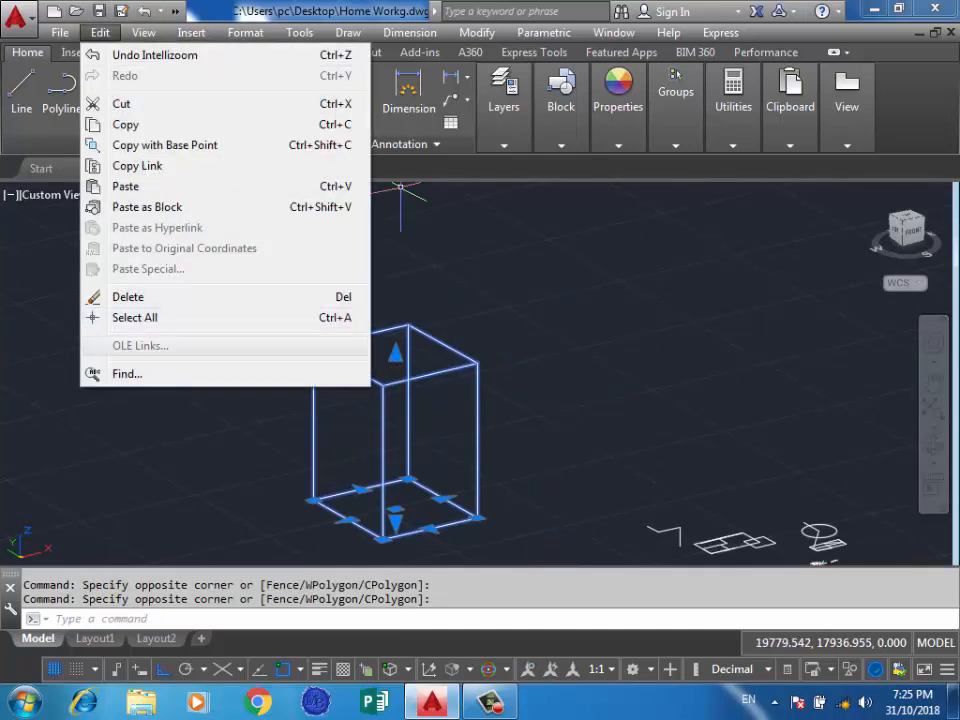
key(Escape)
click(60, 32)
click(643, 411)
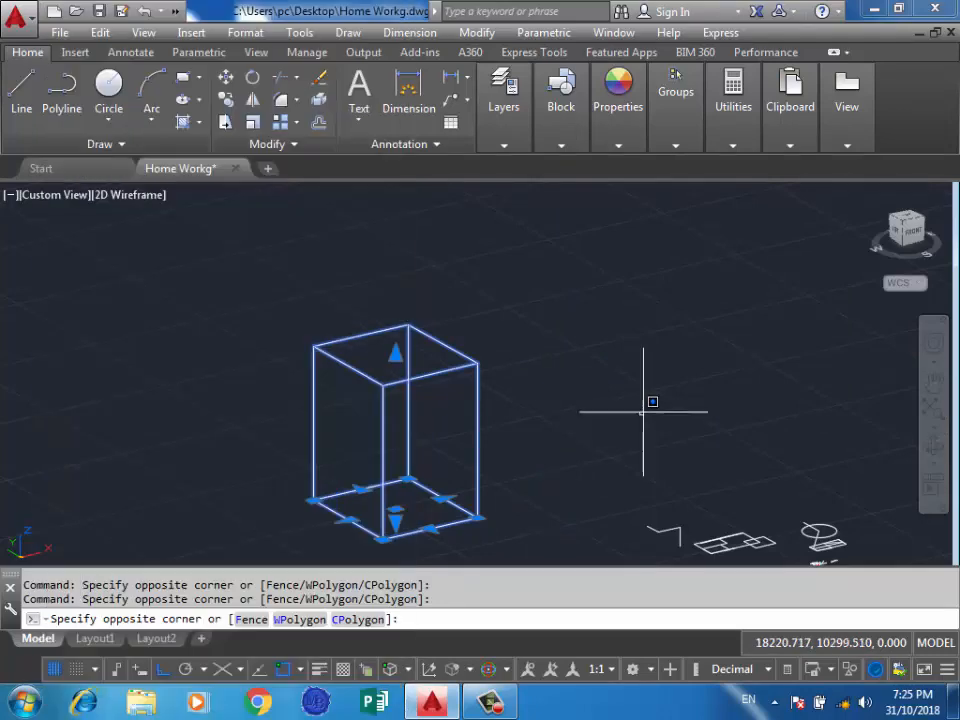
click(501, 261)
click(143, 32)
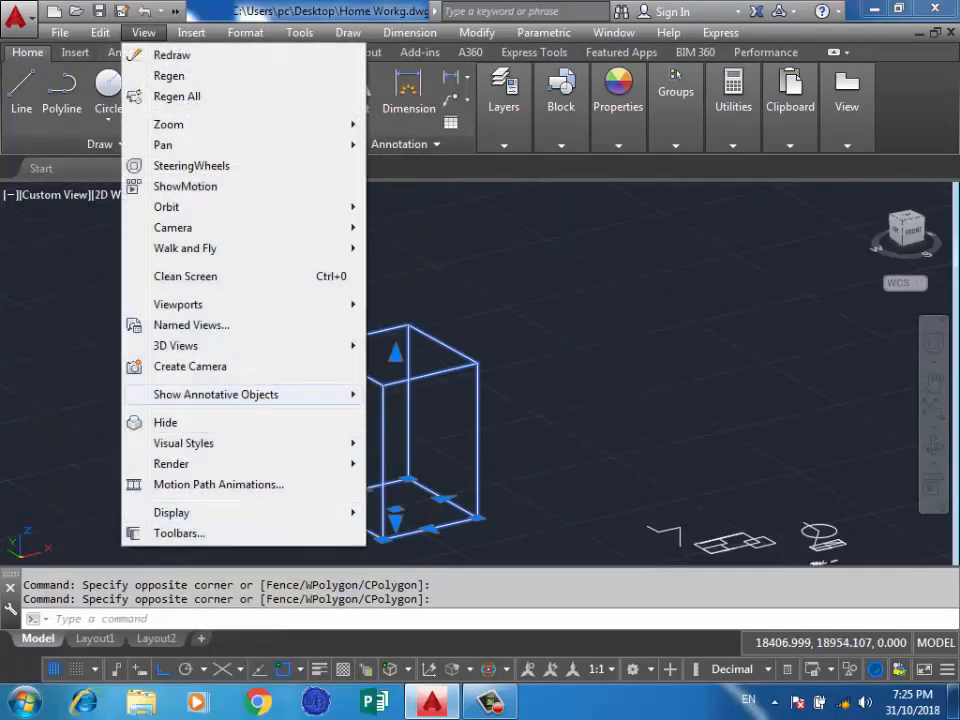
mouse_move(200, 443)
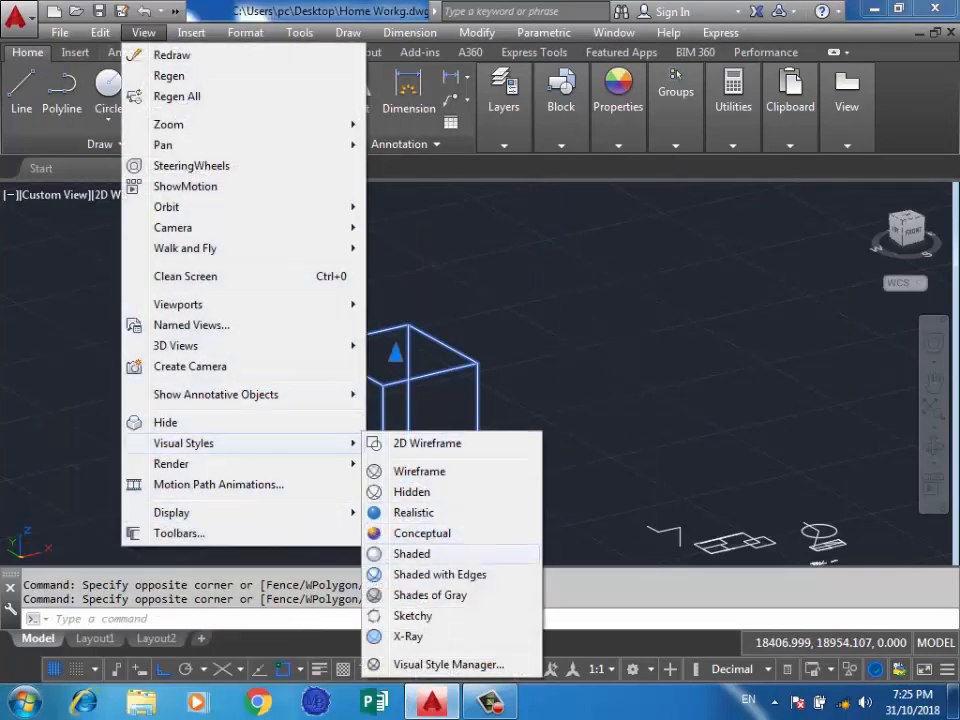
click(411, 553)
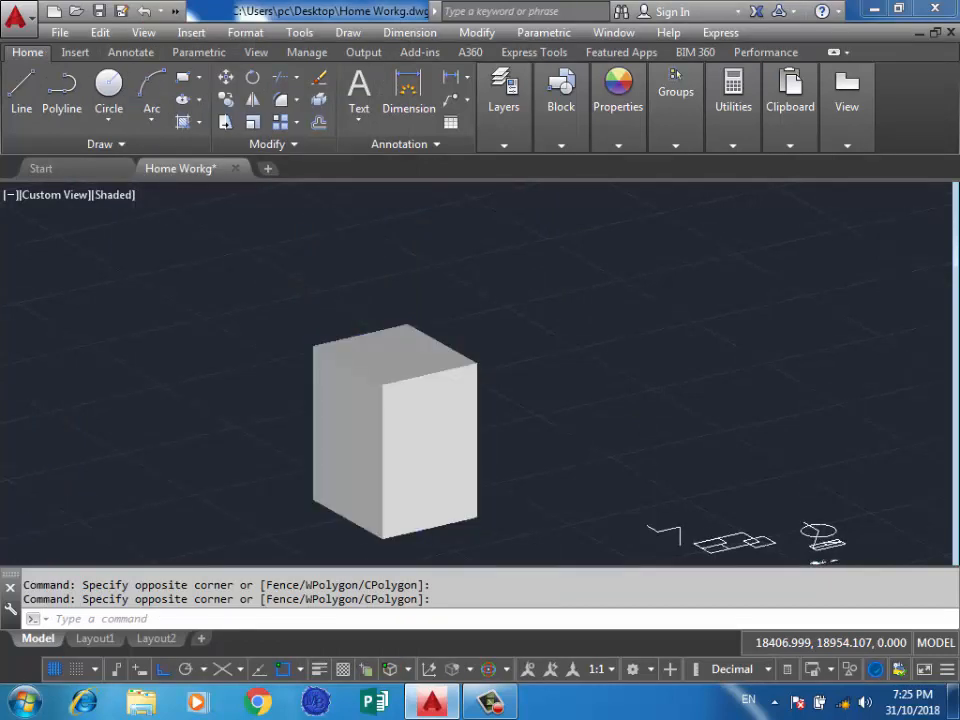
key(Escape)
Select the shaded box with a crossing window, choose the Rotate Gizmo, and rotate the box slightly about the Z axis.
click(557, 261)
click(325, 416)
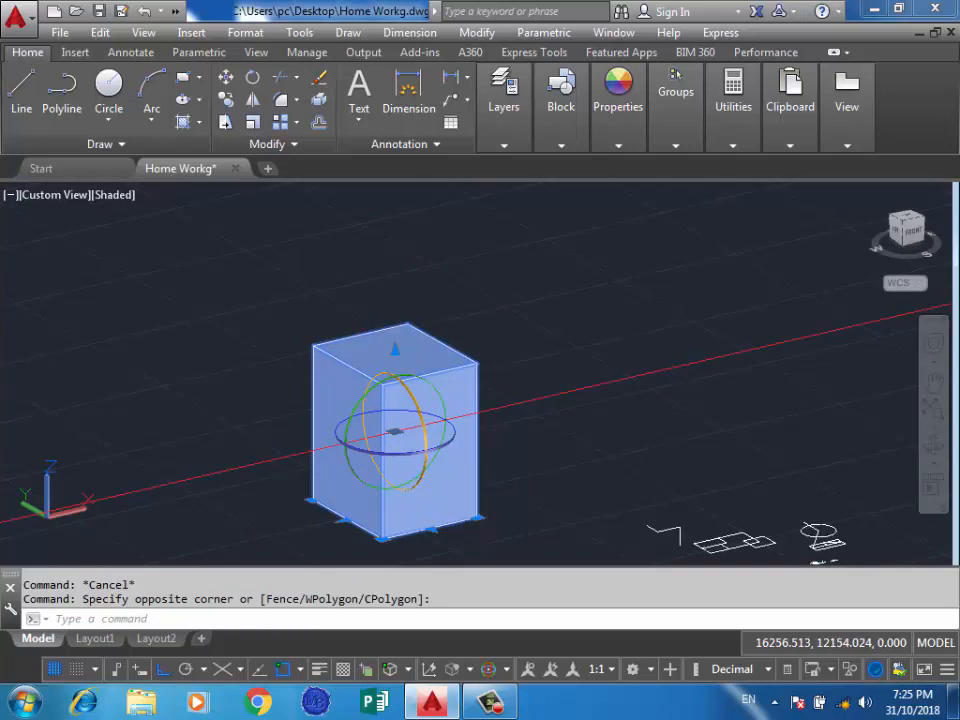
click(506, 669)
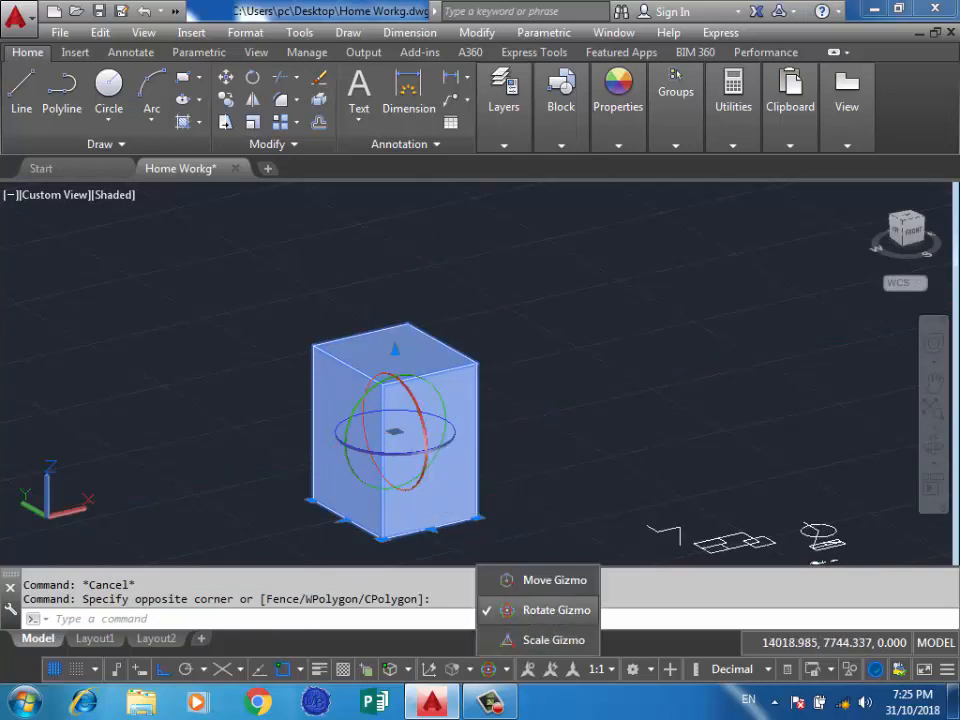
click(545, 609)
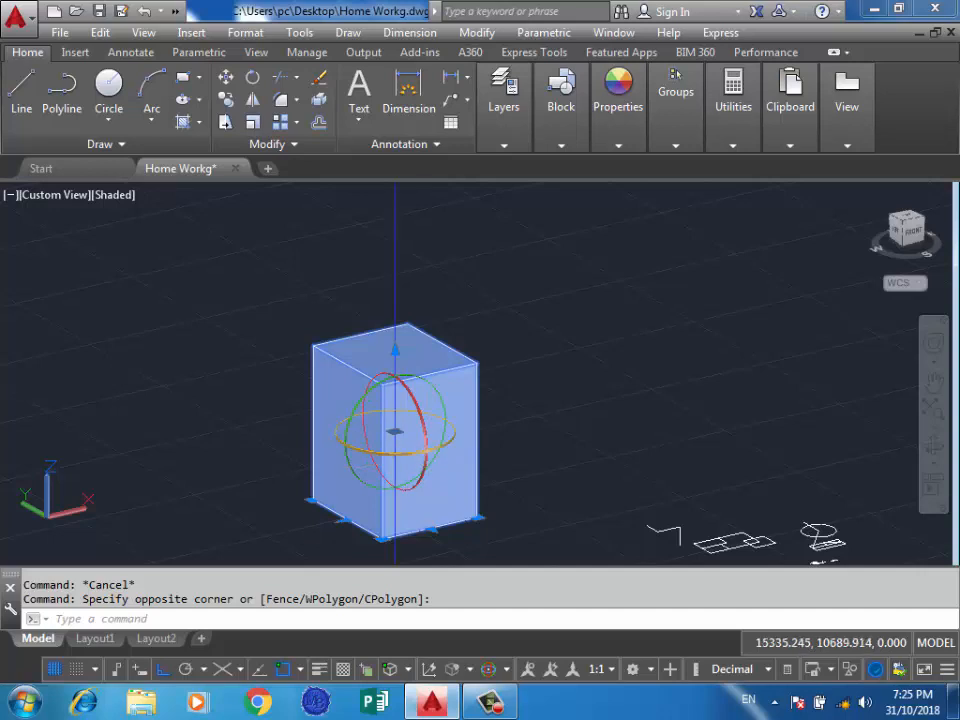
click(381, 446)
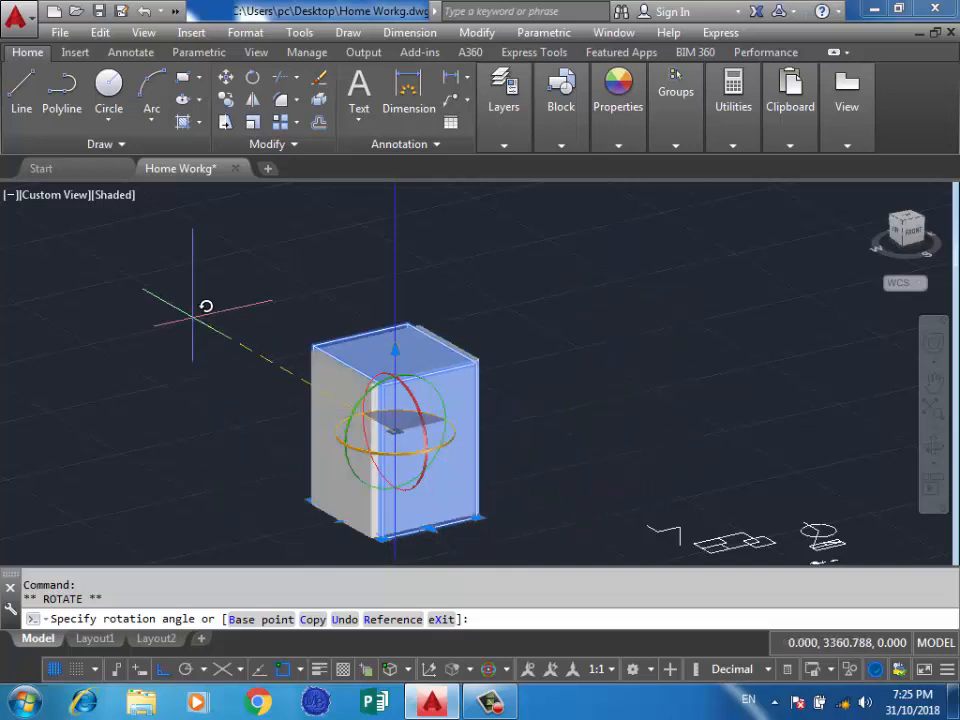
click(297, 364)
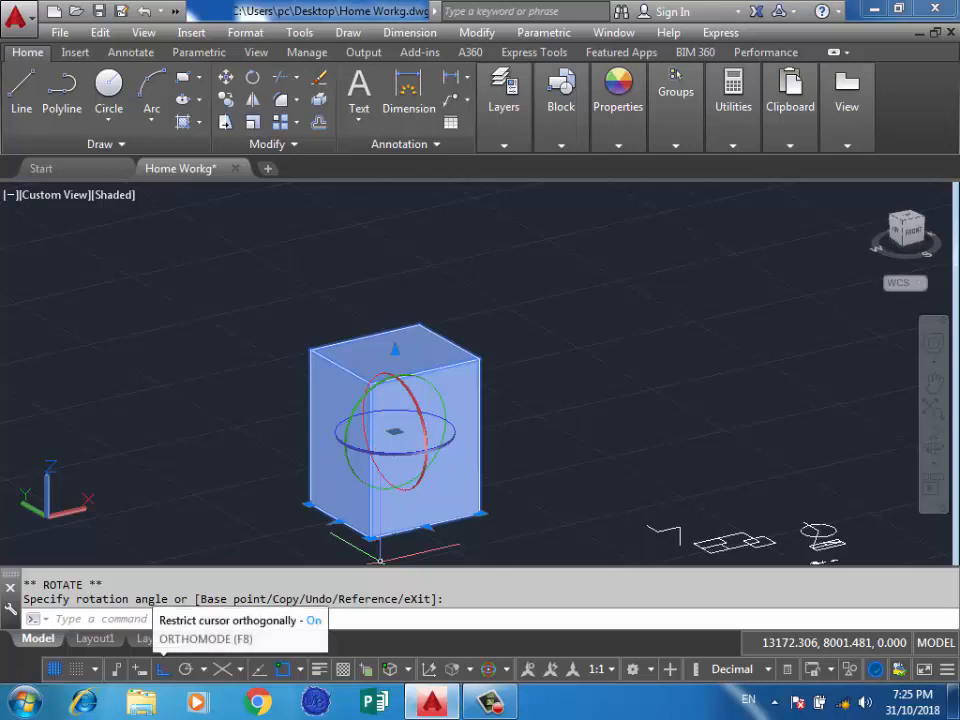
Turn off Ortho mode and rotate the box with the gizmo, first about the Y axis and then about the X axis.
click(162, 669)
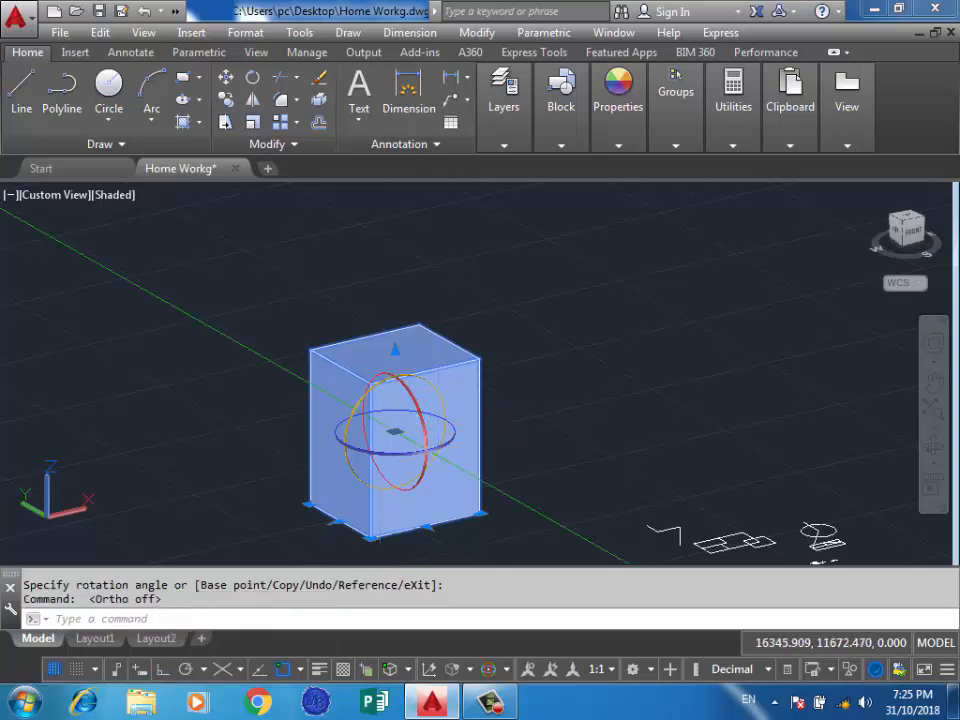
click(438, 392)
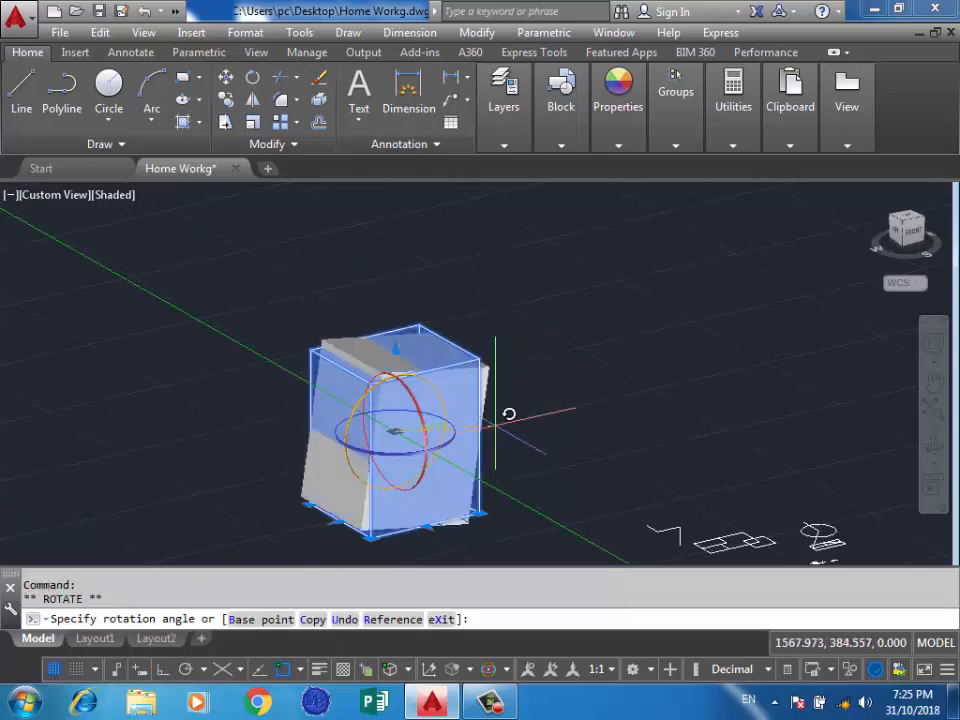
click(484, 263)
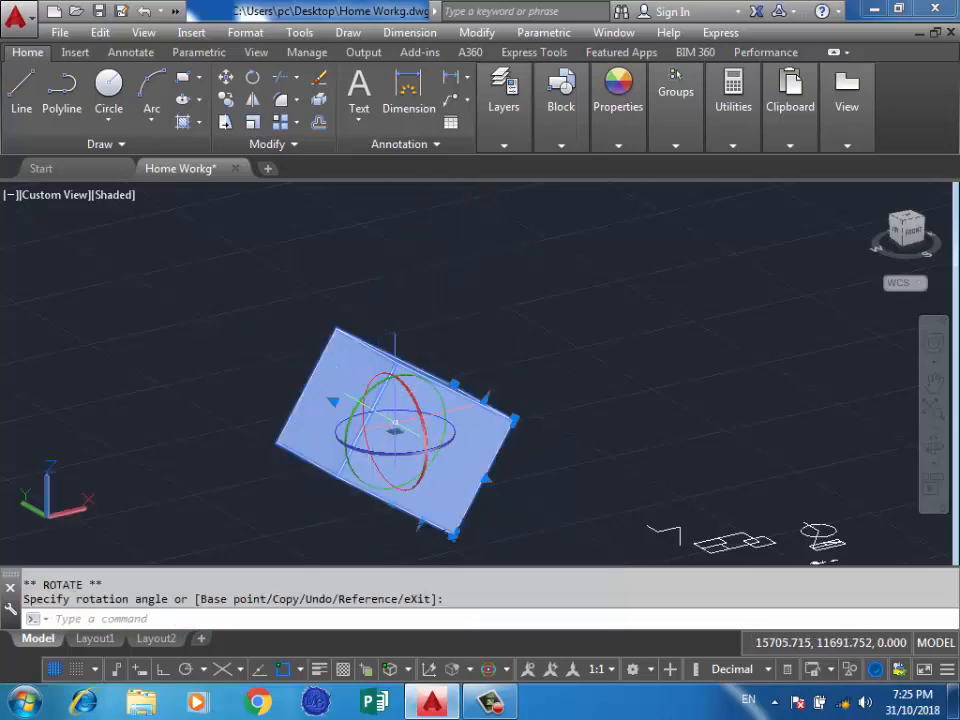
click(425, 428)
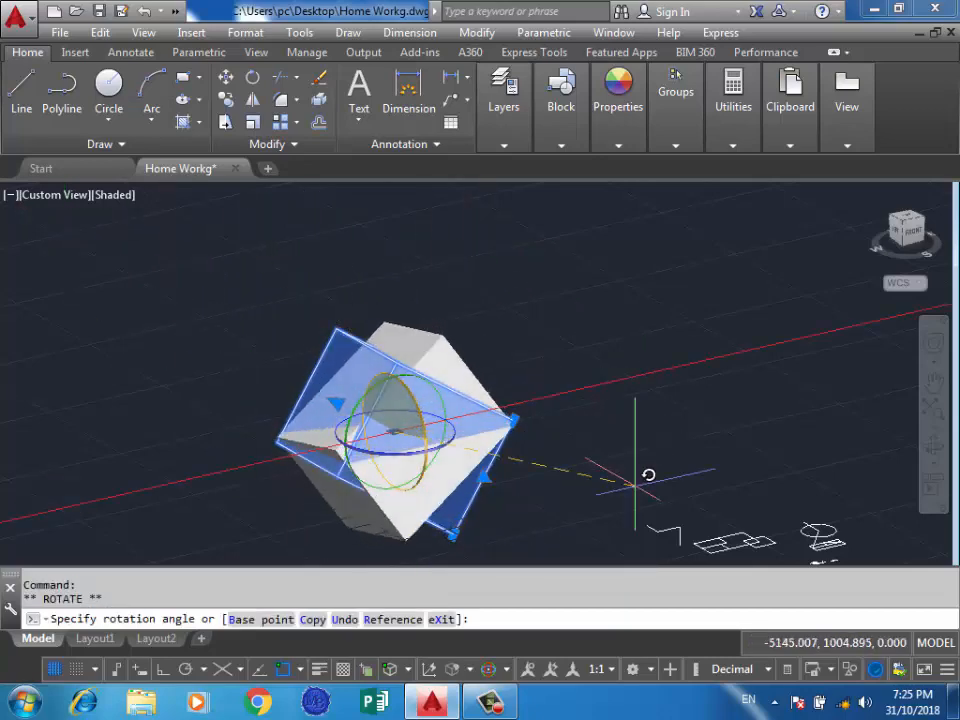
click(505, 382)
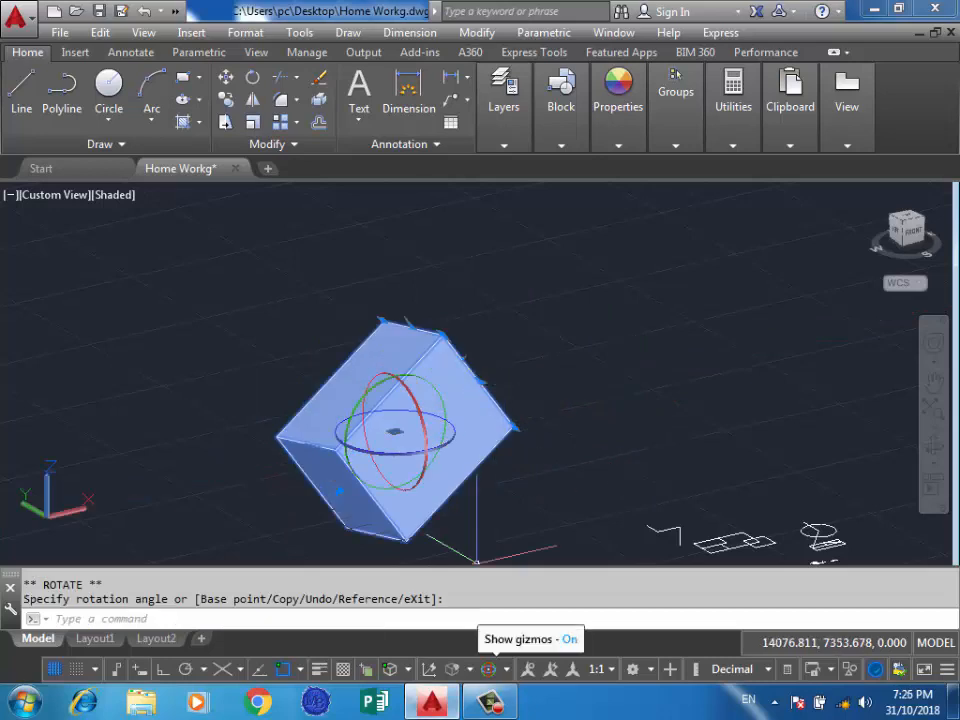
Choose the Move Gizmo and move the box up along the Z axis and back along the X axis.
click(505, 669)
click(520, 579)
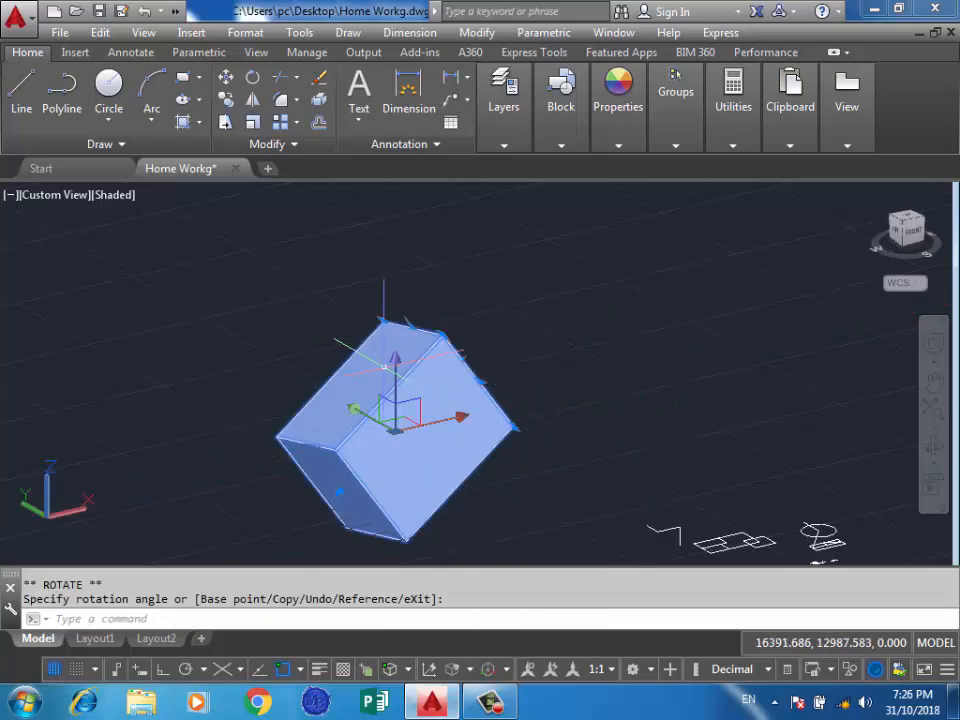
click(404, 414)
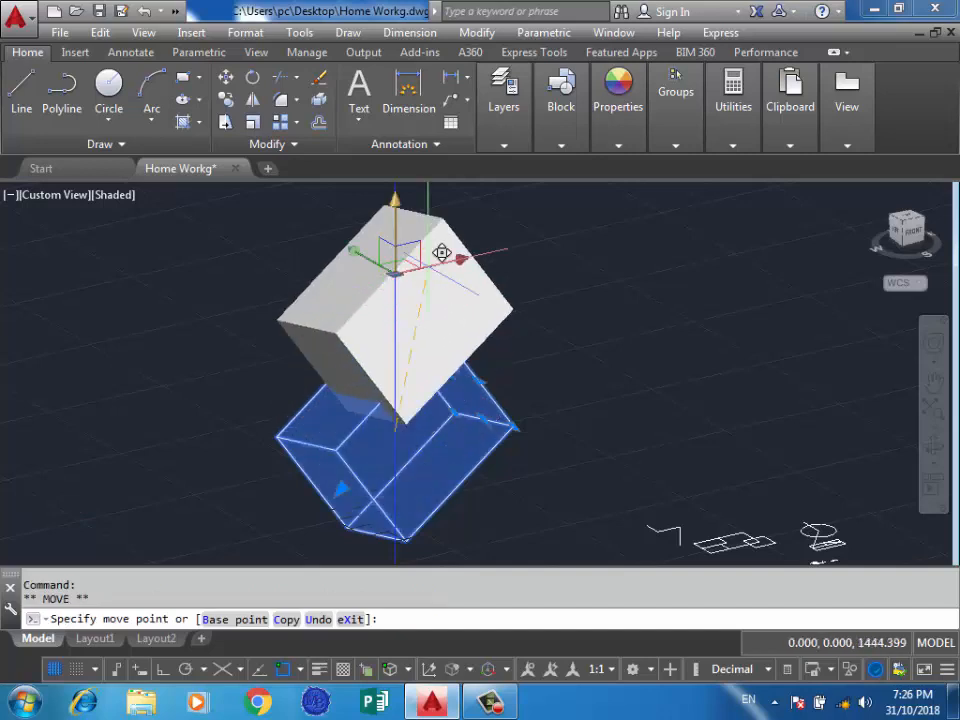
click(436, 224)
click(458, 226)
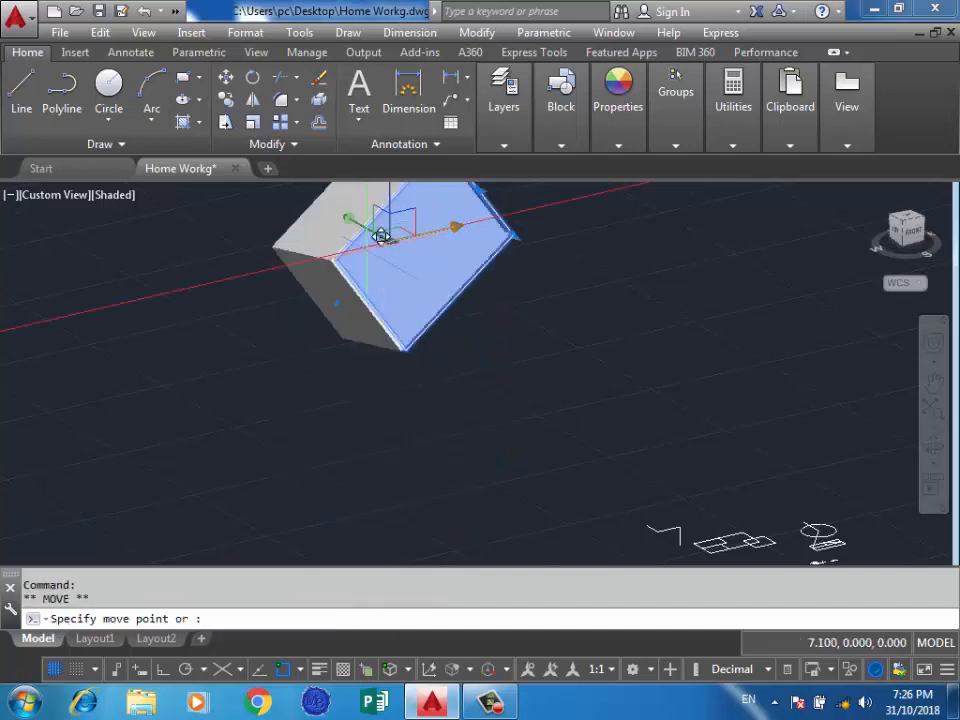
click(310, 257)
Move the box with the gizmo, first along the Y axis and then down along the Z axis.
click(305, 252)
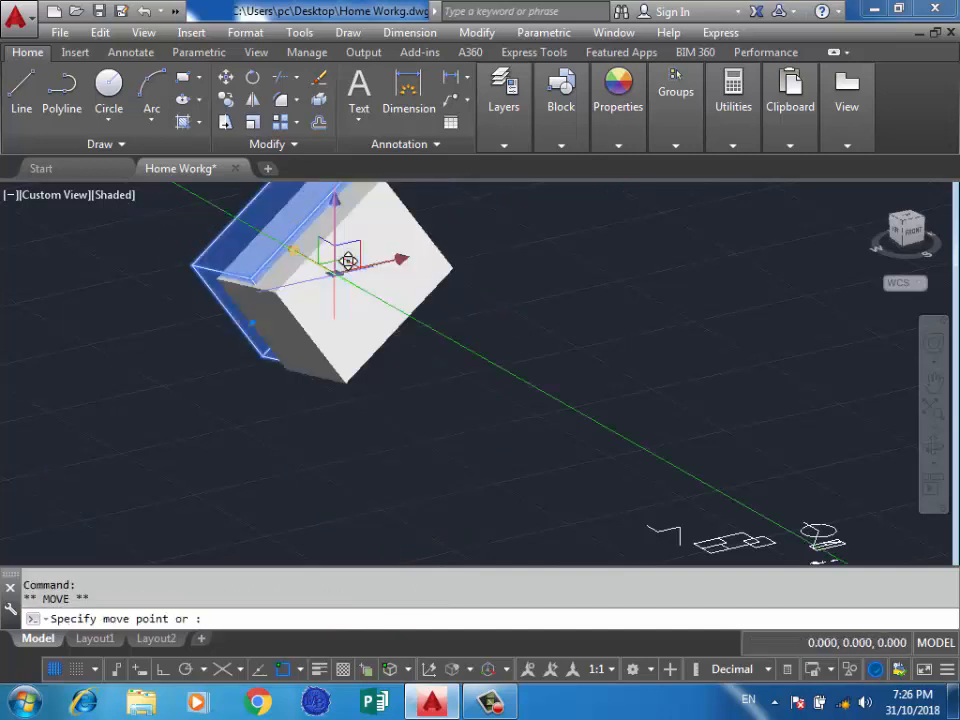
click(554, 332)
click(547, 380)
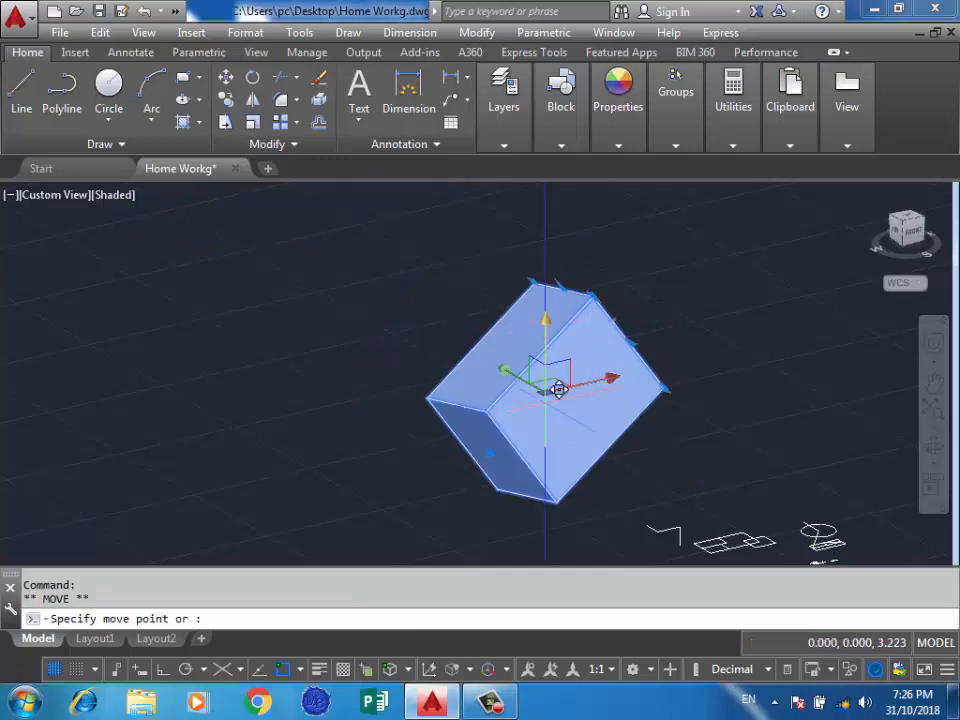
click(547, 451)
scroll(472, 326, down, 2)
scroll(470, 300, down, 2)
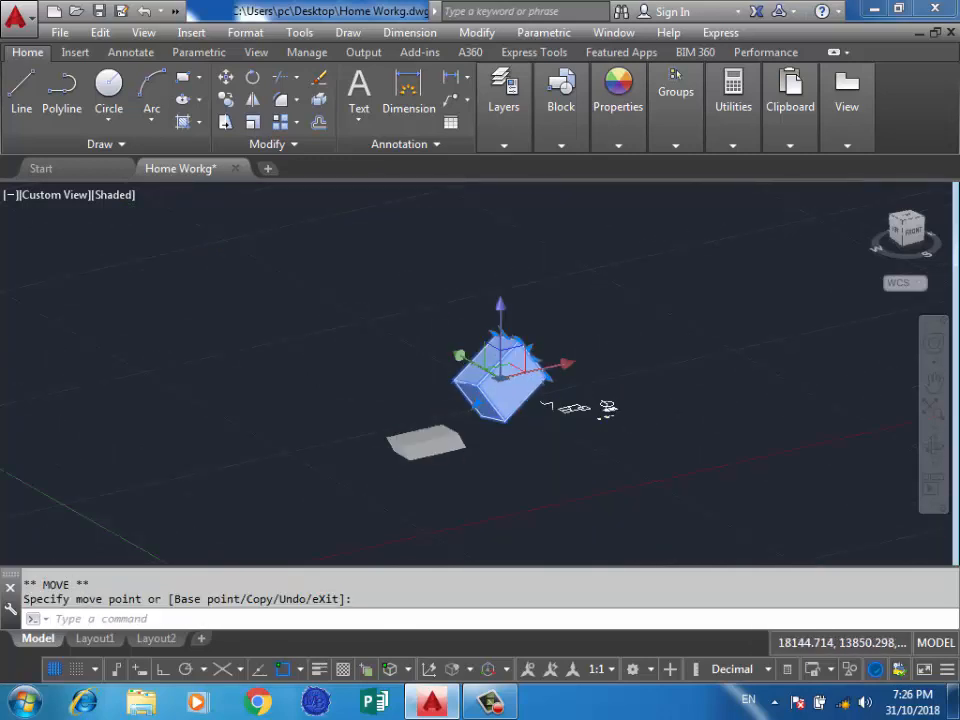
Choose the Scale Gizmo and scale the selected box down uniformly.
scroll(470, 340, up, 2)
right_click(535, 540)
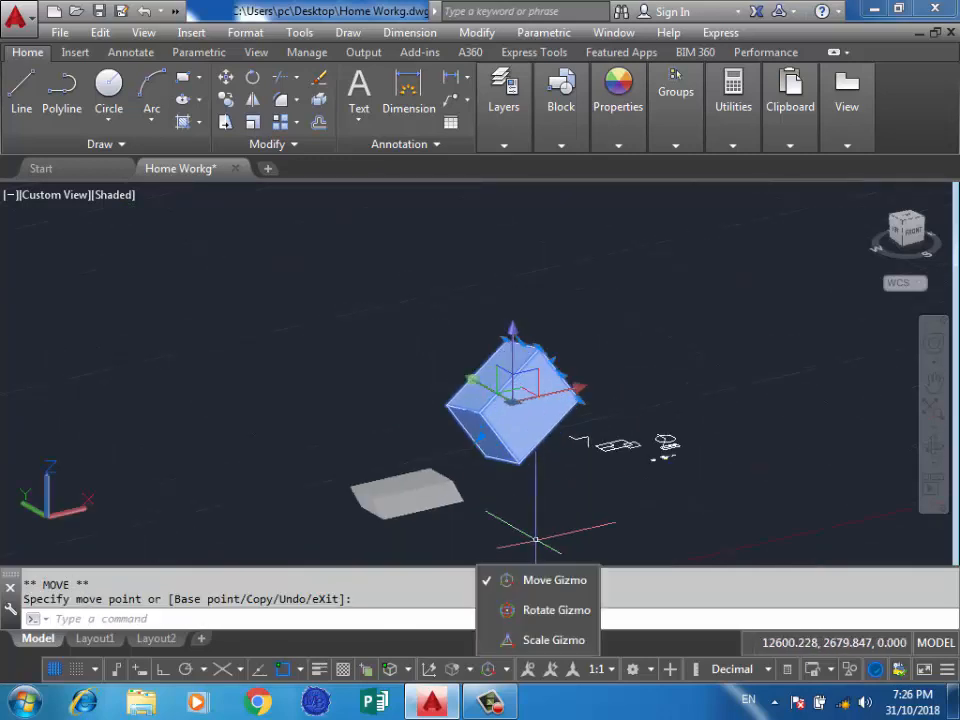
click(540, 638)
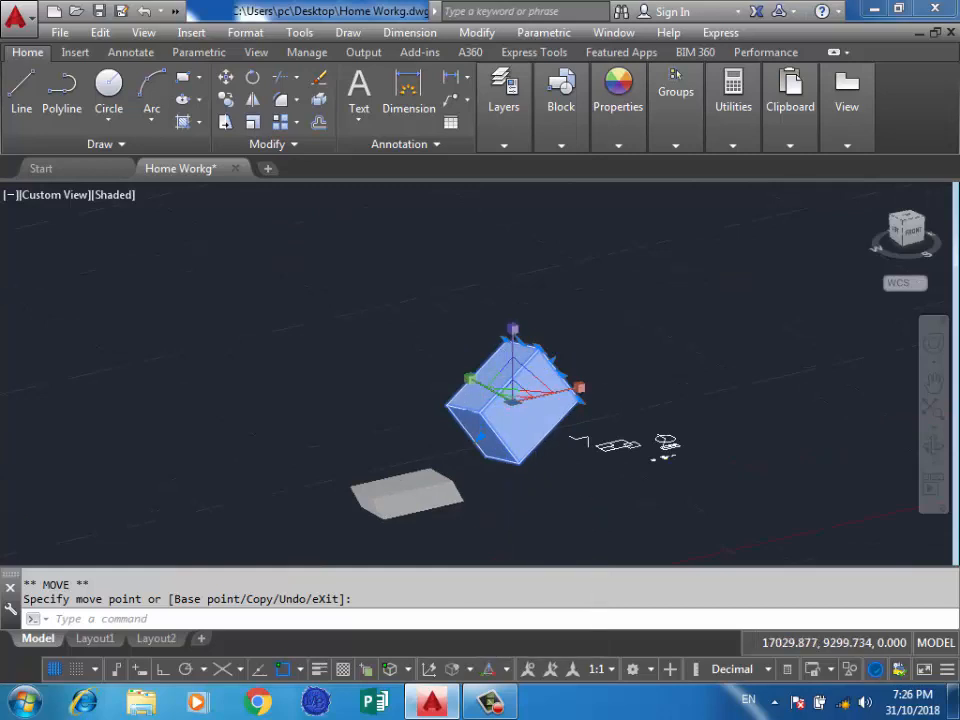
scroll(546, 381, up, 2)
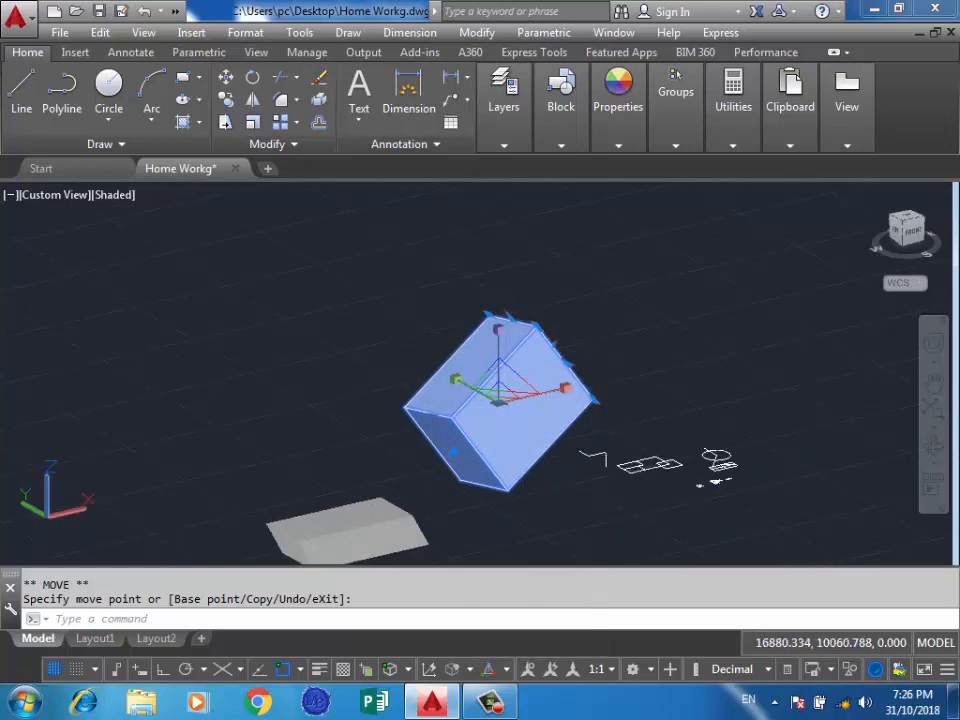
click(506, 391)
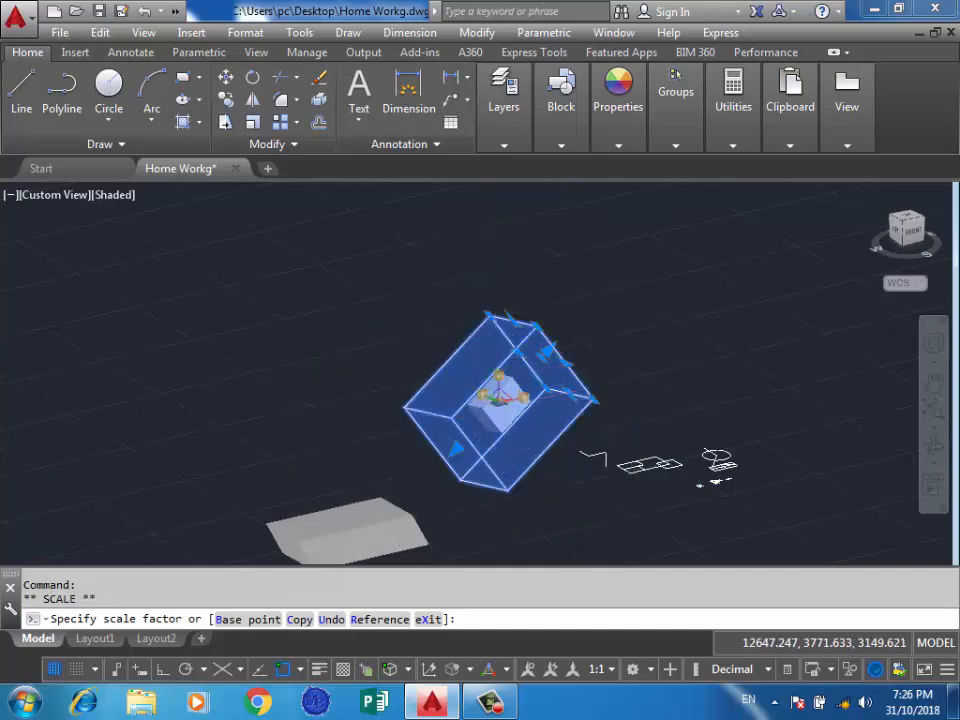
click(481, 350)
Scale the small box up uniformly with the gizmo until it is several times larger.
scroll(487, 362, up, 2)
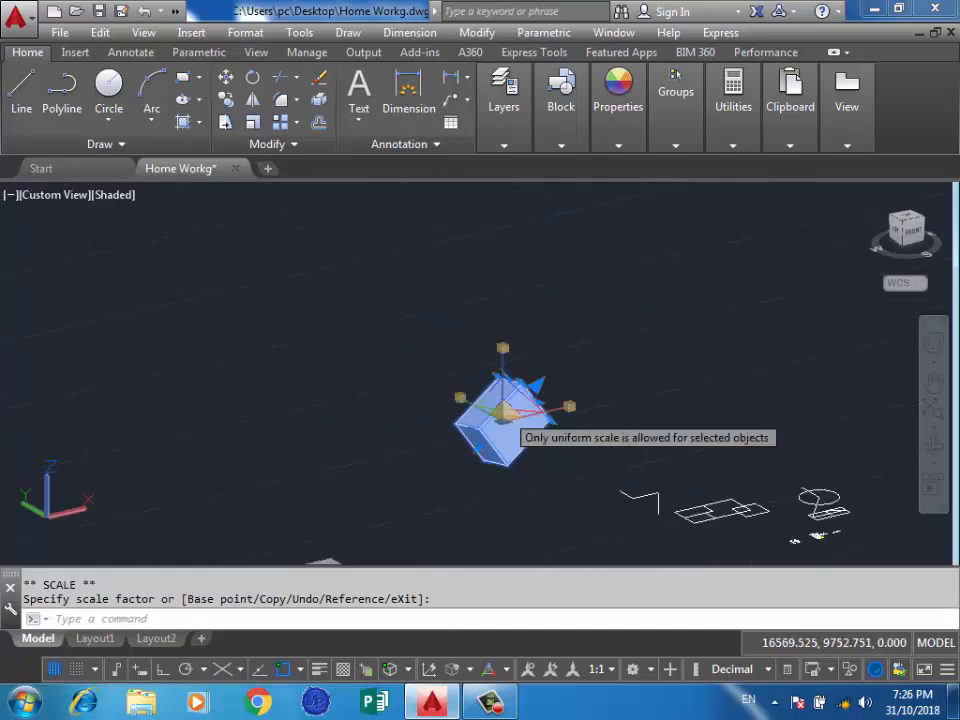
click(512, 400)
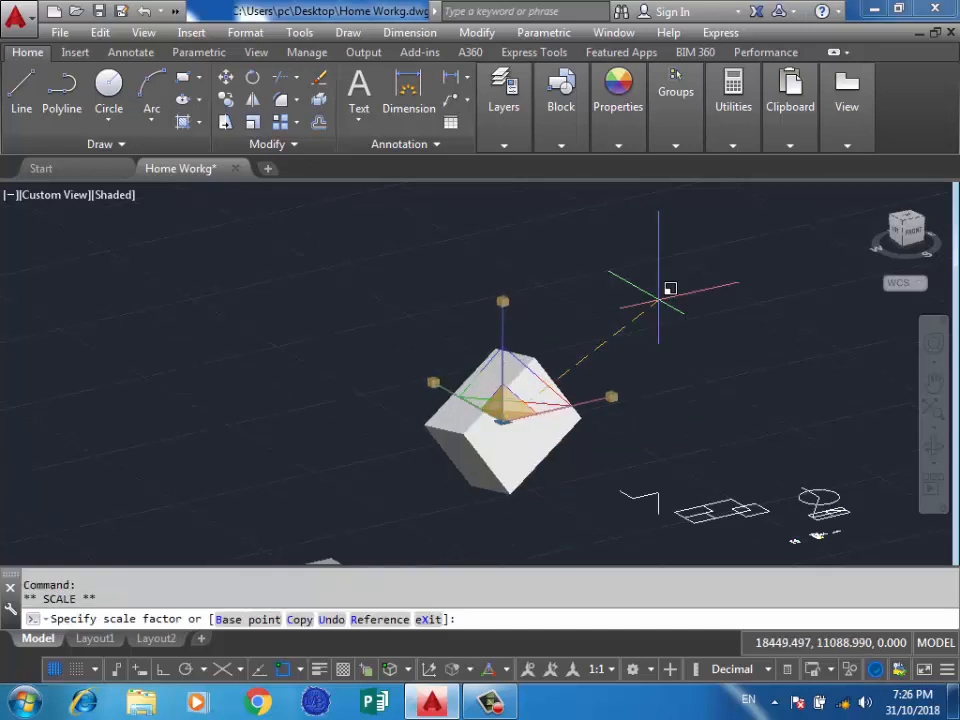
click(808, 301)
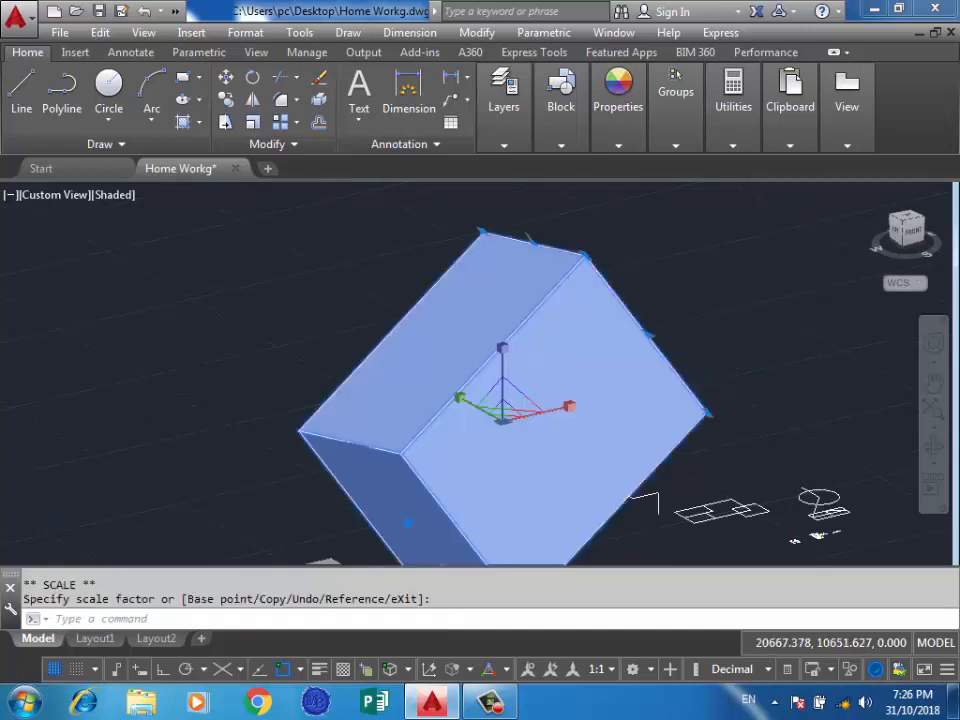
scroll(808, 301, down, 2)
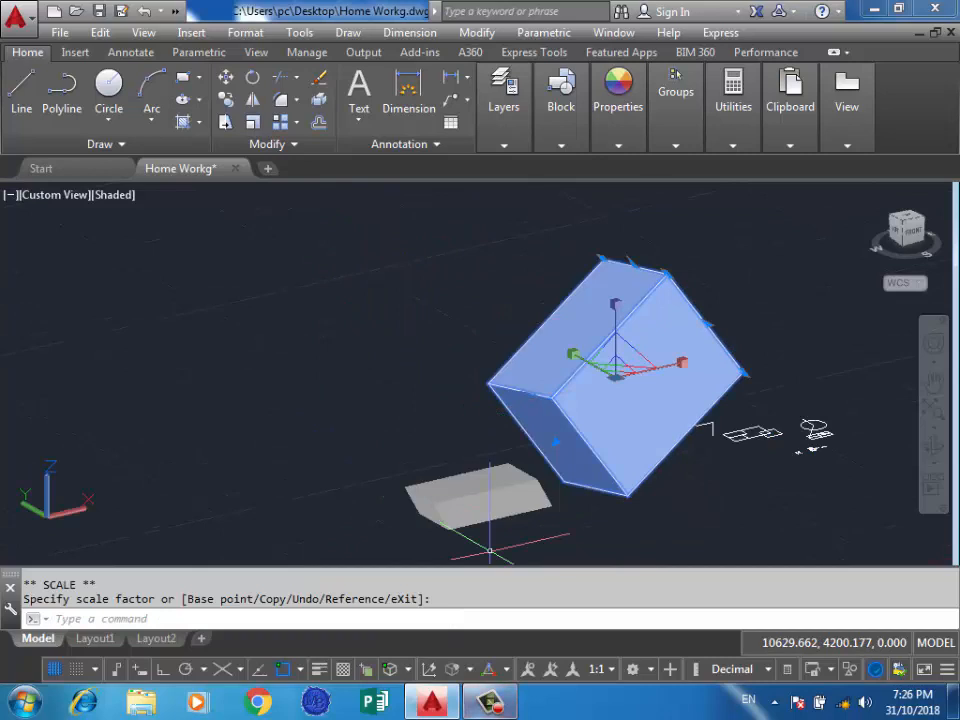
Reselect the box, shorten it with its end face grip, reshape it with the upper edge grip, and clear the selection.
key(Escape)
click(628, 325)
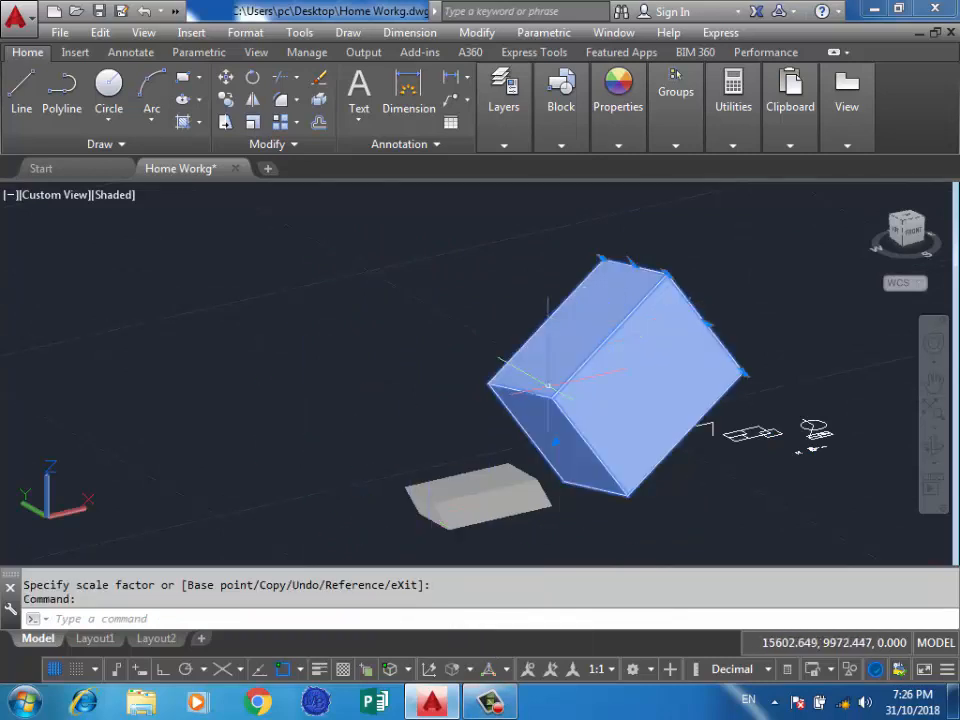
click(555, 442)
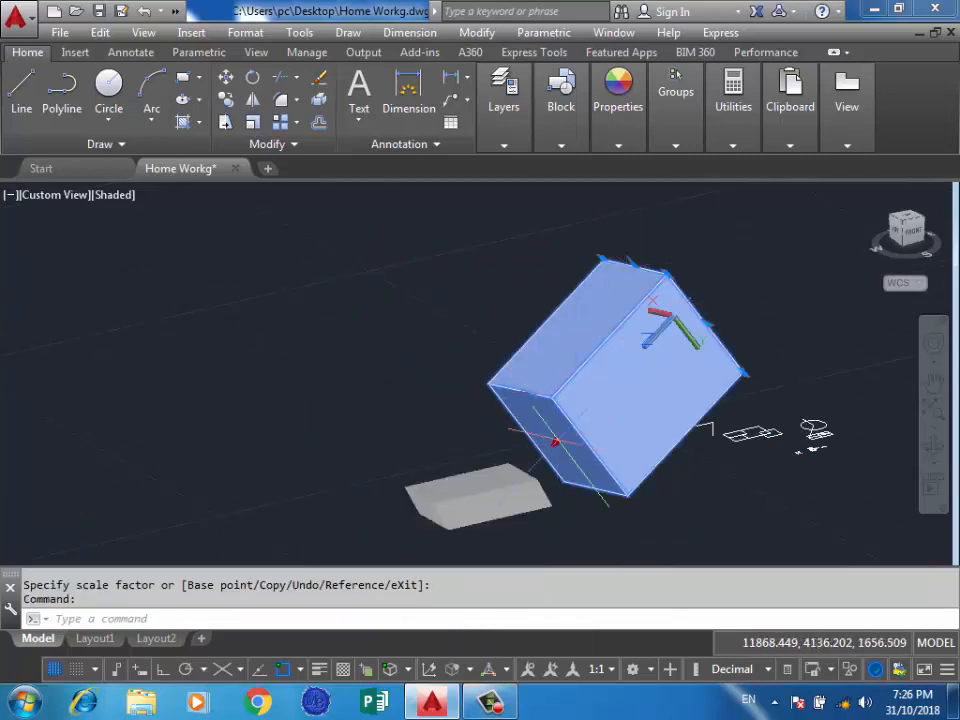
click(618, 375)
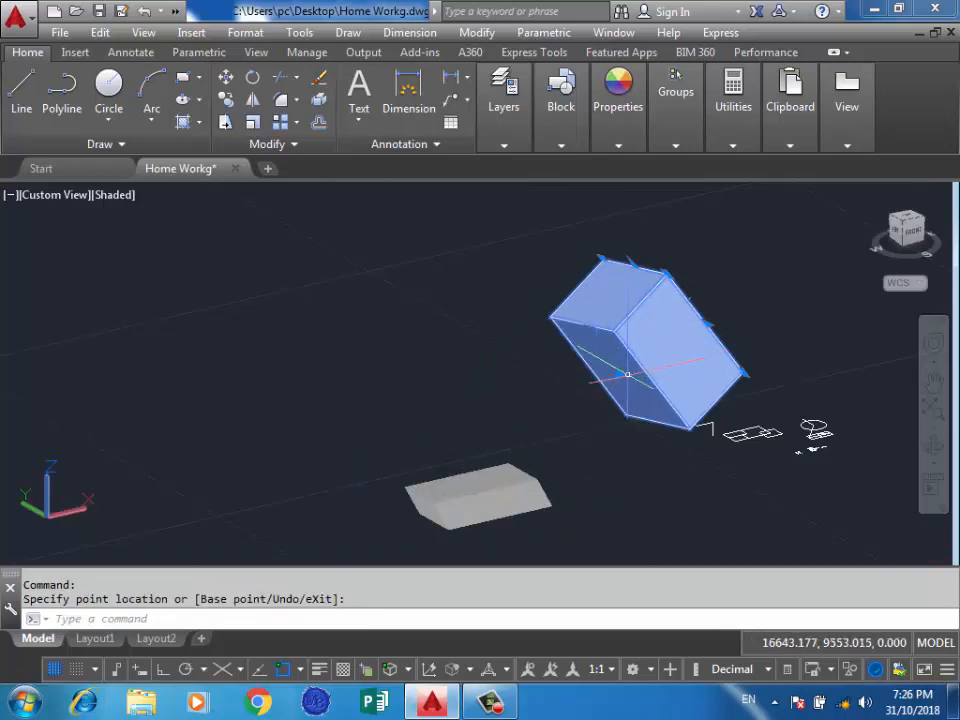
click(632, 267)
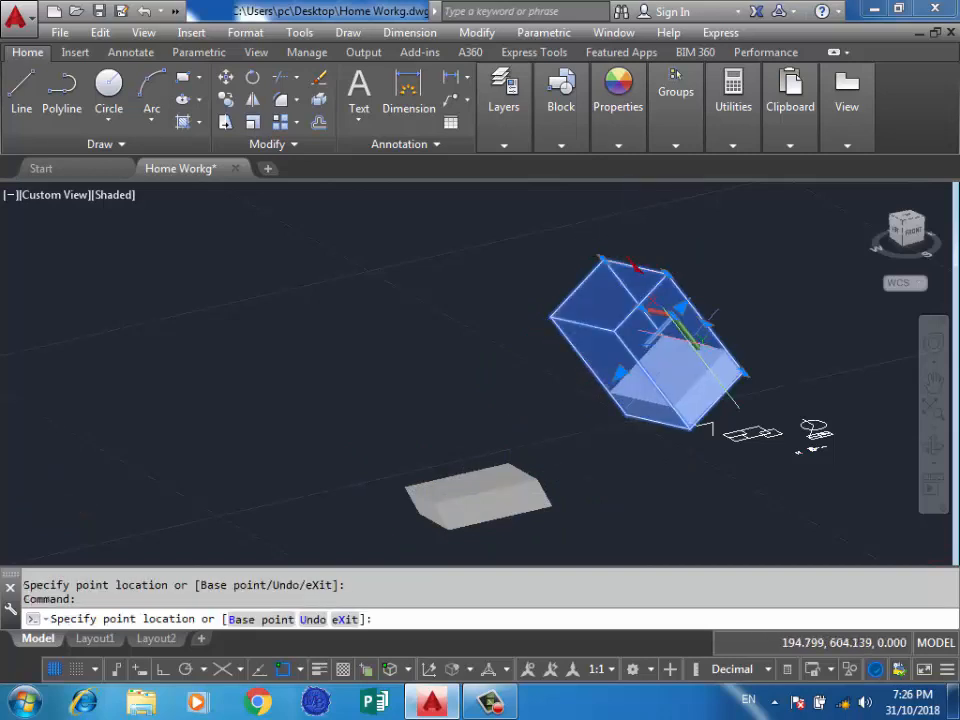
key(Escape)
key(Escape)
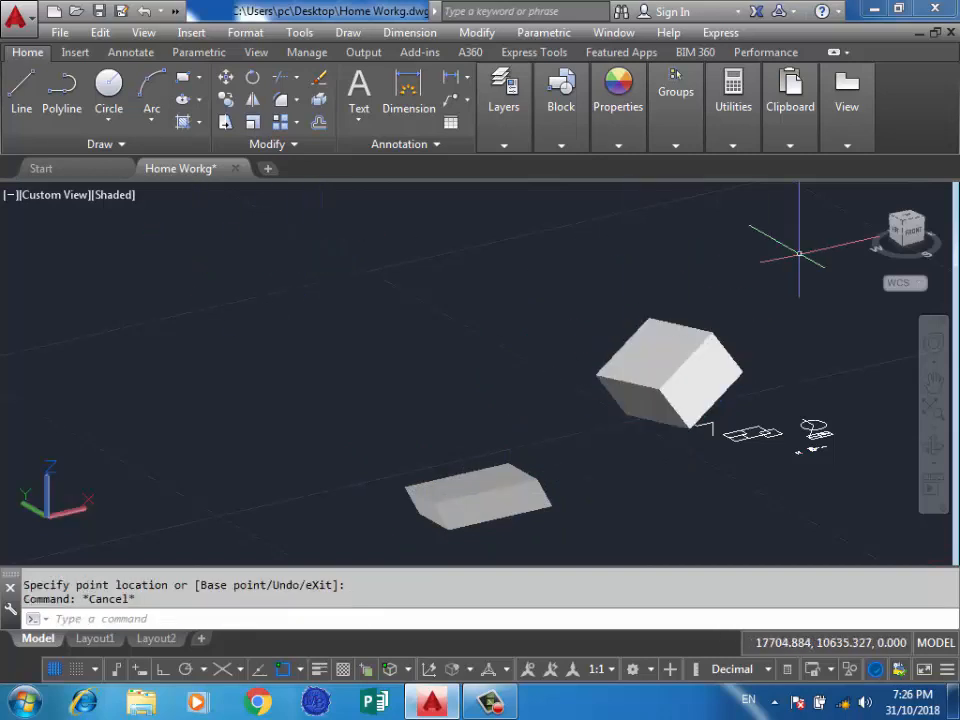
Set the model view to Top and bring the boxes closer.
click(907, 217)
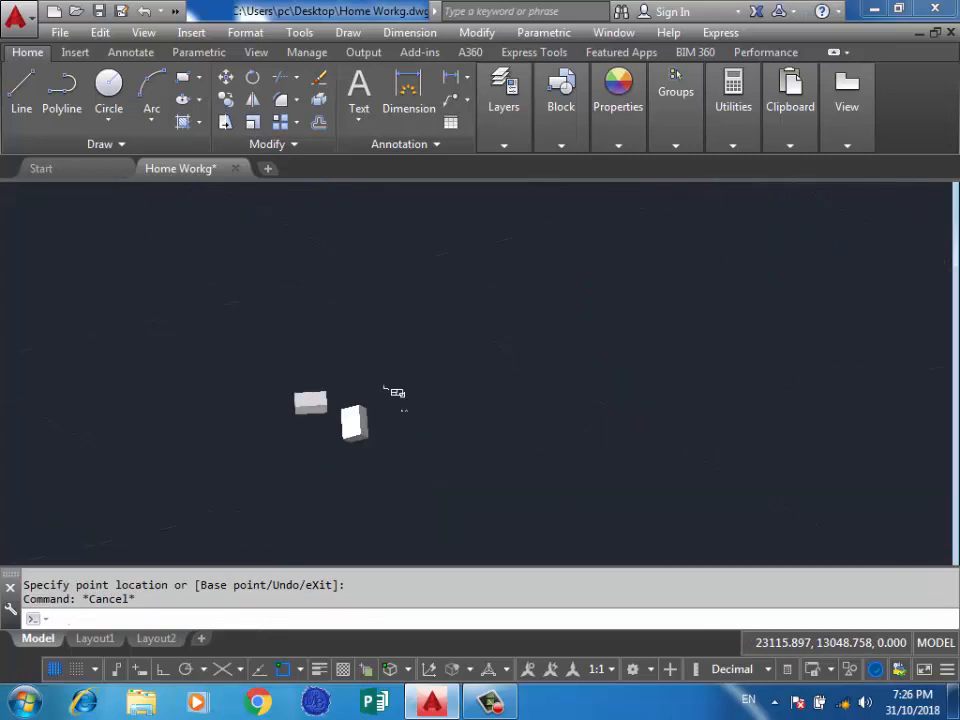
scroll(322, 392, up, 5)
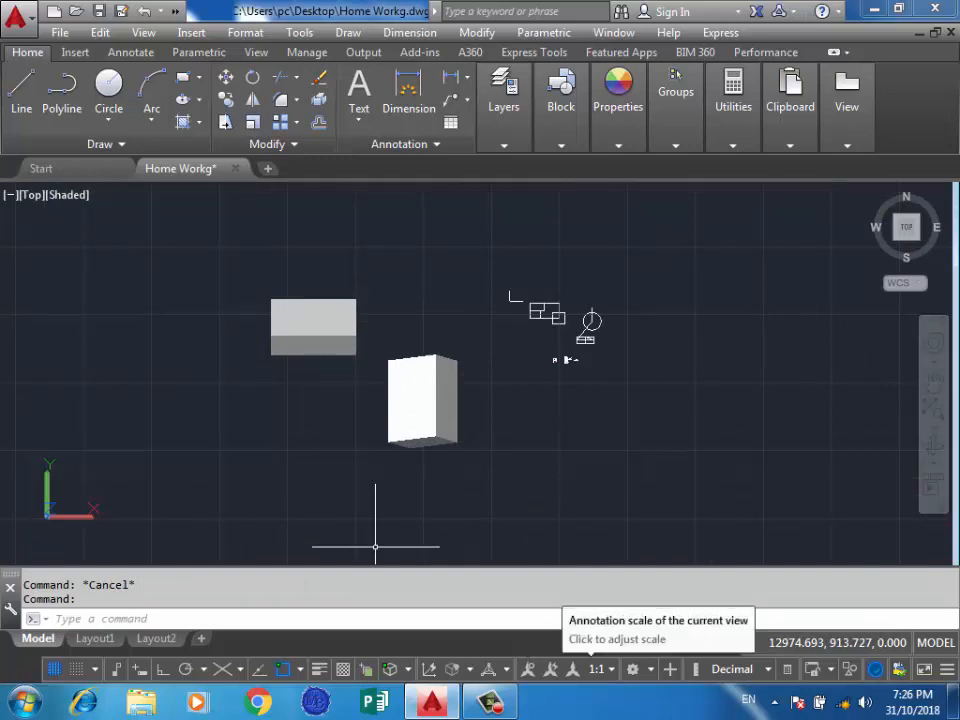
Look through the Format commands and the Annotative Object Scale options without choosing any.
click(245, 33)
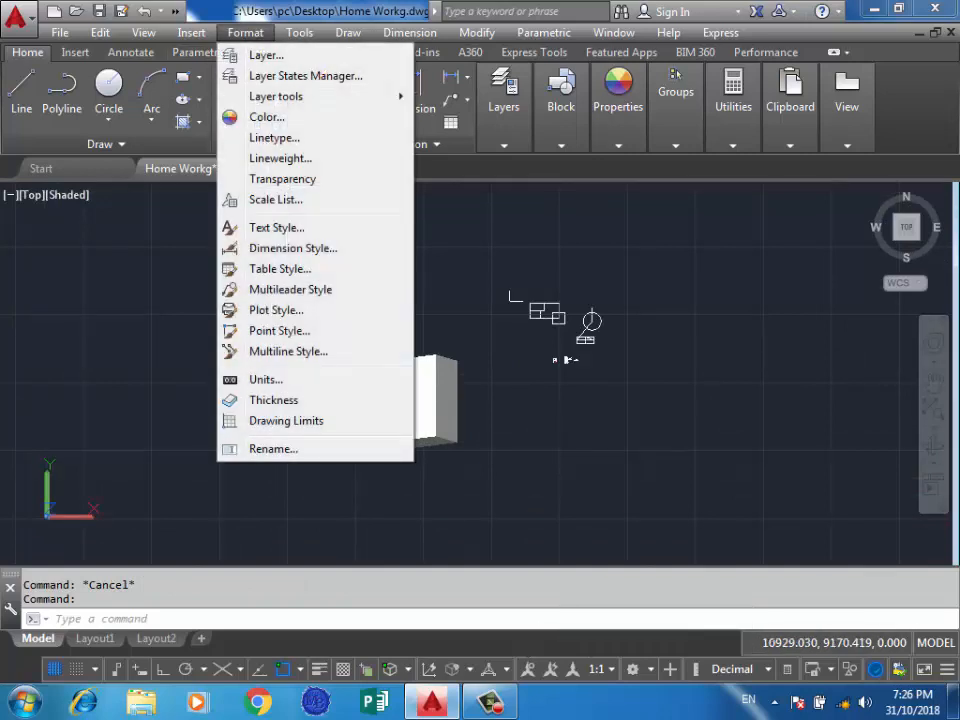
click(216, 215)
click(216, 215)
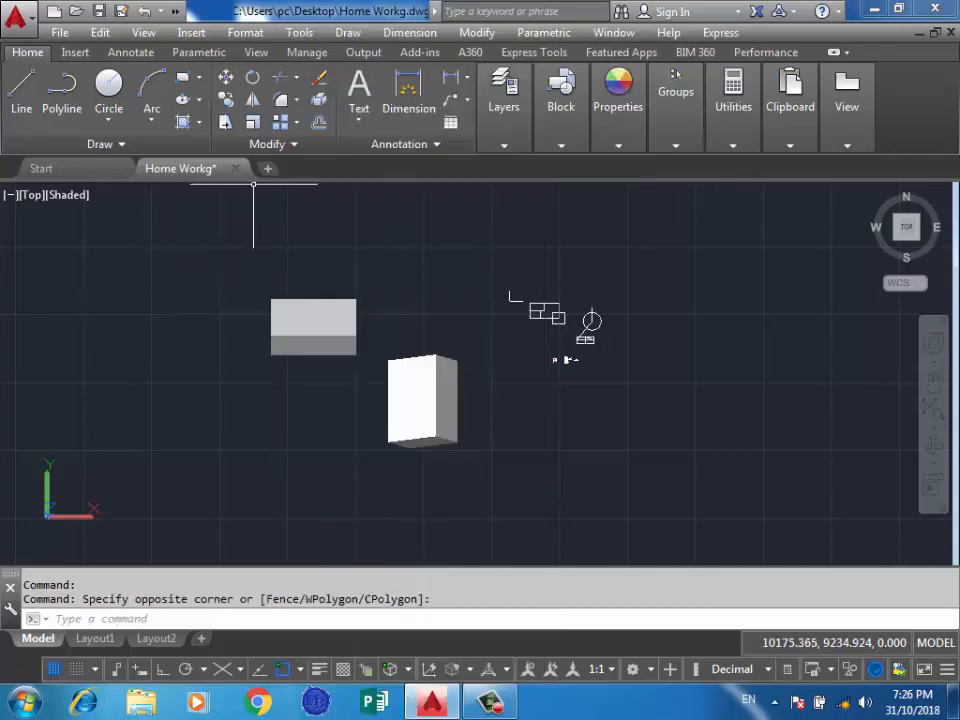
click(484, 32)
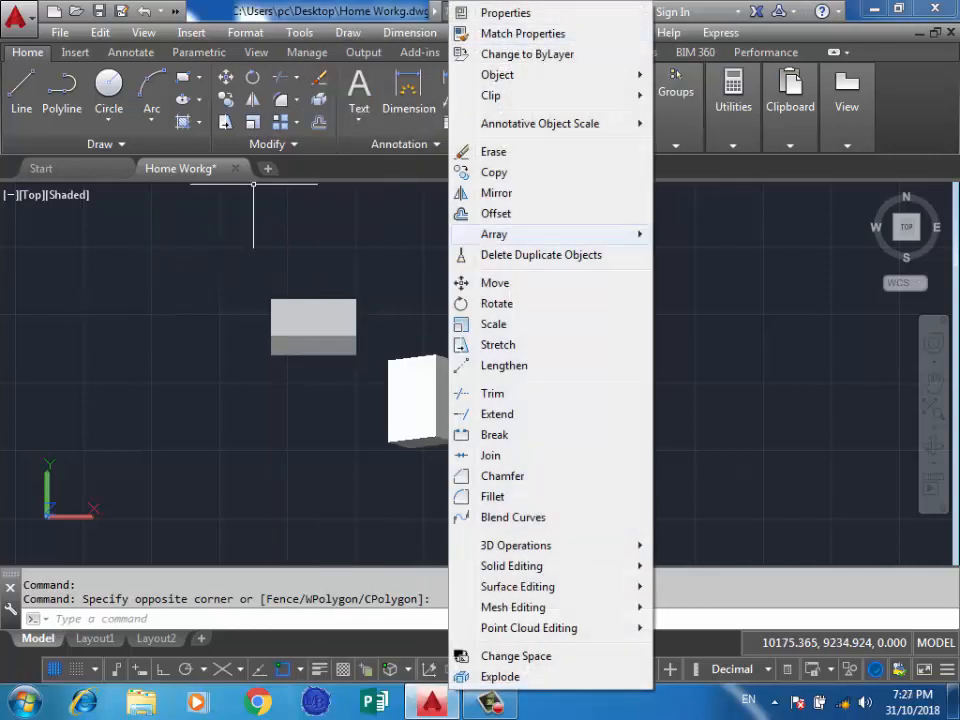
mouse_move(540, 123)
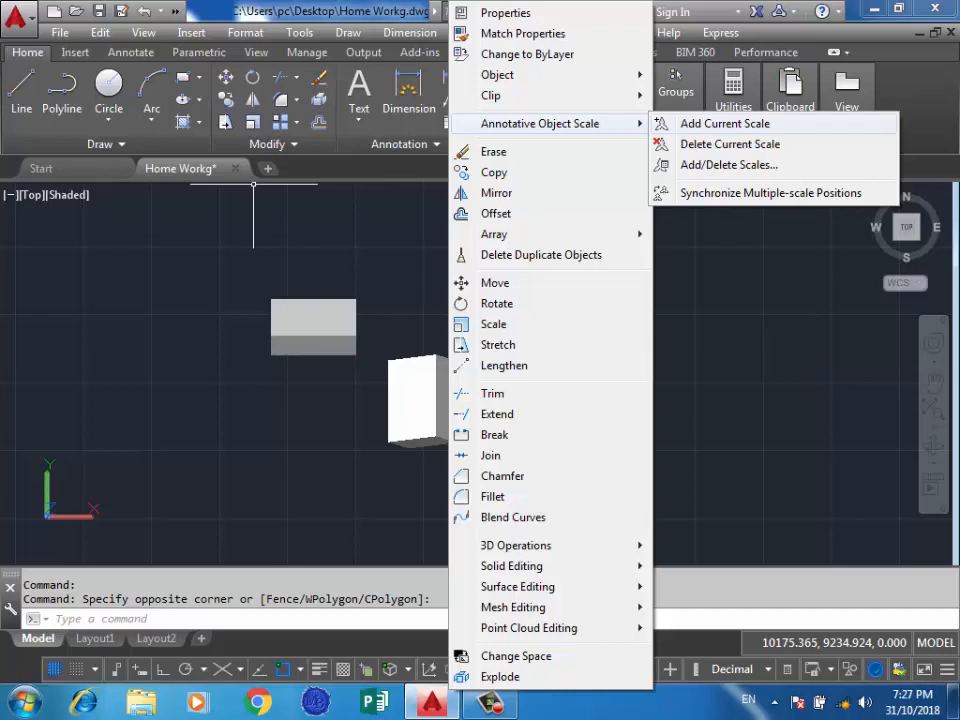
click(750, 268)
click(748, 272)
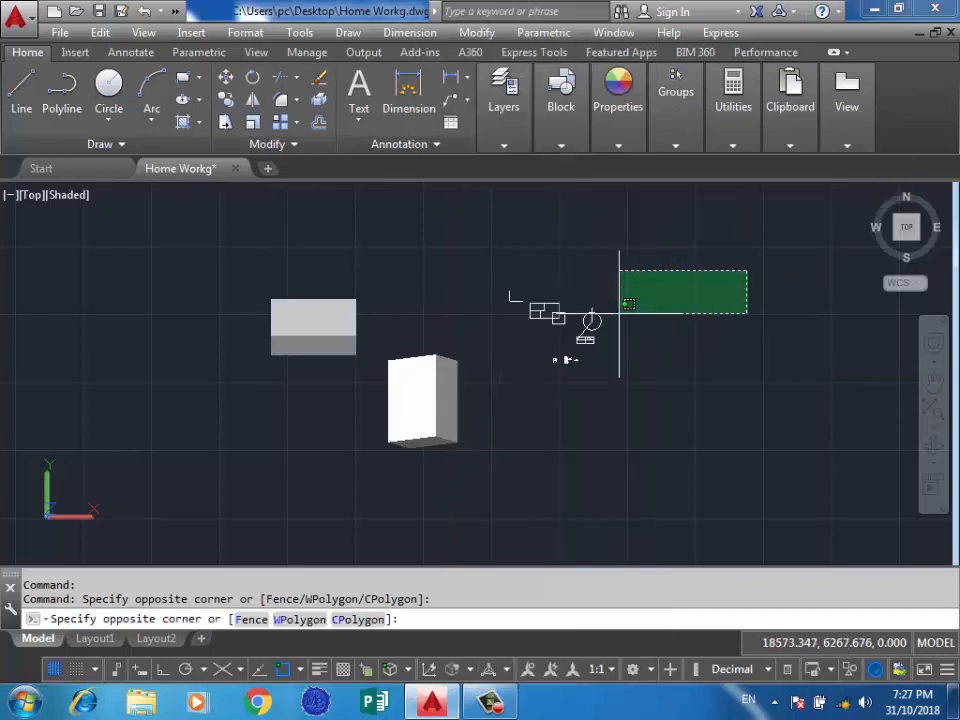
click(621, 317)
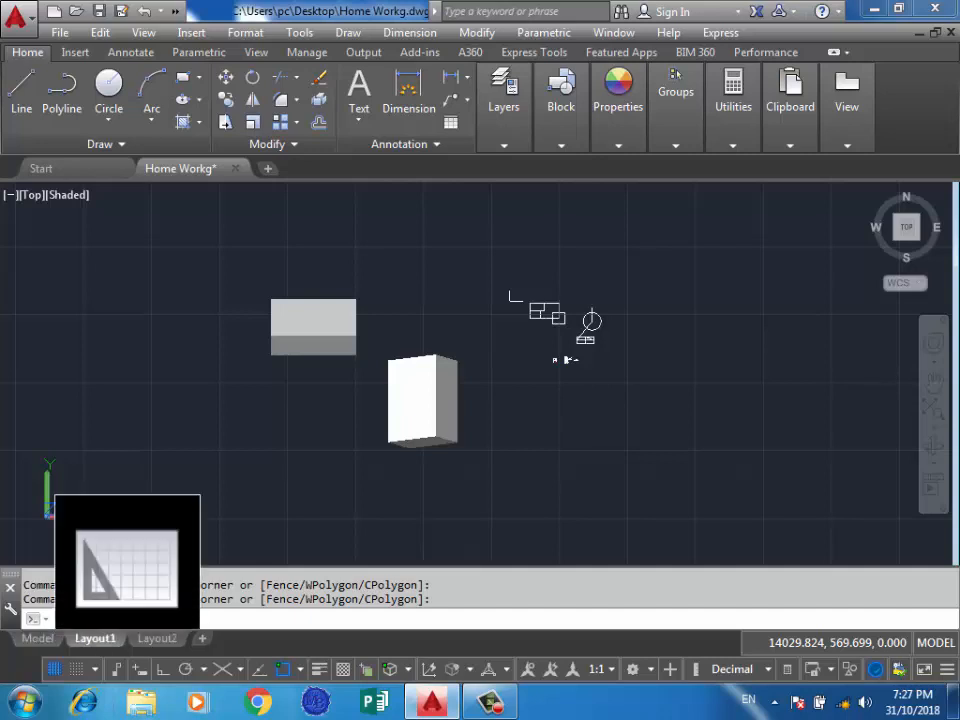
View Layout1 in paper space and return to model space.
click(95, 638)
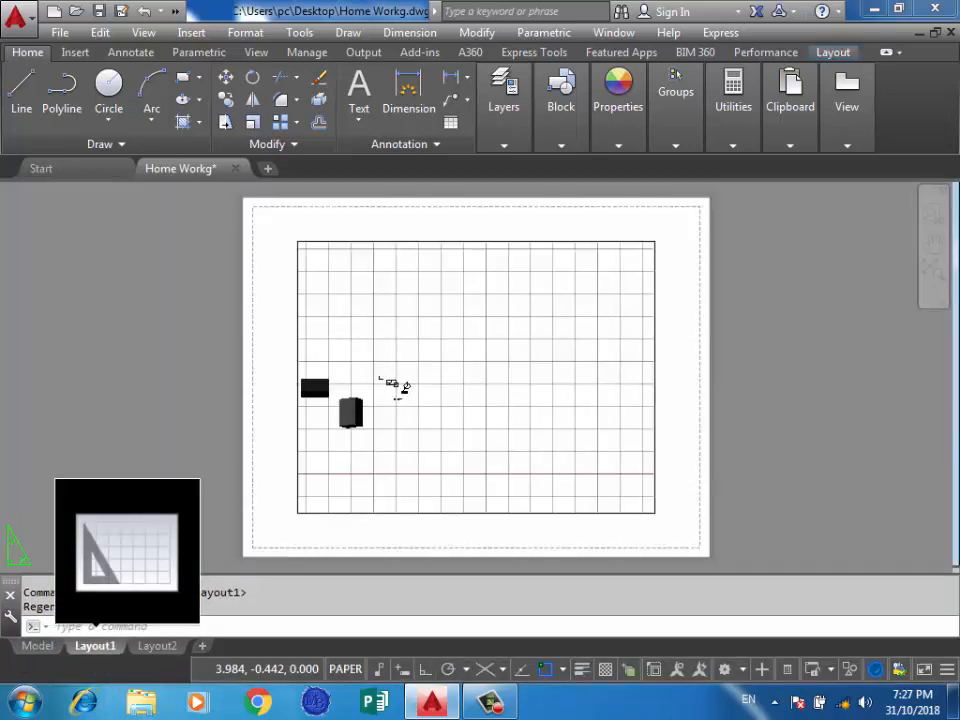
click(38, 645)
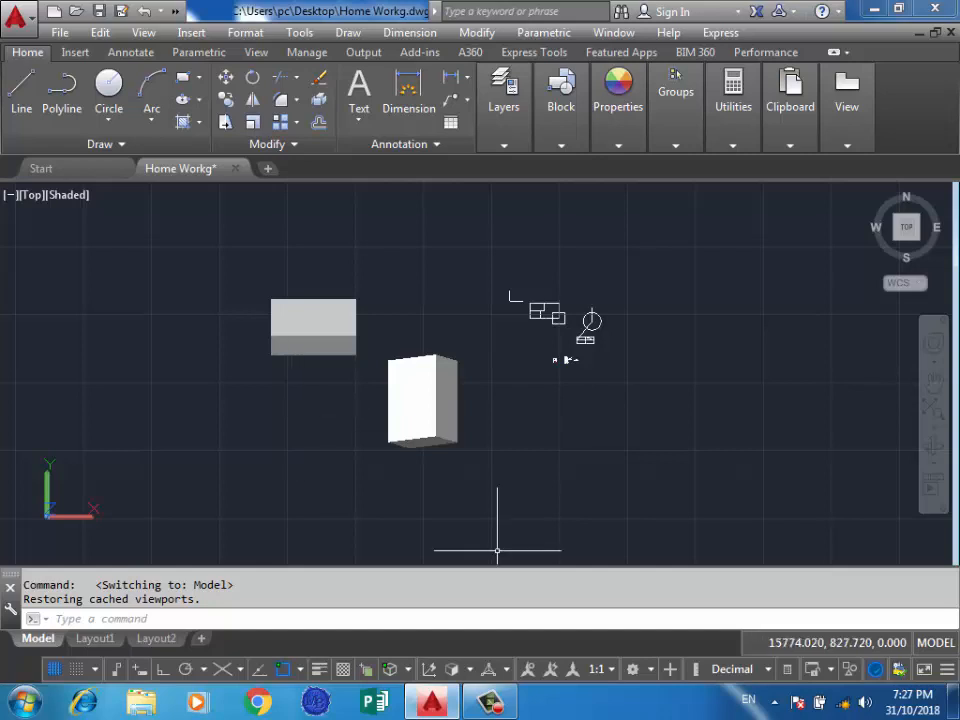
Set ANNOALLVISIBLE to 0 and ANNOAUTOSCALE to -4, and choose 1:1 as the annotation scale.
click(528, 669)
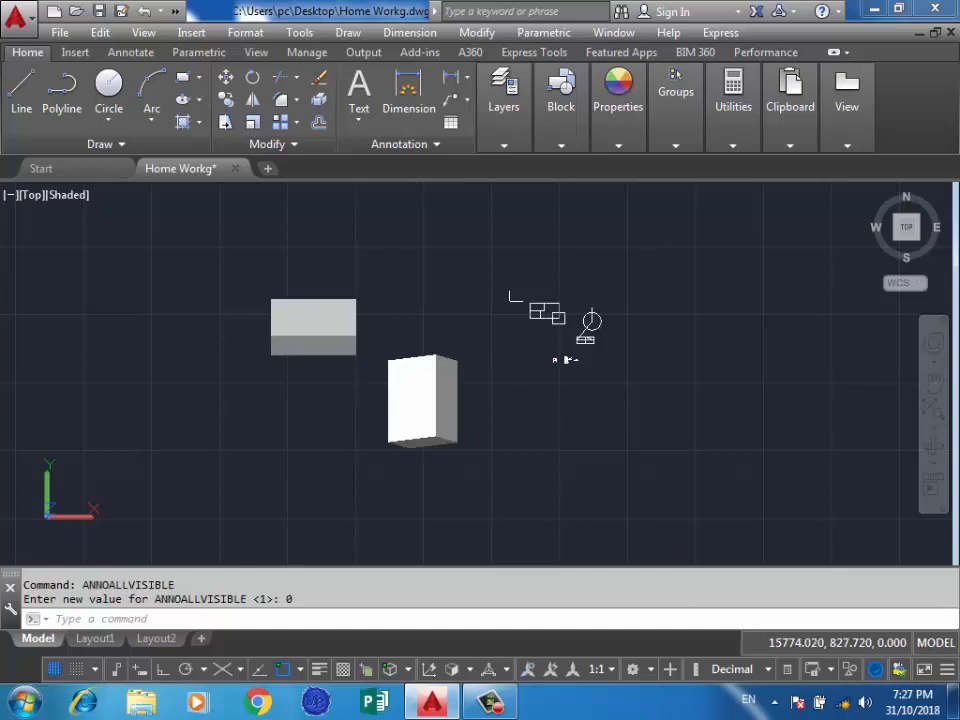
click(602, 669)
click(602, 669)
click(547, 669)
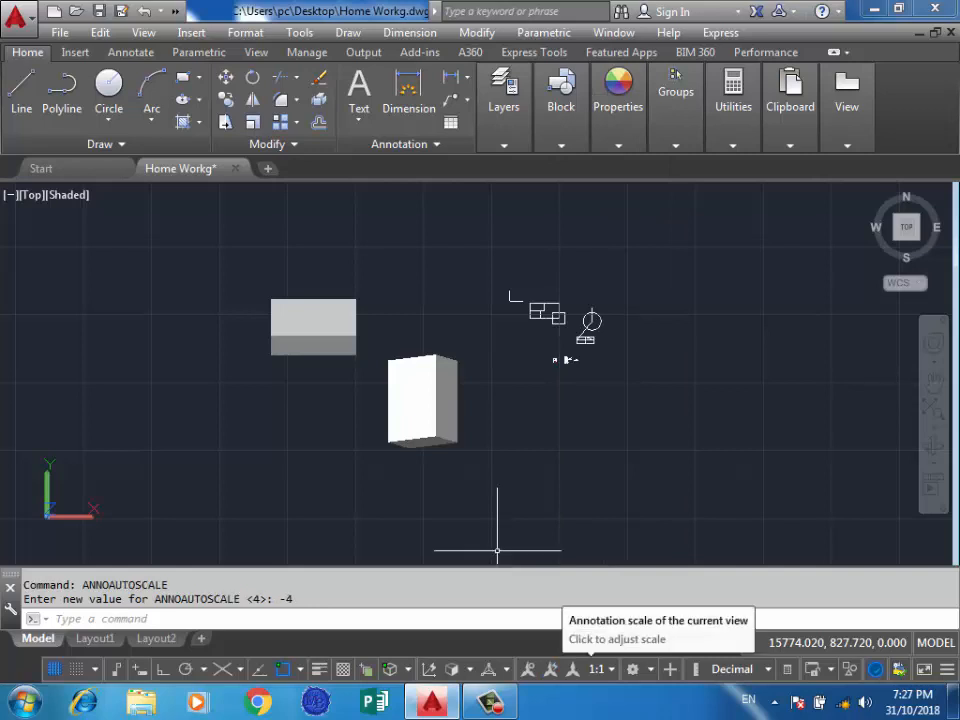
click(602, 669)
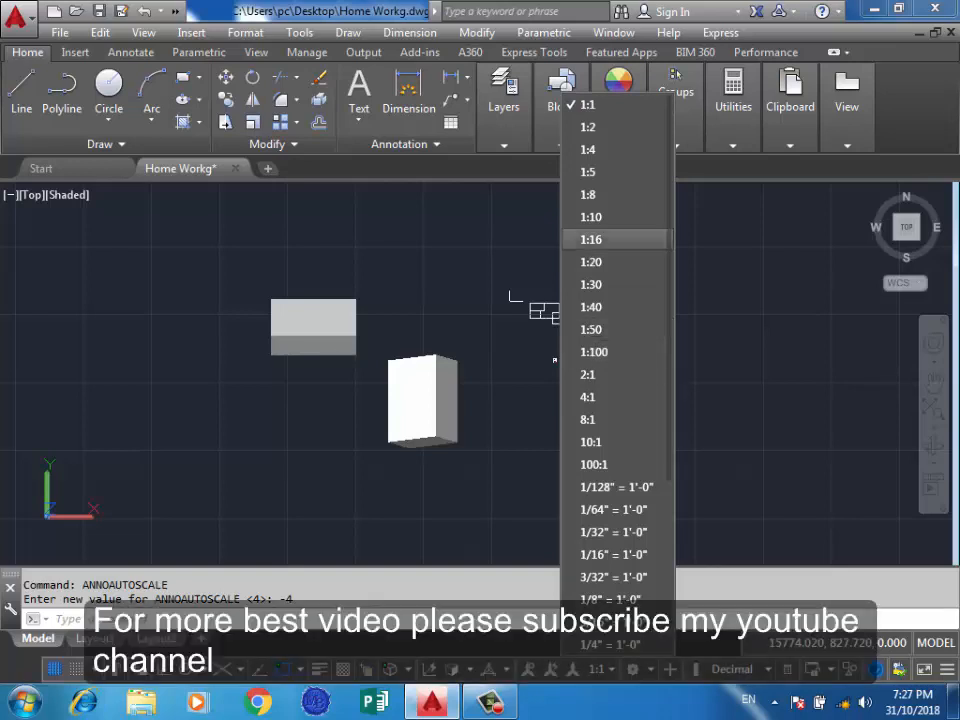
click(616, 105)
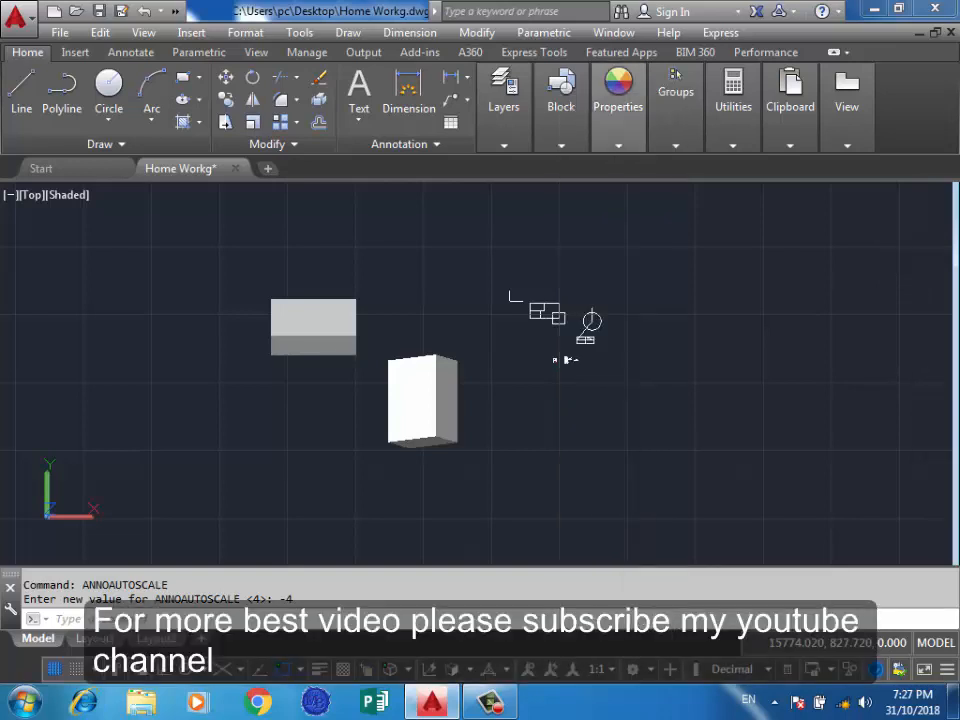
double_click(497, 249)
click(497, 249)
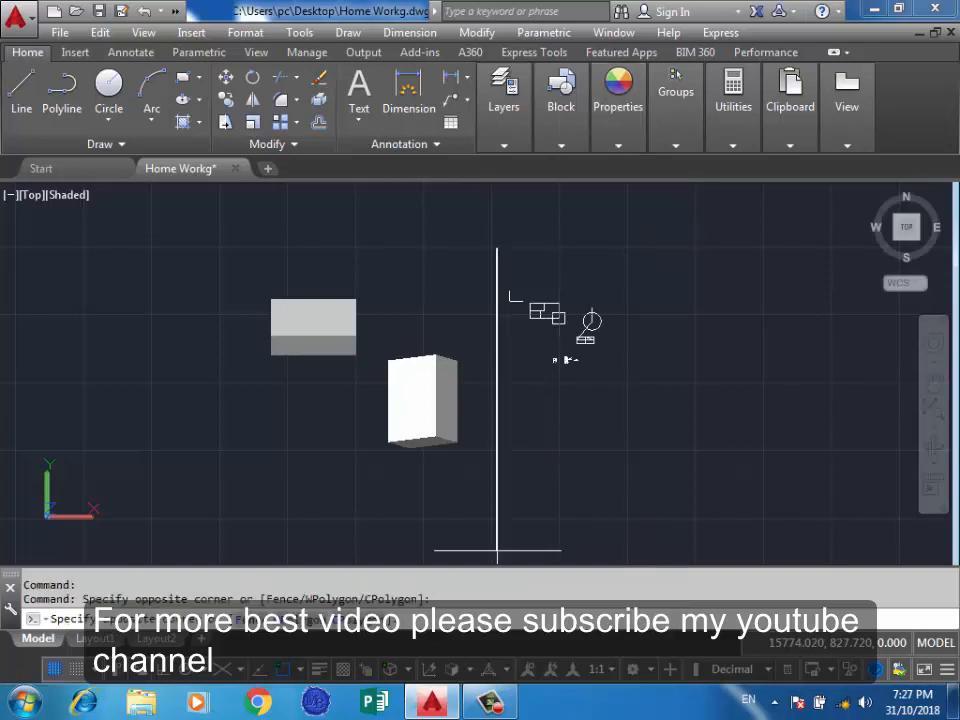
click(476, 252)
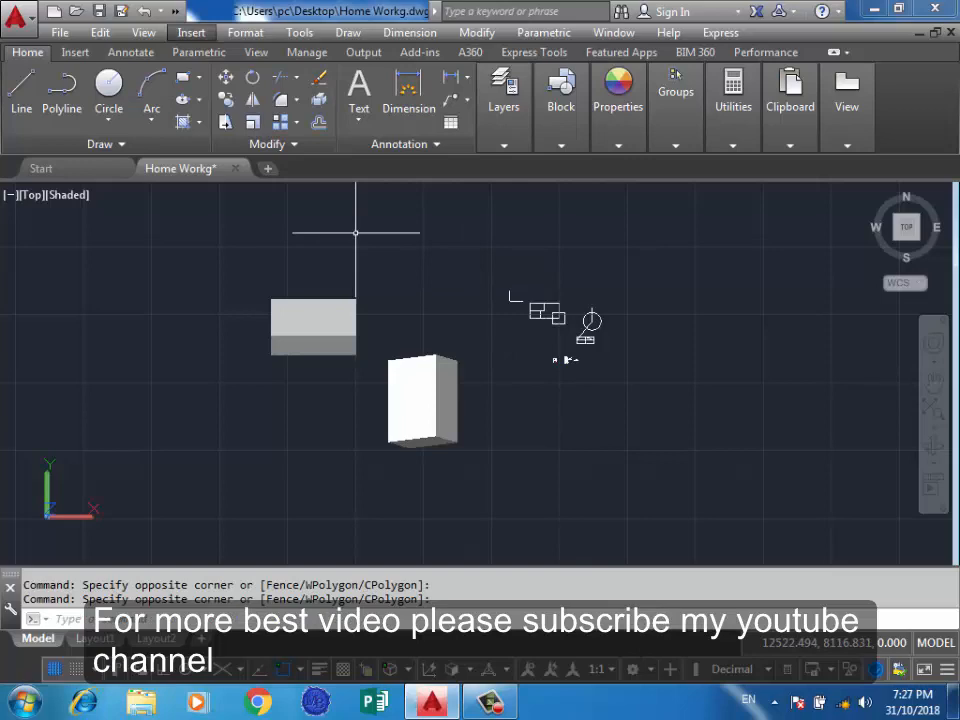
Look through the available workspaces and choose Drafting & Annotation.
click(299, 32)
mouse_move(340, 29)
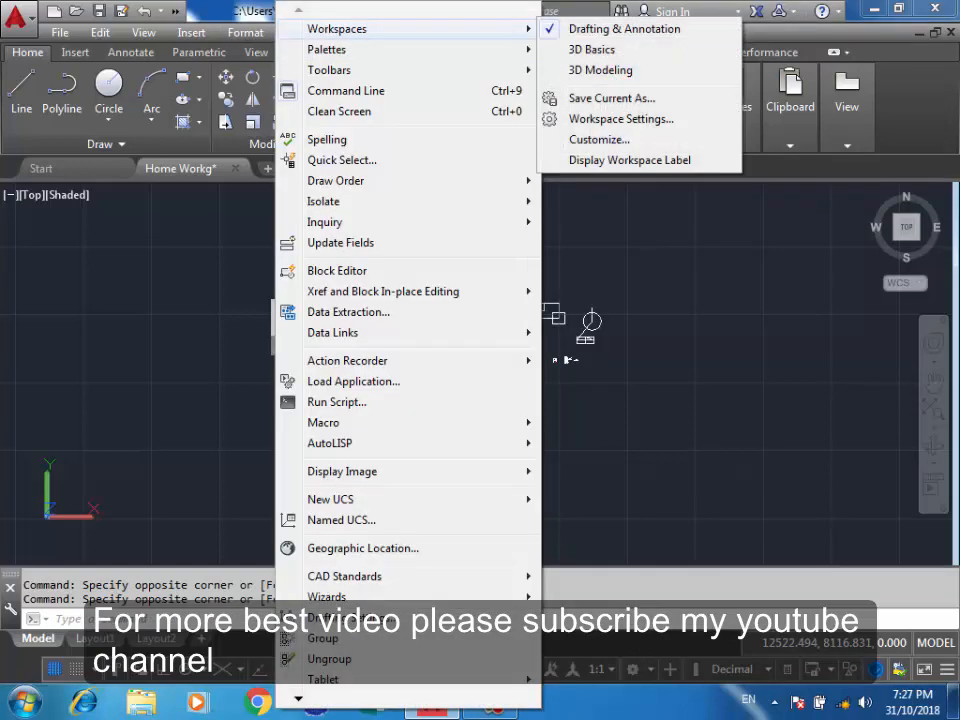
click(797, 308)
click(727, 386)
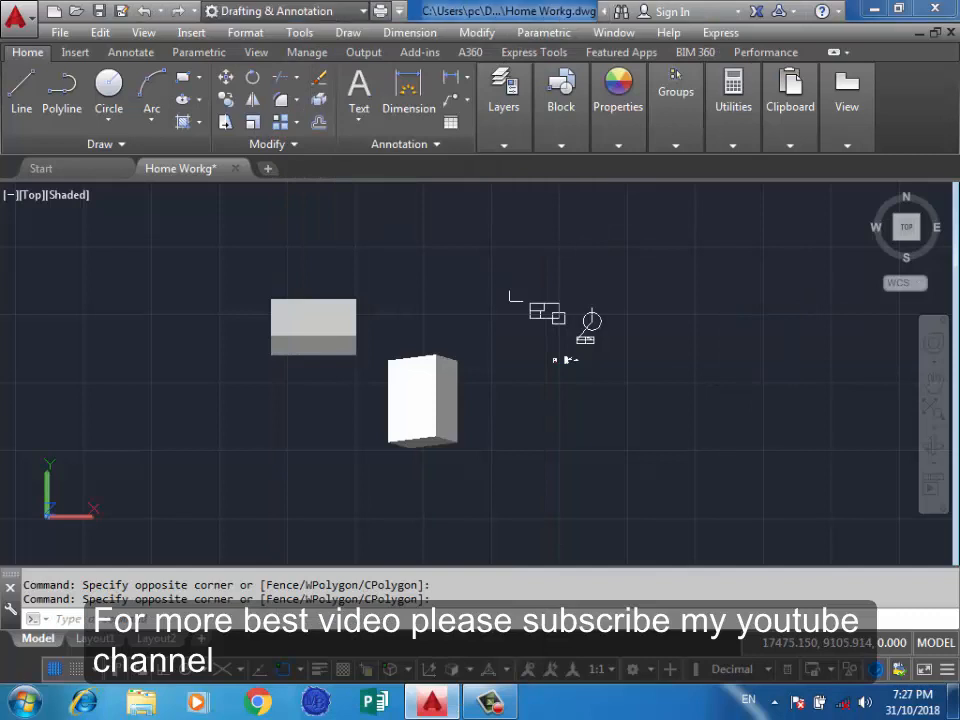
click(272, 11)
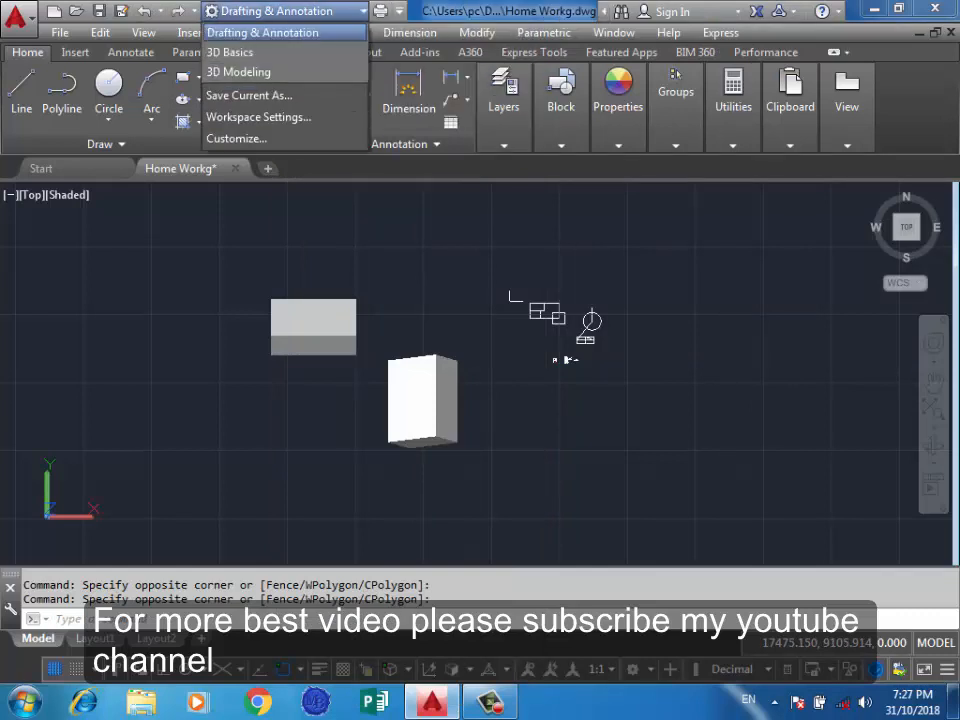
click(262, 32)
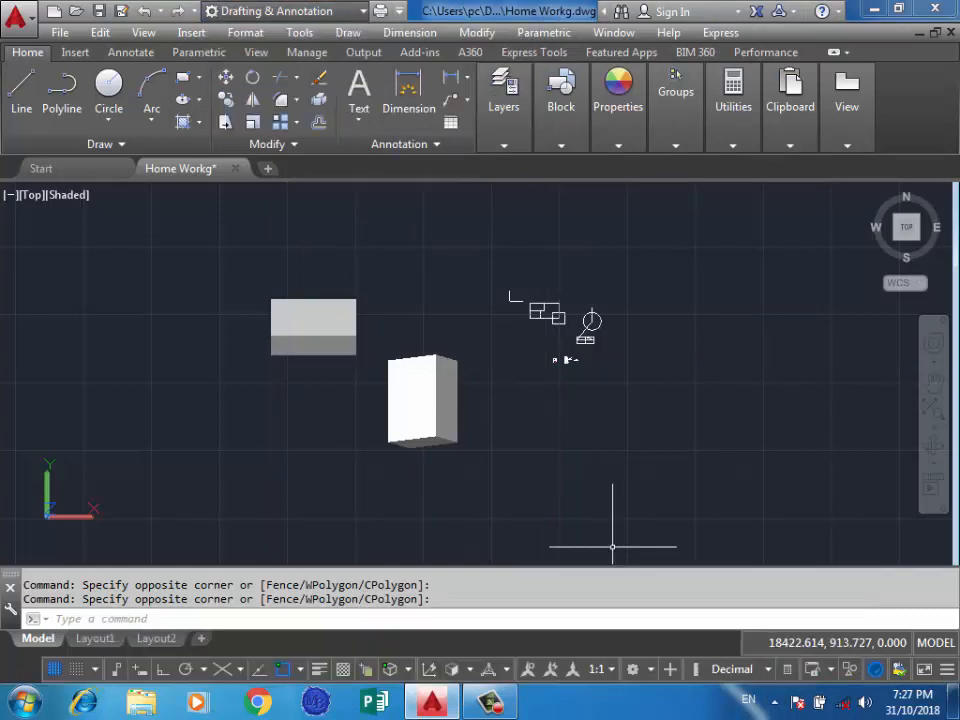
Switch to the 3D Modeling workspace and back to Drafting & Annotation, and close the Internet error palette.
click(632, 669)
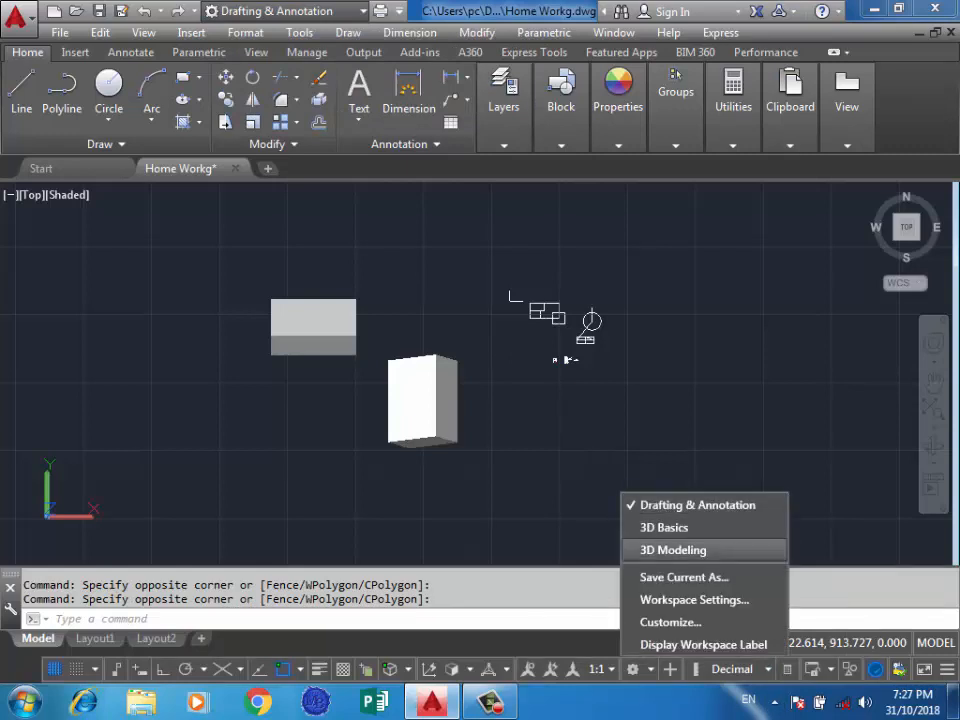
click(673, 550)
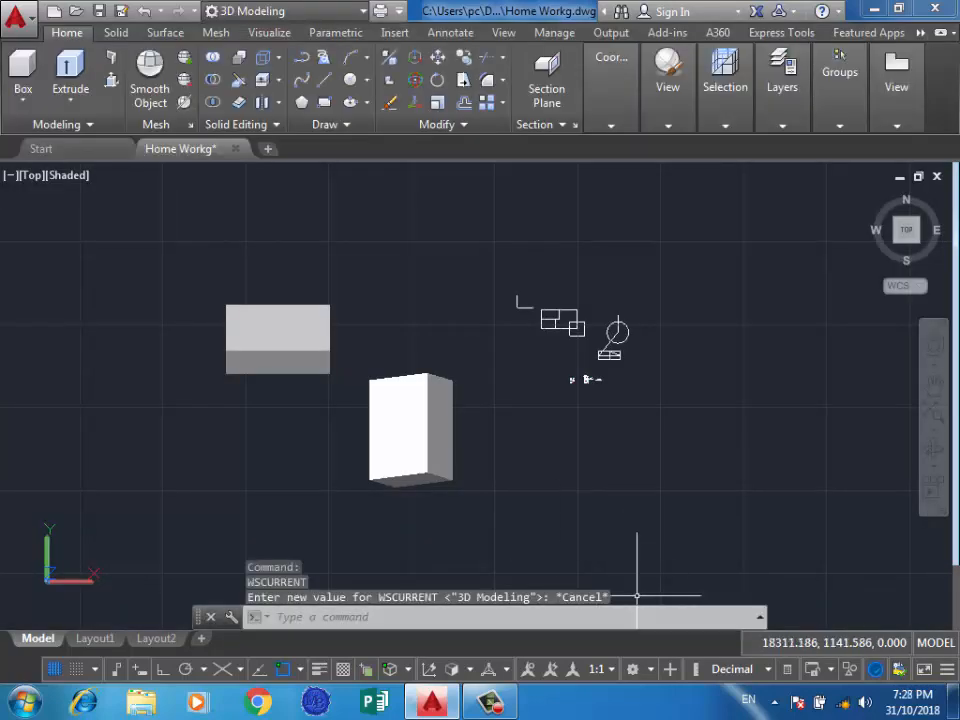
click(633, 669)
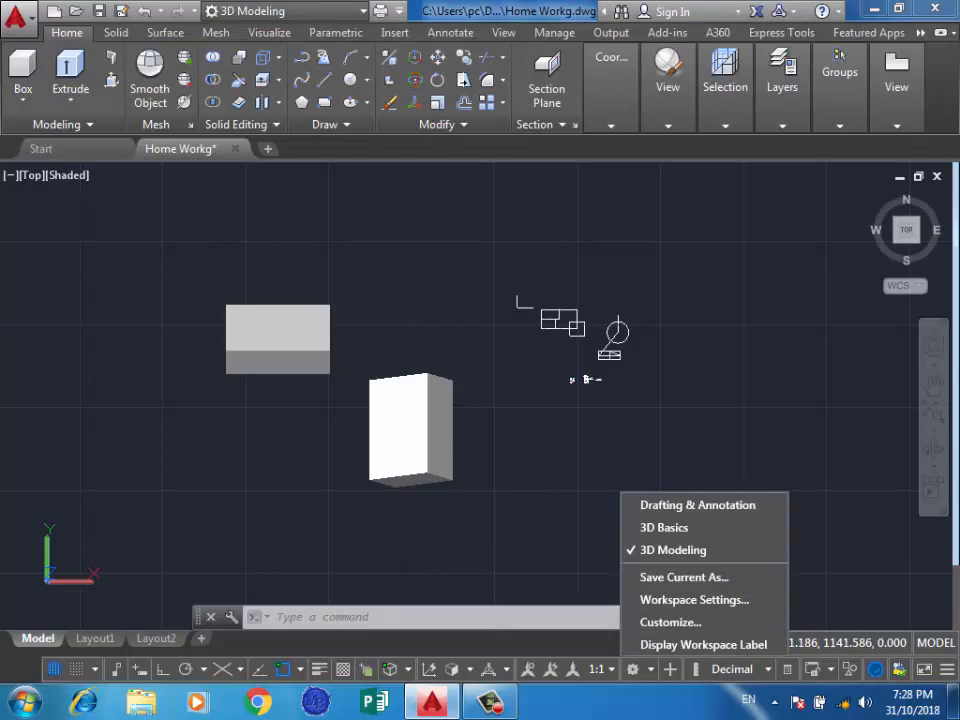
click(697, 505)
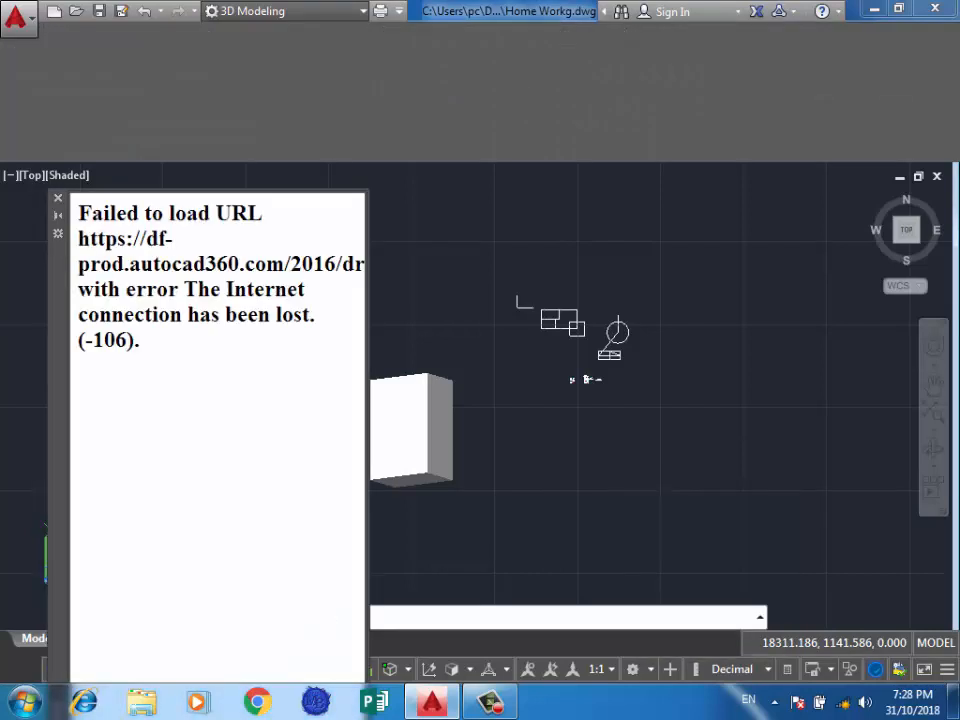
double_click(704, 432)
double_click(580, 485)
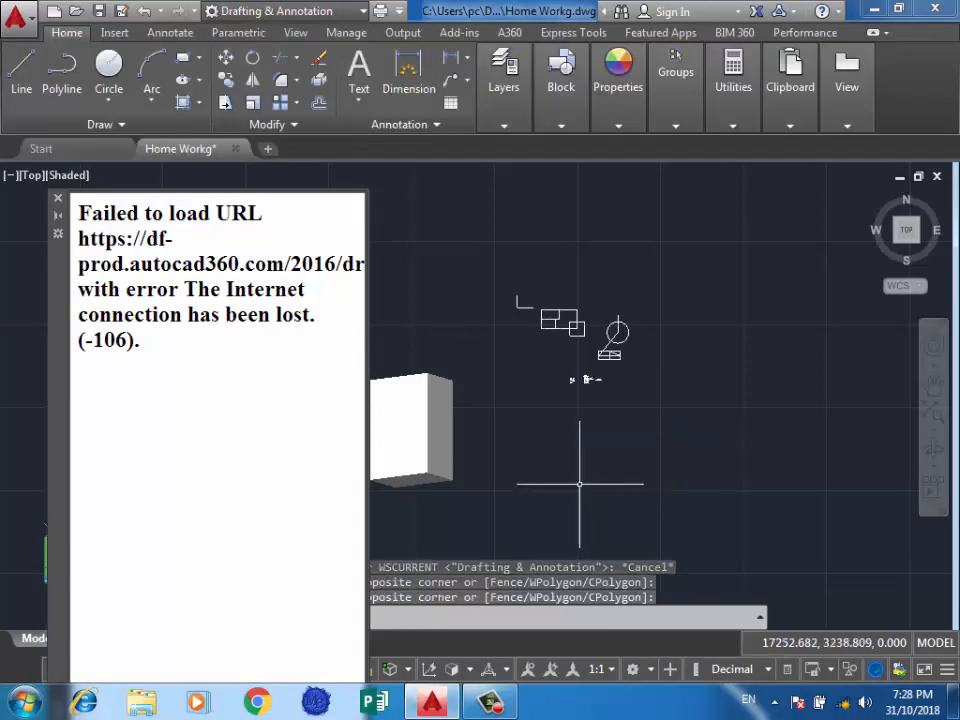
click(58, 198)
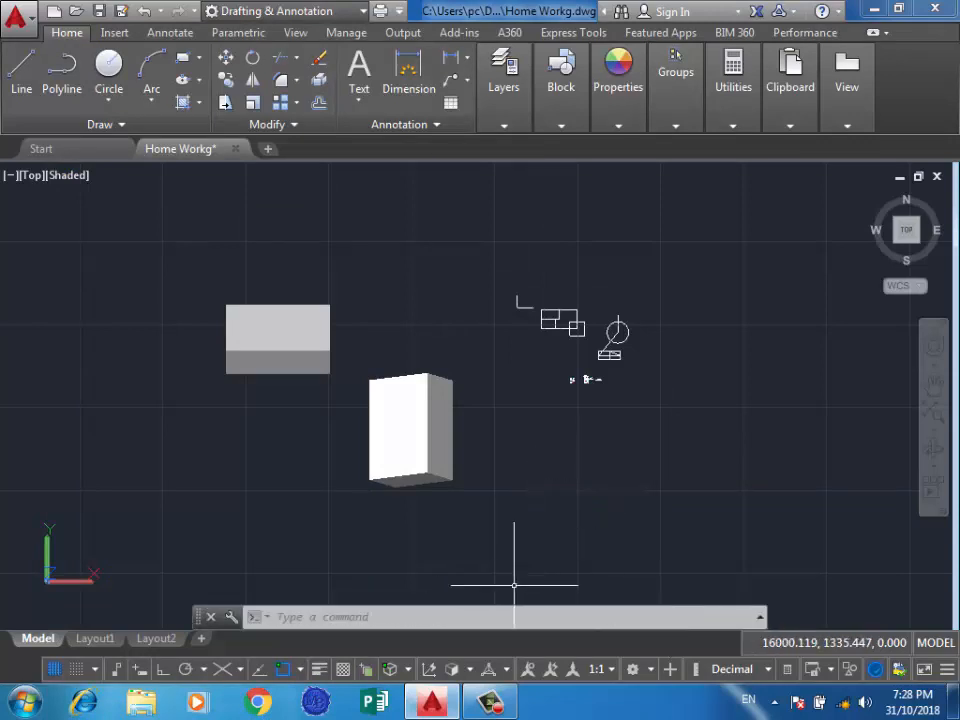
Try to turn on the annotation monitor, and dismiss the fatal error and the error report without sending it.
click(670, 669)
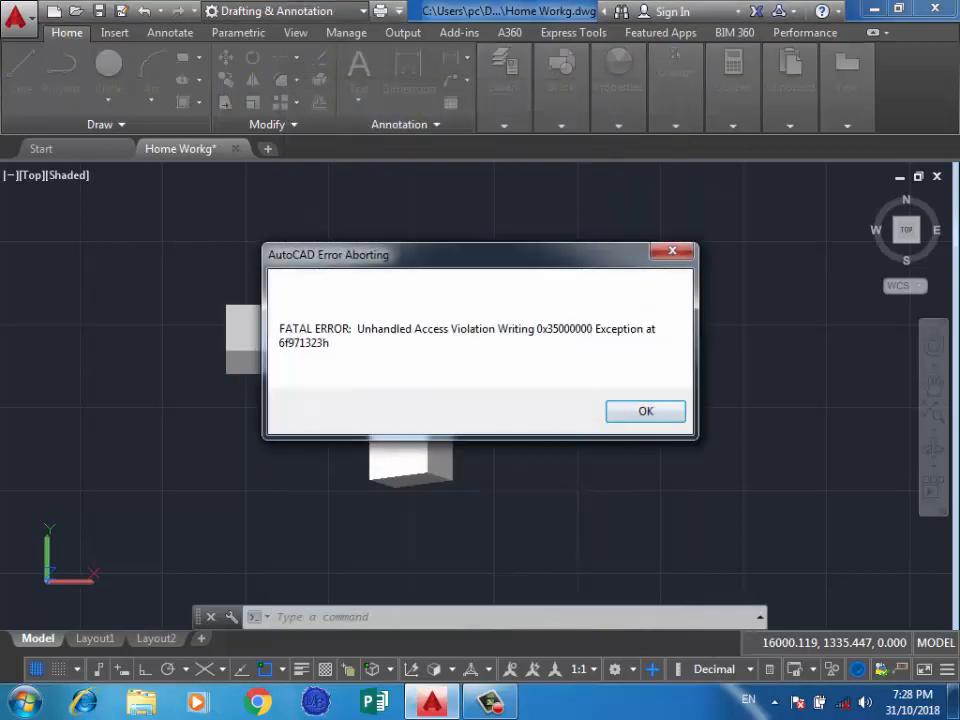
click(672, 251)
click(632, 419)
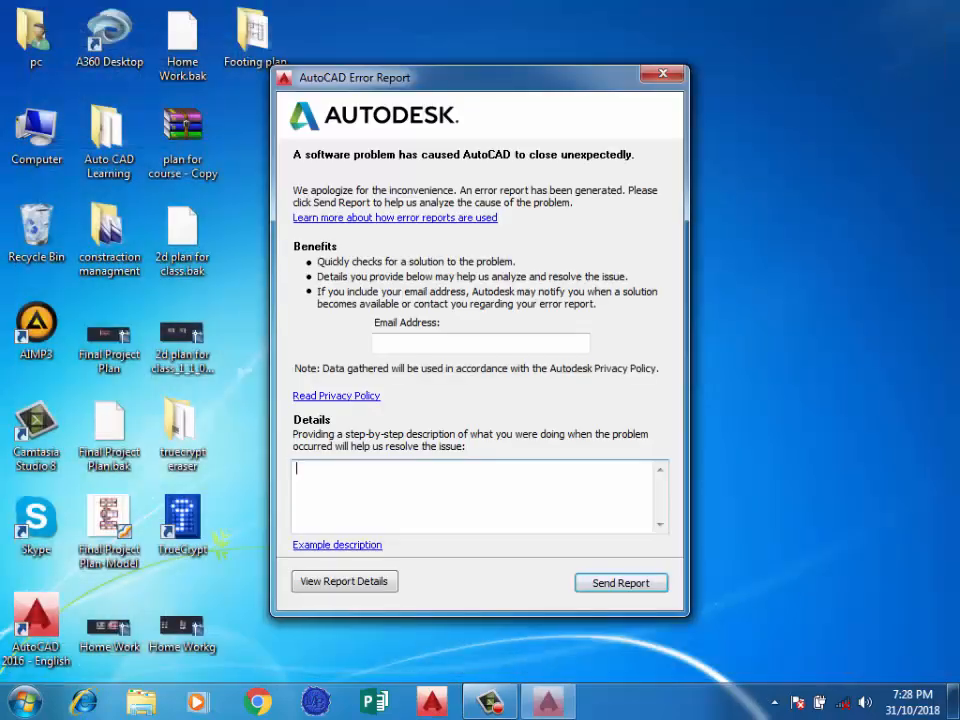
click(663, 74)
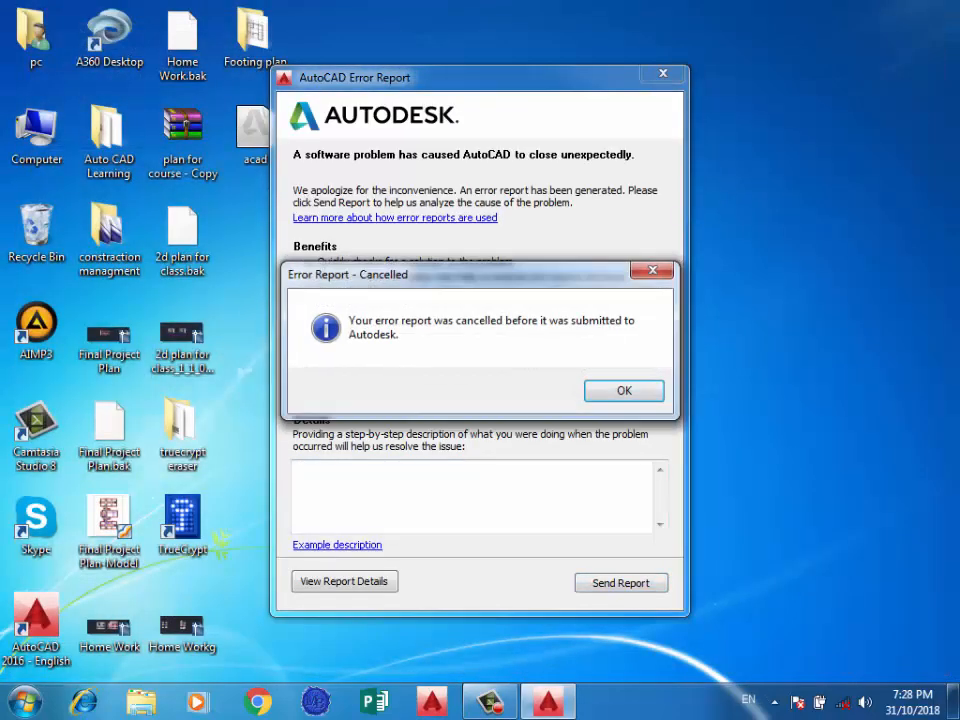
click(623, 390)
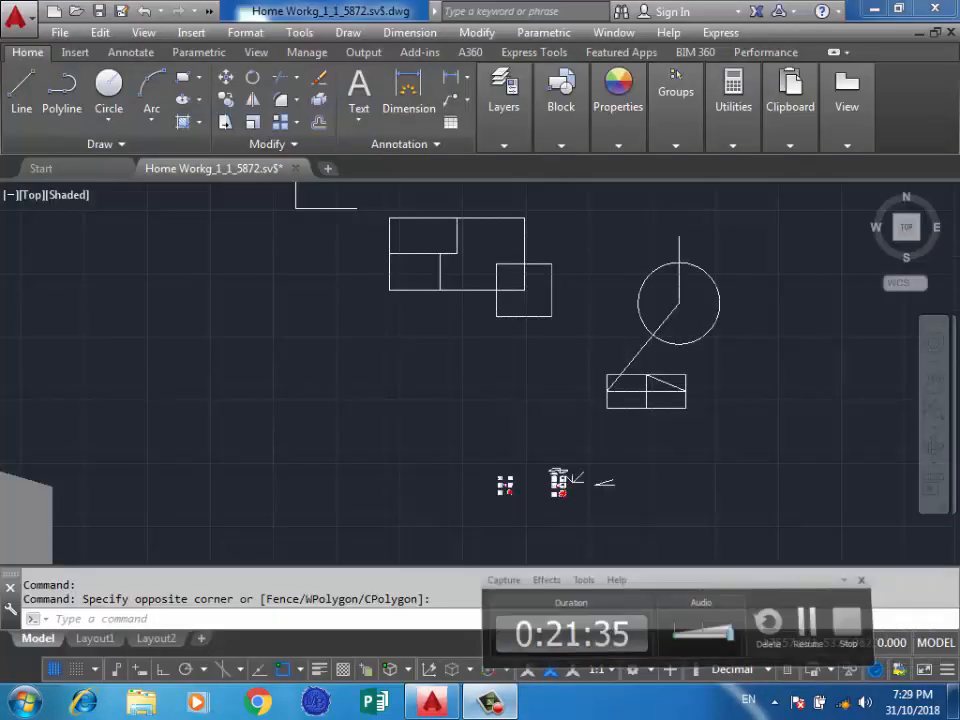
Turn on the annotation monitor in the recovered Home Workg drawing.
scroll(615, 415, up, 2)
click(261, 357)
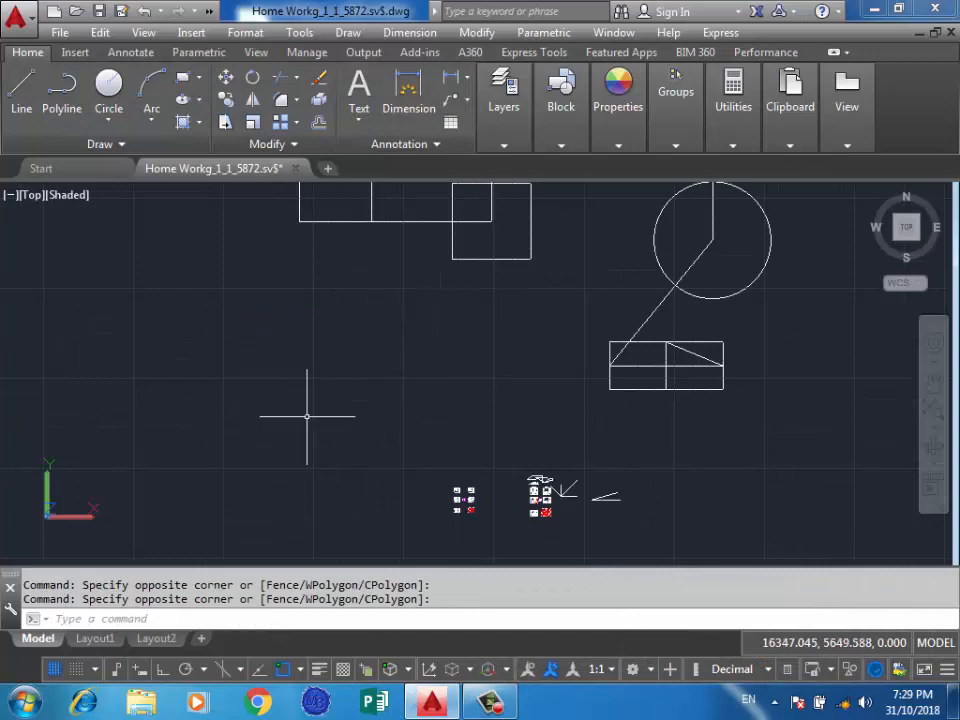
click(450, 328)
click(384, 366)
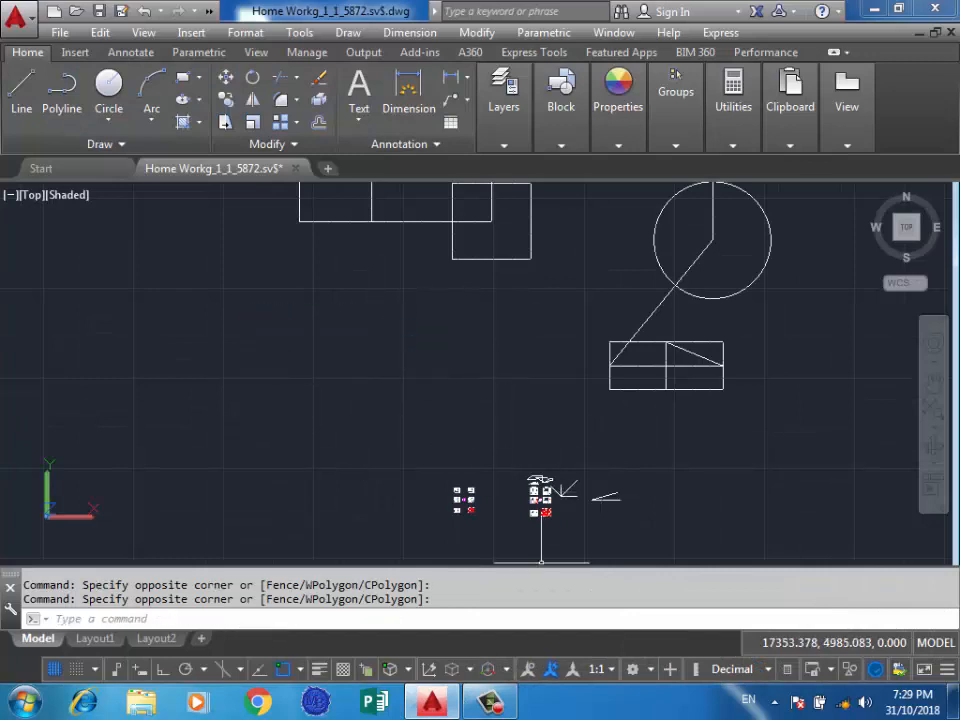
click(670, 669)
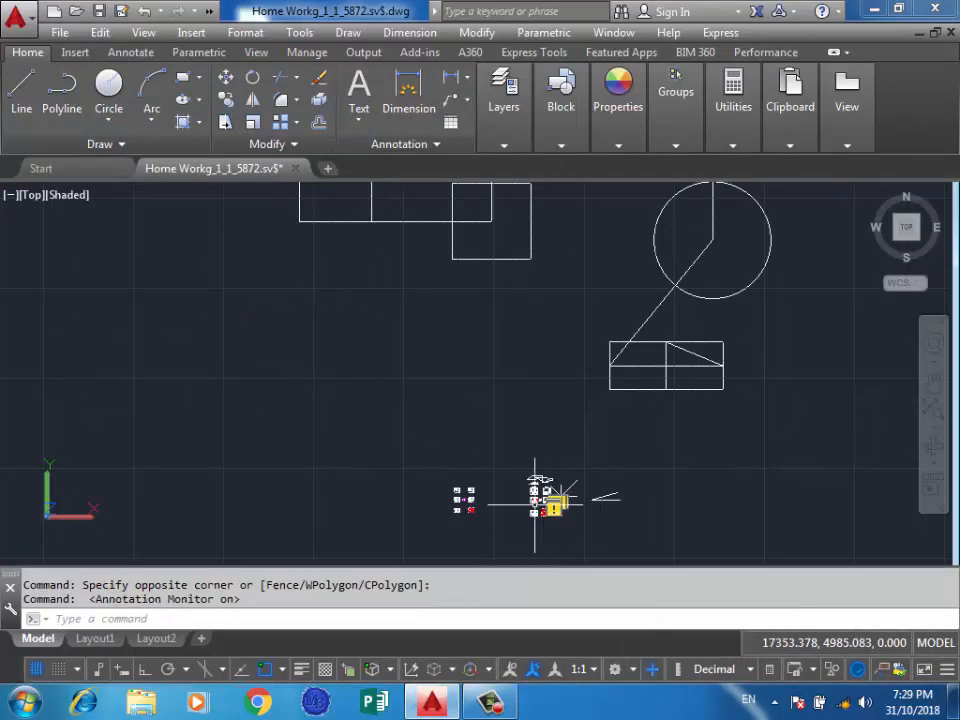
Examine the annotation monitor's alert badges on the dimensions of the plan with the red grid lines.
scroll(558, 519, up, 2)
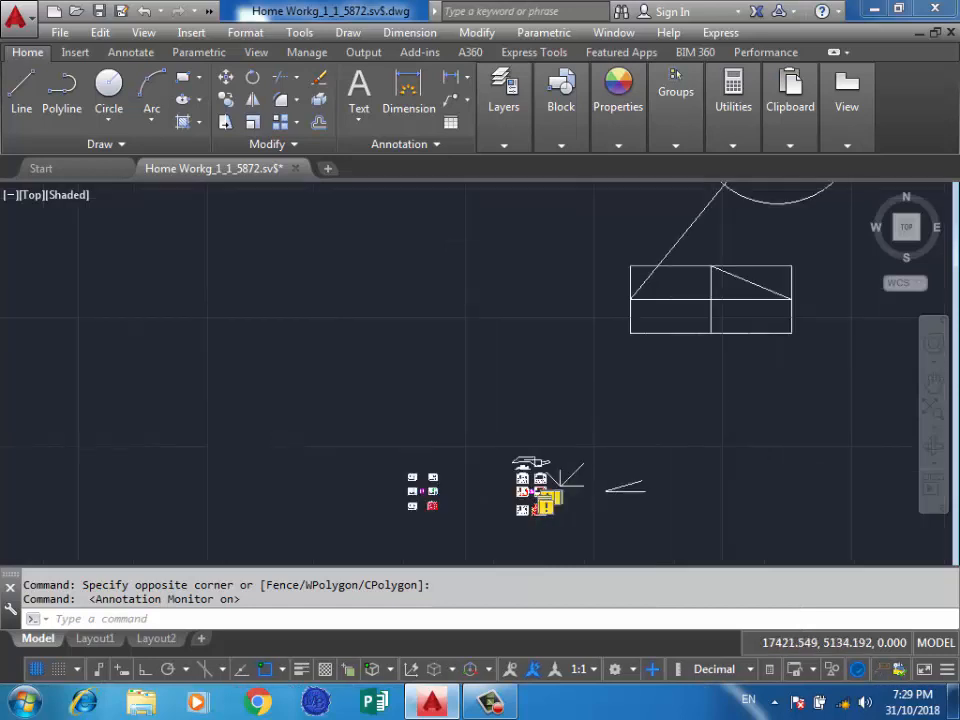
scroll(564, 514, up, 2)
scroll(562, 523, up, 2)
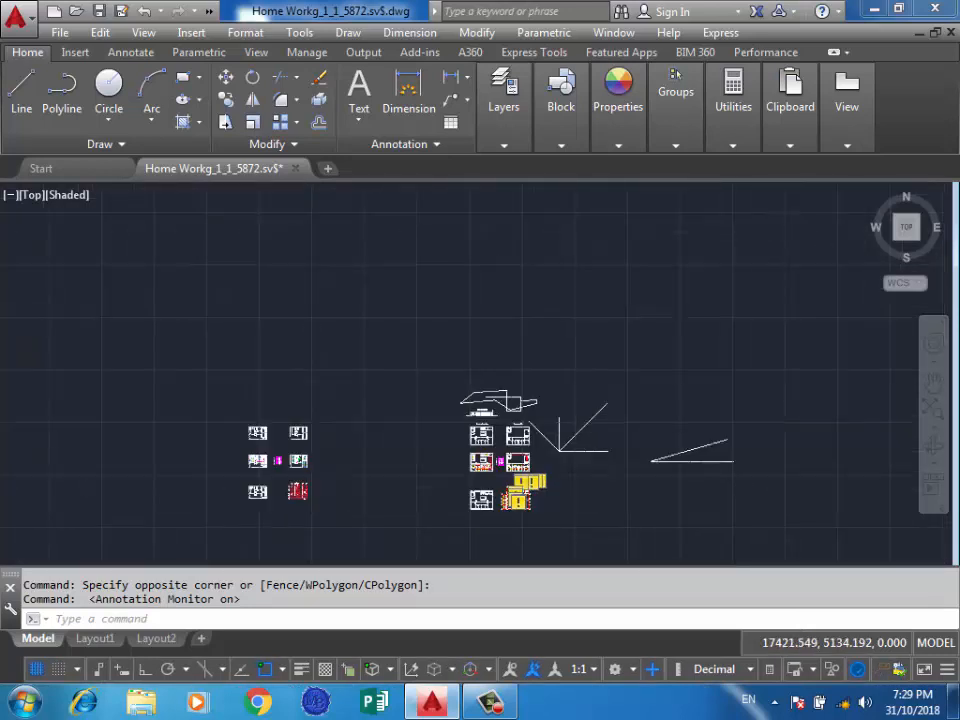
scroll(569, 525, up, 2)
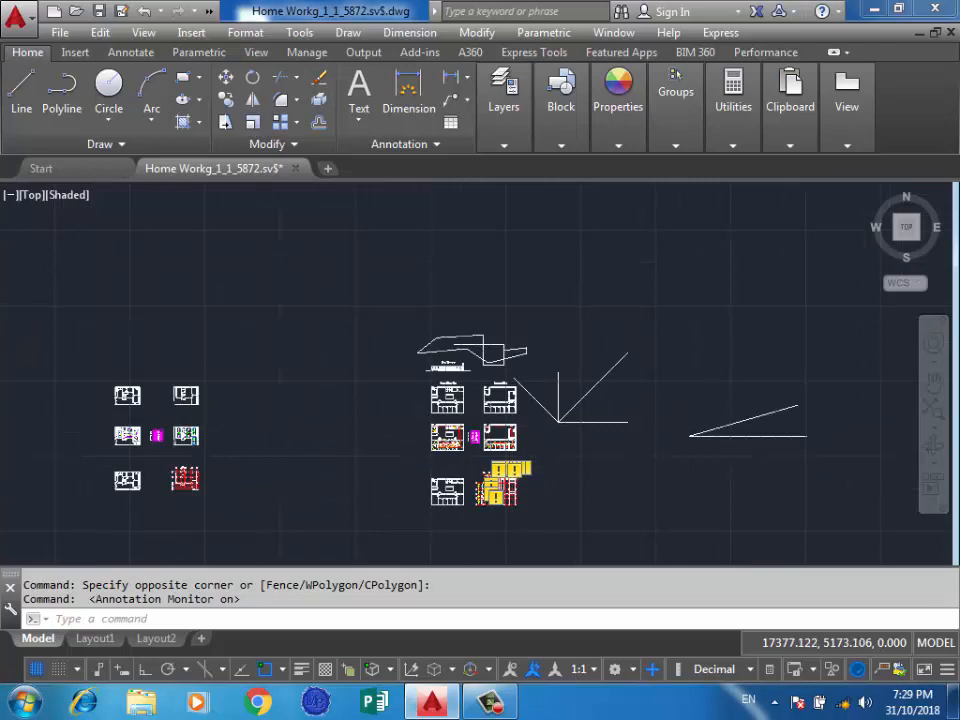
scroll(500, 467, up, 2)
scroll(509, 477, up, 2)
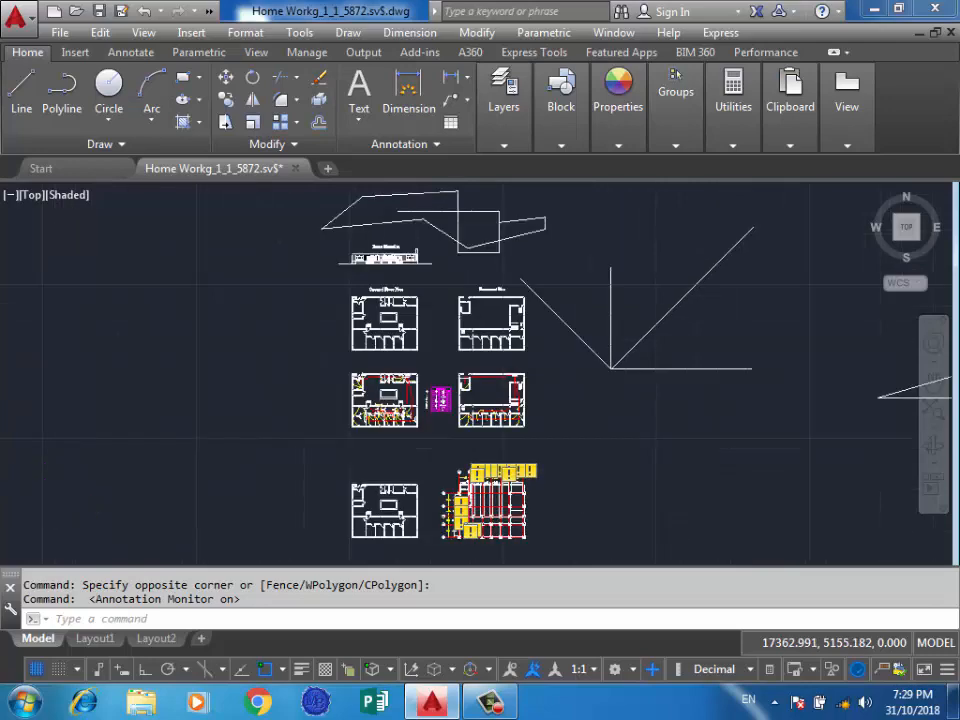
scroll(457, 488, up, 4)
scroll(429, 503, up, 12)
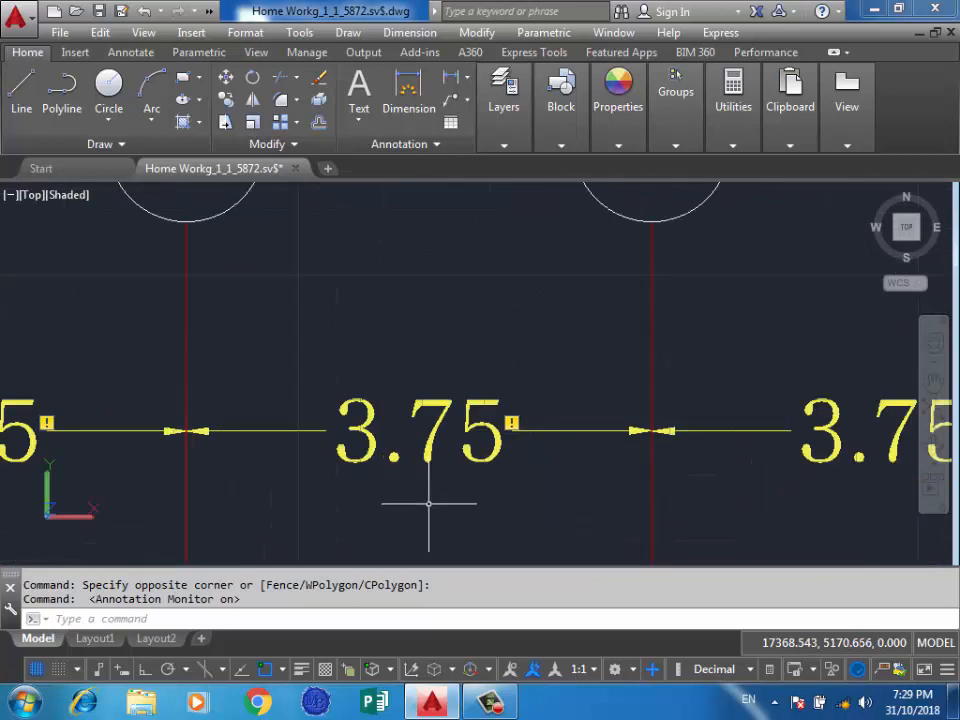
Try to reassociate one of the flagged 3.75 dimensions between the grid lines, skipping its first extension line origin.
click(511, 422)
click(572, 437)
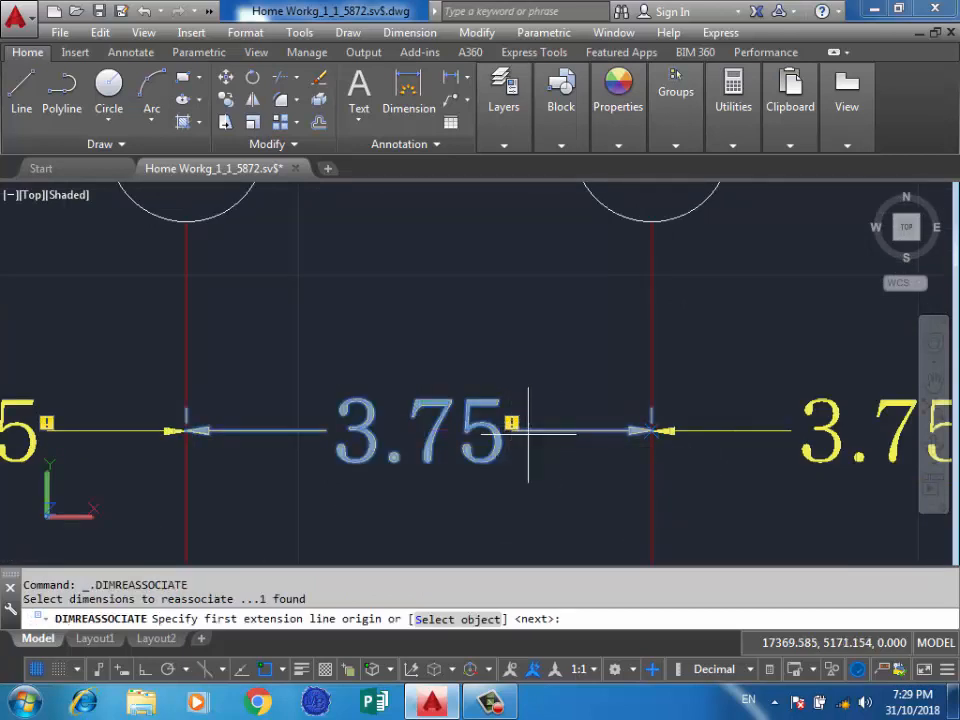
key(Return)
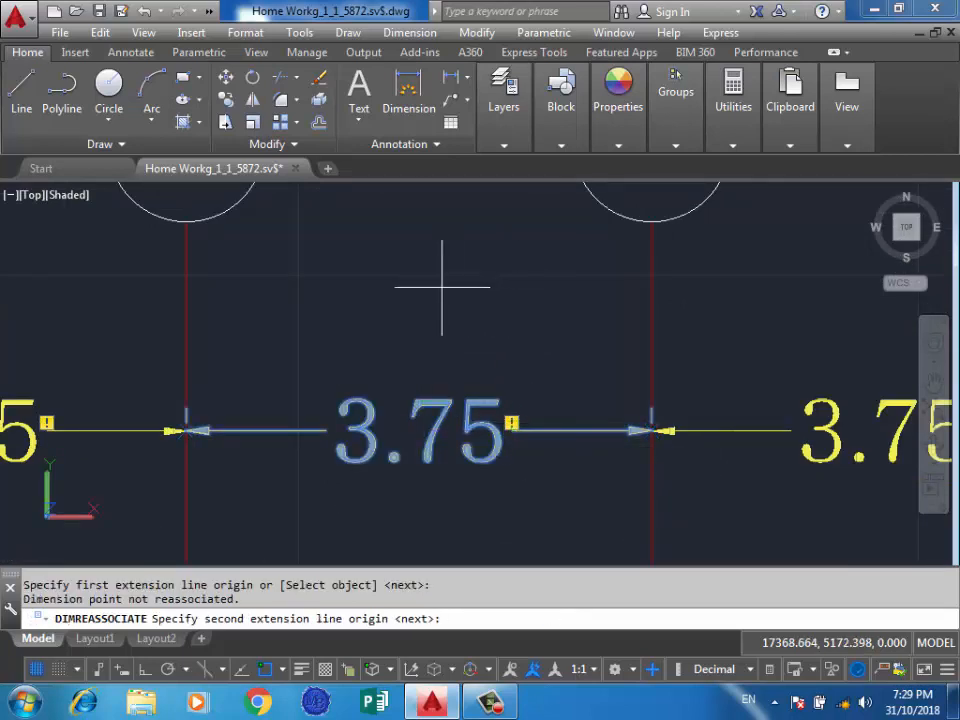
key(Escape)
click(555, 294)
click(425, 330)
scroll(444, 342, down, 5)
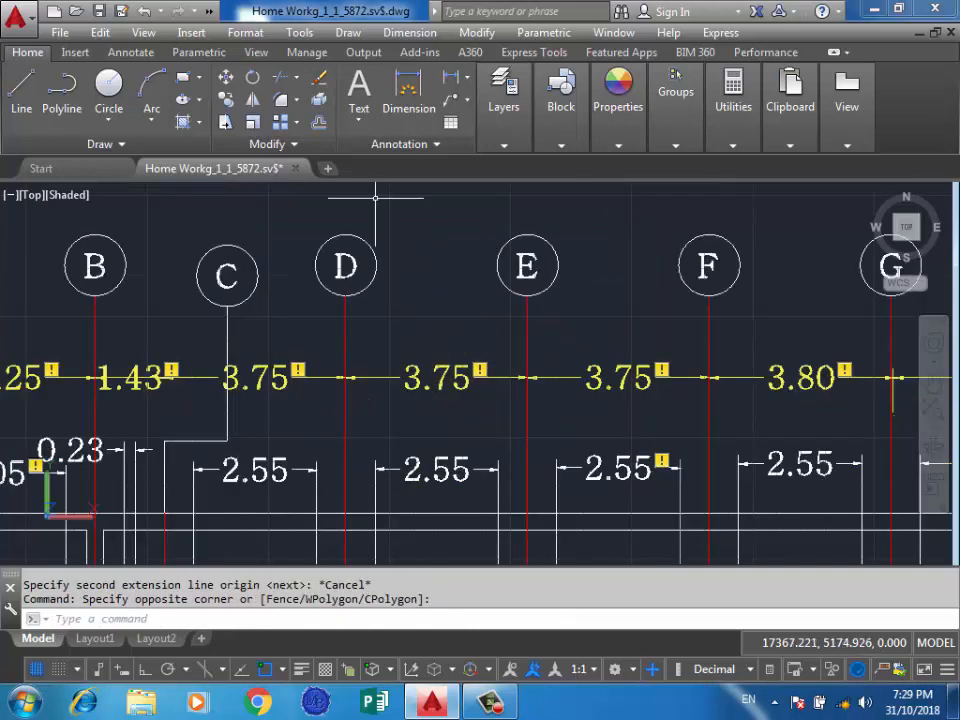
click(410, 32)
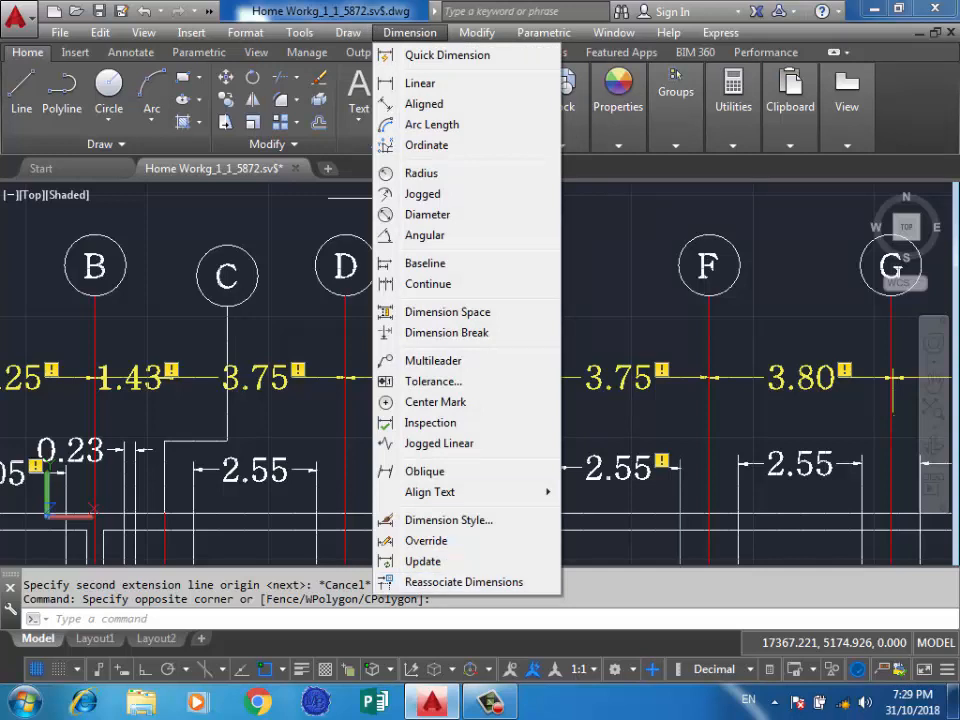
click(645, 251)
click(611, 268)
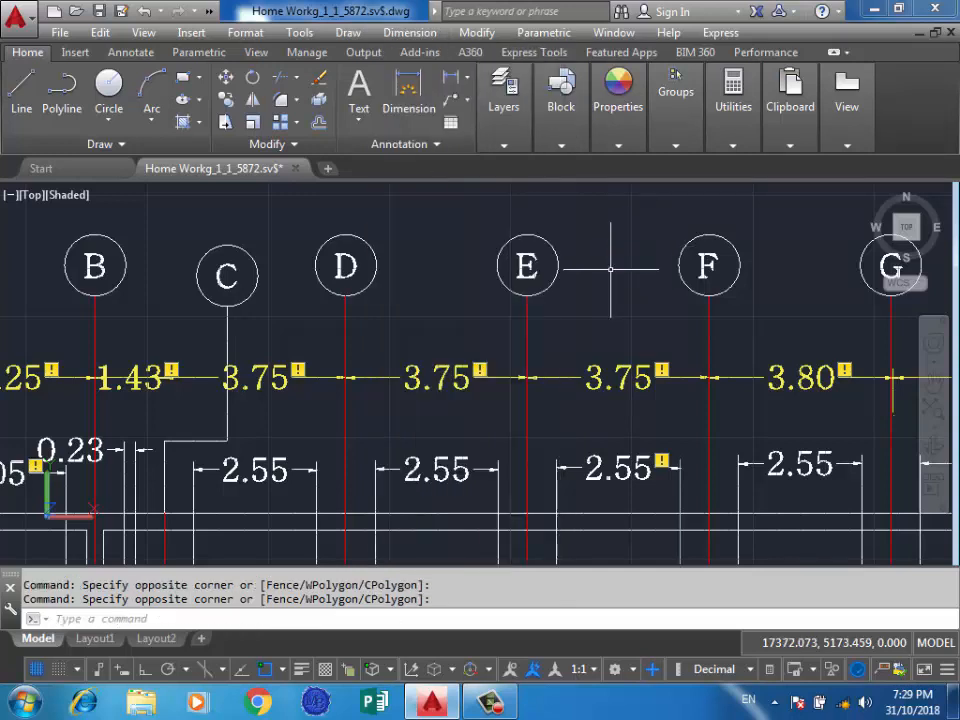
Delete the flagged 3.75 dimension between grid lines E and F through its alert badge.
click(662, 371)
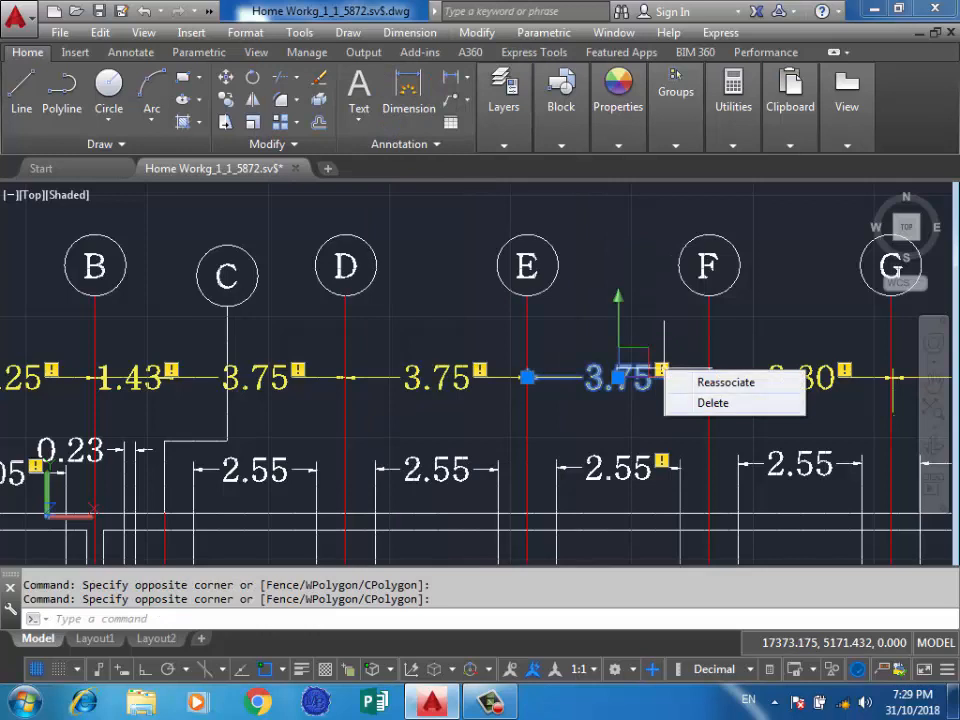
click(713, 402)
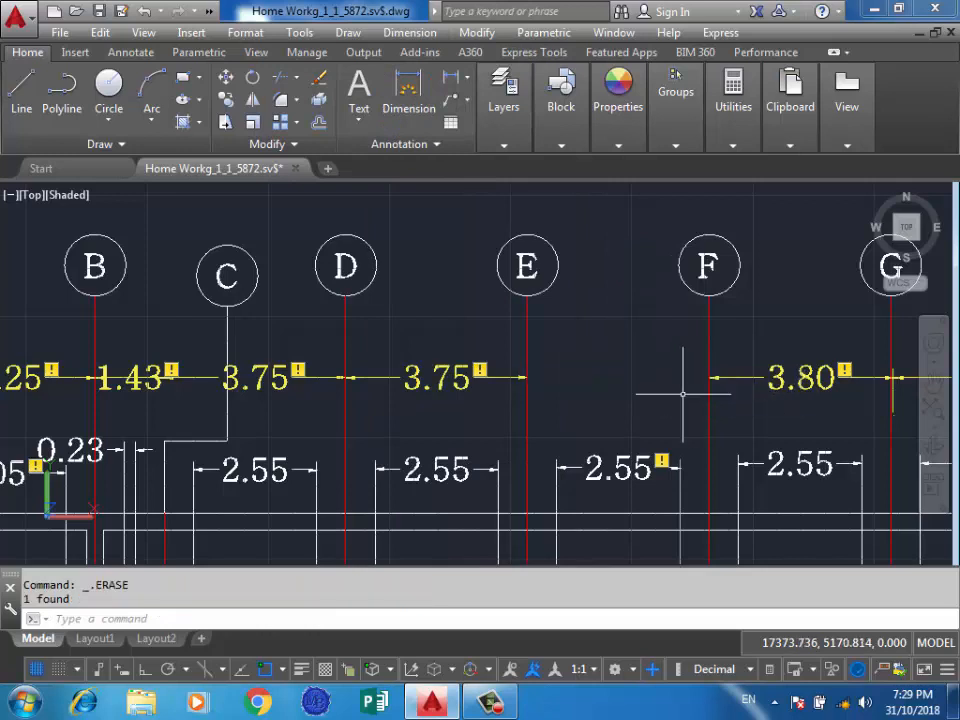
click(661, 461)
click(617, 343)
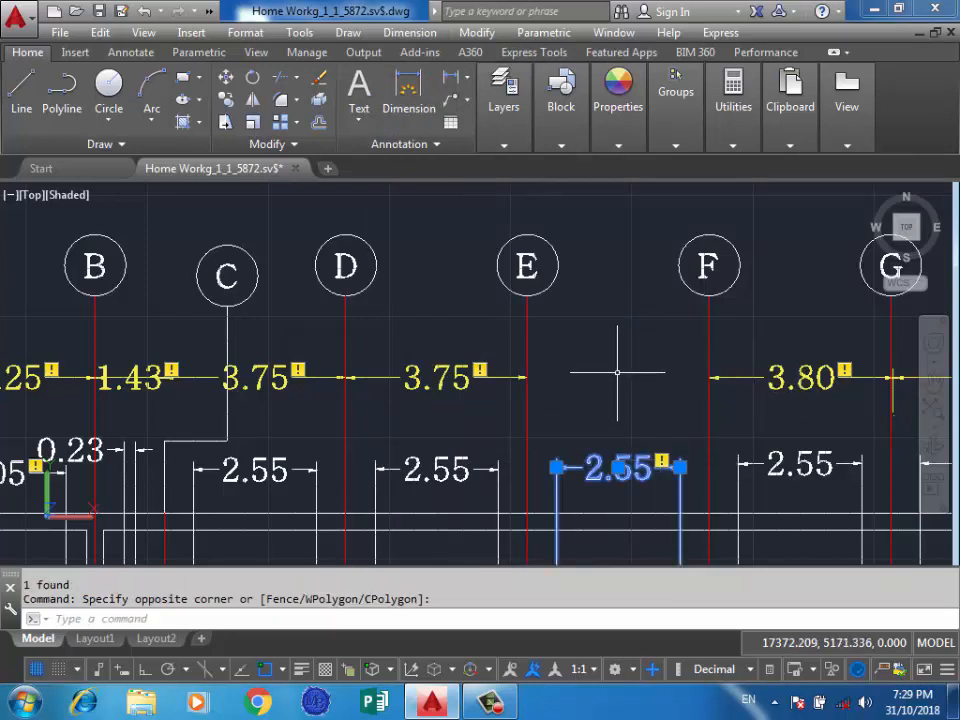
key(Escape)
click(591, 394)
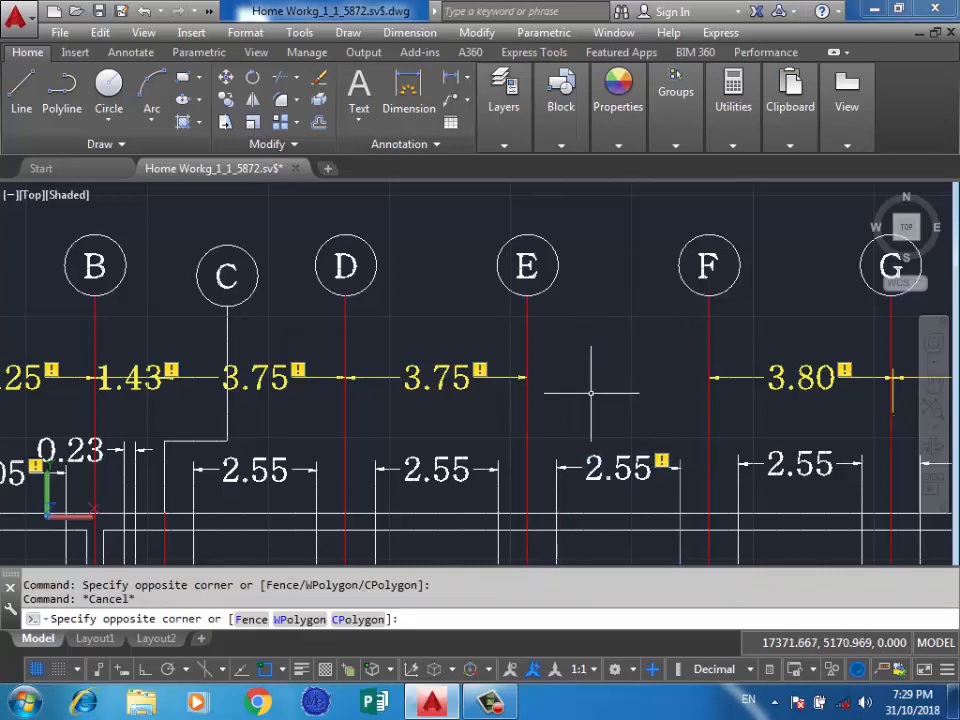
click(641, 377)
Modify the Standard dimension style to use Architectural tick for the first and second arrowheads.
click(410, 33)
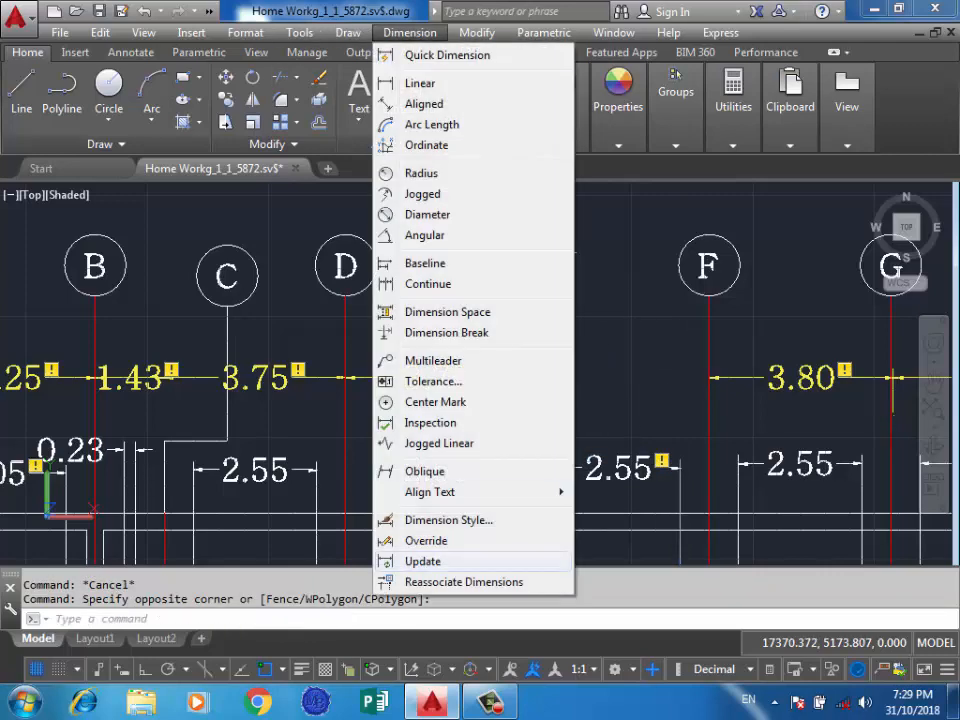
click(448, 520)
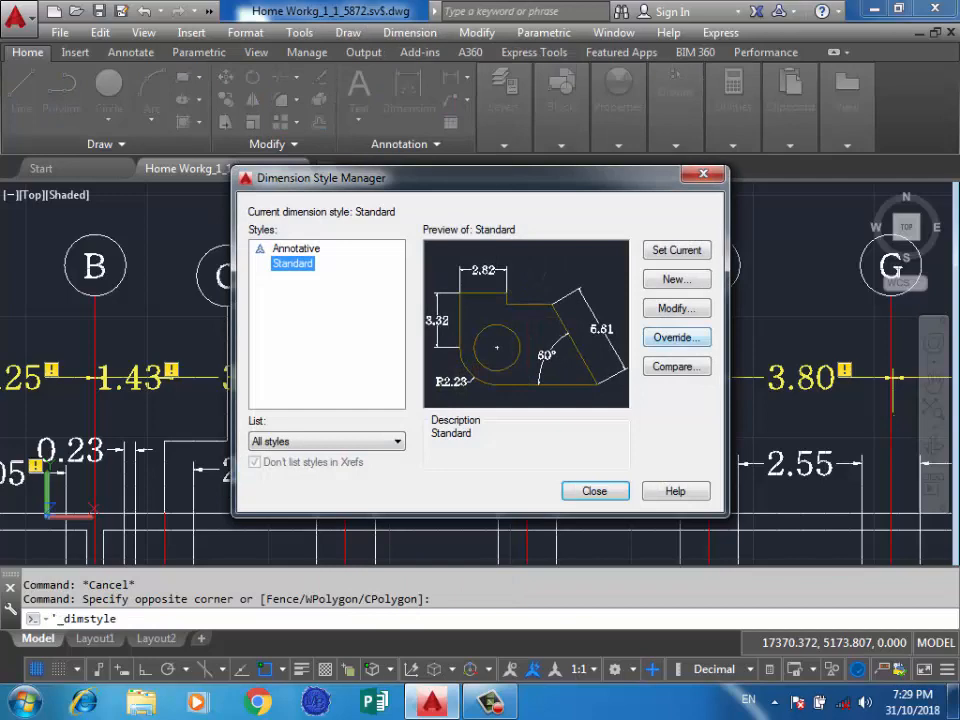
click(676, 308)
click(311, 141)
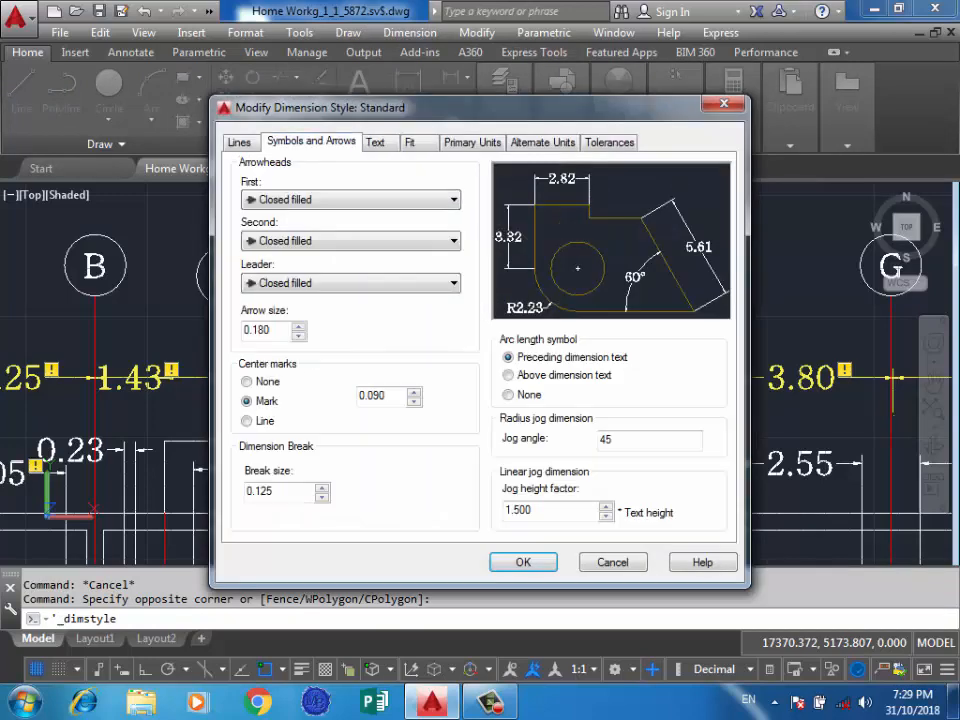
click(350, 200)
click(296, 279)
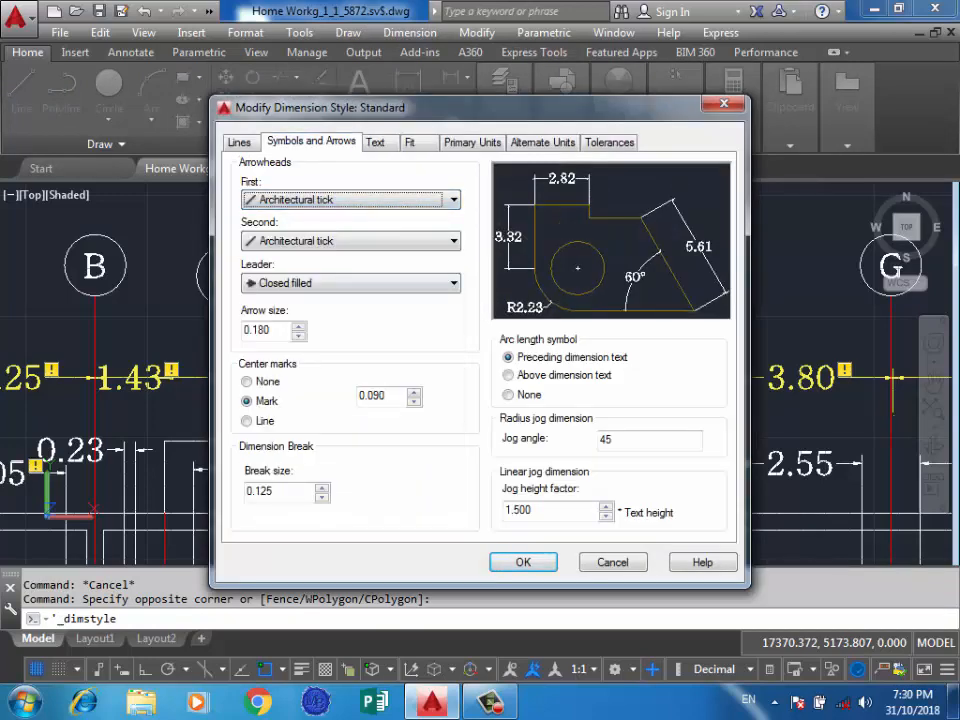
click(523, 562)
click(594, 491)
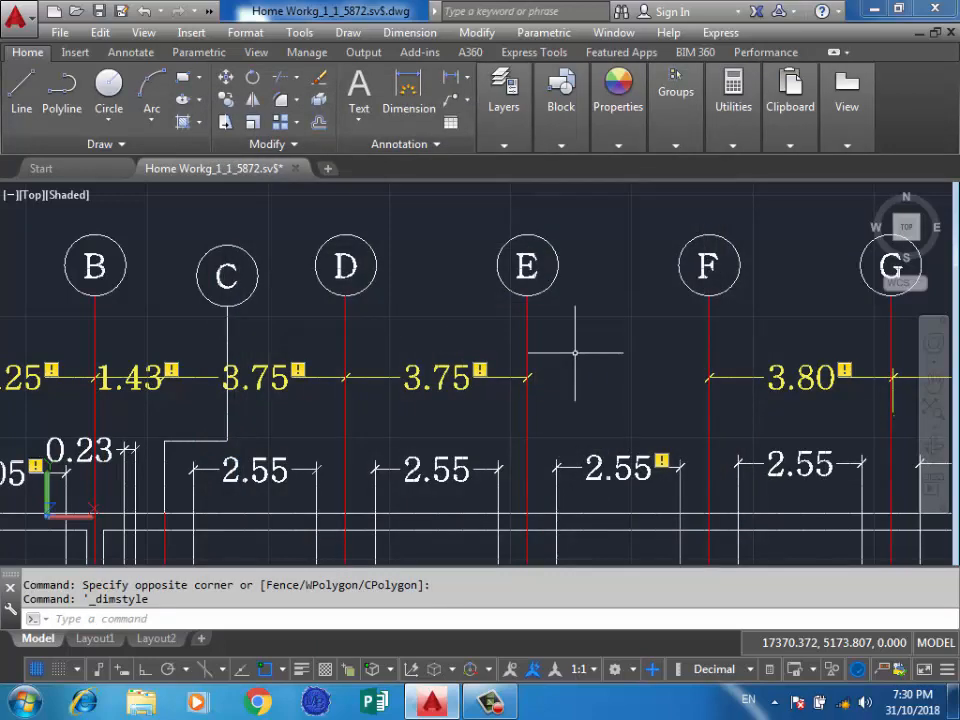
Try to reassociate the flagged 3.75 dimension between grid lines D and E, skipping its extension line origins.
click(478, 376)
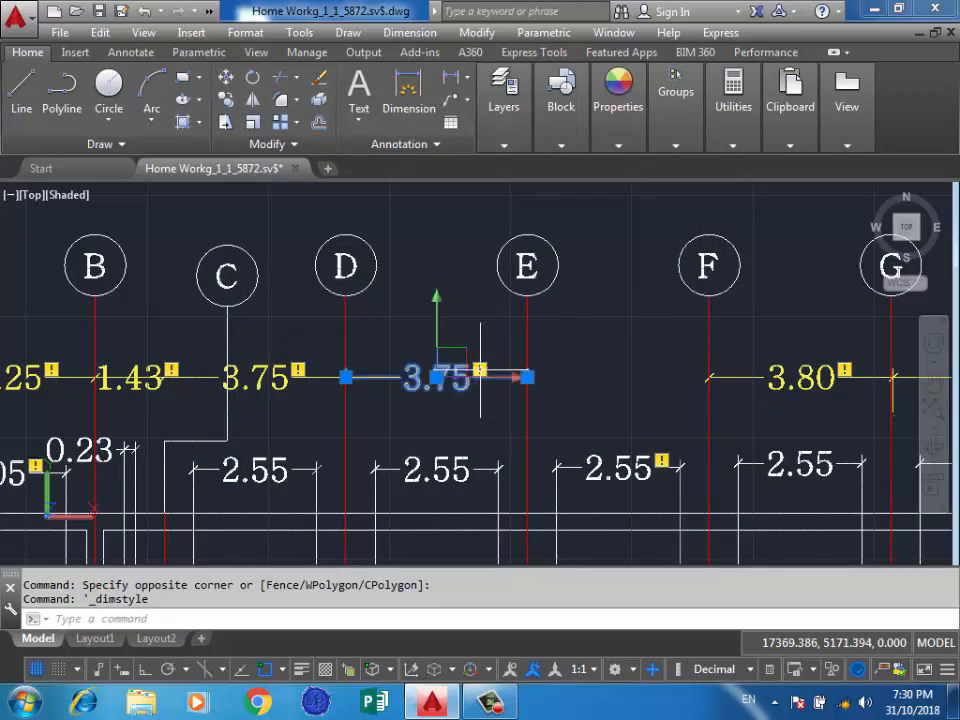
click(480, 370)
click(541, 384)
key(Return)
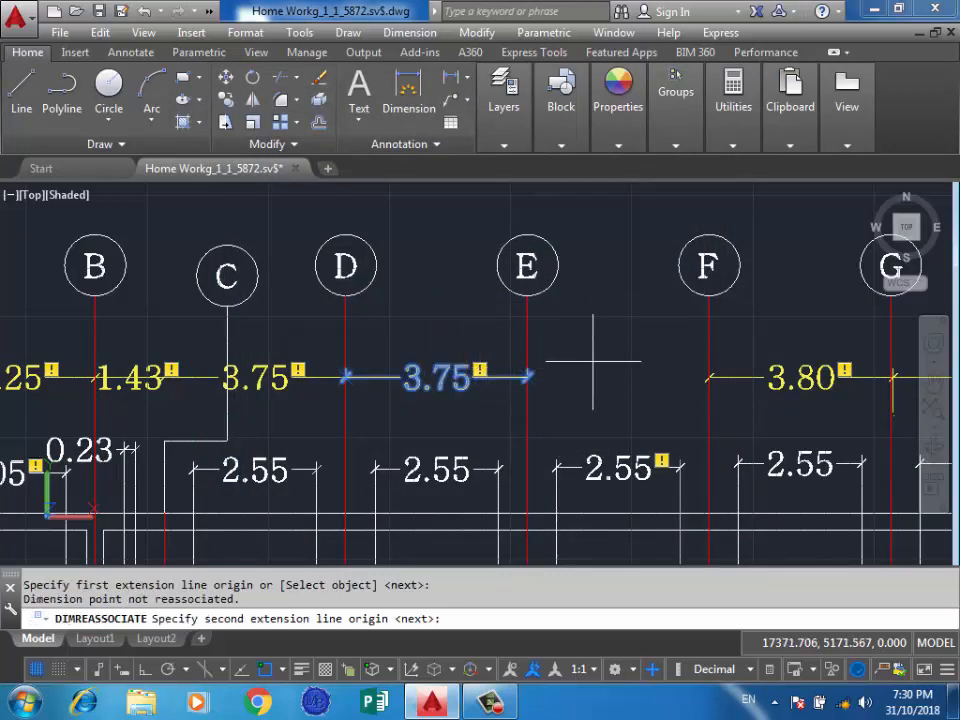
key(Return)
key(Escape)
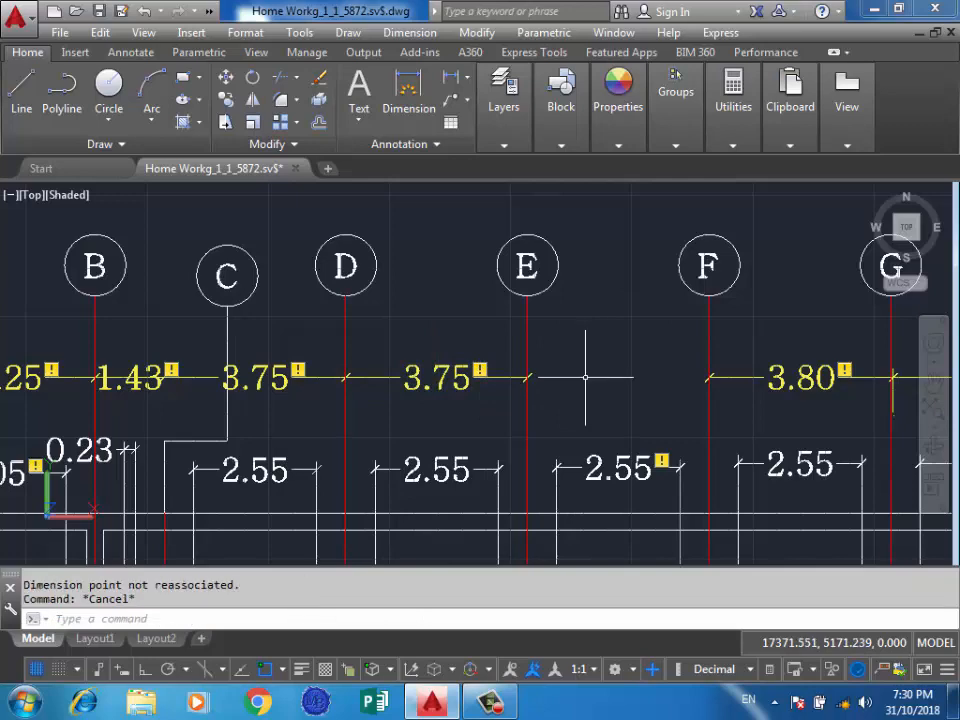
Turn off the annotation monitor.
scroll(587, 360, down, 2)
scroll(555, 360, down, 5)
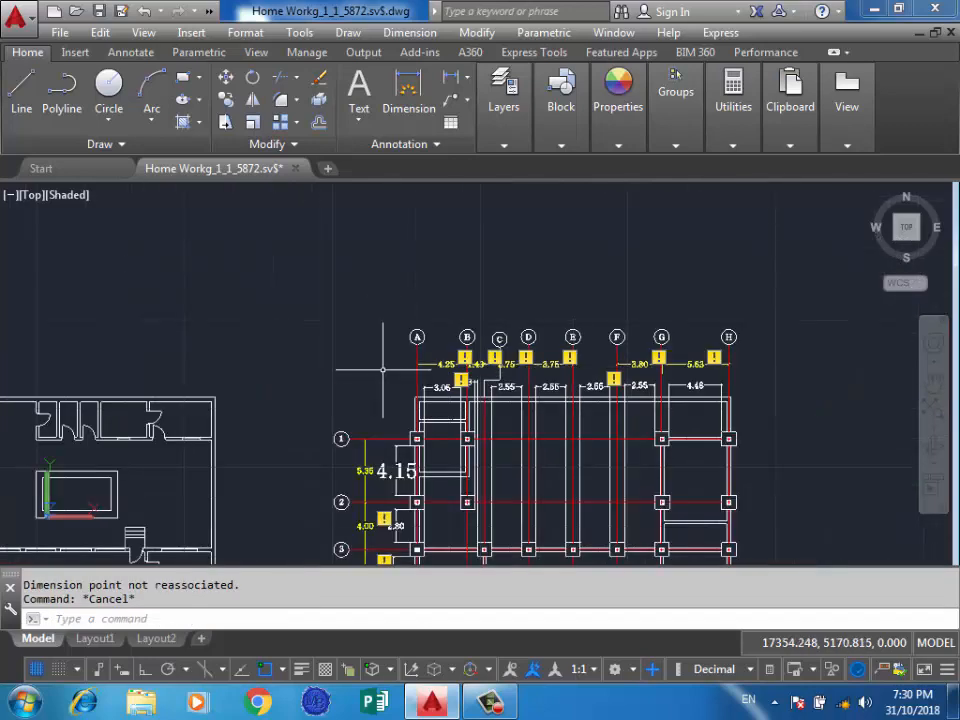
scroll(610, 450, up, 4)
click(652, 669)
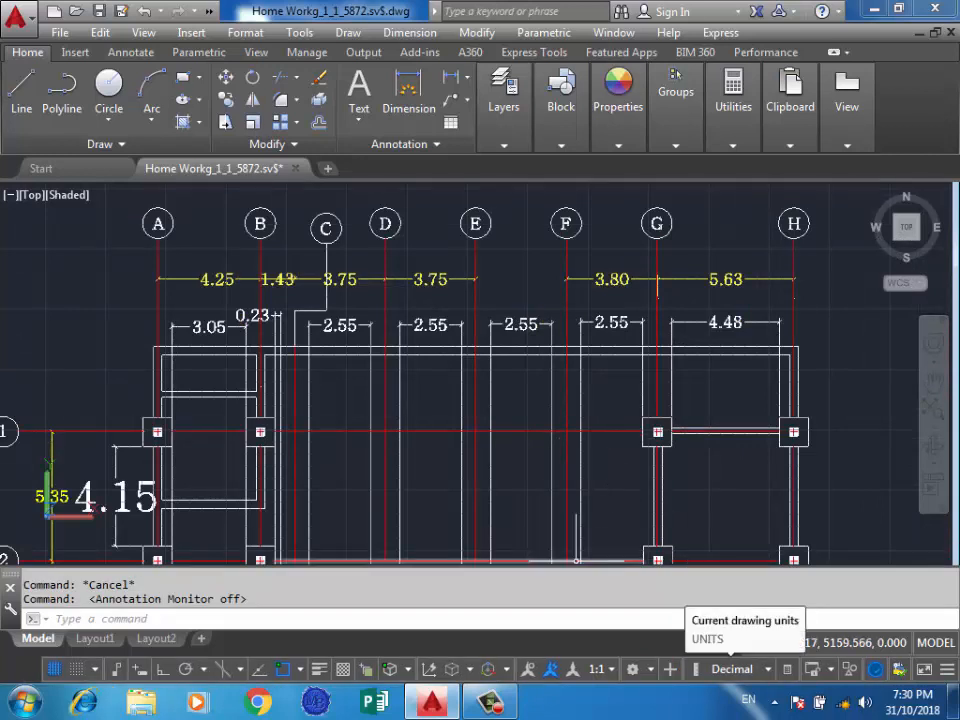
Choose Decimal from the available drawing unit formats.
click(735, 669)
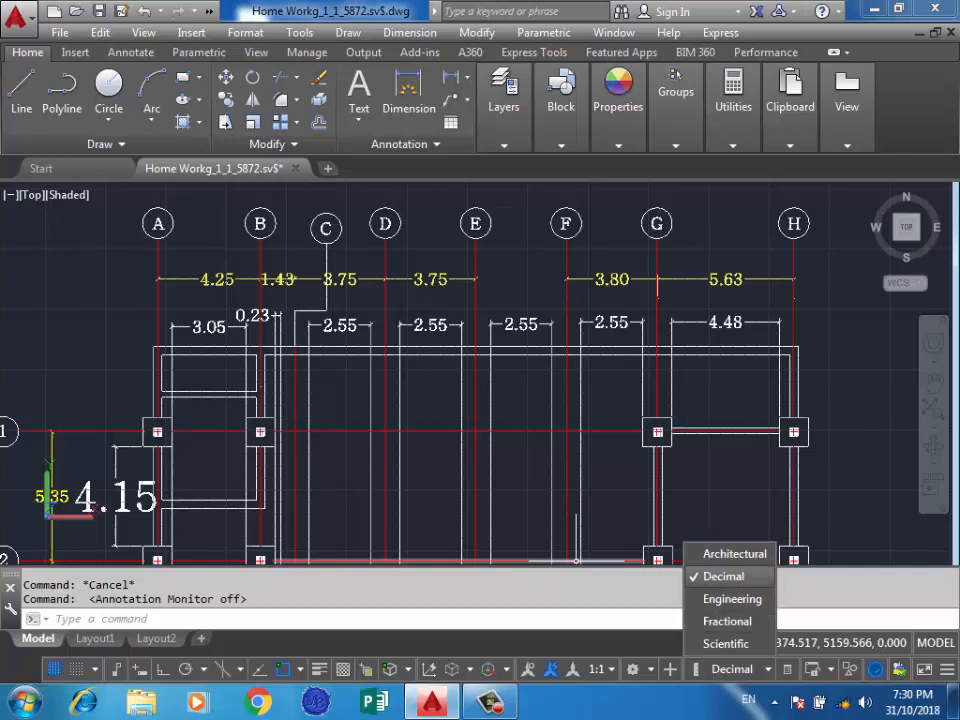
click(723, 576)
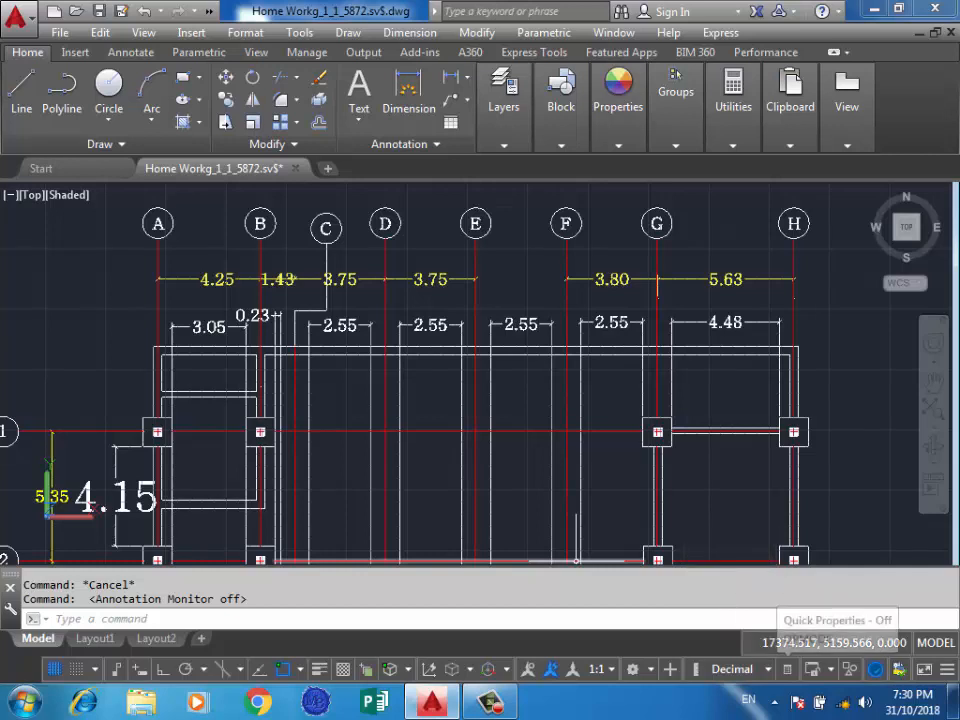
click(646, 413)
scroll(450, 334, down, 2)
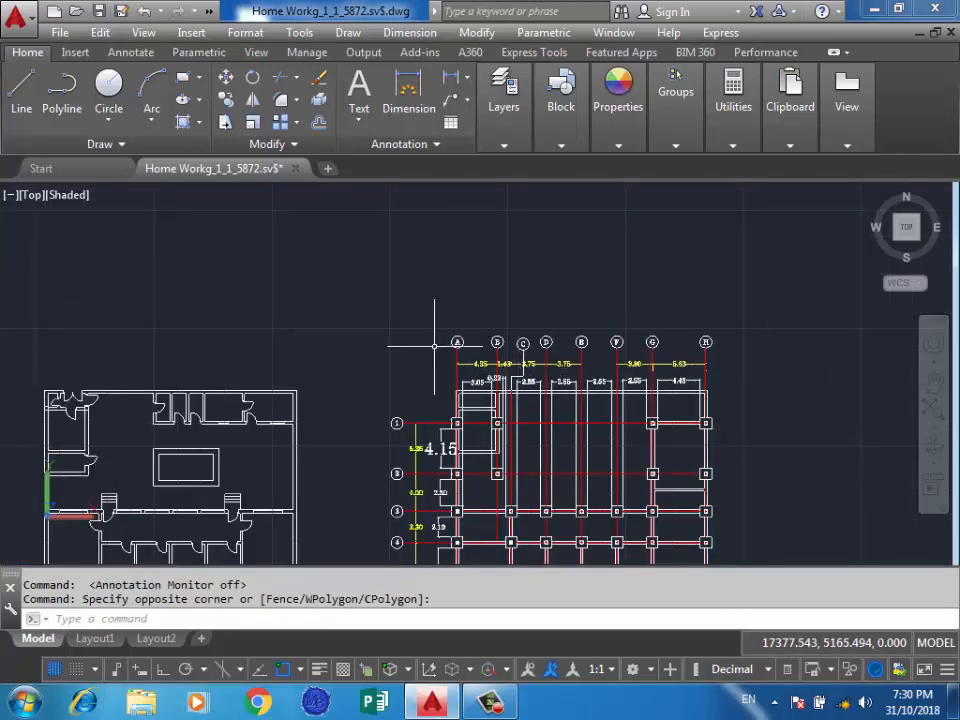
scroll(410, 442, up, 2)
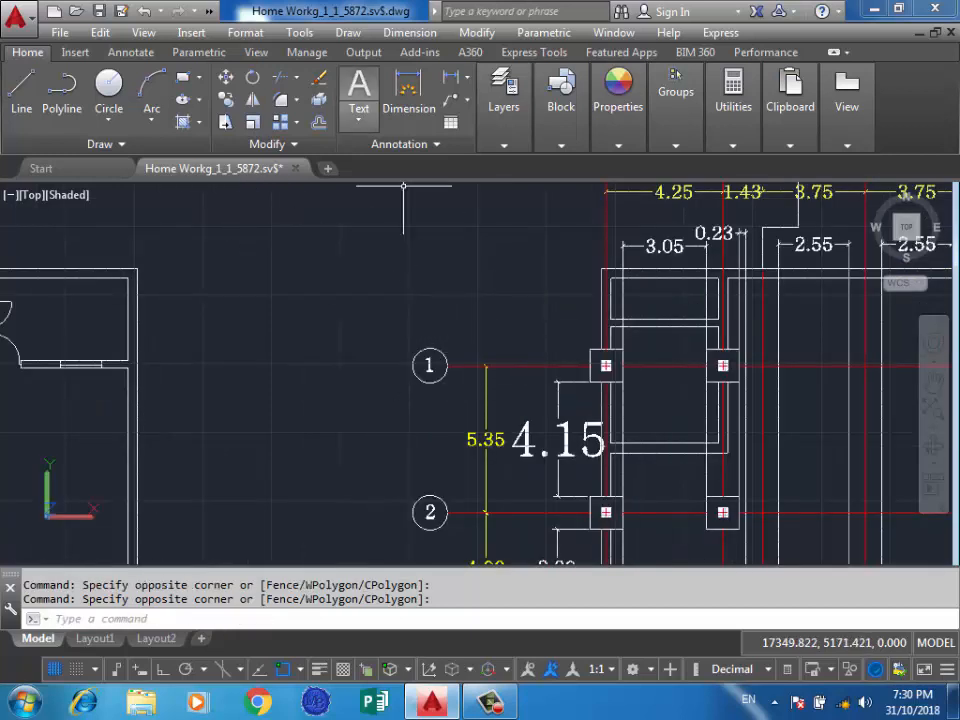
click(452, 232)
click(452, 232)
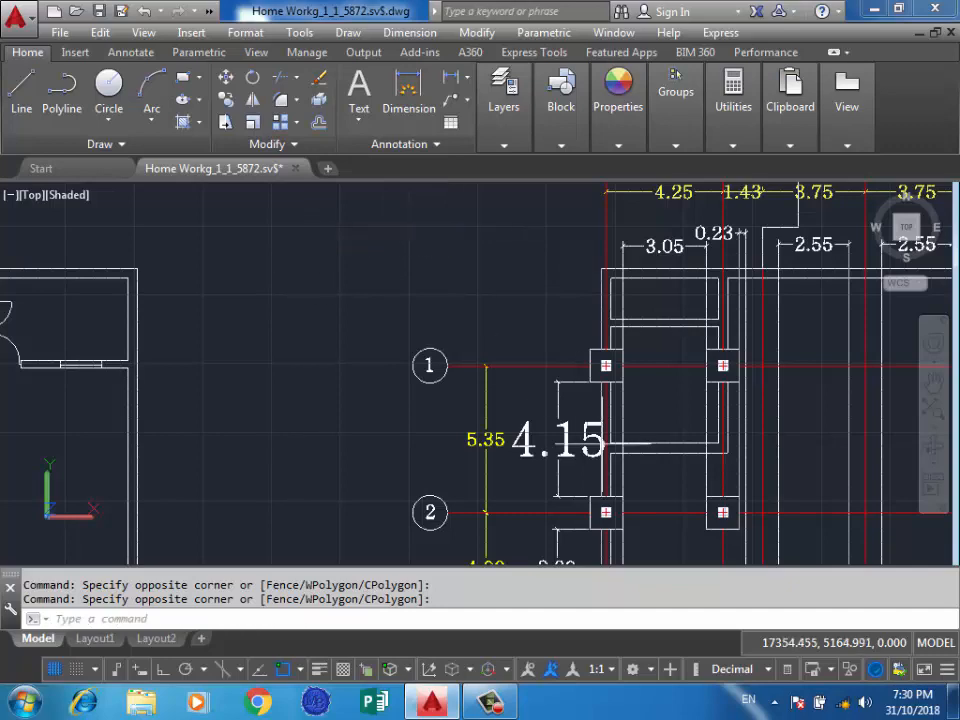
Turn on Quick Properties and show the properties of the red grid line A.
click(787, 669)
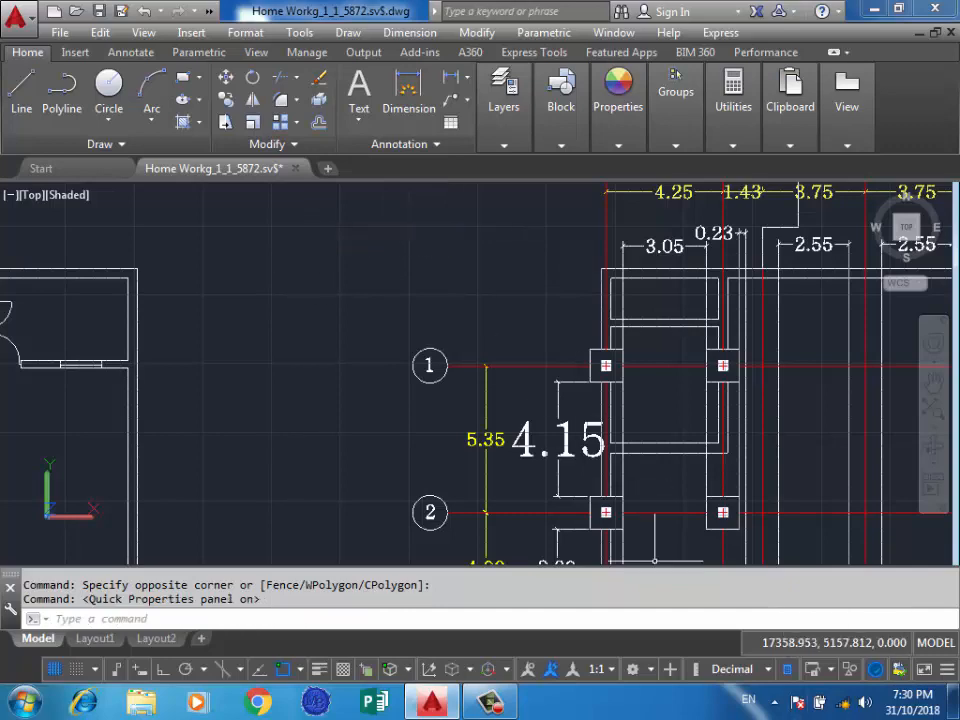
click(440, 212)
click(325, 273)
scroll(562, 333, down, 4)
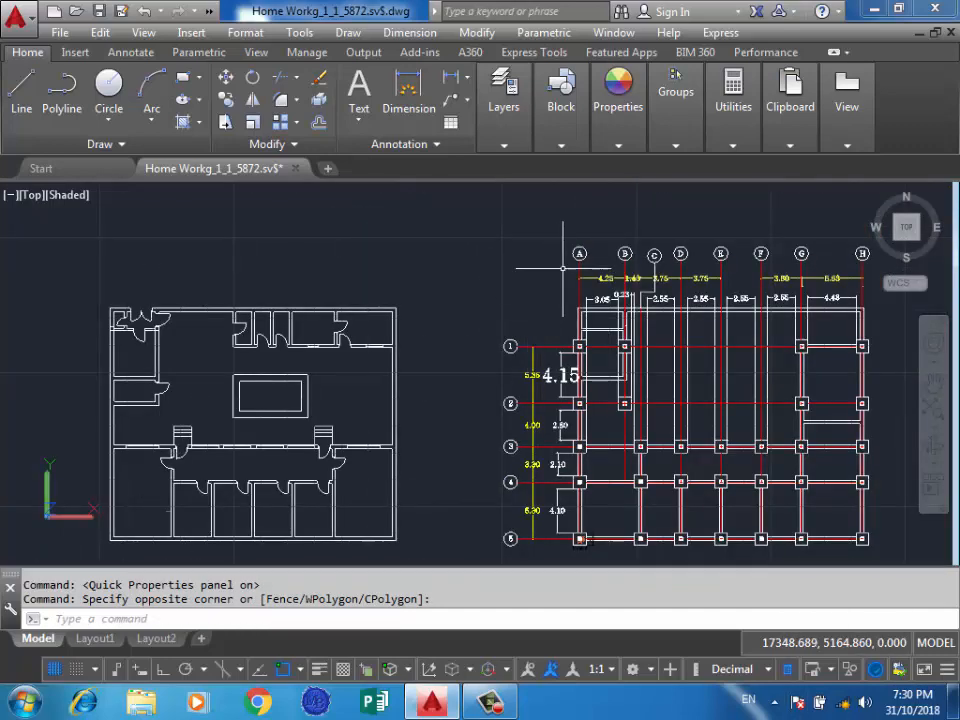
scroll(565, 271, down, 2)
scroll(679, 271, up, 3)
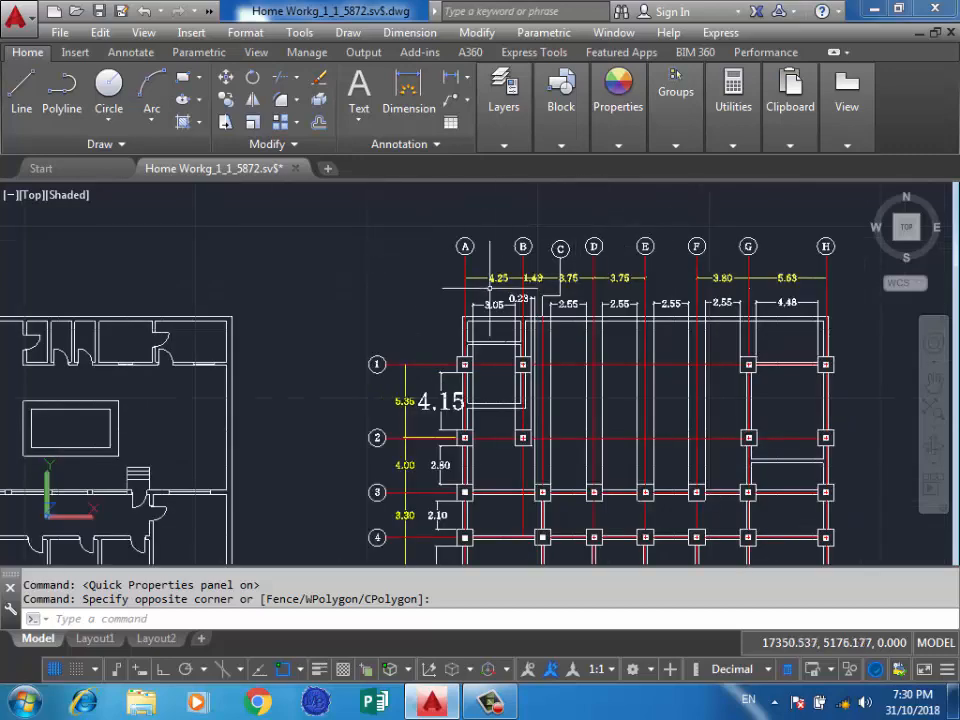
scroll(440, 236, up, 5)
scroll(430, 245, down, 4)
click(429, 247)
click(404, 258)
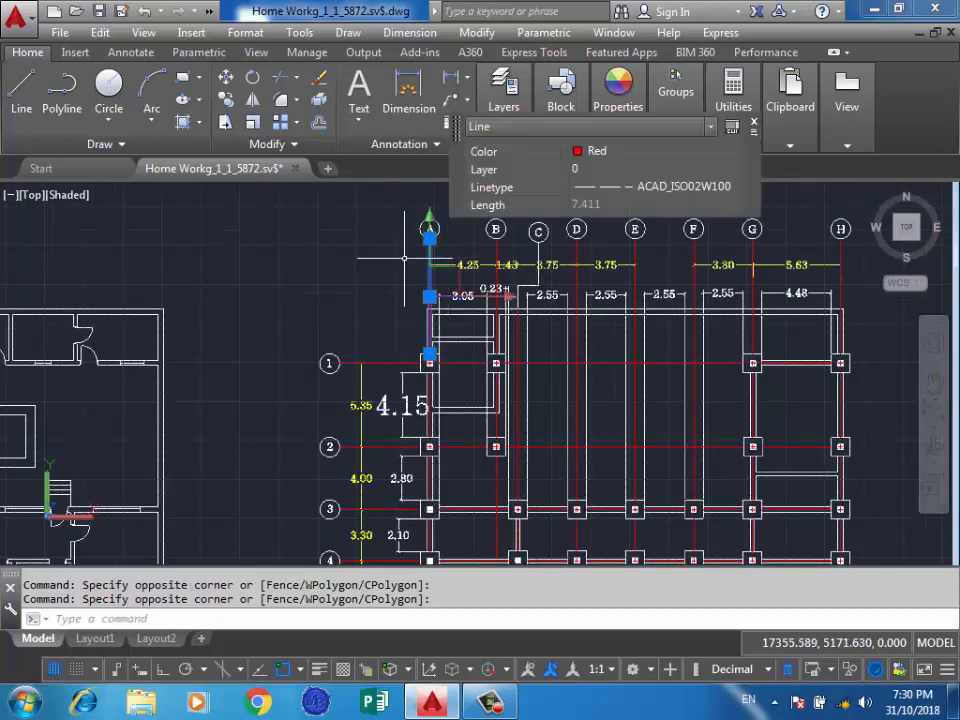
Add outlines of the undimensioned floor plan to the selection to view their combined quick properties, and clear the selection.
scroll(423, 360, down, 4)
scroll(224, 335, up, 5)
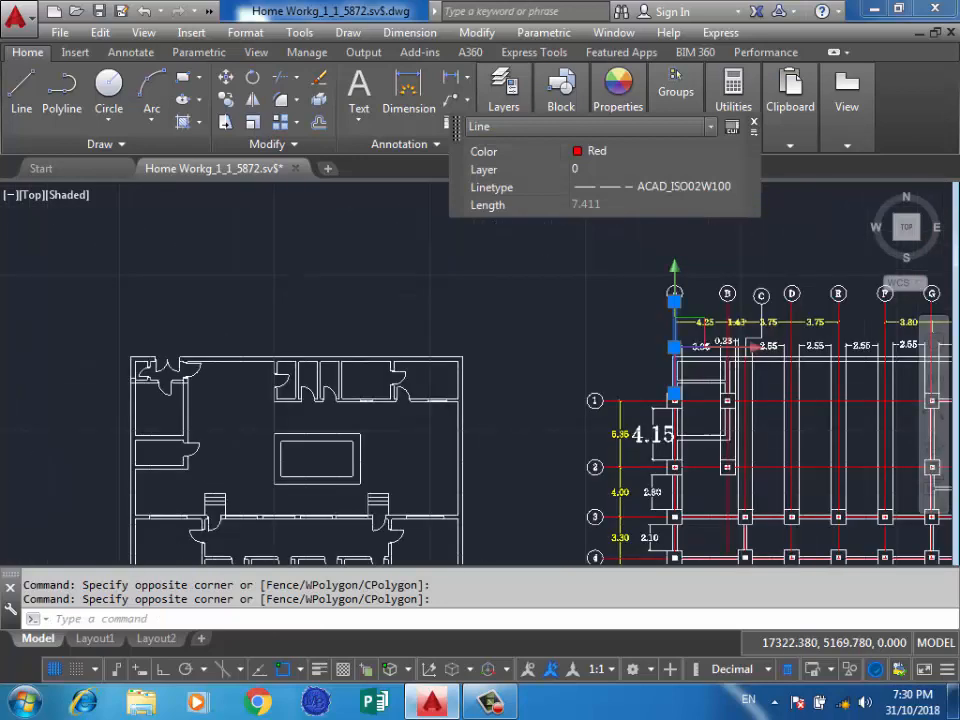
click(272, 339)
click(220, 387)
click(619, 469)
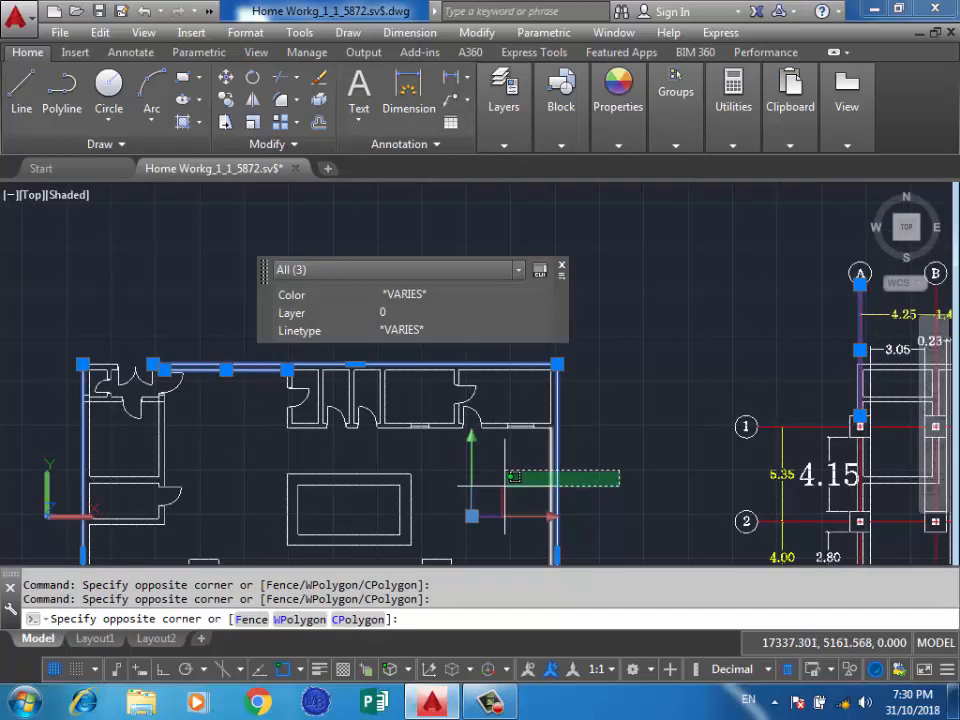
click(503, 487)
key(Escape)
Select grid line H with the 5.63 dimension, view the object types in Quick Properties, and clear the selection.
scroll(639, 300, down, 3)
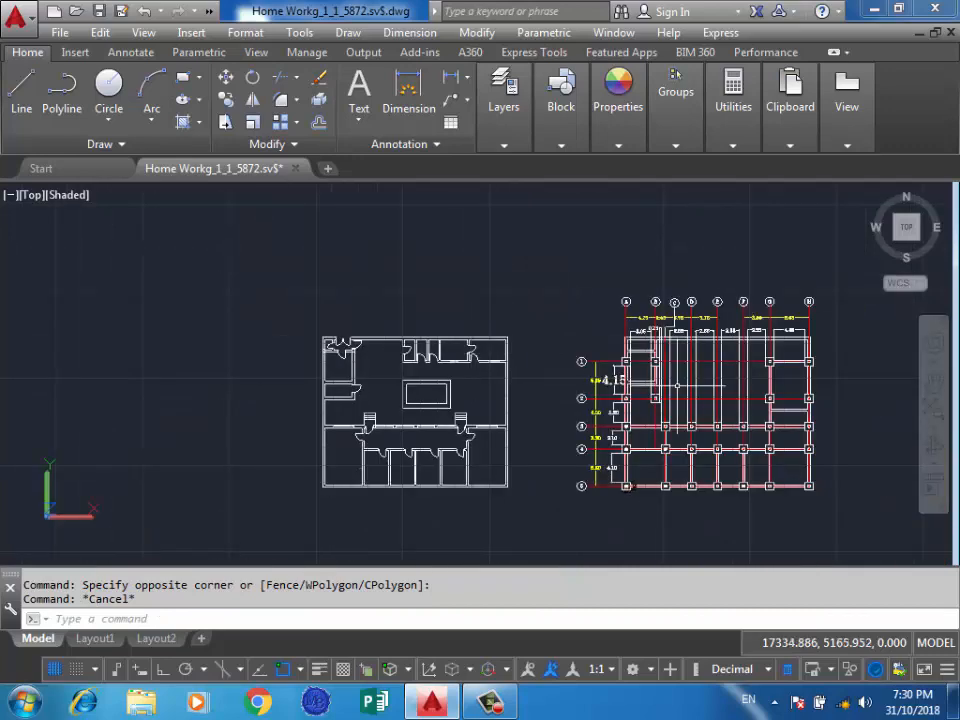
scroll(760, 268, up, 4)
click(767, 255)
click(746, 280)
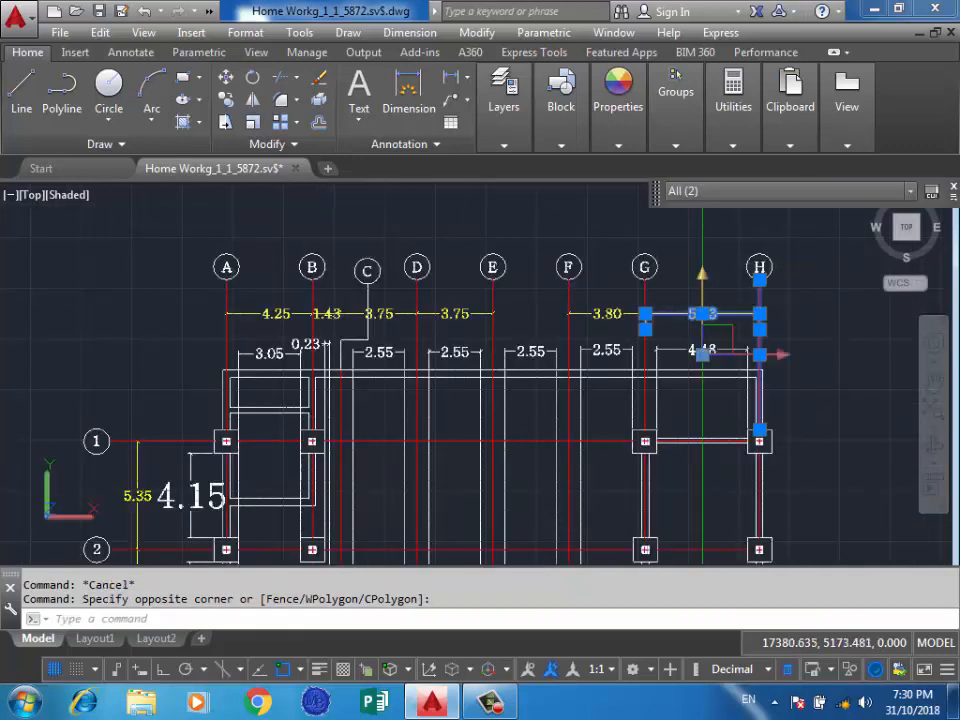
click(732, 192)
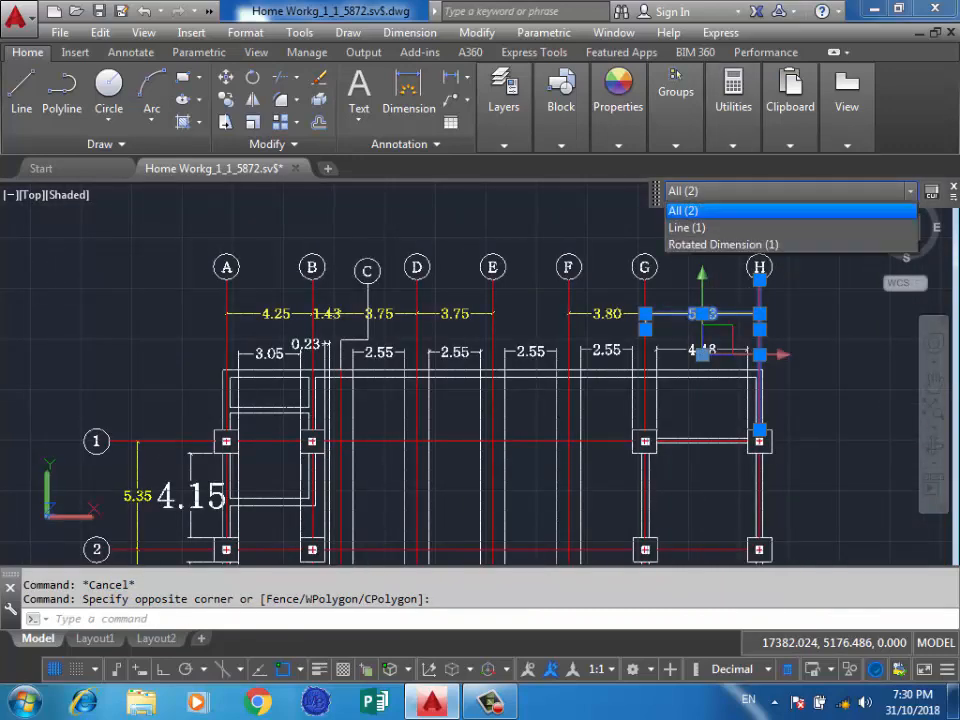
click(443, 206)
click(364, 198)
key(Escape)
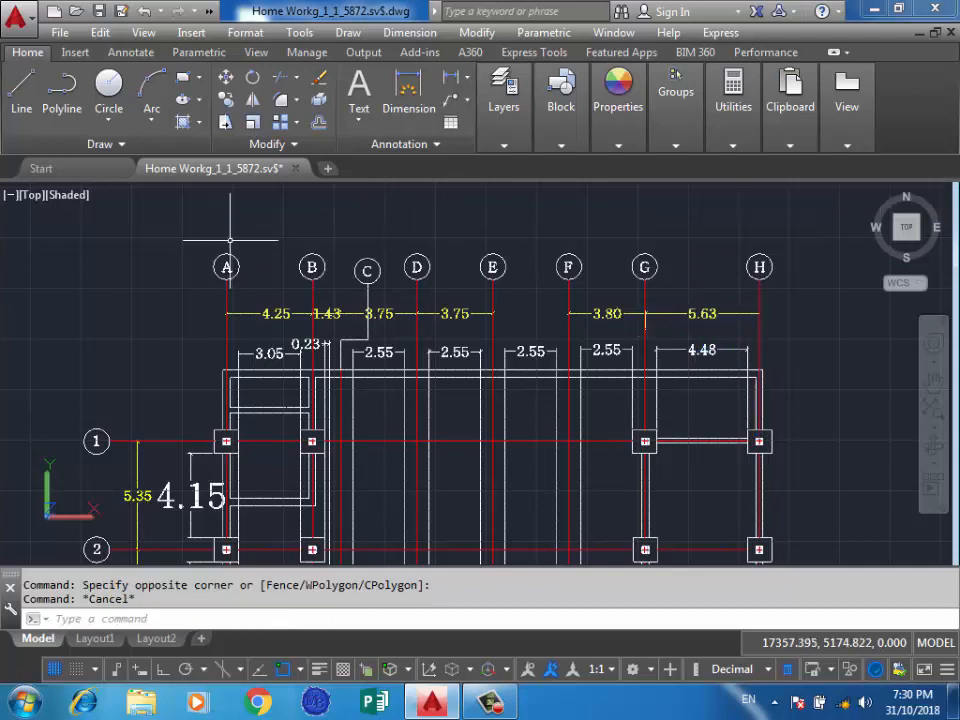
Turn off Quick Properties.
key(ctrl+shift+p)
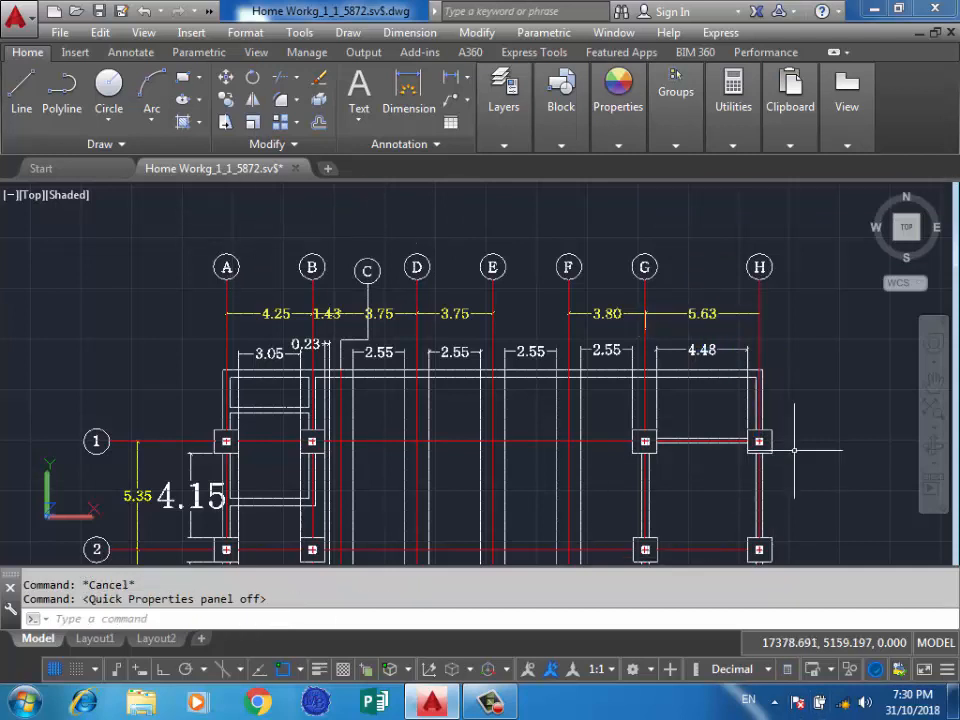
click(799, 455)
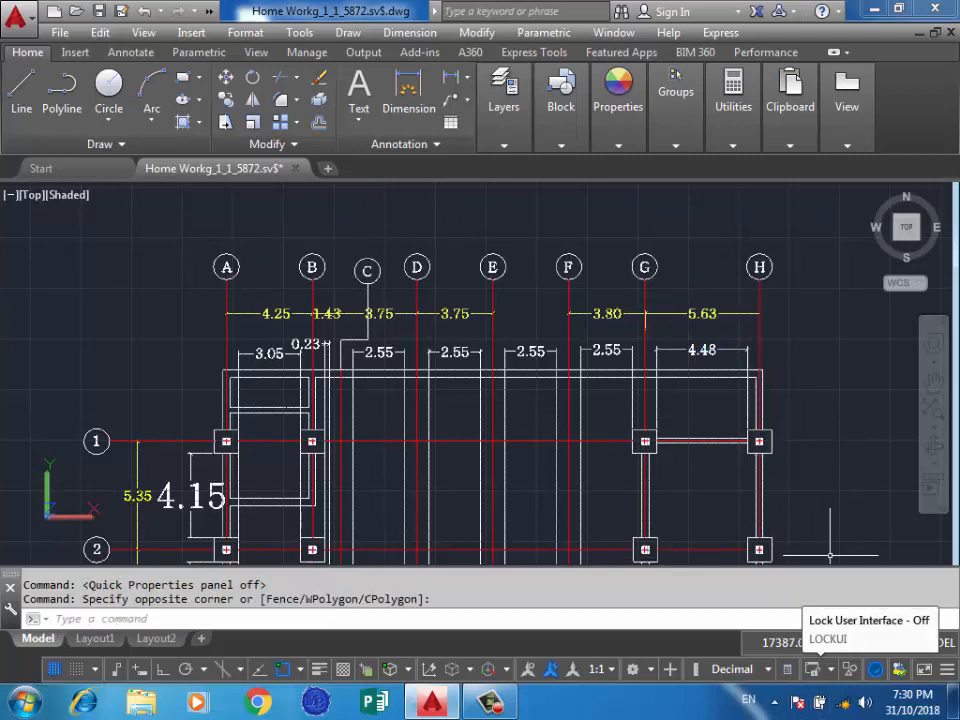
scroll(790, 445, down, 5)
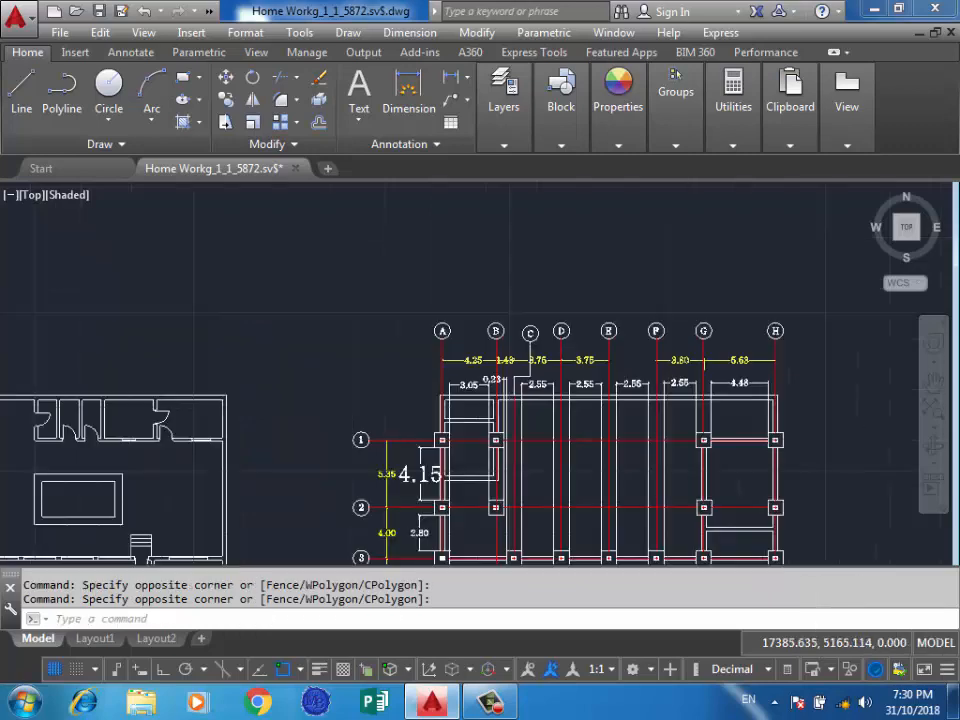
scroll(615, 330, up, 2)
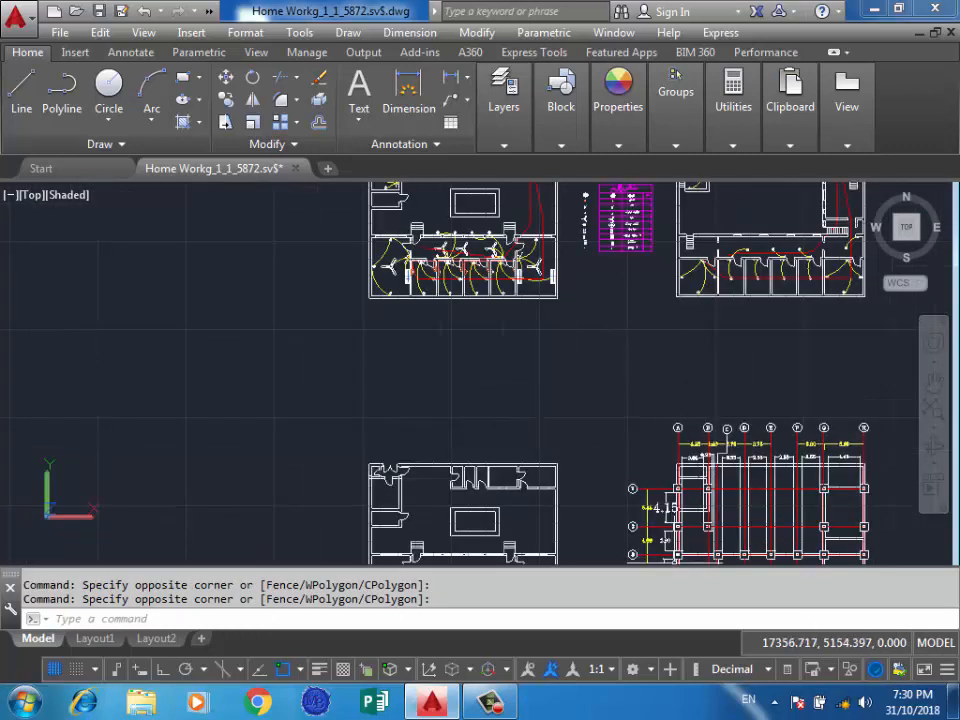
Turn Quick Properties back on, move the properties display for a yellow wiring arc into empty space, and clear the selection.
key(ctrl+shift+p)
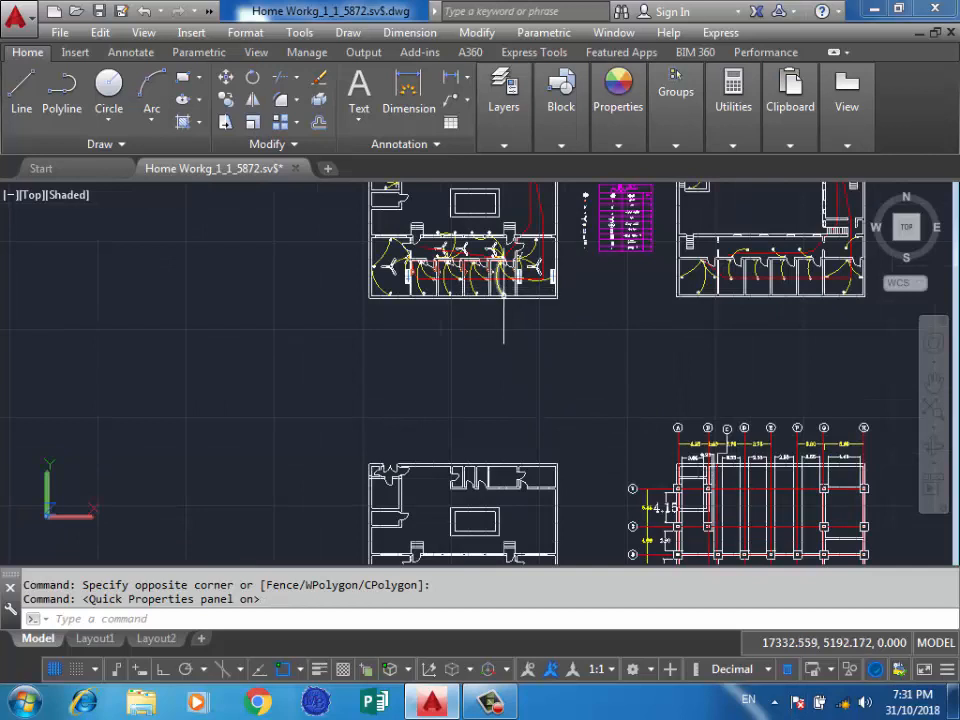
click(479, 326)
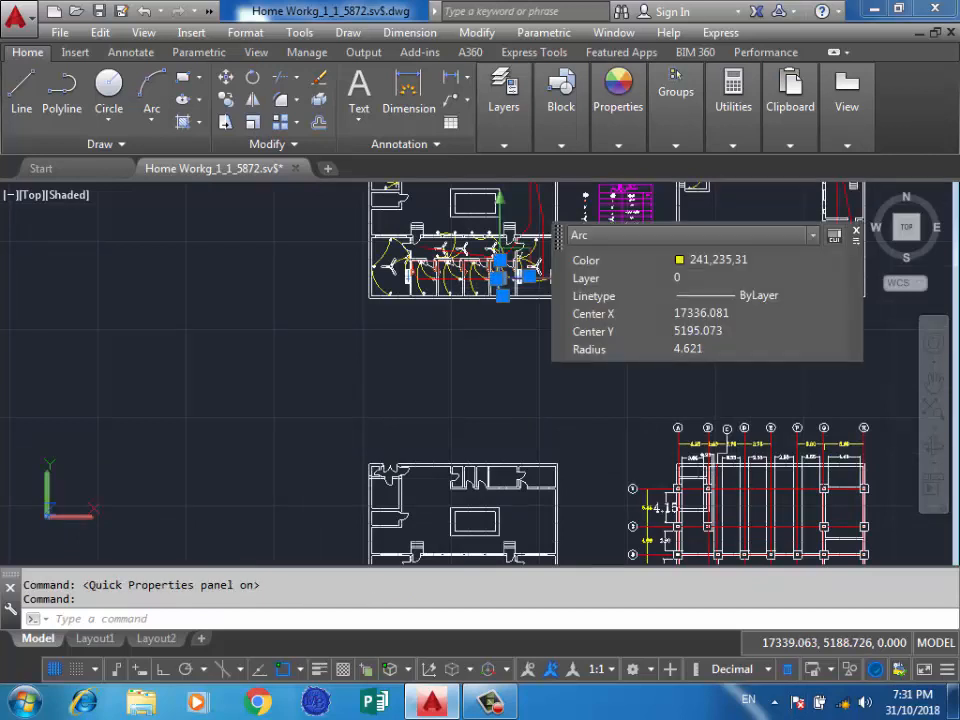
drag(558, 240, 184, 325)
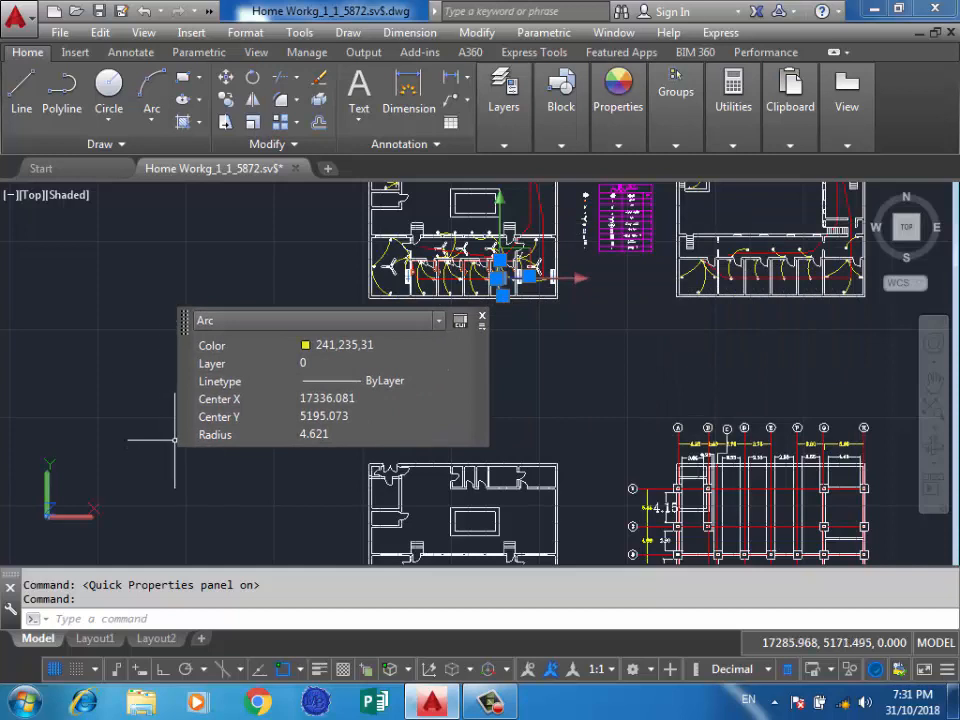
click(127, 337)
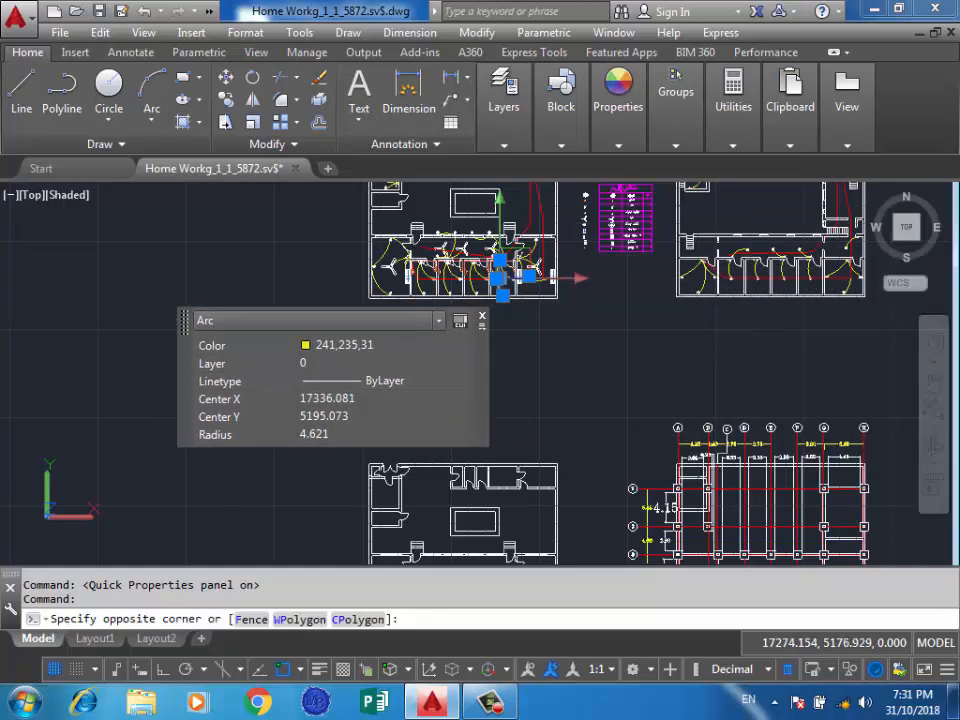
click(662, 382)
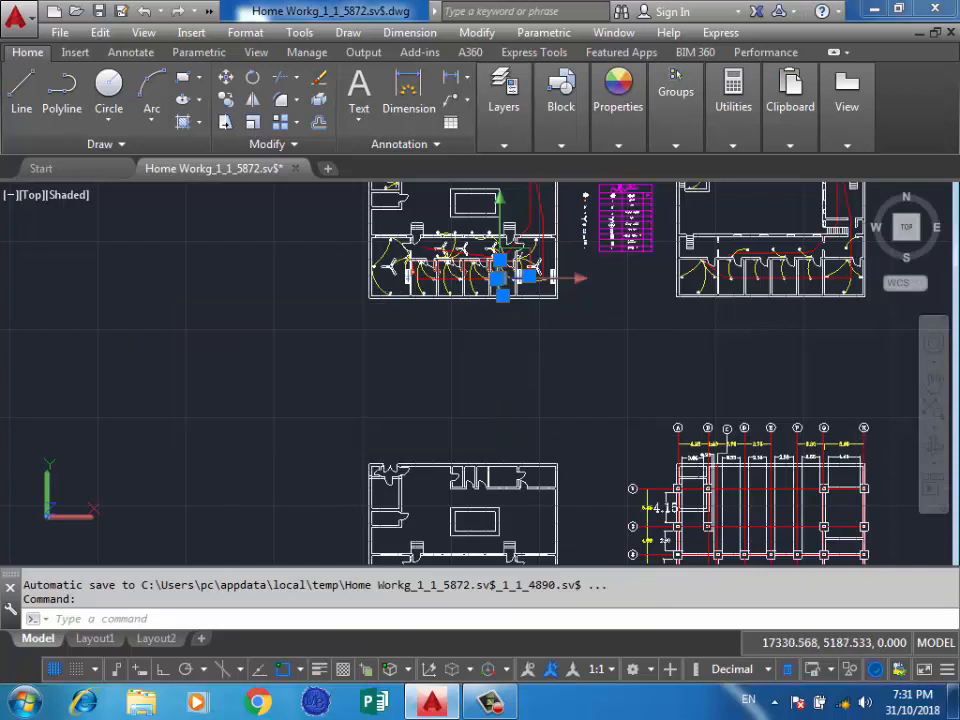
click(290, 287)
click(212, 328)
key(Escape)
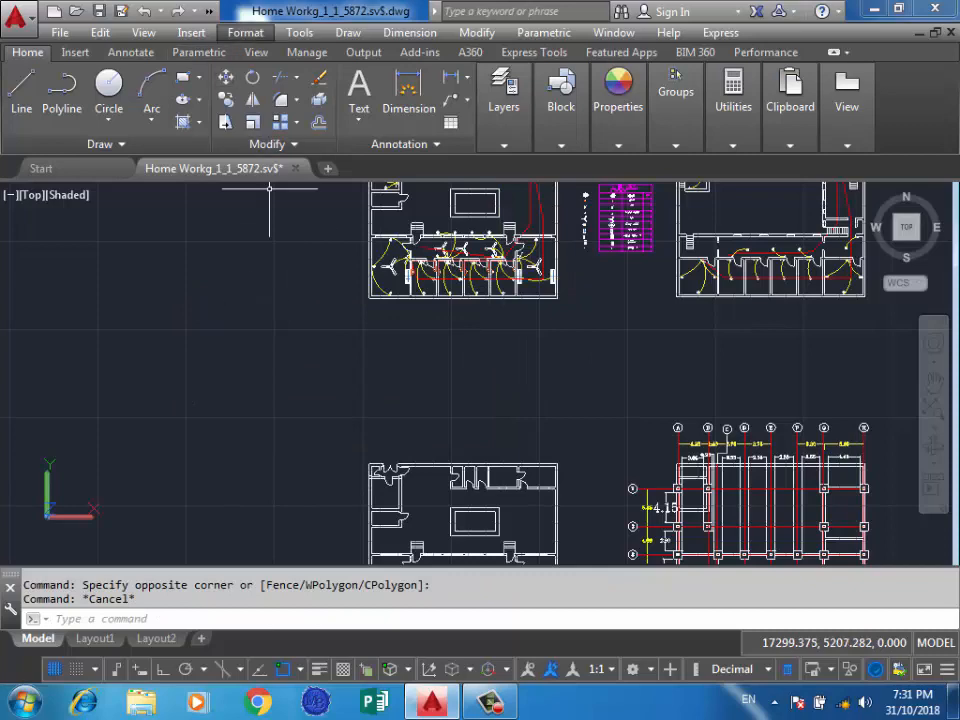
click(245, 32)
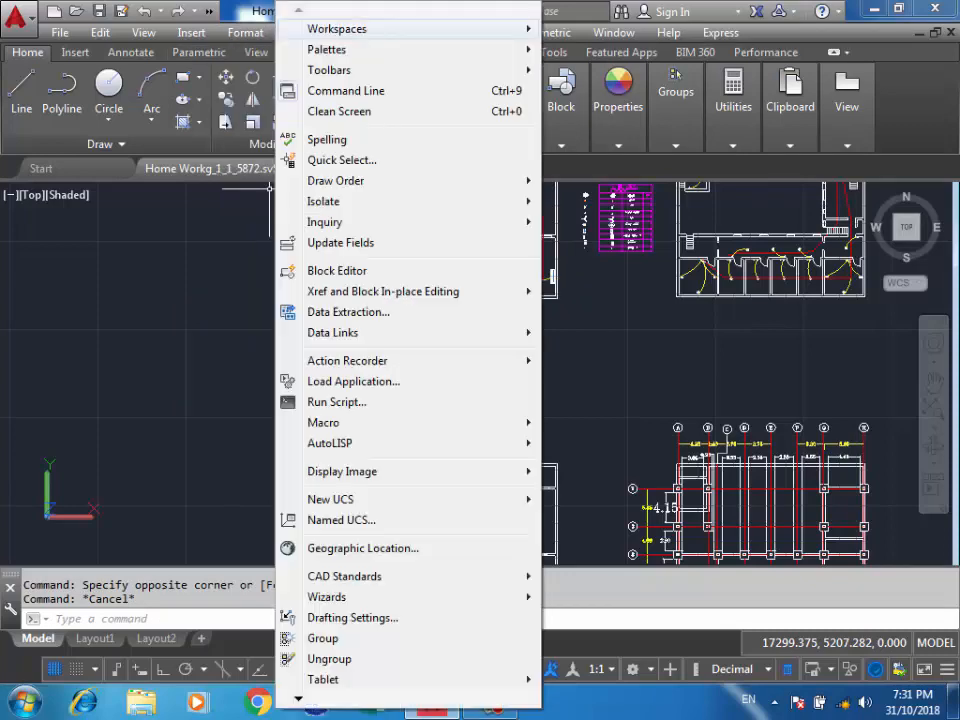
click(191, 32)
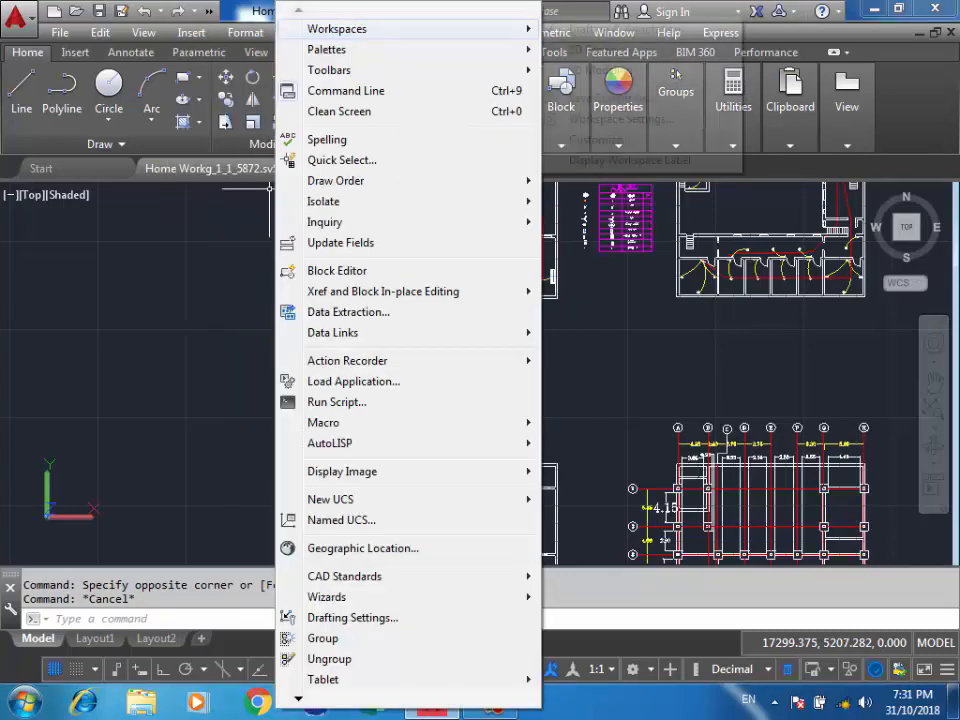
mouse_move(144, 33)
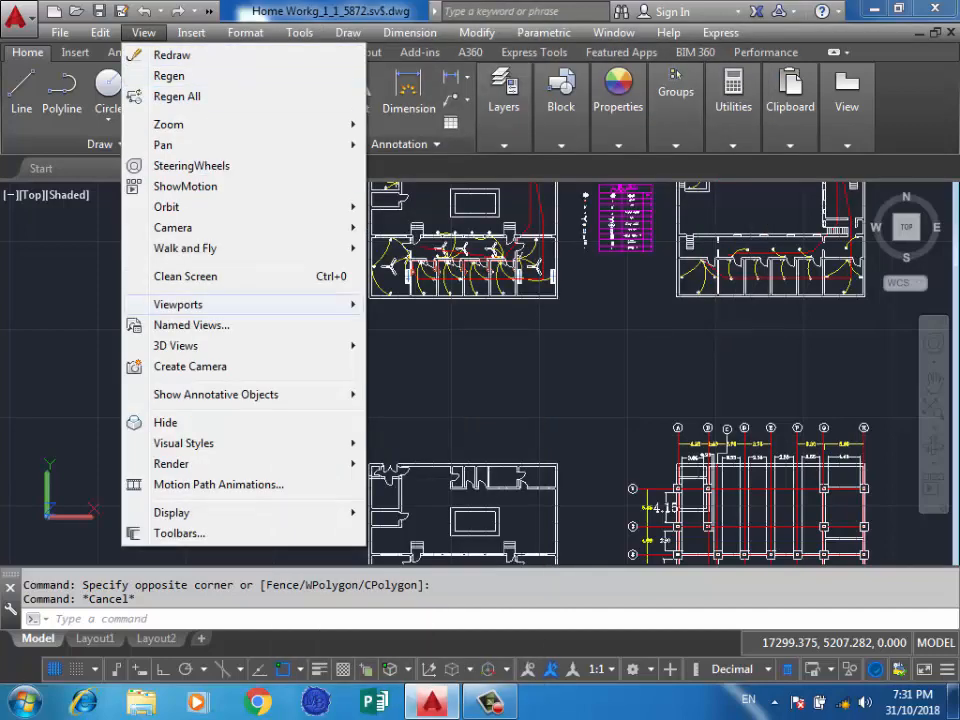
click(547, 338)
click(420, 386)
click(618, 100)
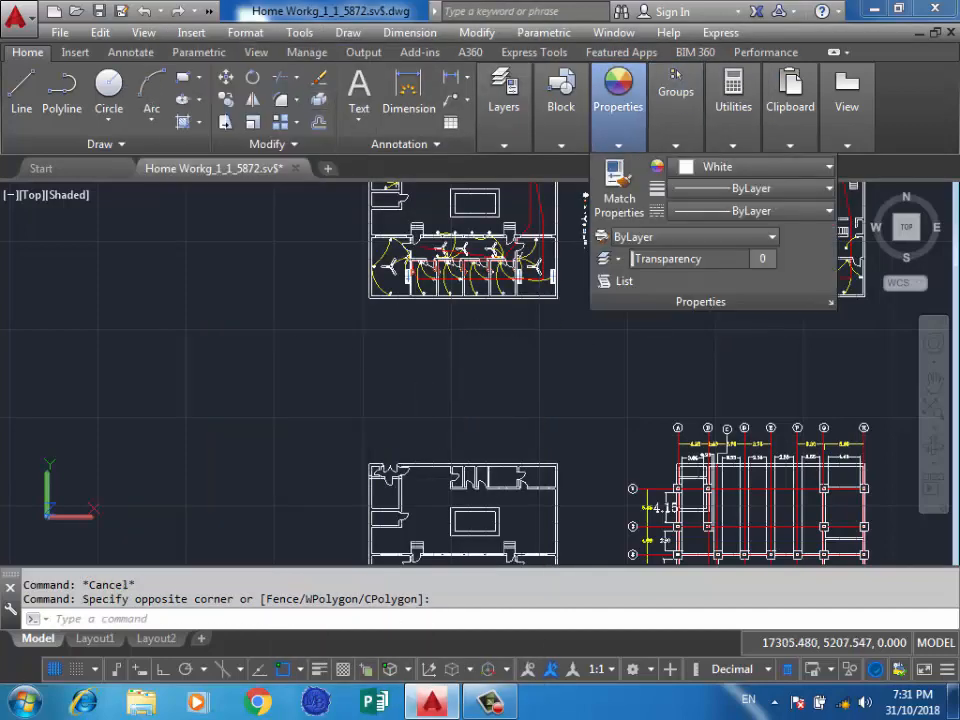
click(270, 289)
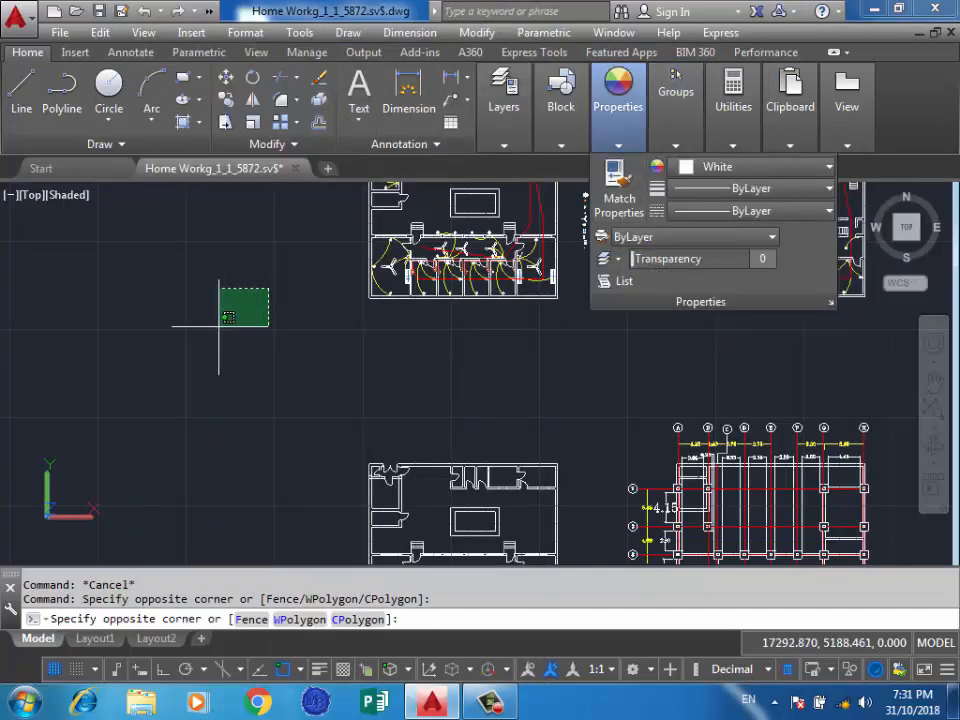
click(219, 326)
click(409, 33)
mouse_move(348, 33)
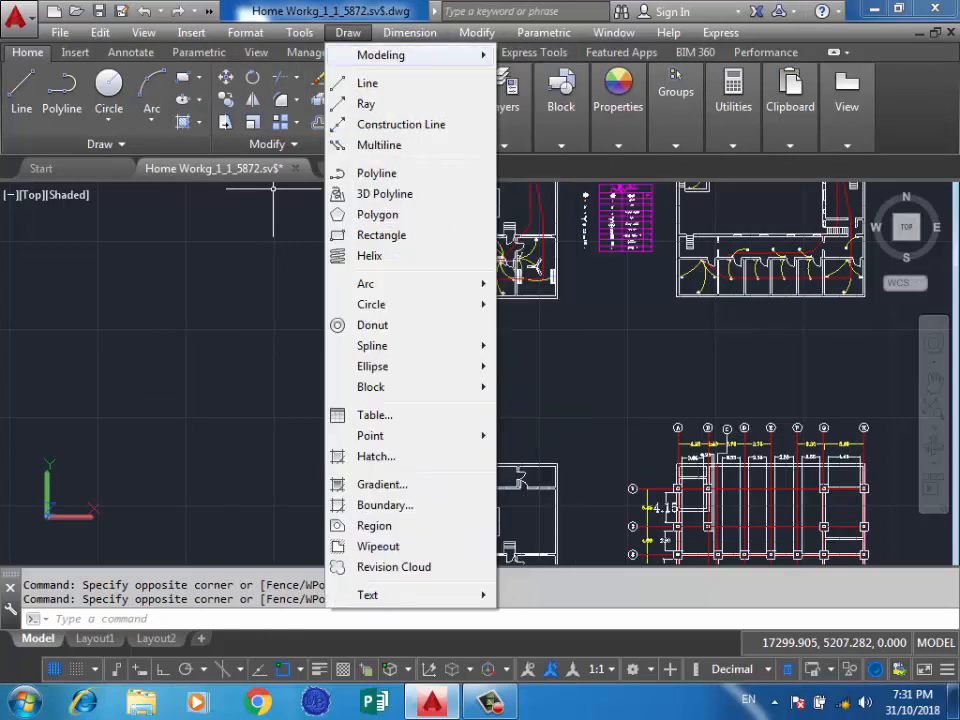
mouse_move(299, 32)
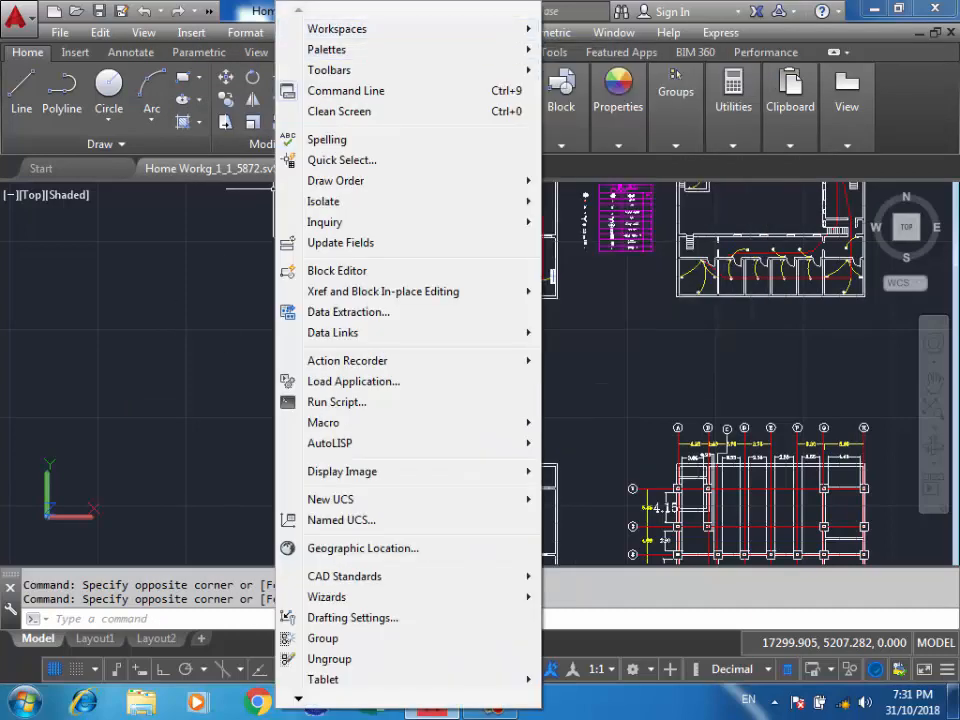
mouse_move(245, 32)
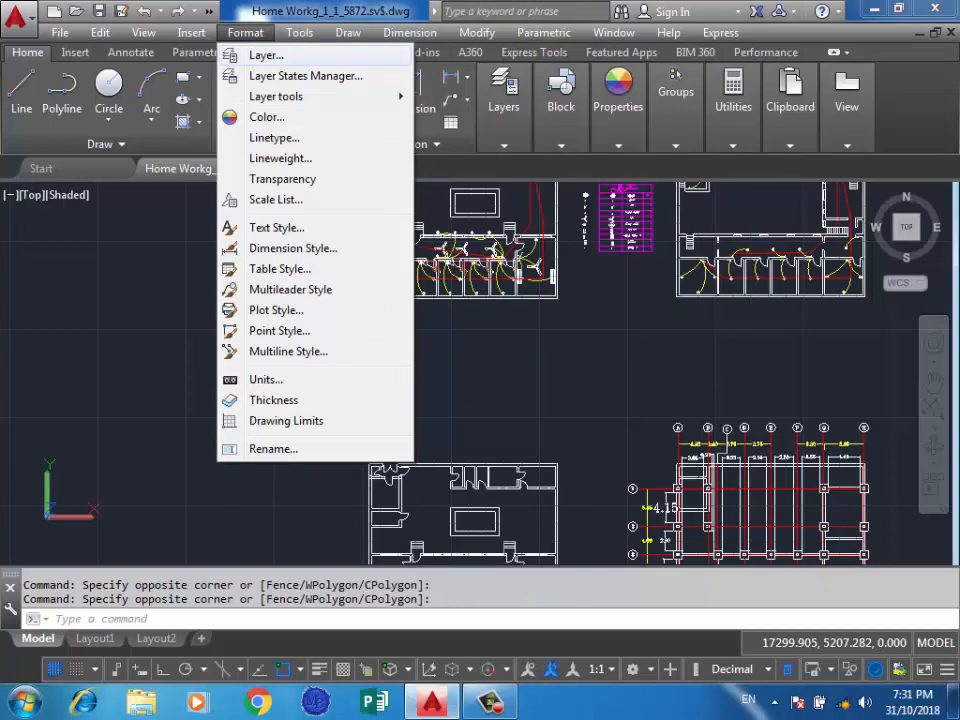
mouse_move(143, 32)
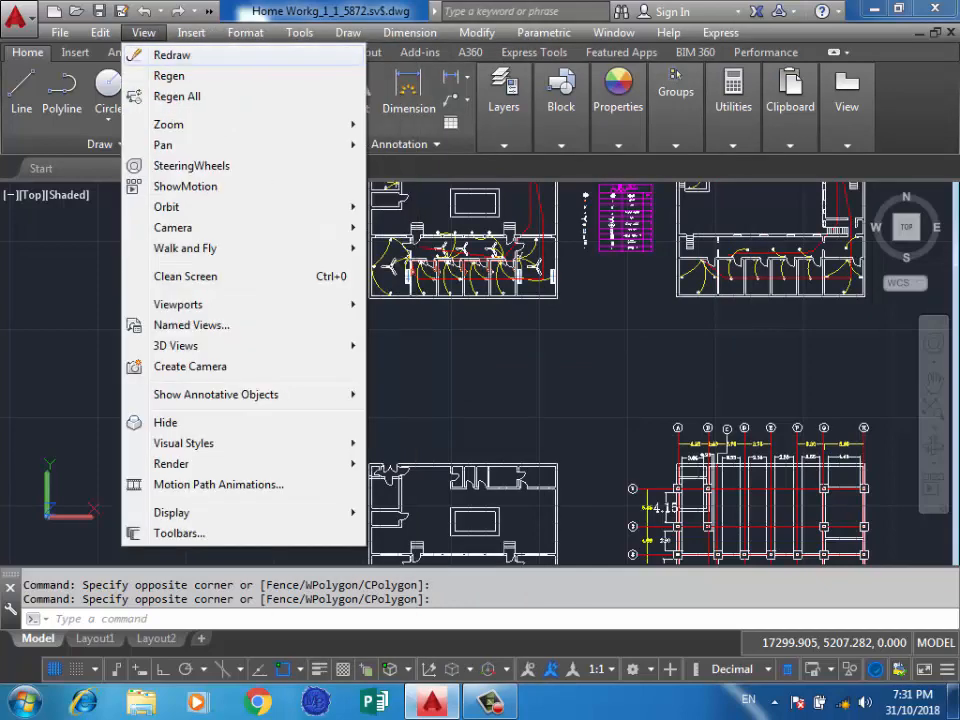
mouse_move(100, 32)
mouse_move(60, 32)
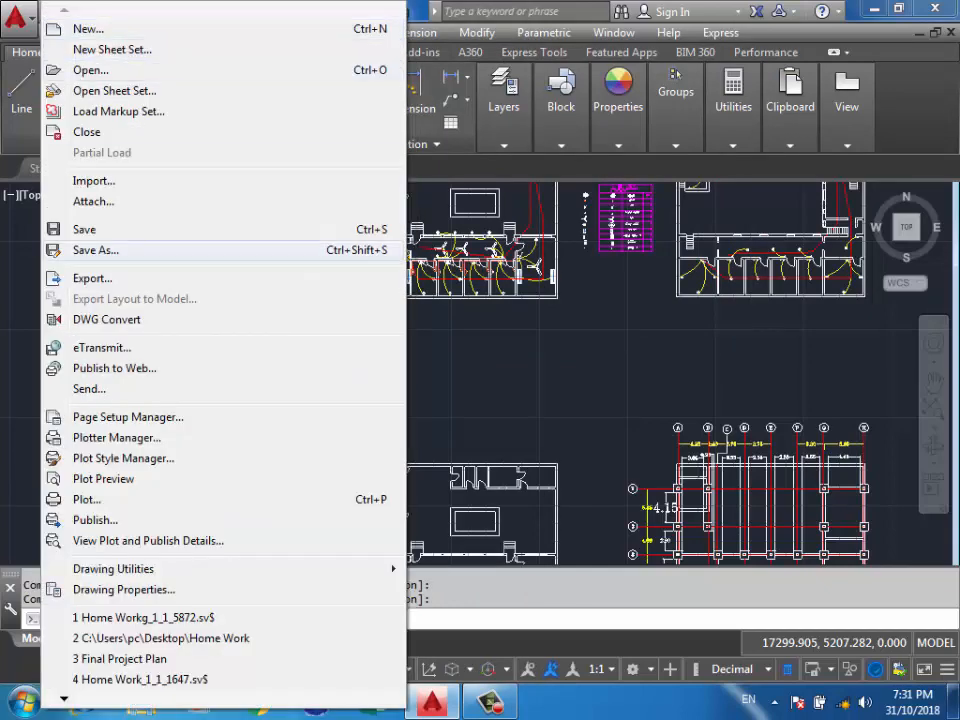
click(504, 372)
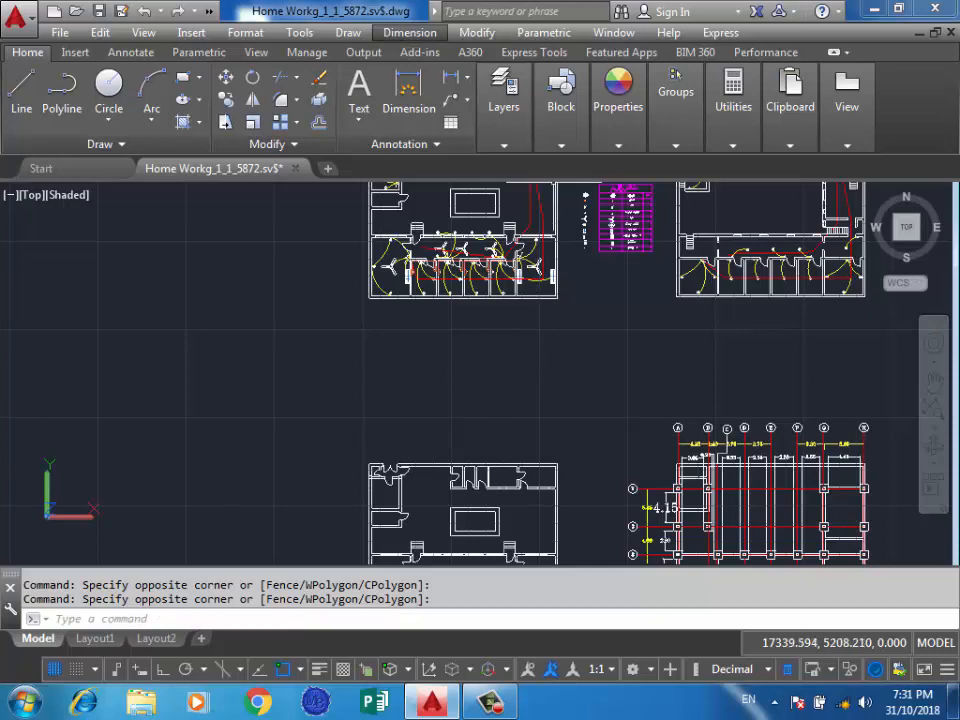
Open the full Properties palette with no objects selected.
click(477, 33)
click(477, 33)
click(477, 33)
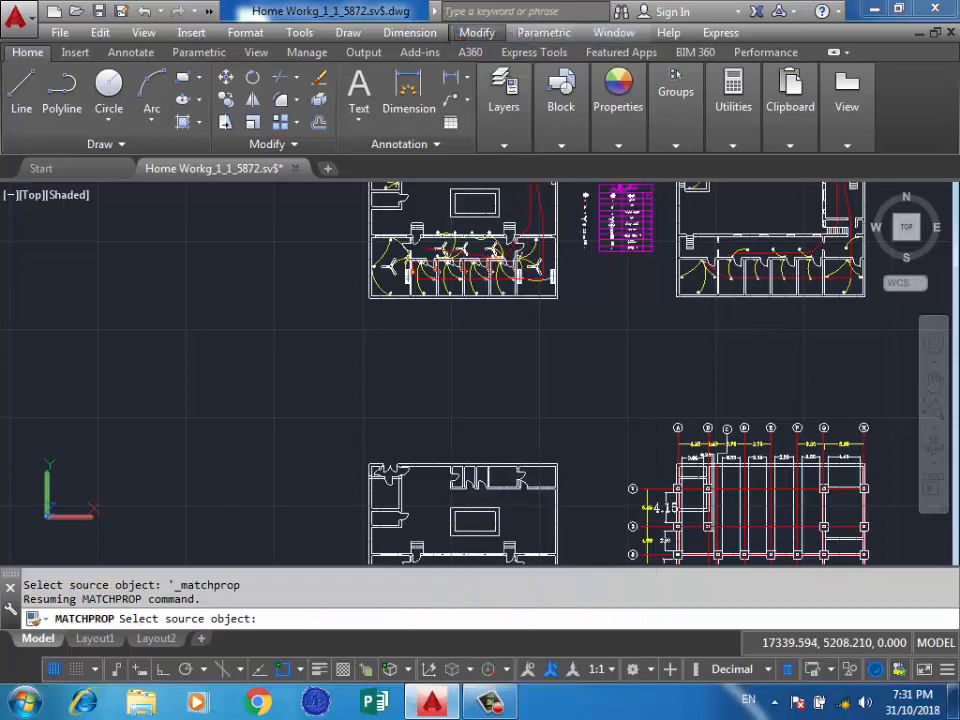
click(477, 33)
click(477, 33)
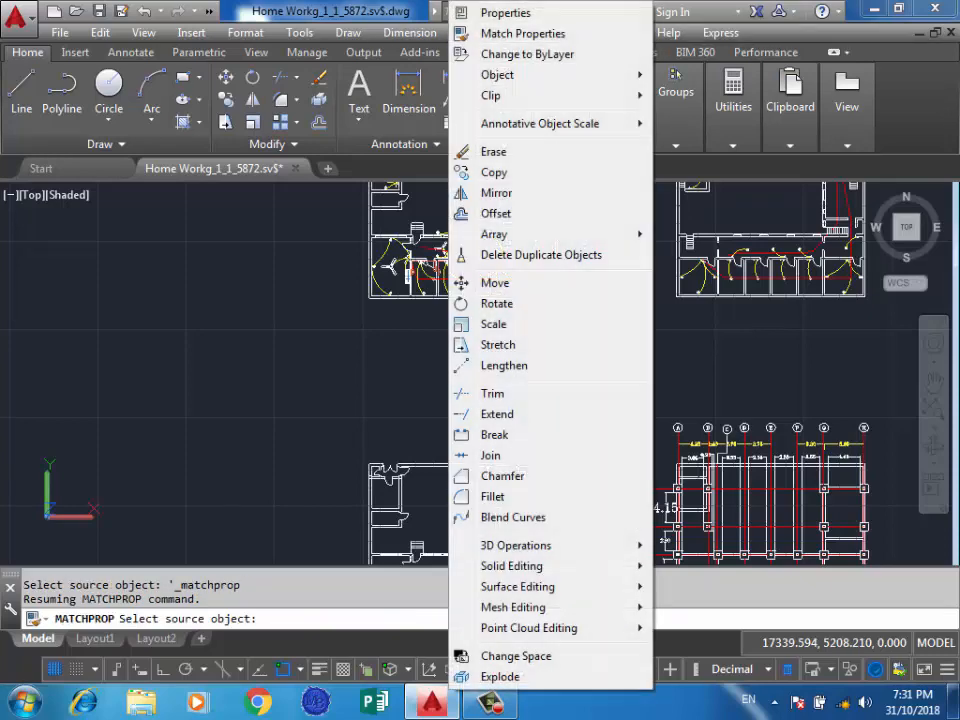
click(505, 13)
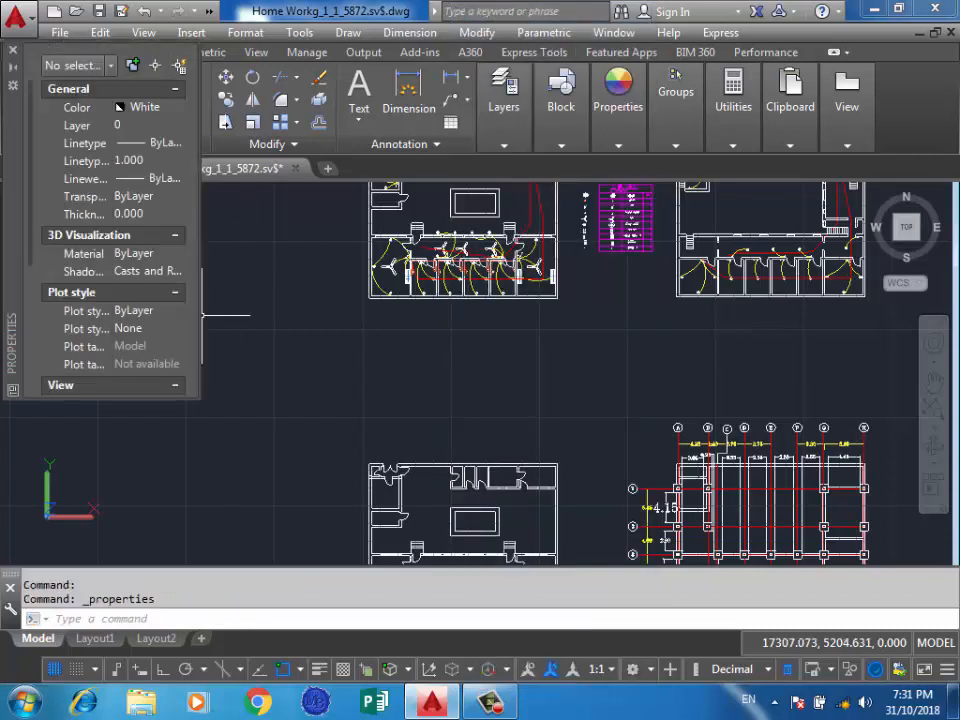
Resize the Properties palette so it is wide enough for full property names and reaches down to the Misc section.
click(285, 336)
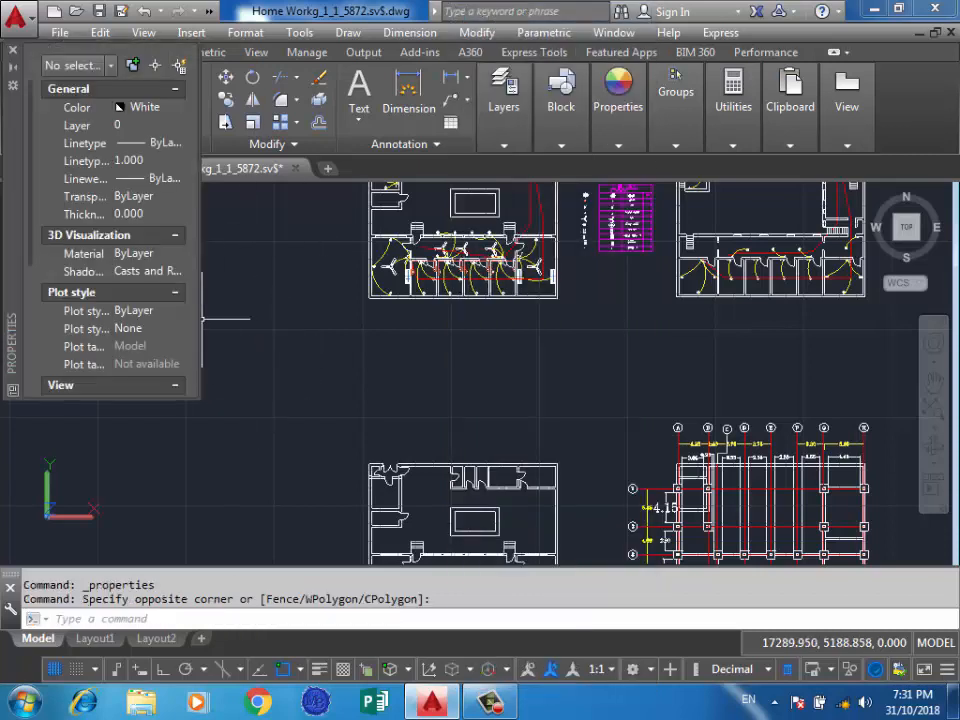
drag(200, 319, 160, 319)
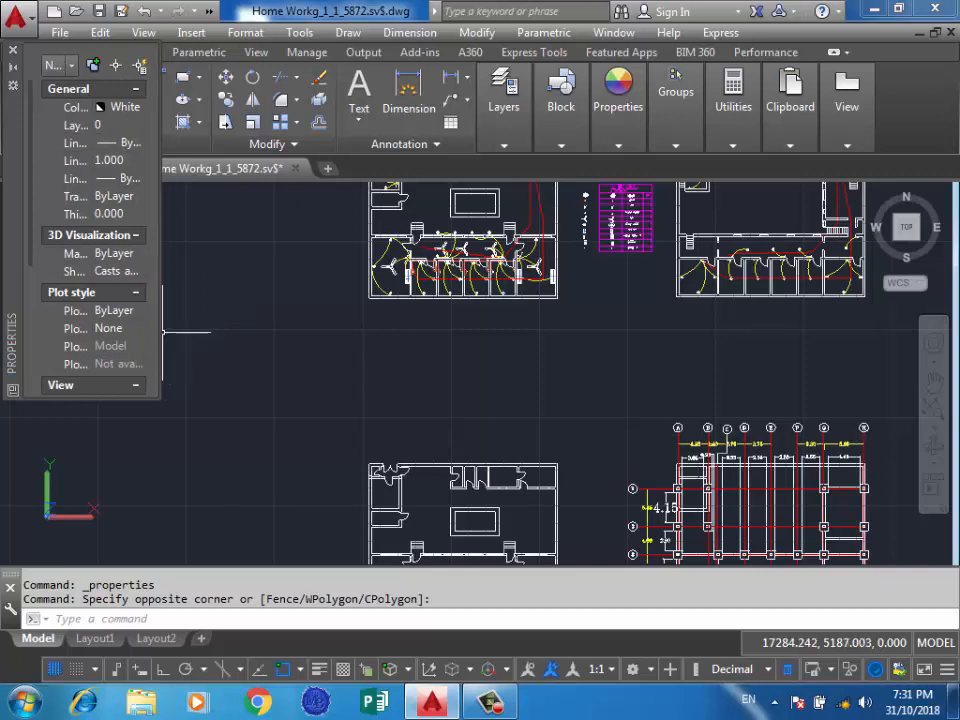
drag(162, 327, 260, 327)
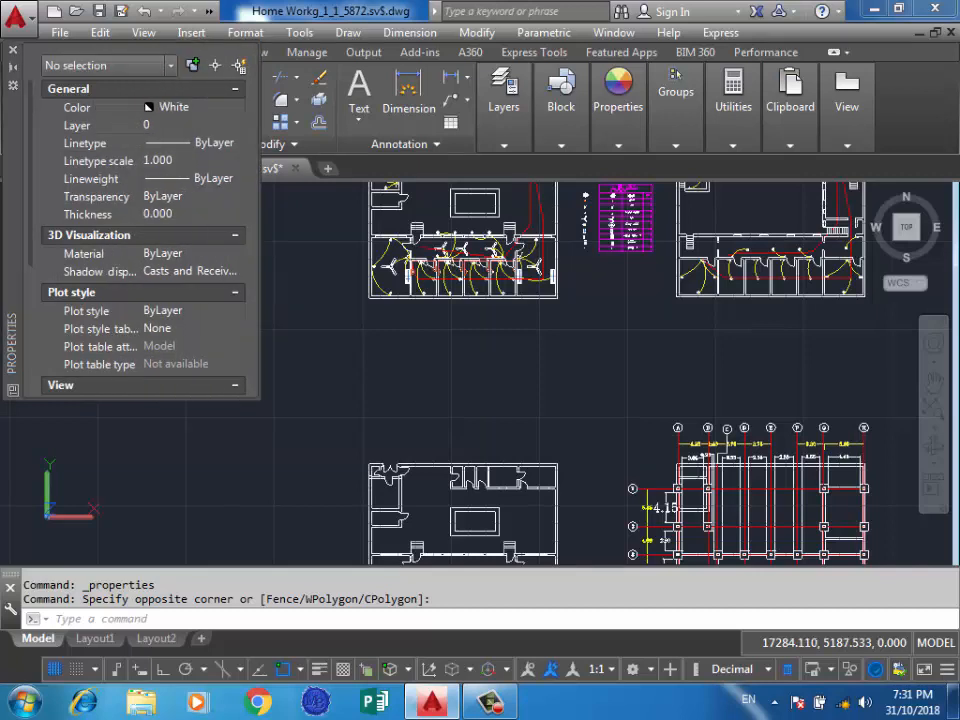
drag(175, 398, 175, 541)
Lock the floating and docked toolbars/panels and the floating and docked windows.
click(812, 669)
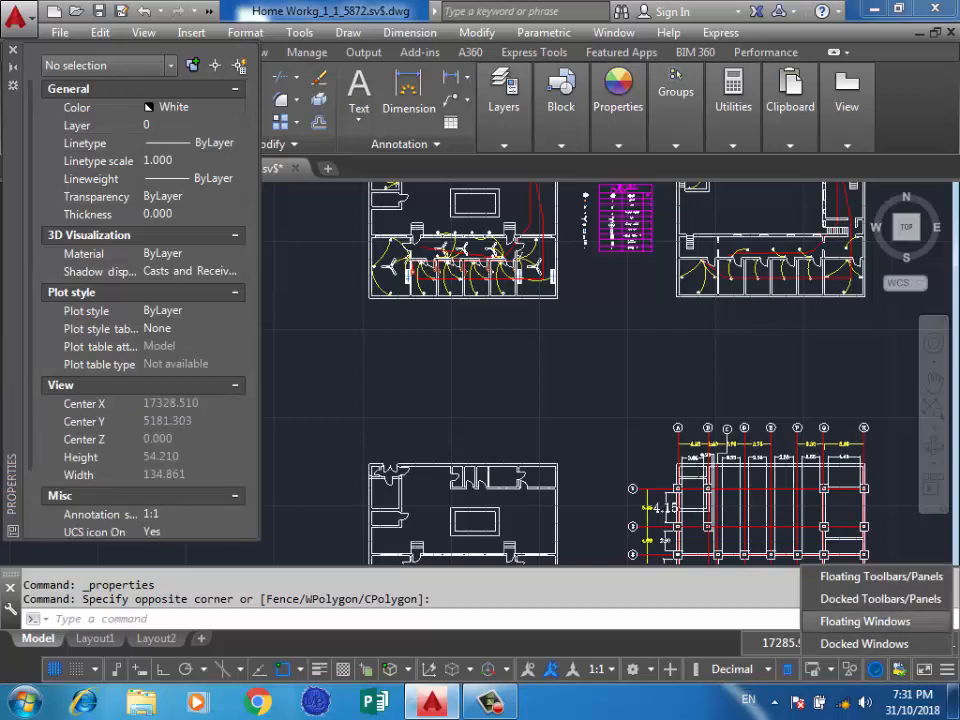
click(880, 598)
click(865, 621)
click(865, 643)
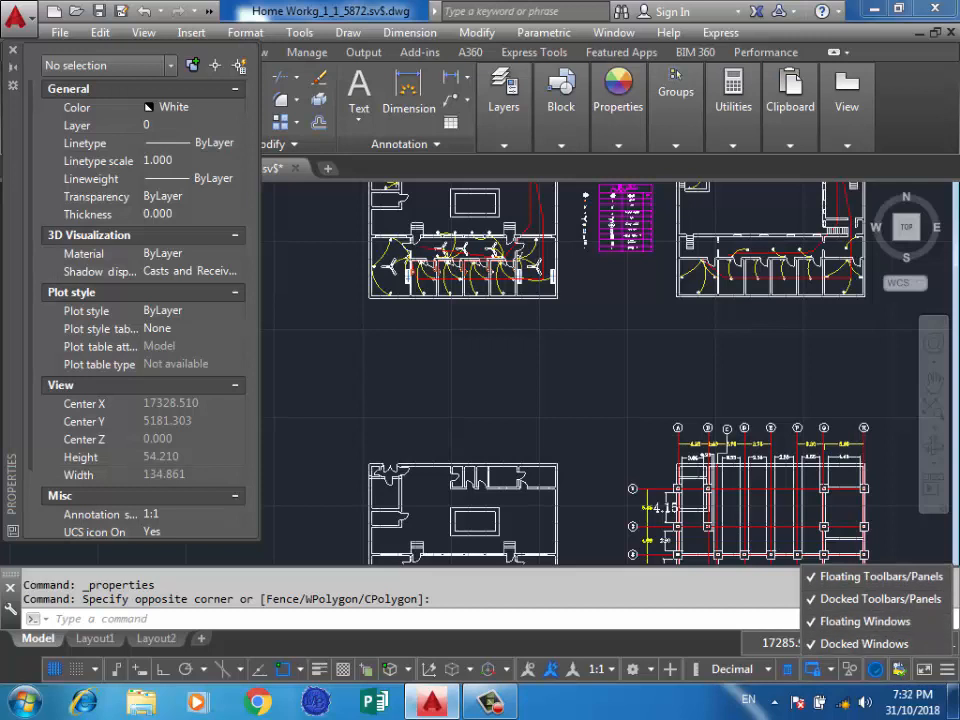
click(312, 349)
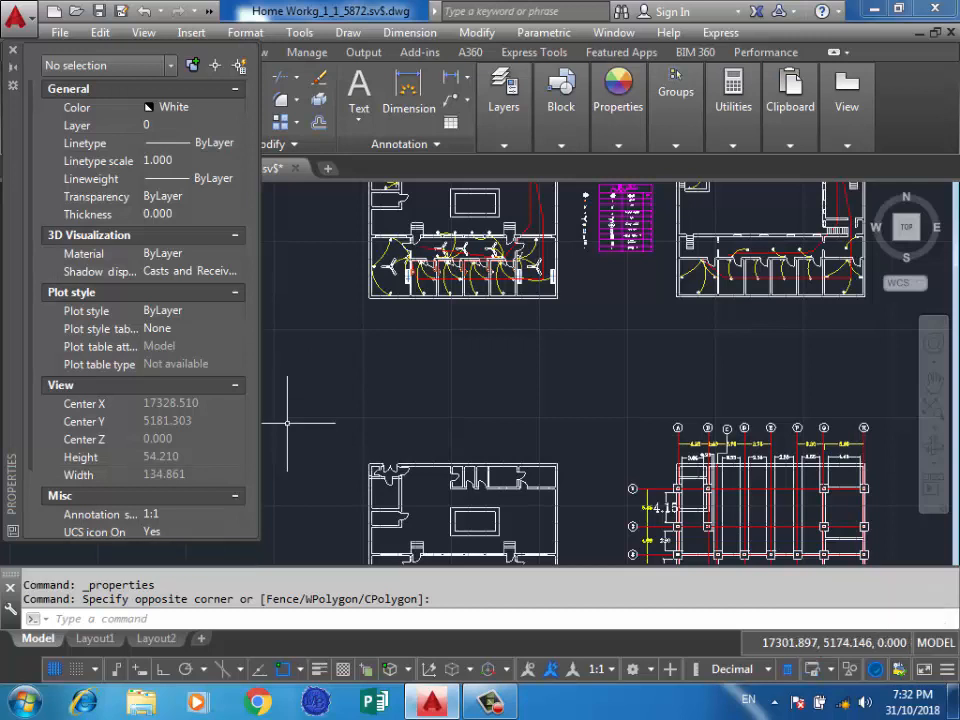
Narrow the Properties palette and apply the interface lock to all four floating and docked element types.
drag(262, 336, 210, 353)
click(830, 670)
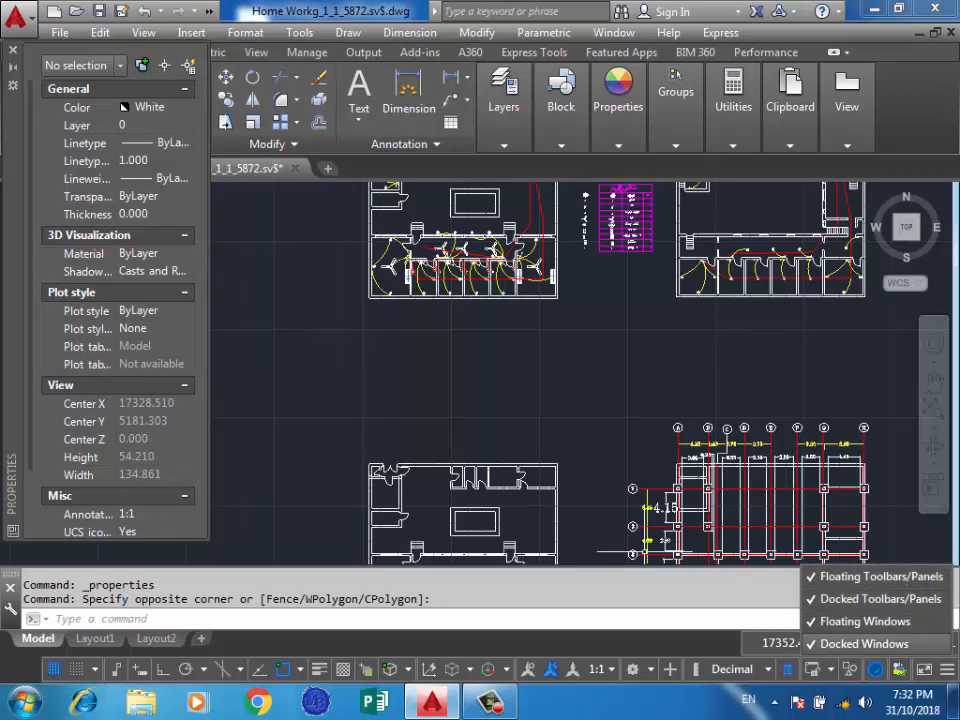
click(481, 353)
click(345, 386)
click(265, 448)
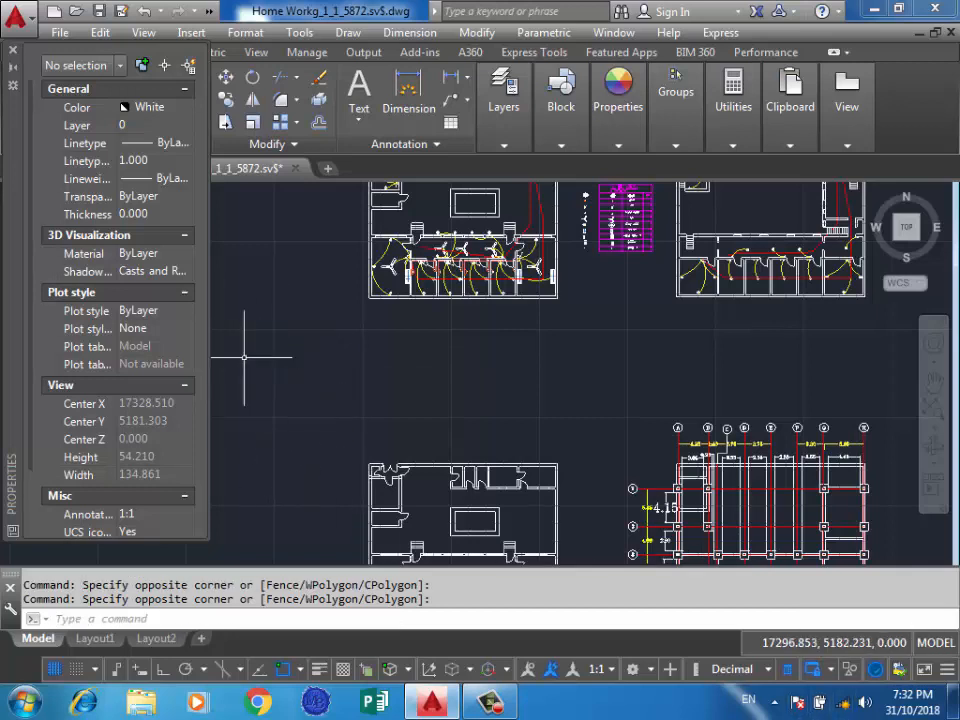
Close the Properties palette and end the empty selection windows in the drawing area.
click(481, 516)
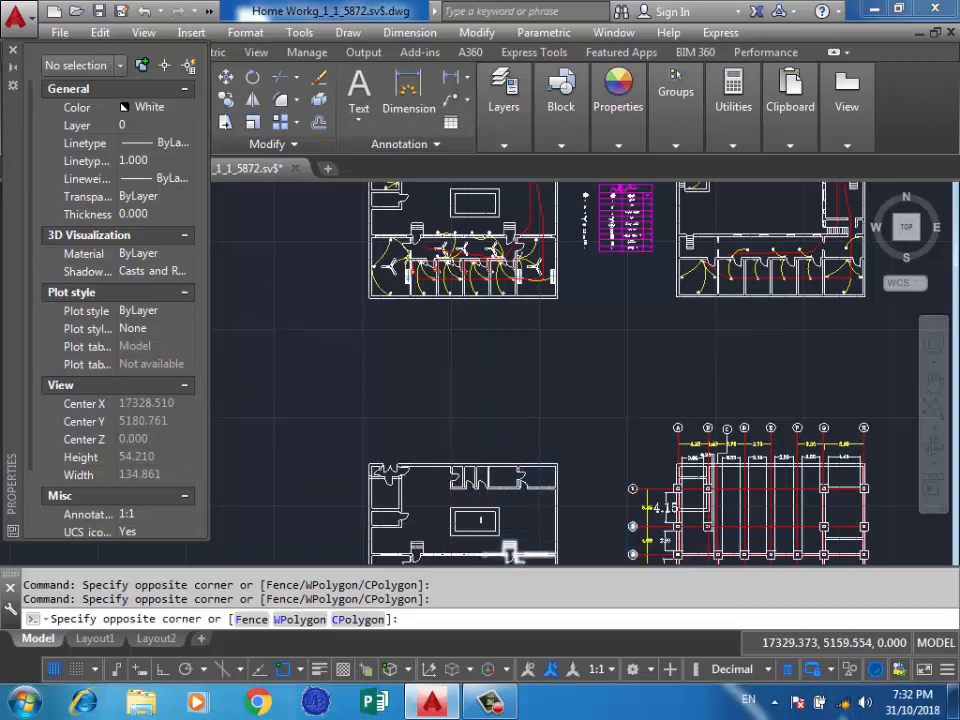
click(489, 523)
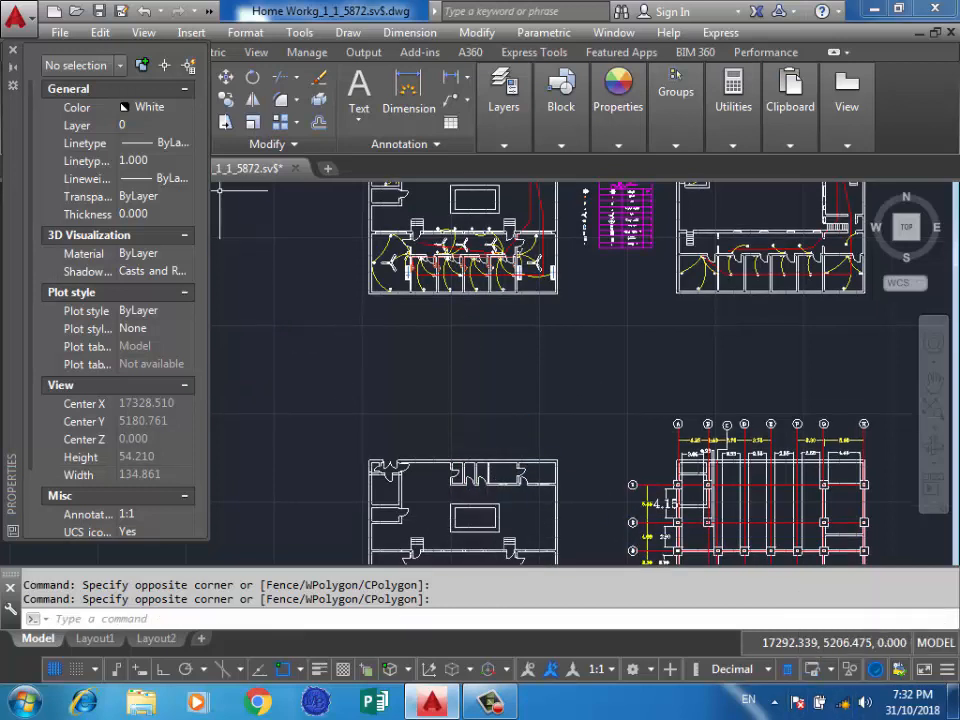
click(272, 248)
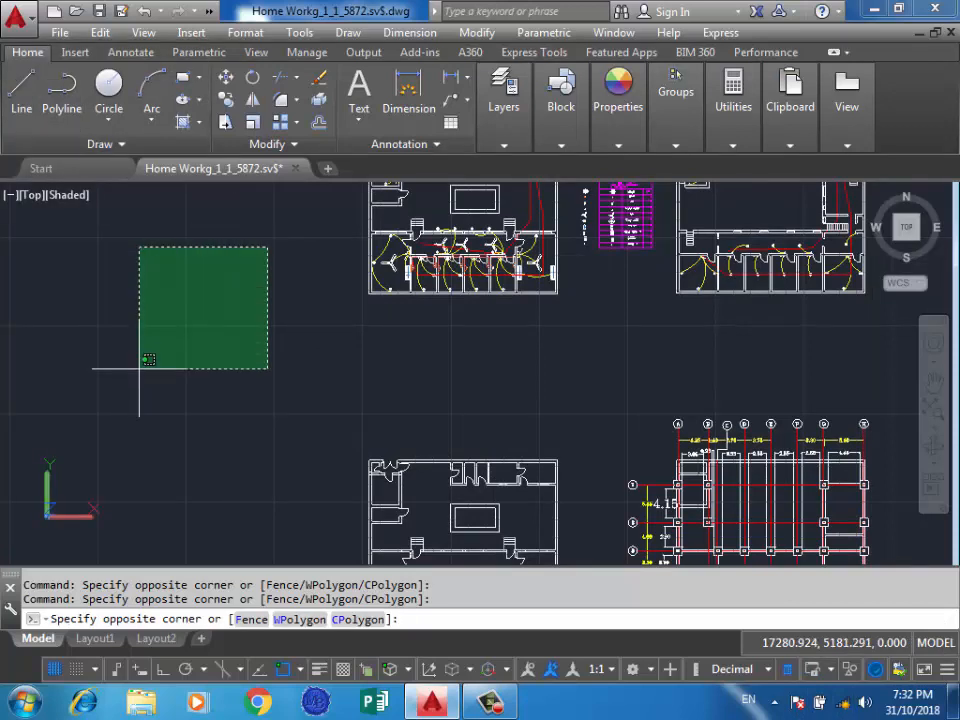
click(145, 354)
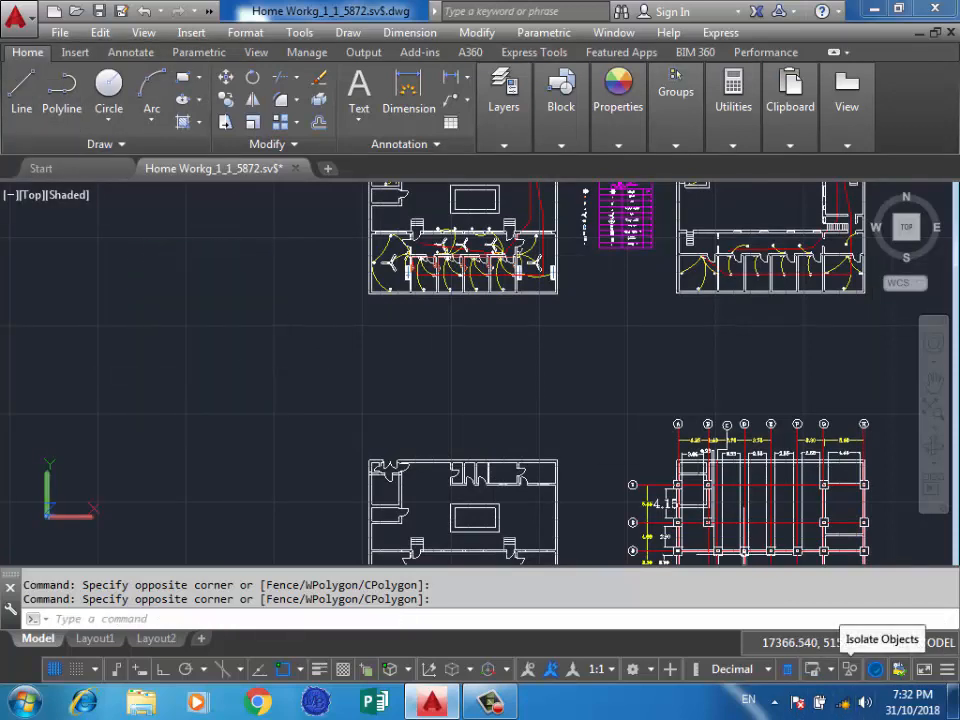
View the Isolate options available for the drawing with nothing selected, and dismiss them.
click(330, 326)
click(190, 356)
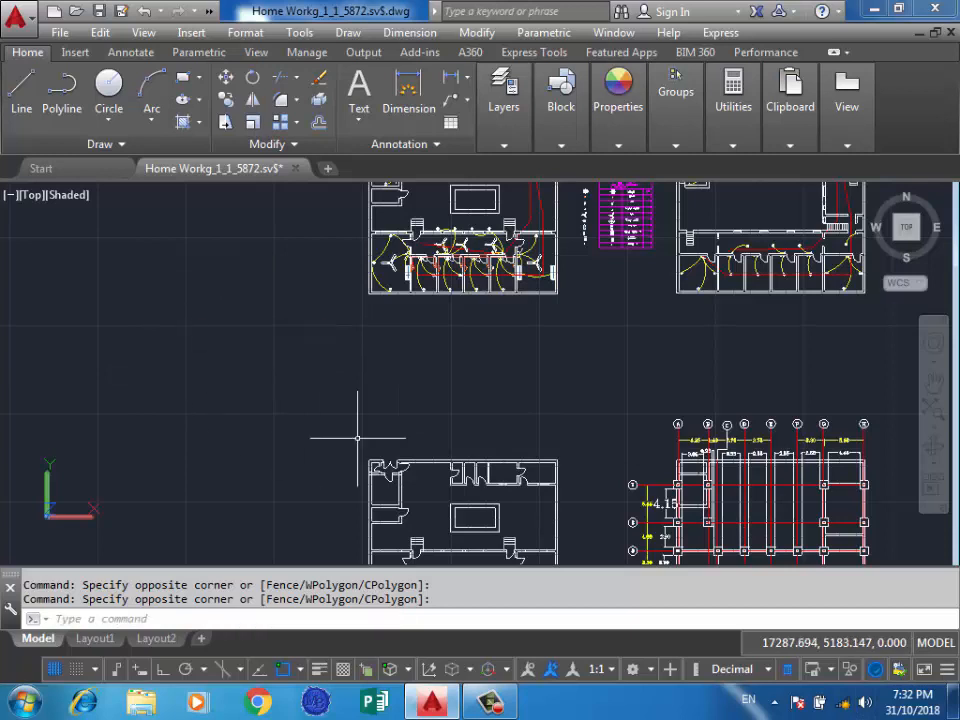
right_click(212, 296)
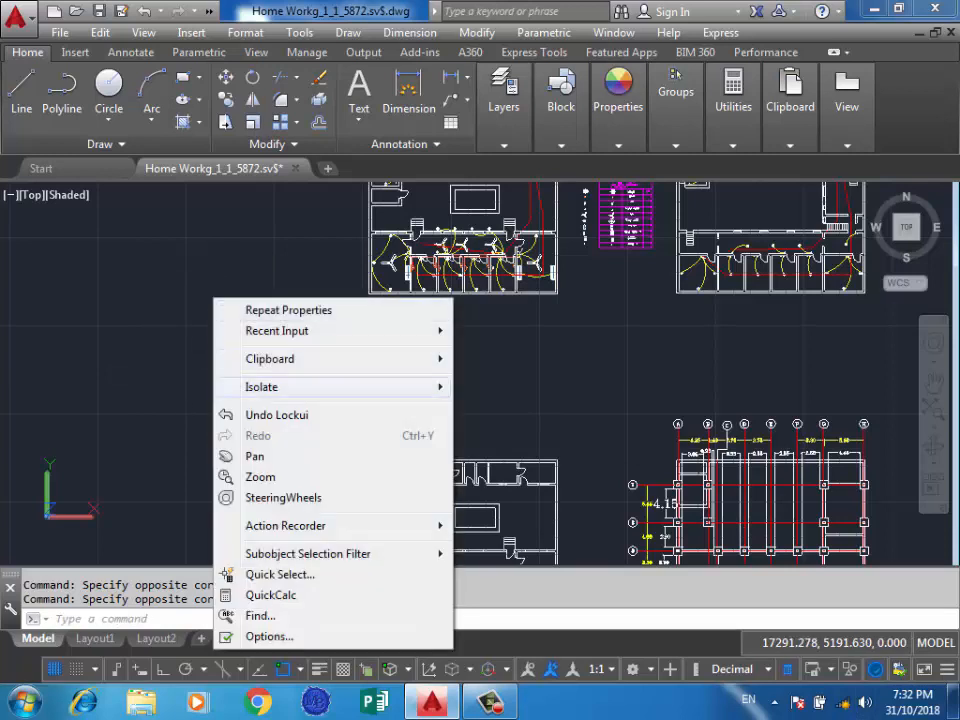
mouse_move(300, 387)
click(574, 320)
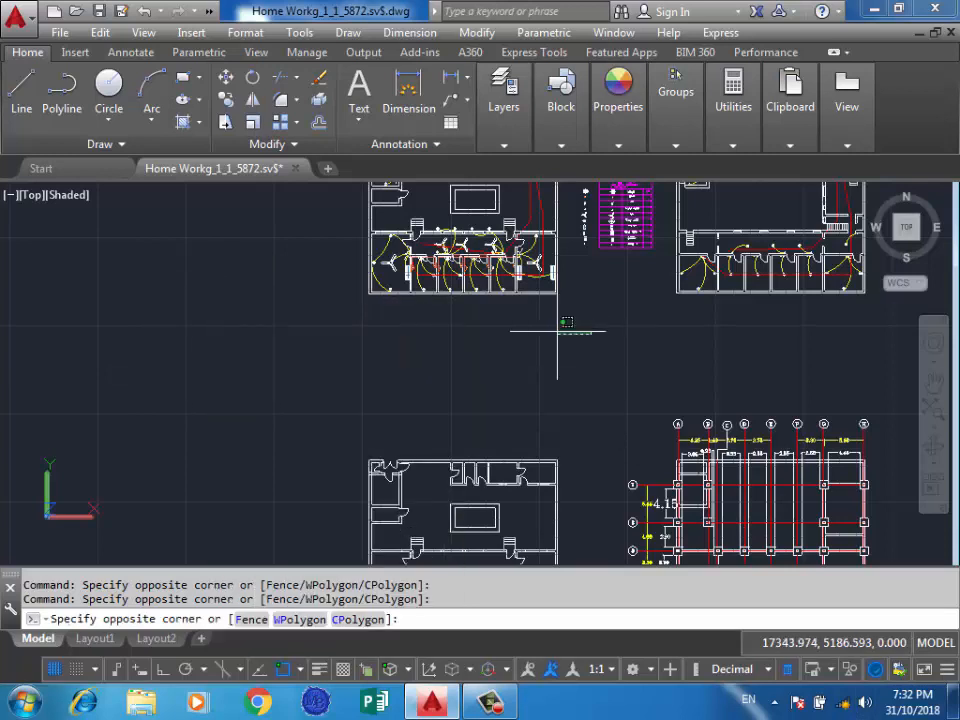
click(540, 336)
Select the Front Elevation title above the elevation drawing and turn off Quick Properties.
scroll(425, 437, down, 2)
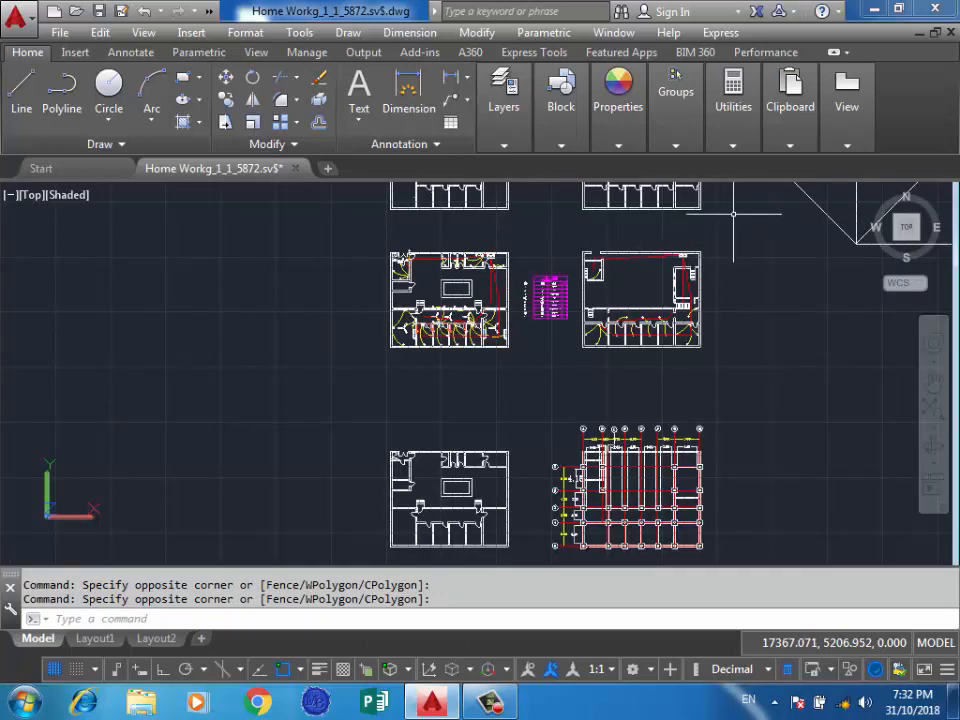
scroll(432, 452, down, 2)
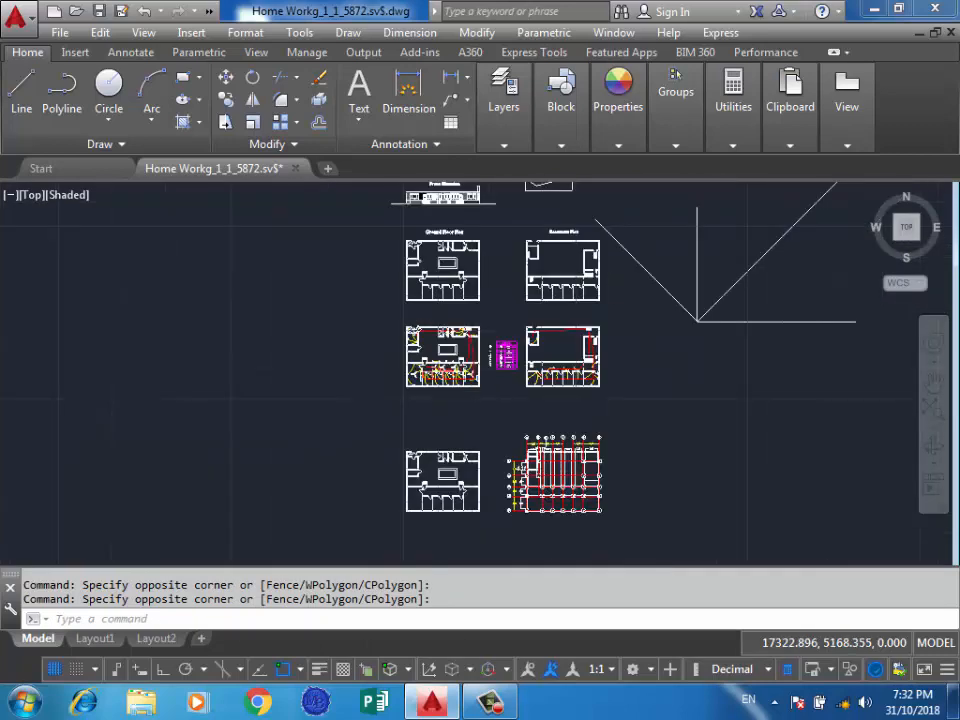
scroll(433, 453, down, 4)
scroll(259, 238, up, 3)
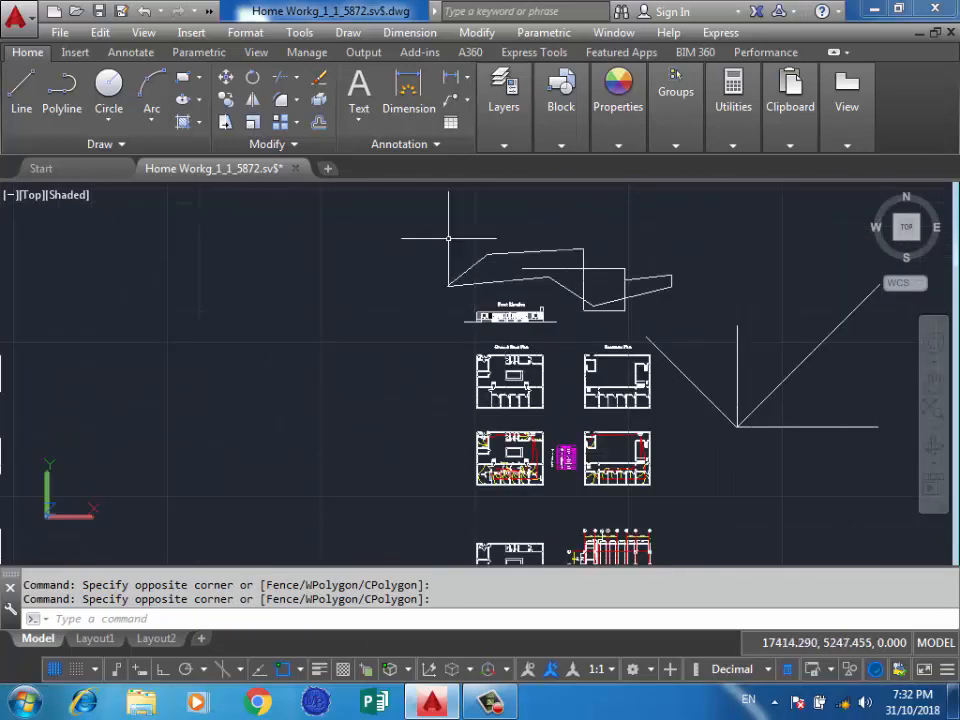
scroll(511, 300, up, 6)
click(560, 287)
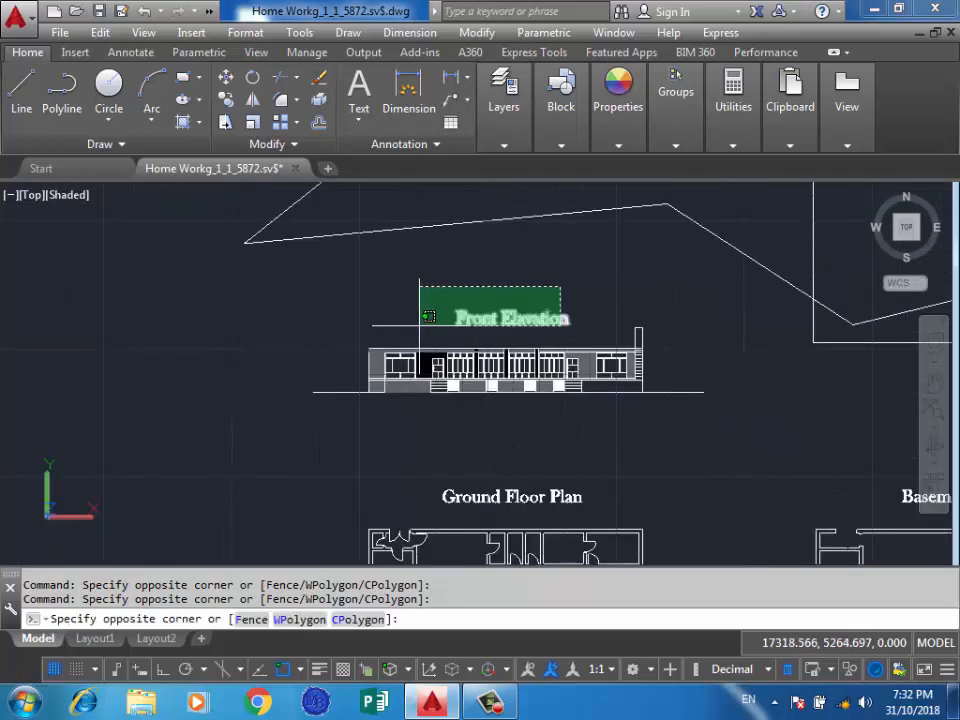
click(428, 316)
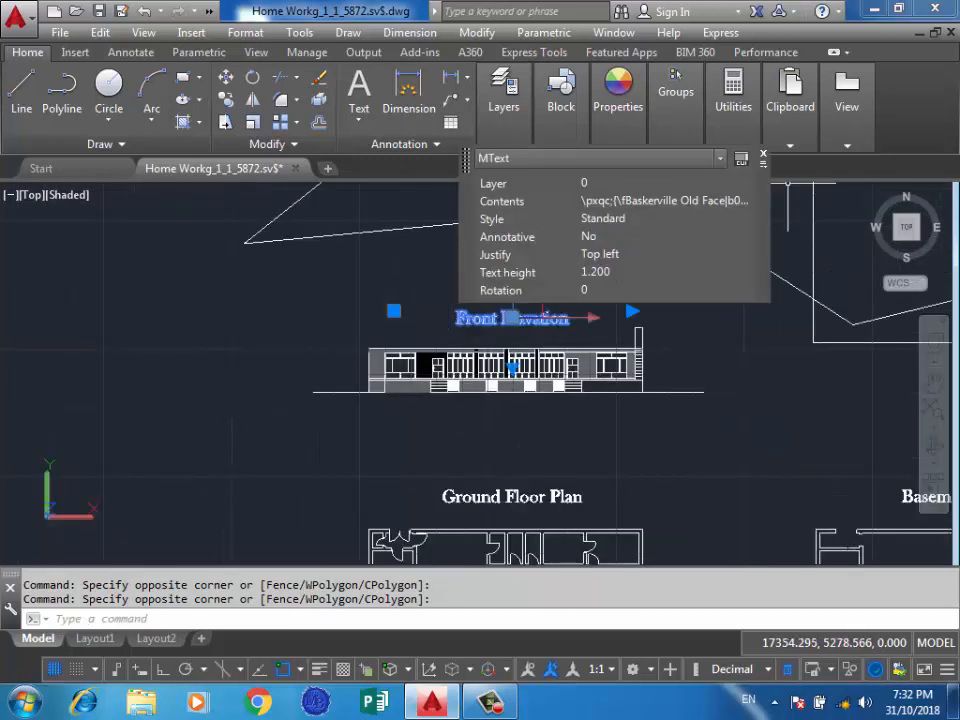
key(ctrl+shift+p)
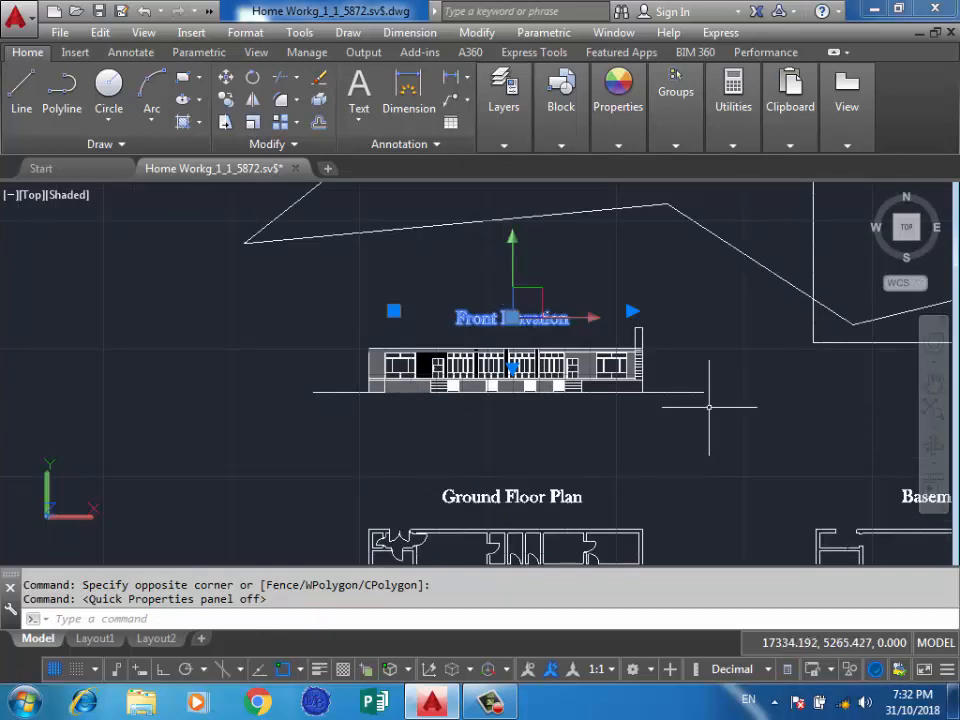
Isolate the selected Front Elavation title so everything else is hidden, and end the object isolation.
click(875, 669)
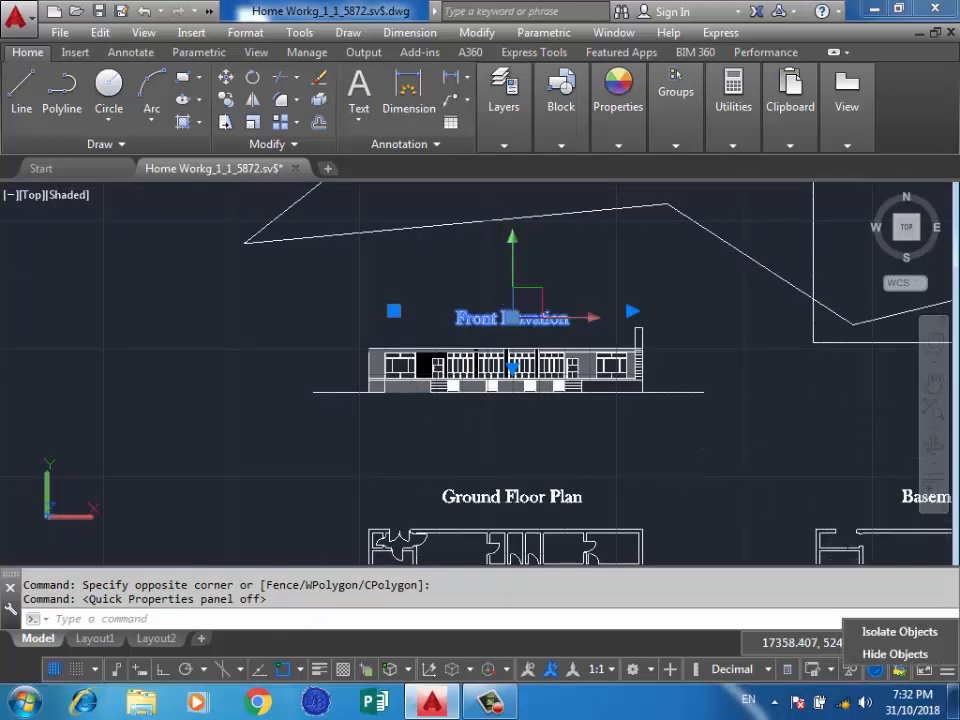
click(899, 632)
click(850, 670)
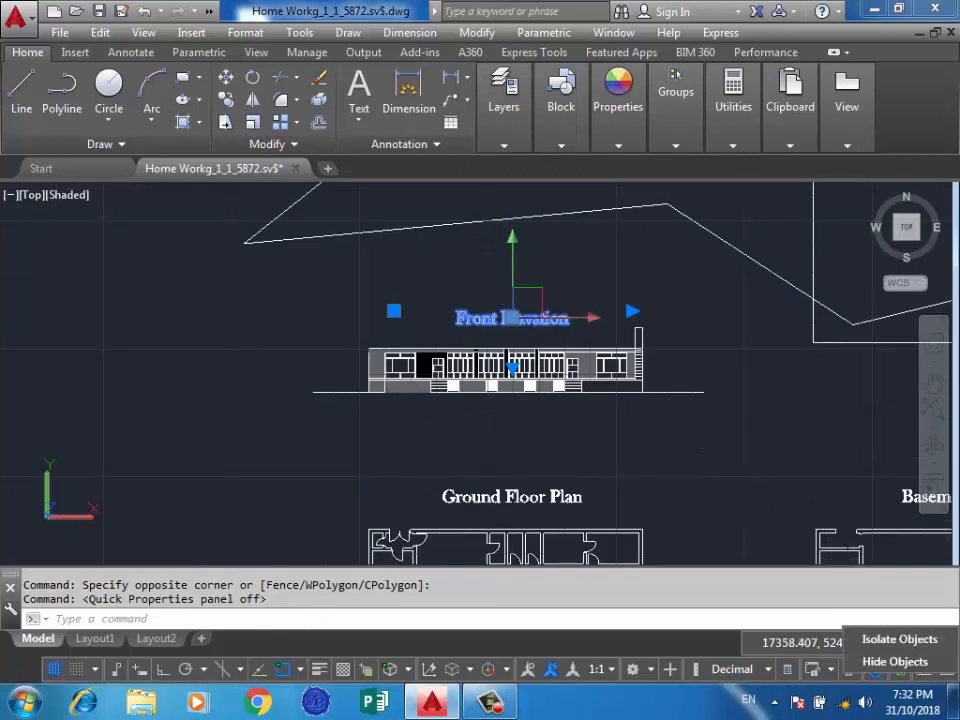
click(899, 639)
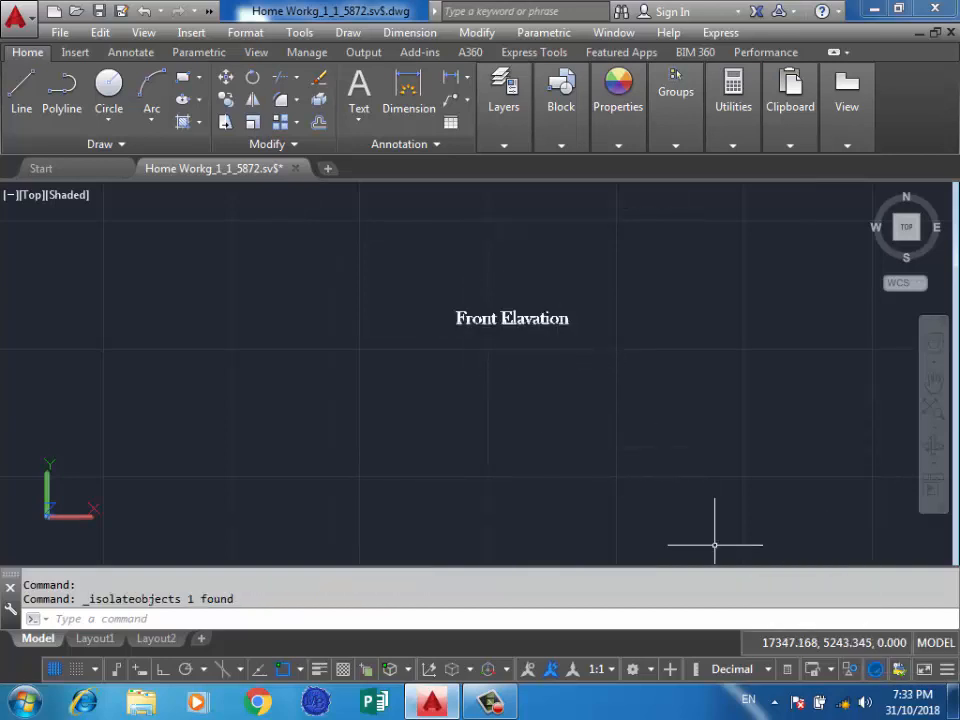
click(876, 670)
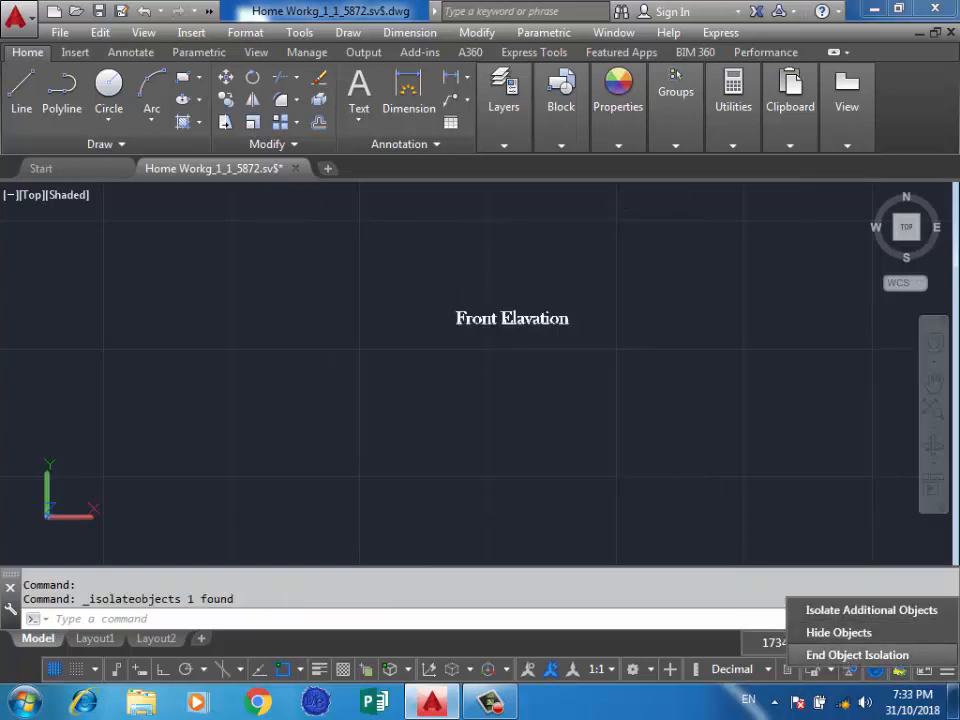
click(858, 655)
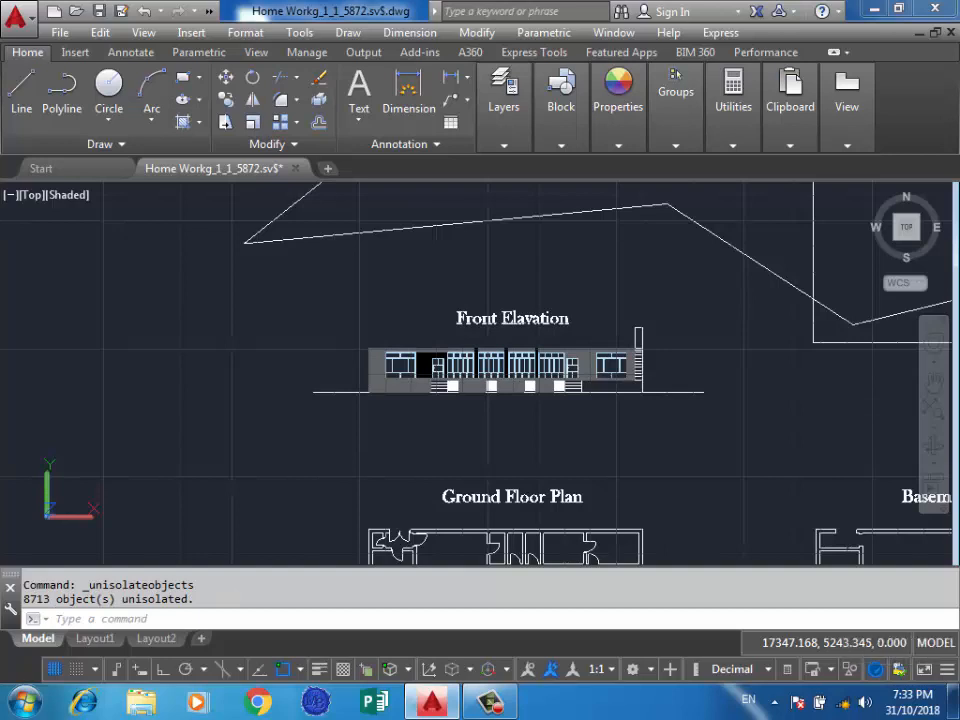
Select the Front Elavation title, hide it from the drawing, and undo the hiding.
click(512, 318)
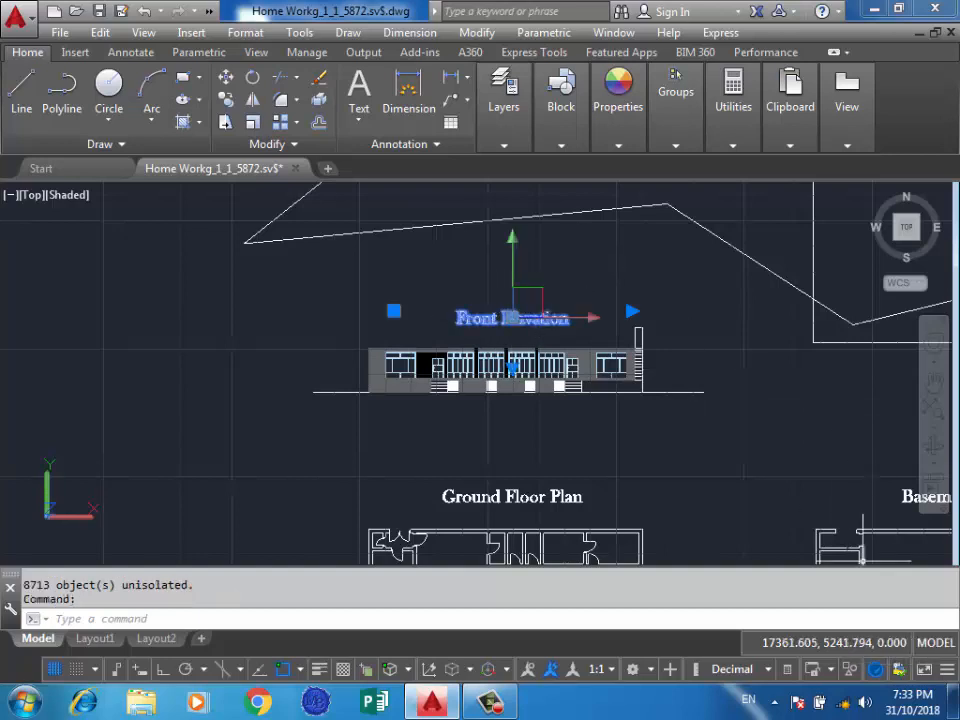
click(876, 669)
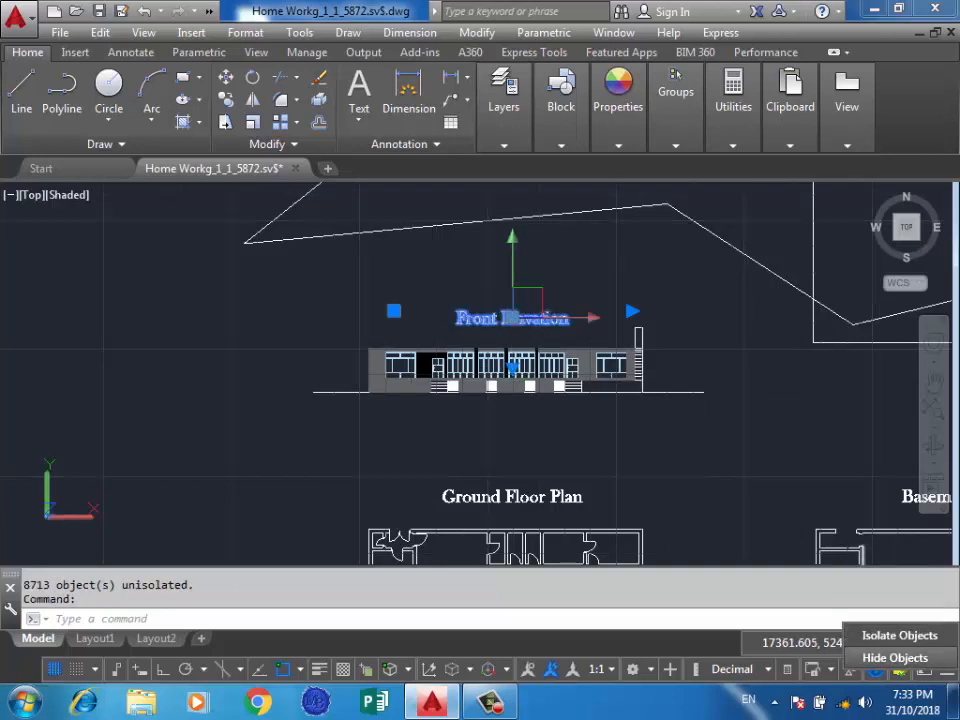
click(895, 657)
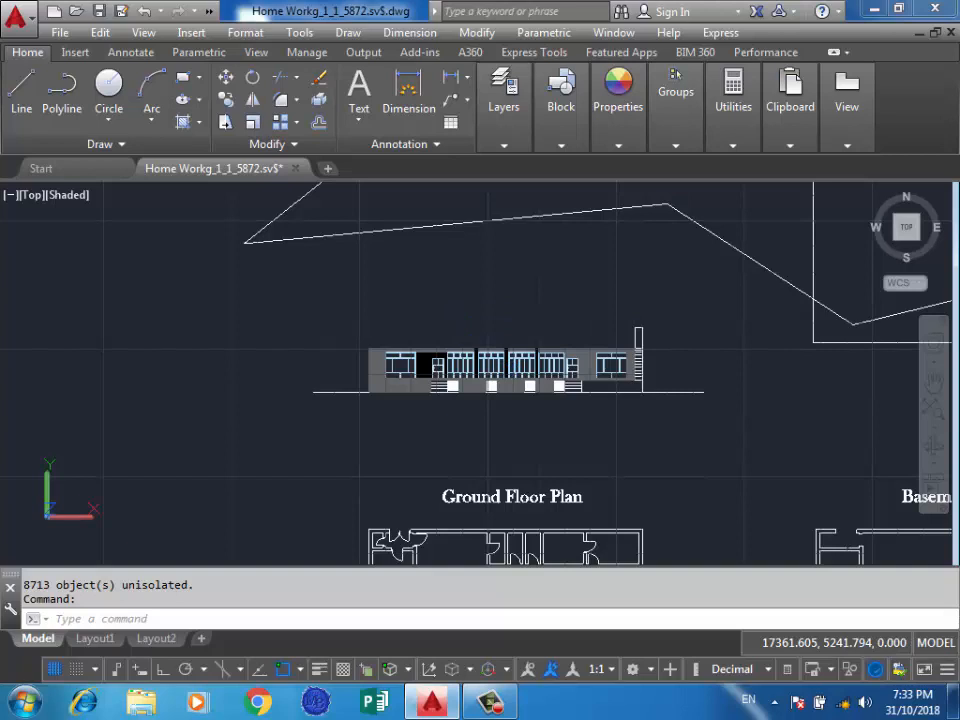
key(ctrl+z)
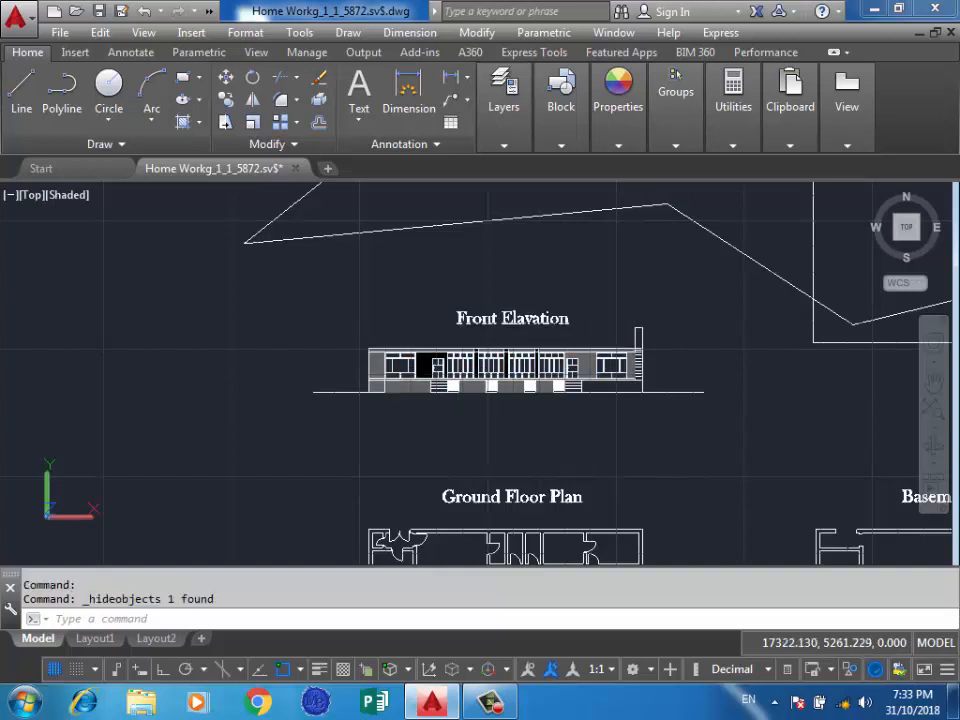
Select the Front Elavation title, relocate its move gizmo to an empty spot above the text, and clear the selection.
click(536, 297)
click(512, 314)
right_click(512, 318)
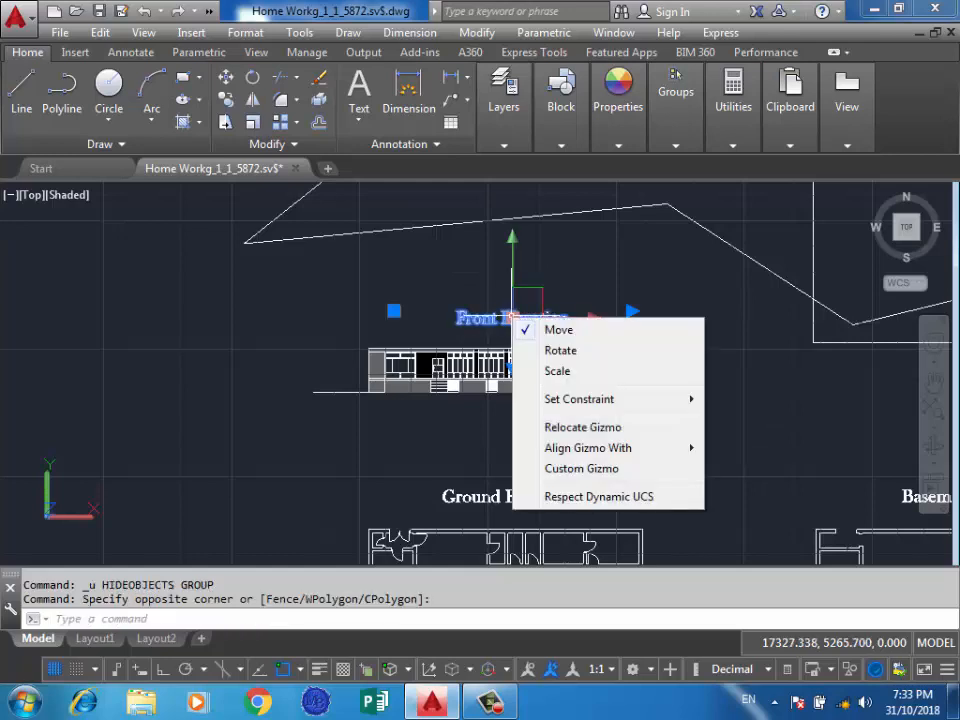
right_click(478, 317)
click(549, 427)
click(435, 266)
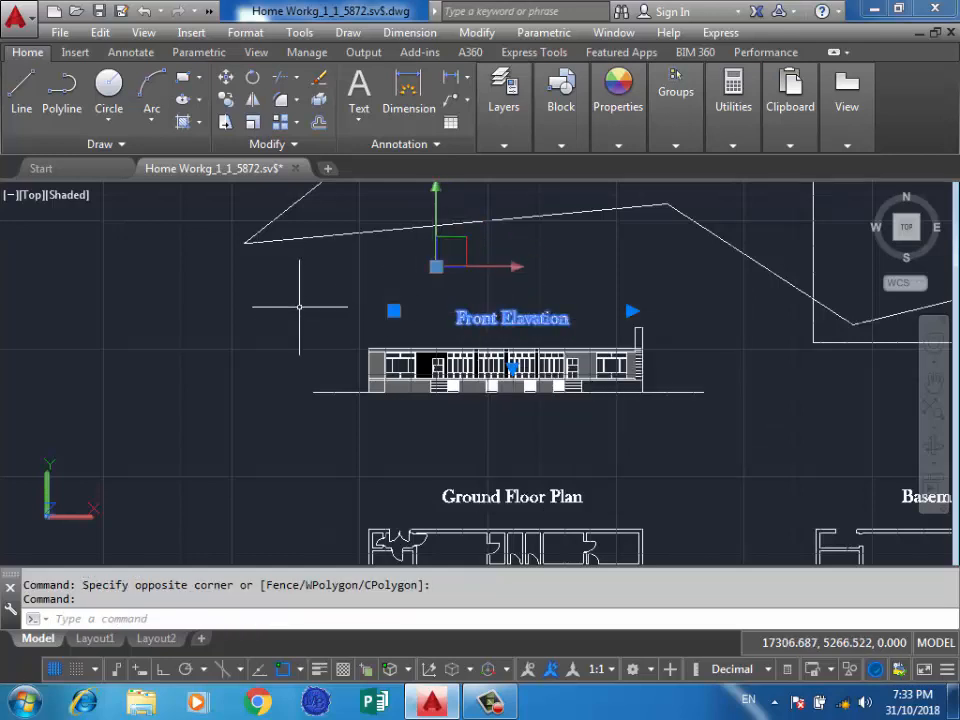
key(Escape)
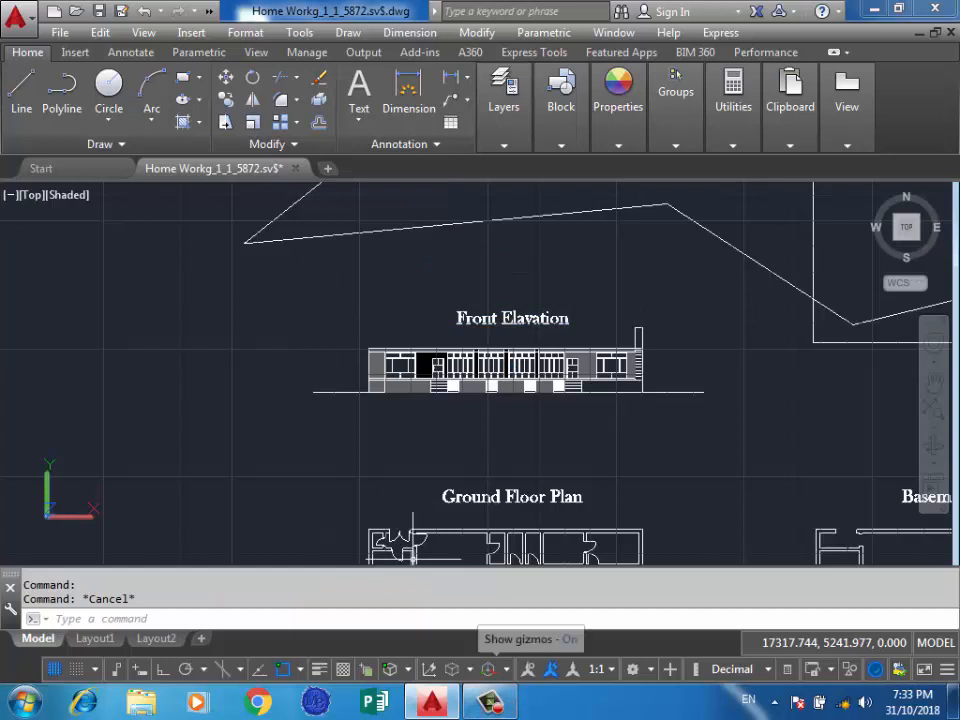
Hide the Front Elavation title above the elevation drawing using the object's own Isolate options.
right_click(512, 320)
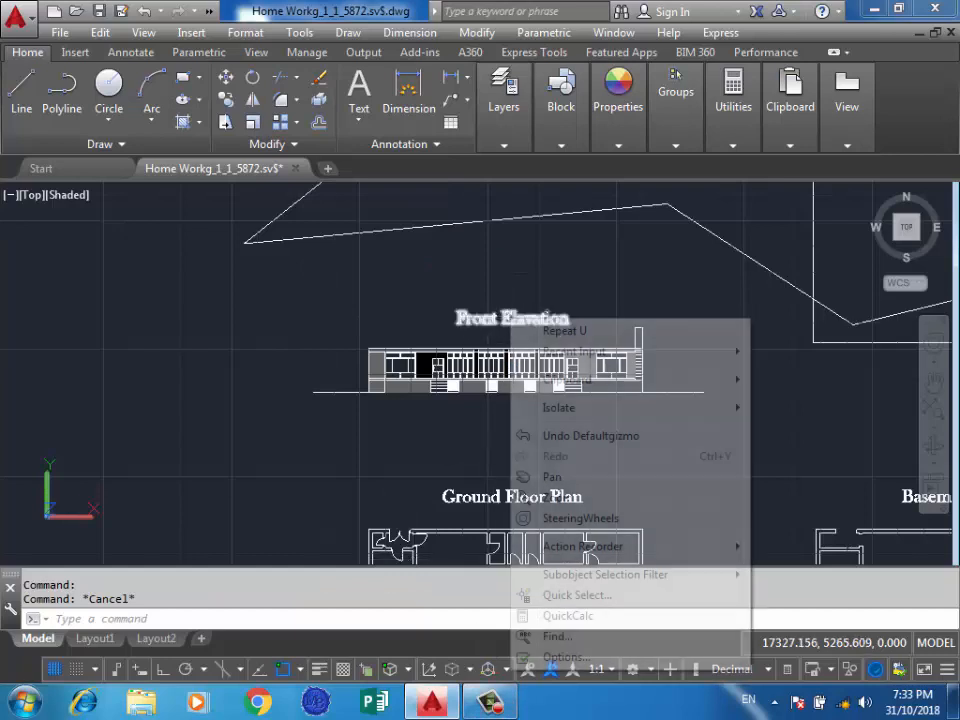
click(512, 320)
right_click(521, 366)
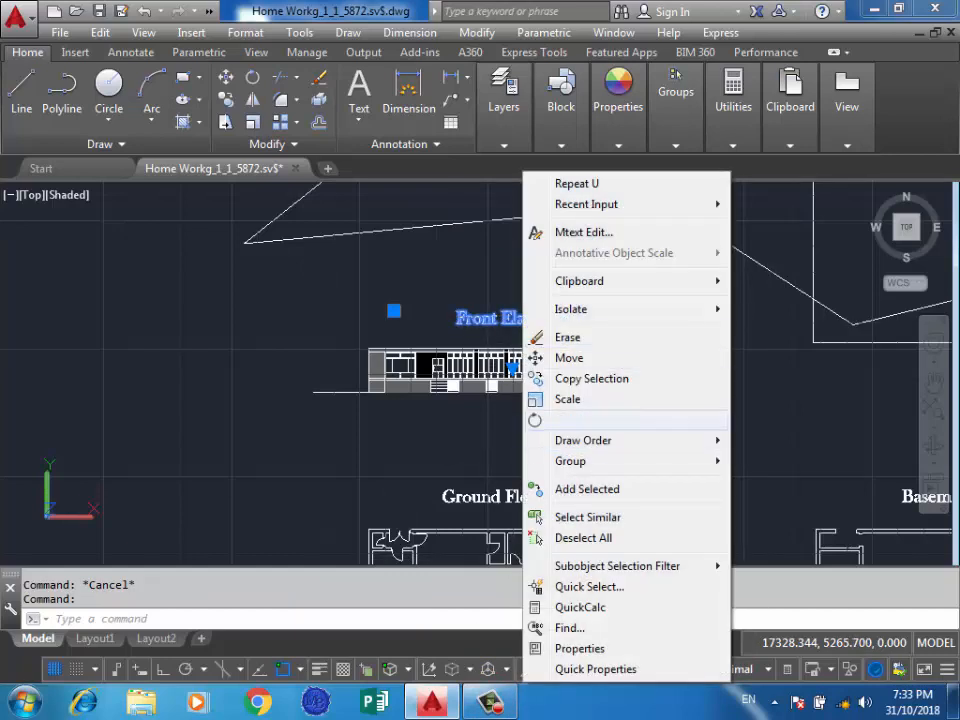
mouse_move(600, 309)
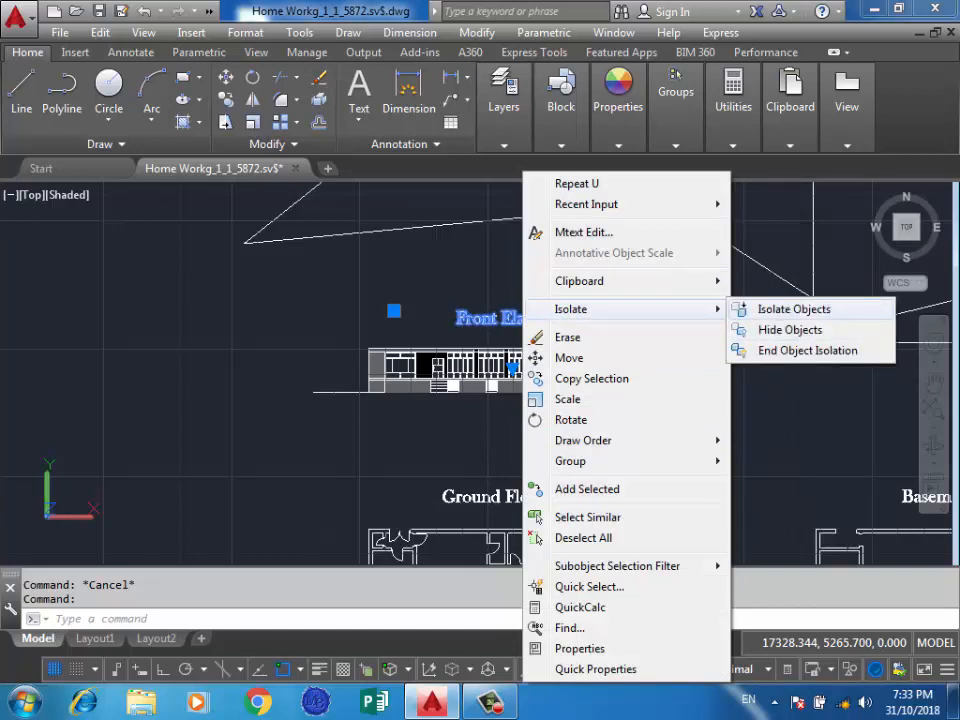
click(790, 330)
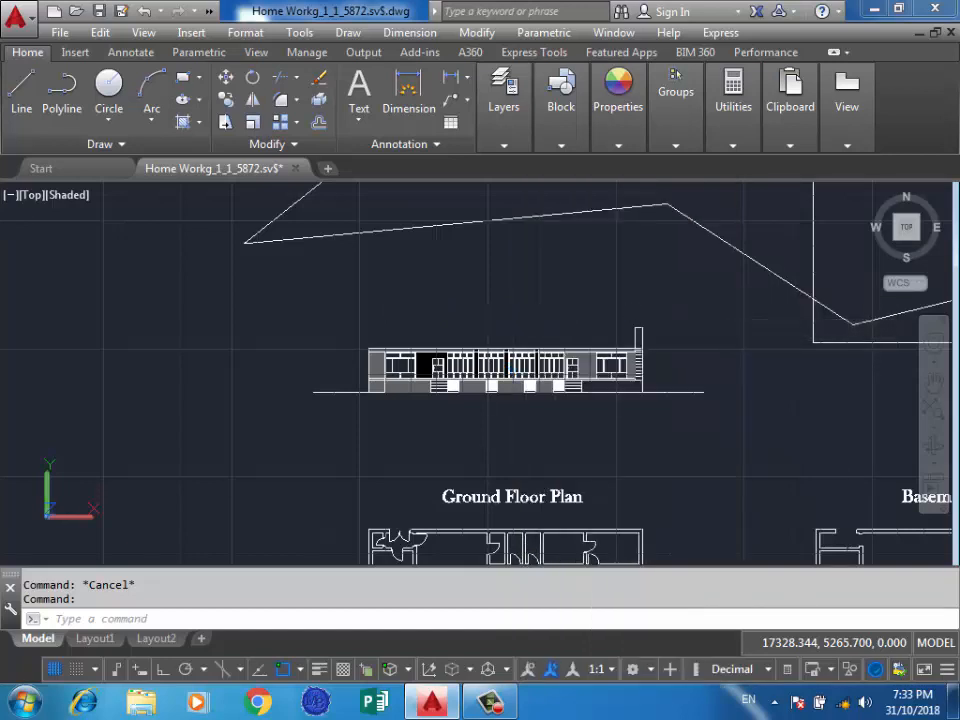
click(768, 332)
key(ctrl+z)
End the object isolation from the drawing area to bring back the hidden title, and clear any remaining selection.
click(322, 291)
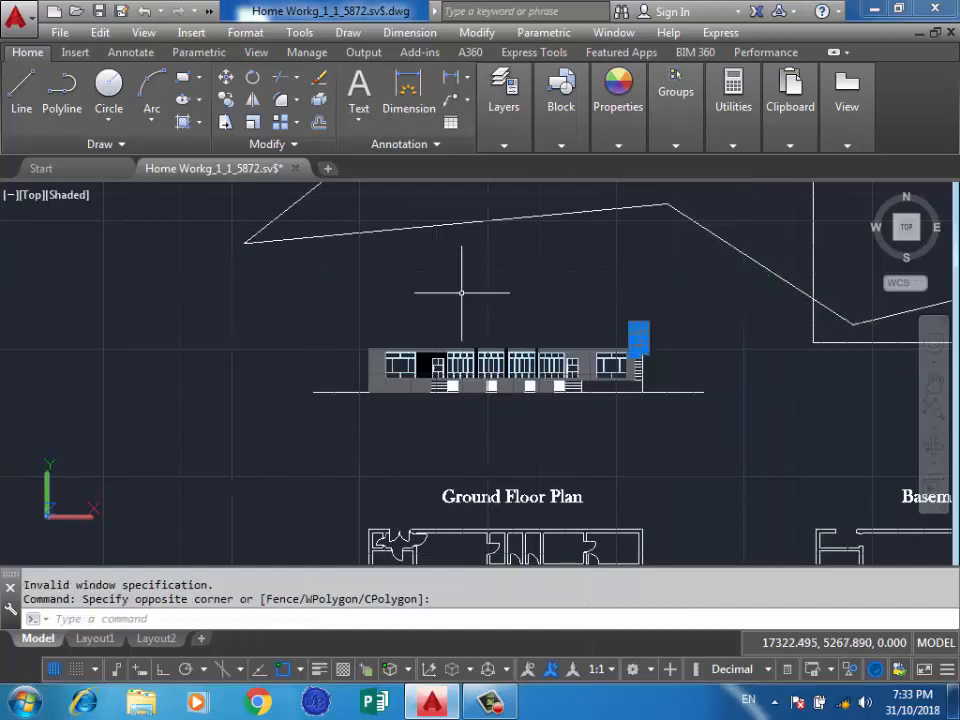
right_click(471, 274)
mouse_move(600, 337)
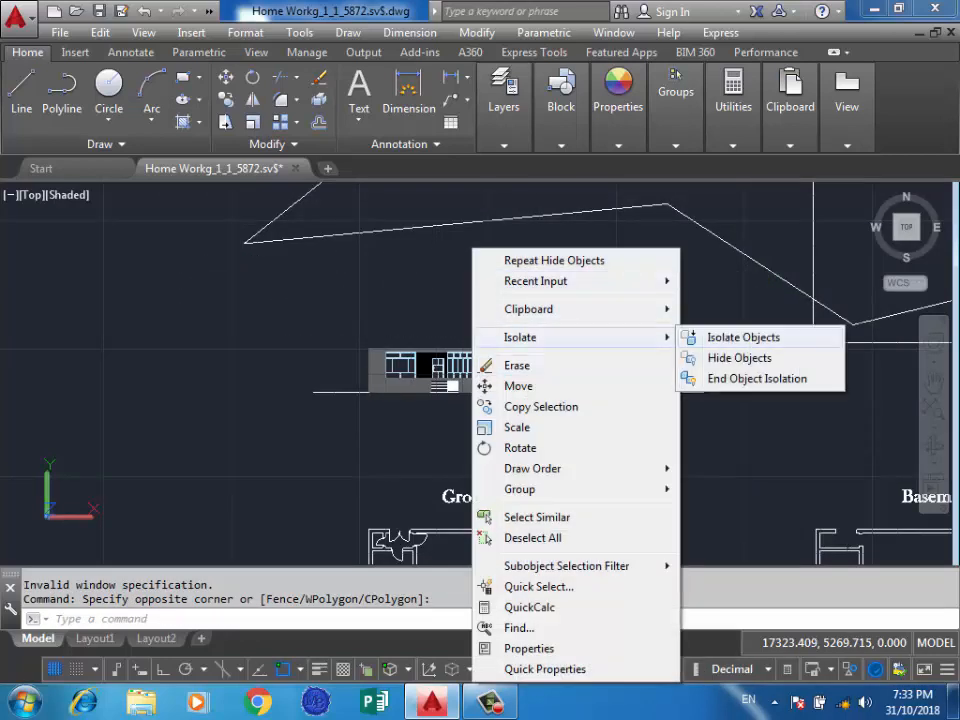
click(760, 377)
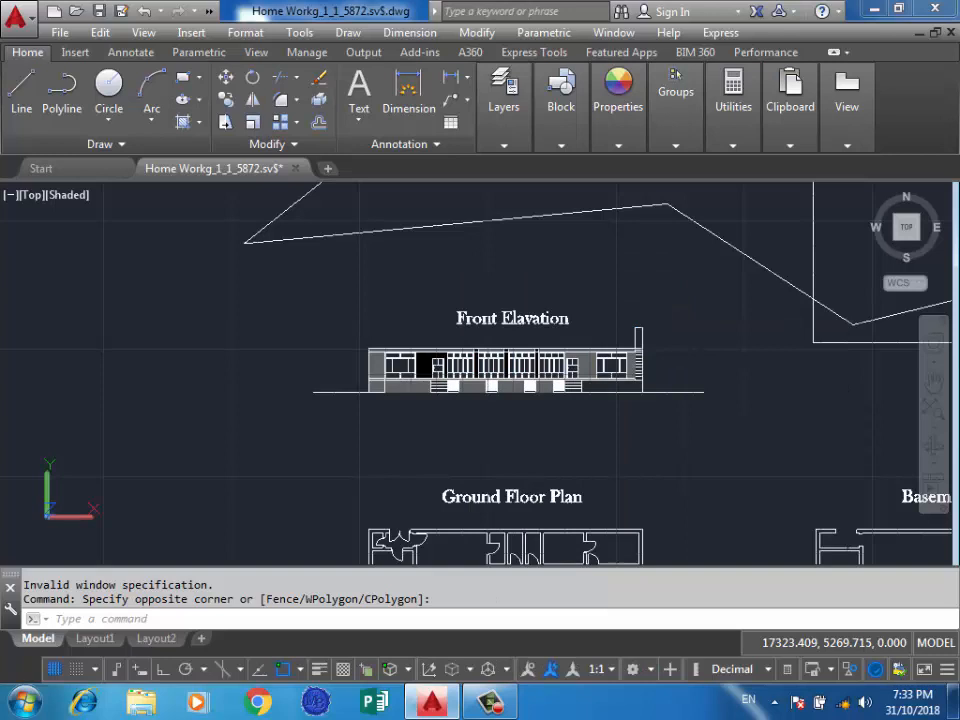
key(Escape)
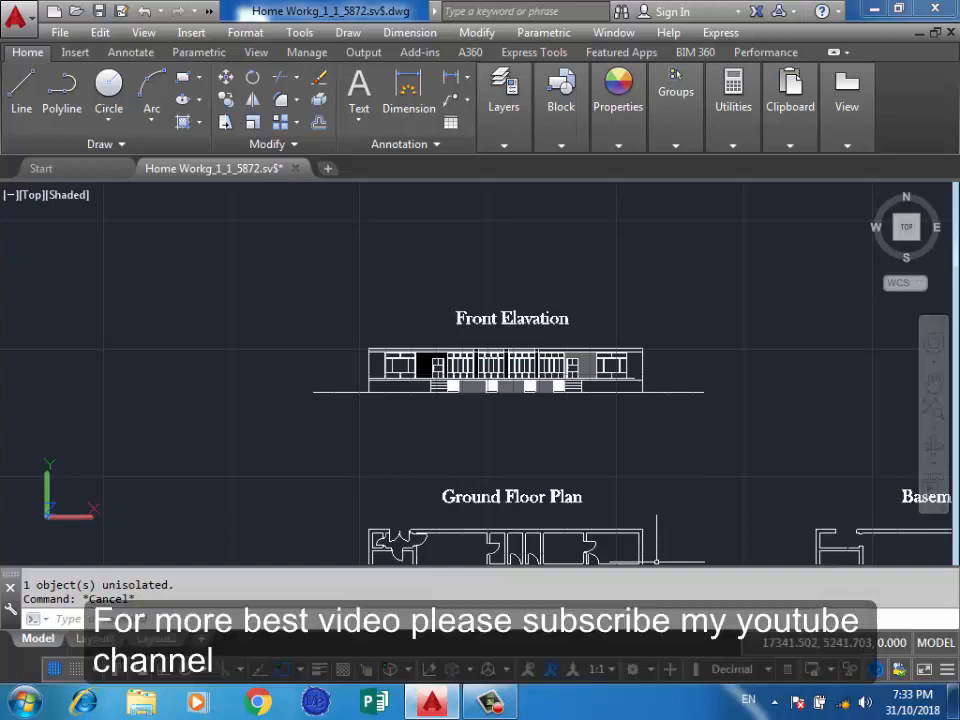
click(703, 493)
scroll(729, 476, down, 4)
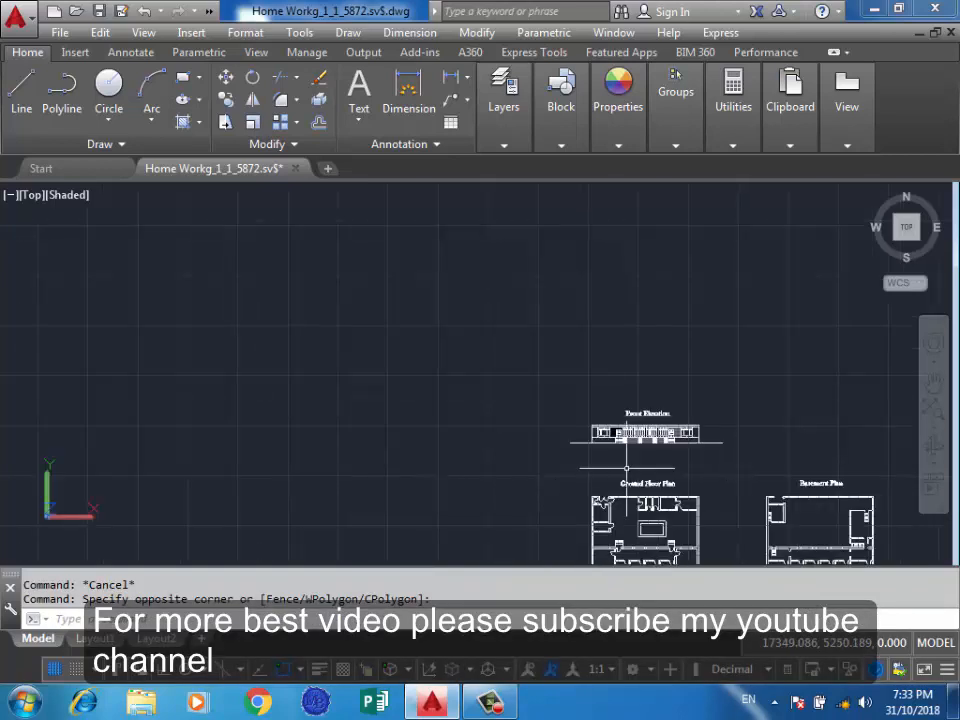
scroll(493, 348, down, 3)
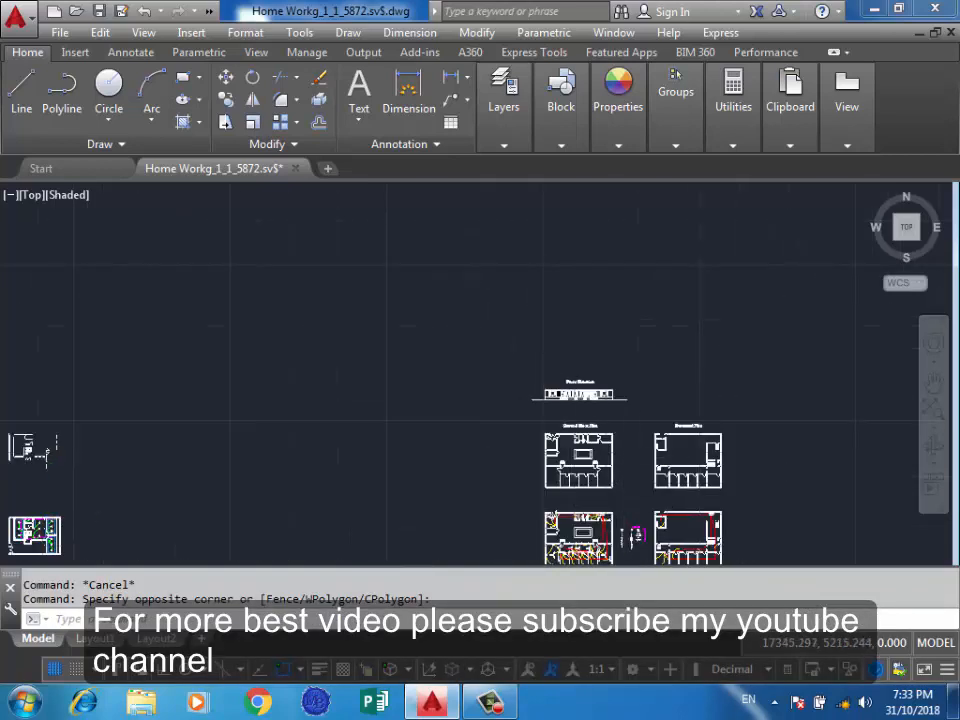
scroll(624, 507, up, 4)
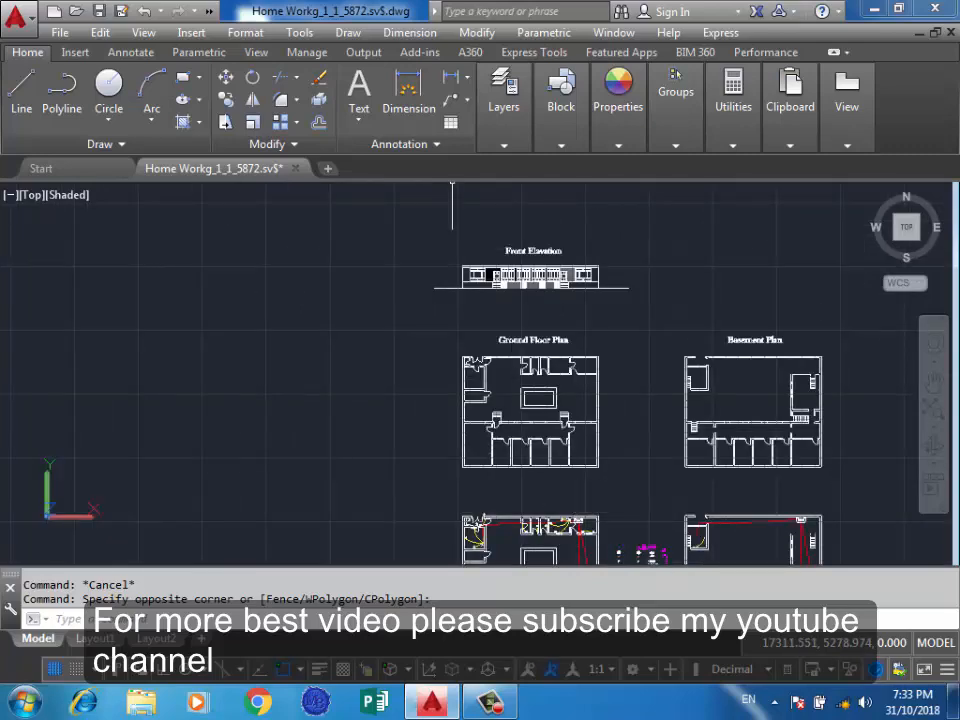
scroll(398, 314, down, 2)
scroll(390, 310, down, 2)
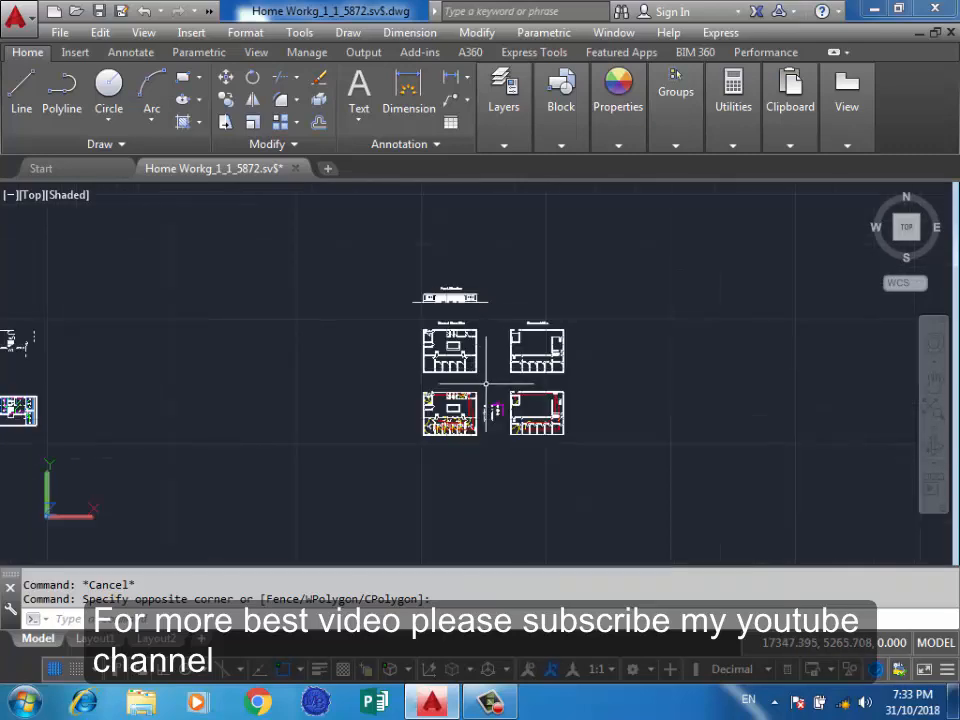
scroll(470, 385, up, 4)
scroll(453, 377, up, 3)
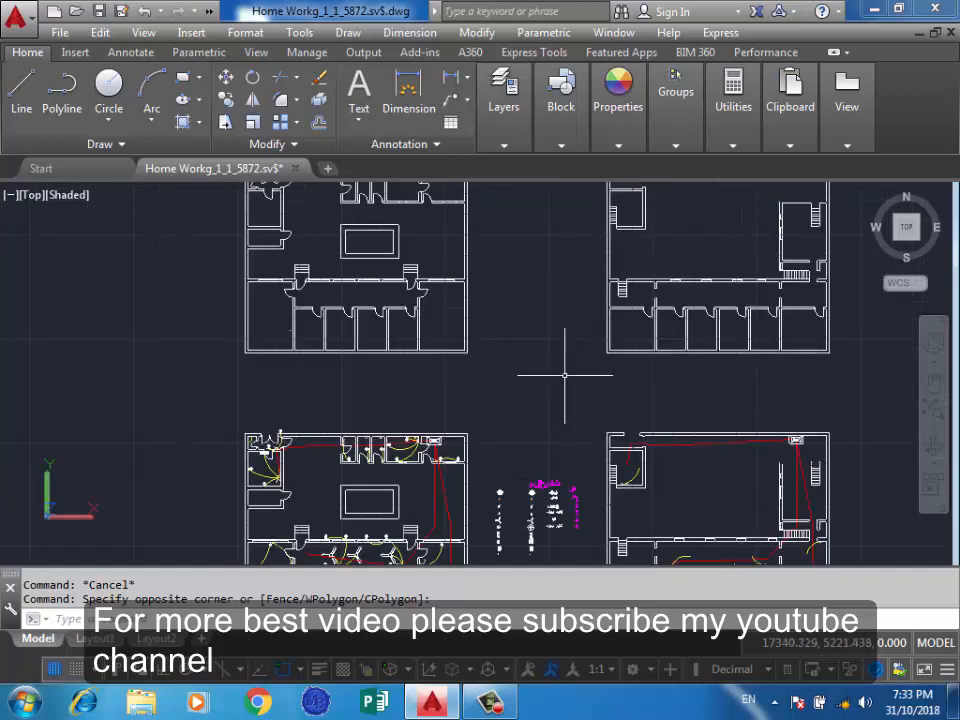
click(550, 395)
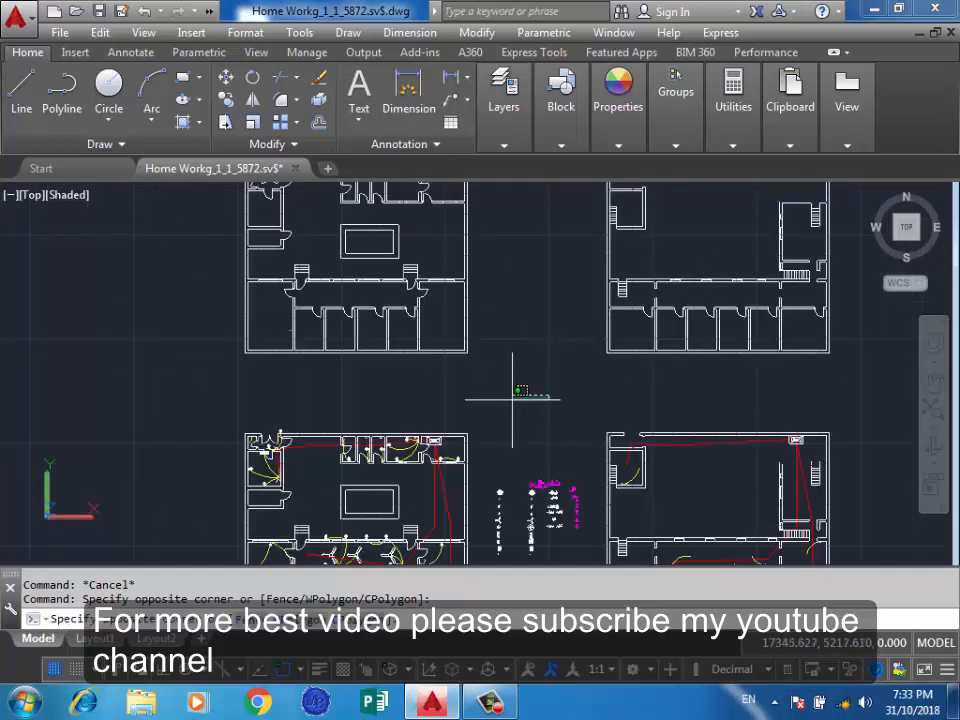
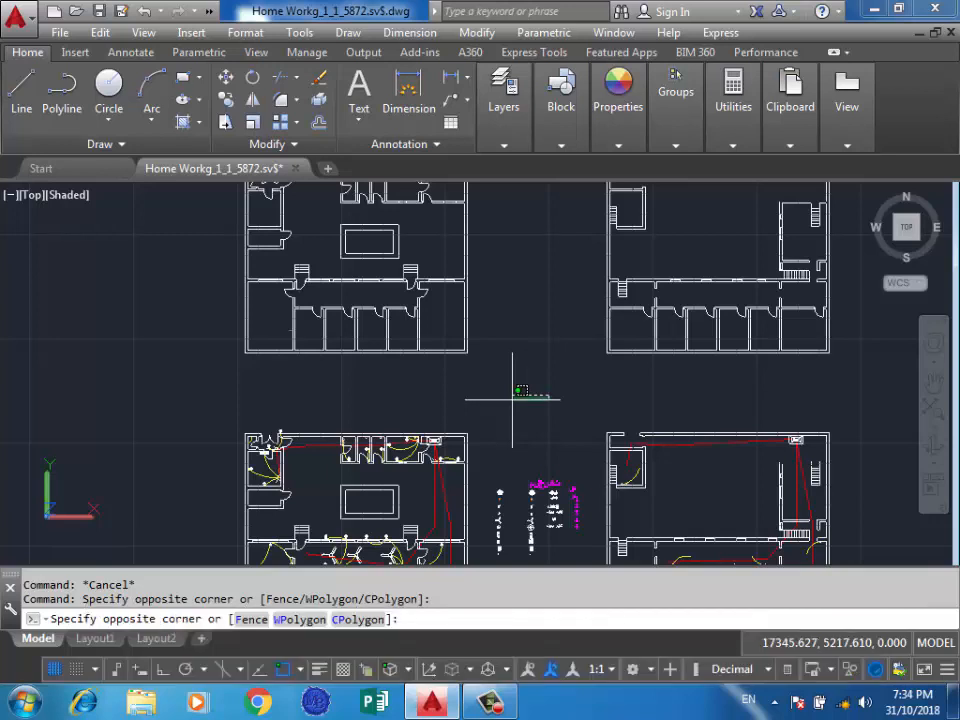
click(509, 425)
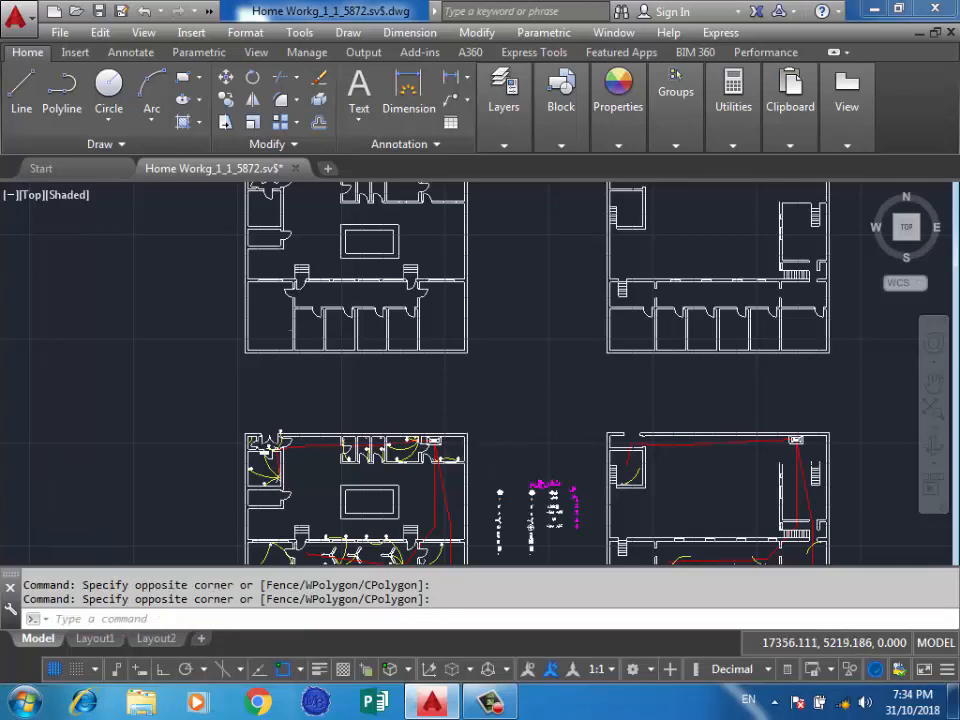
scroll(600, 386, down, 3)
scroll(574, 439, down, 1)
scroll(573, 420, up, 3)
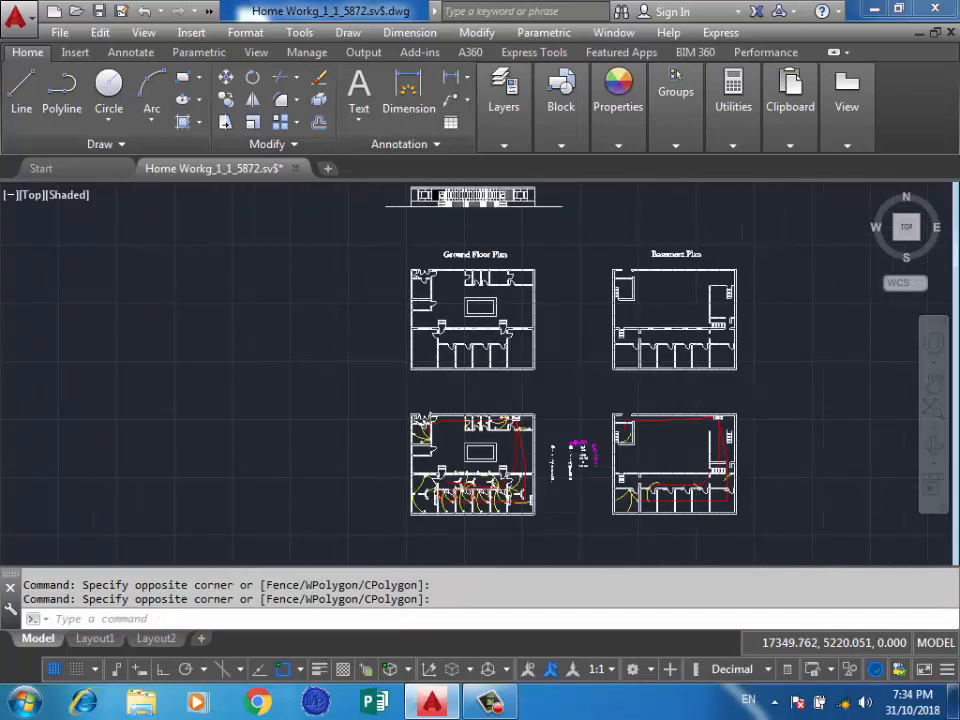
click(573, 383)
click(558, 412)
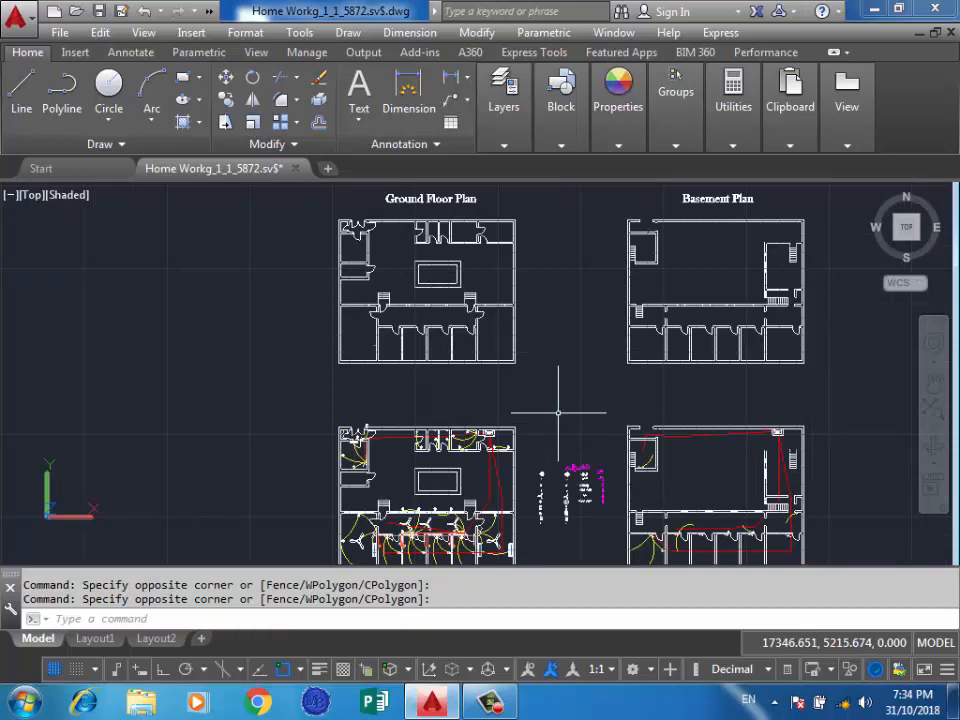
click(585, 385)
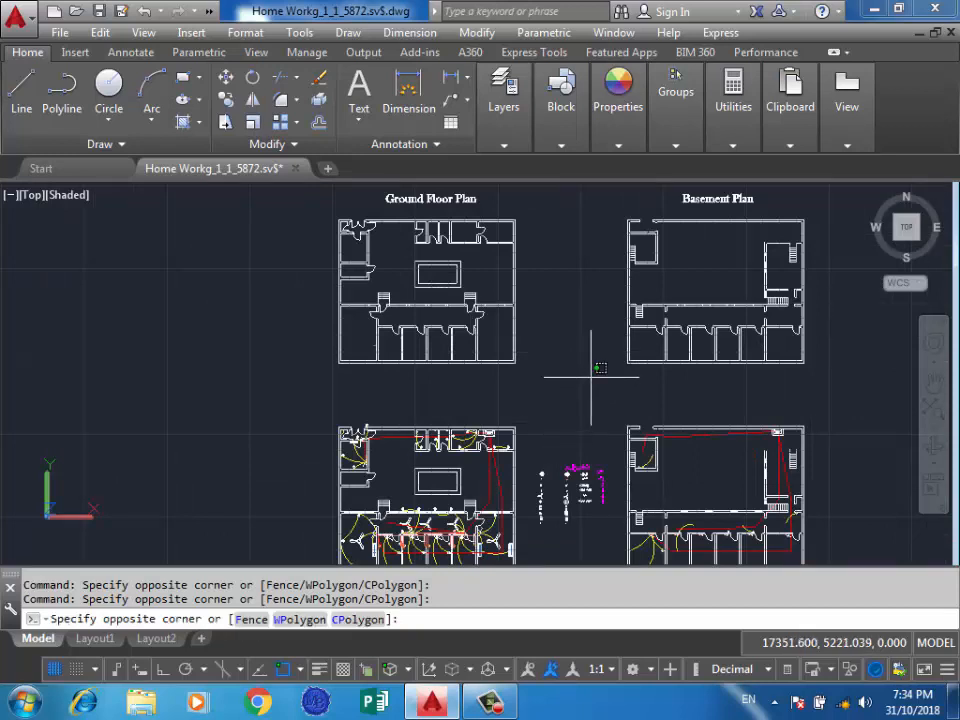
click(548, 404)
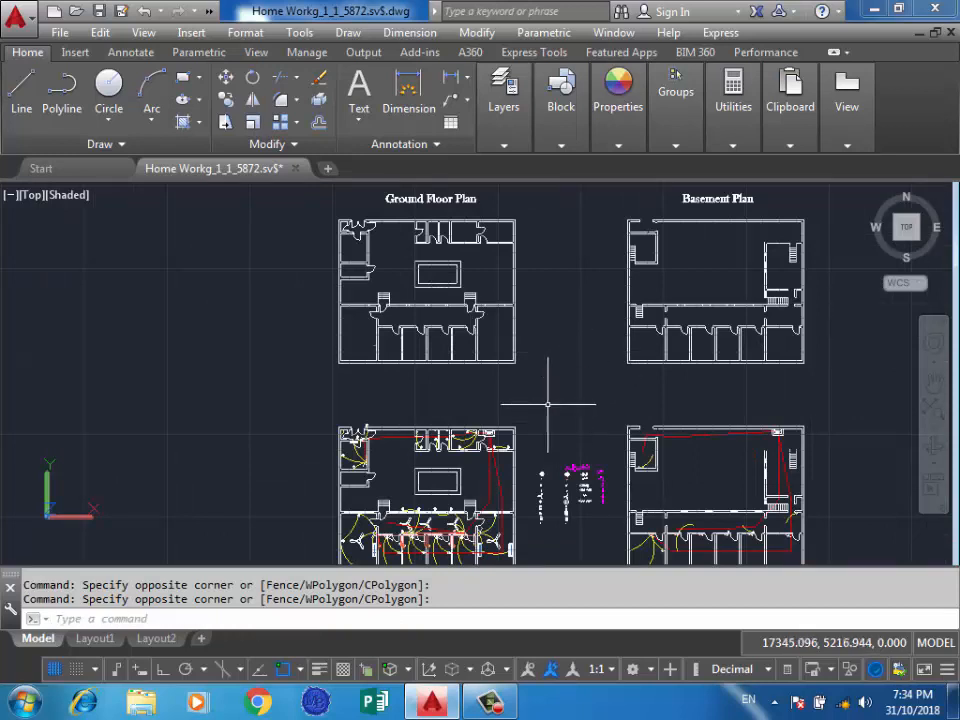
click(583, 377)
click(578, 386)
scroll(585, 370, down, 2)
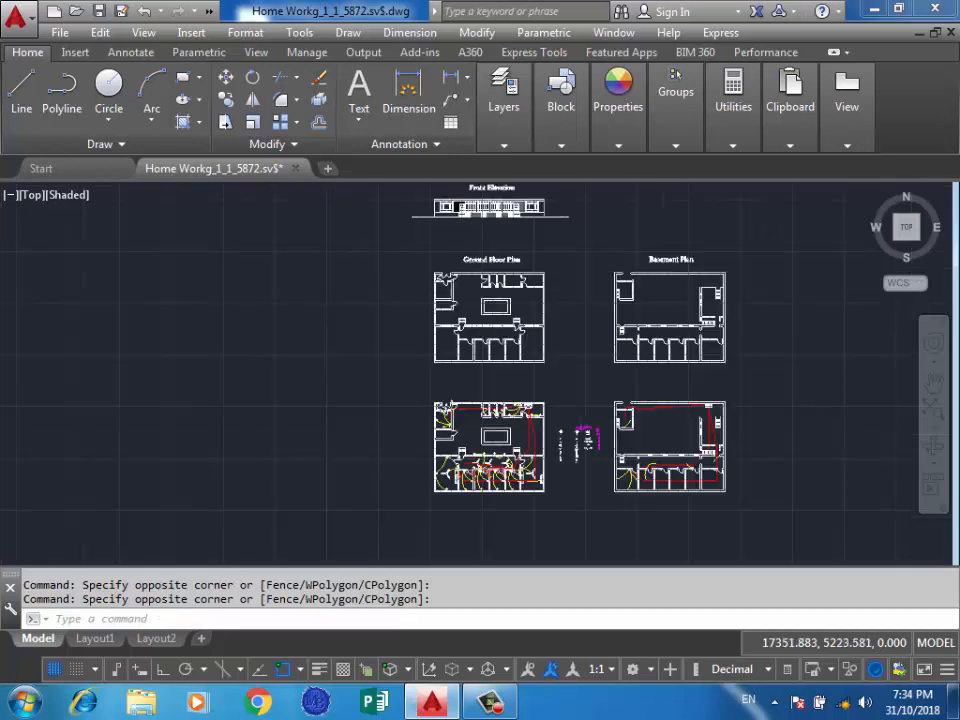
scroll(591, 360, down, 2)
scroll(590, 350, down, 4)
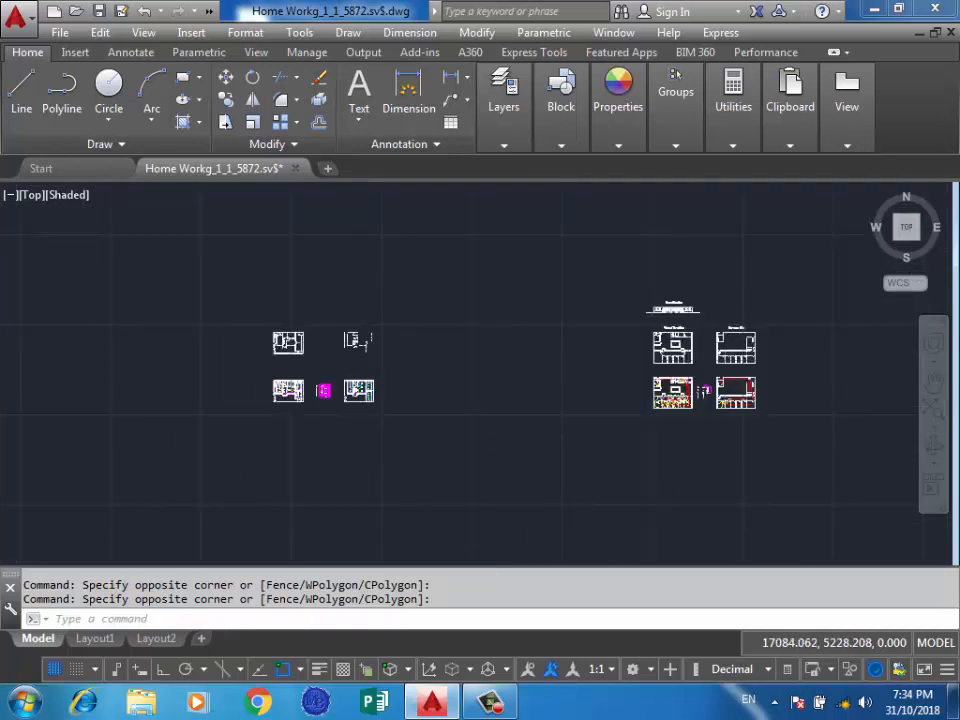
scroll(320, 356, up, 3)
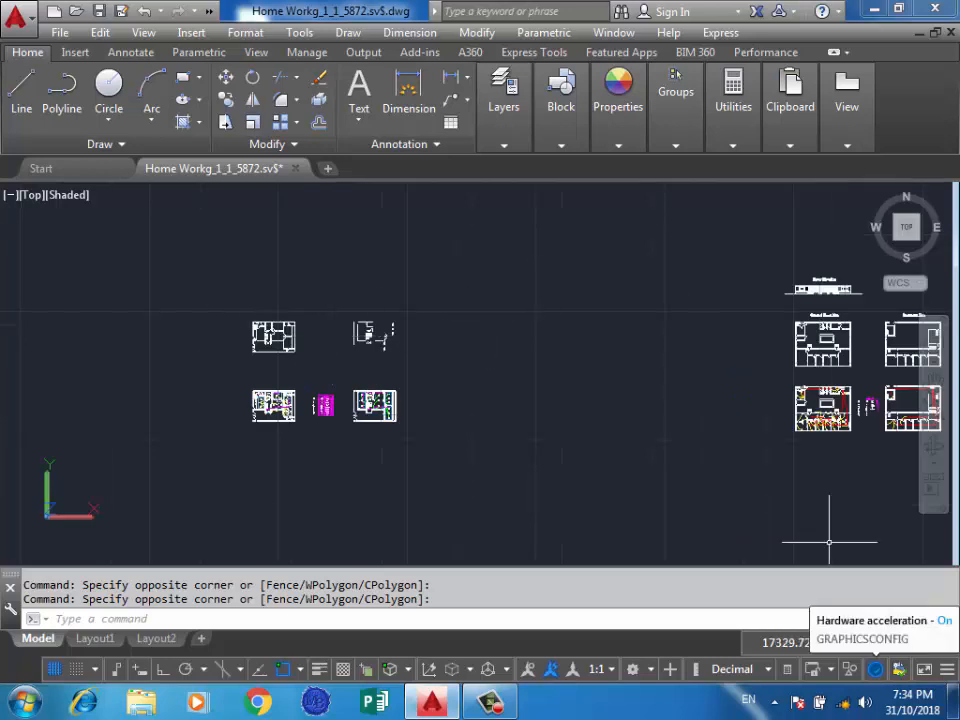
click(668, 386)
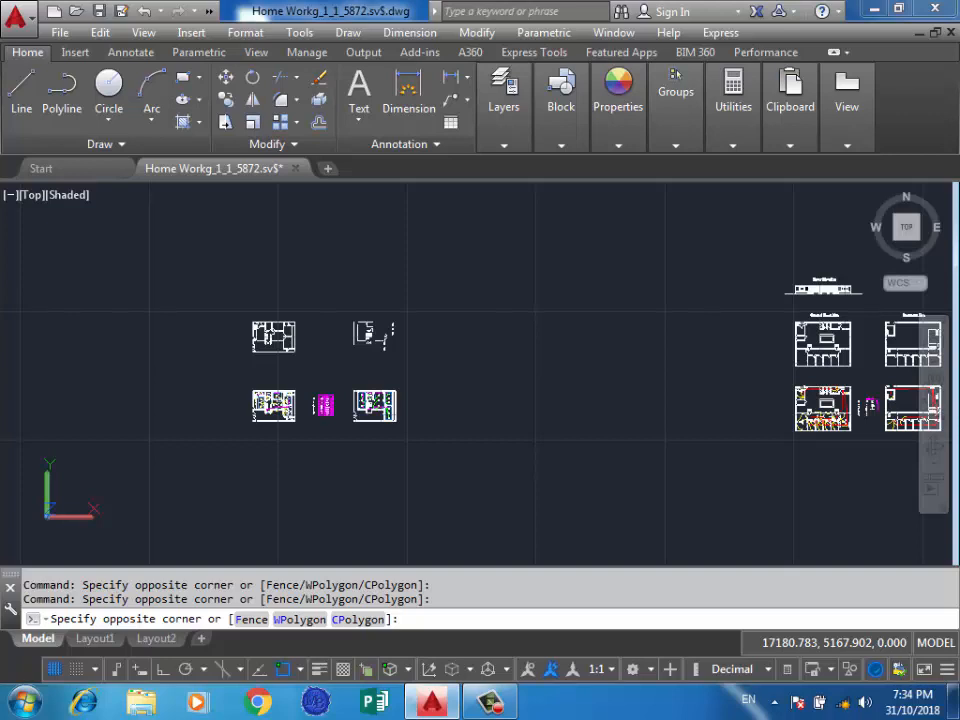
click(522, 480)
scroll(522, 480, down, 2)
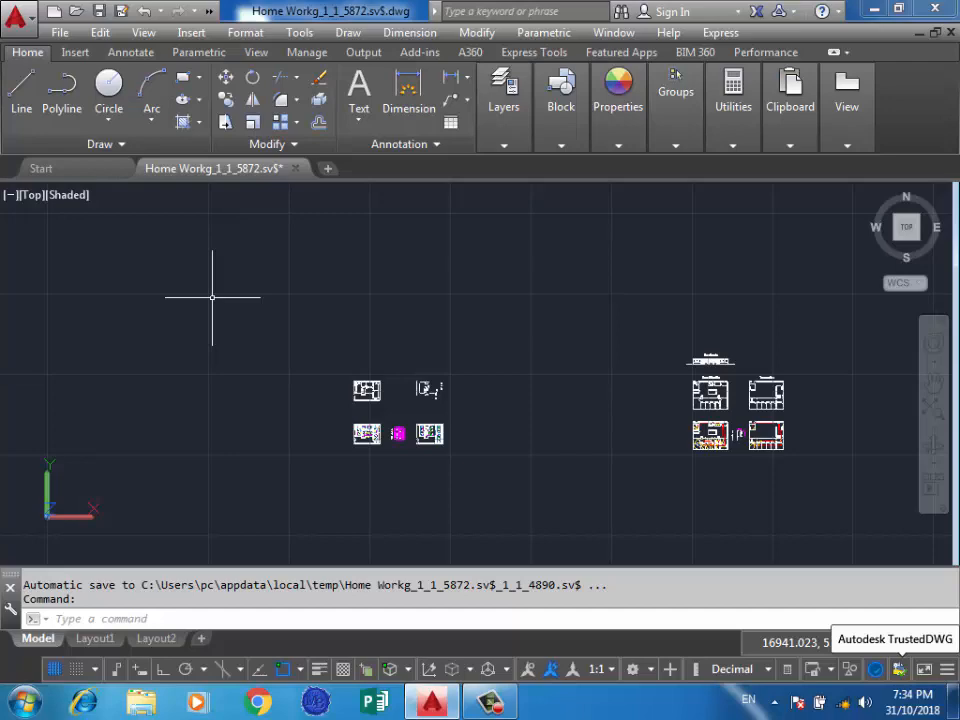
Open the Autodesk TrustedDWG web page from AutoCAD, dismiss the Internet Explorer setup window, and close the browser.
click(898, 669)
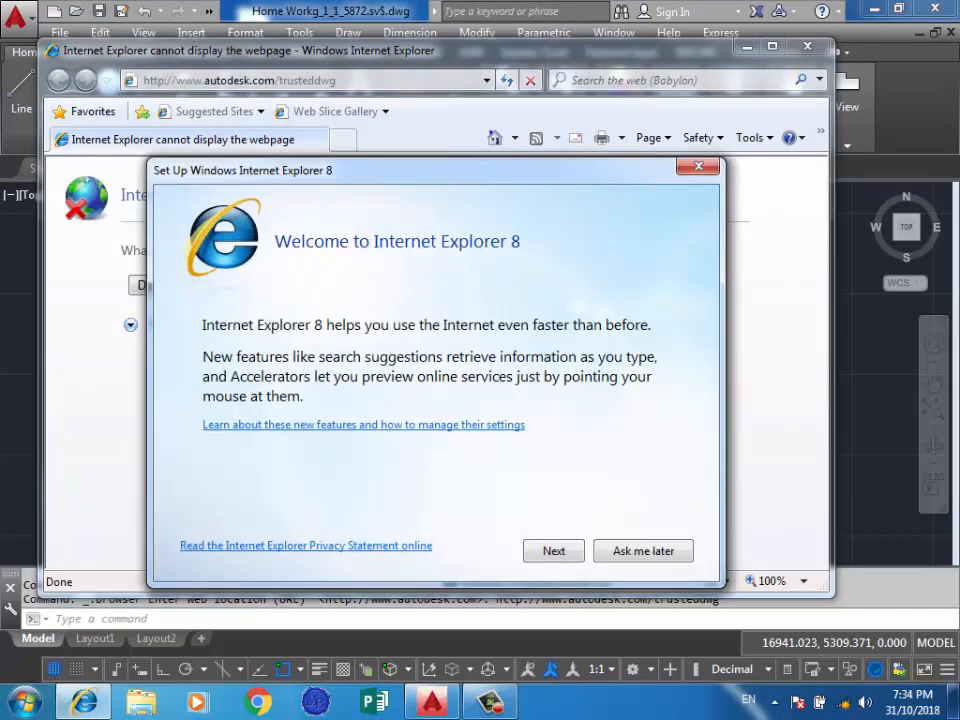
click(698, 167)
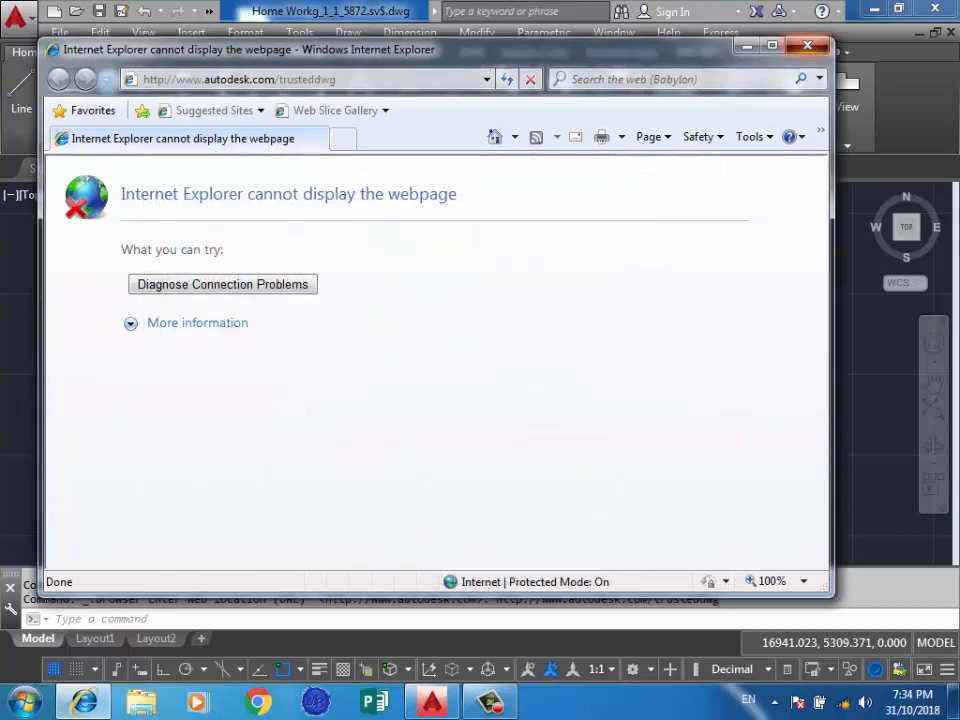
click(807, 45)
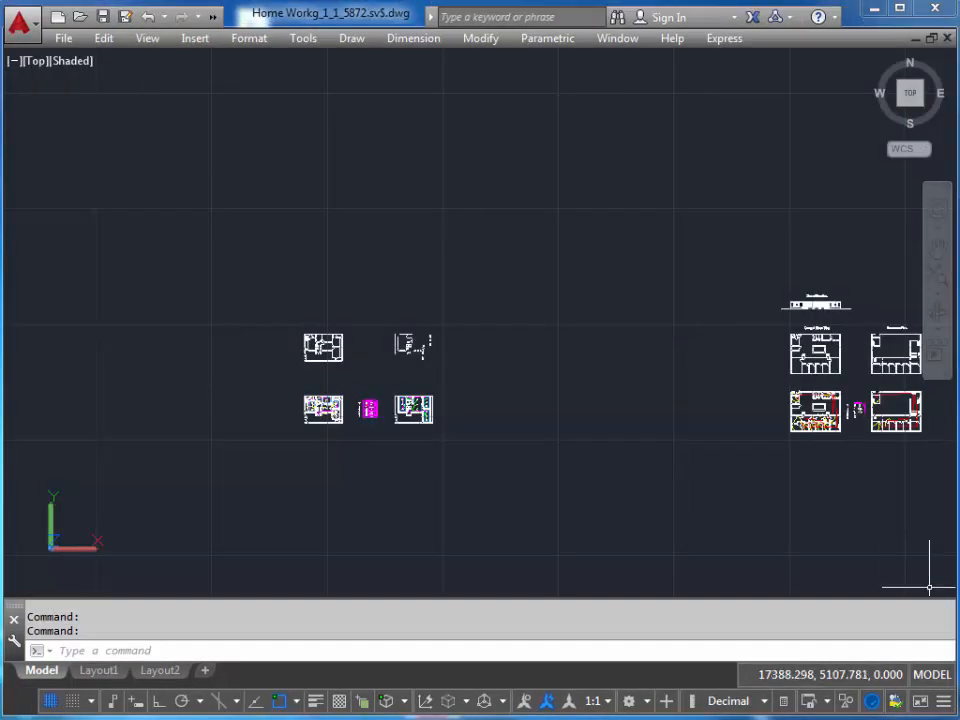
Turn off Clean Screen to bring back the ribbon, the file tabs and the taskbar.
click(920, 701)
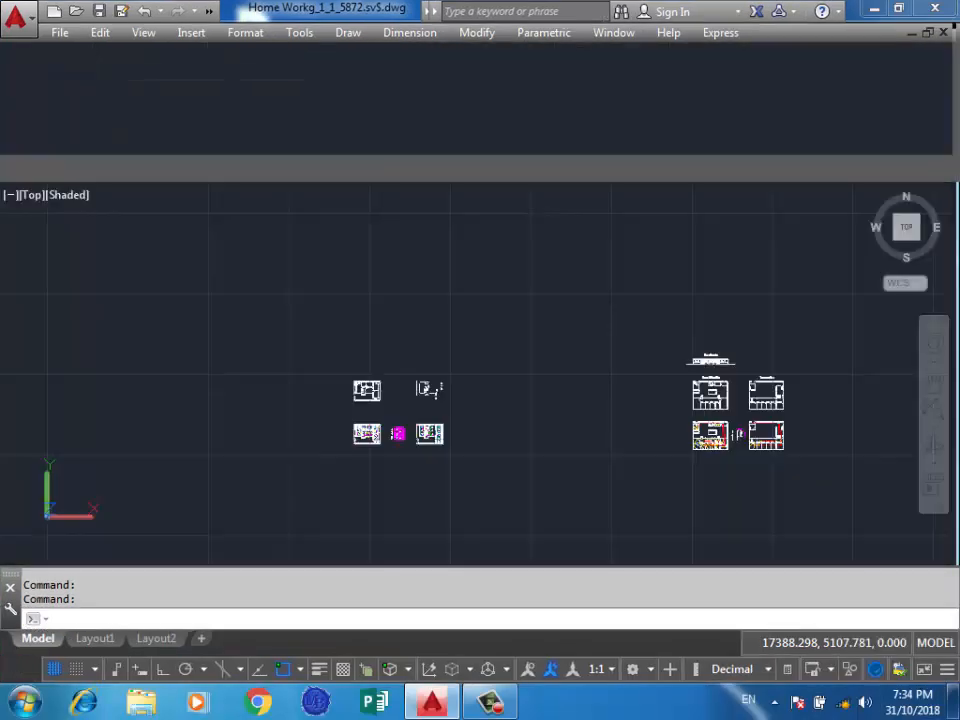
click(536, 250)
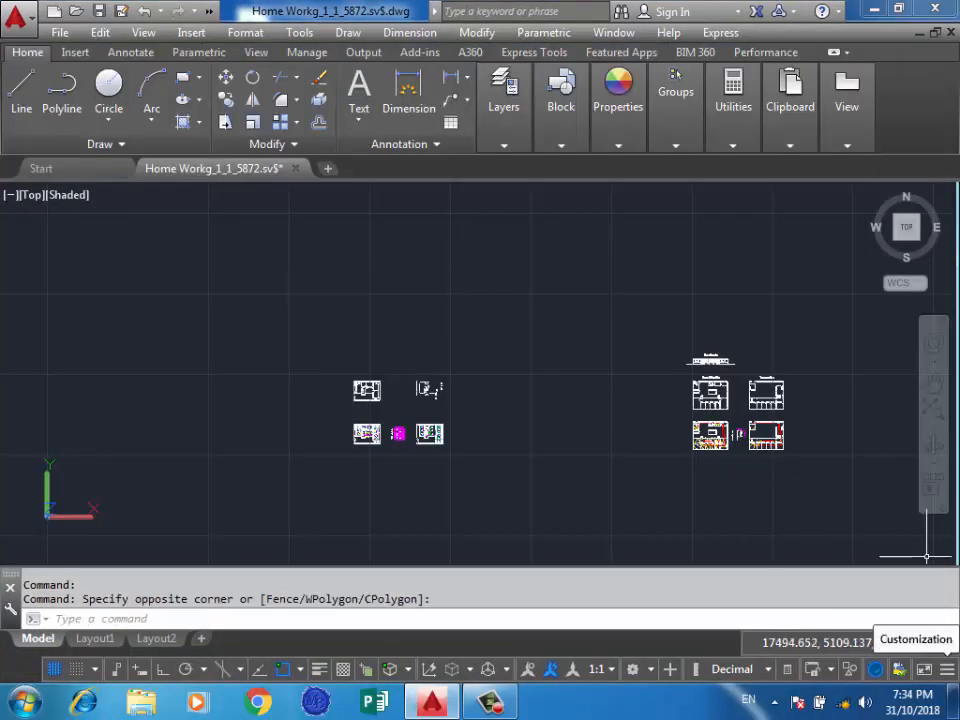
Customize the status bar so that the Grid, Snap Mode and Infer Constraints tools are hidden.
click(946, 669)
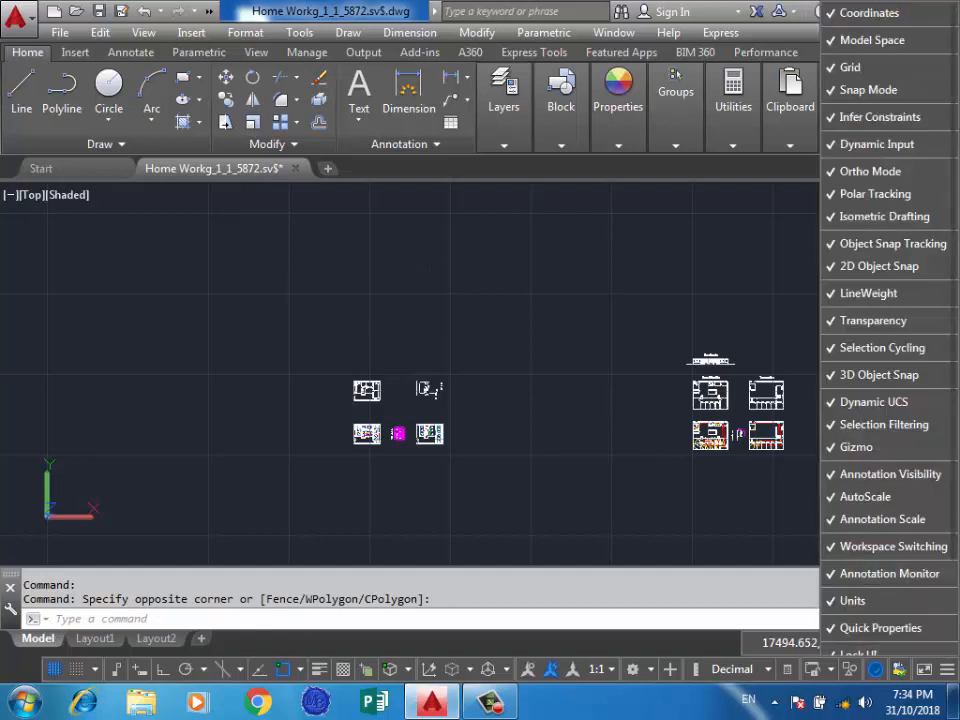
scroll(926, 557, up, 3)
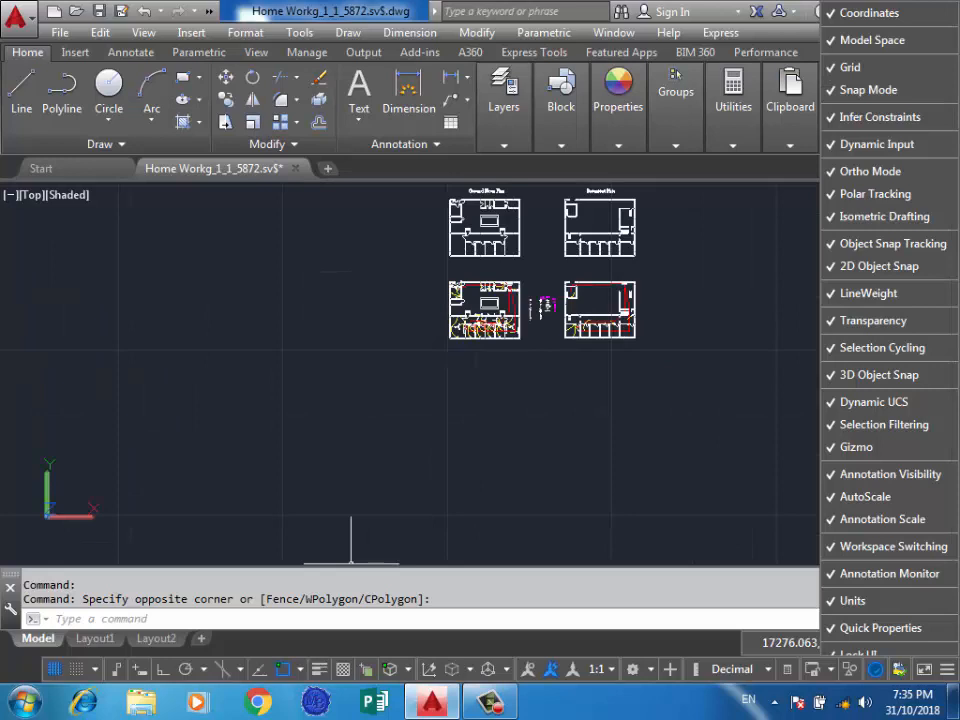
click(850, 67)
click(868, 90)
click(879, 117)
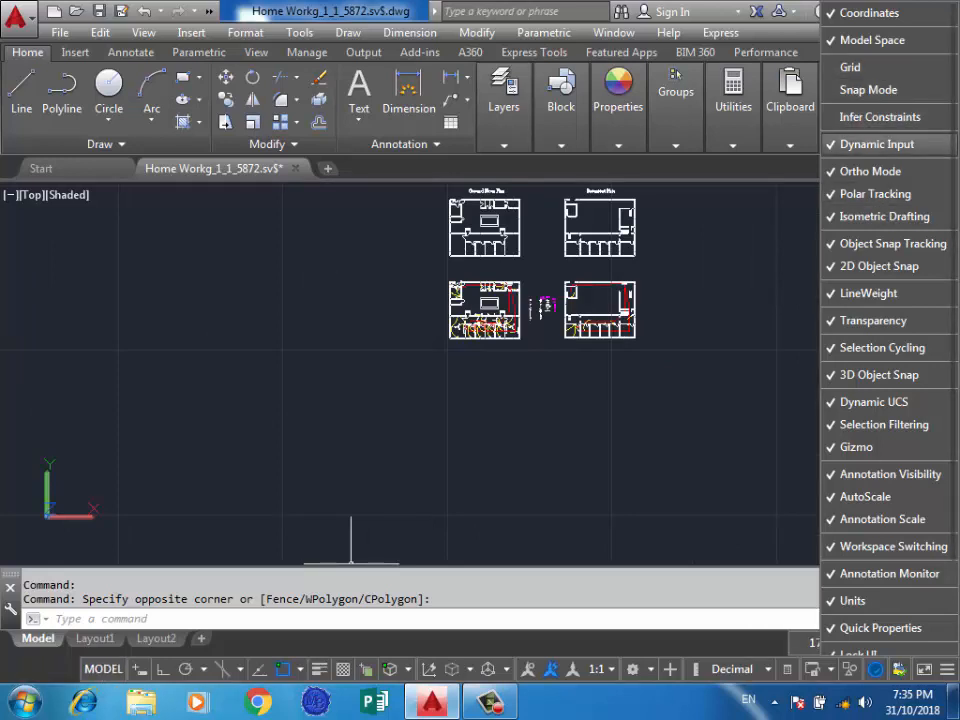
Hide Ortho Mode, Polar Tracking, Isometric Drafting, 2D Object Snap, LineWeight, 3D Object Snap and Dynamic UCS from the status bar.
click(870, 171)
click(875, 194)
click(884, 216)
click(879, 266)
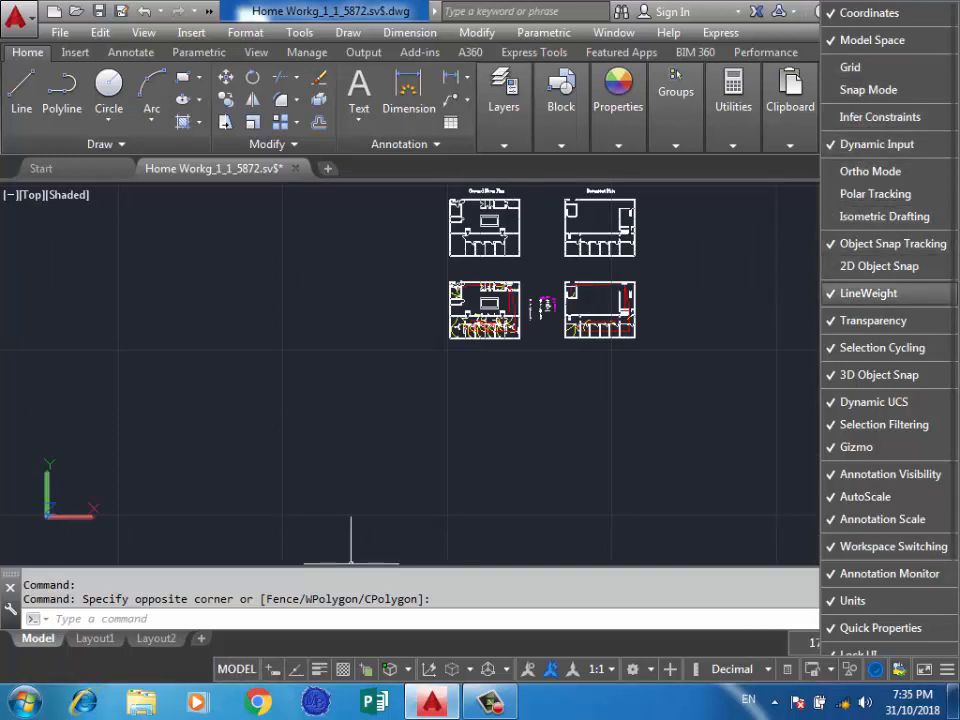
click(868, 293)
click(879, 375)
click(874, 401)
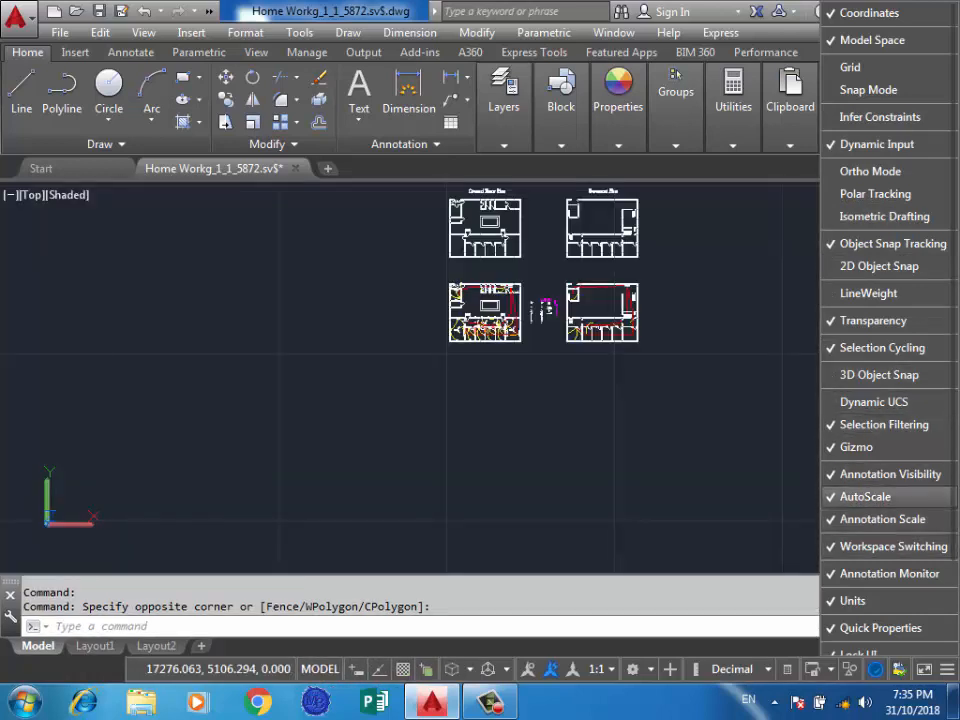
Remove Annotation Visibility, AutoScale, Annotation Scale, Workspace Switching and Annotation Monitor from the status bar.
click(890, 474)
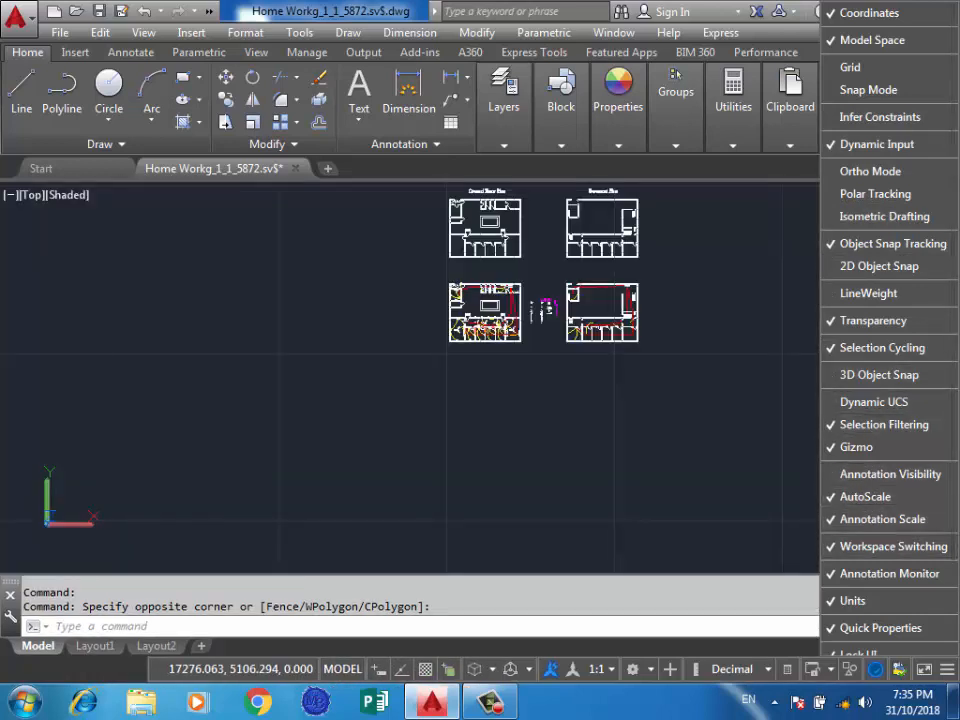
click(865, 496)
click(882, 519)
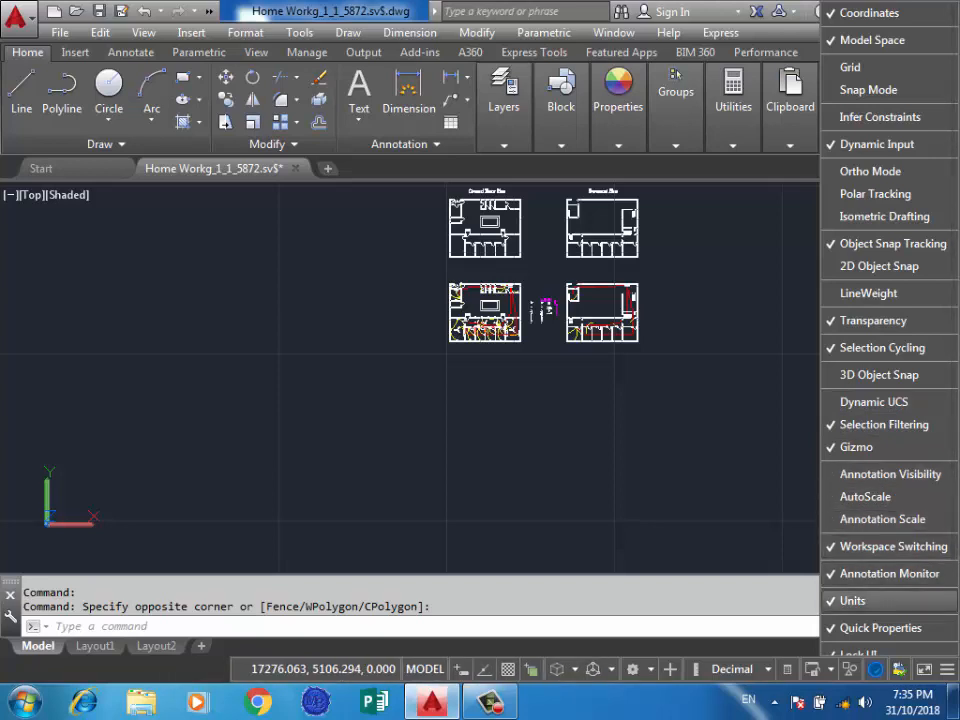
click(889, 573)
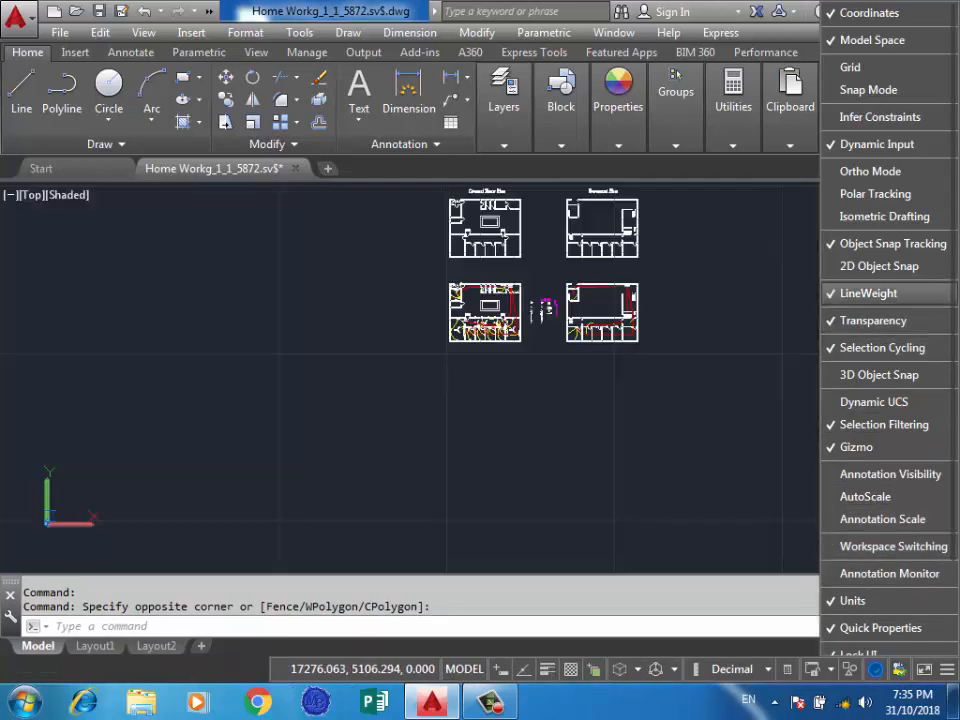
Restore the LineWeight, Ortho Mode, Snap Mode, Grid and 2D Object Snap tools to the status bar and close the customization list.
click(870, 171)
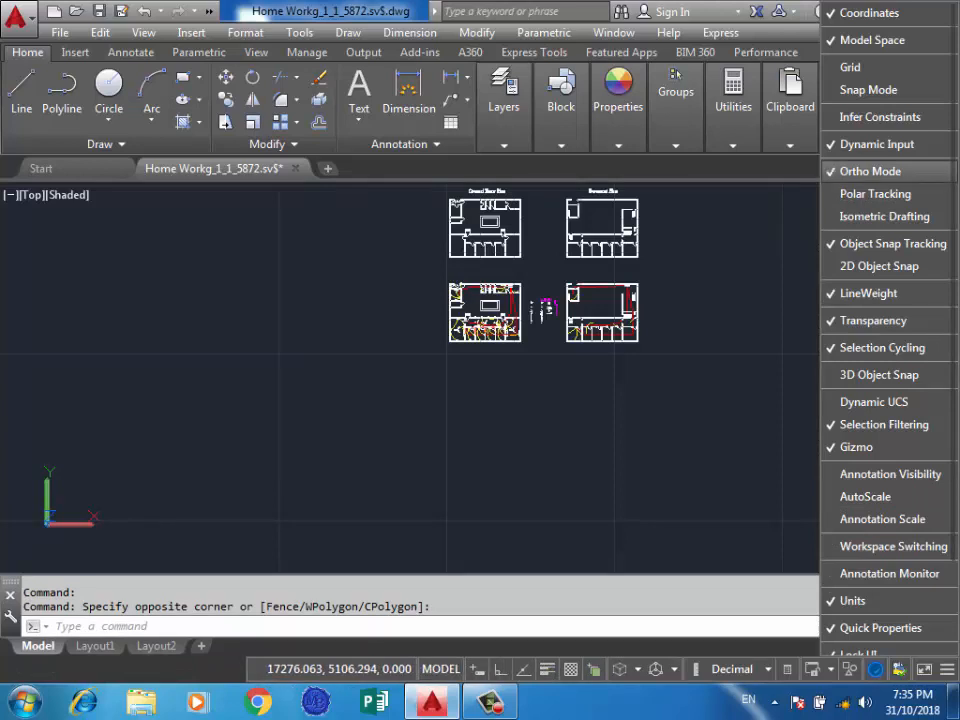
click(868, 90)
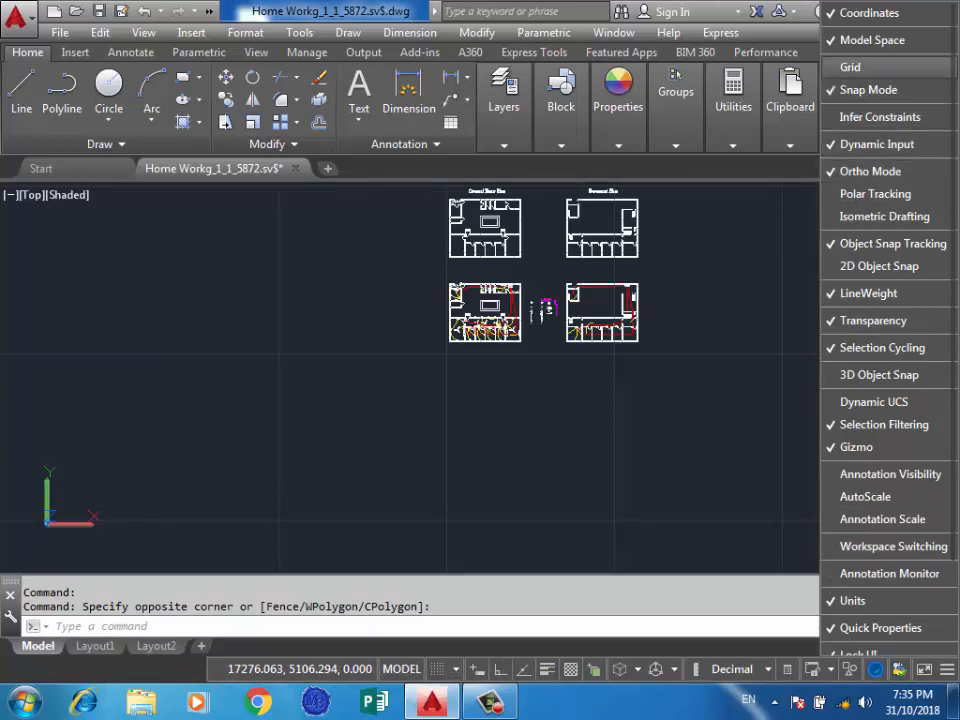
click(850, 67)
click(879, 266)
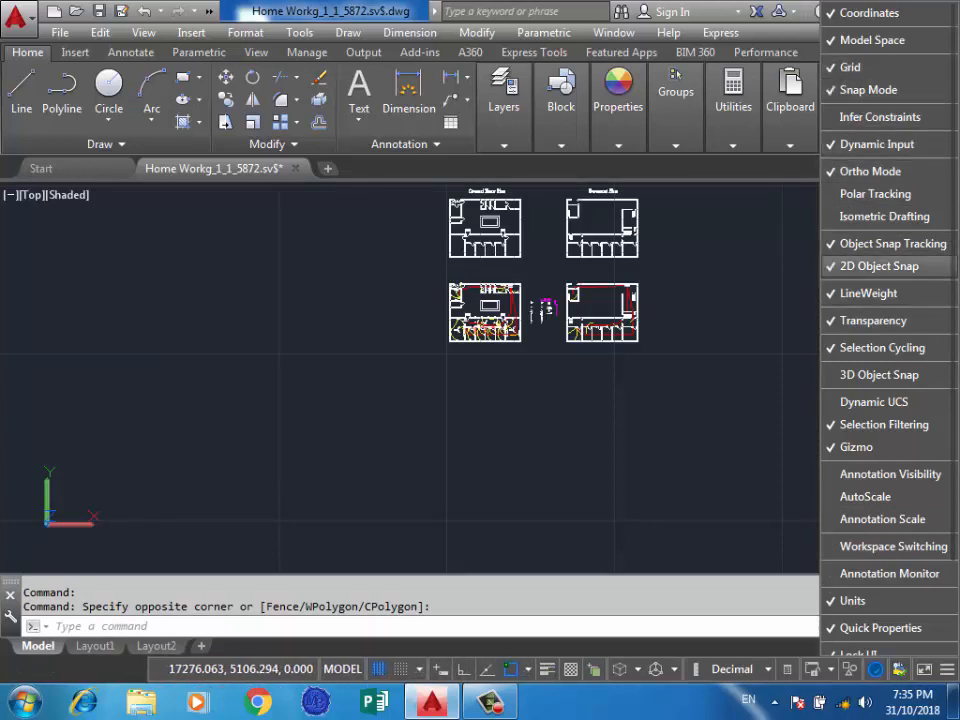
click(395, 469)
click(358, 474)
click(290, 489)
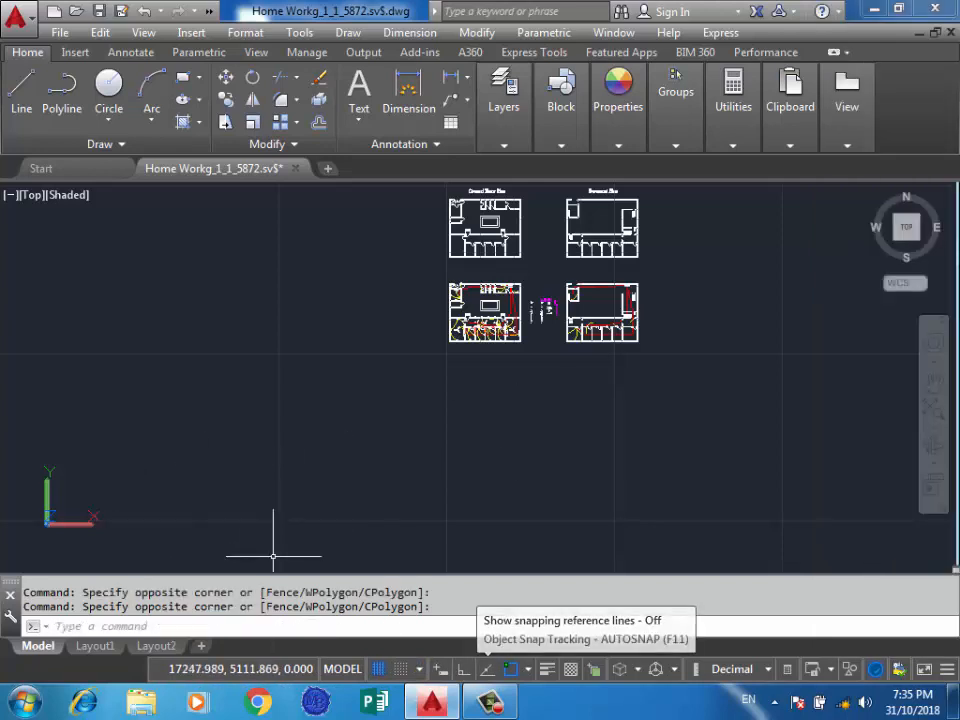
click(947, 669)
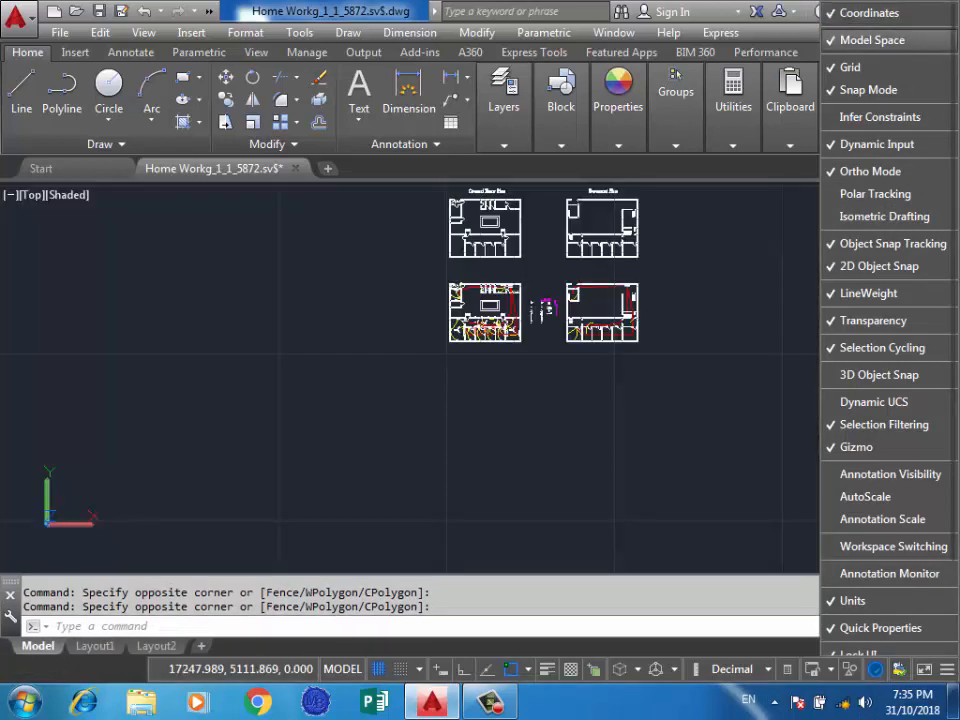
click(728, 284)
click(711, 328)
click(478, 515)
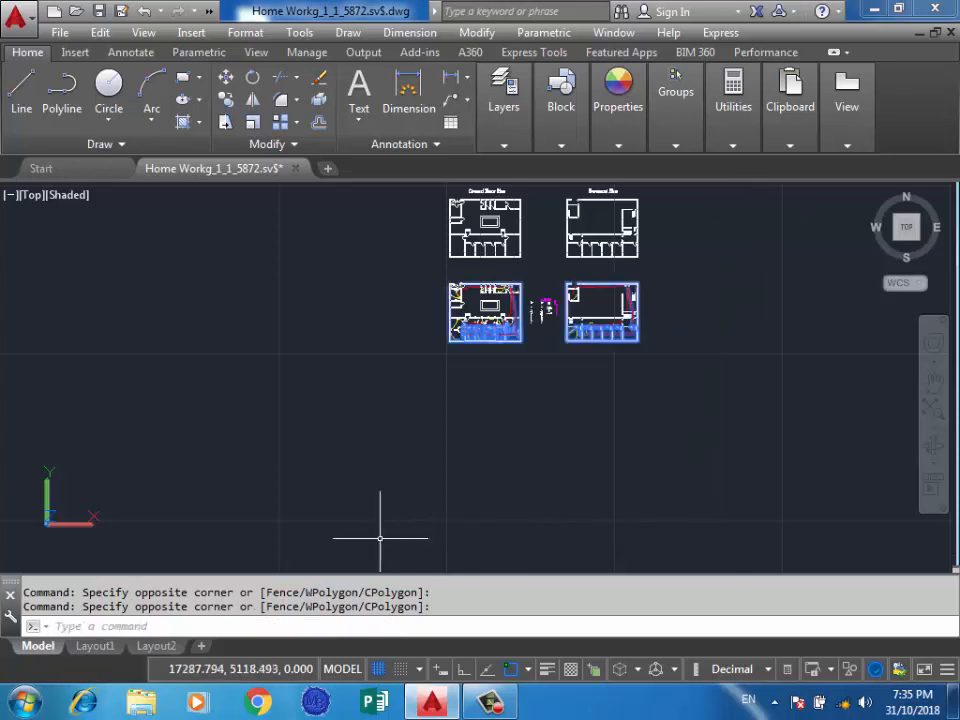
key(Escape)
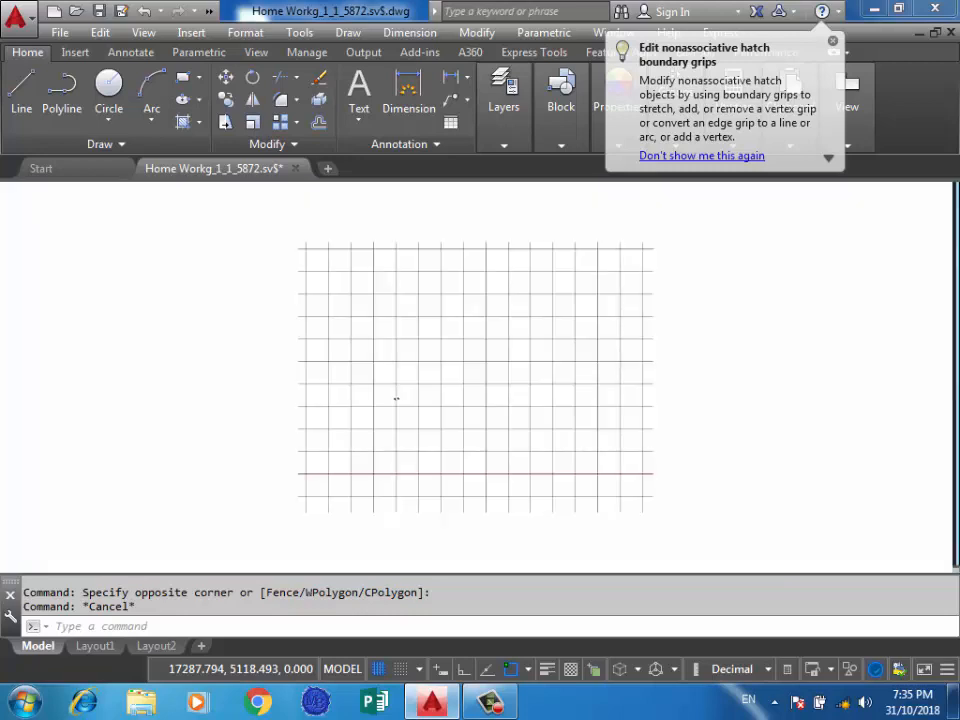
Switch to Layout1 and maximize its viewport.
click(95, 646)
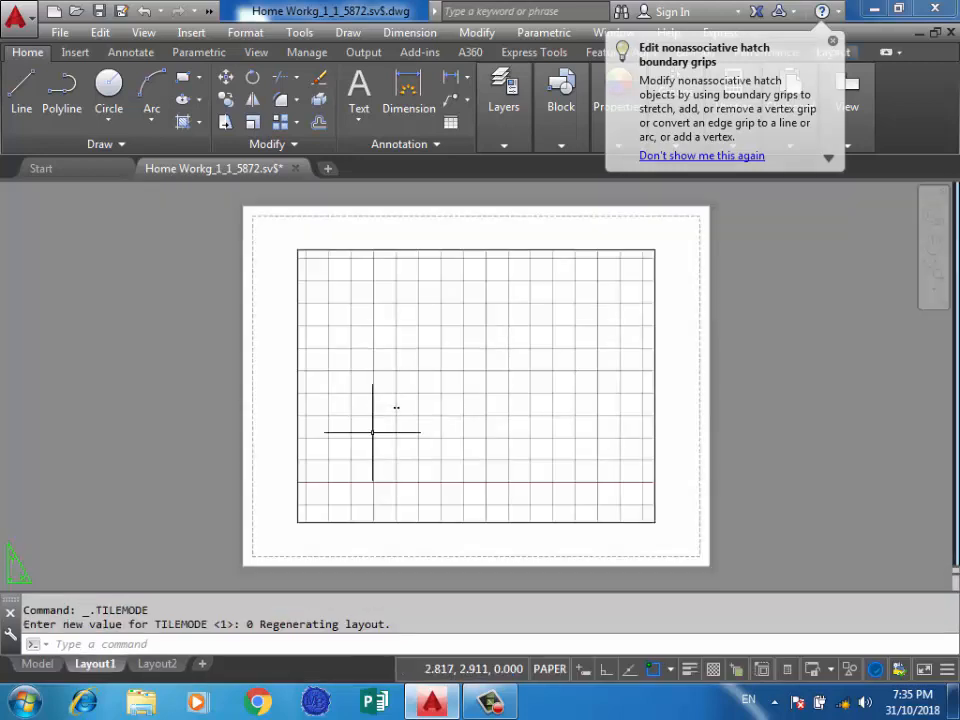
click(510, 358)
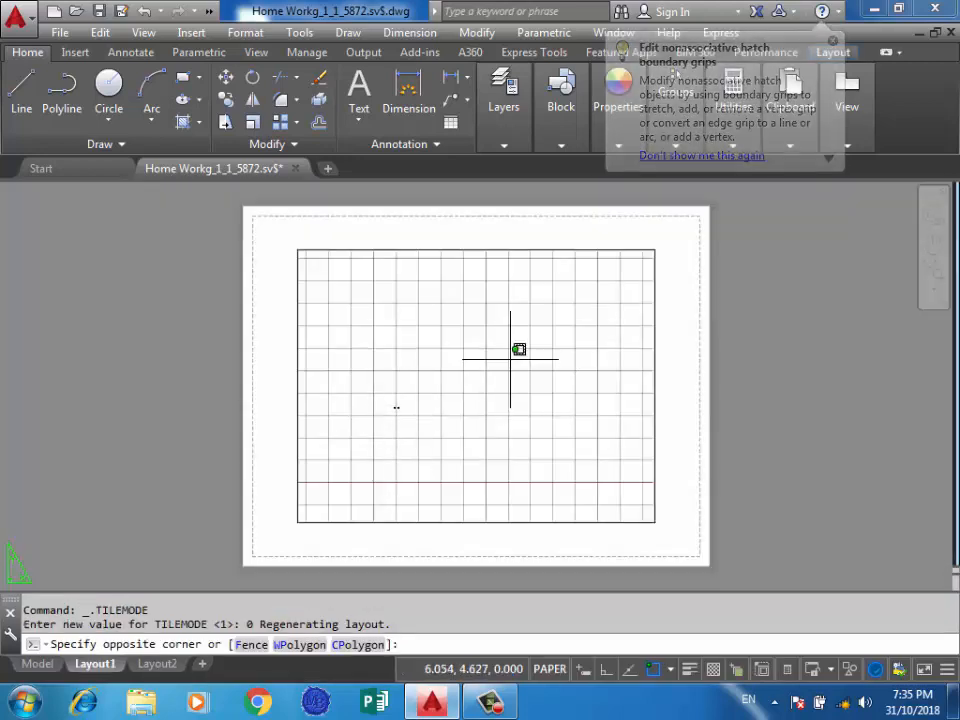
click(405, 447)
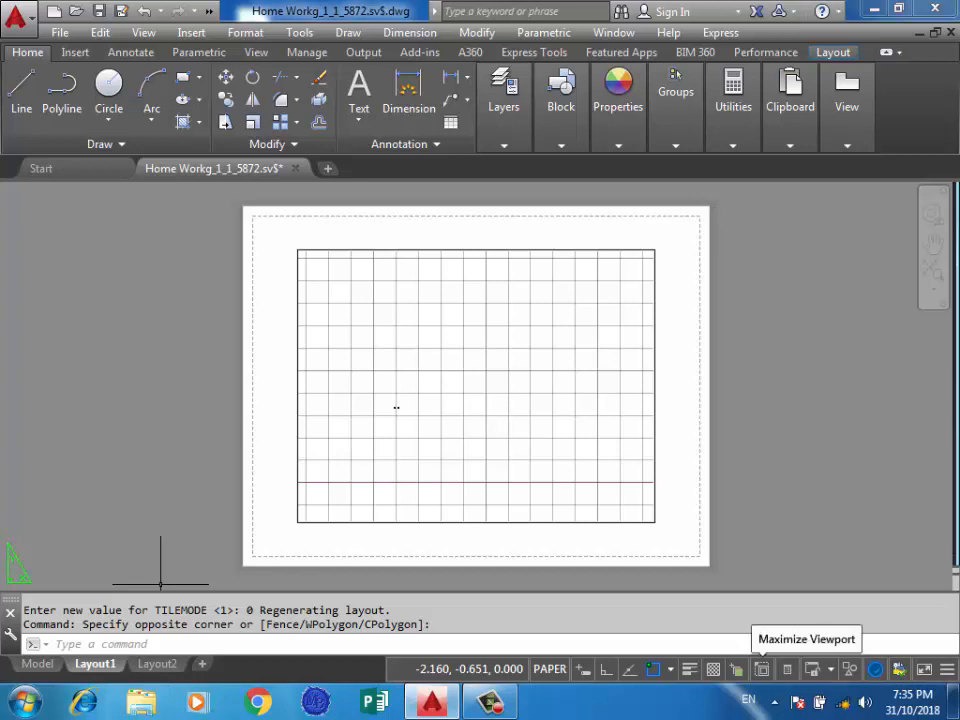
click(762, 669)
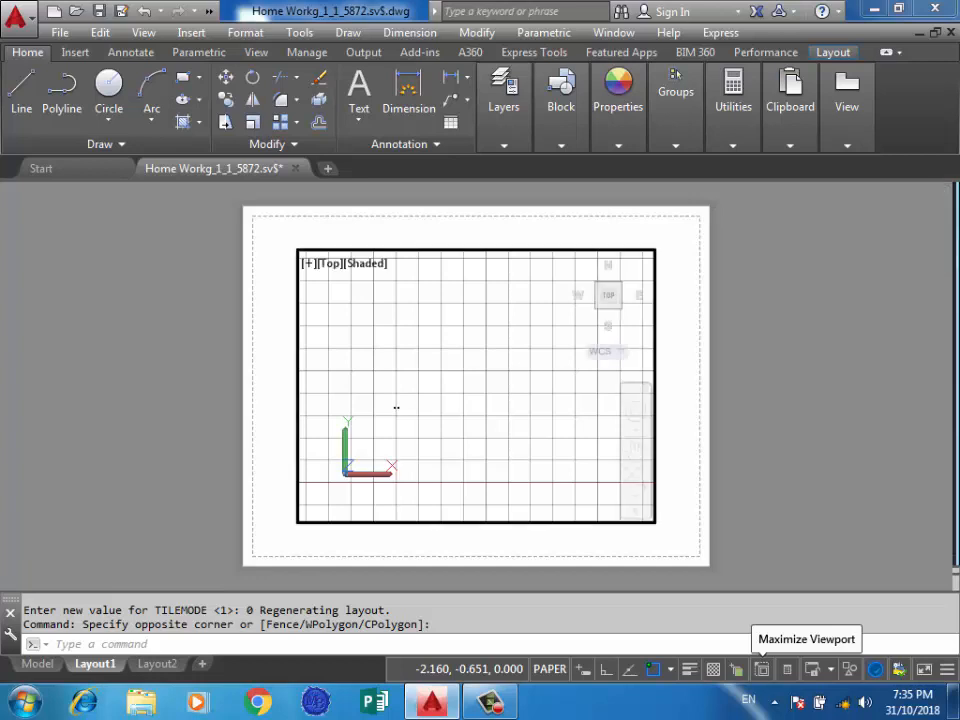
click(762, 669)
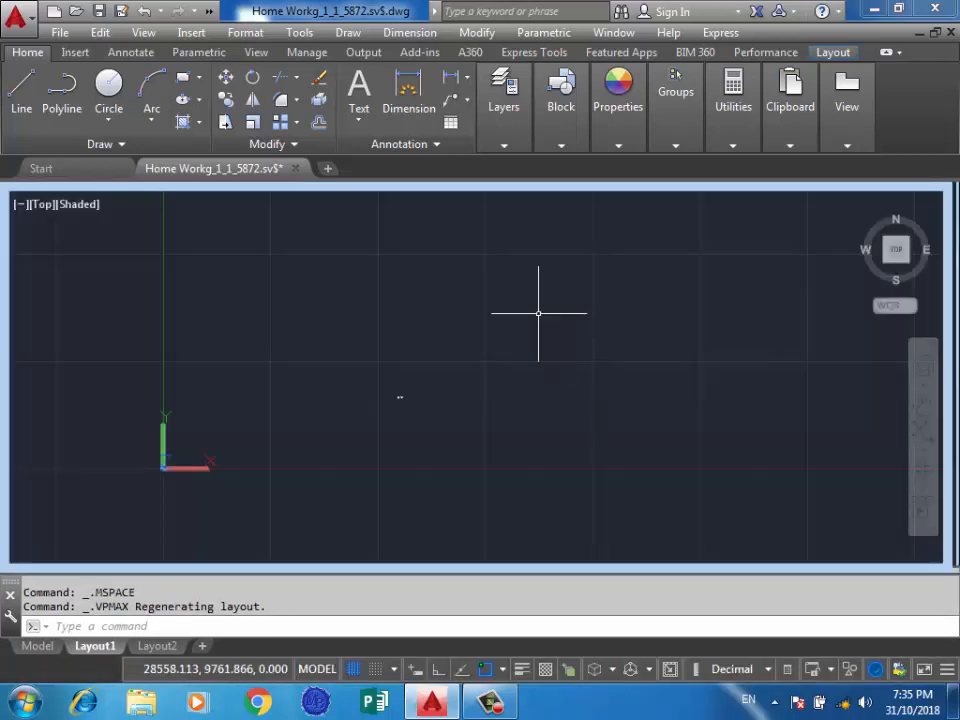
Examine the floor plans and the elevation up close inside the maximized Layout1 viewport.
click(550, 290)
scroll(398, 411, up, 4)
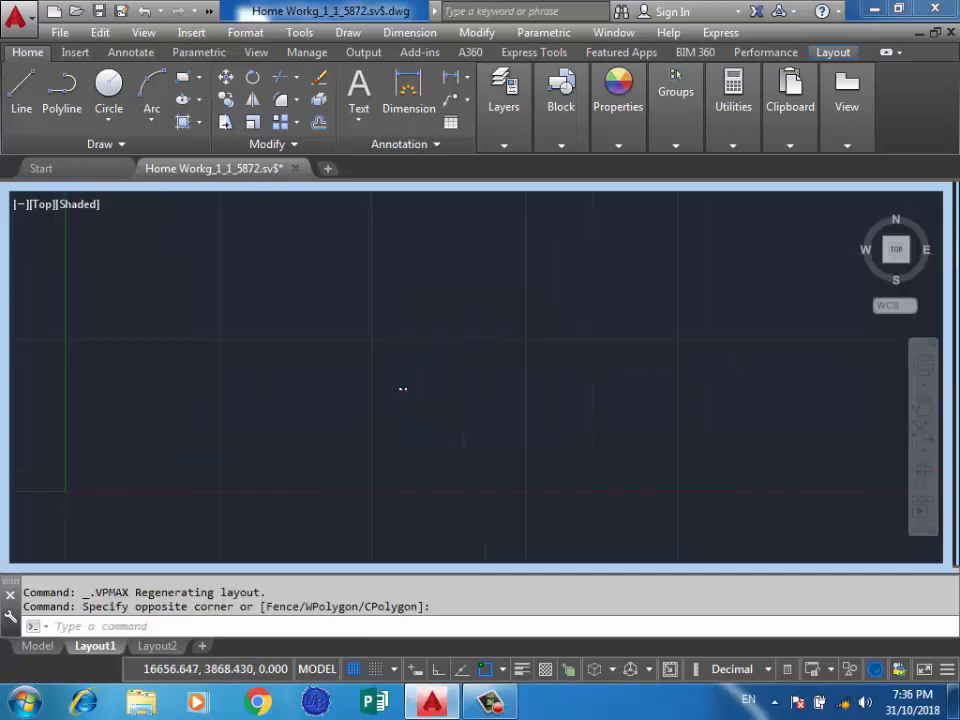
scroll(415, 363, up, 1)
scroll(406, 380, up, 2)
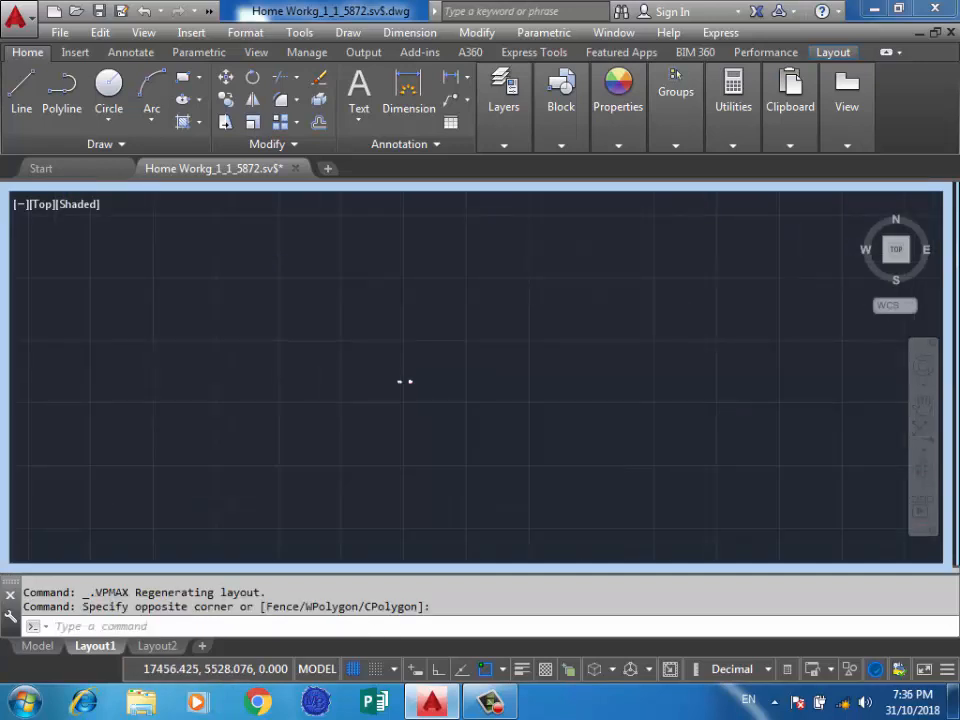
scroll(405, 390, up, 2)
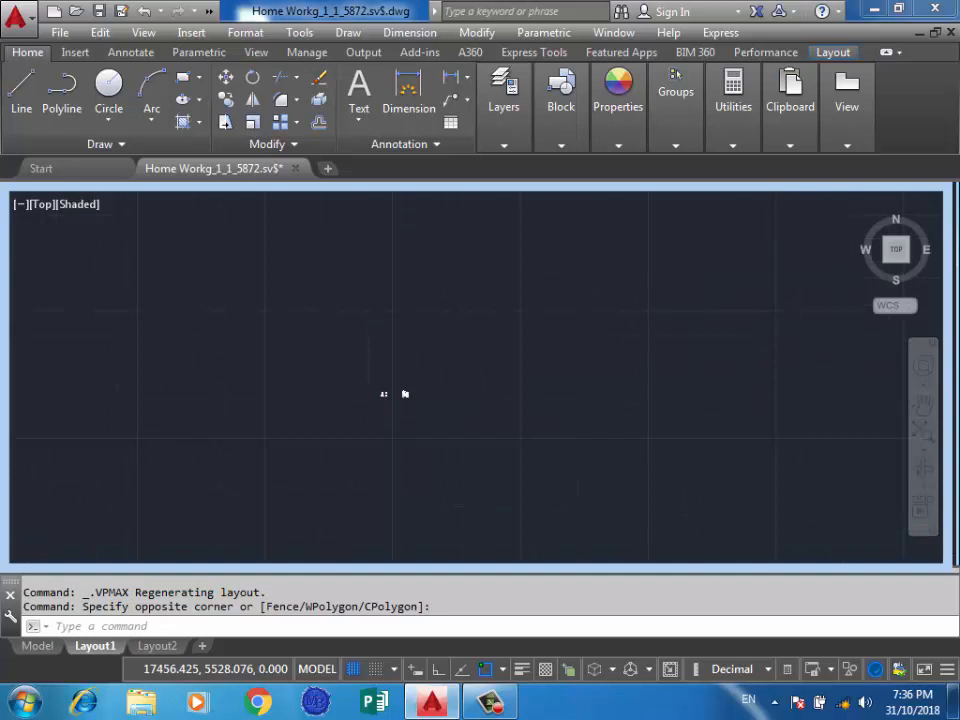
scroll(410, 372, up, 2)
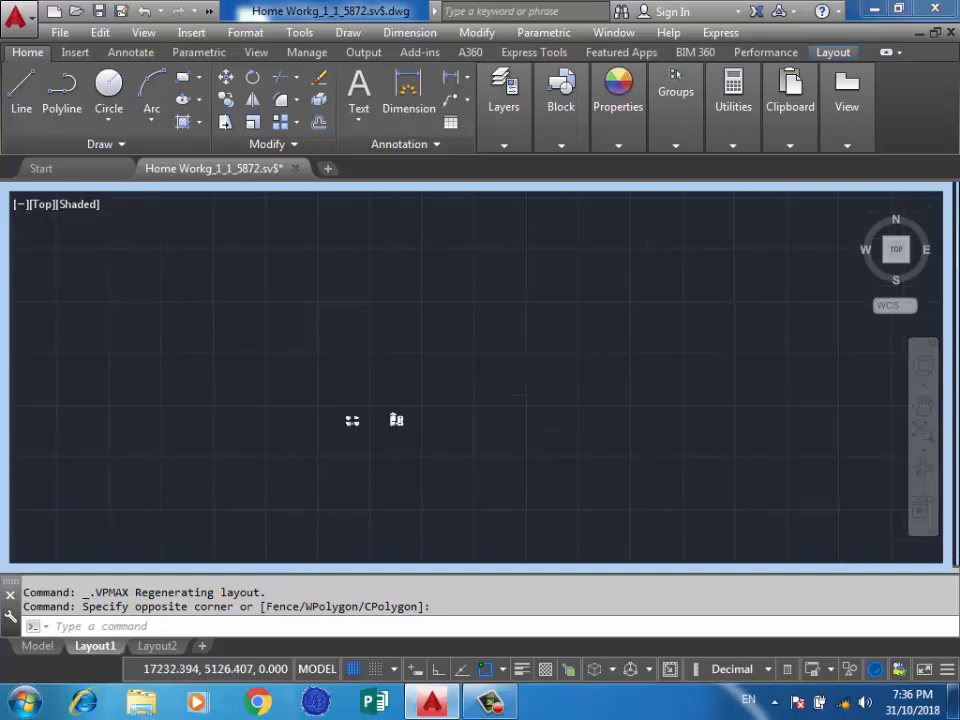
scroll(378, 436, up, 1)
scroll(375, 437, up, 1)
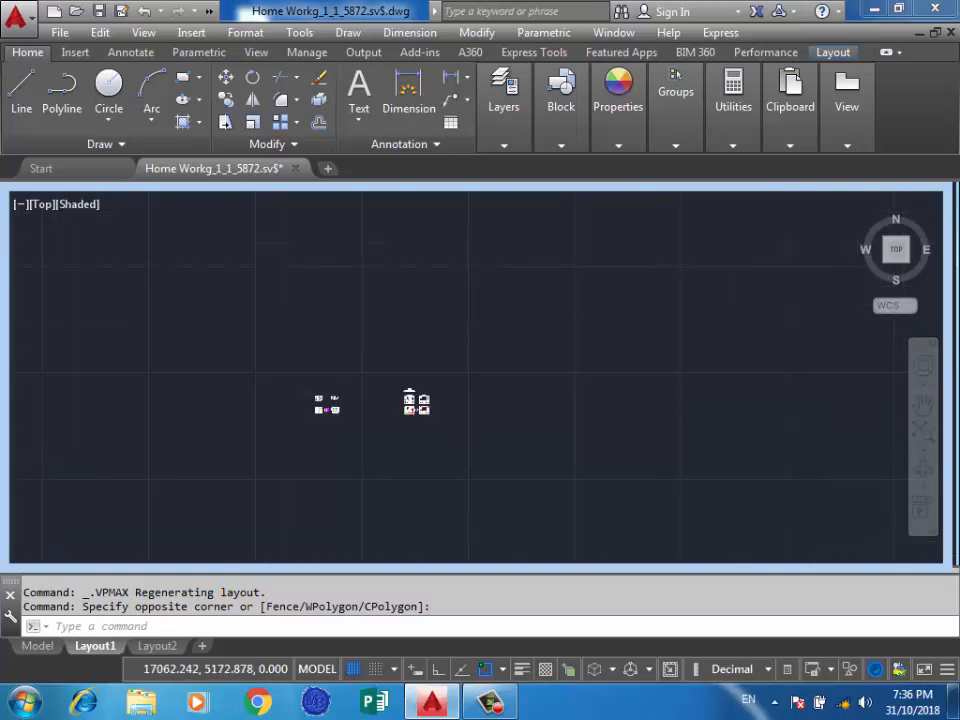
scroll(318, 420, up, 2)
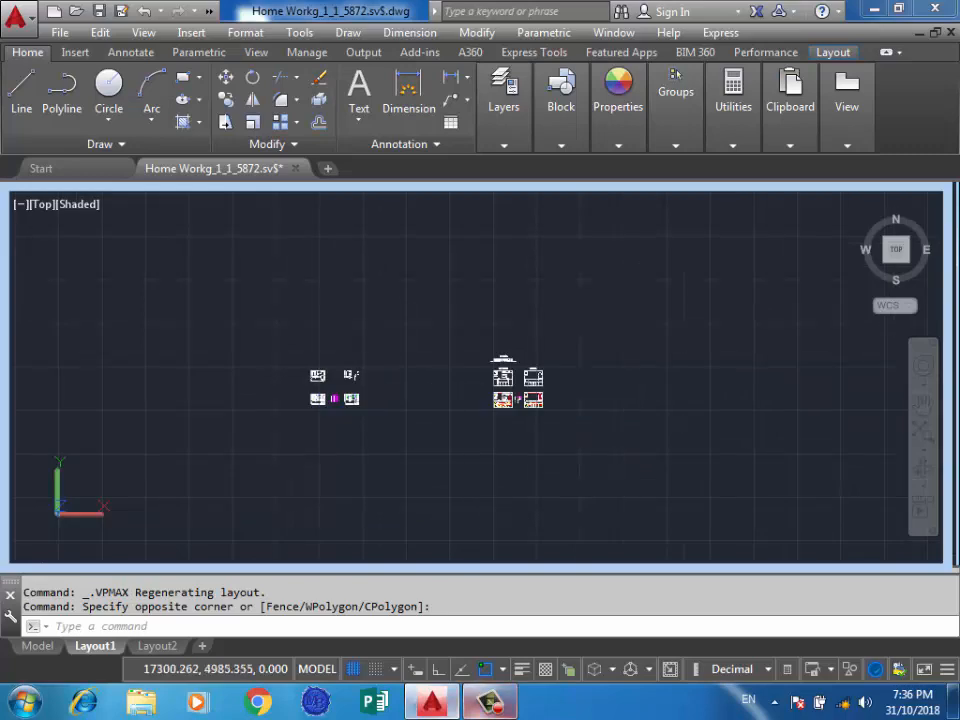